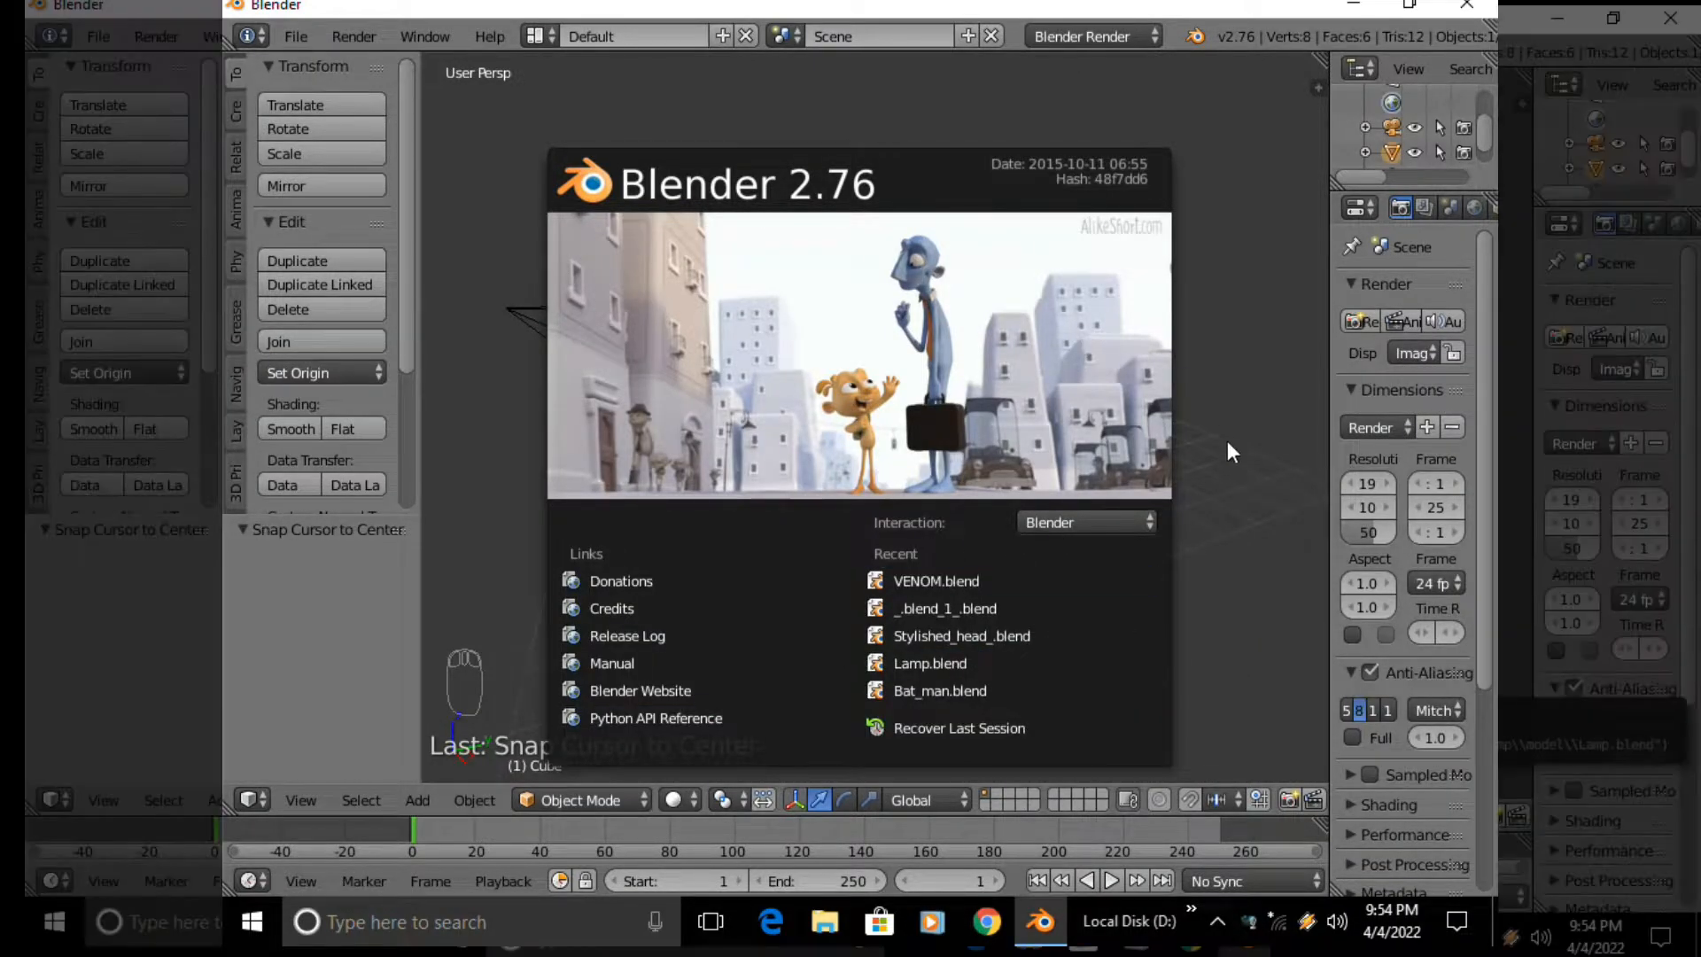
Dismiss the splash screen and bring the default cube into close view
click(1220, 429)
scroll(889, 485, up, 2)
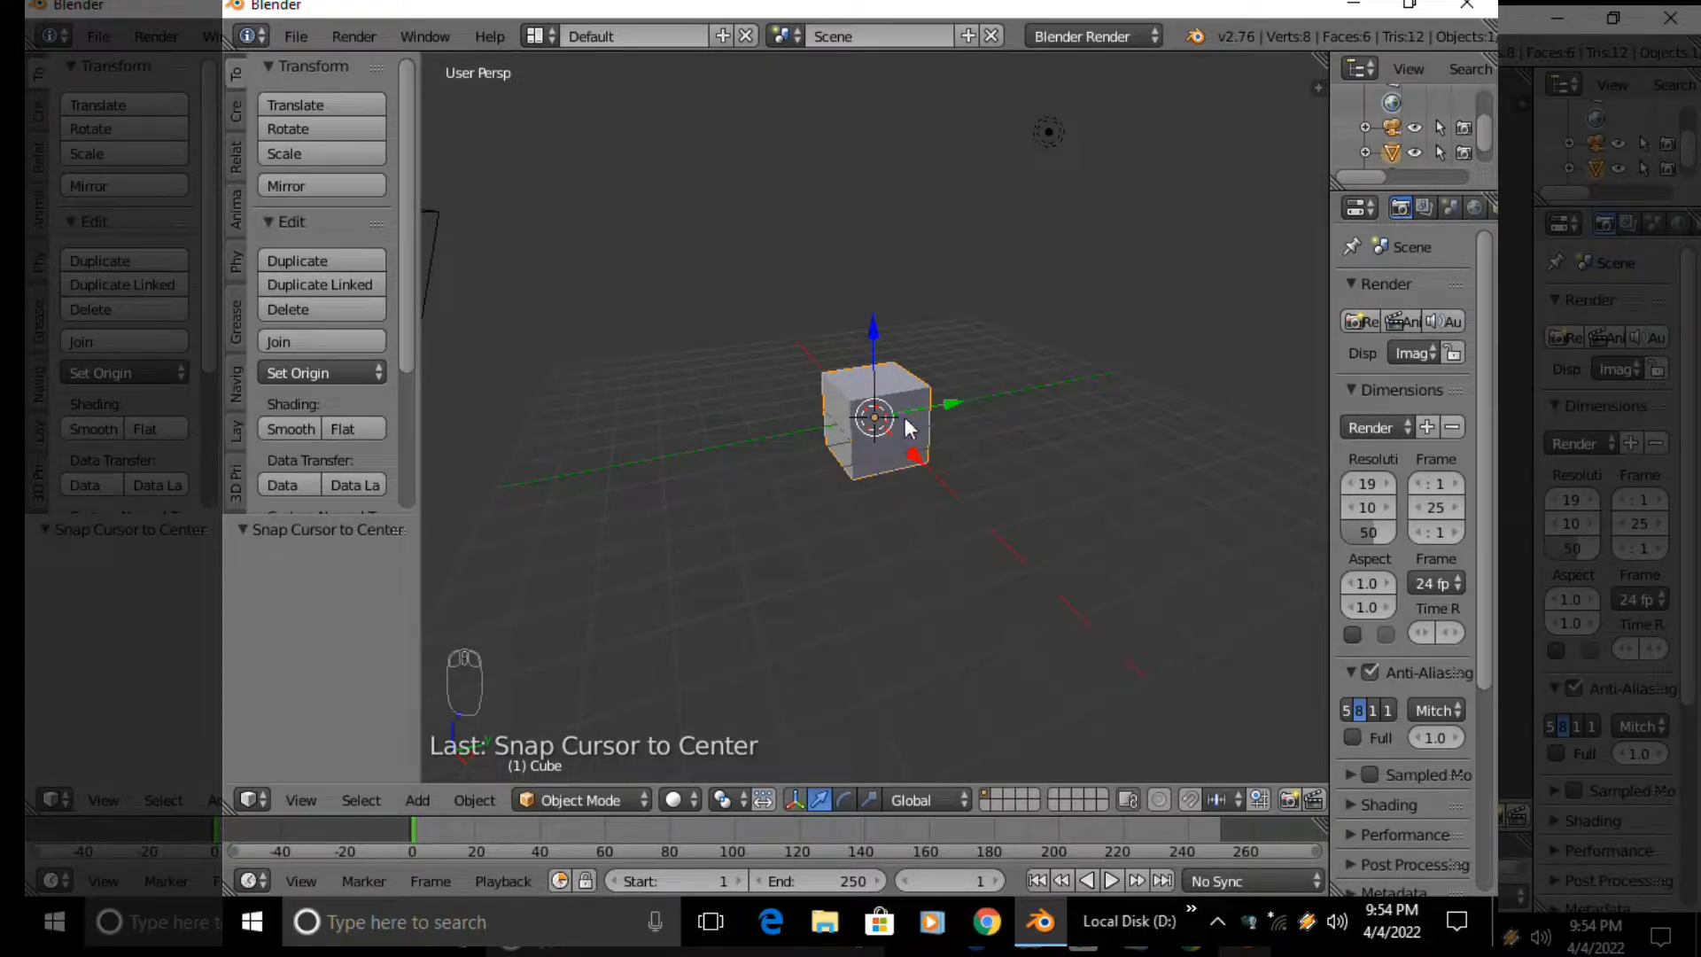
scroll(888, 461, up, 6)
key(s)
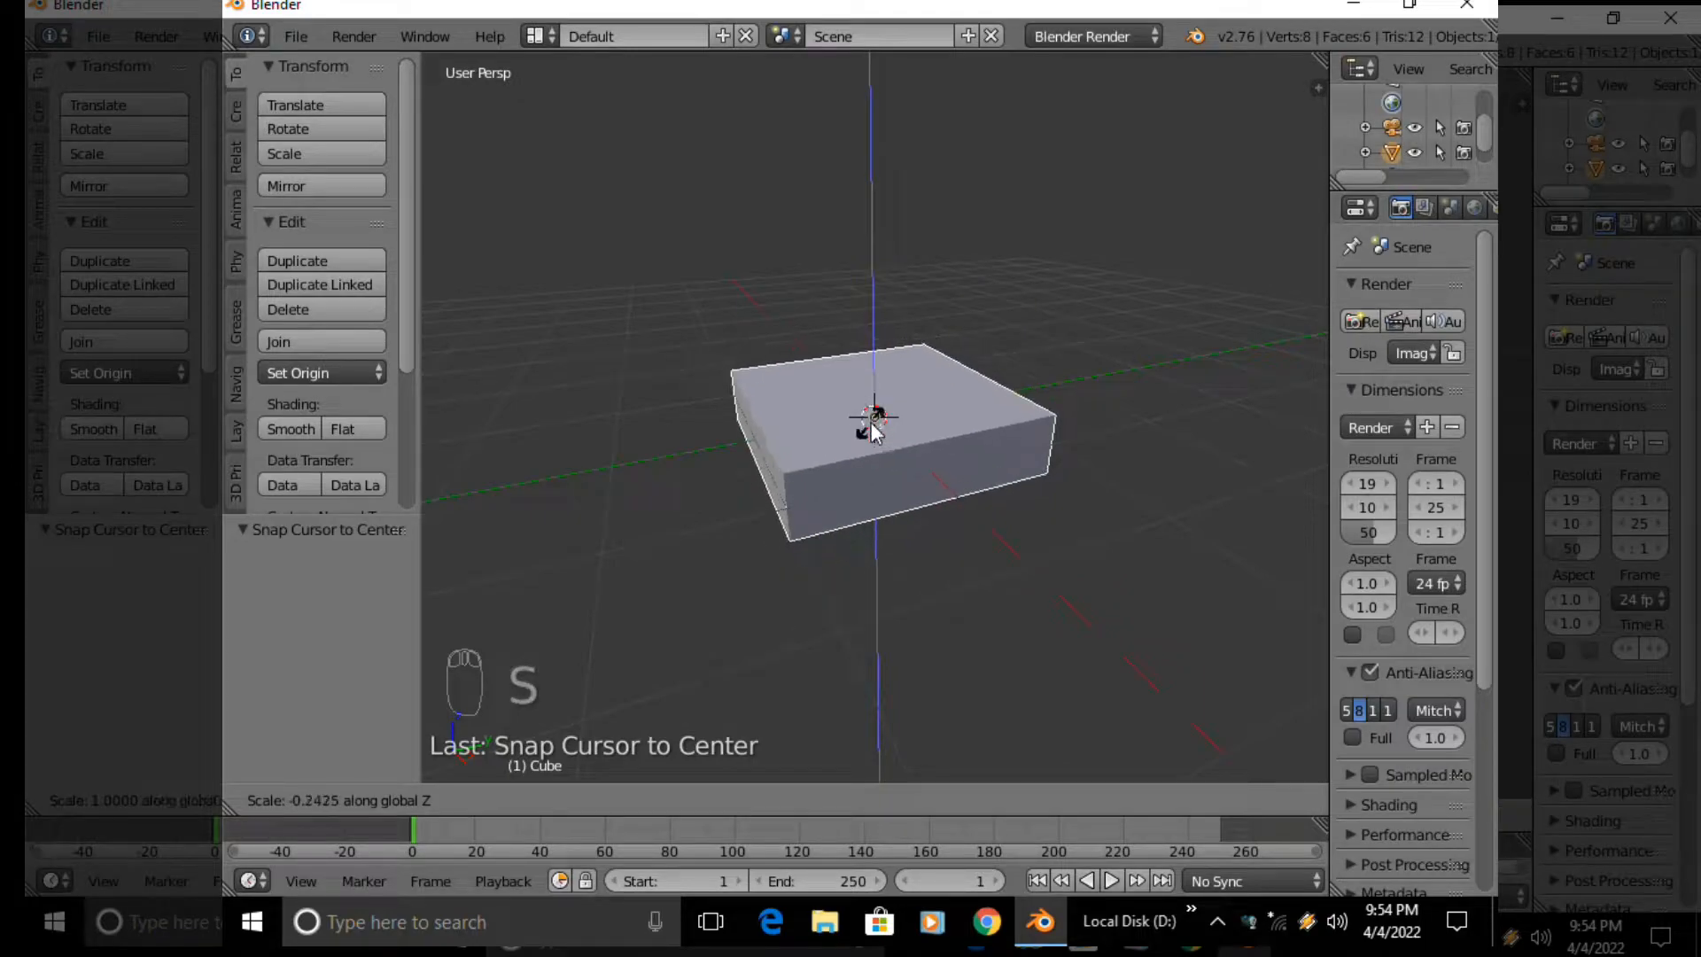
key(Escape)
key(n)
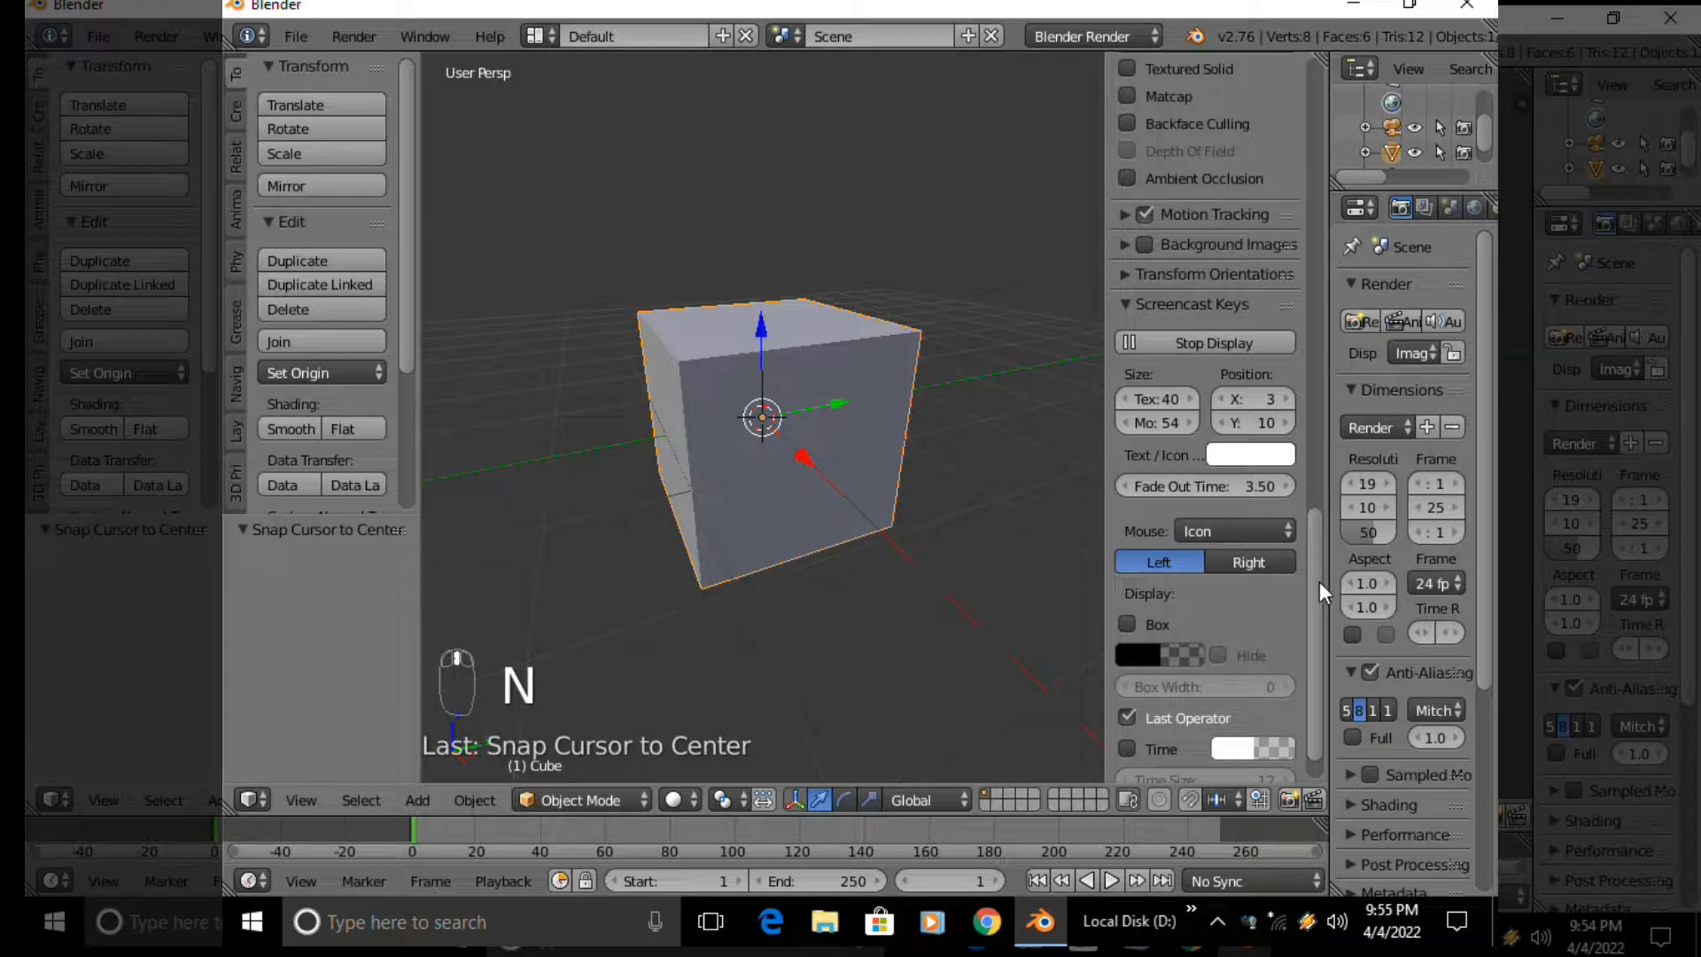
drag(1317, 581, 1288, 1)
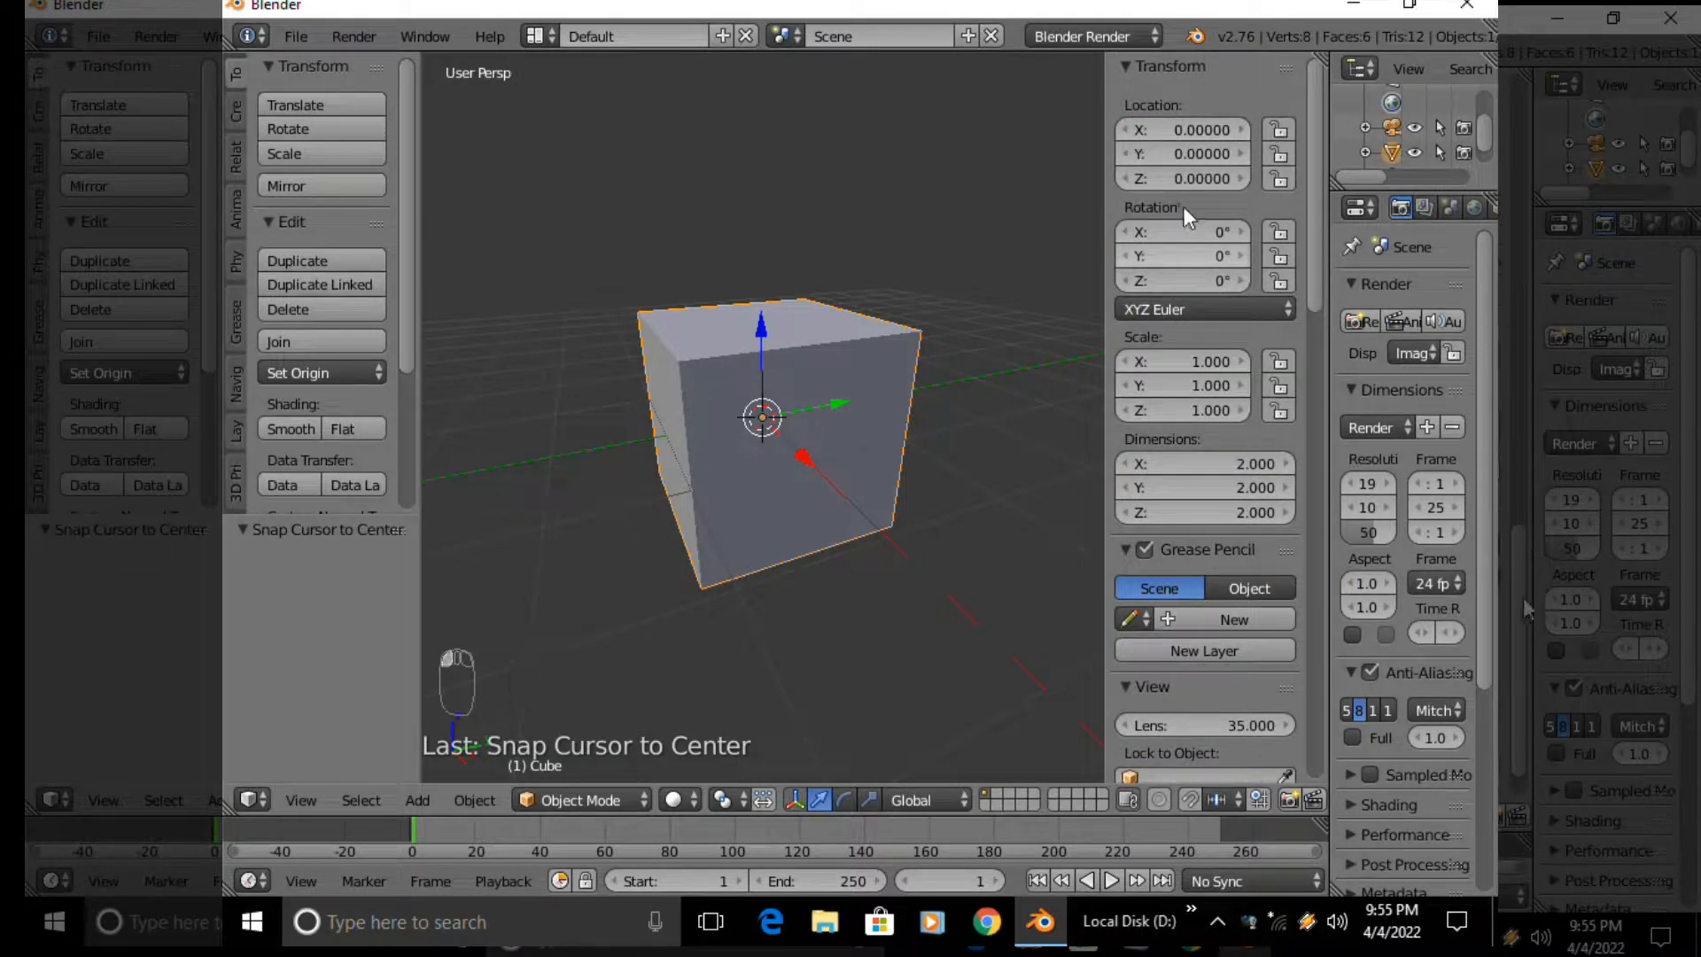
drag(1168, 358, 1088, 410)
key(Escape)
key(n)
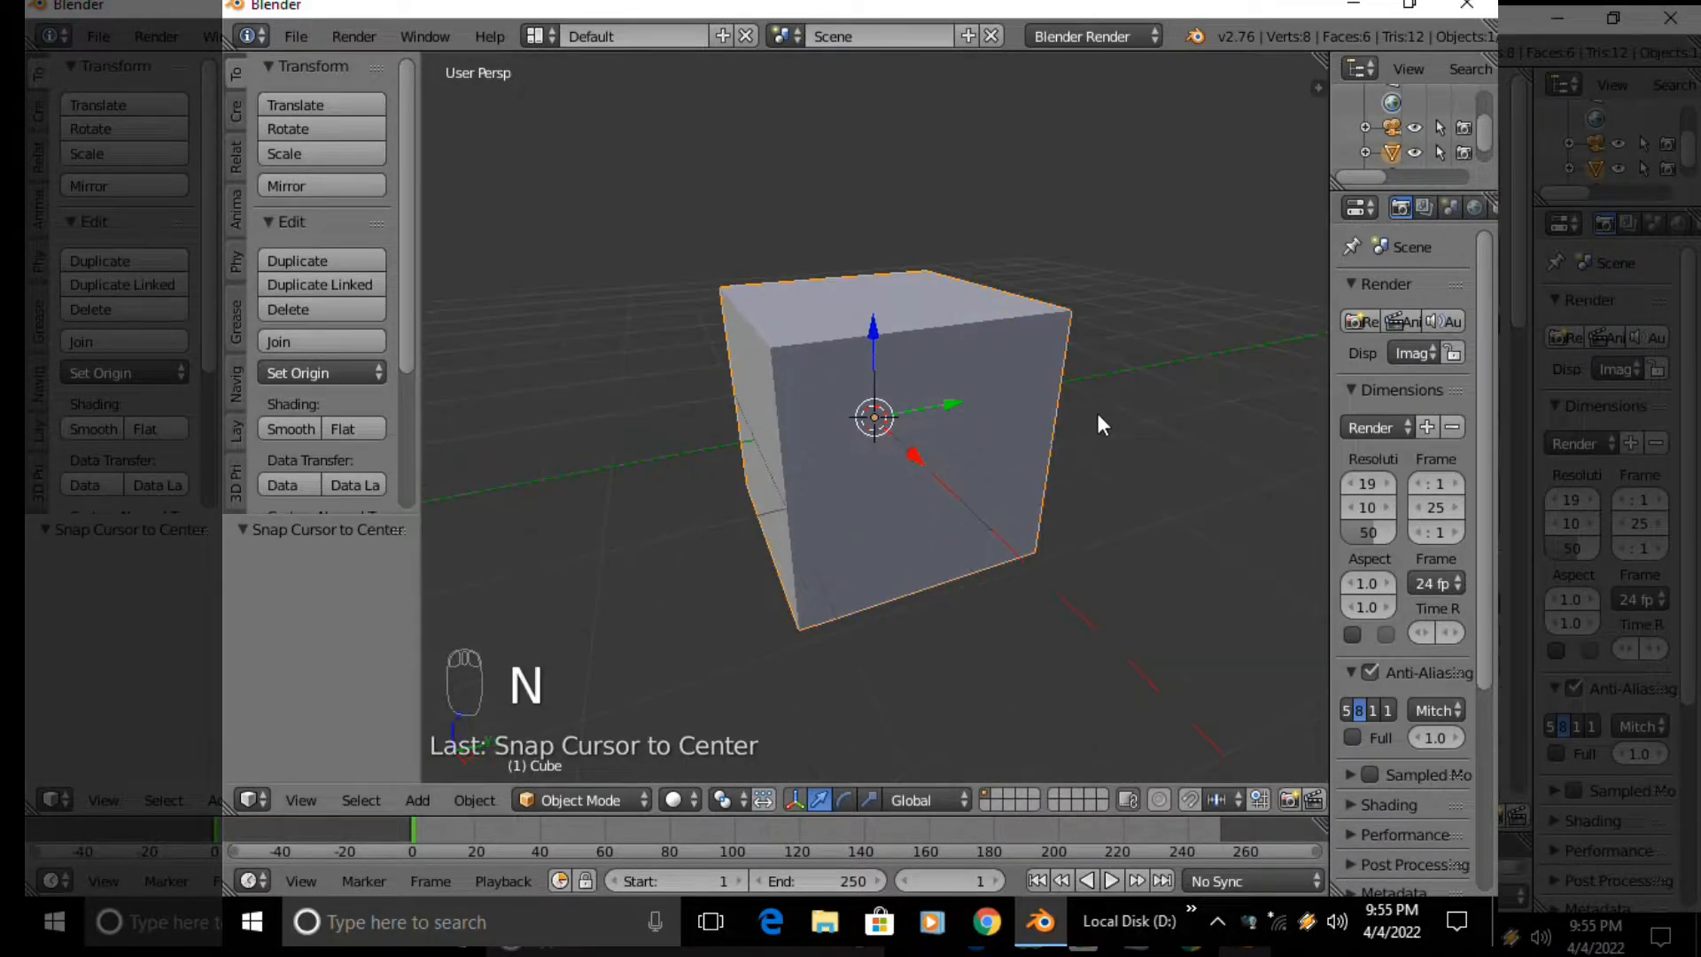
Flatten the default cube into a thin slab by scaling it along Z by about 0.031
key(s)
key(z)
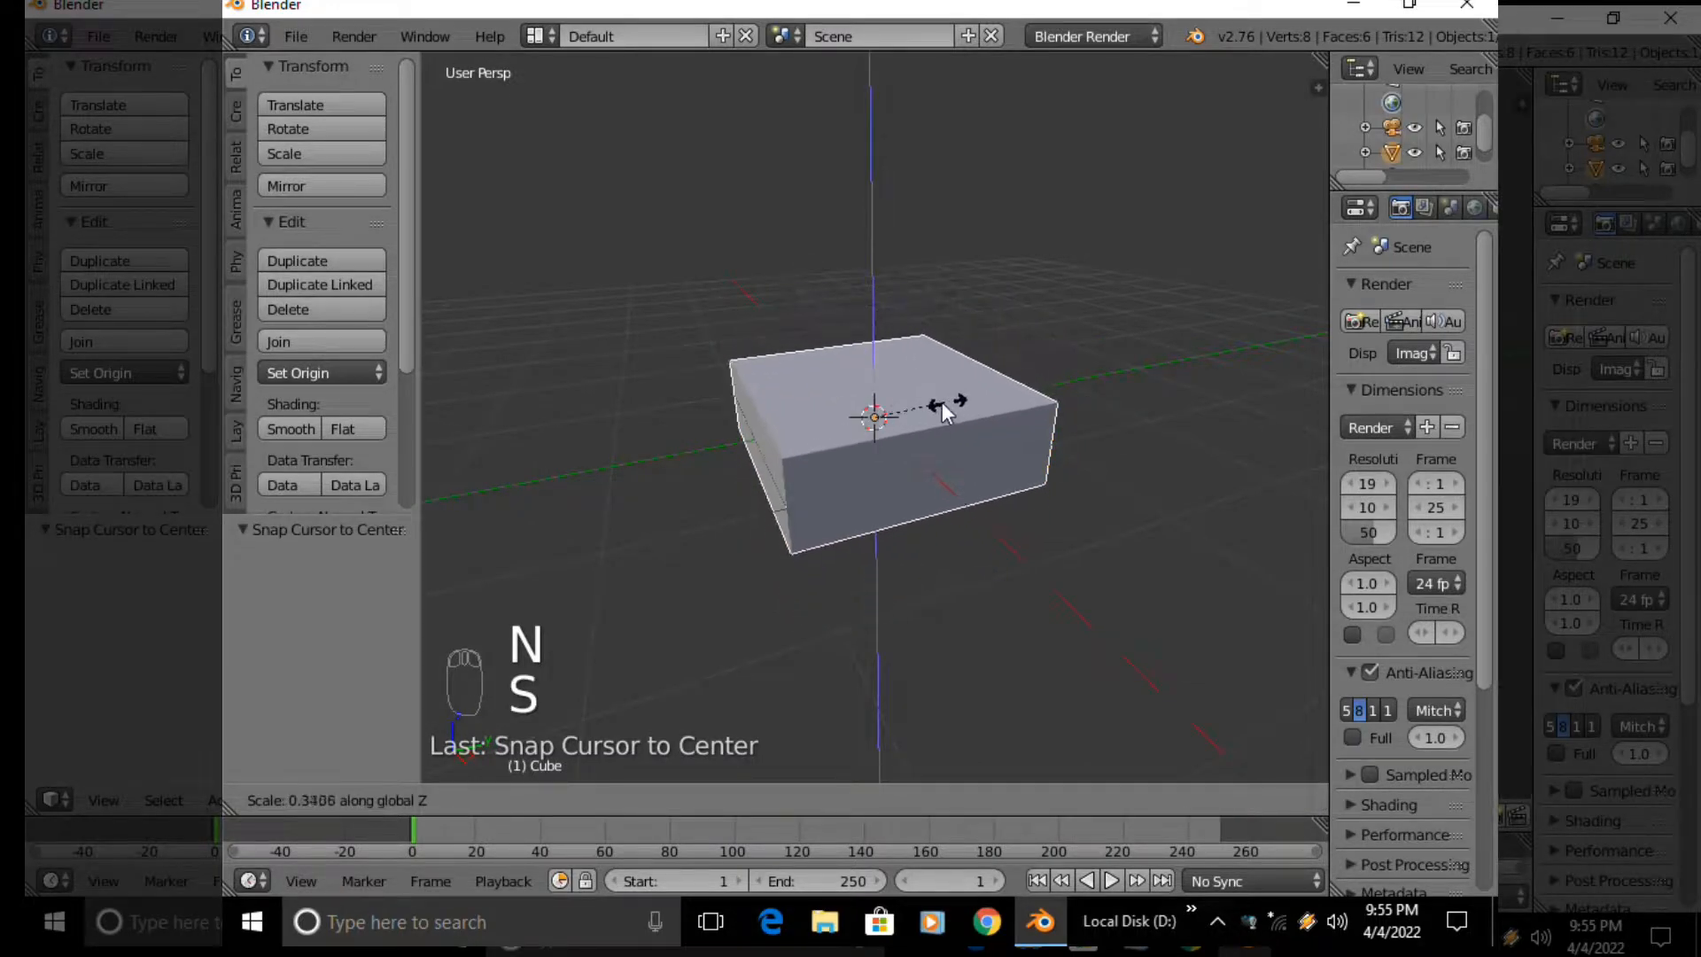
click(886, 429)
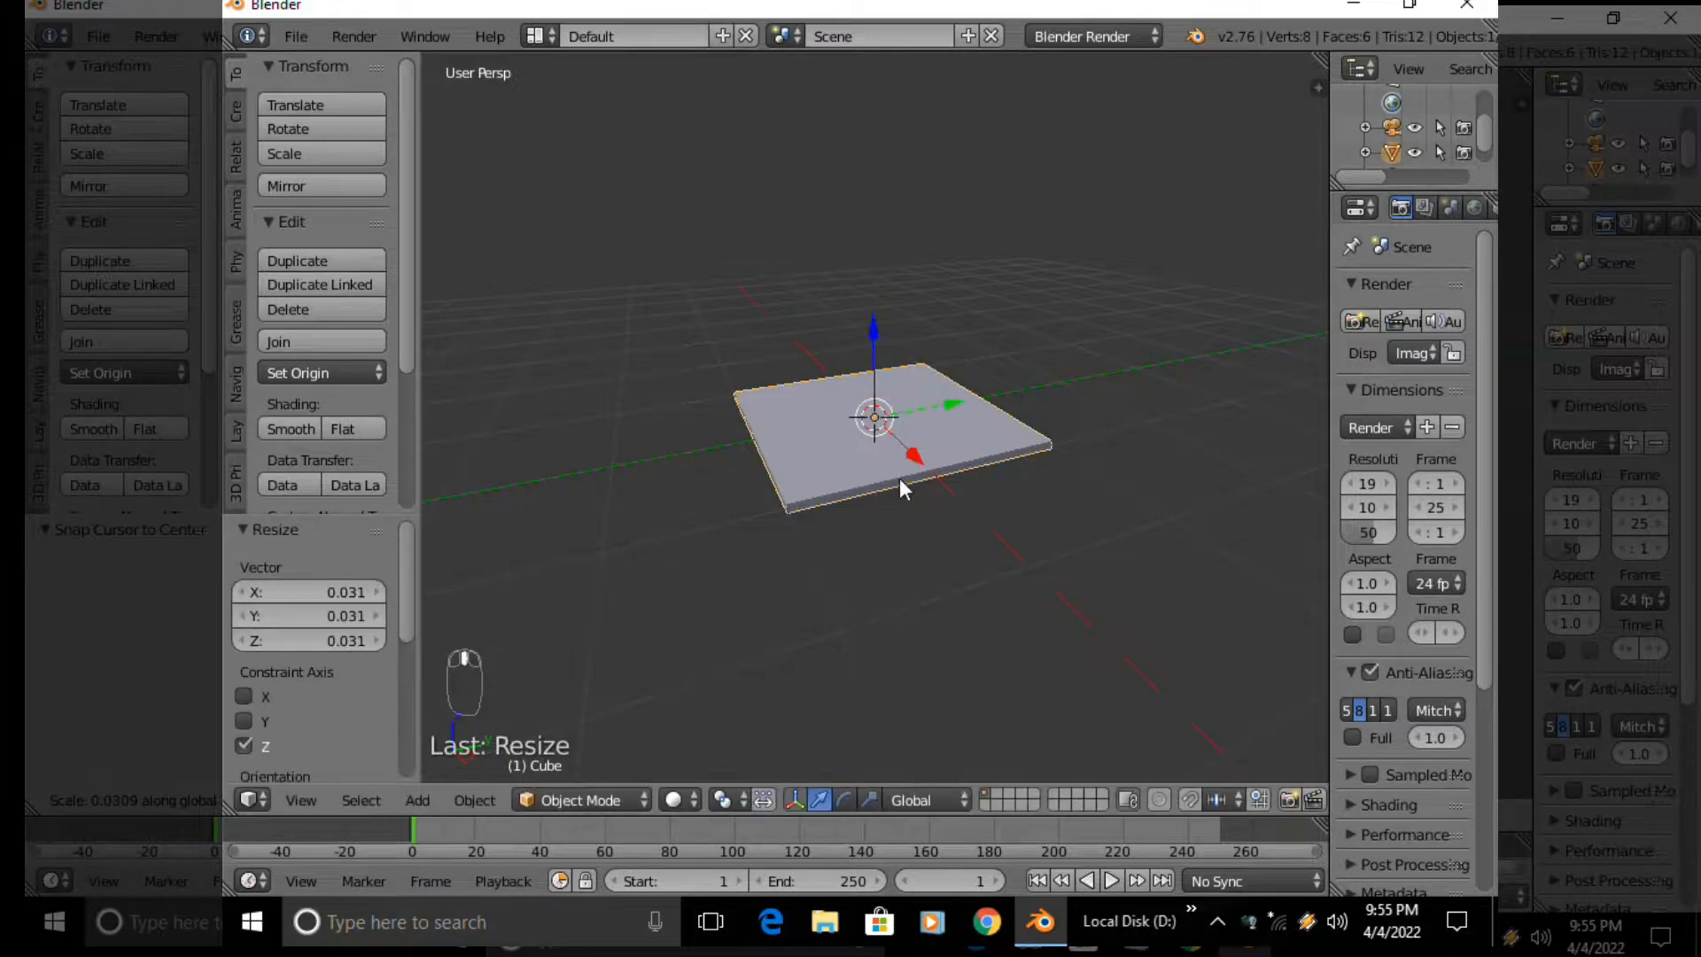
Thin the slab further by scaling it along Z by about 0.721
middle_drag(896, 478, 884, 440)
scroll(883, 412, up, 8)
scroll(895, 410, down, 4)
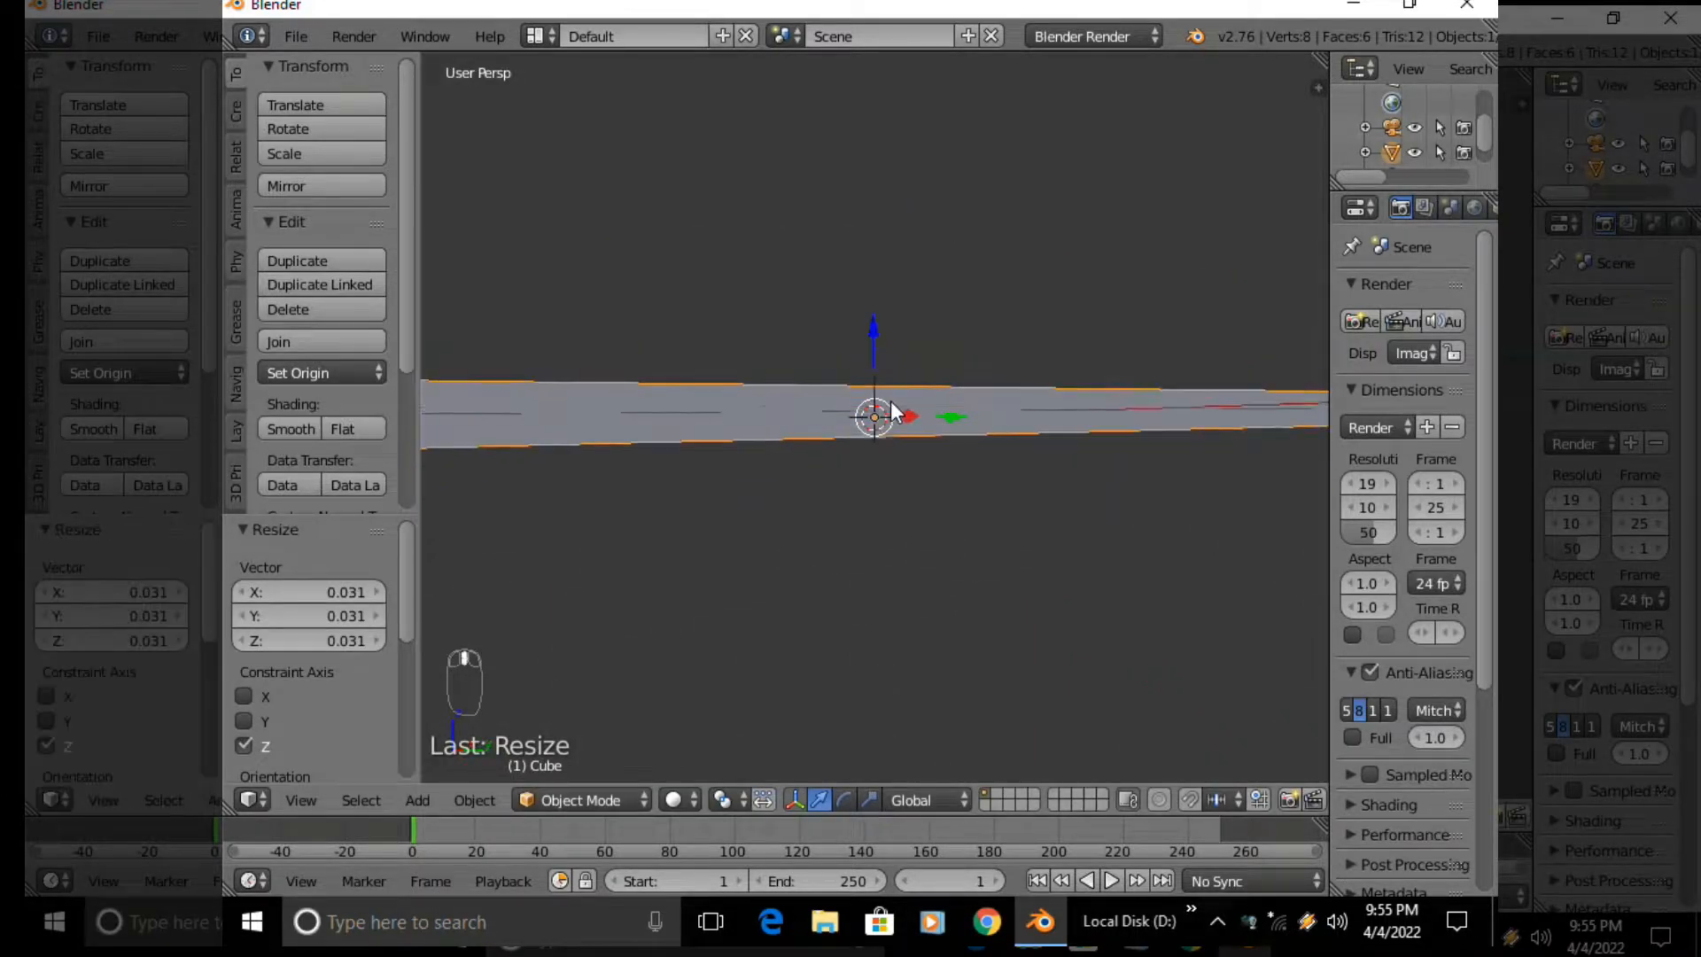
scroll(819, 408, up, 2)
key(s)
key(z)
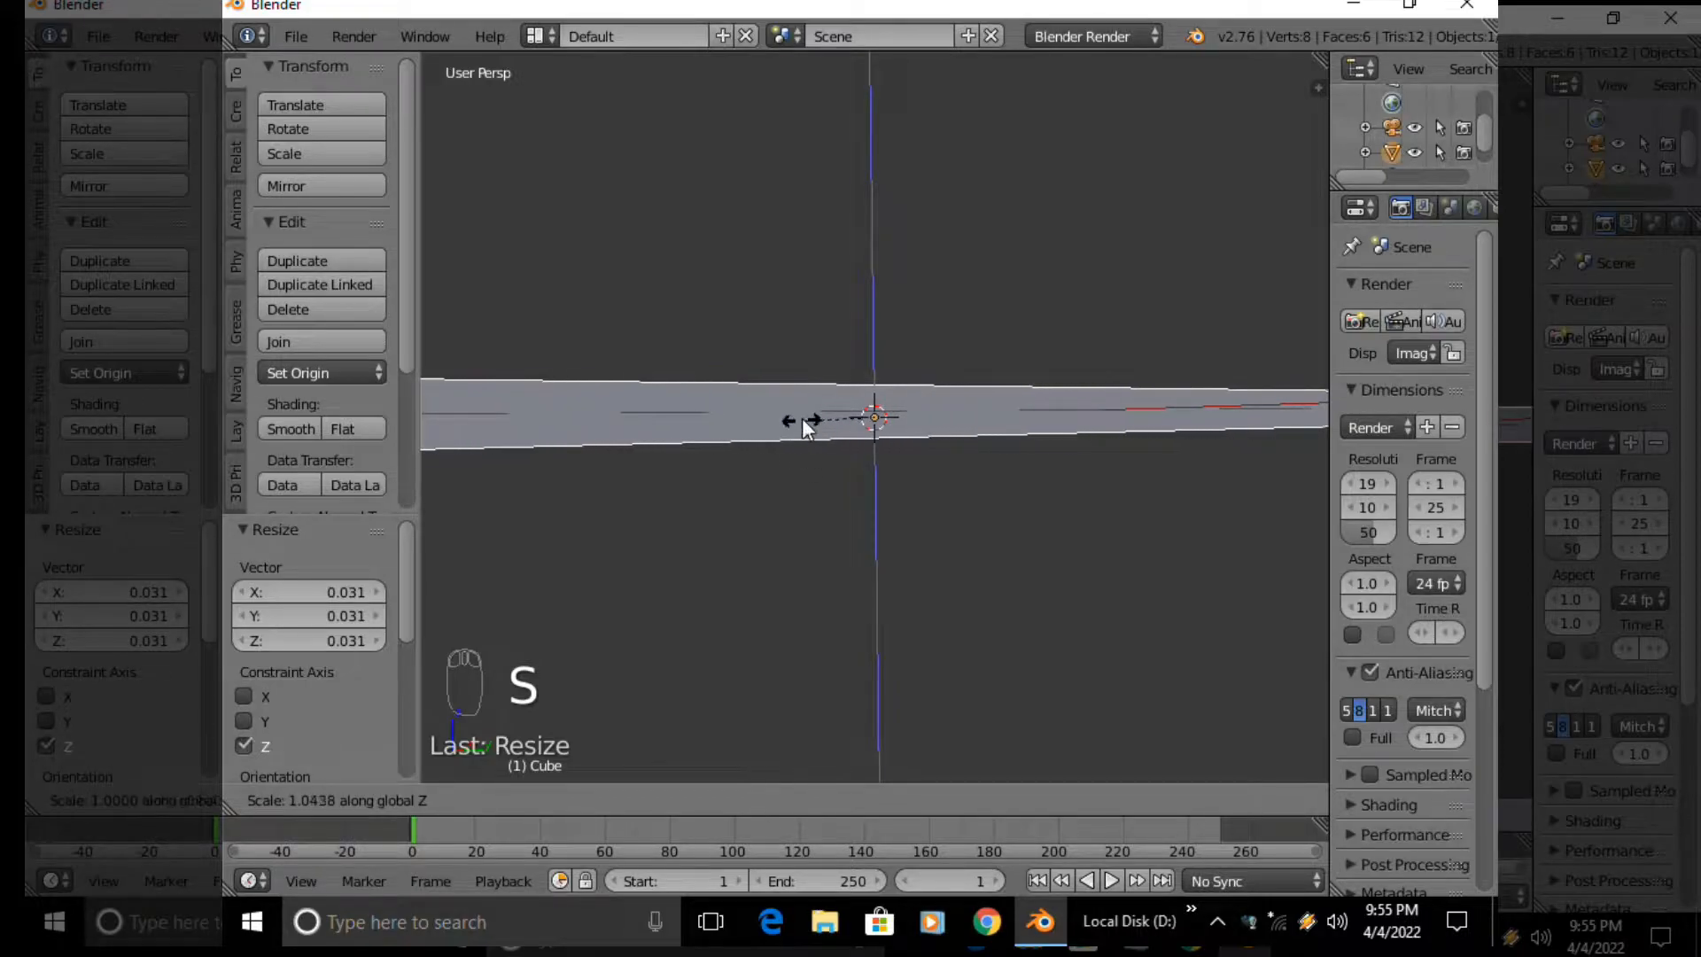
click(816, 411)
Set the slab's Z dimension to 0.040 in its transform properties
middle_drag(953, 418, 996, 427)
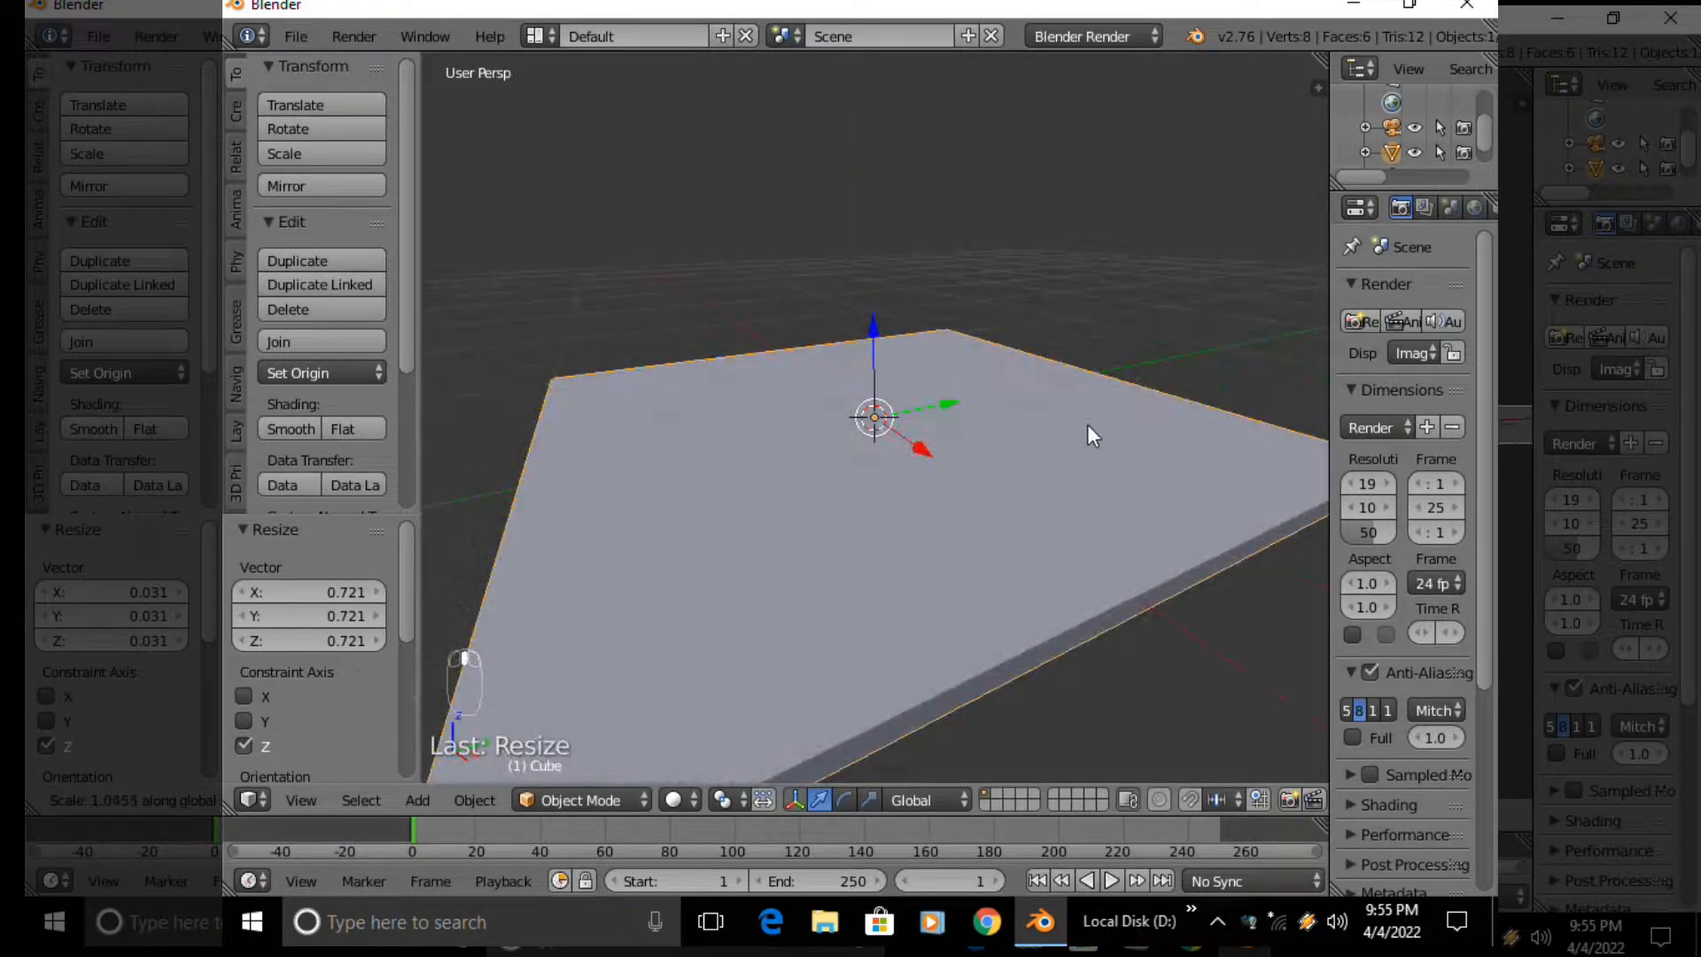
key(n)
middle_drag(879, 464, 824, 377)
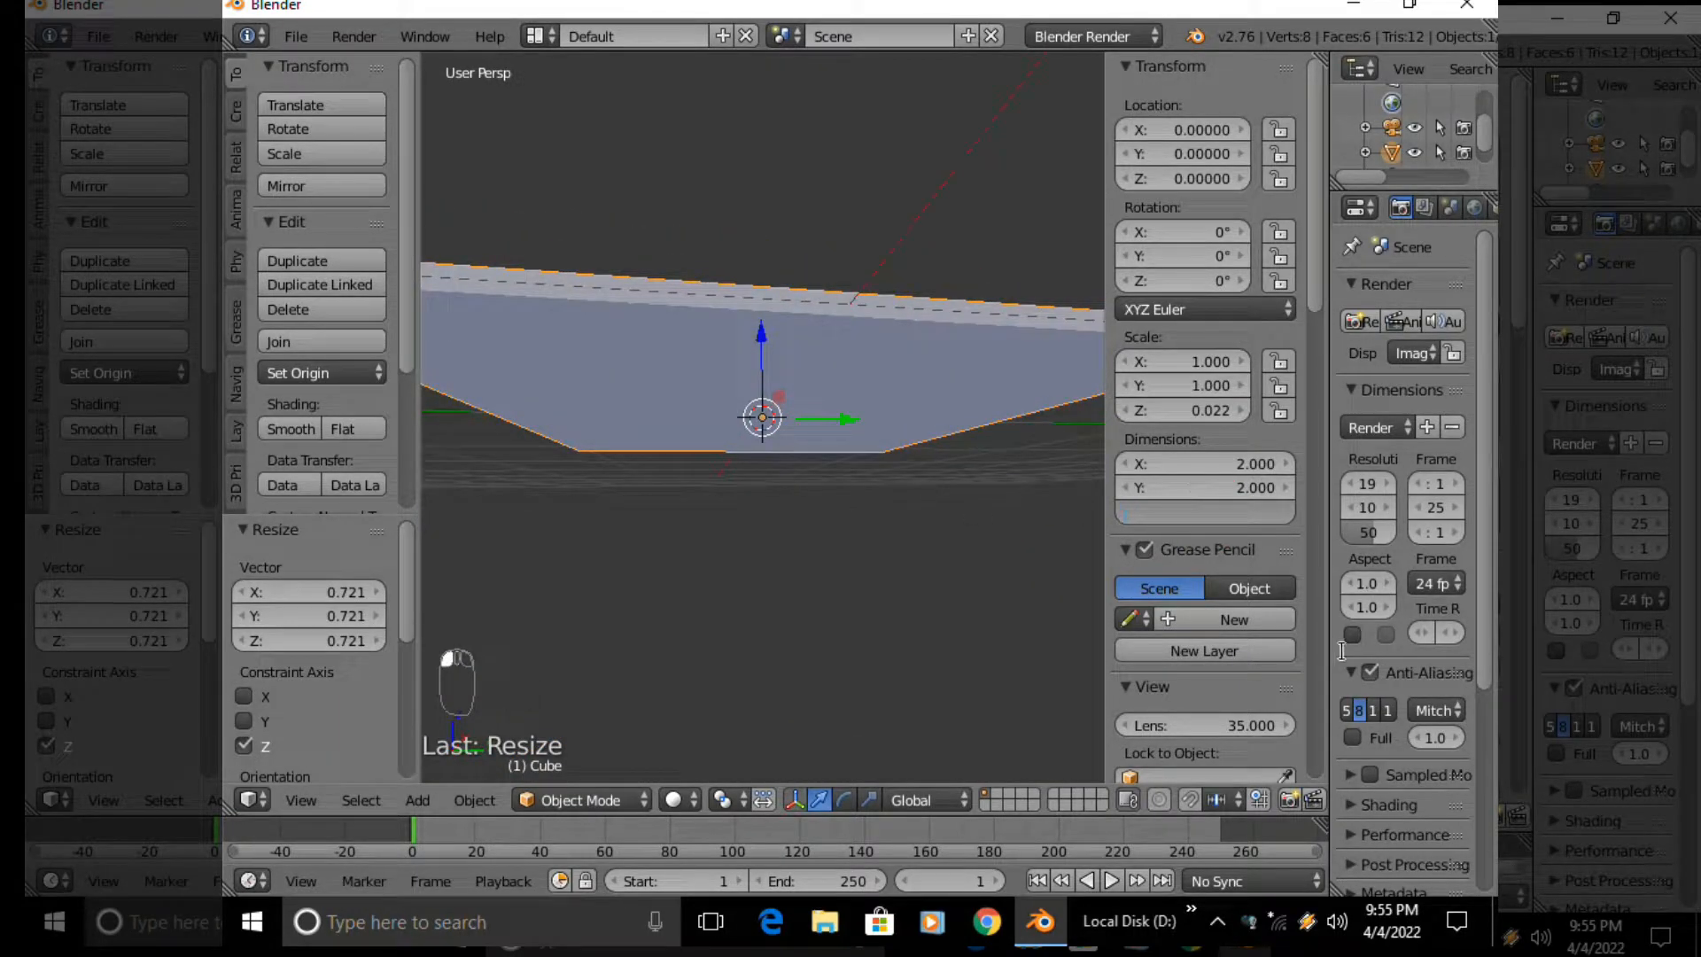
click(796, 415)
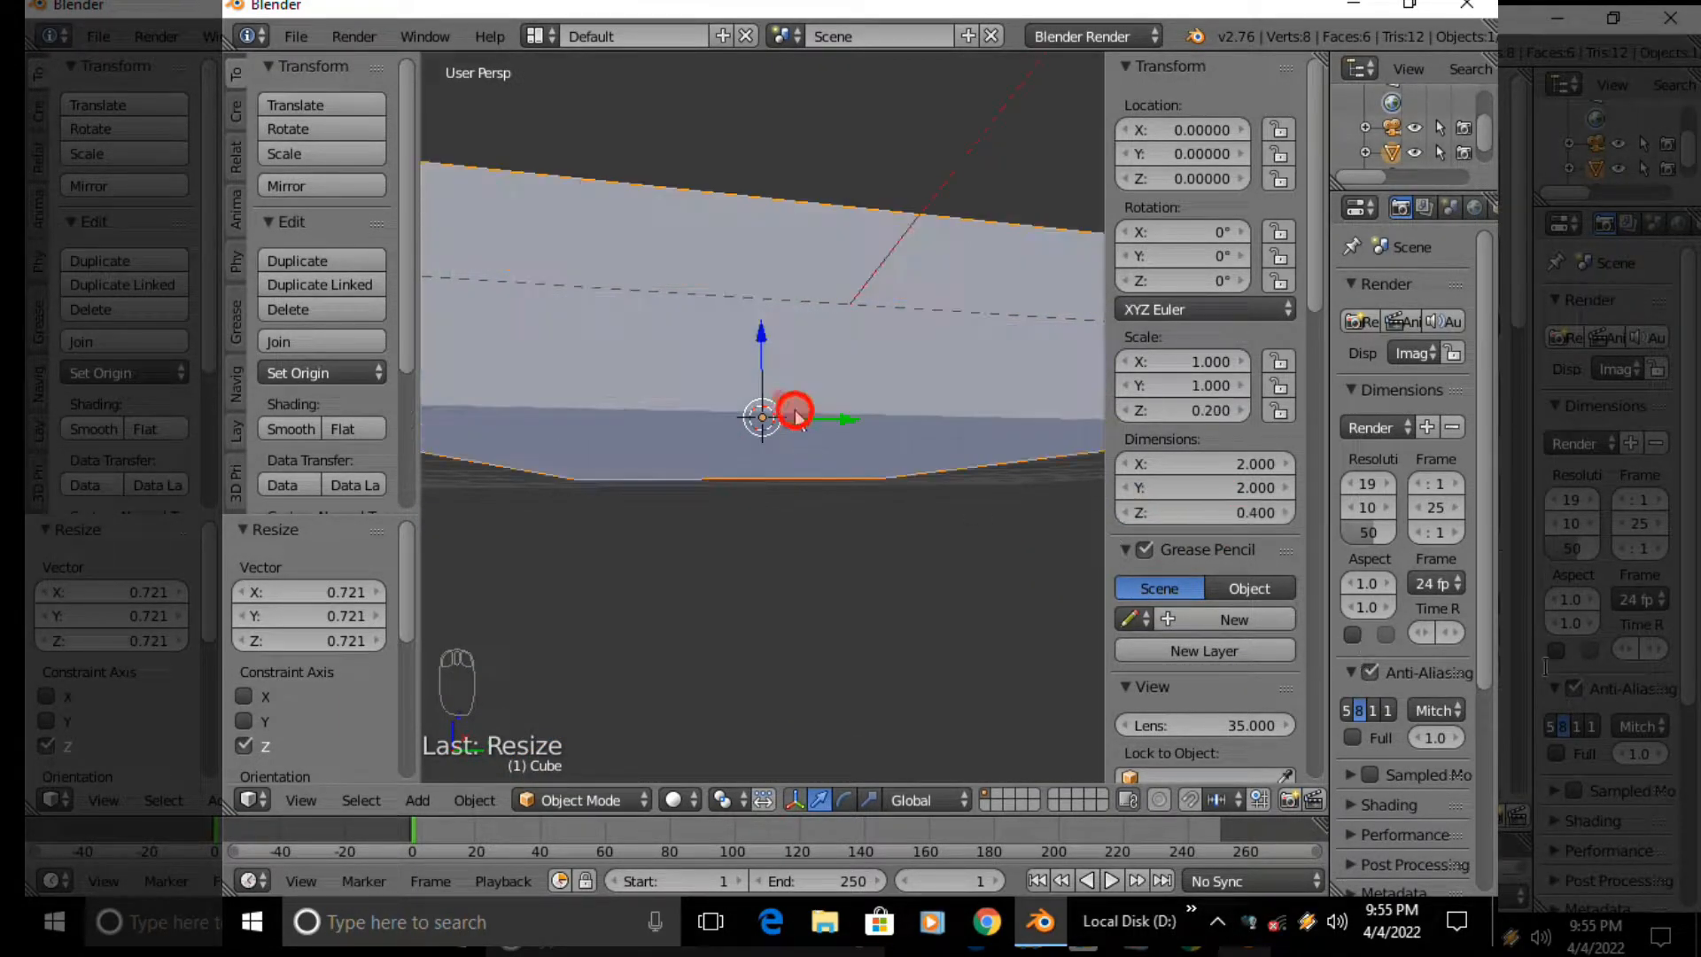
scroll(906, 404, down, 3)
click(1198, 507)
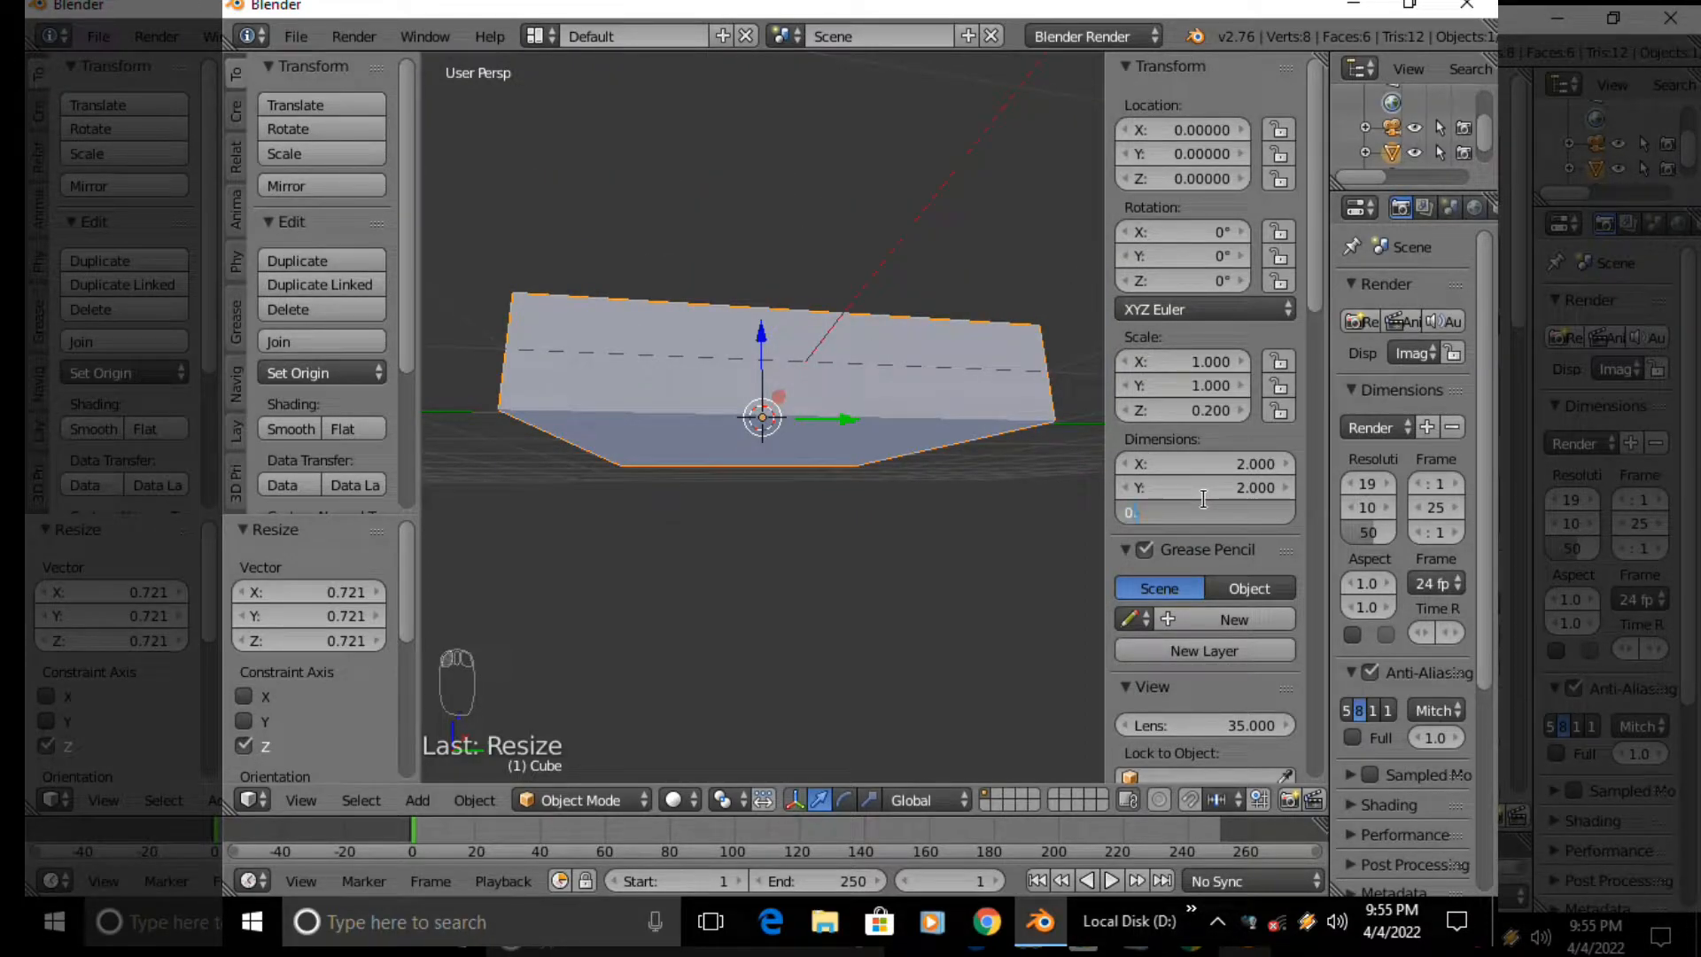
text(0.040)
click(661, 478)
Stretch the slab into a long rectangle by scaling it along X by about 3.169, and hide the transform properties
middle_drag(741, 447, 615, 491)
scroll(828, 608, down, 5)
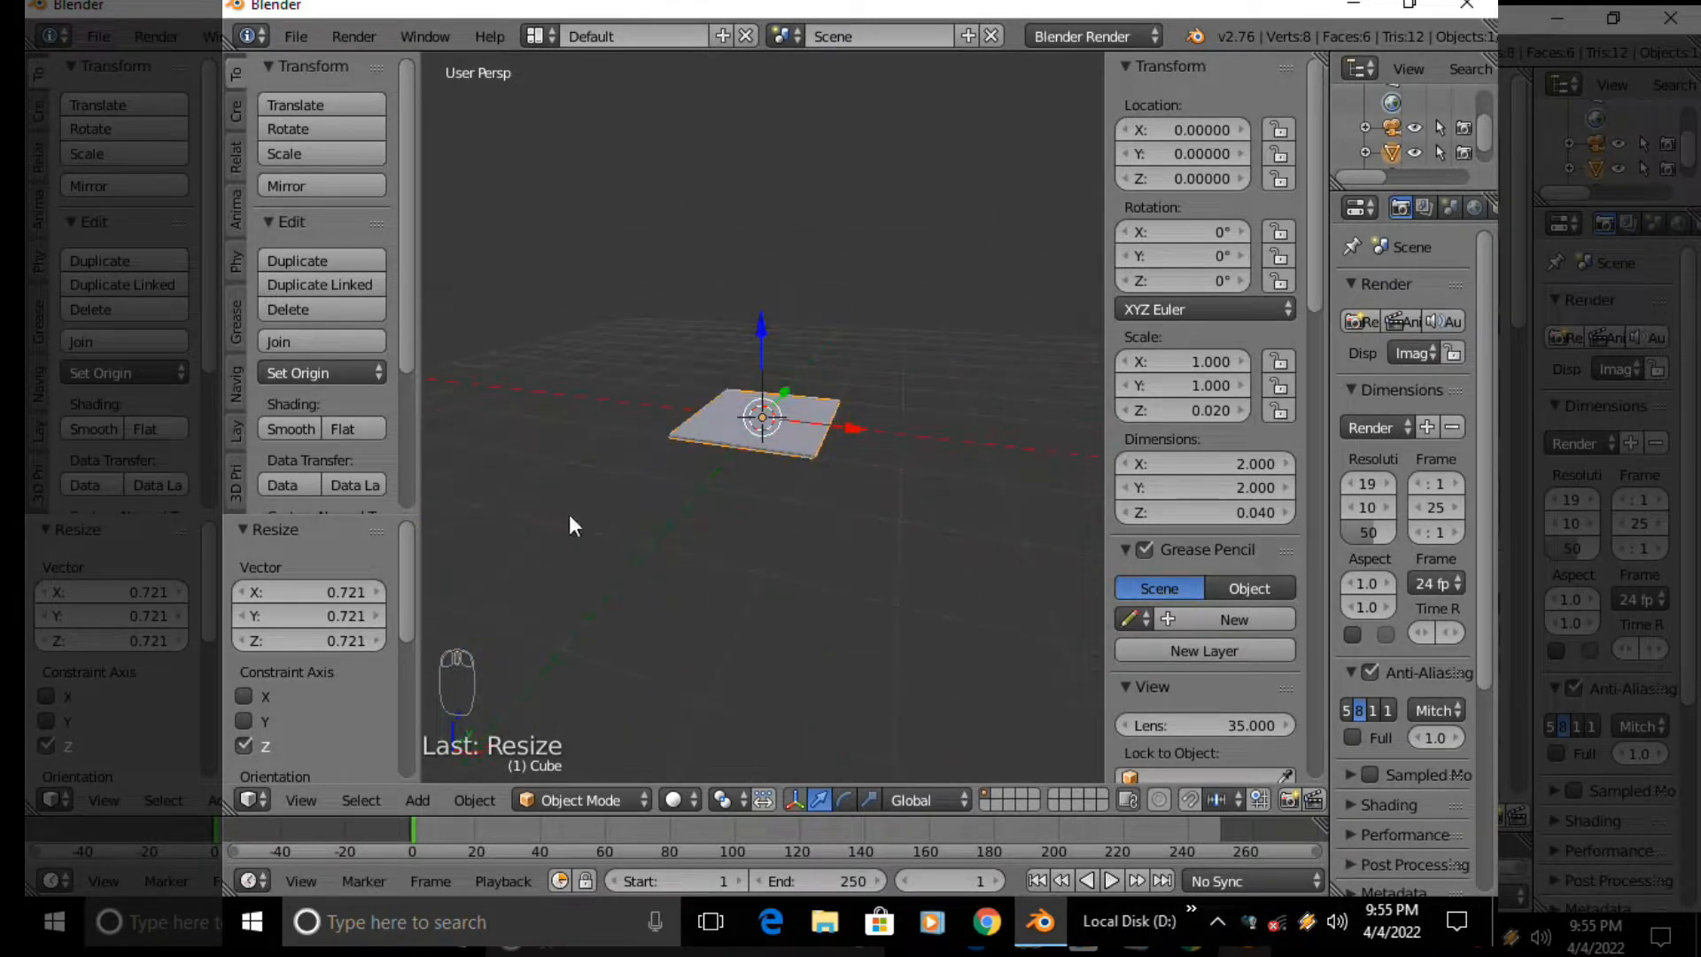
middle_drag(619, 625, 828, 609)
key(s)
key(x)
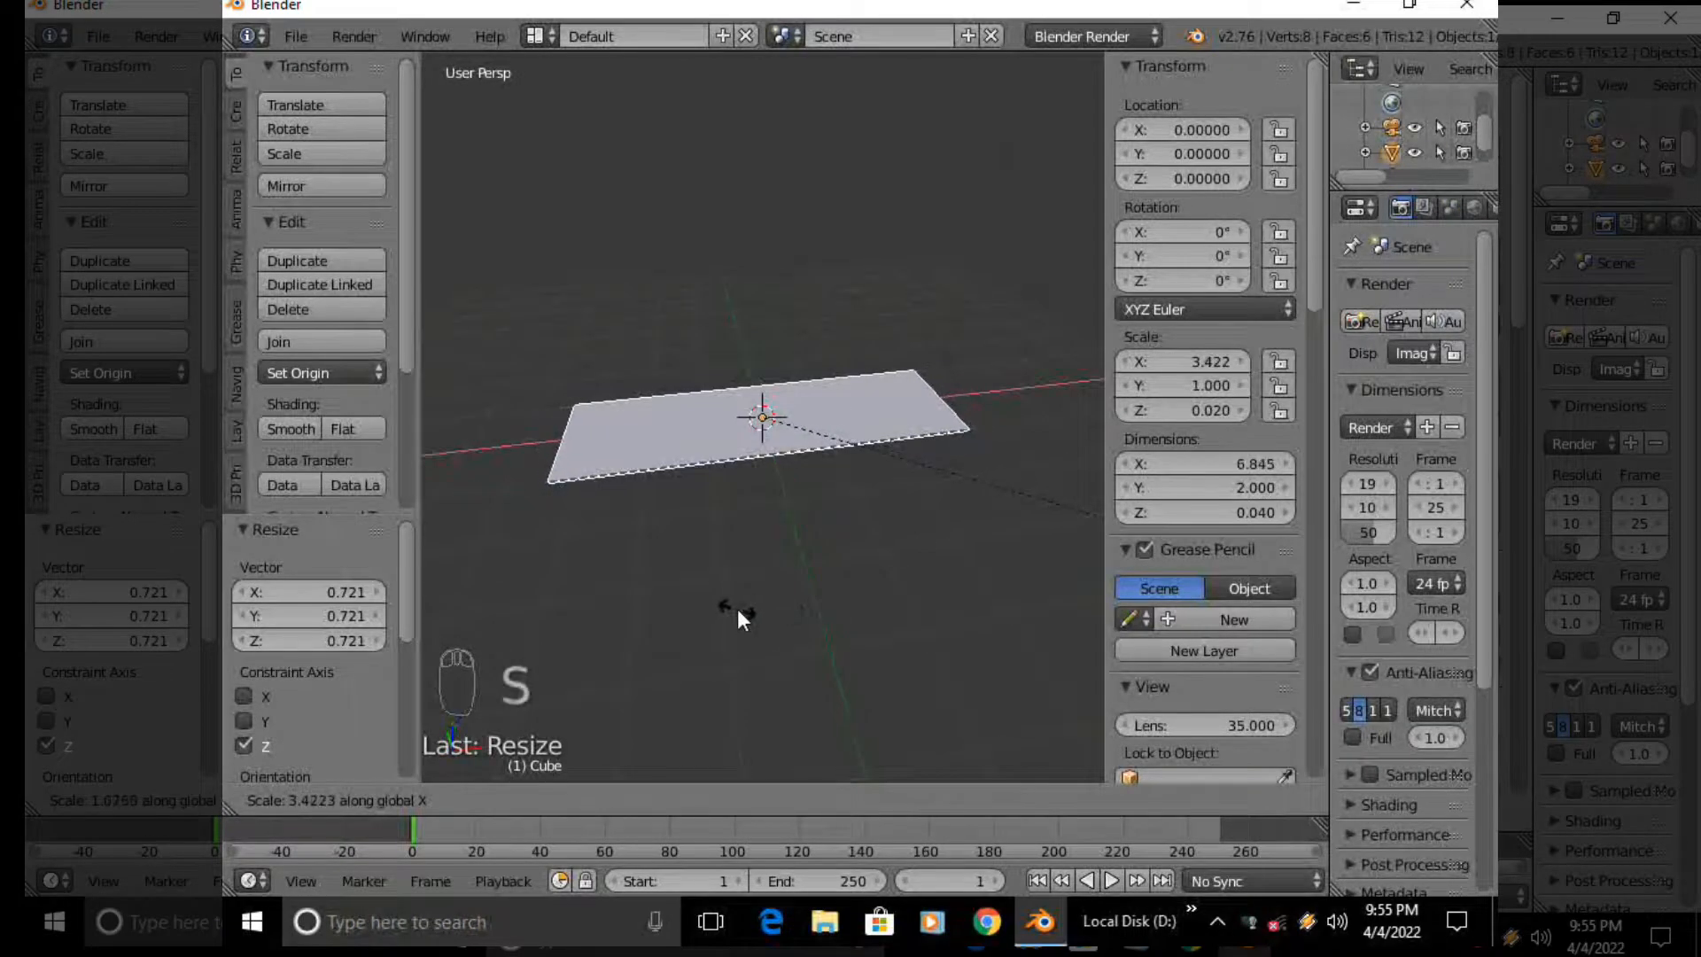
click(687, 605)
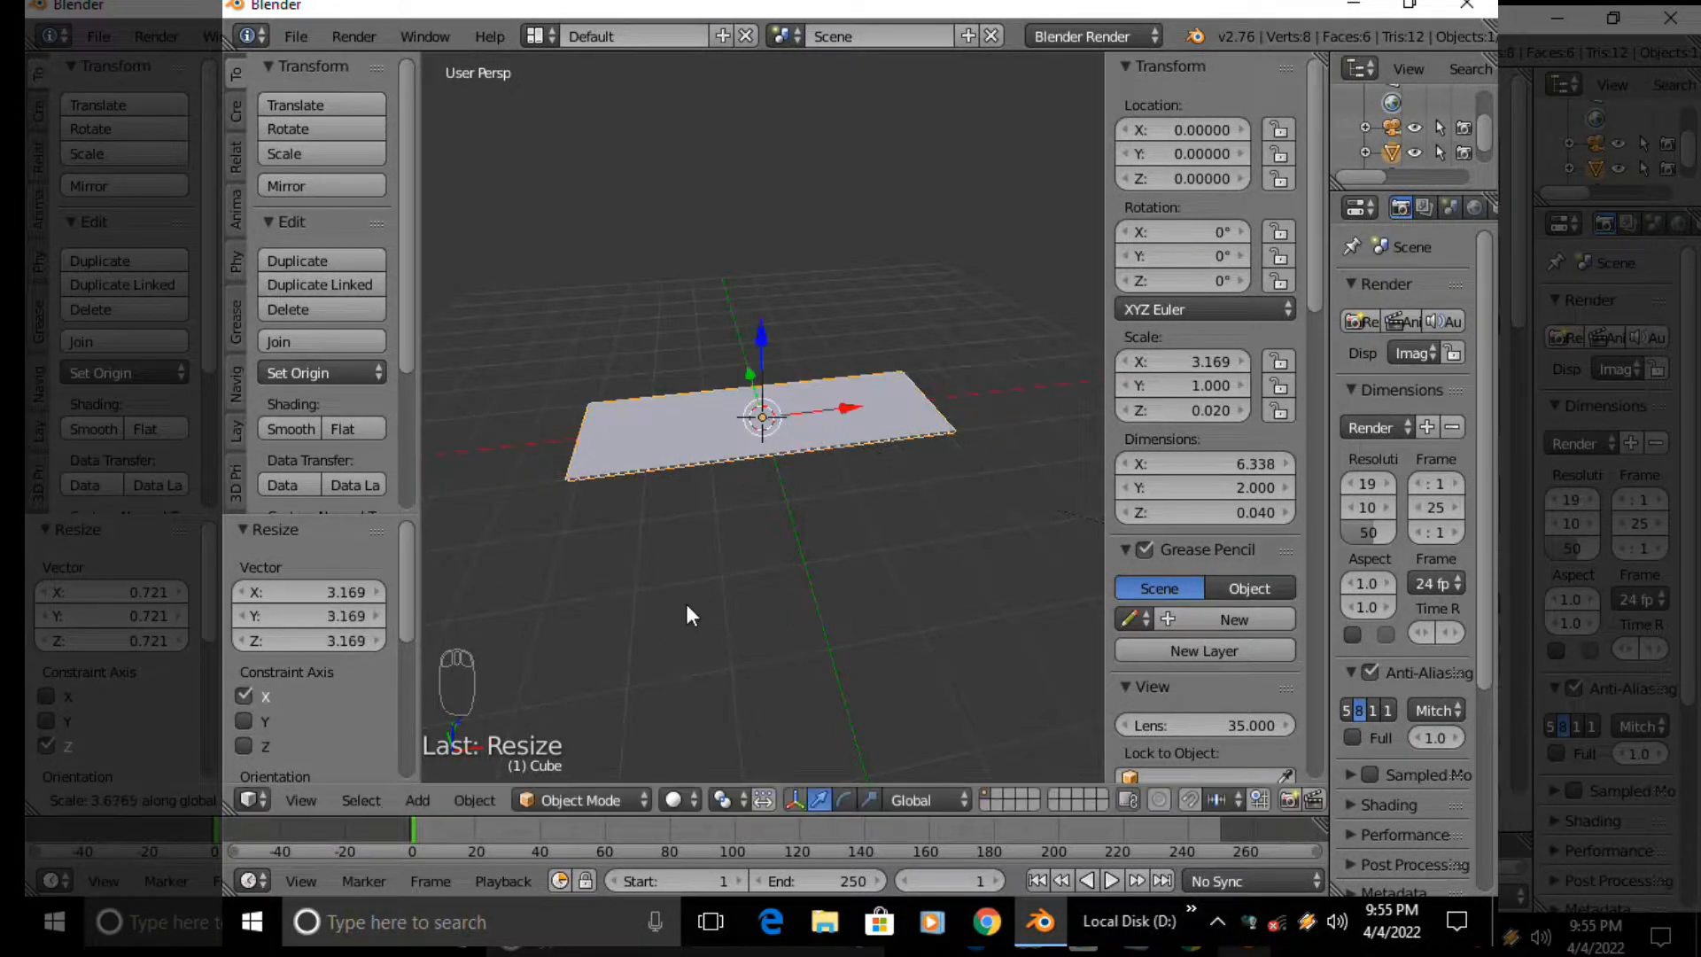
key(n)
middle_drag(943, 466, 1046, 549)
key(s)
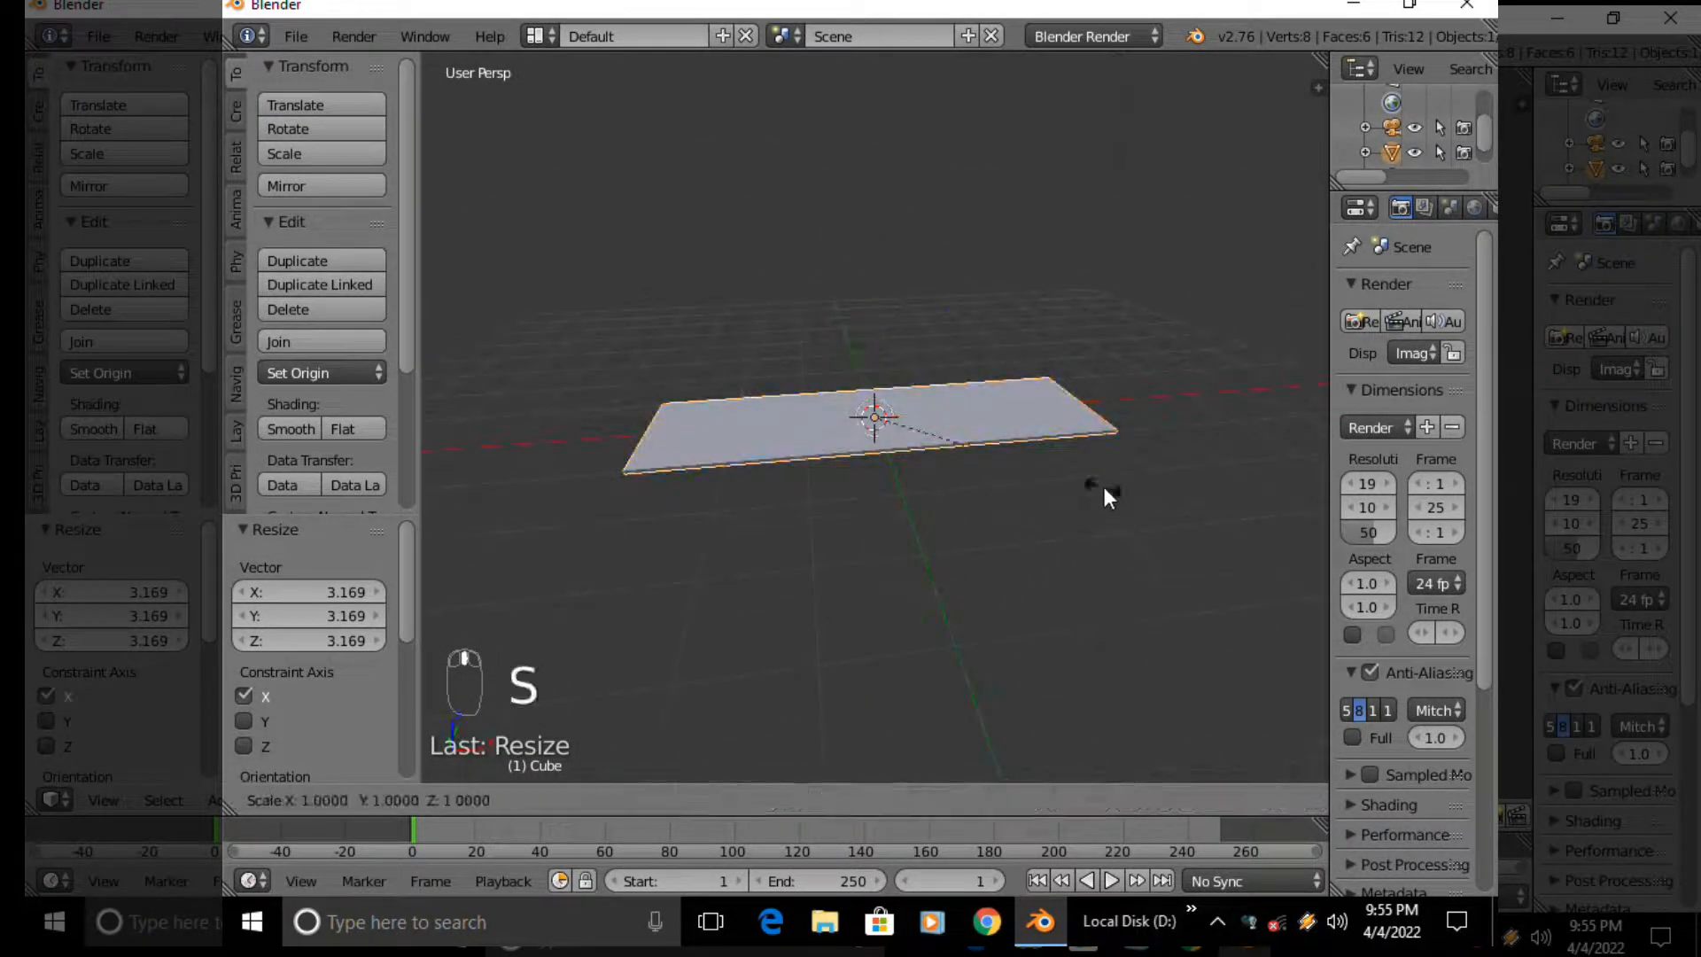
right_click(1075, 487)
key(s)
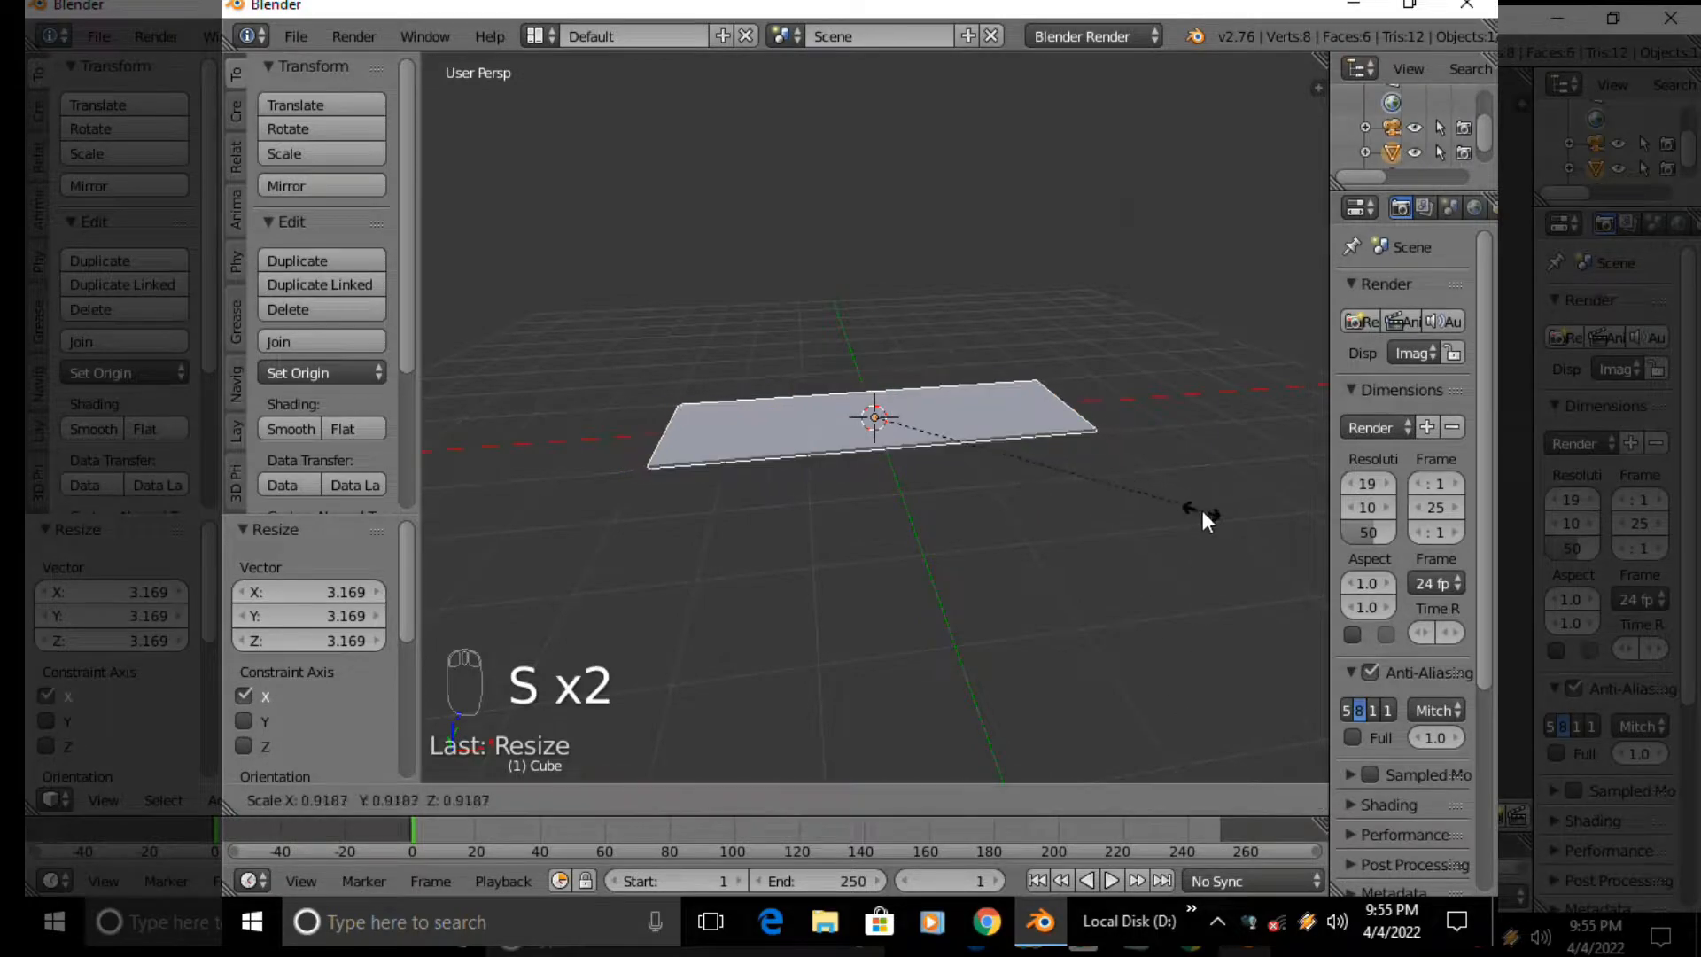
right_click(1203, 511)
Shorten the slab slightly by scaling it along X by about 0.943
key(s)
key(x)
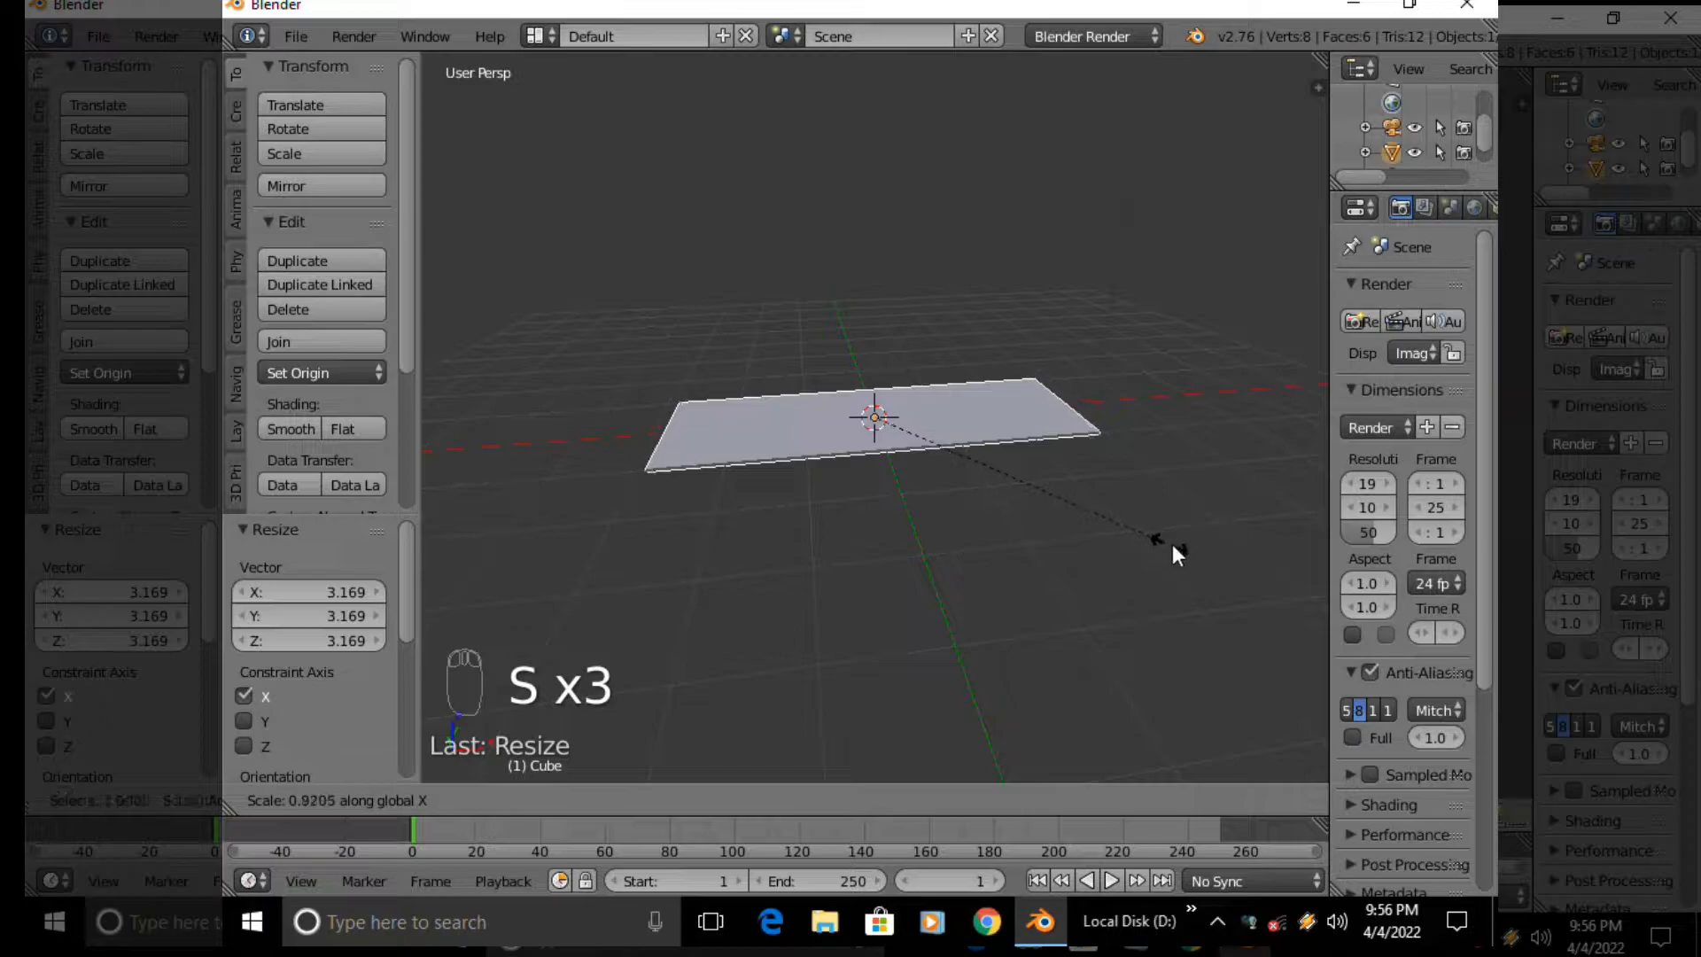
click(1176, 544)
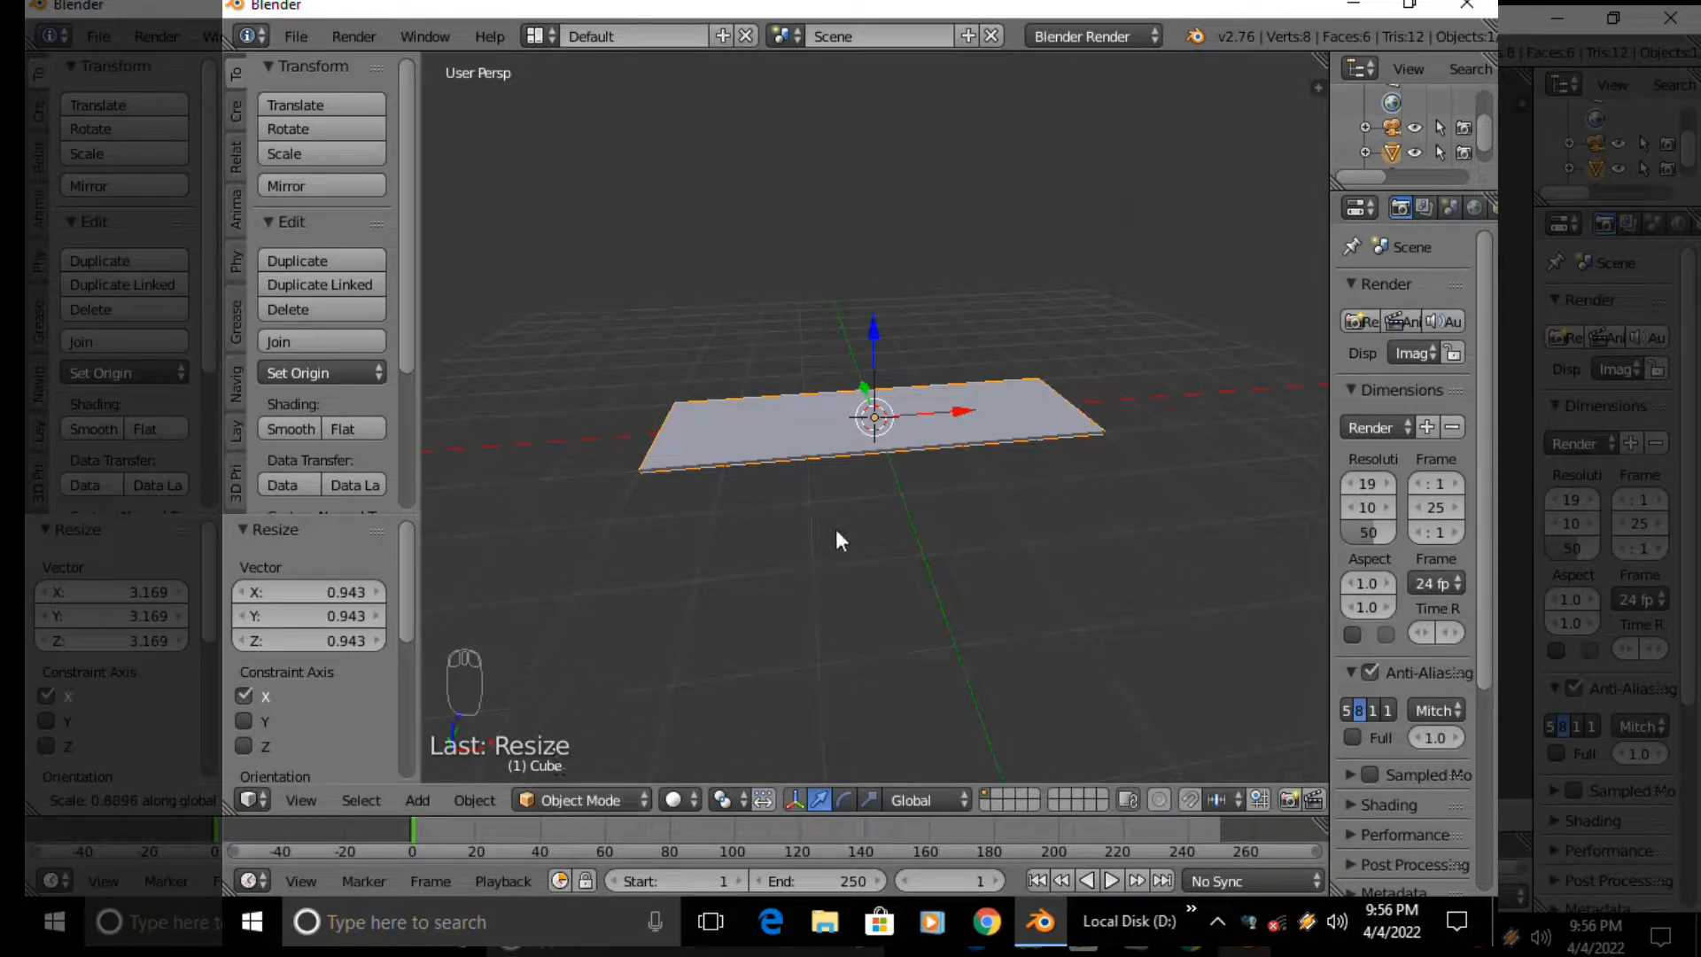
Raise the slab above the grid by moving it about 1.735 units along Z
middle_drag(851, 455, 869, 336)
key(g)
key(z)
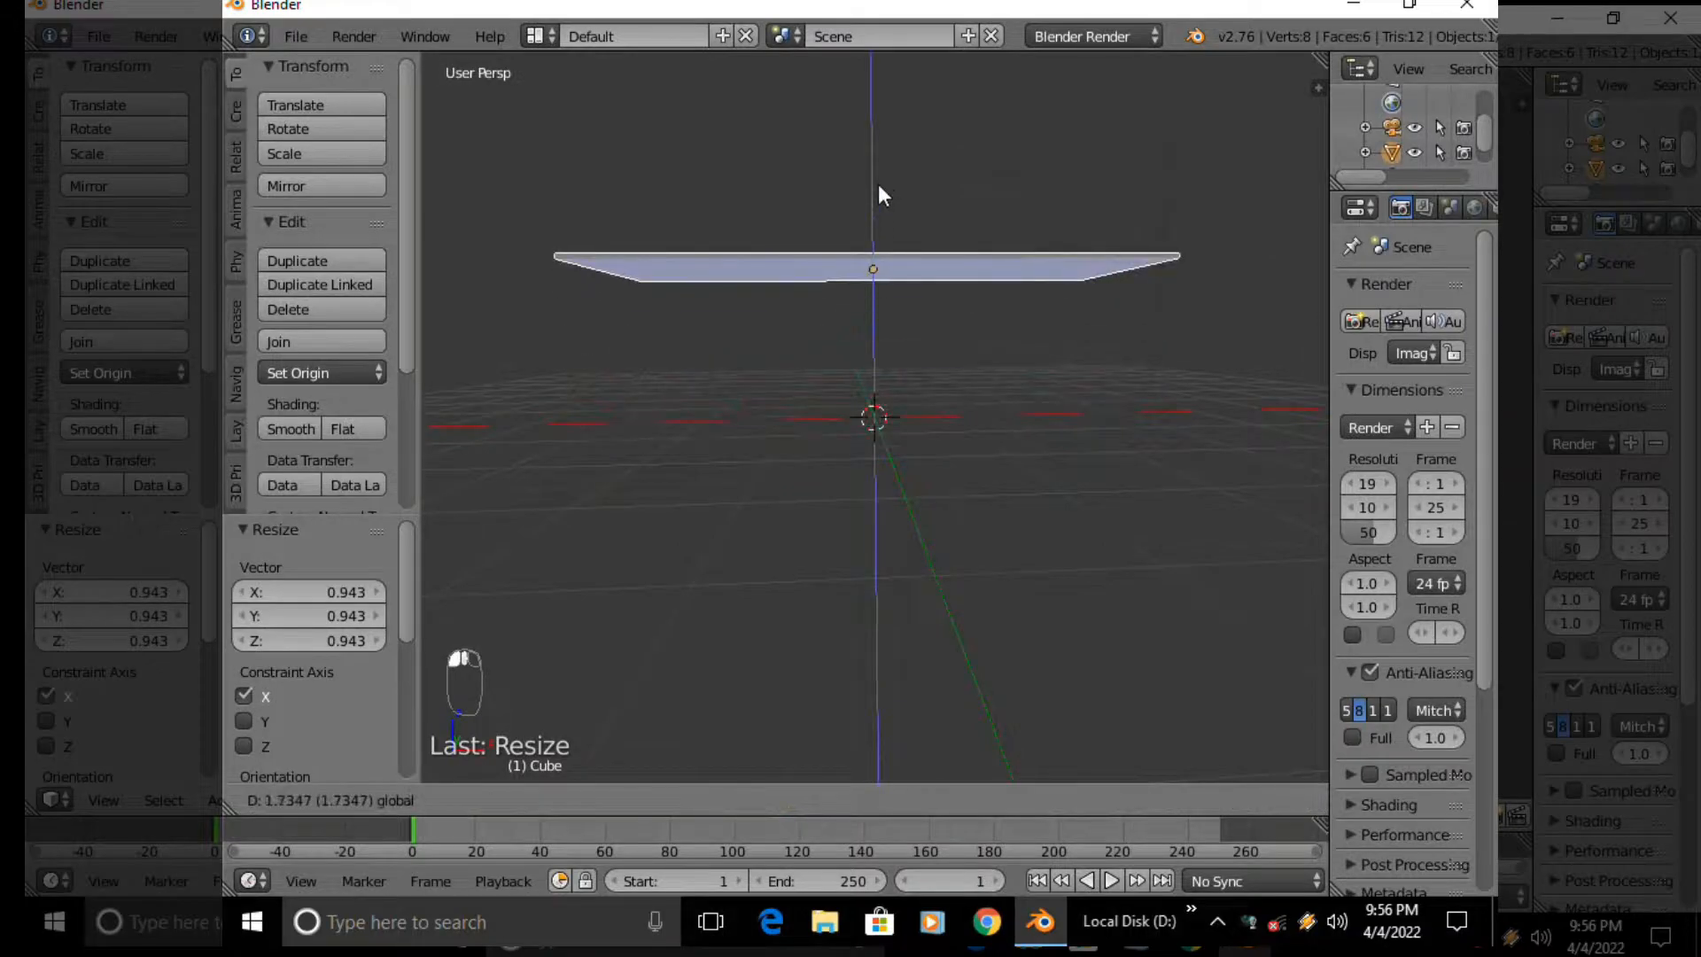
click(879, 183)
Reduce the raised slab's thickness slightly by scaling it along Z by about 0.989
middle_drag(879, 184, 895, 396)
key(Tab)
click(857, 370)
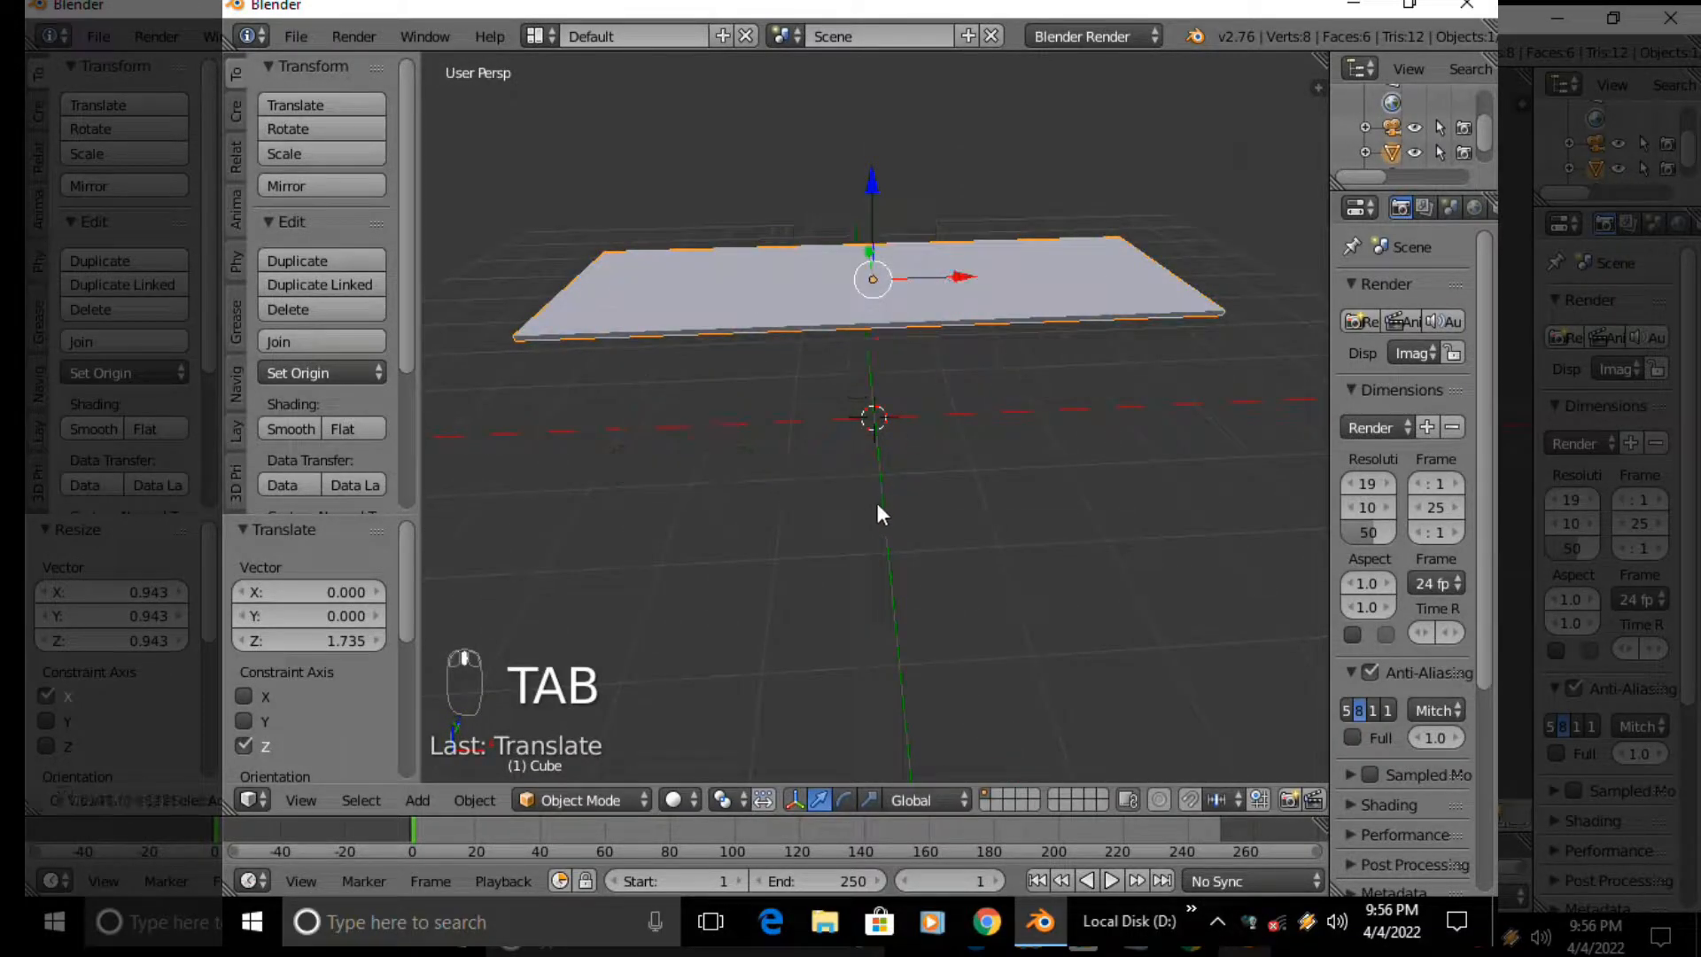
key(s)
key(z)
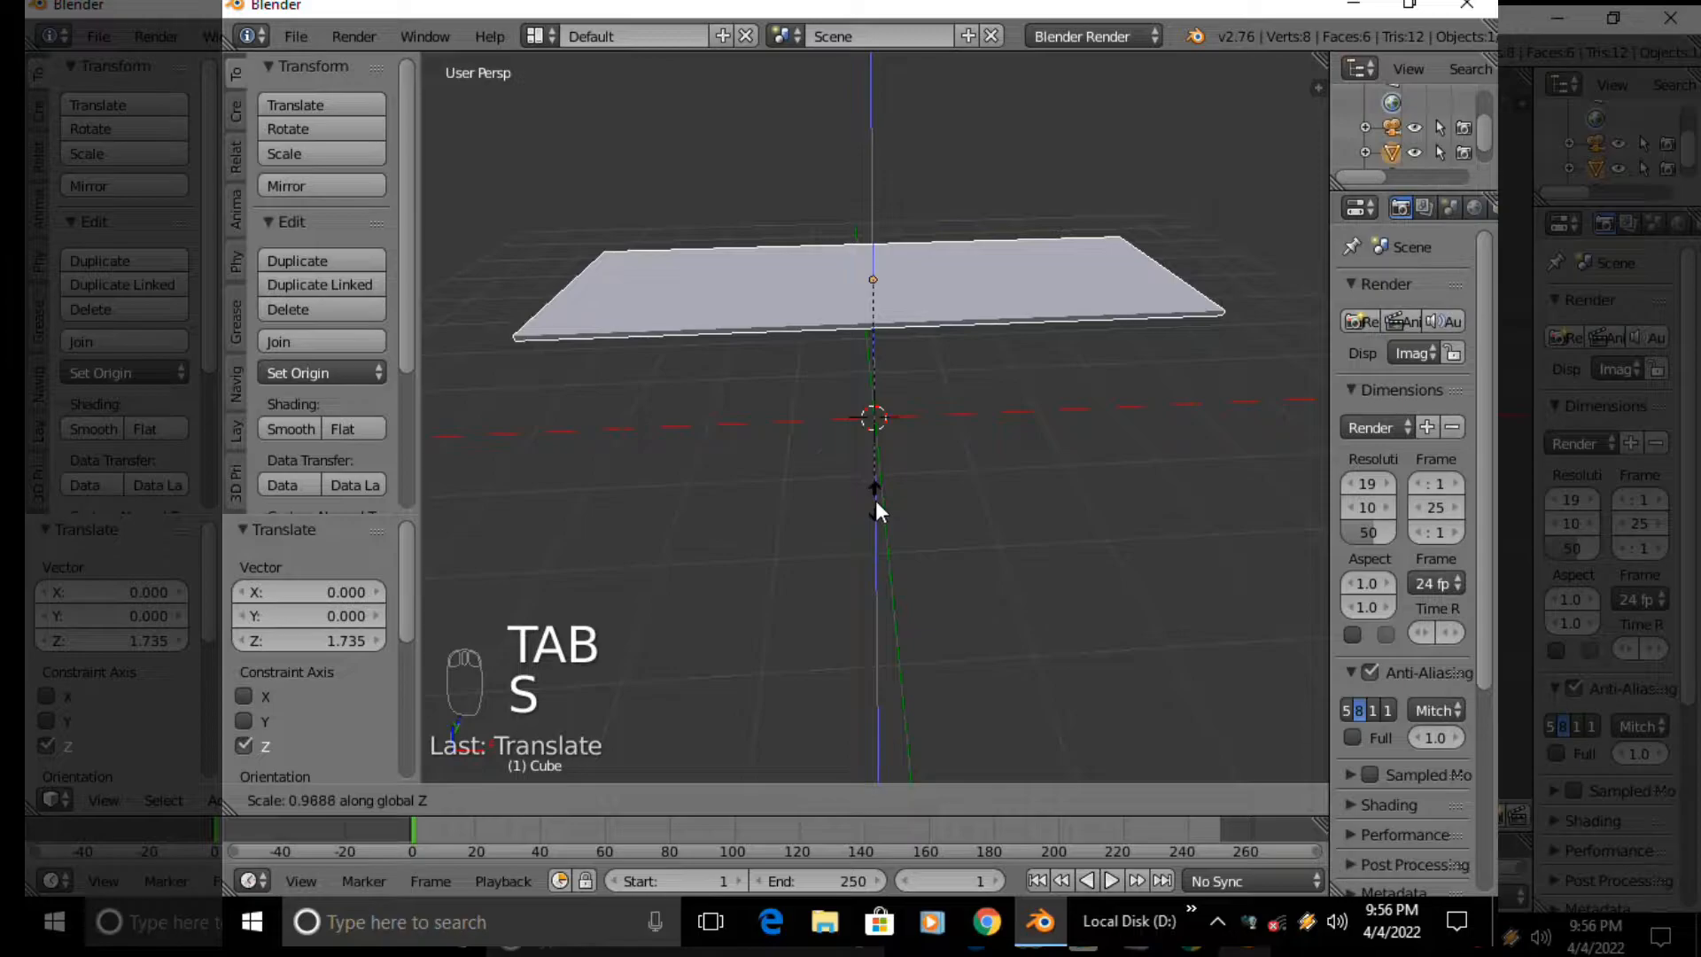
click(875, 500)
Thicken the raised slab by scaling it along Z by about 1.048 and again by about 1.135
middle_drag(886, 501, 873, 409)
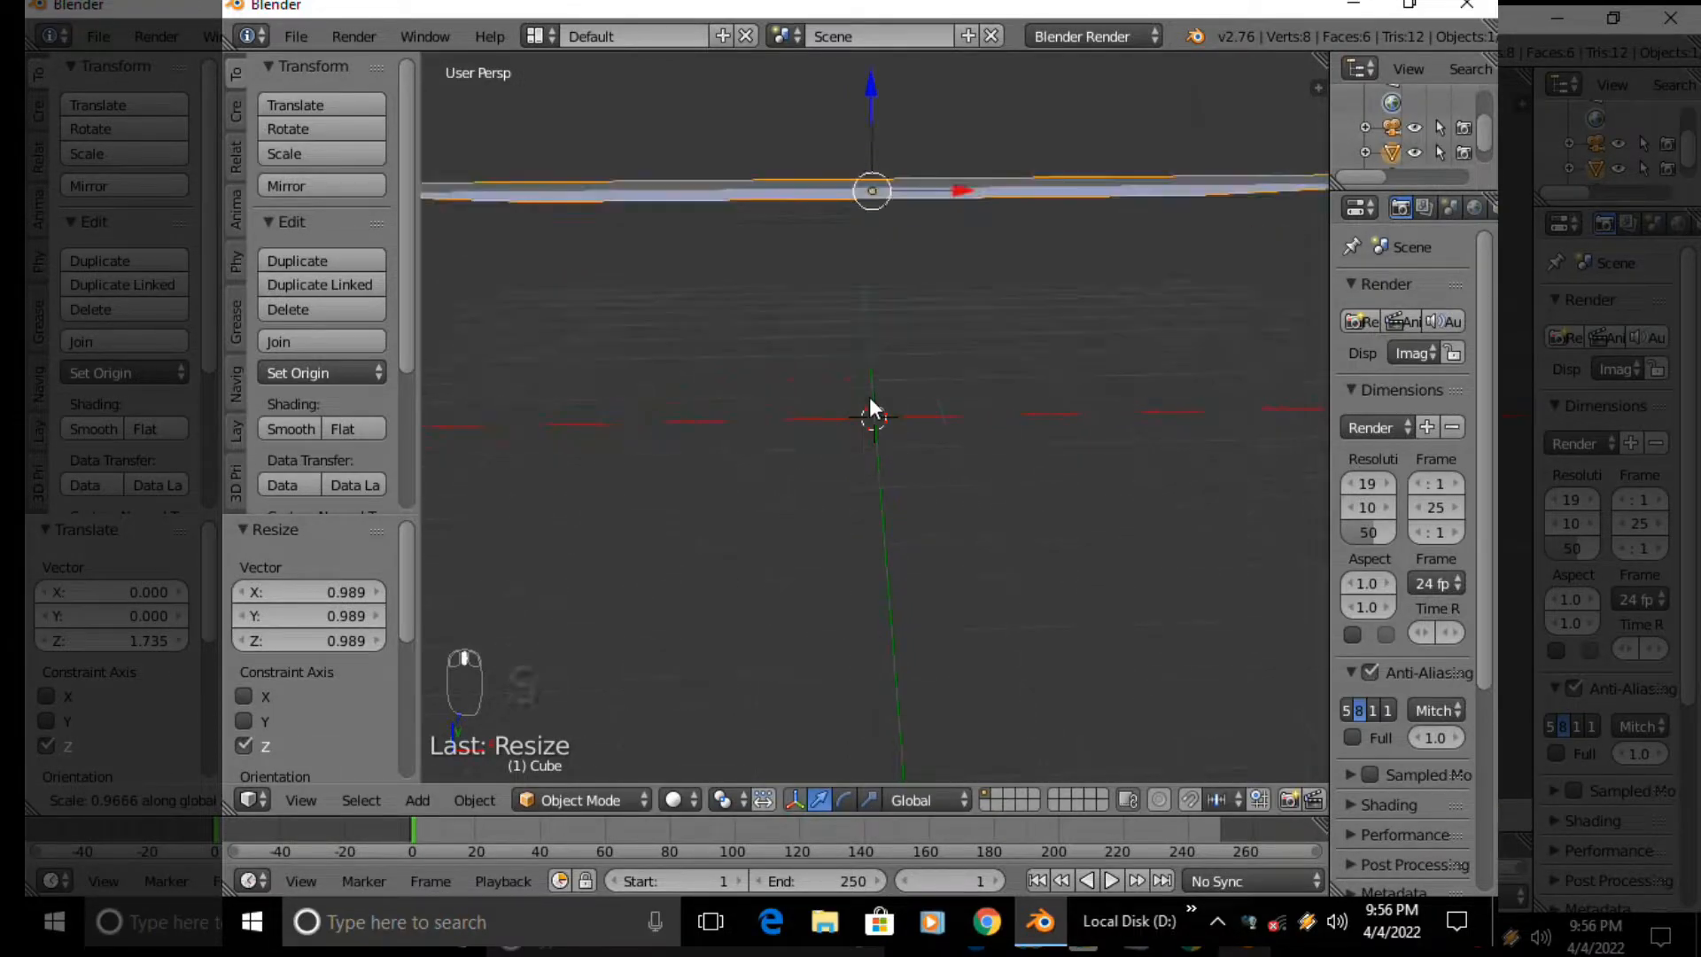
key(s)
key(z)
click(872, 416)
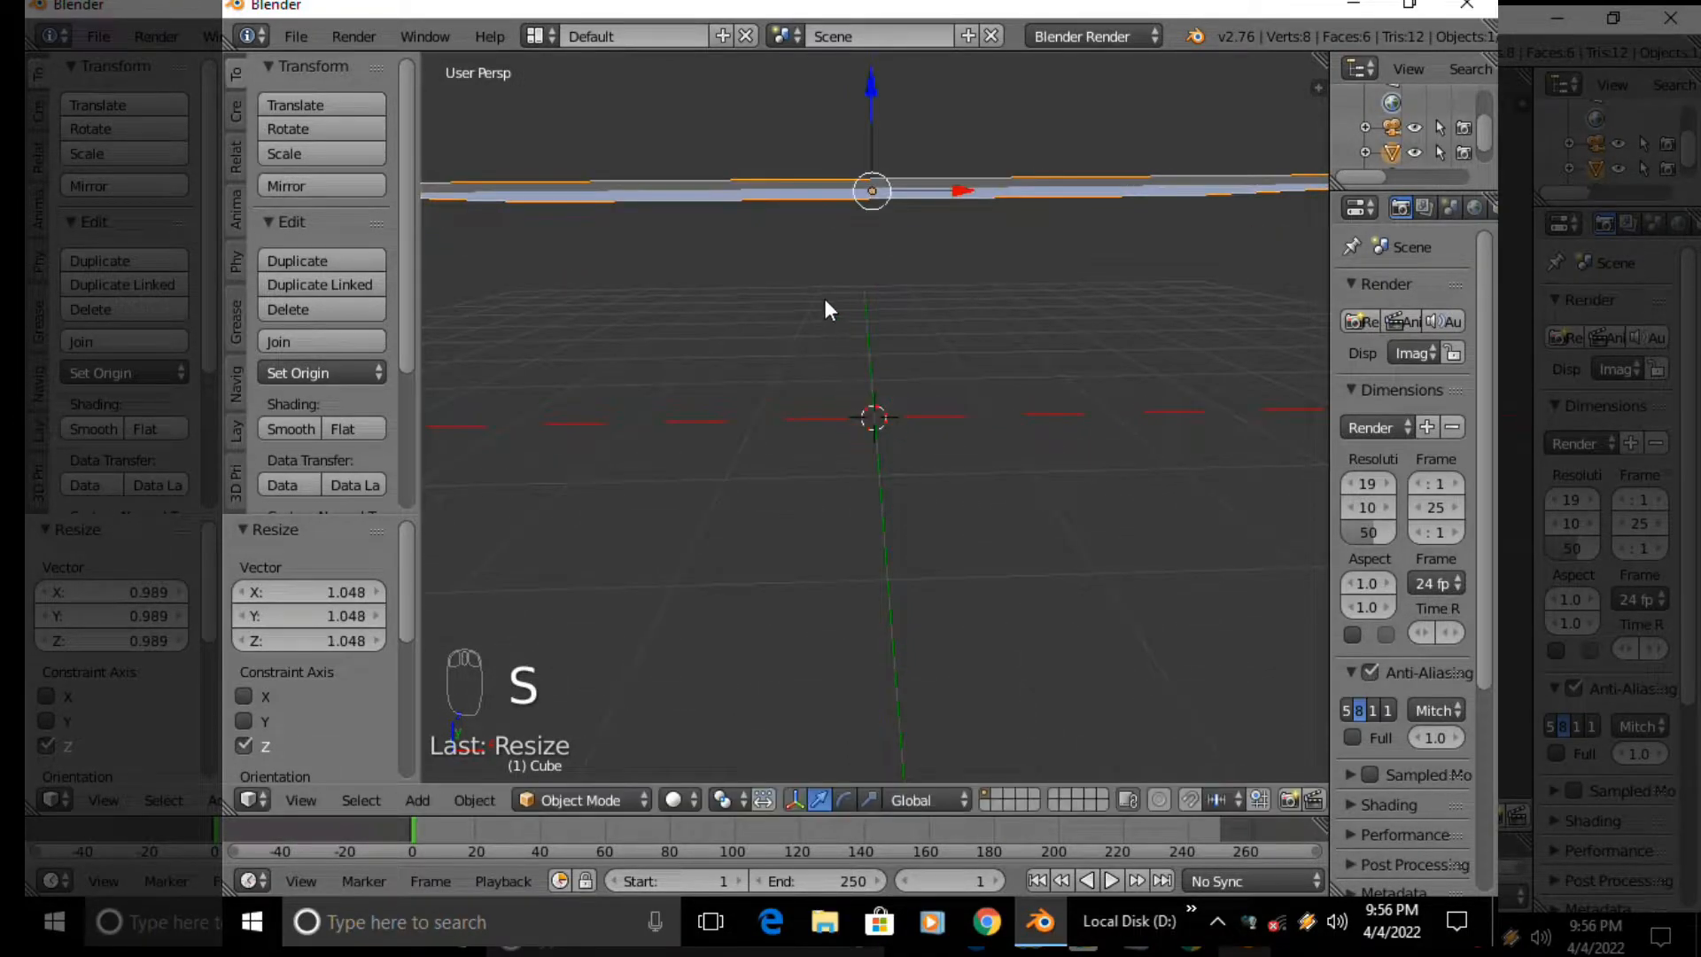
scroll(826, 300, down, 2)
key(s)
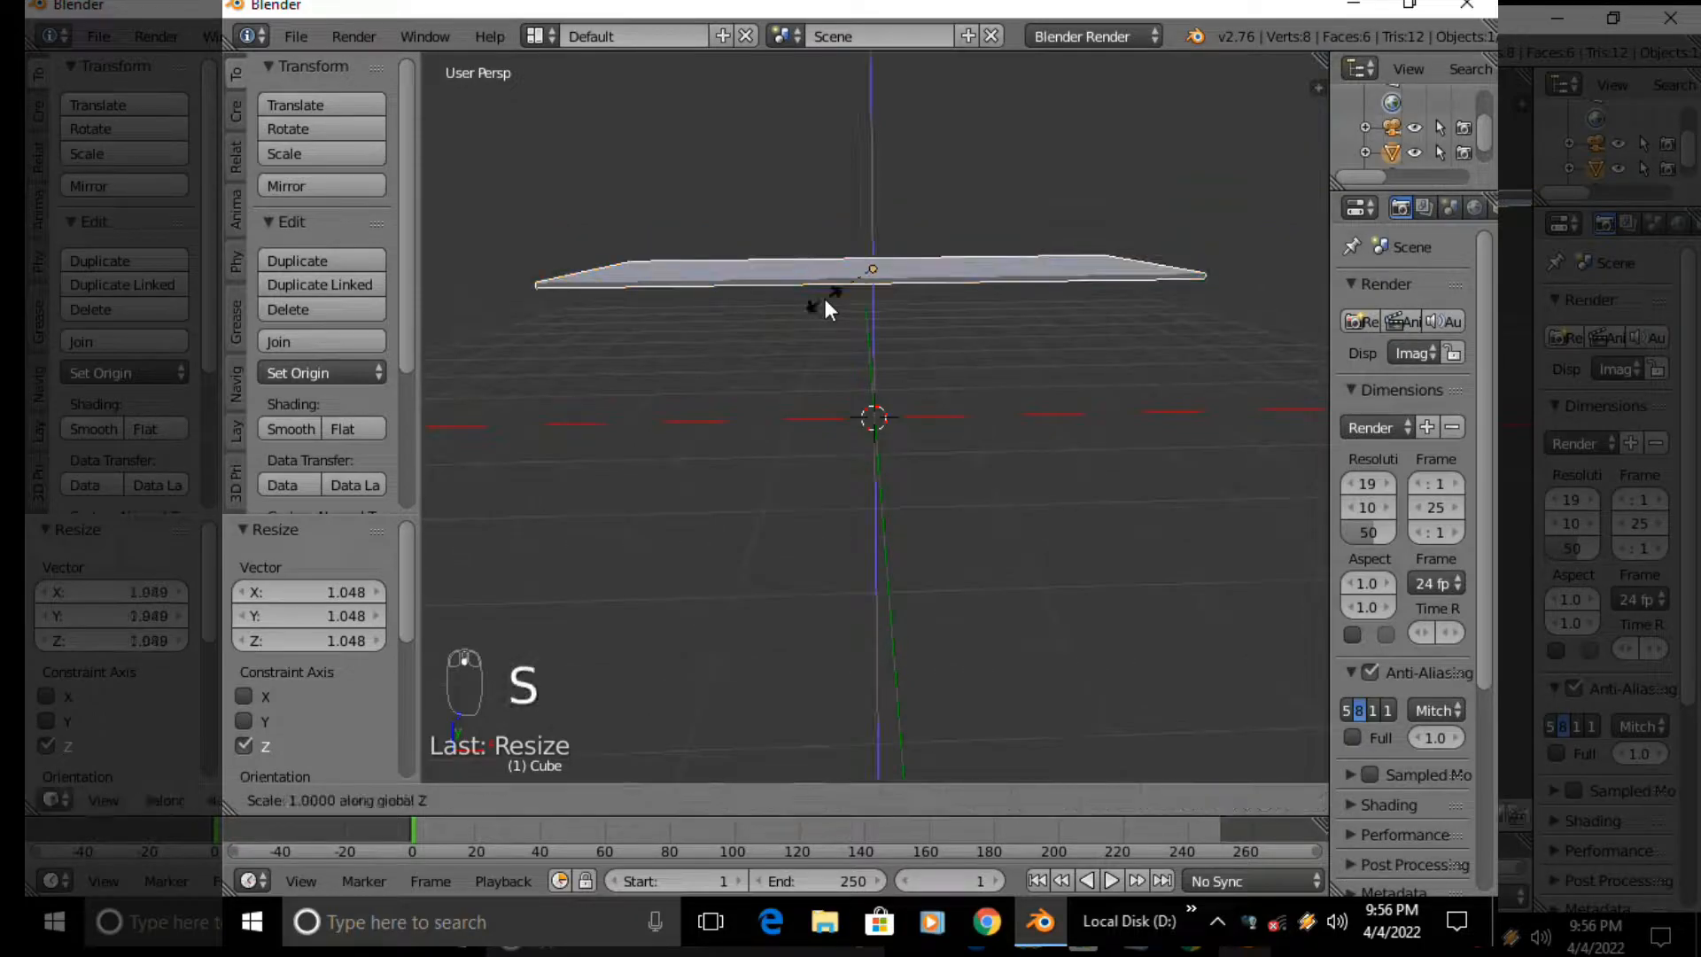
click(829, 308)
key(Tab)
click(968, 319)
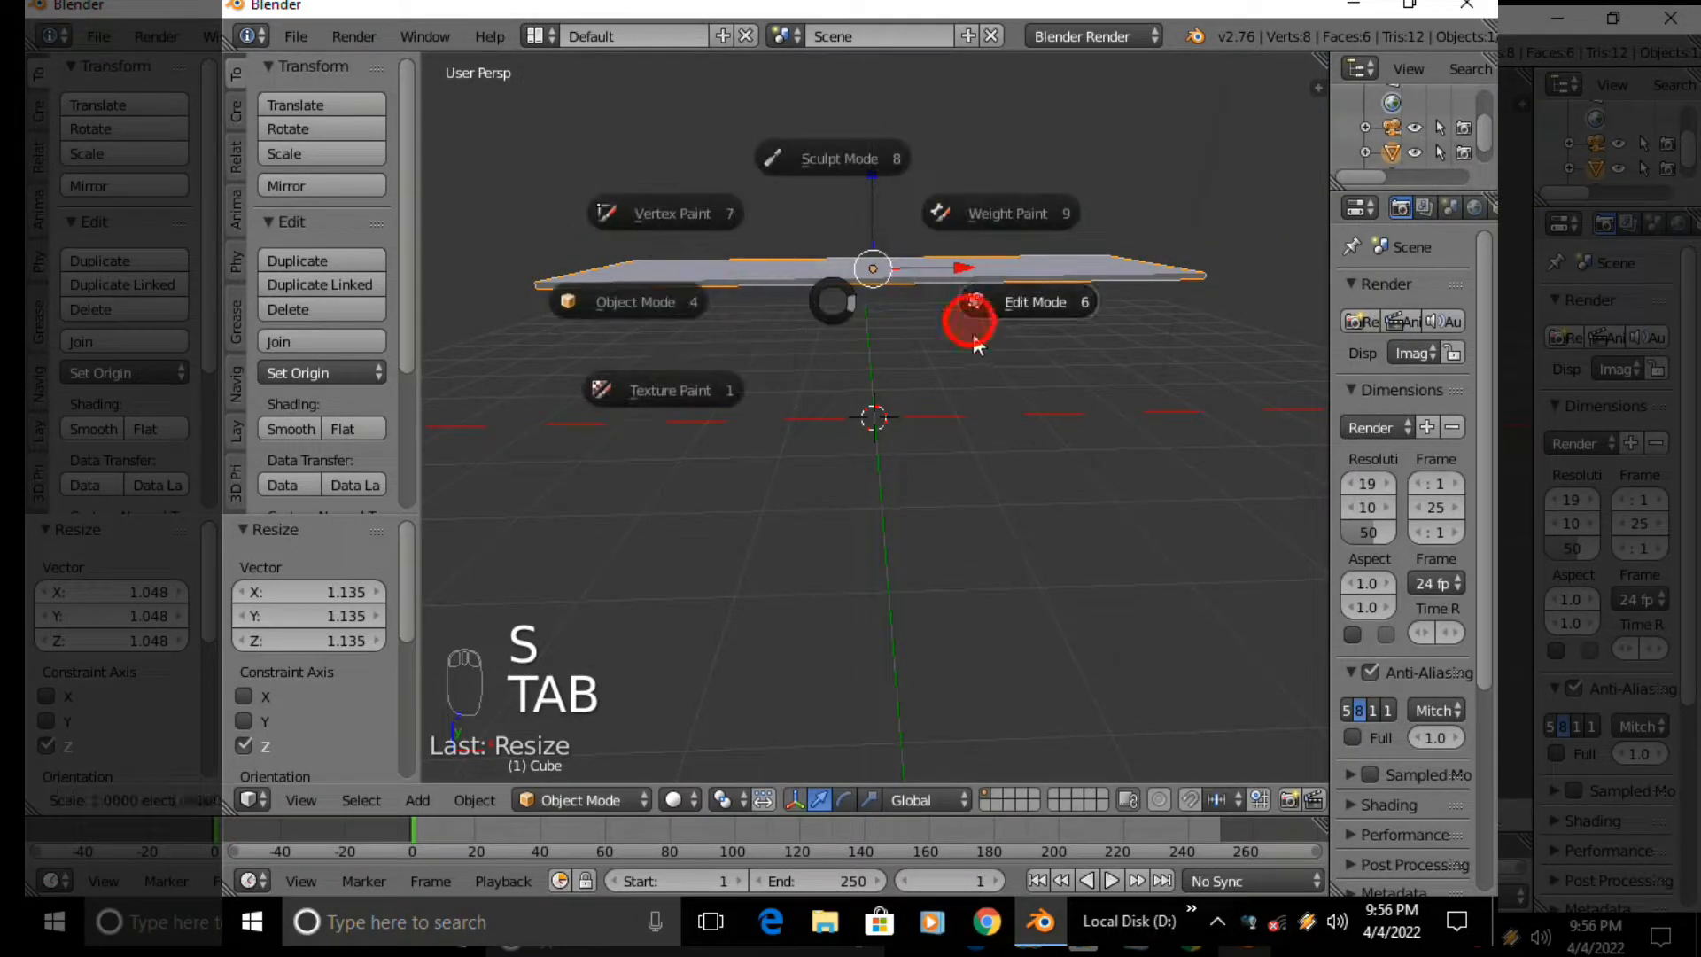
scroll(912, 376, up, 5)
shift+middle_drag(911, 375, 915, 710)
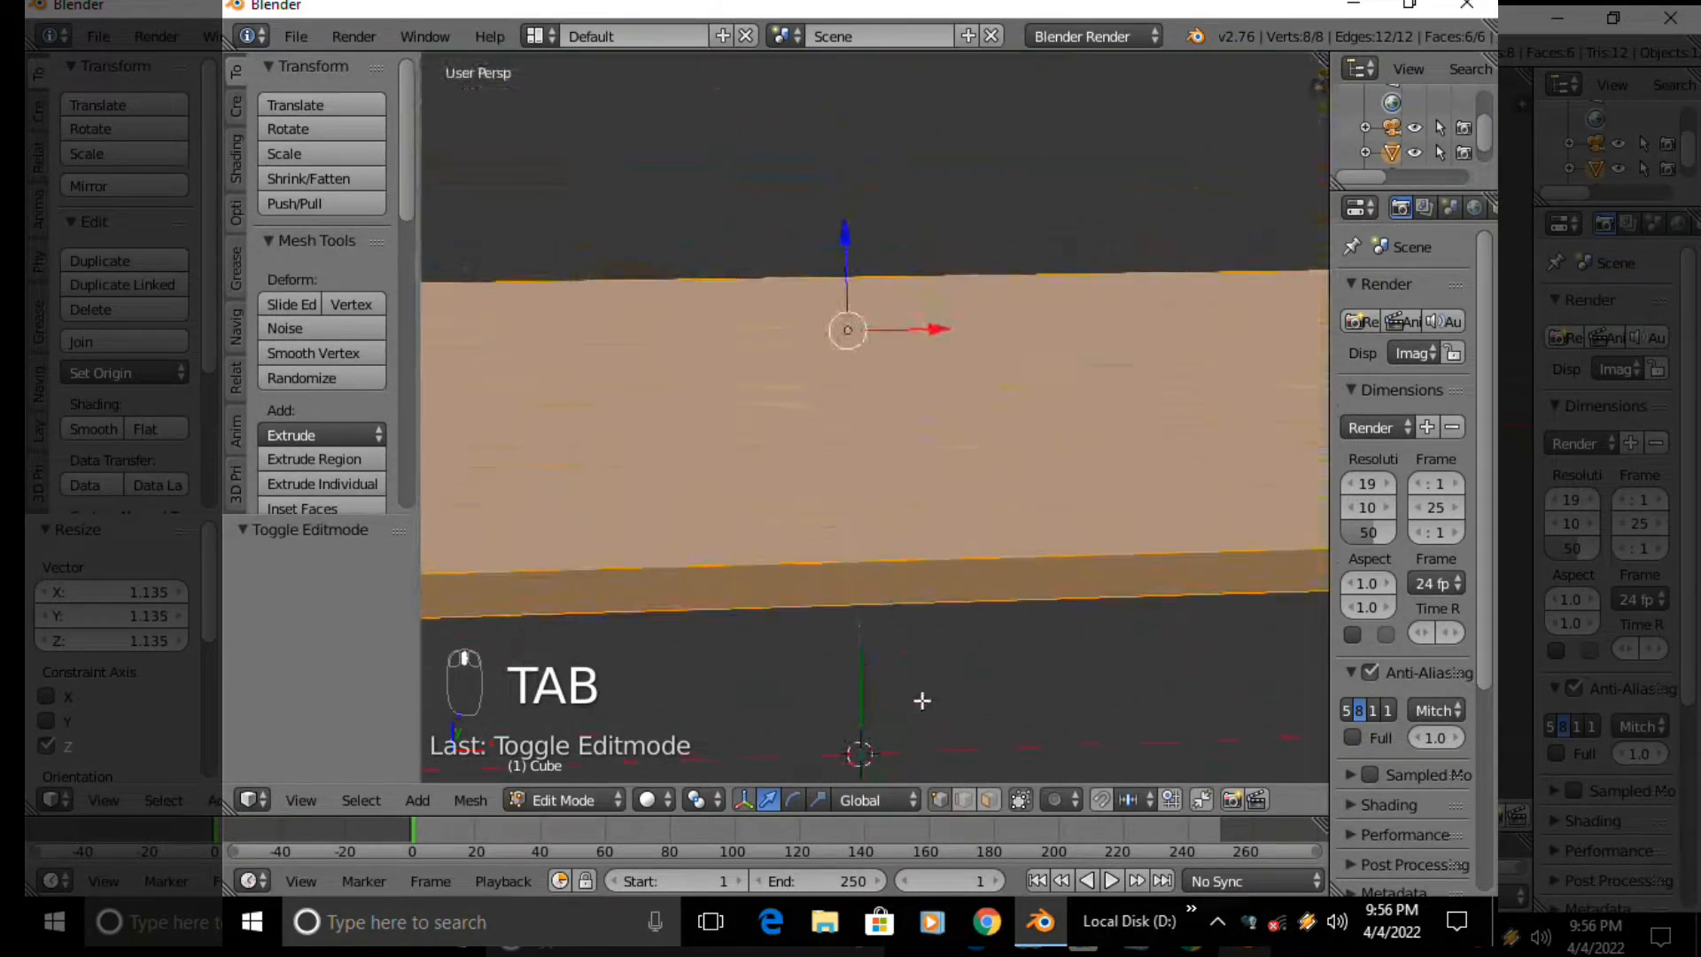
key(ctrl+Tab)
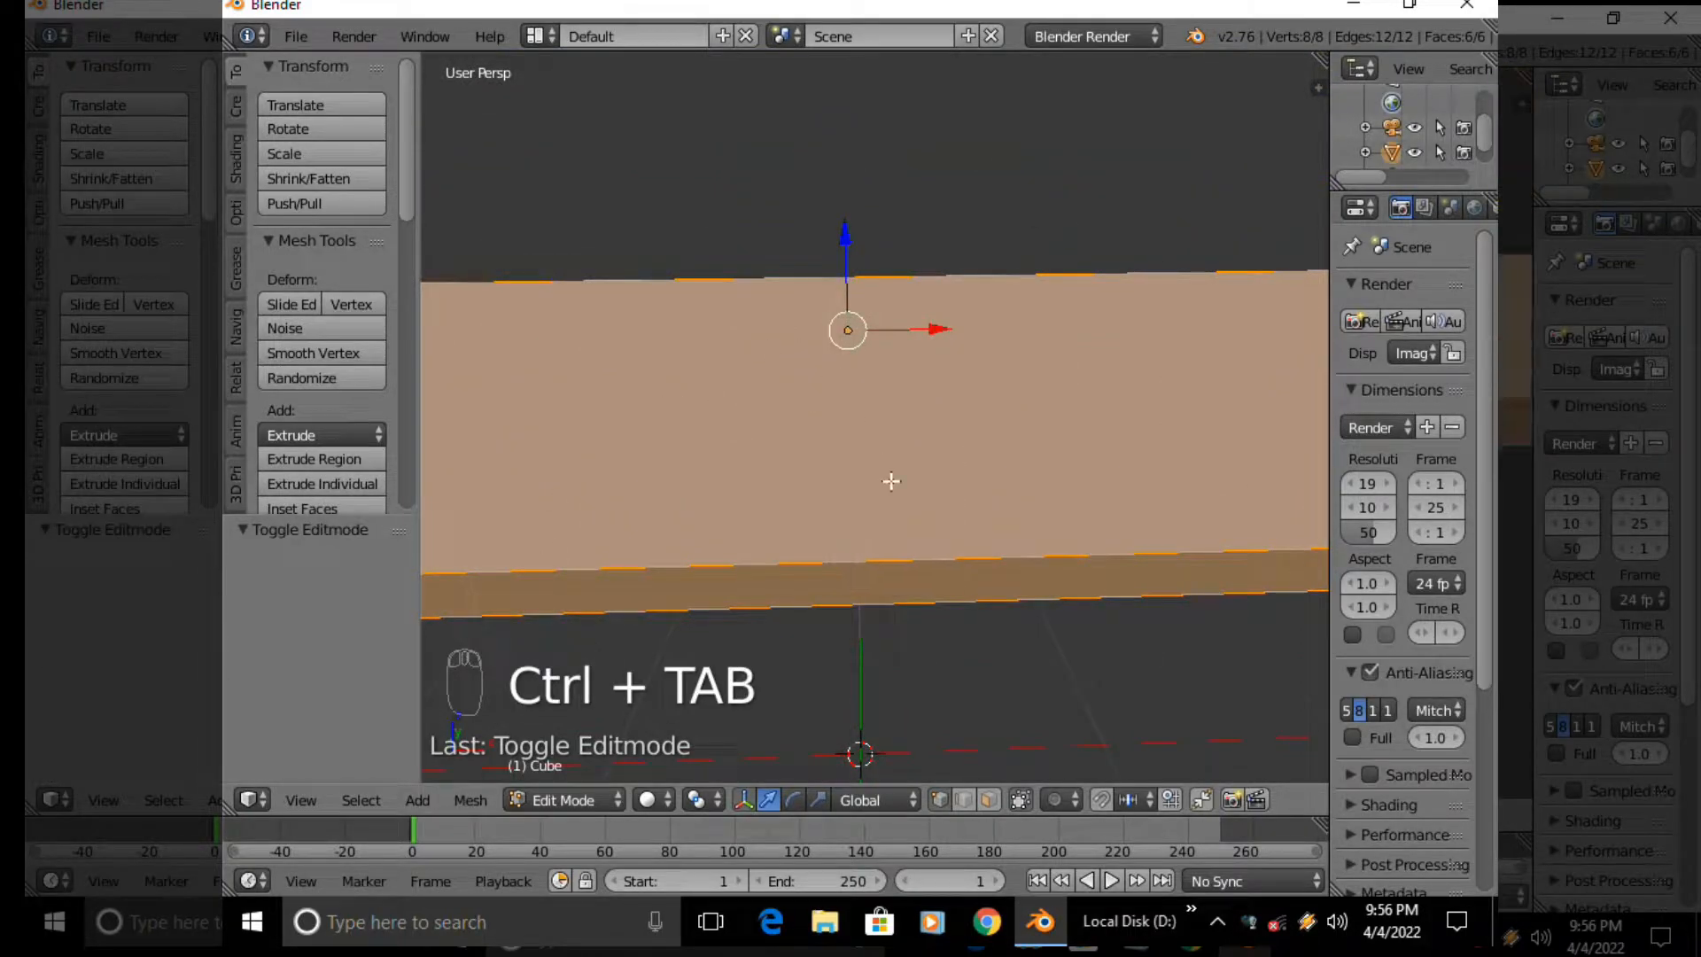
scroll(886, 482, down, 2)
key(Tab)
click(769, 453)
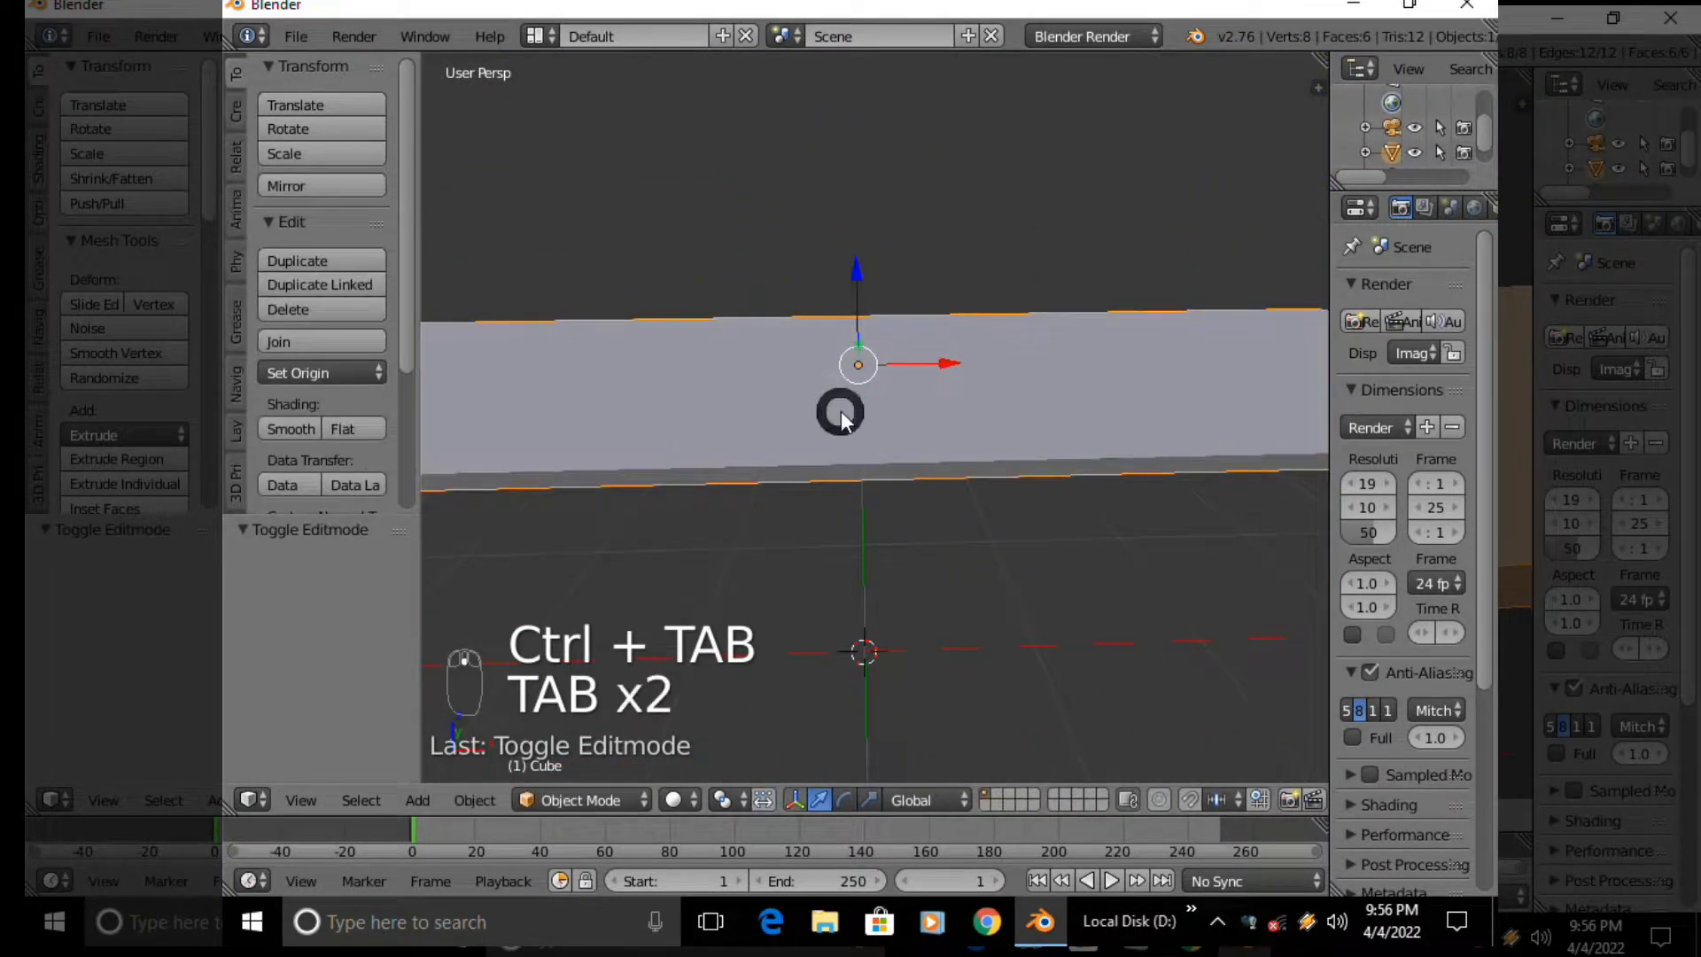
click(786, 453)
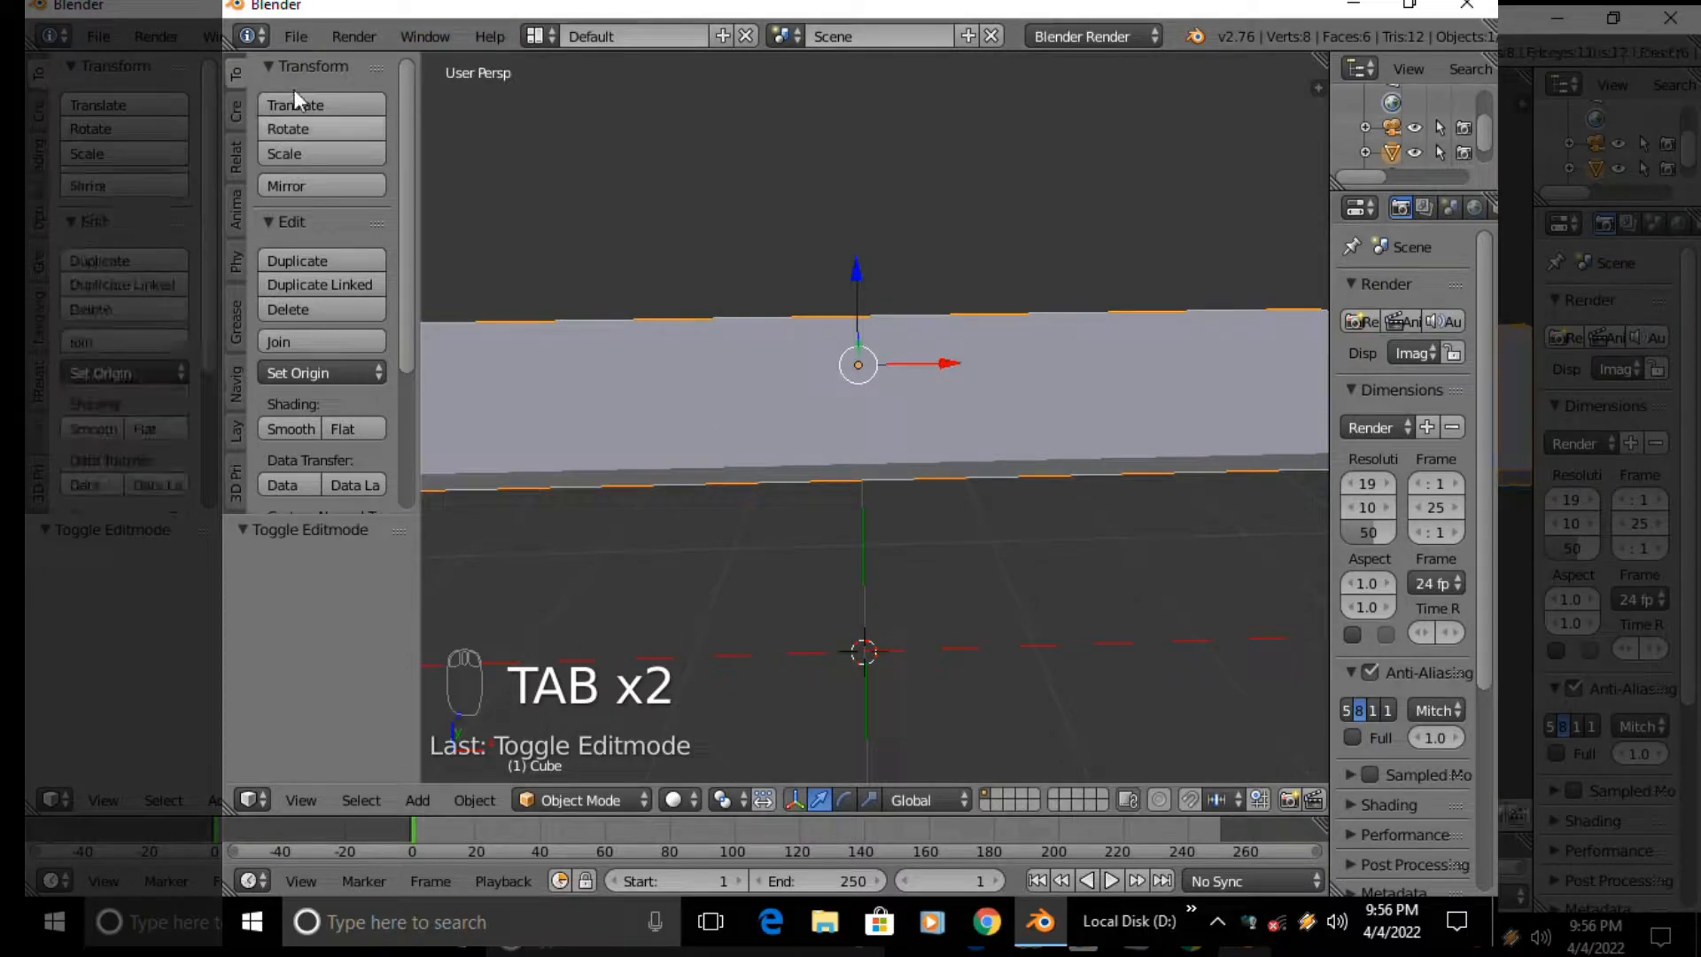
Open the User Preferences add-ons section and list only the add-ons in the User Interface category
click(296, 36)
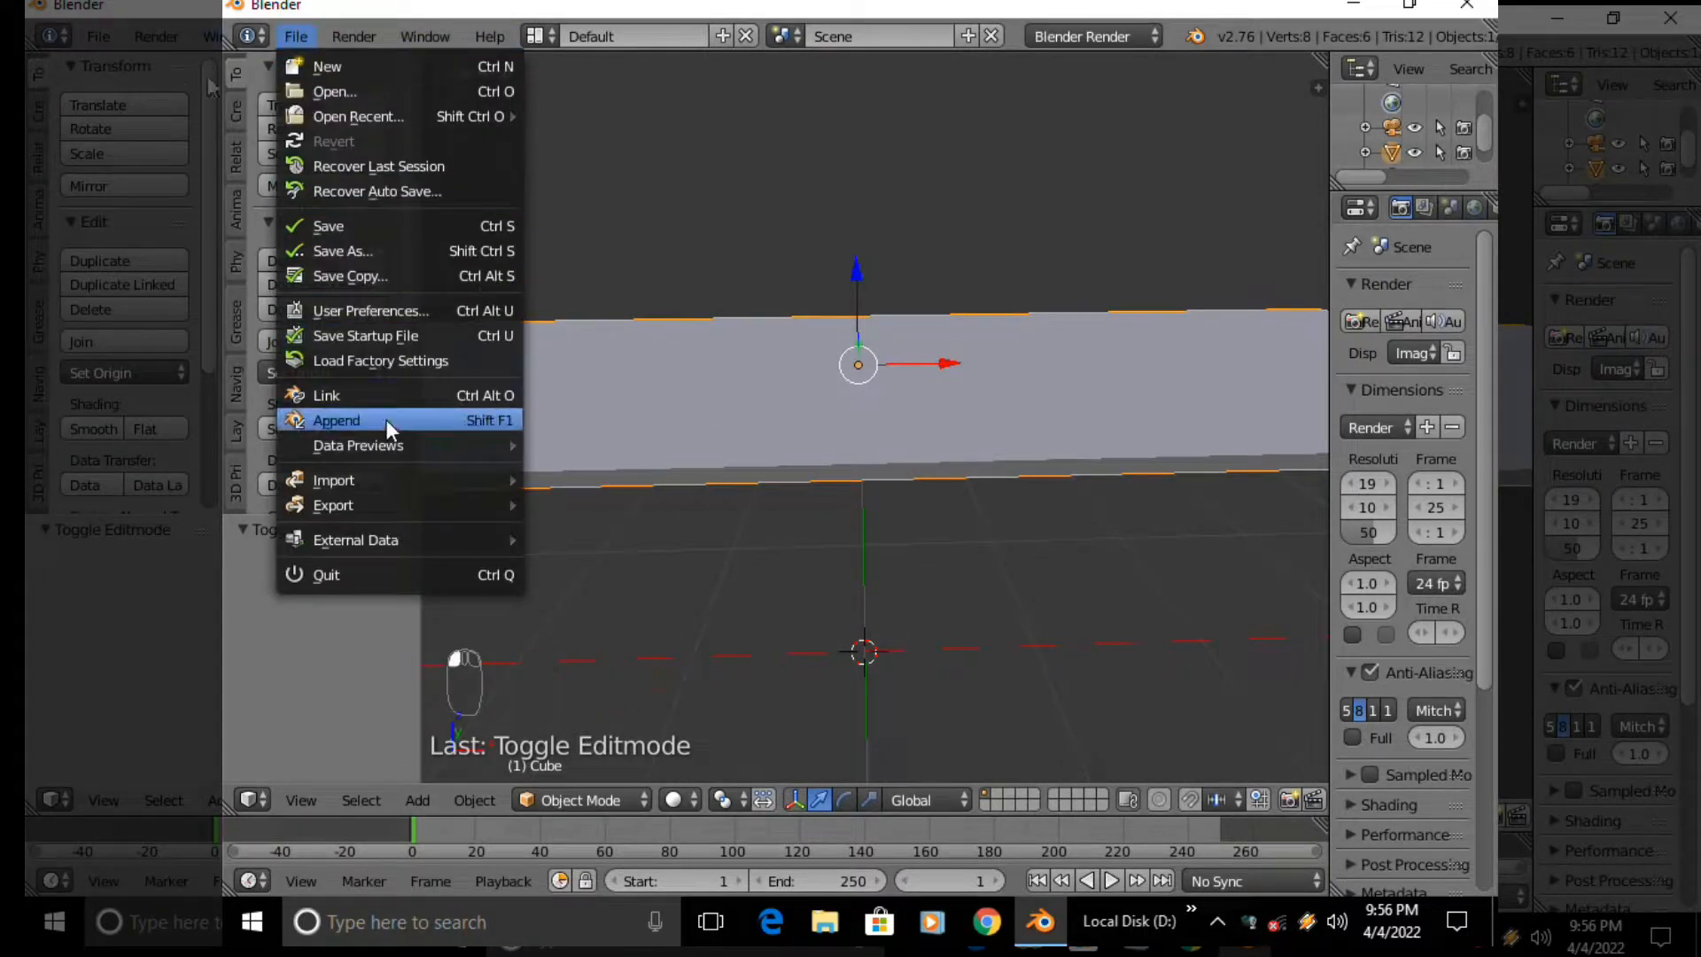
click(422, 308)
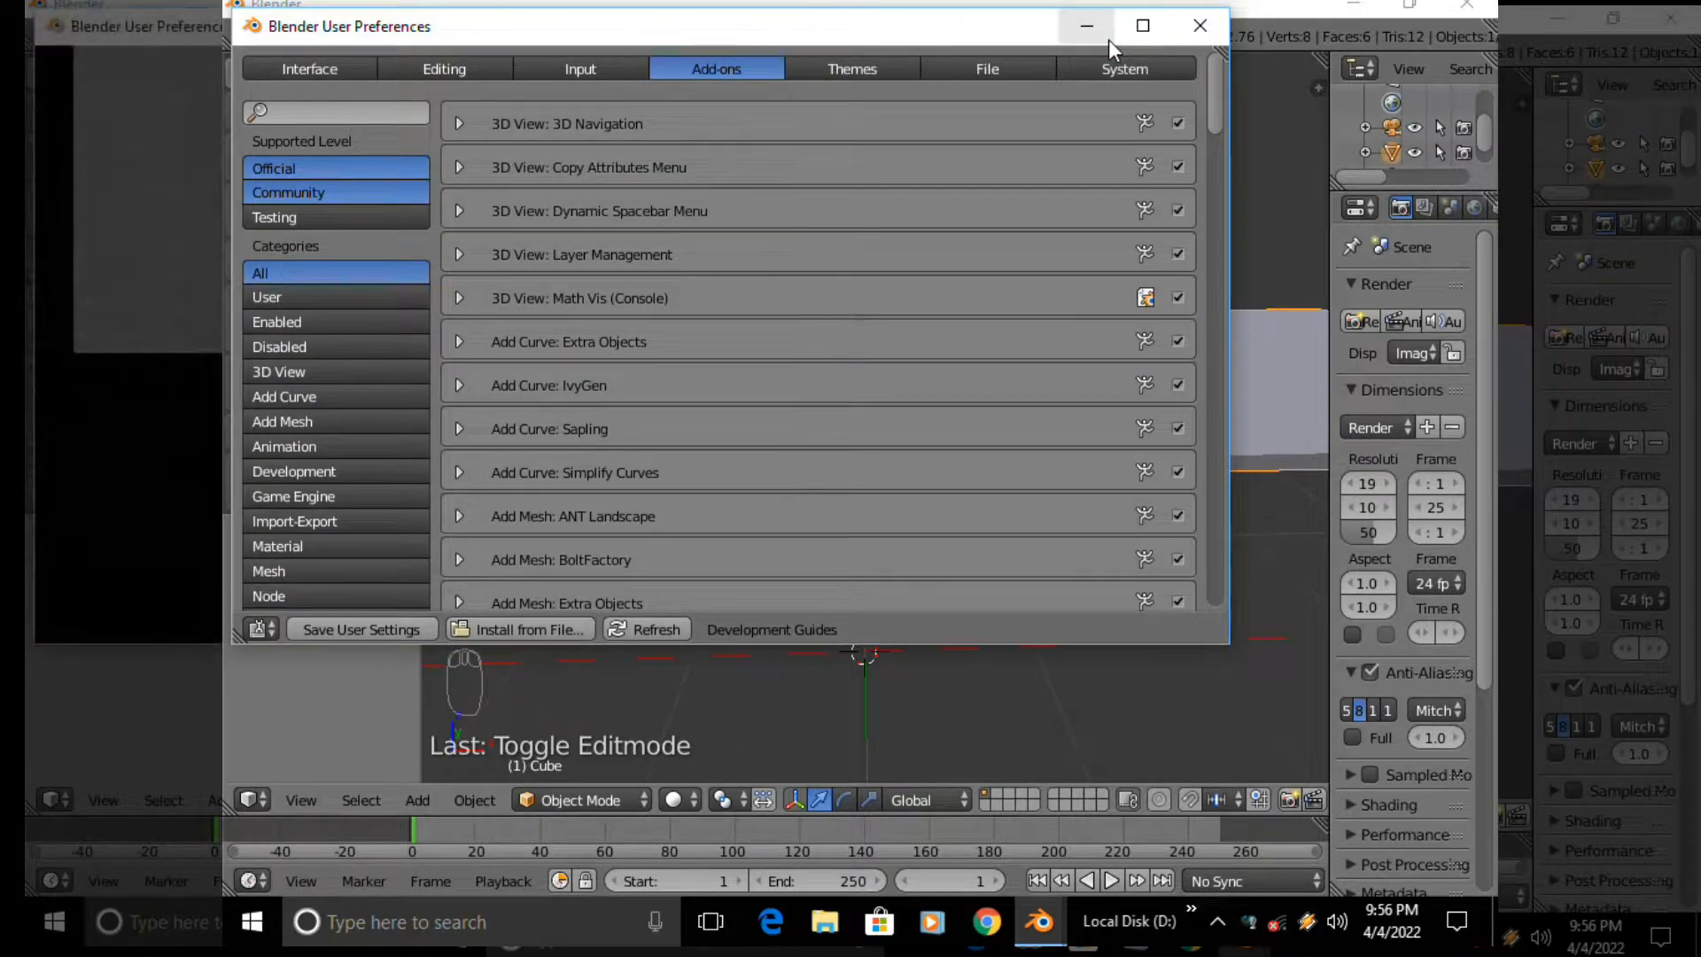
click(1109, 39)
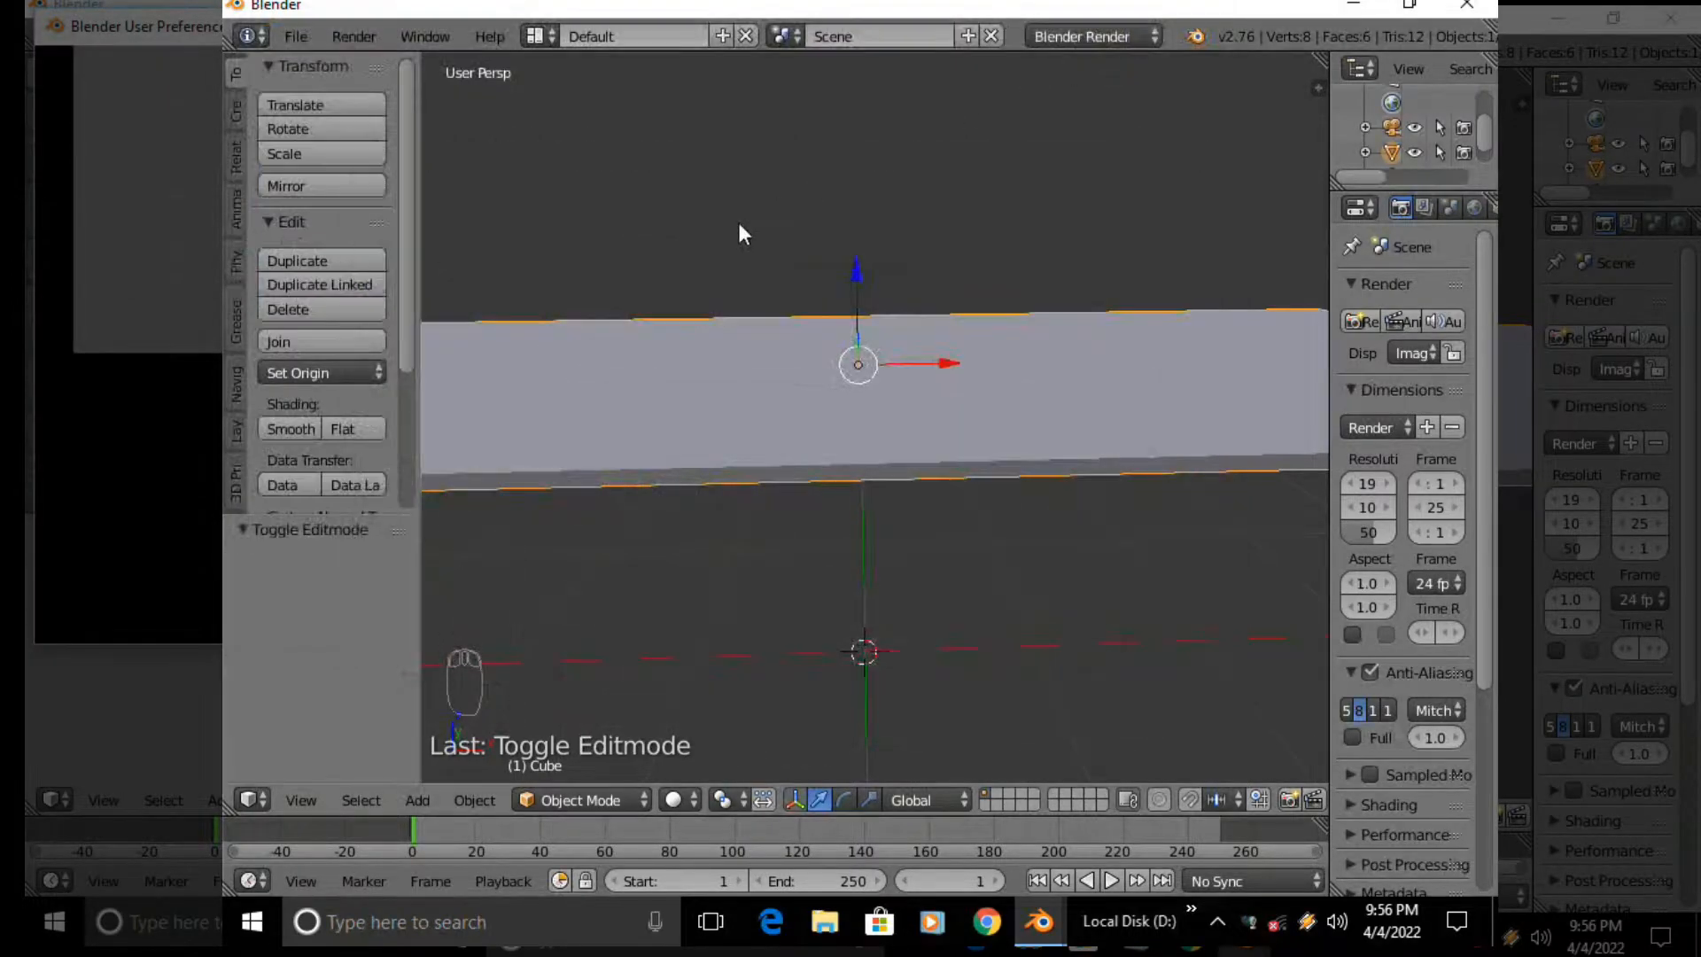
key(ctrl+alt+u)
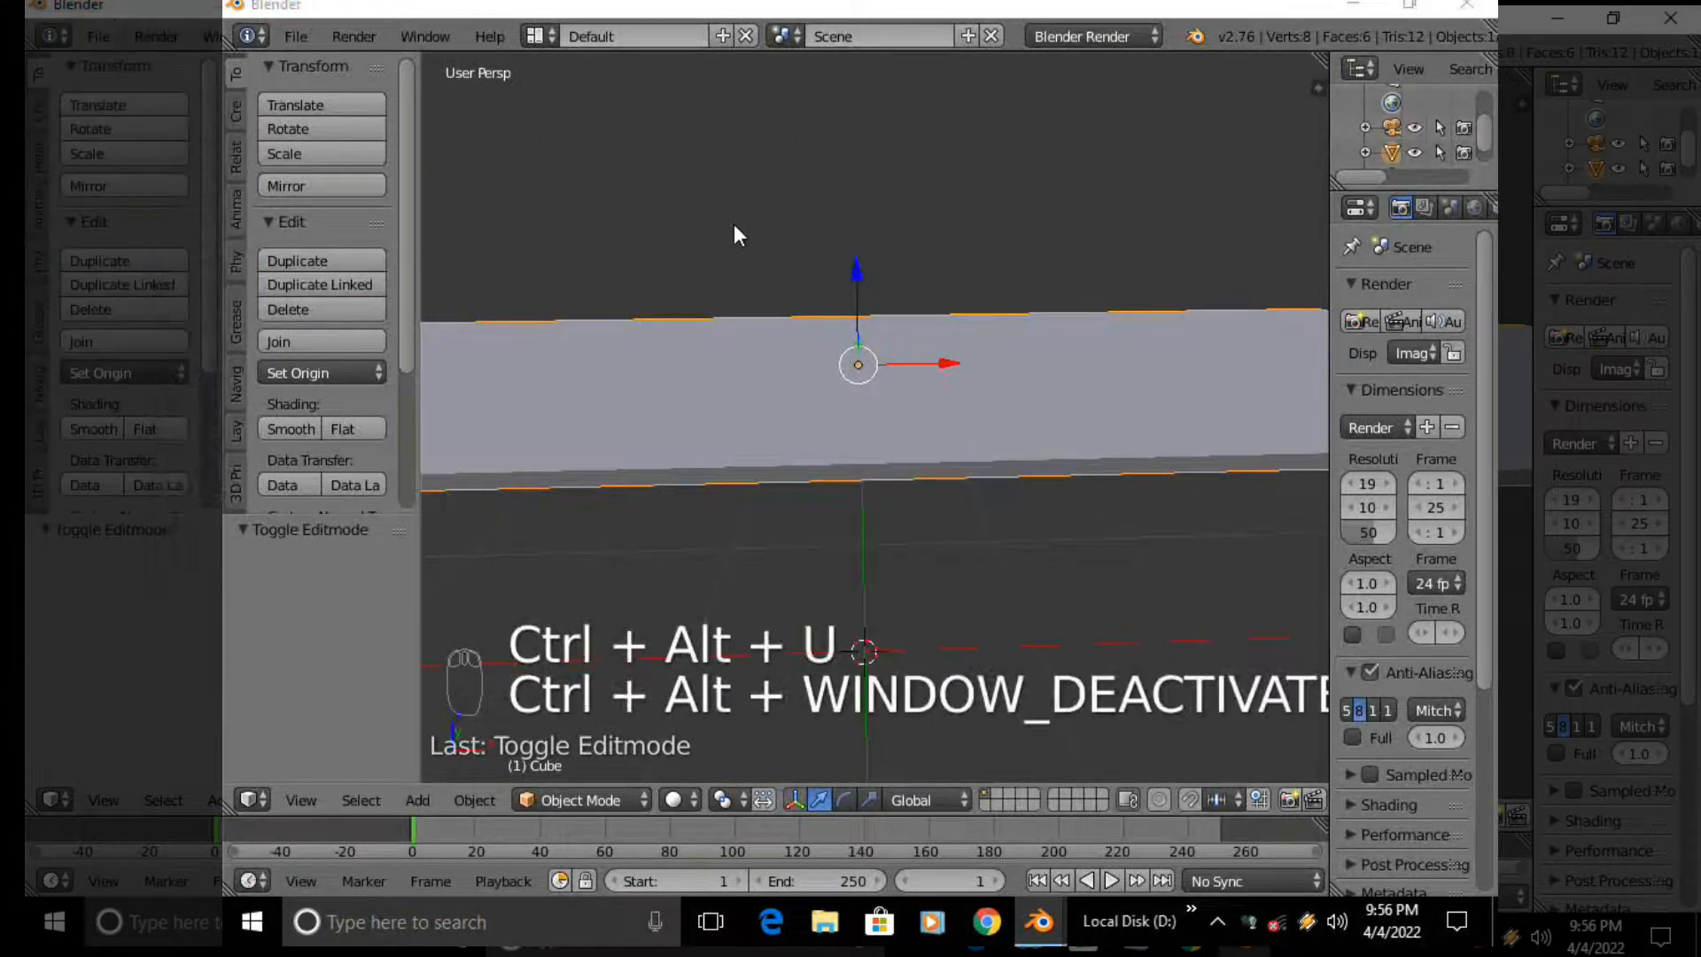
scroll(908, 671, down, 5)
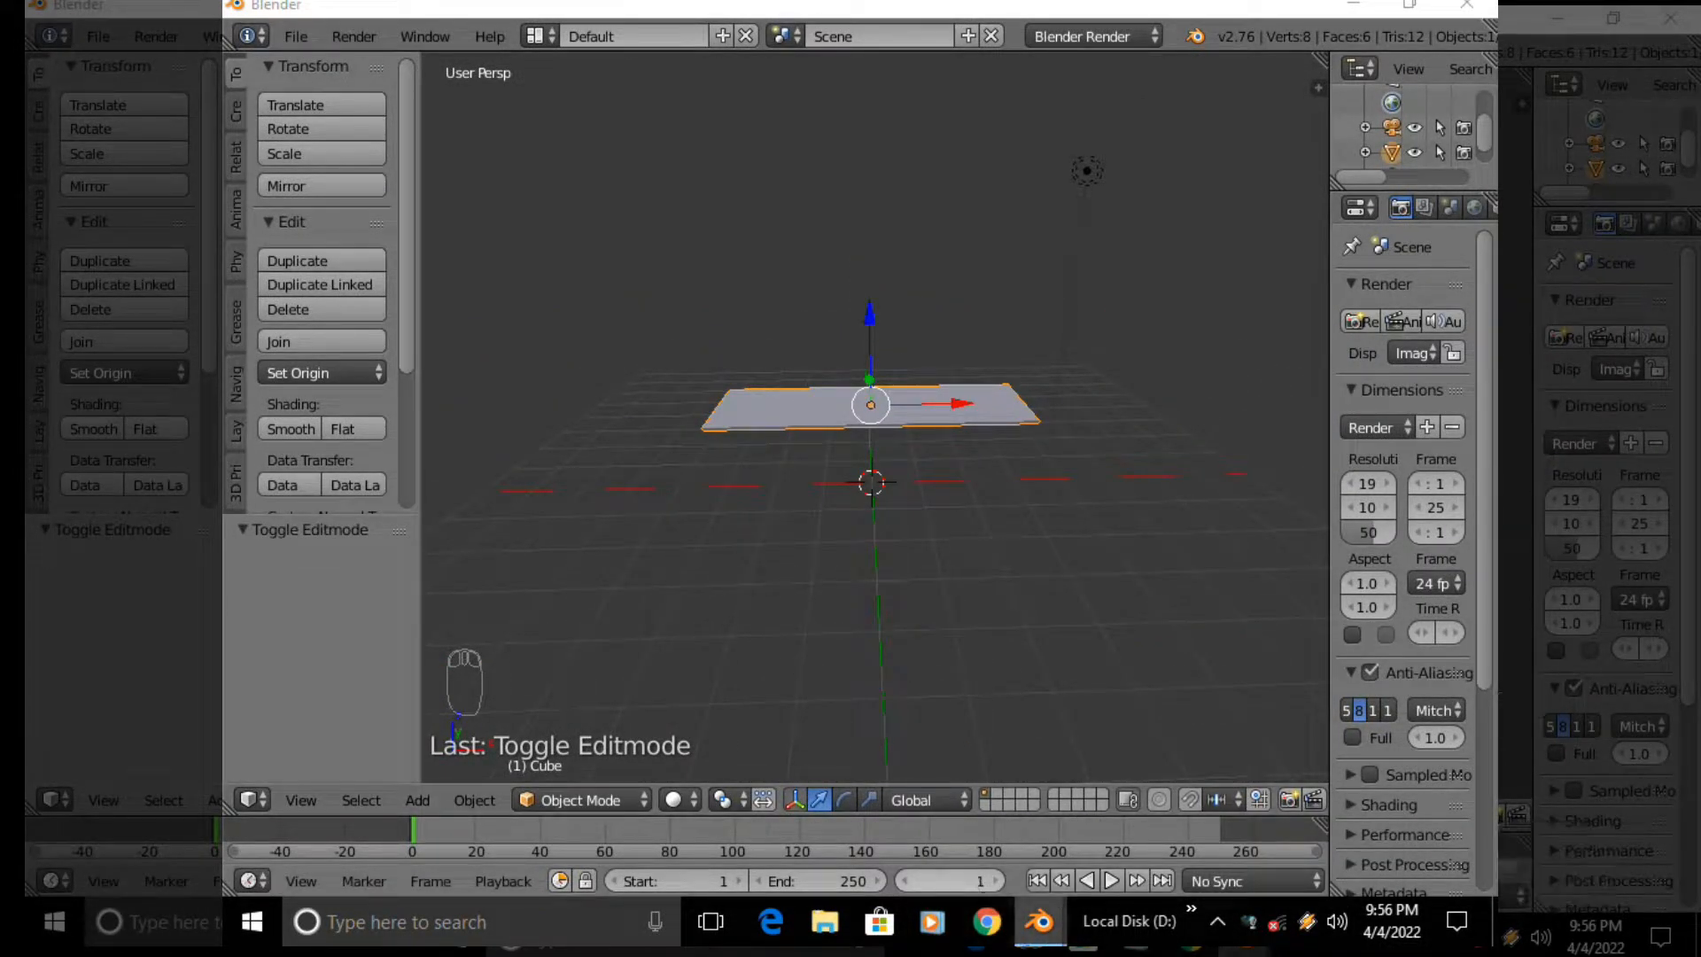
mouse_move(1042, 920)
click(1179, 784)
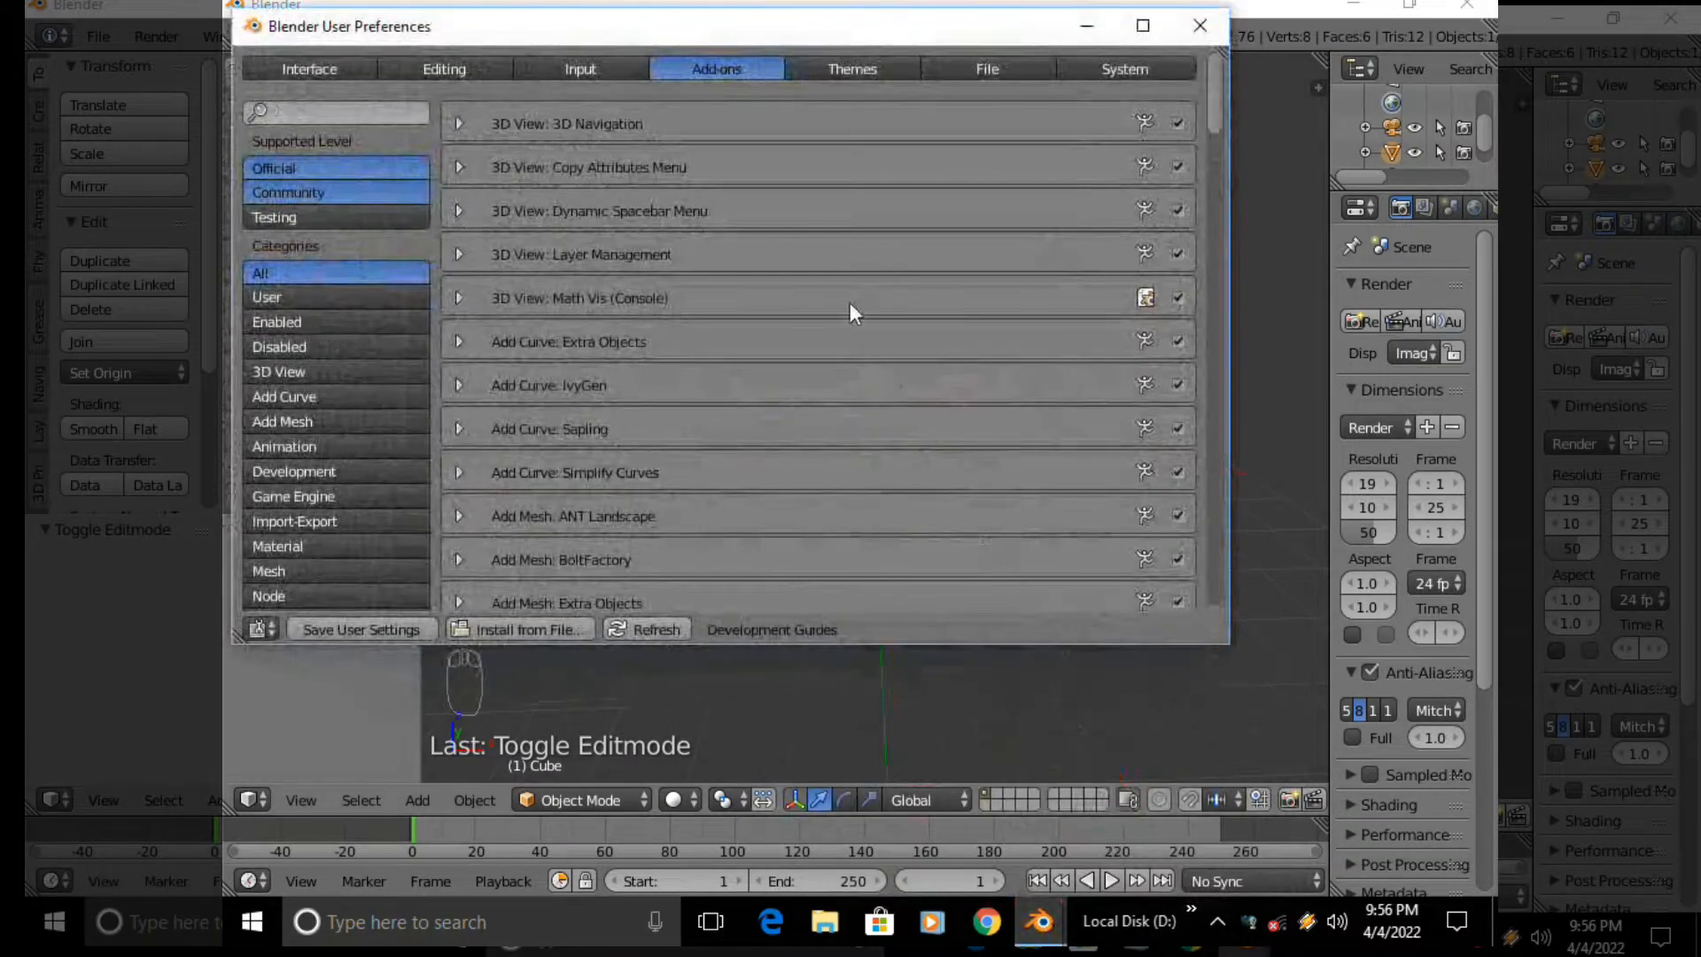
scroll(387, 465, down, 5)
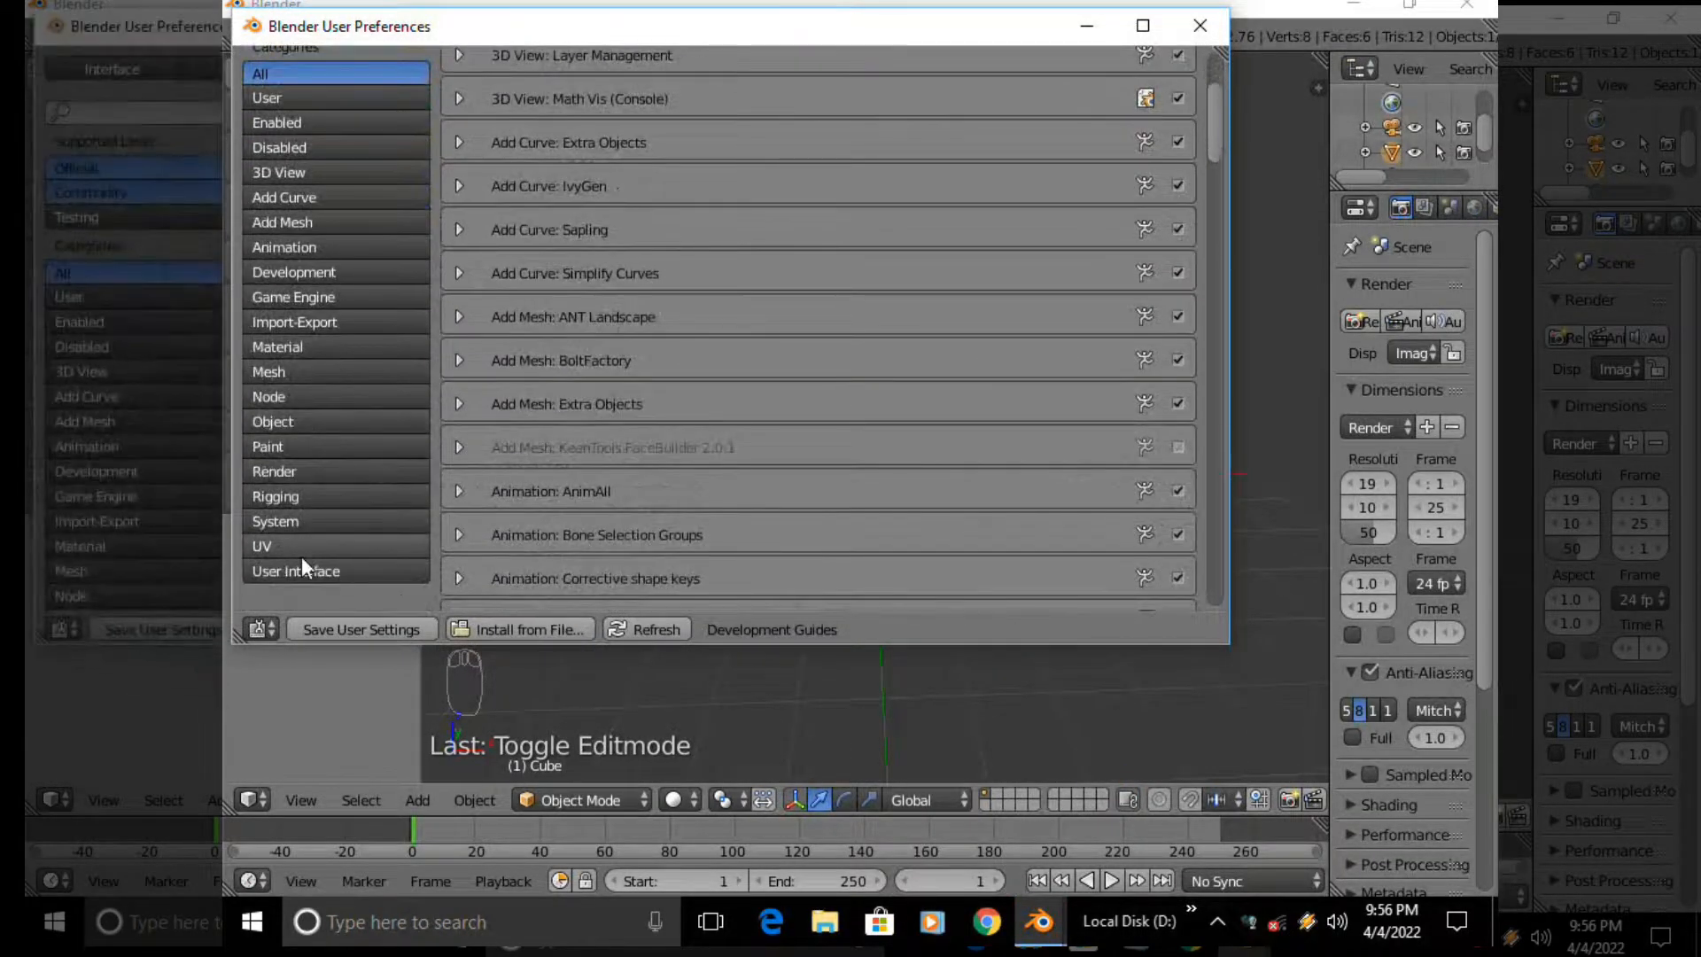
click(354, 570)
scroll(998, 520, up, 5)
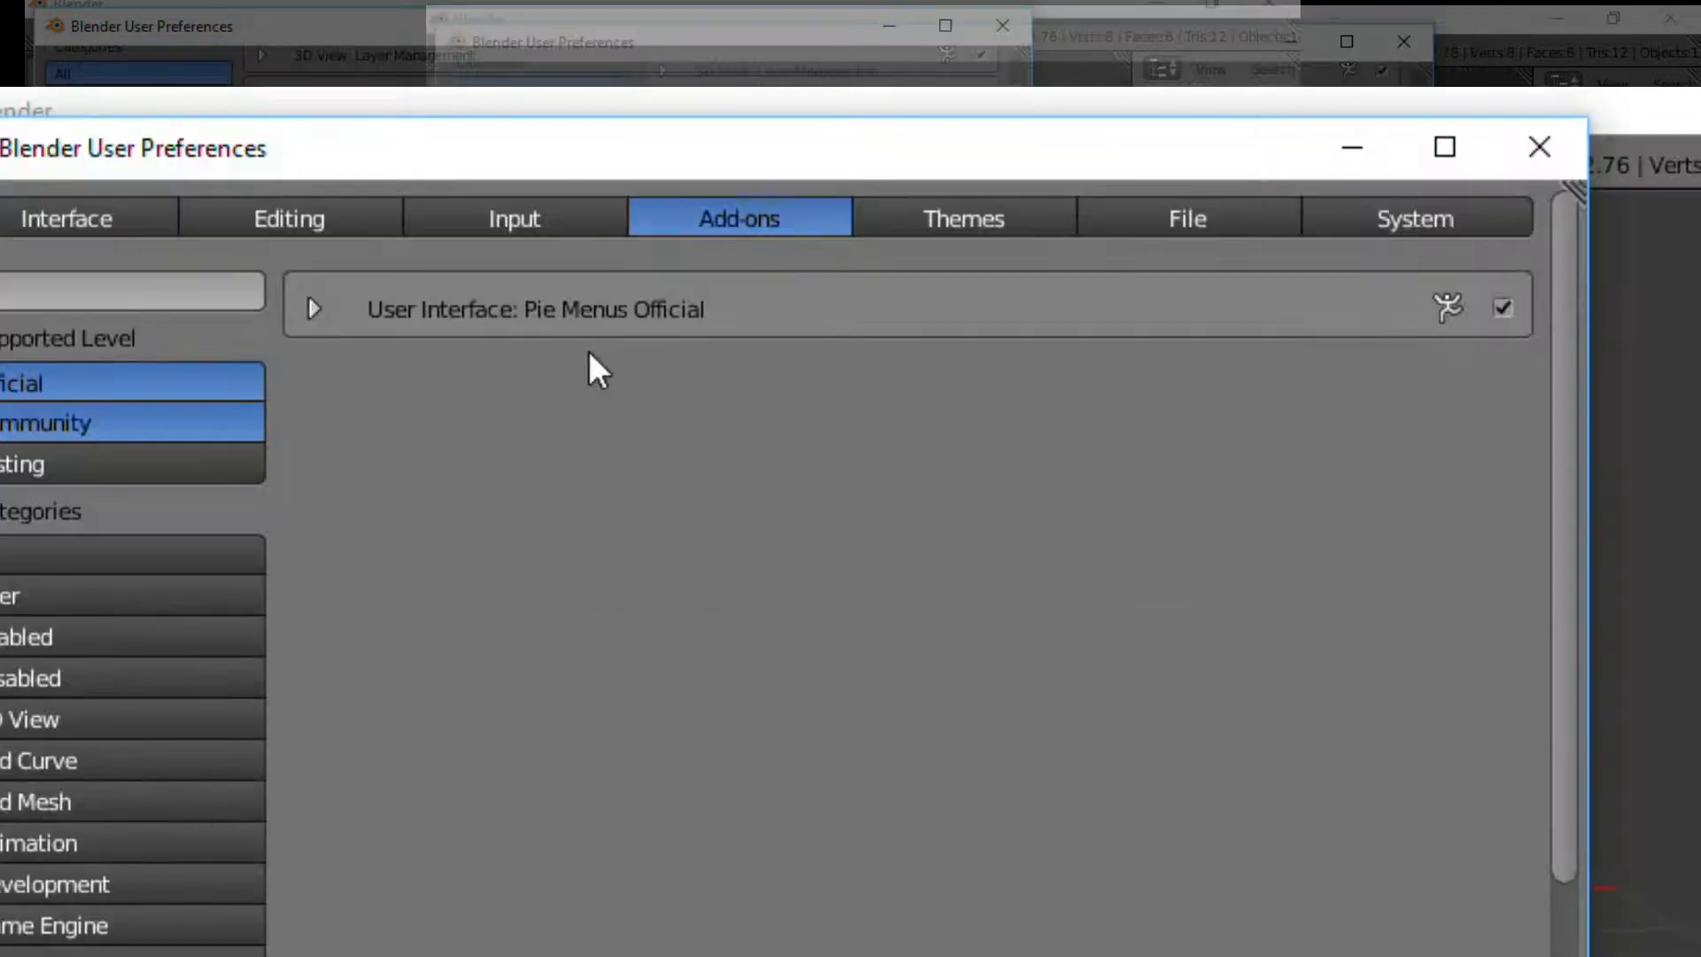
Disable the Pie Menus Official add-on and toggle the slab into Edit Mode and back to Object Mode
click(1505, 308)
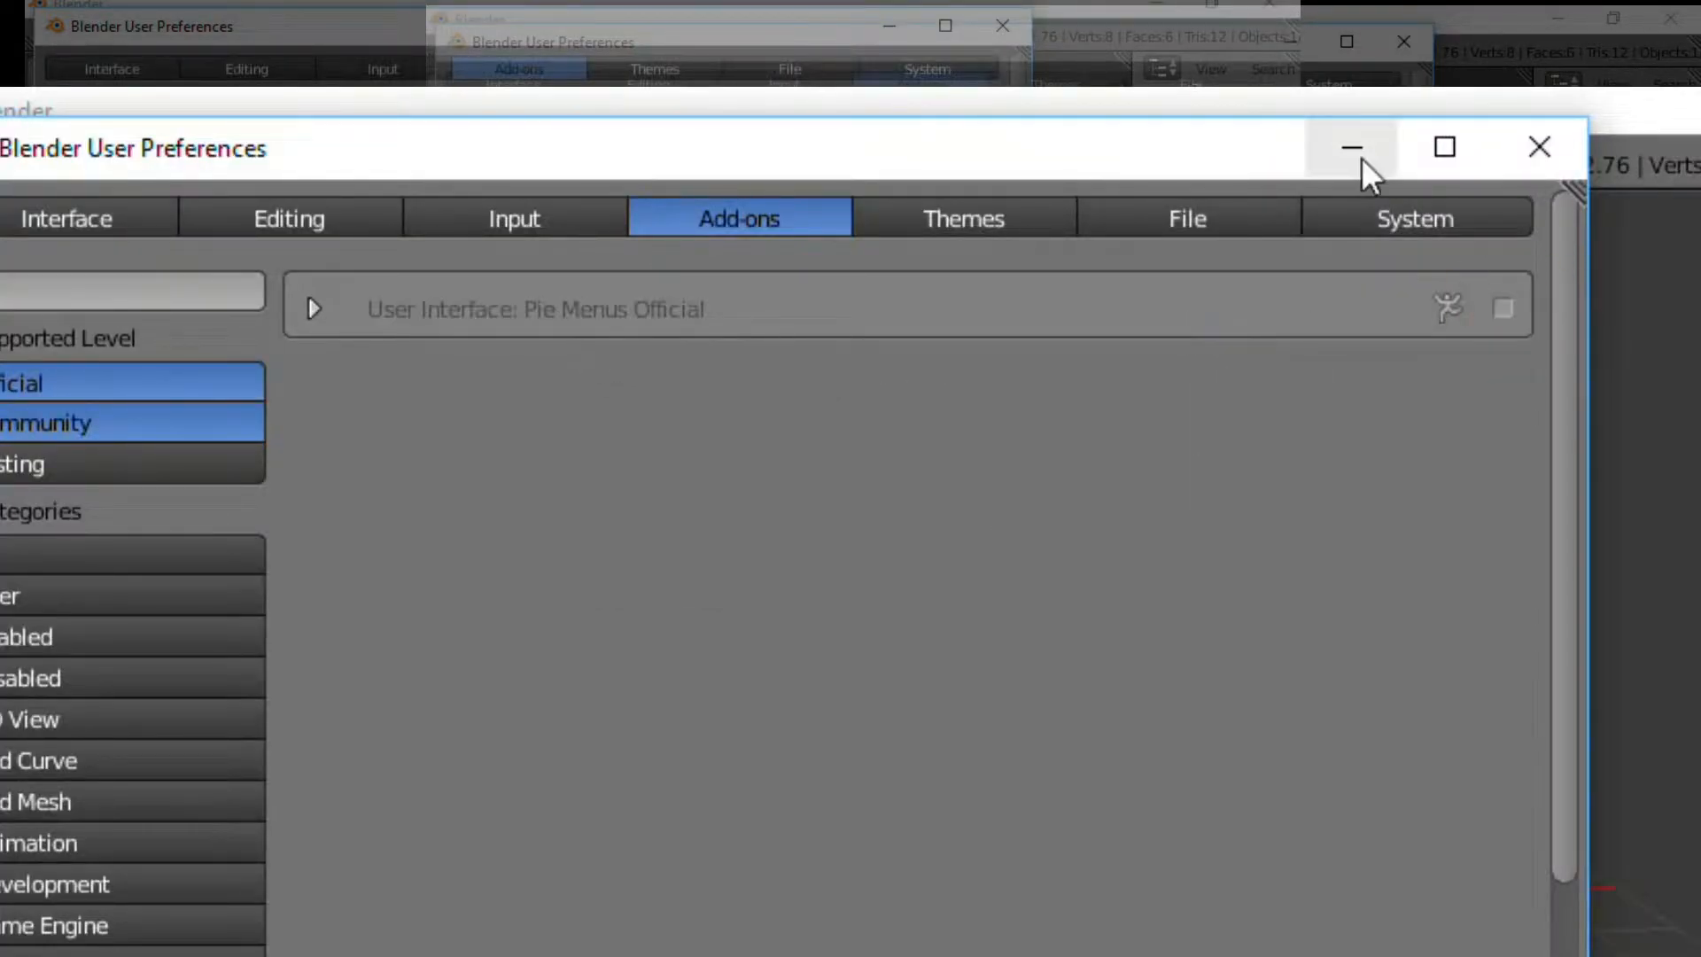
click(1352, 147)
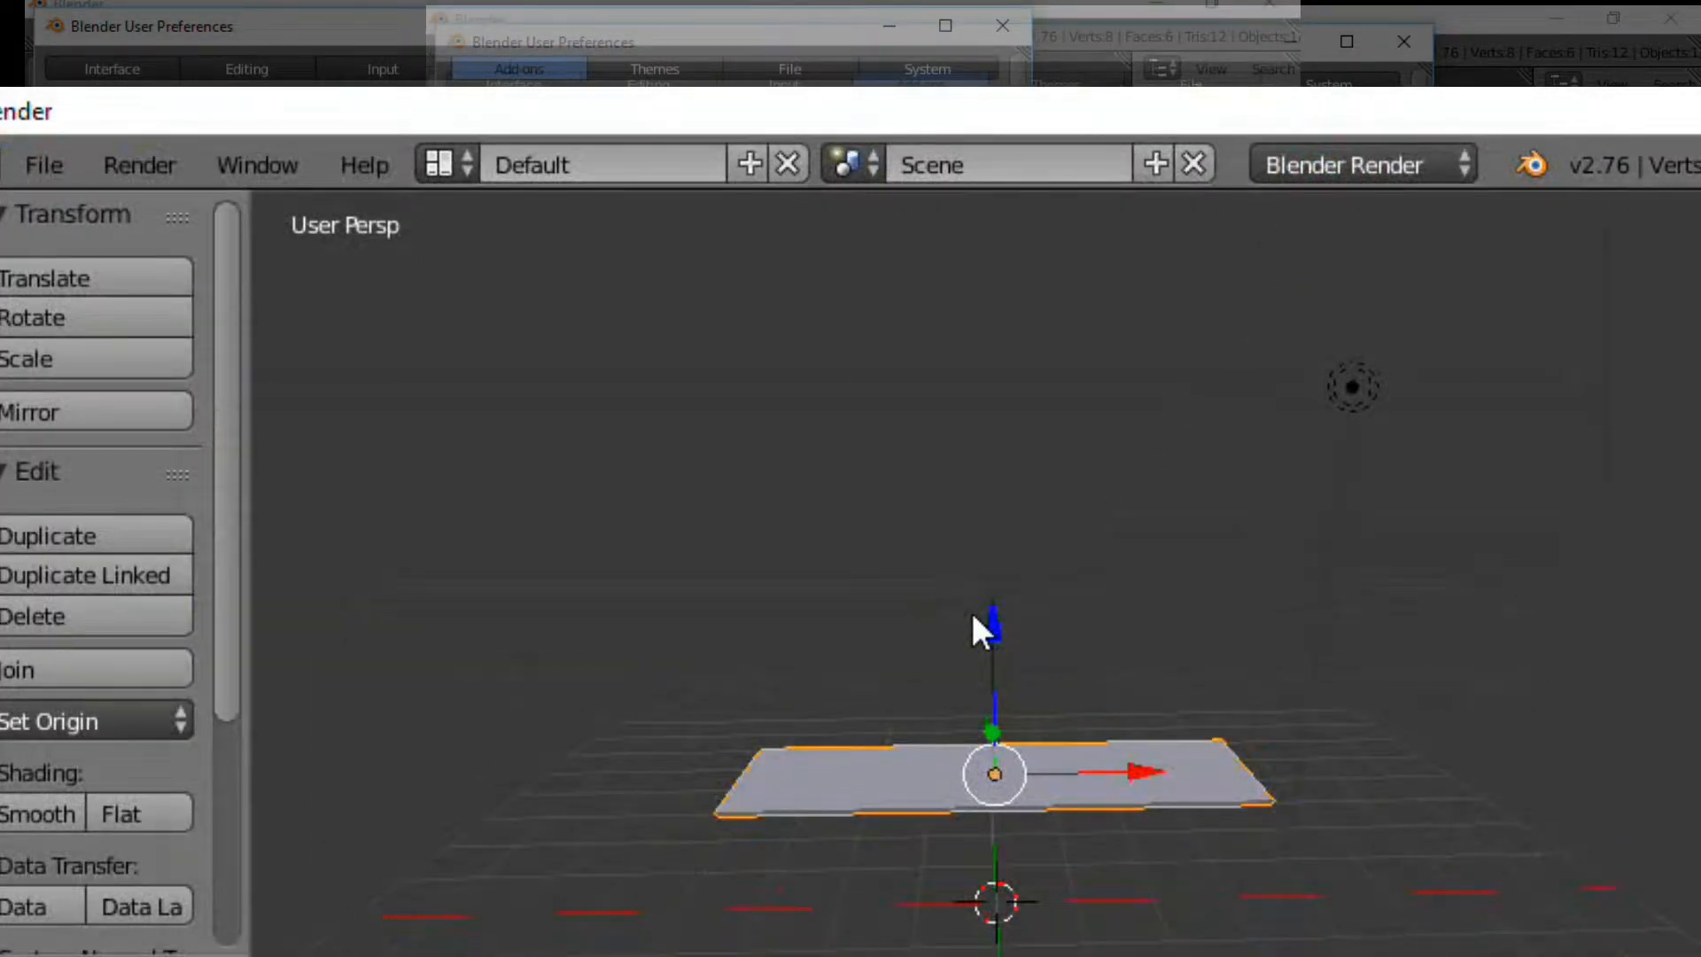
key(Tab)
key(Tab)
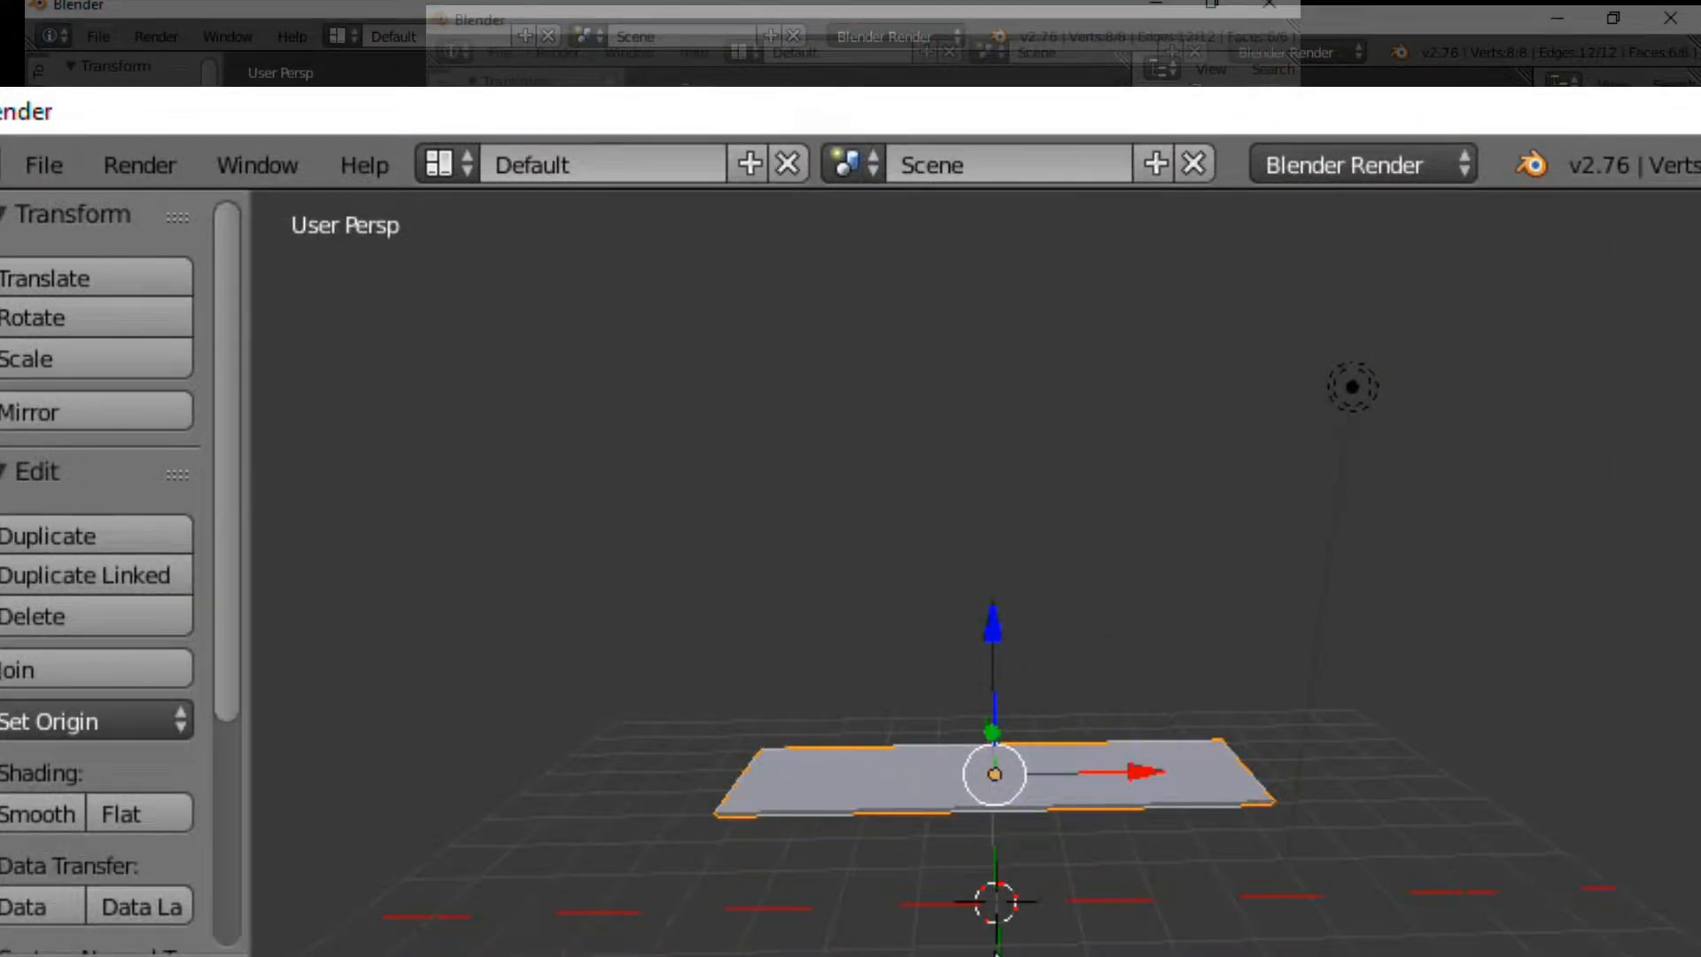
Re-enable the Pie Menus Official add-on and bring up the mode pie menu over the slab
click(996, 955)
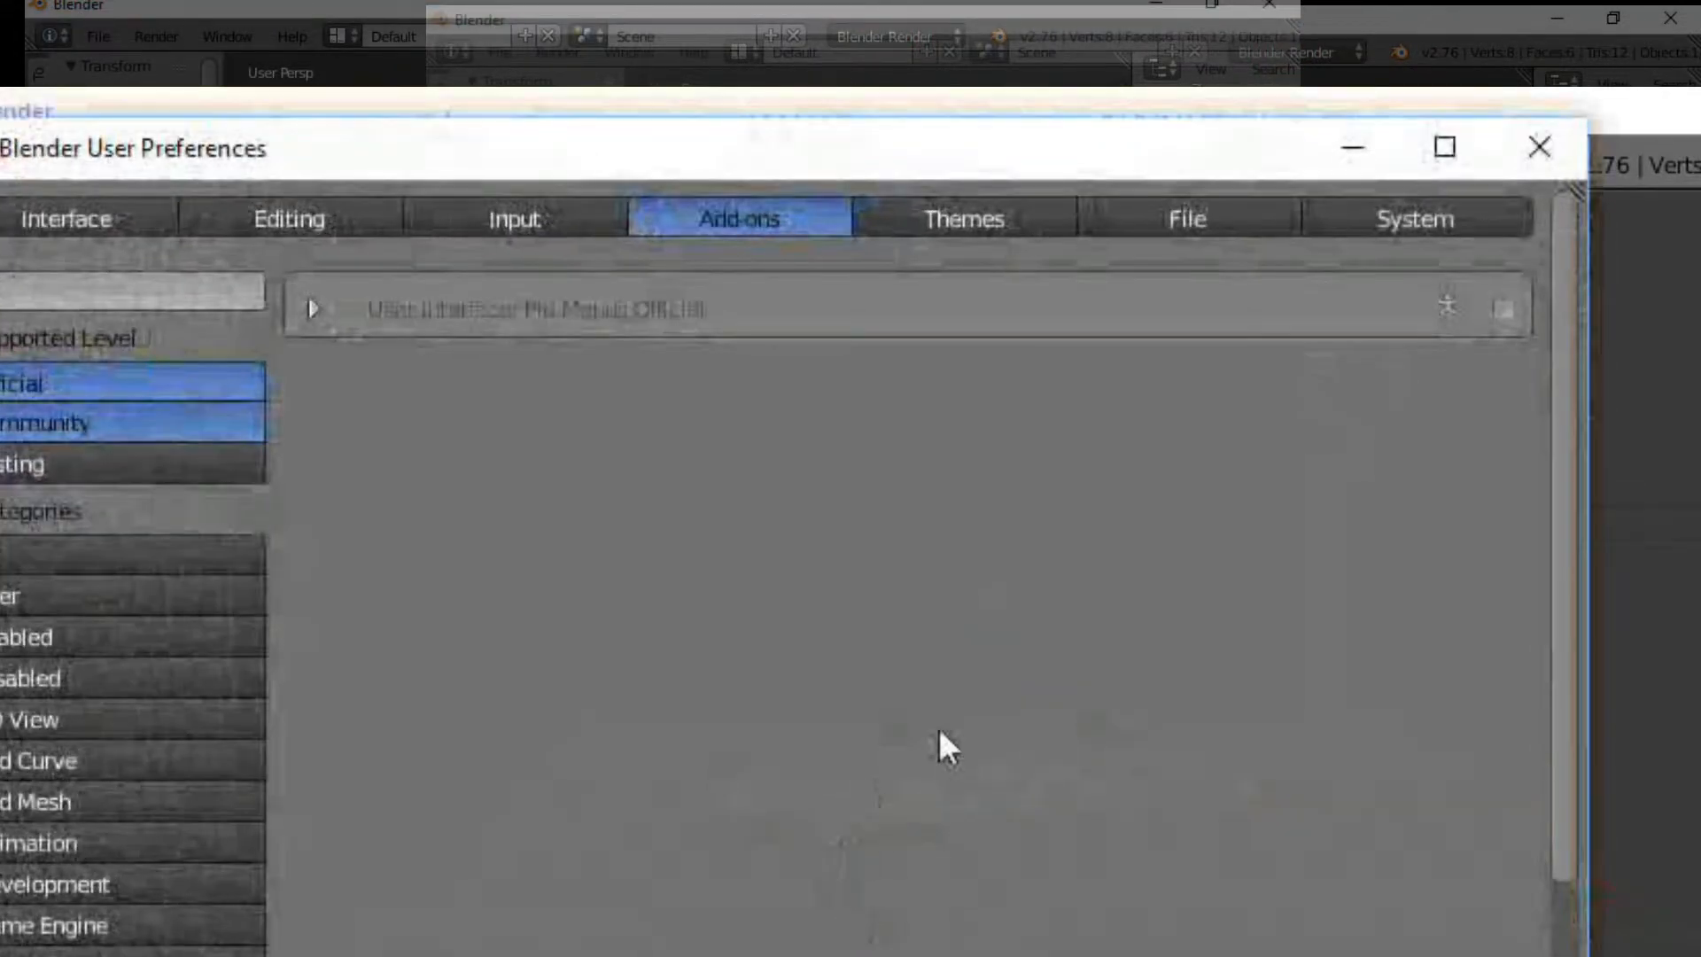
click(1503, 309)
click(1352, 147)
key(Tab)
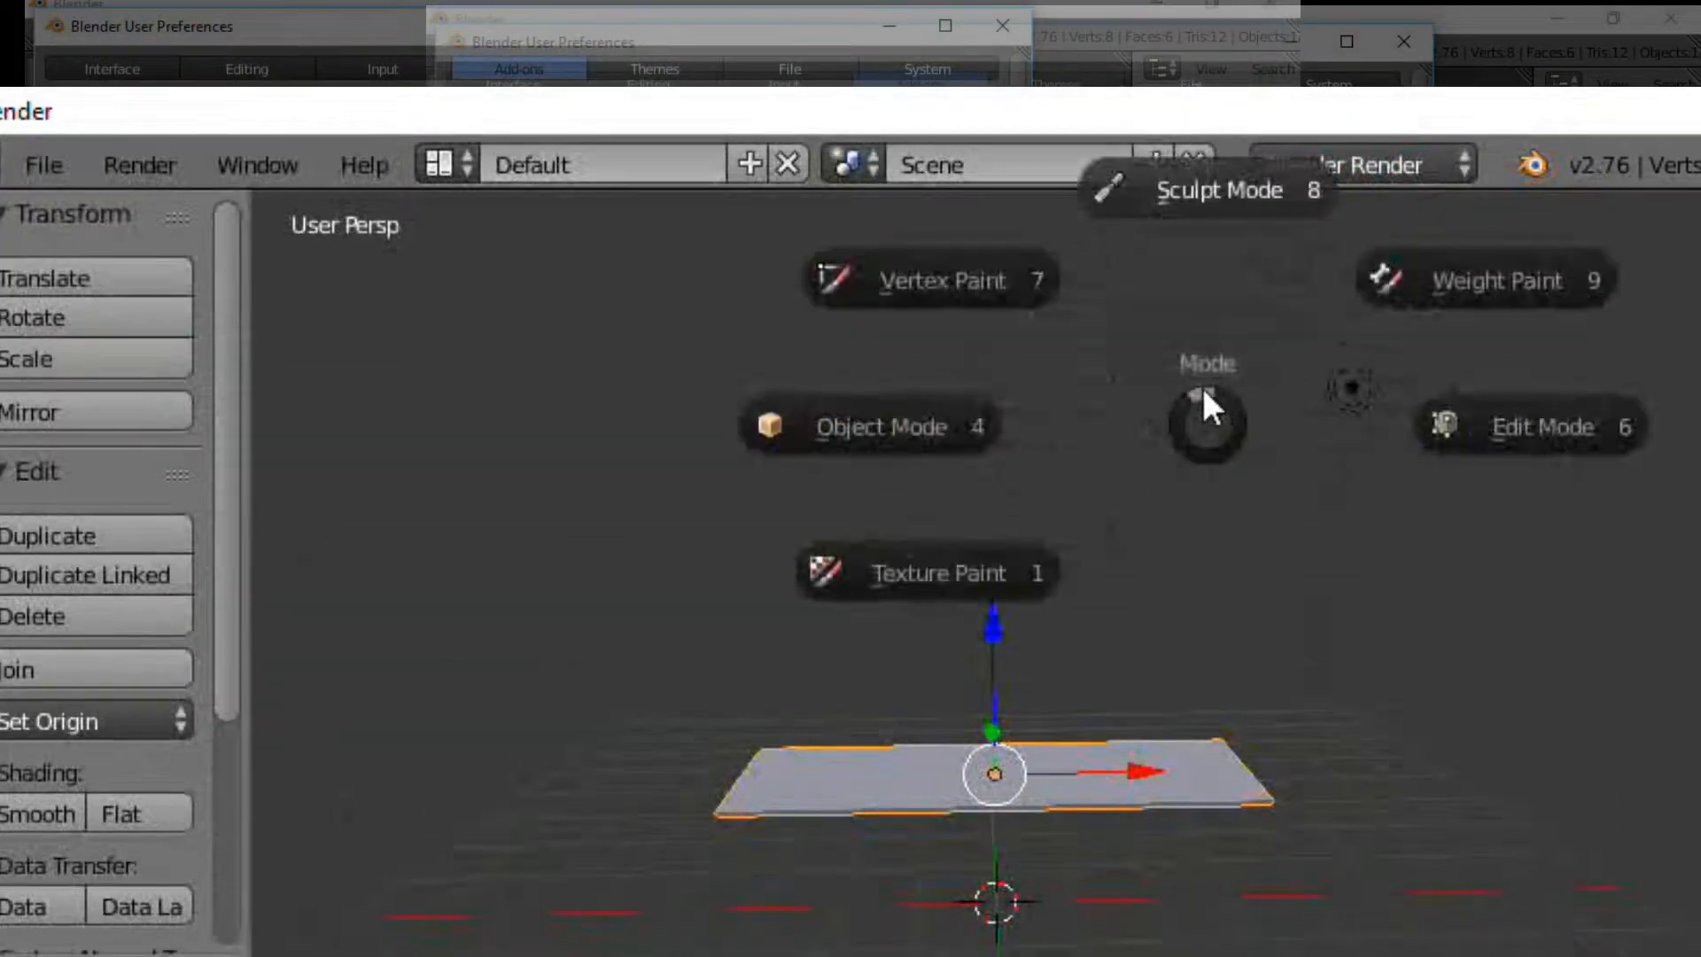
click(1299, 620)
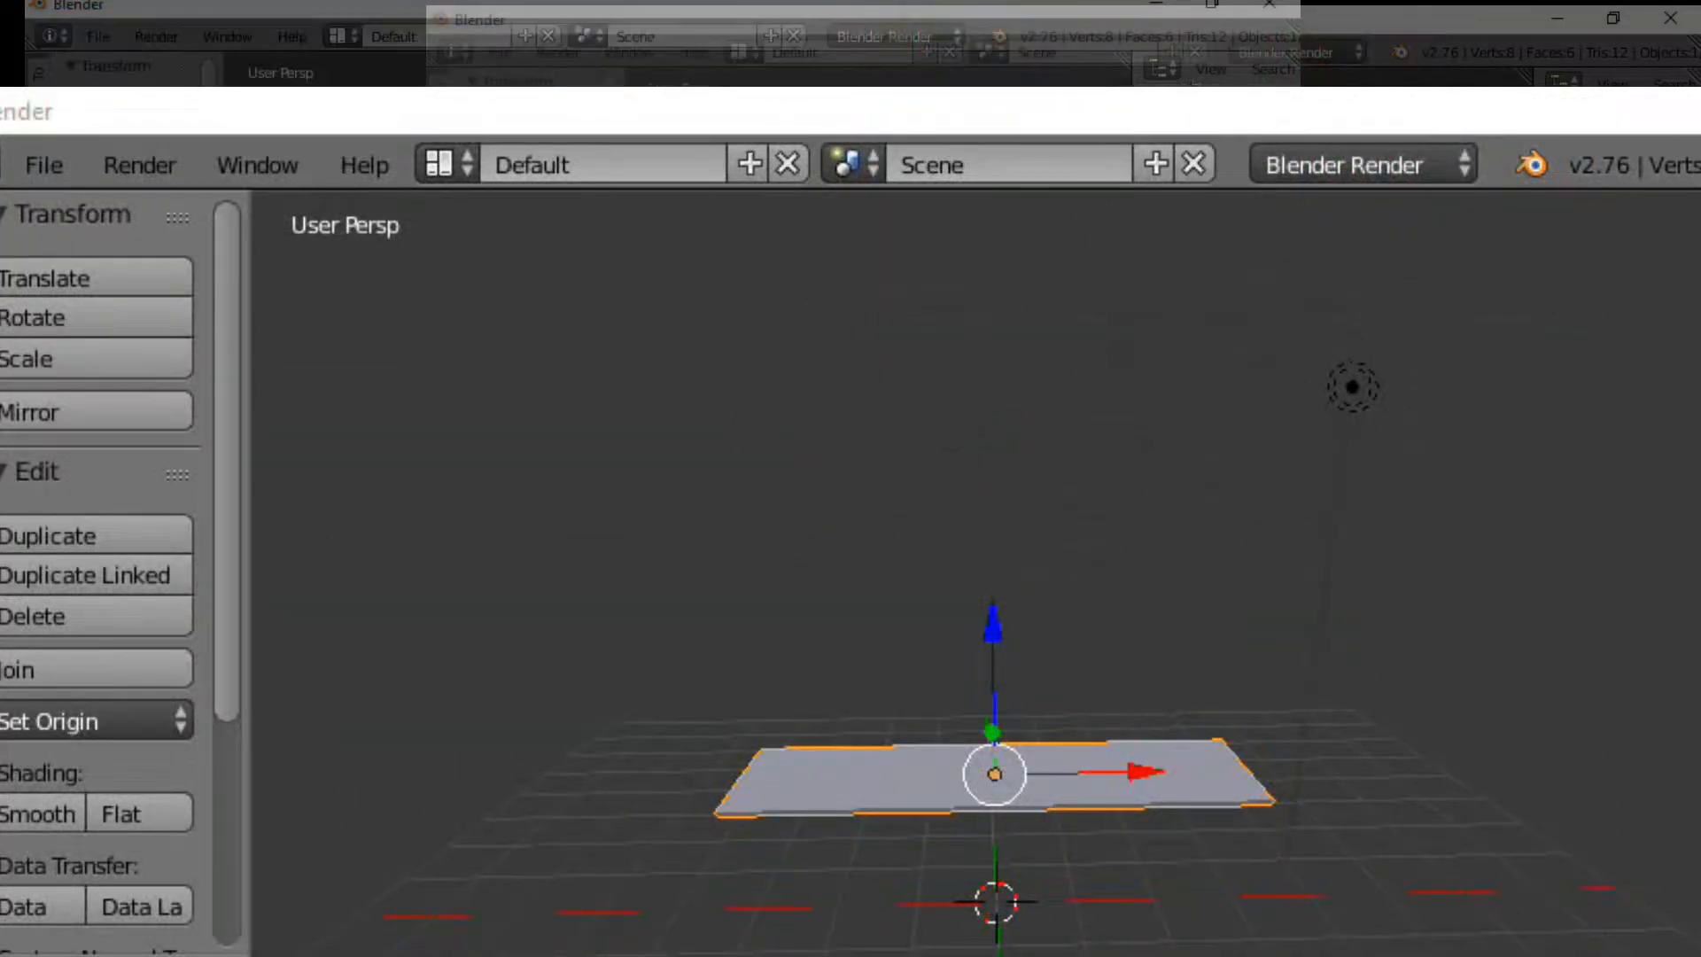
Review the User Interface add-ons in the User Preferences once more and close the preferences window
click(996, 956)
scroll(2, 922, down, 4)
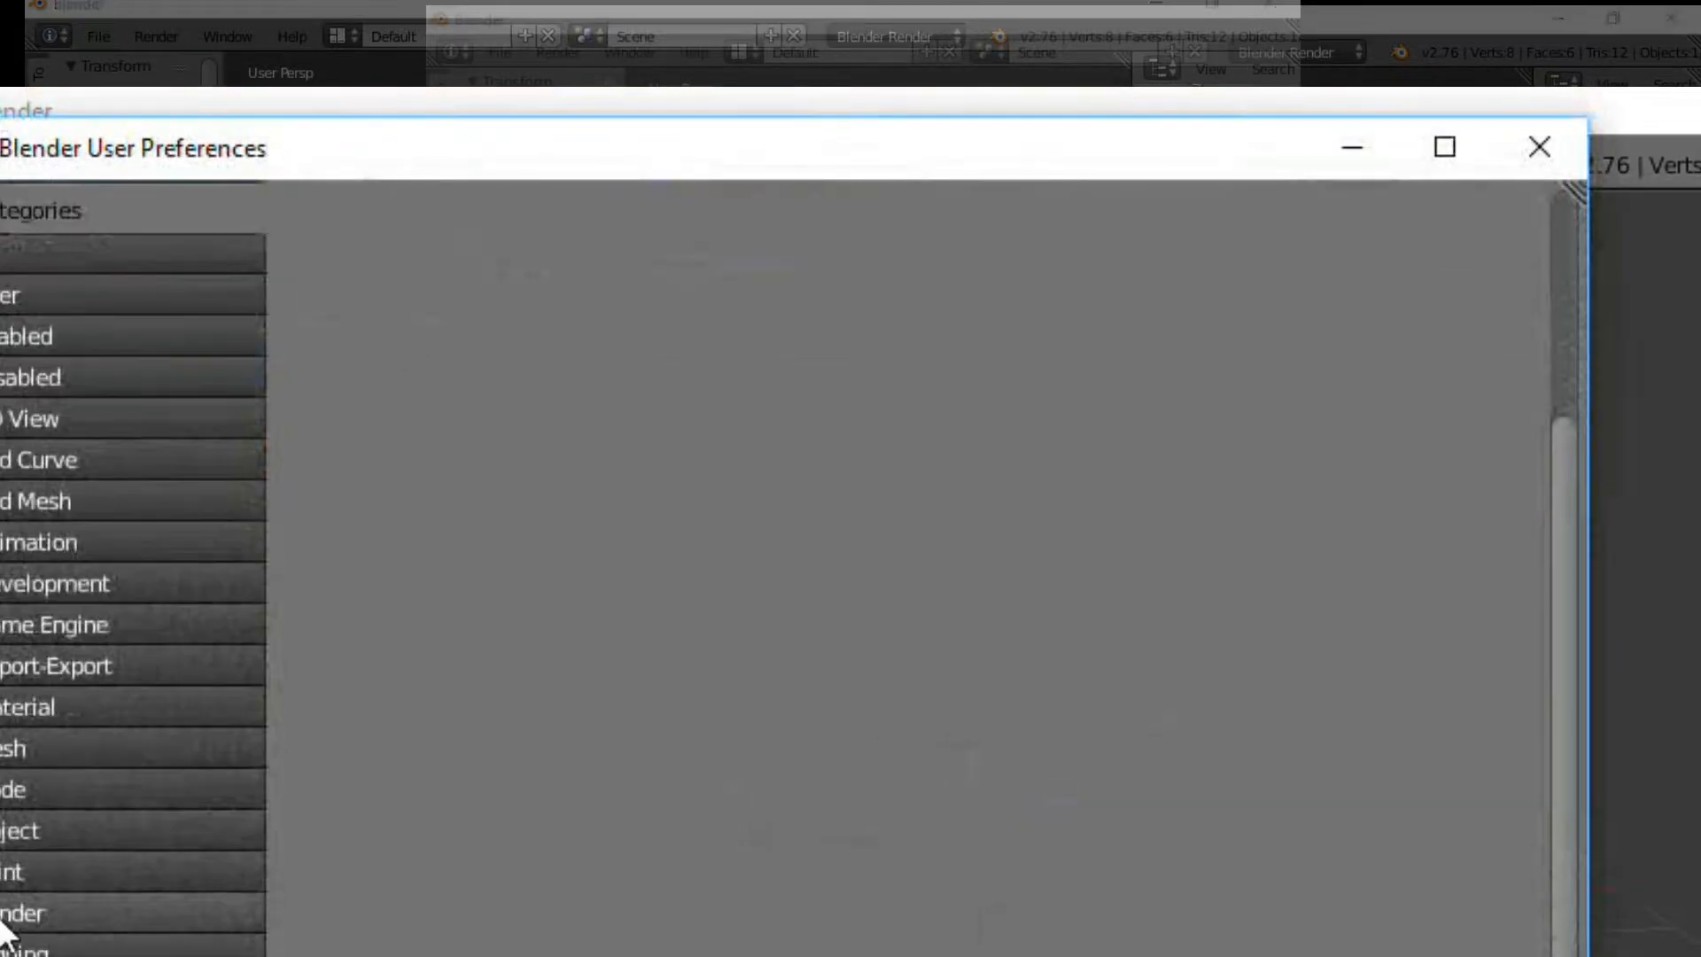
scroll(588, 820, up, 4)
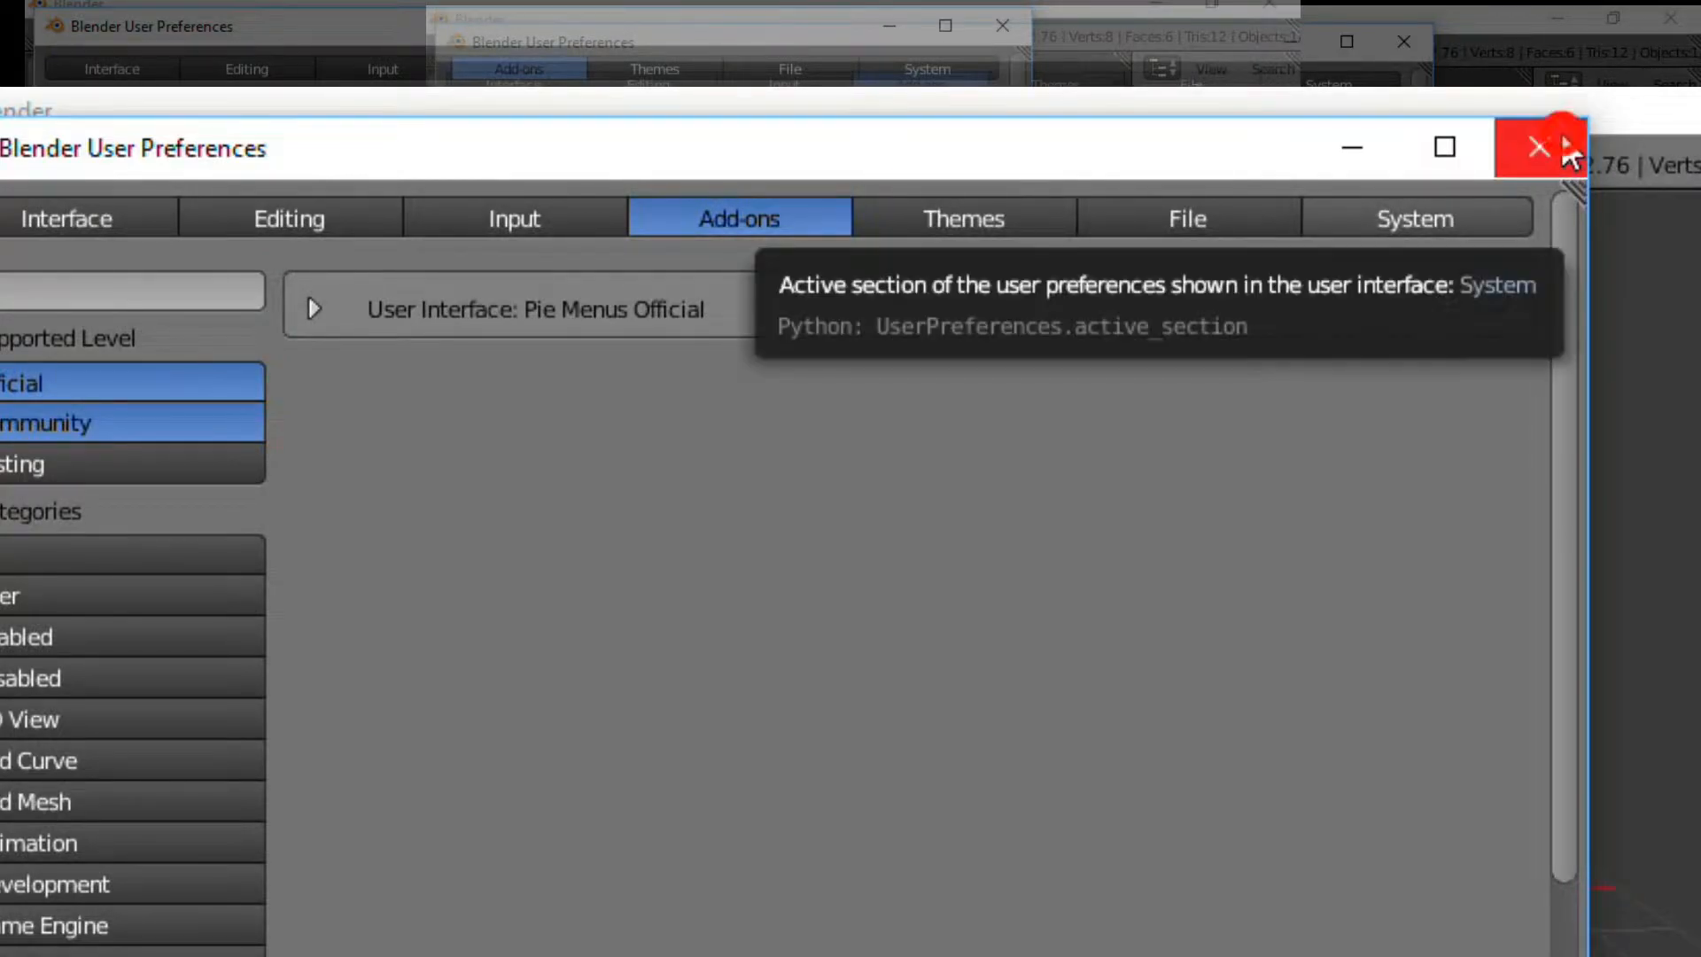
click(1539, 146)
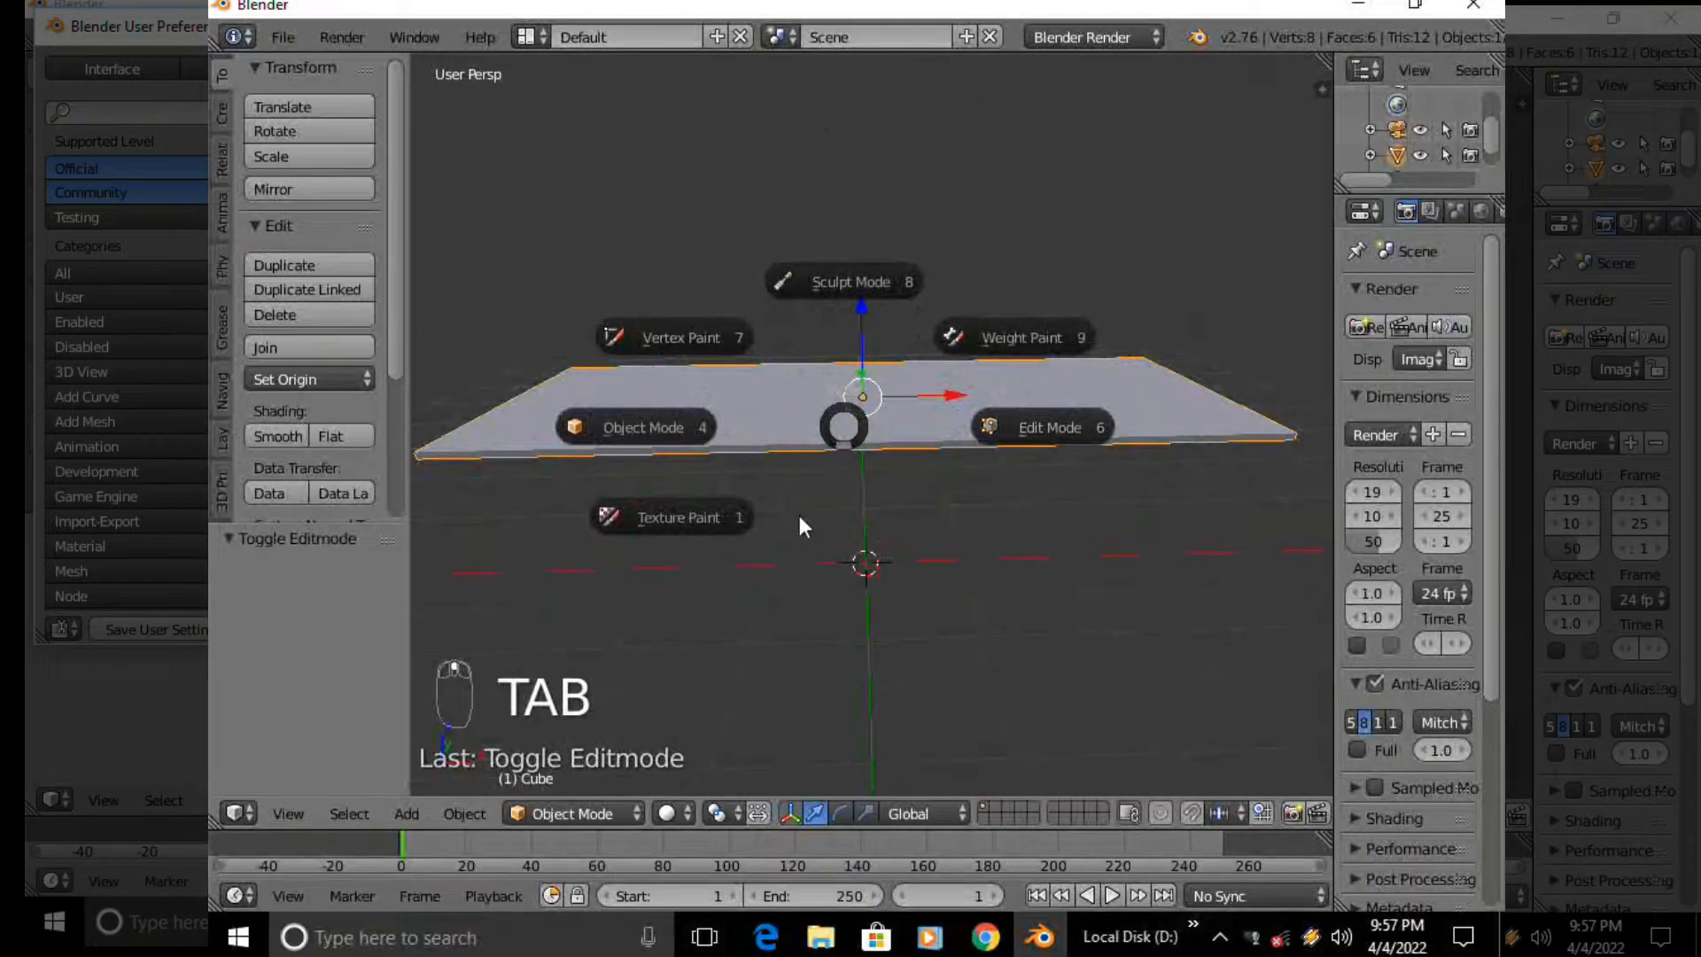
Bring up and dismiss the shading pie menu, and undo the last two operations
key(z)
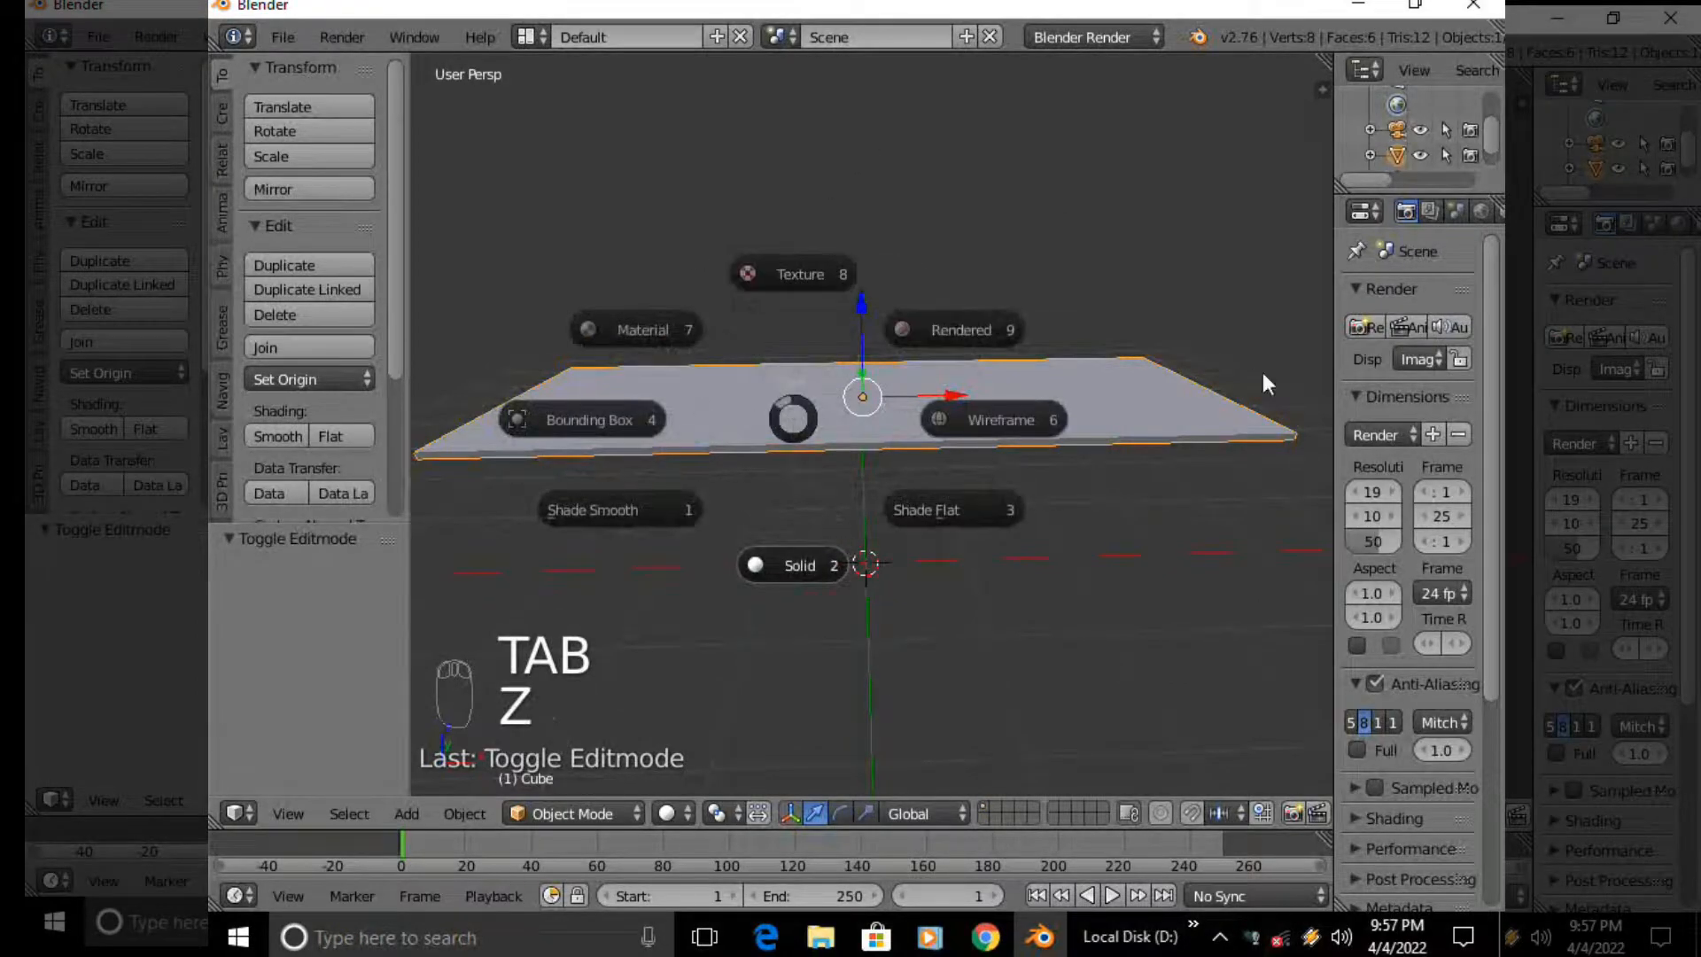
key(Escape)
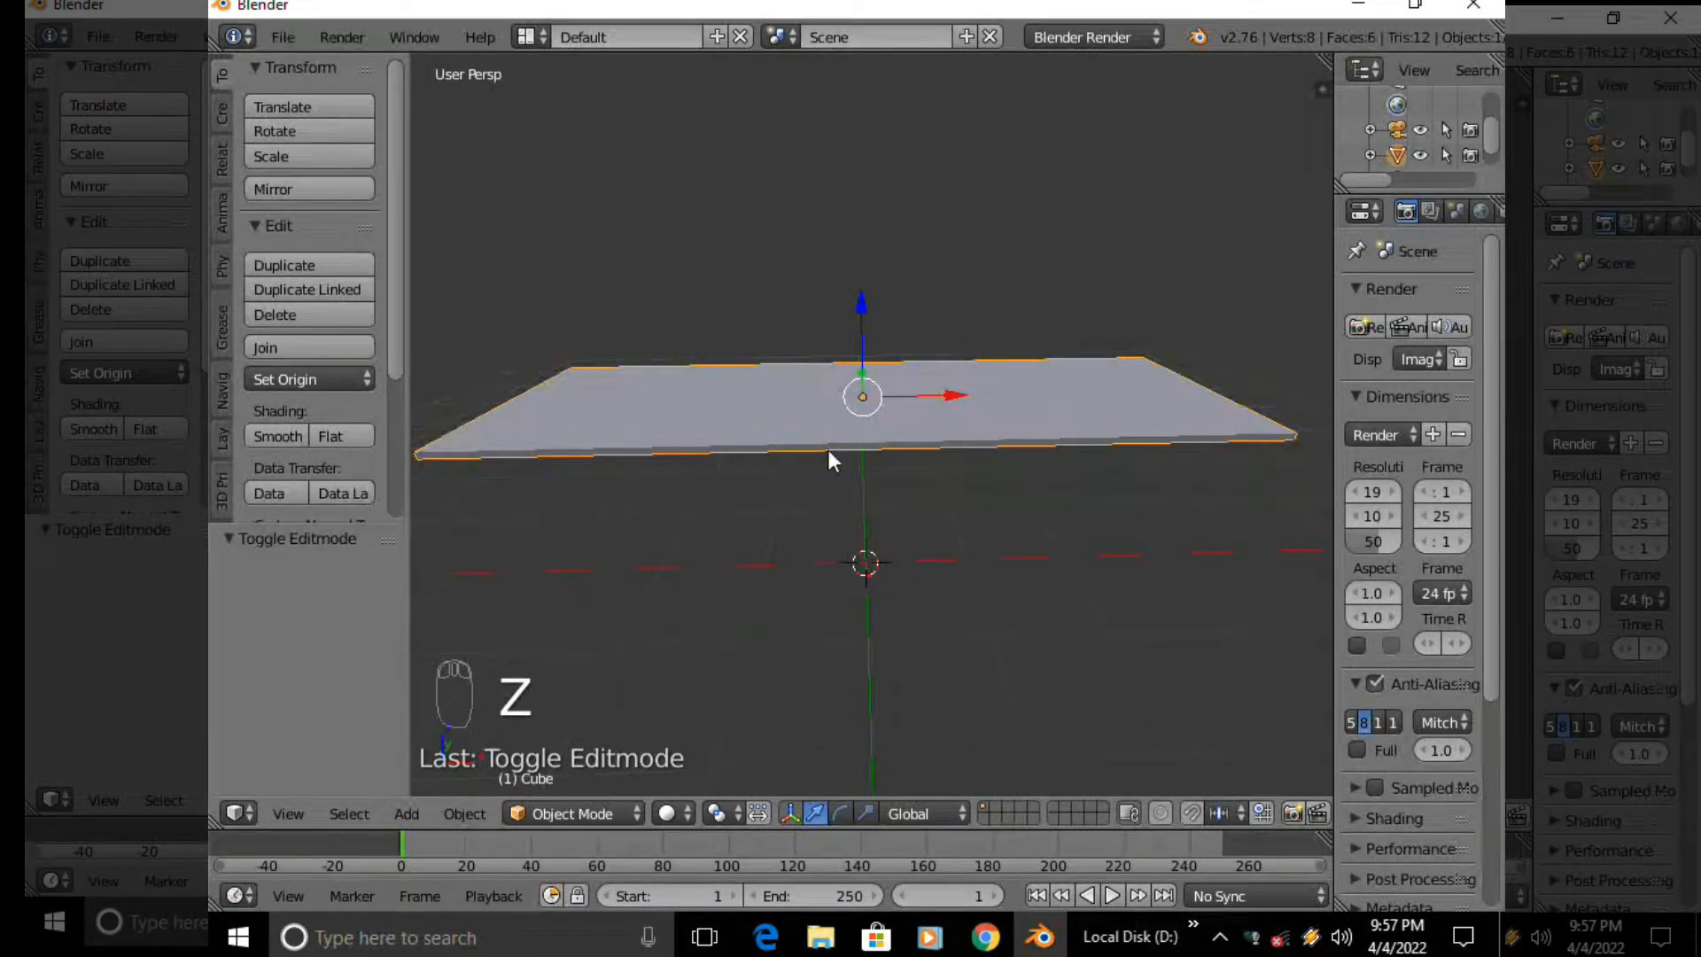
key(ctrl+z)
key(ctrl+z)
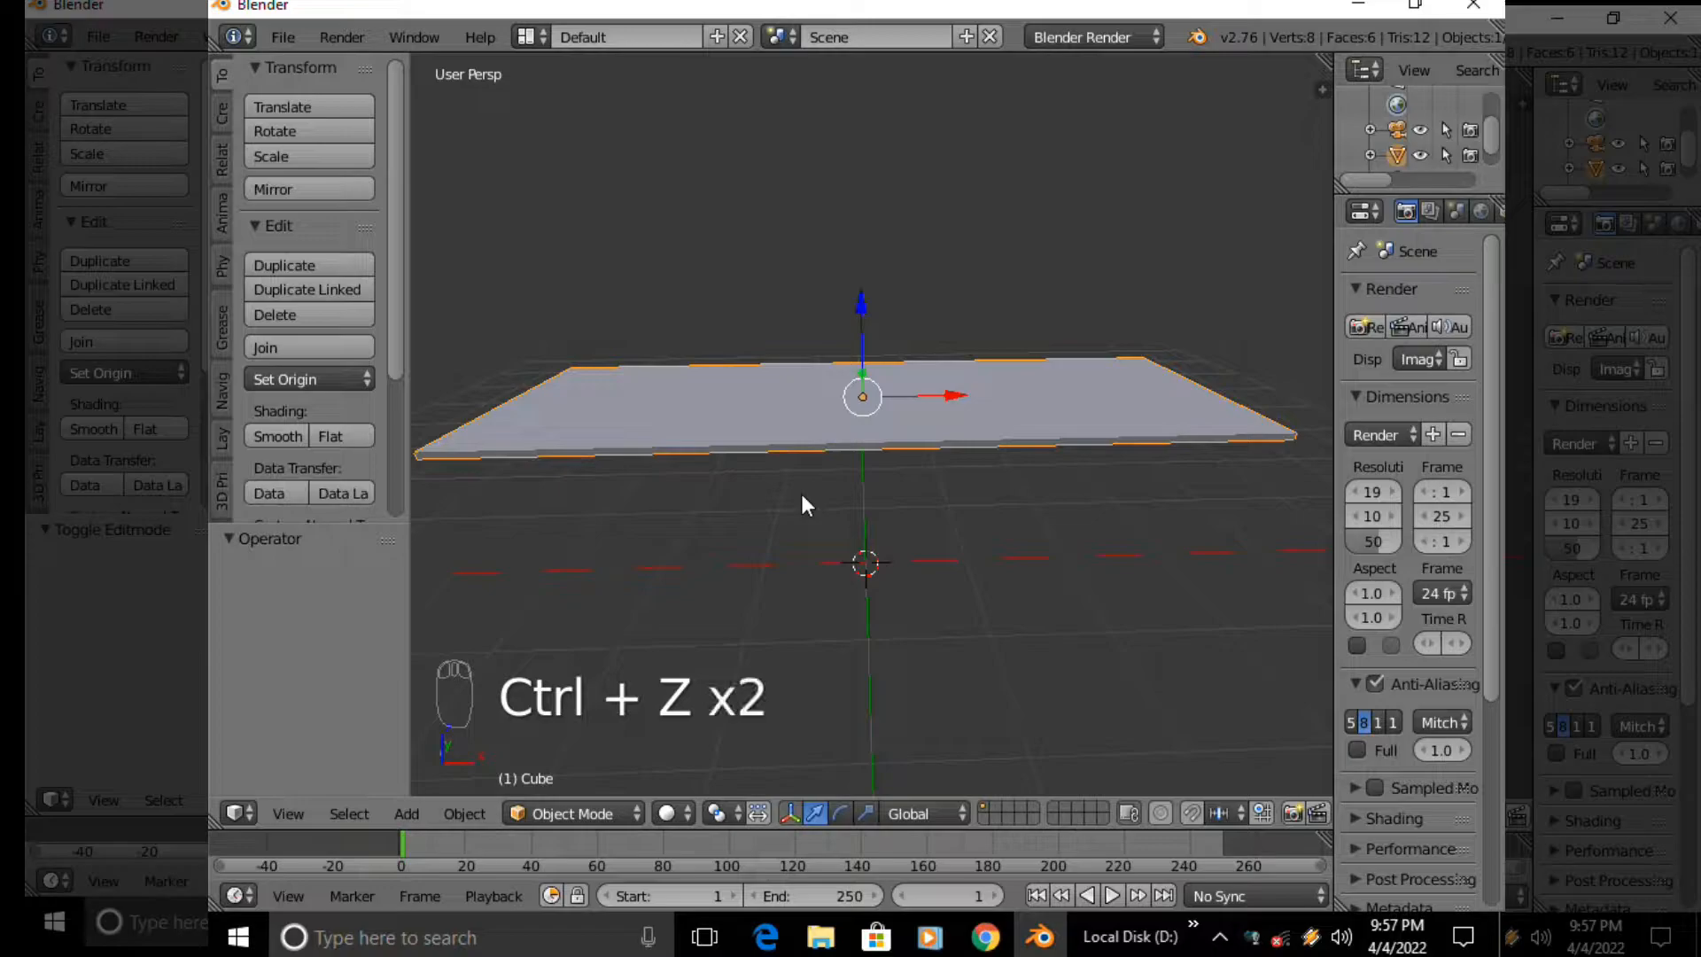
Preview the slab in Rendered viewport shading and return the viewport to Solid shading
key(shift+z)
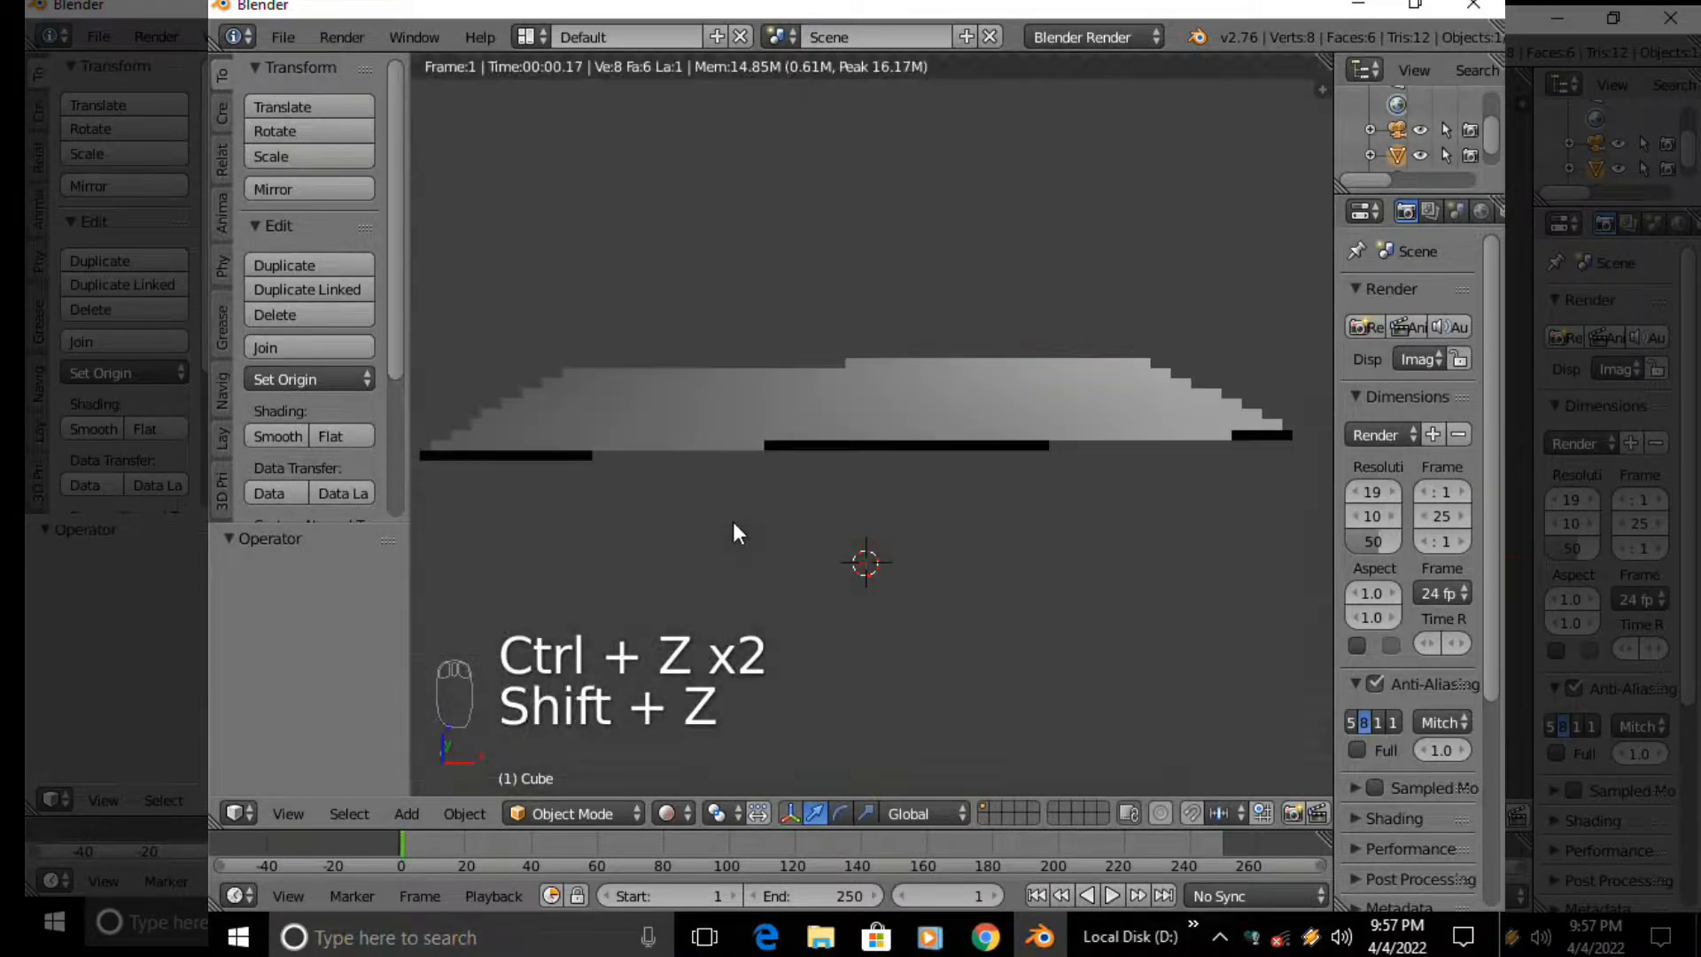
key(shift+z)
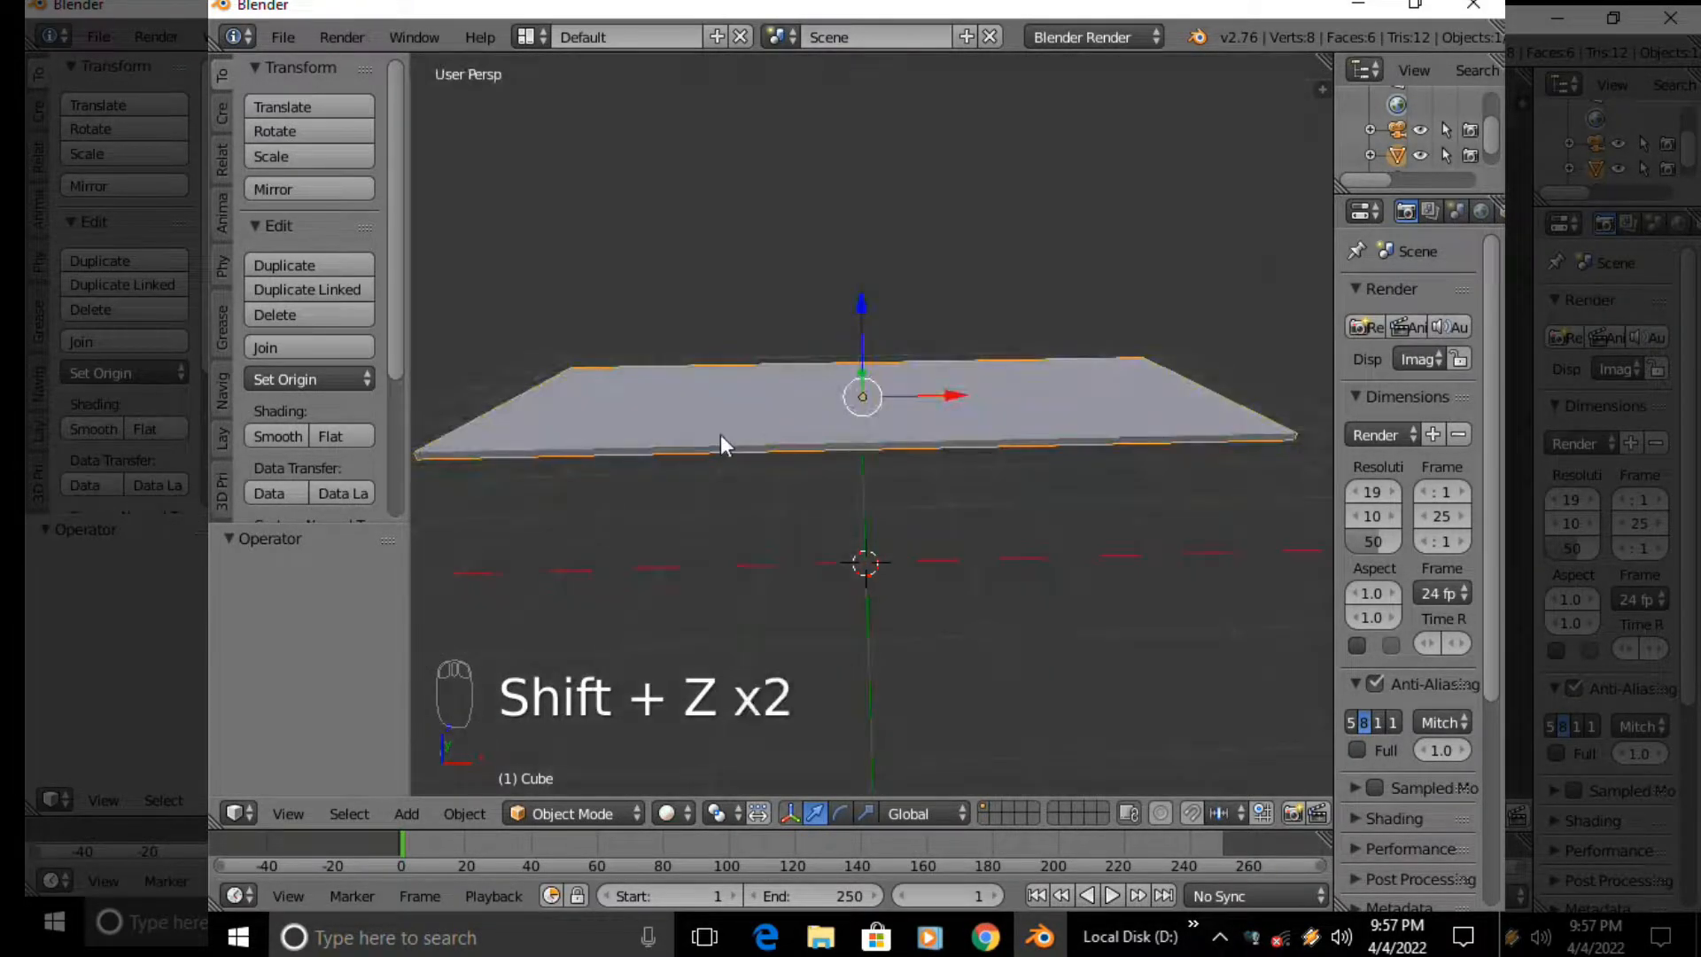
key(z)
click(899, 372)
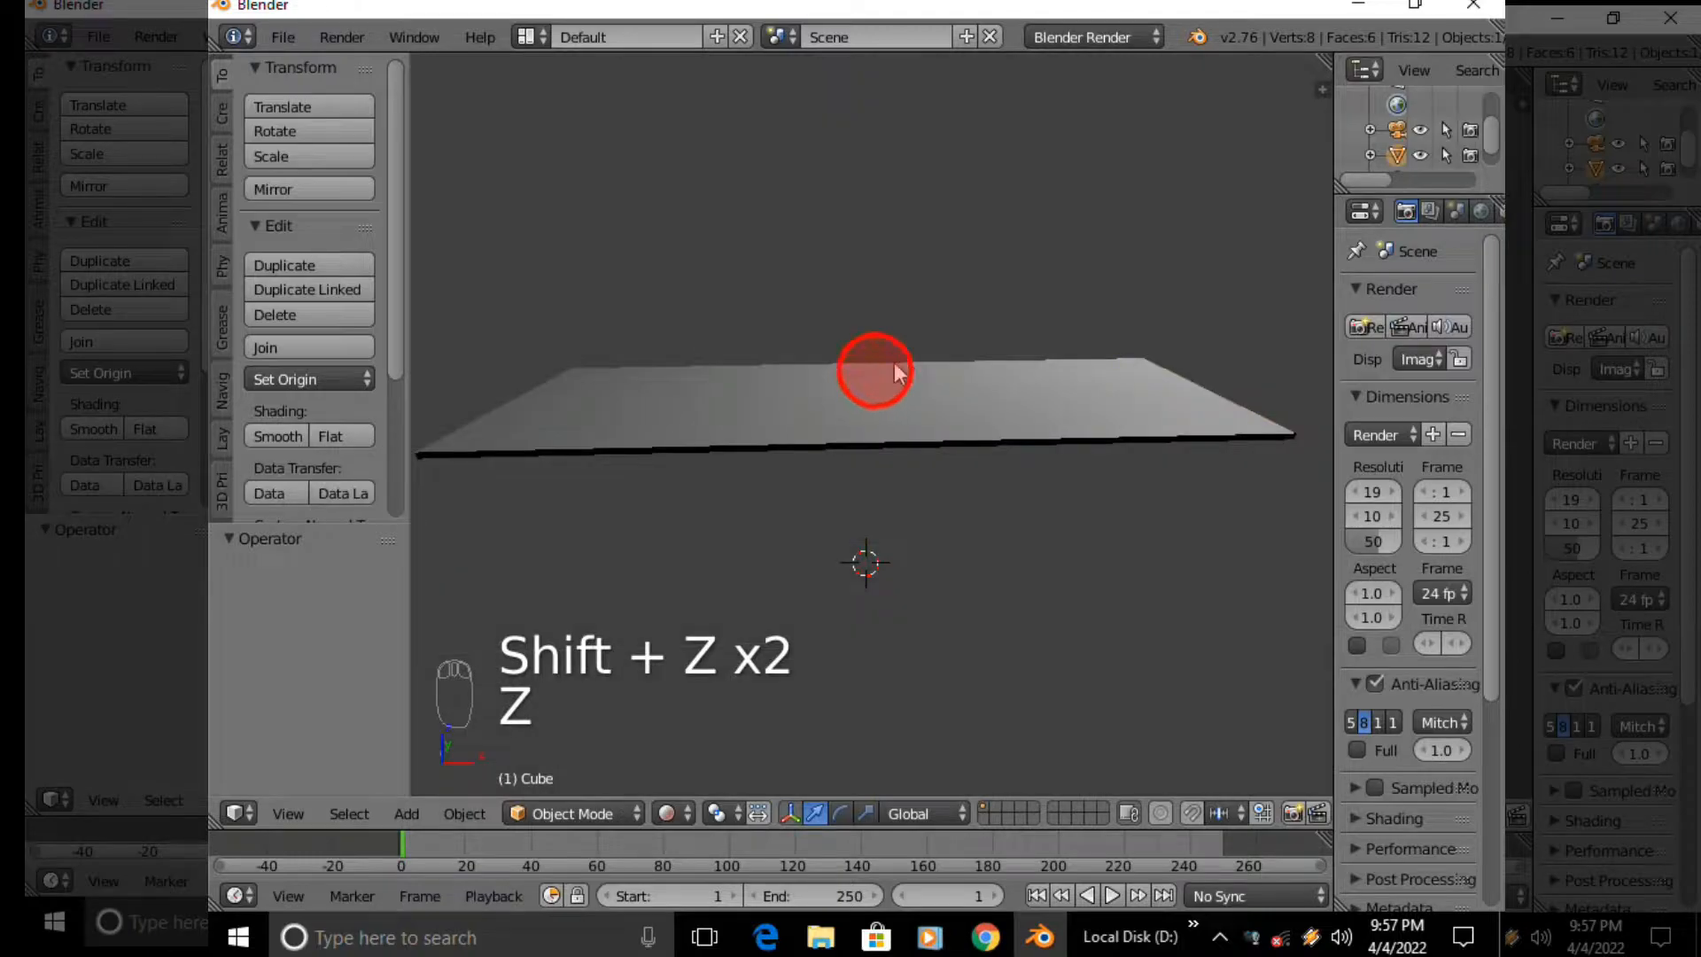
click(666, 814)
click(716, 641)
key(z)
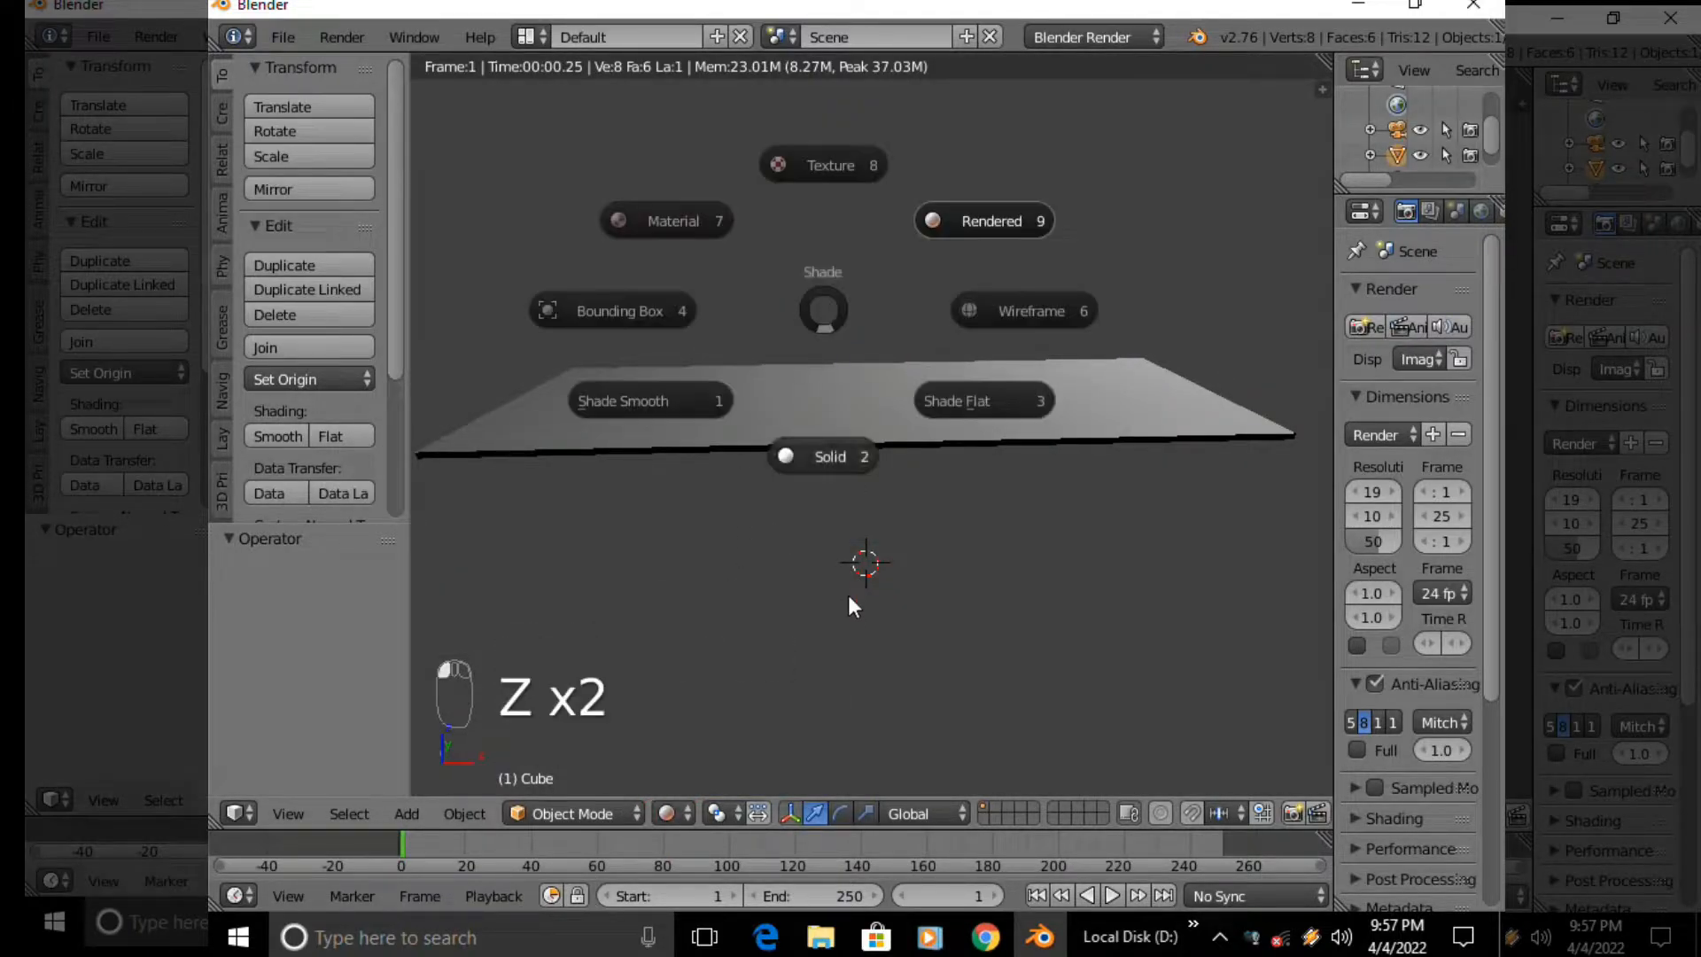
middle_drag(923, 311, 804, 497)
Put the slab into Edit Mode and set the mesh selection mode to Edge
key(Tab)
click(1012, 481)
middle_drag(709, 528, 692, 443)
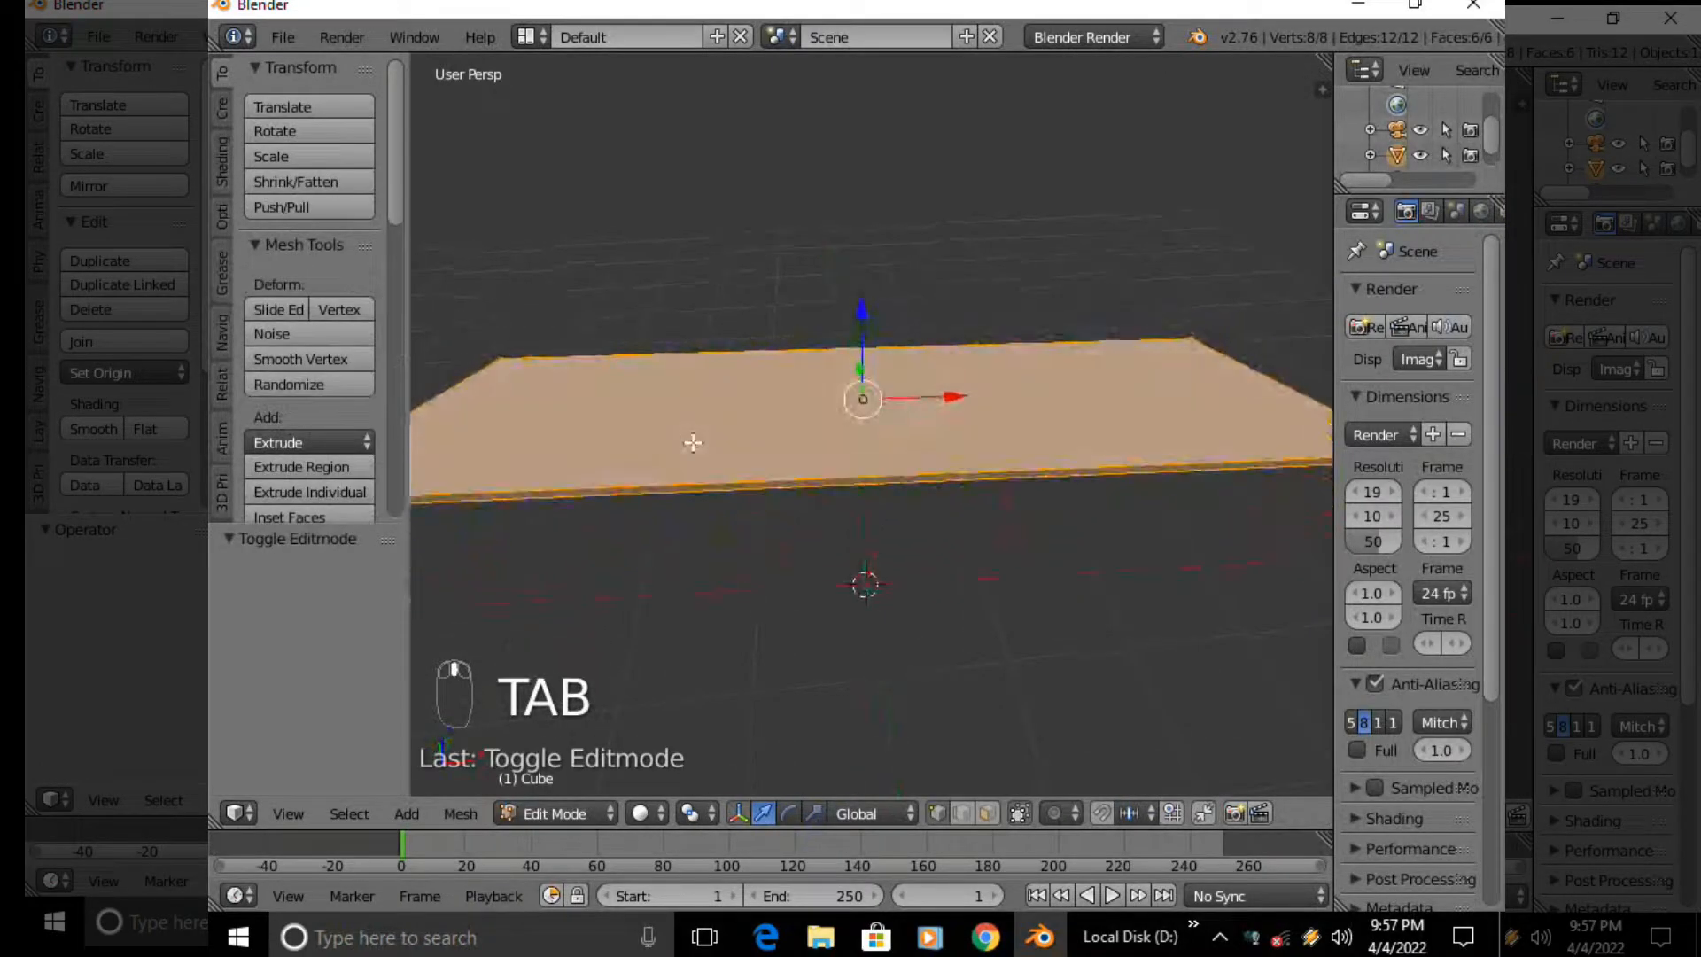
key(ctrl+Tab)
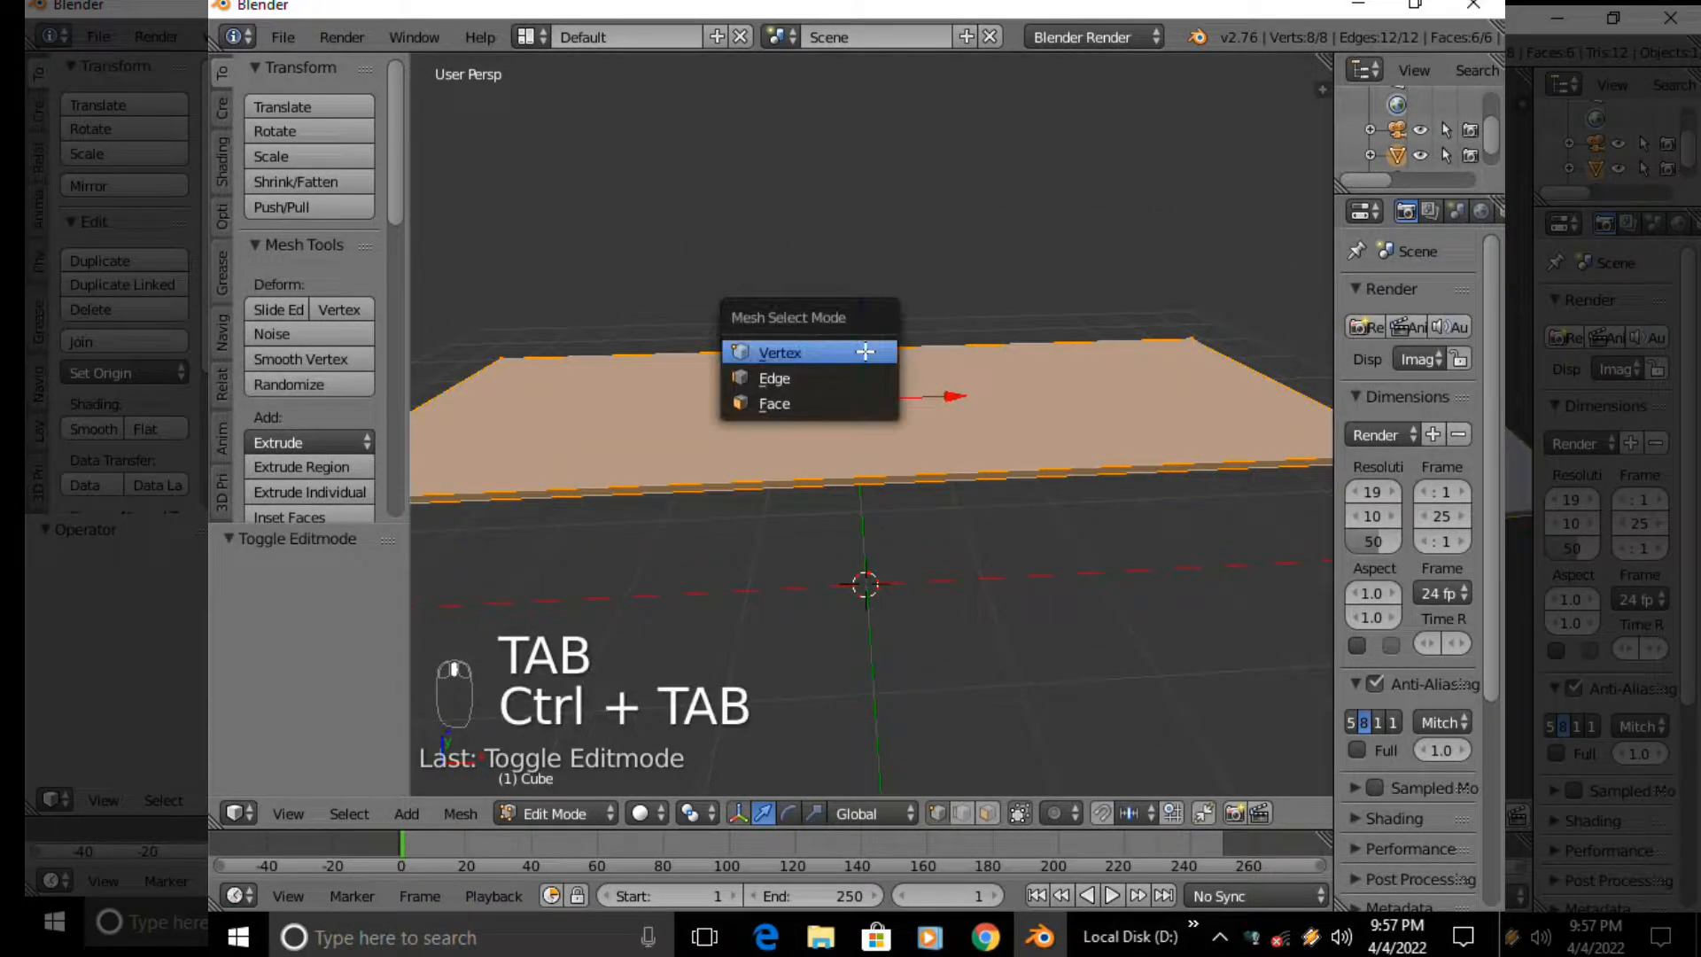
click(816, 380)
middle_drag(949, 695, 934, 585)
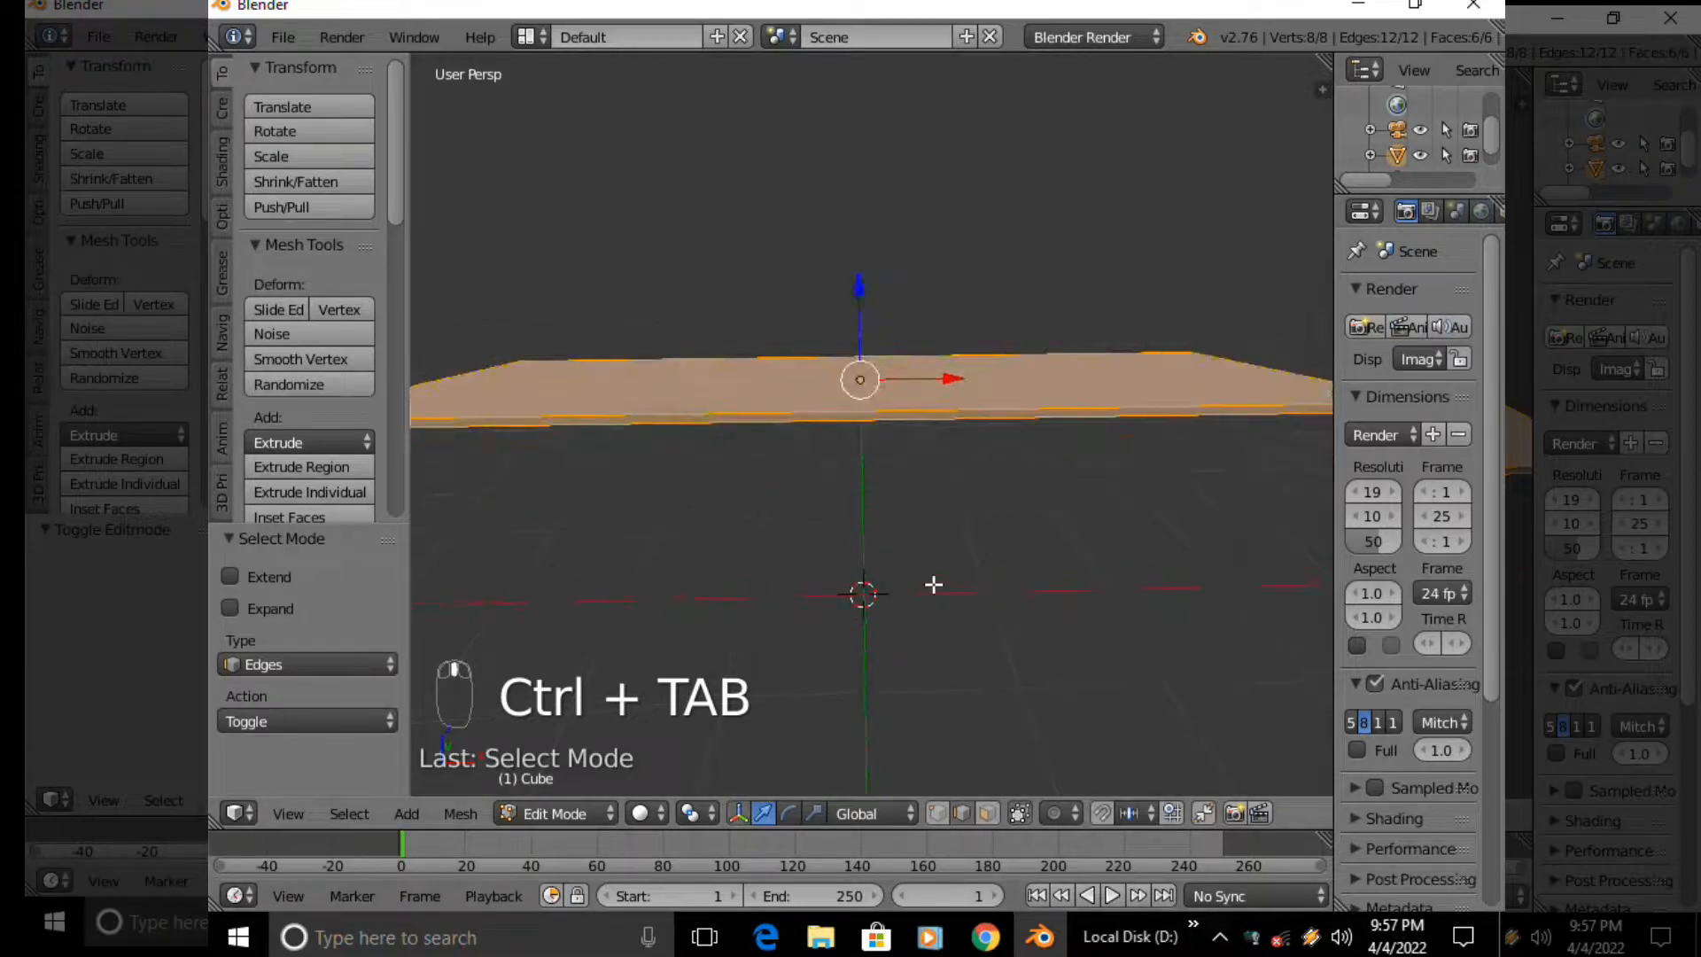
Bevel the slab's upper front long edge by about 0.088 with 9 segments
right_click(878, 419)
middle_drag(900, 476, 891, 501)
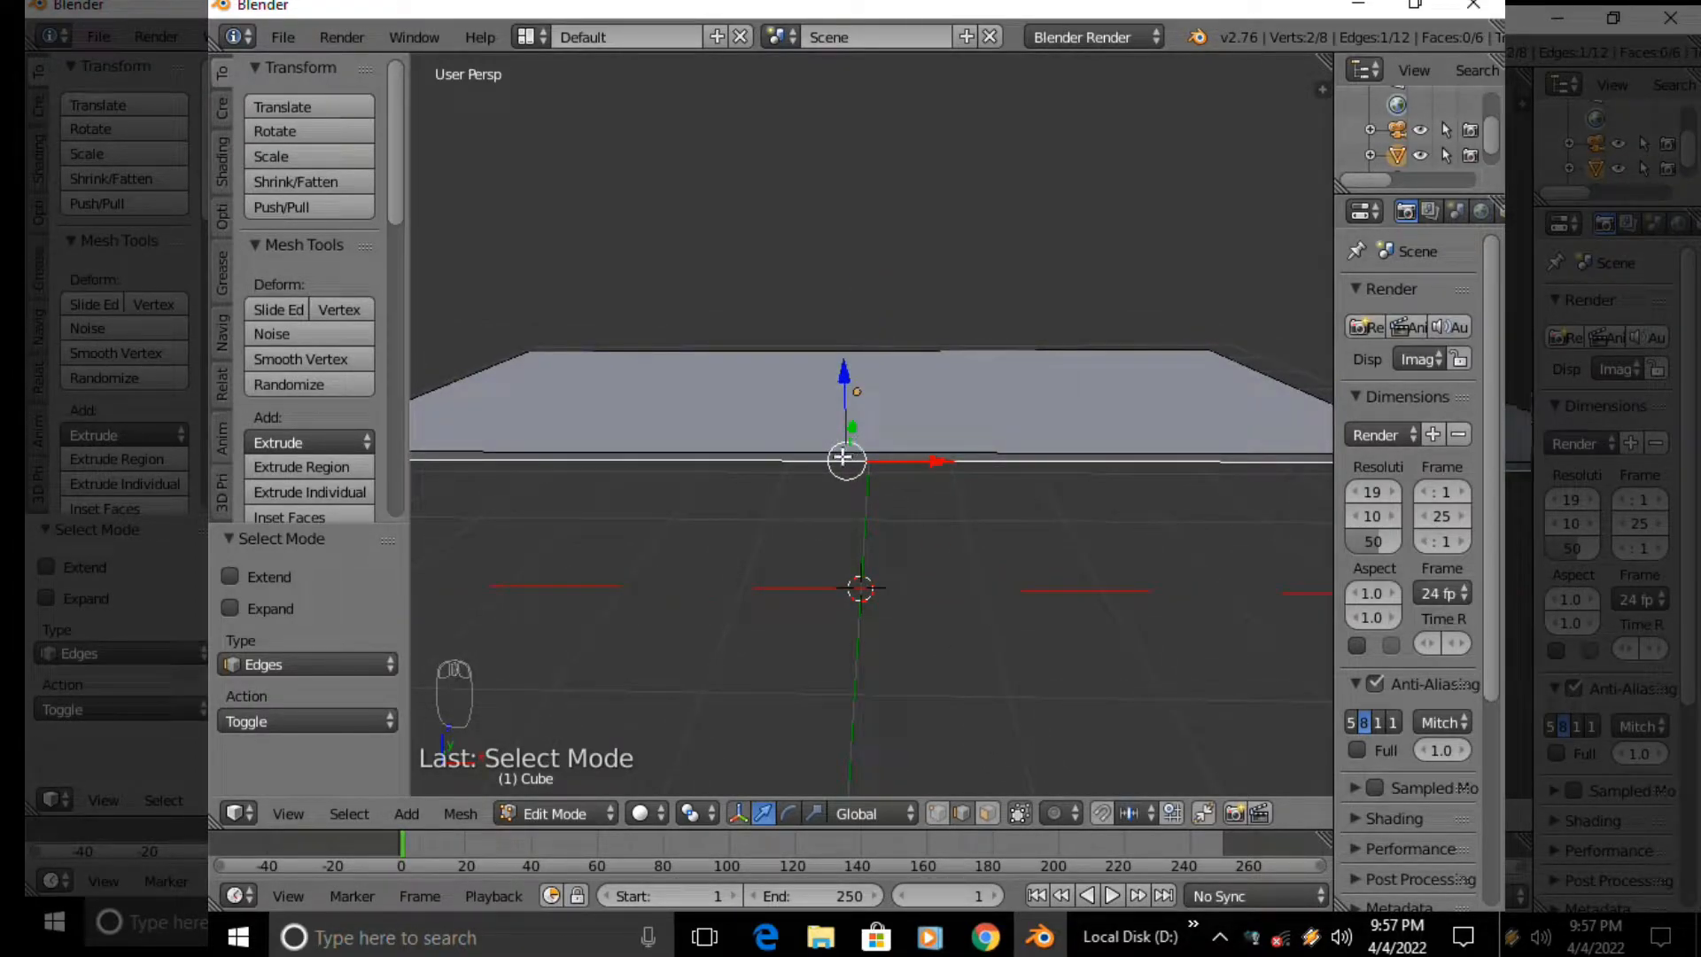
middle_drag(867, 443, 904, 482)
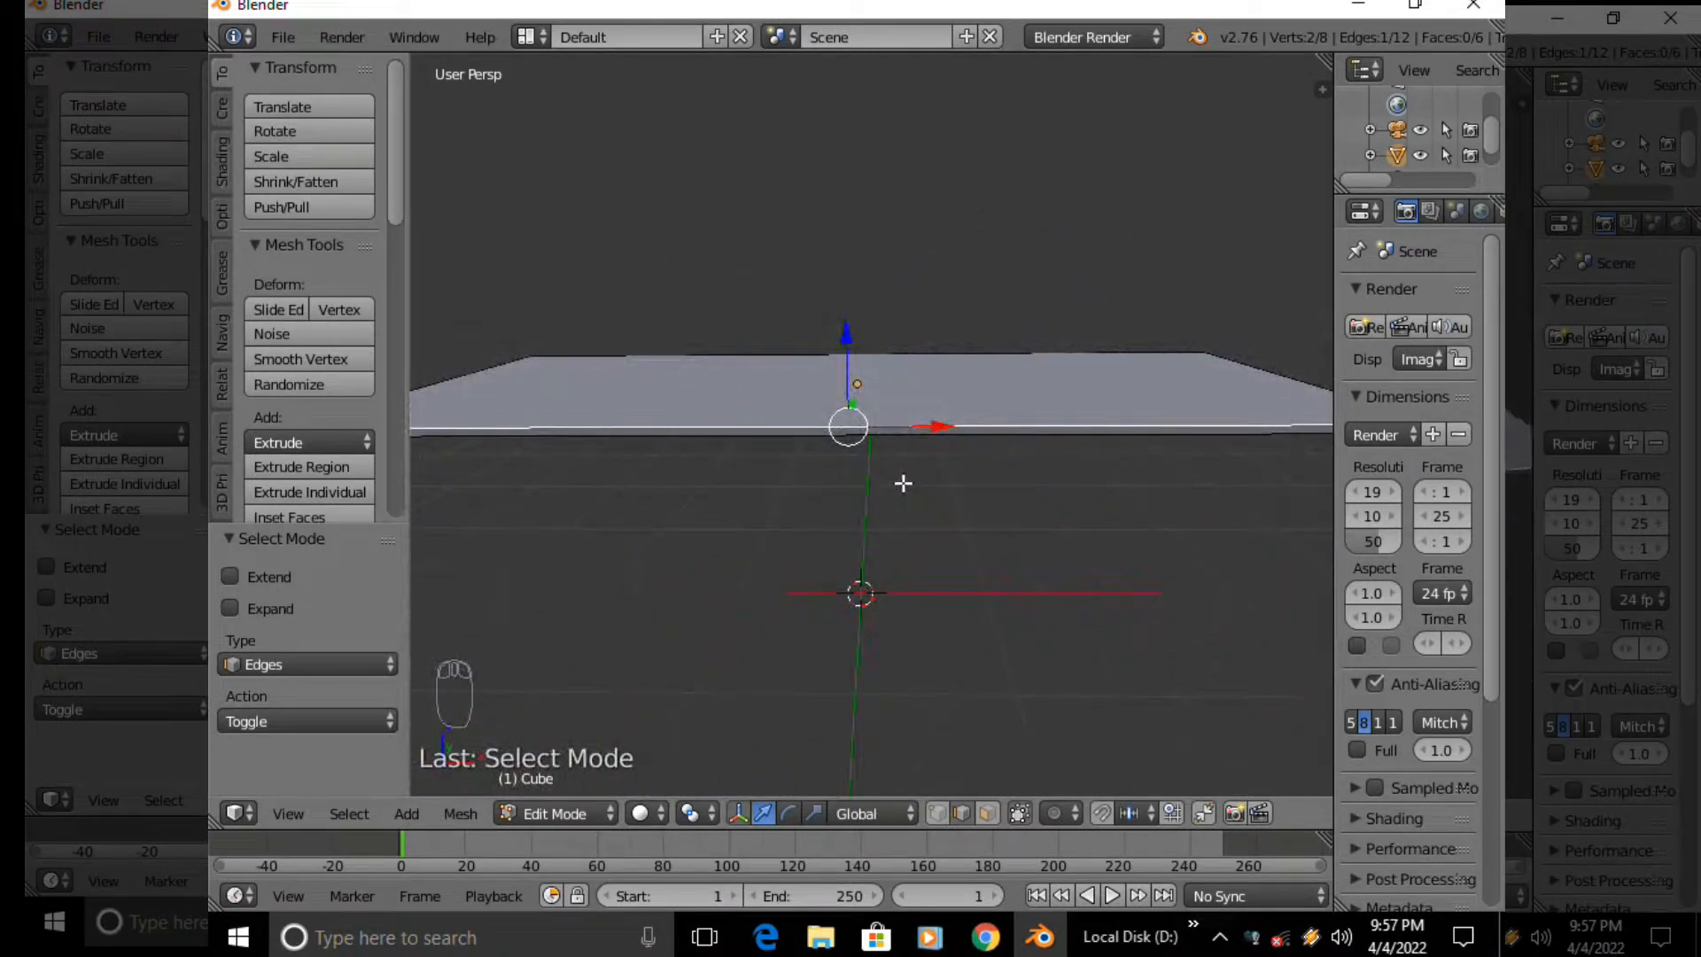
key(ctrl+b)
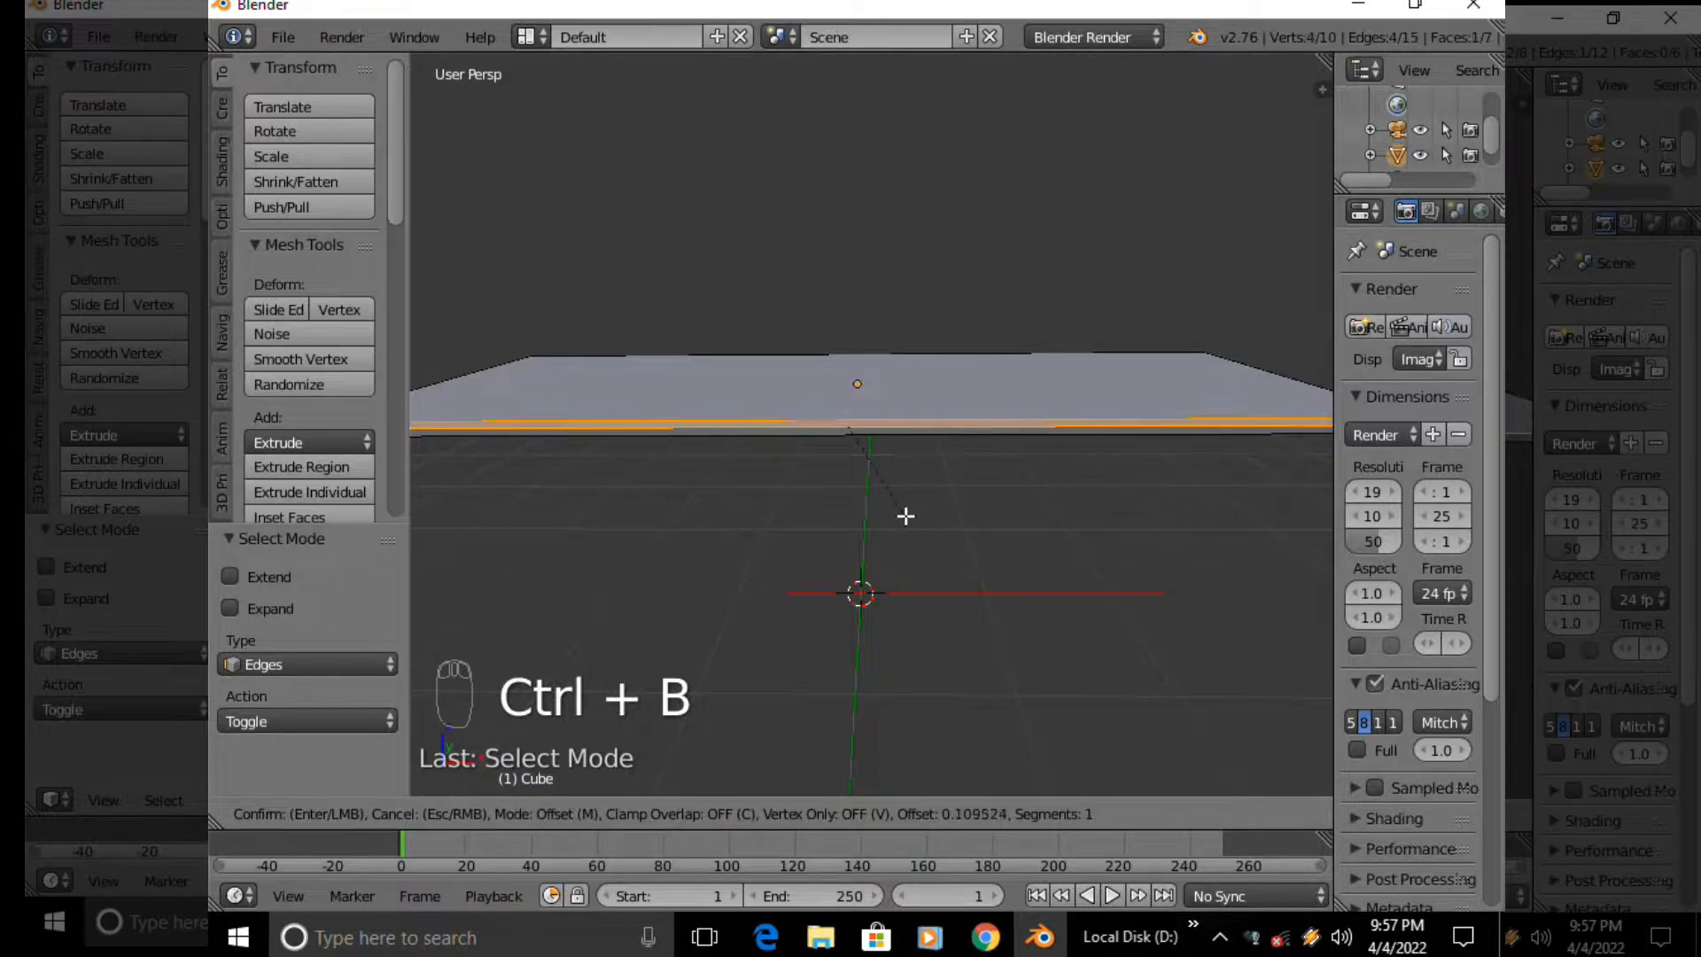
click(905, 512)
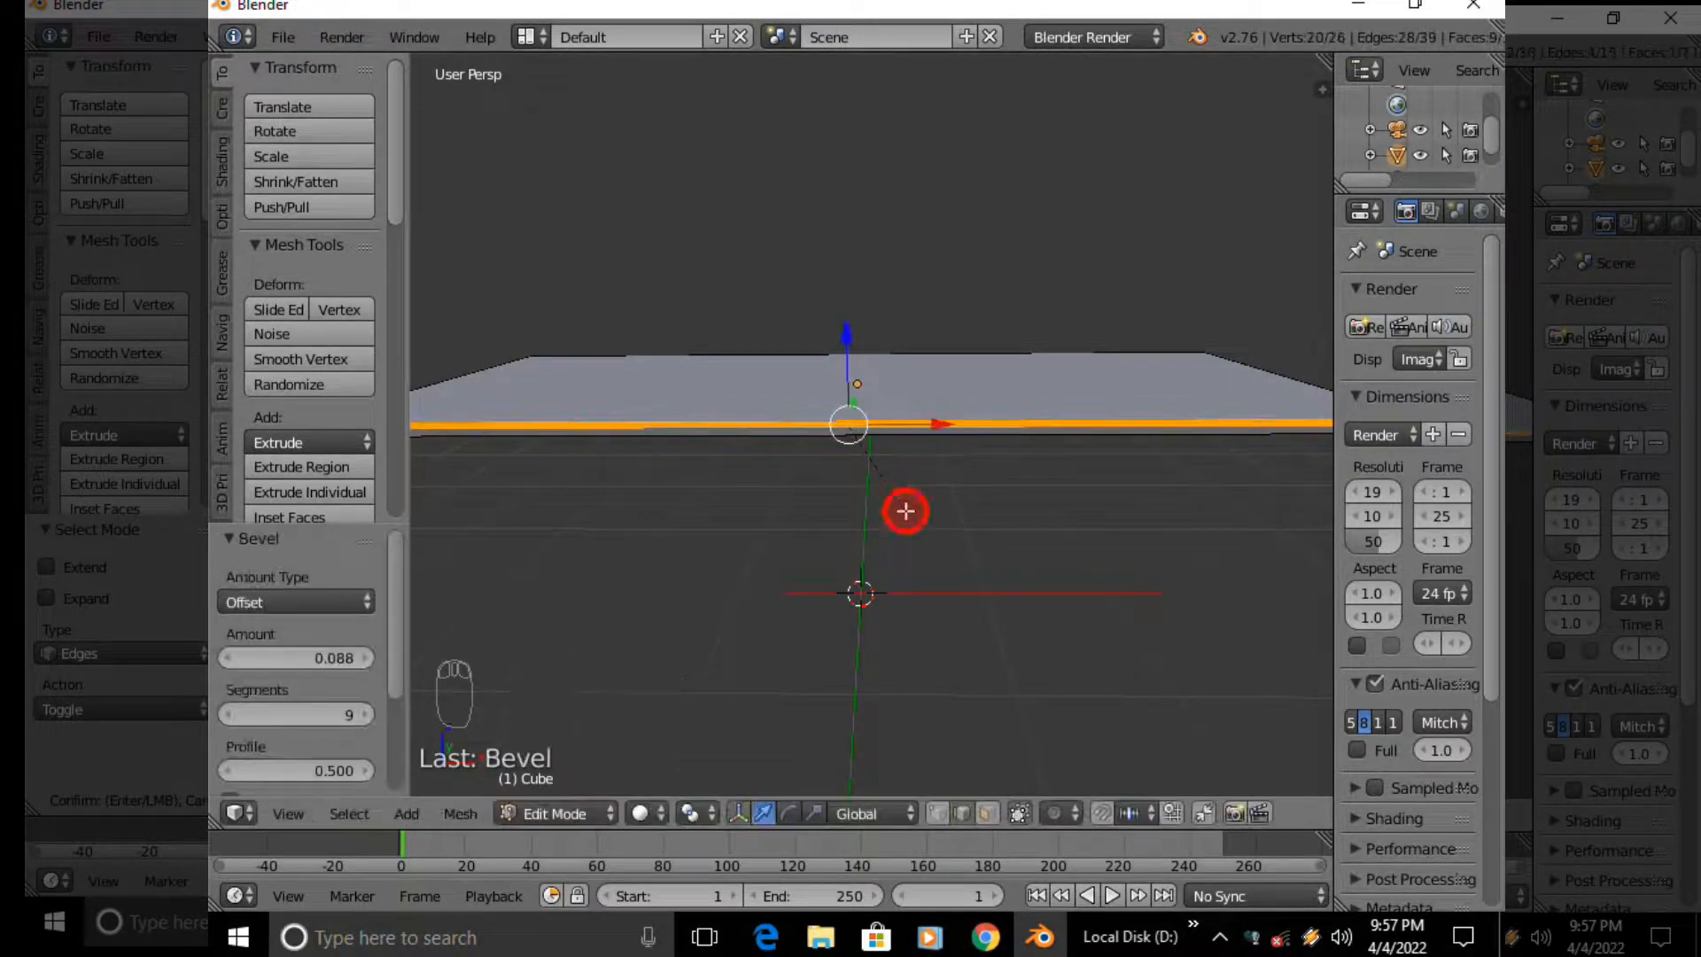
Apply Shade Smooth to the front bevel faces and return the slab to Object Mode
middle_drag(956, 535, 1014, 525)
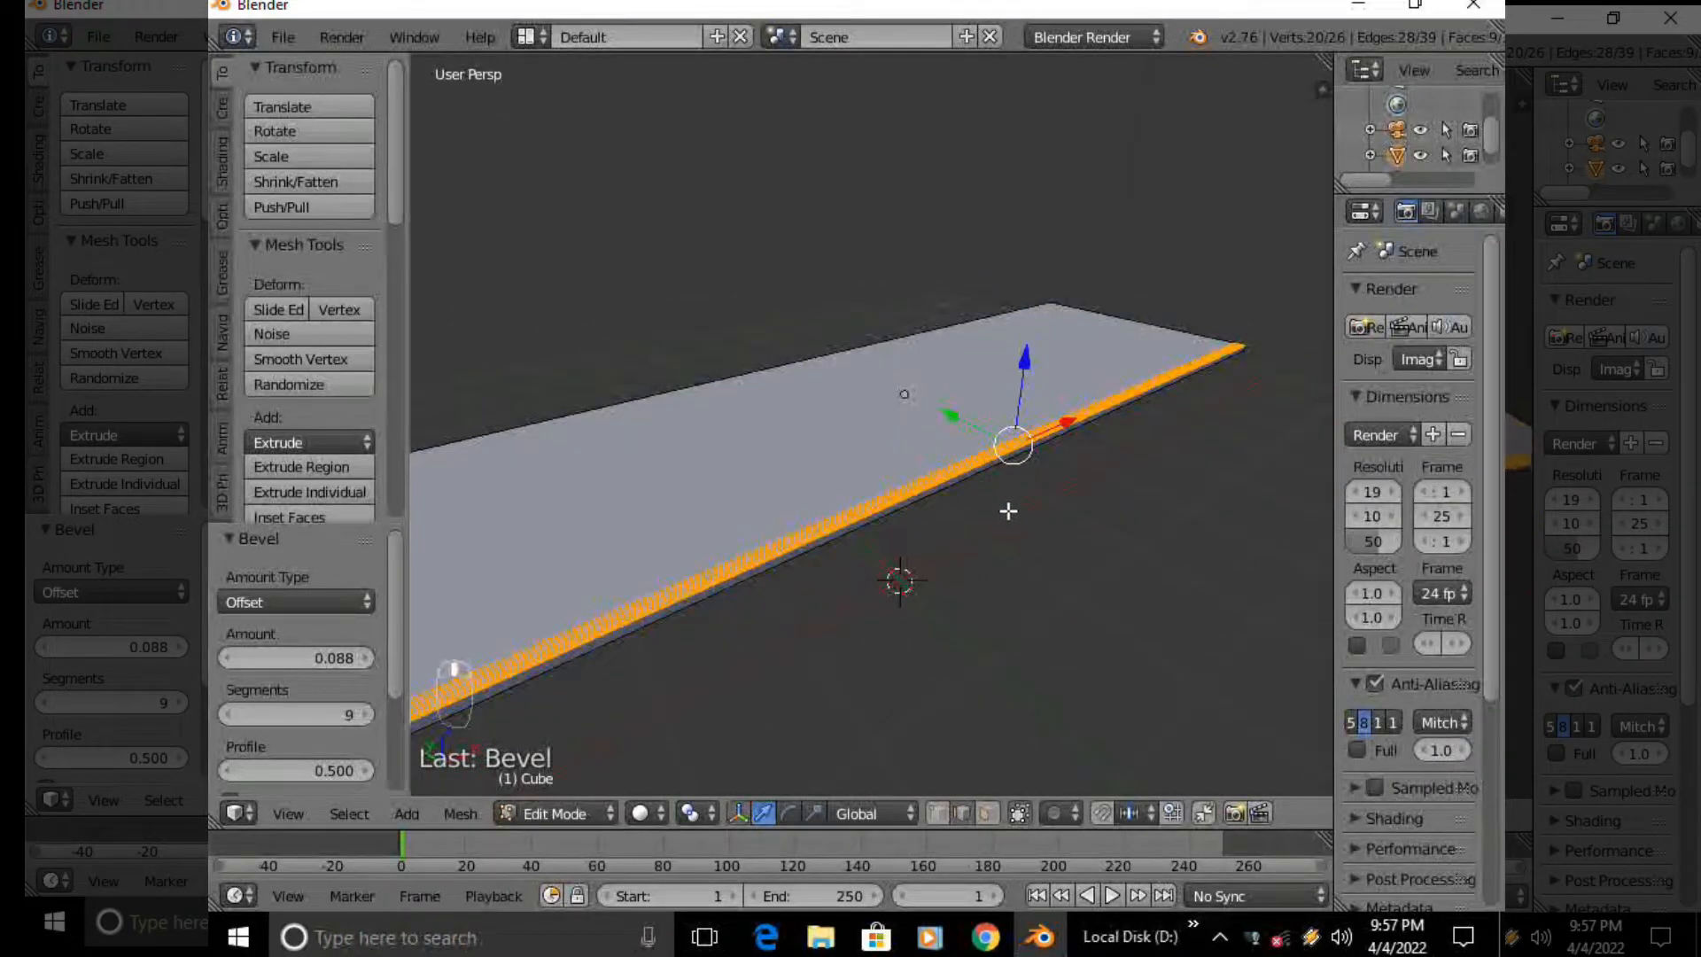
middle_drag(988, 468, 1091, 550)
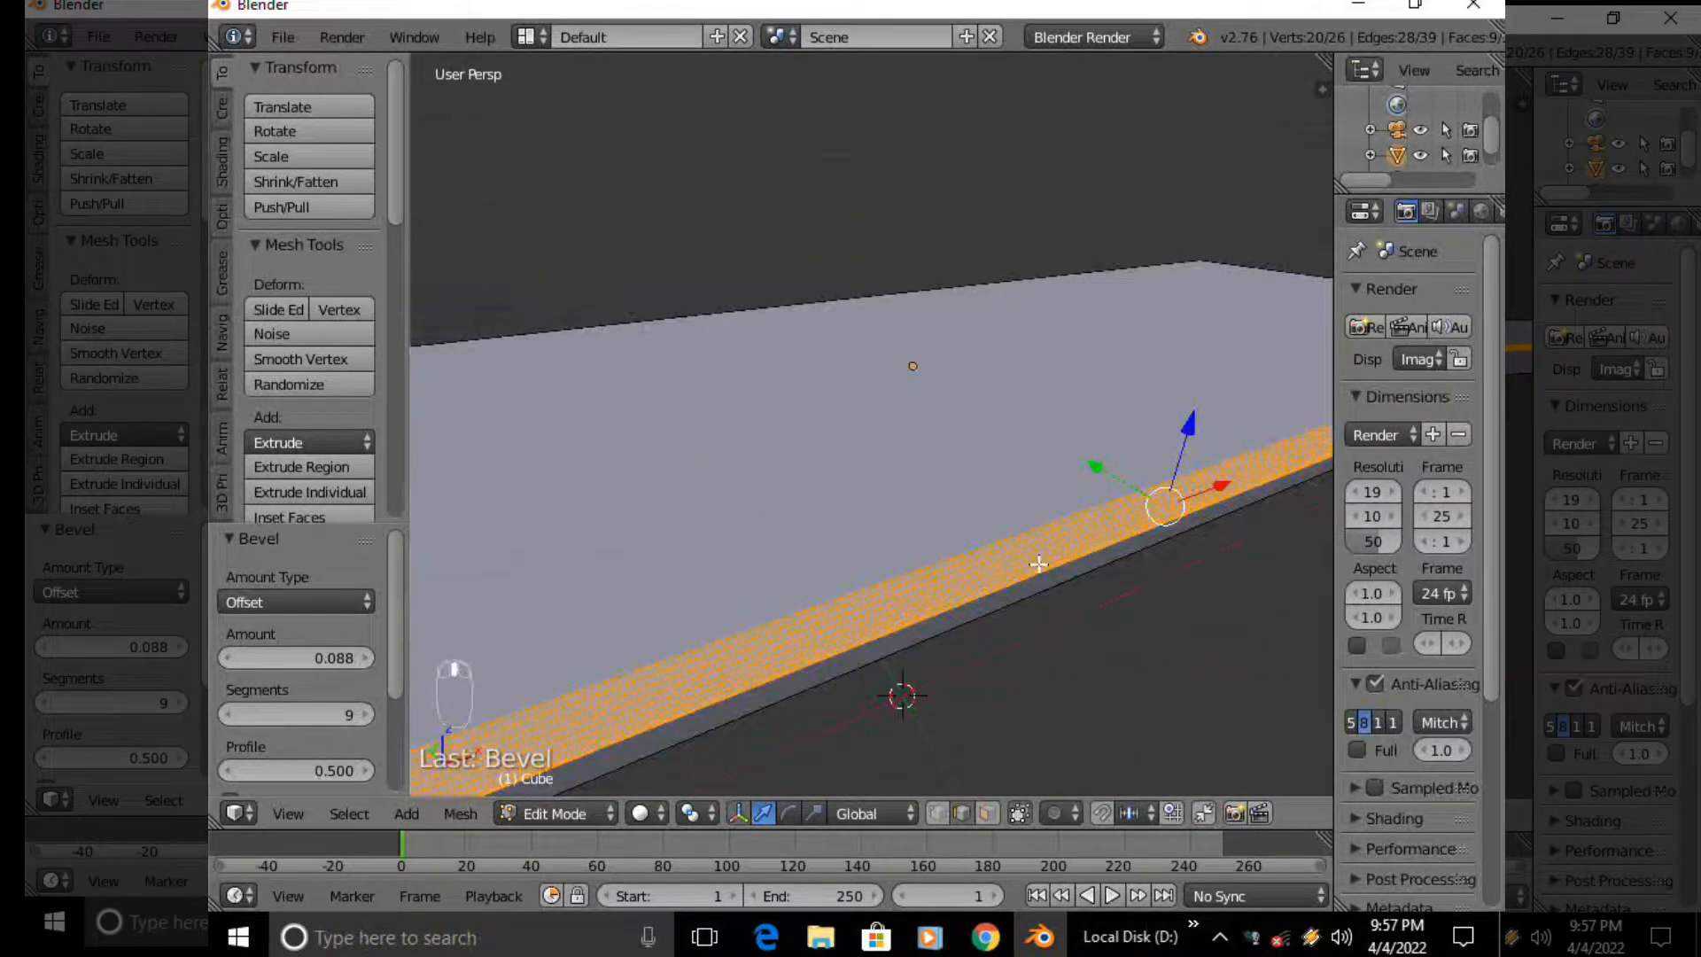
key(w)
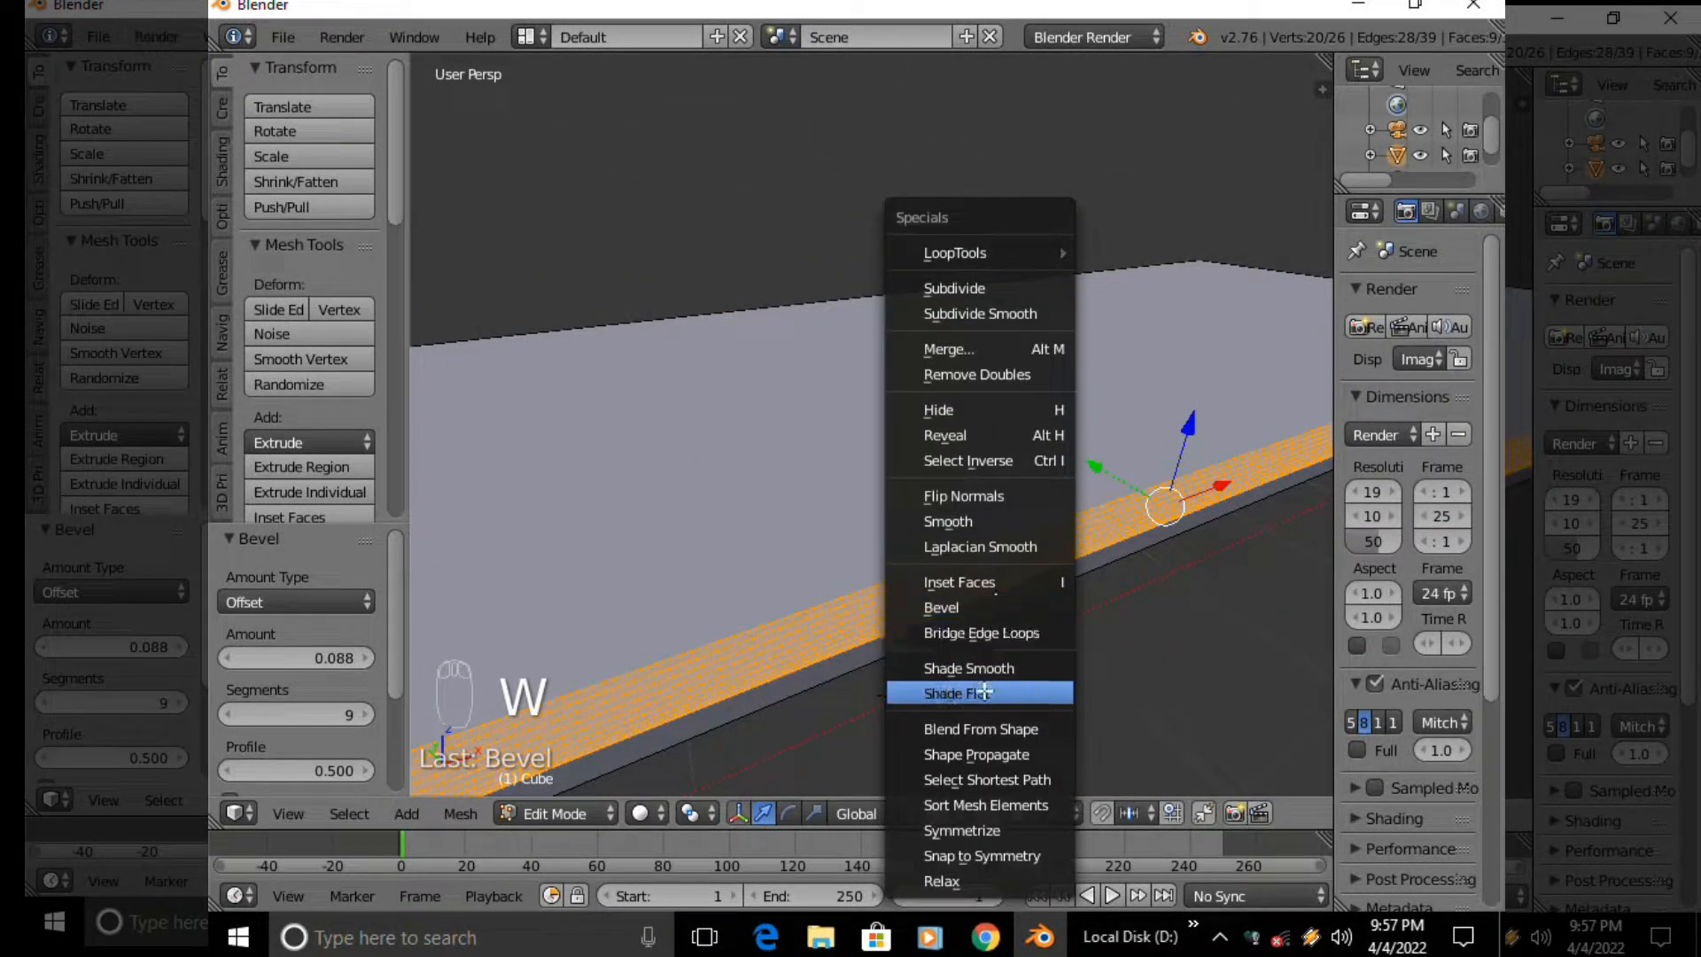
click(982, 666)
key(Tab)
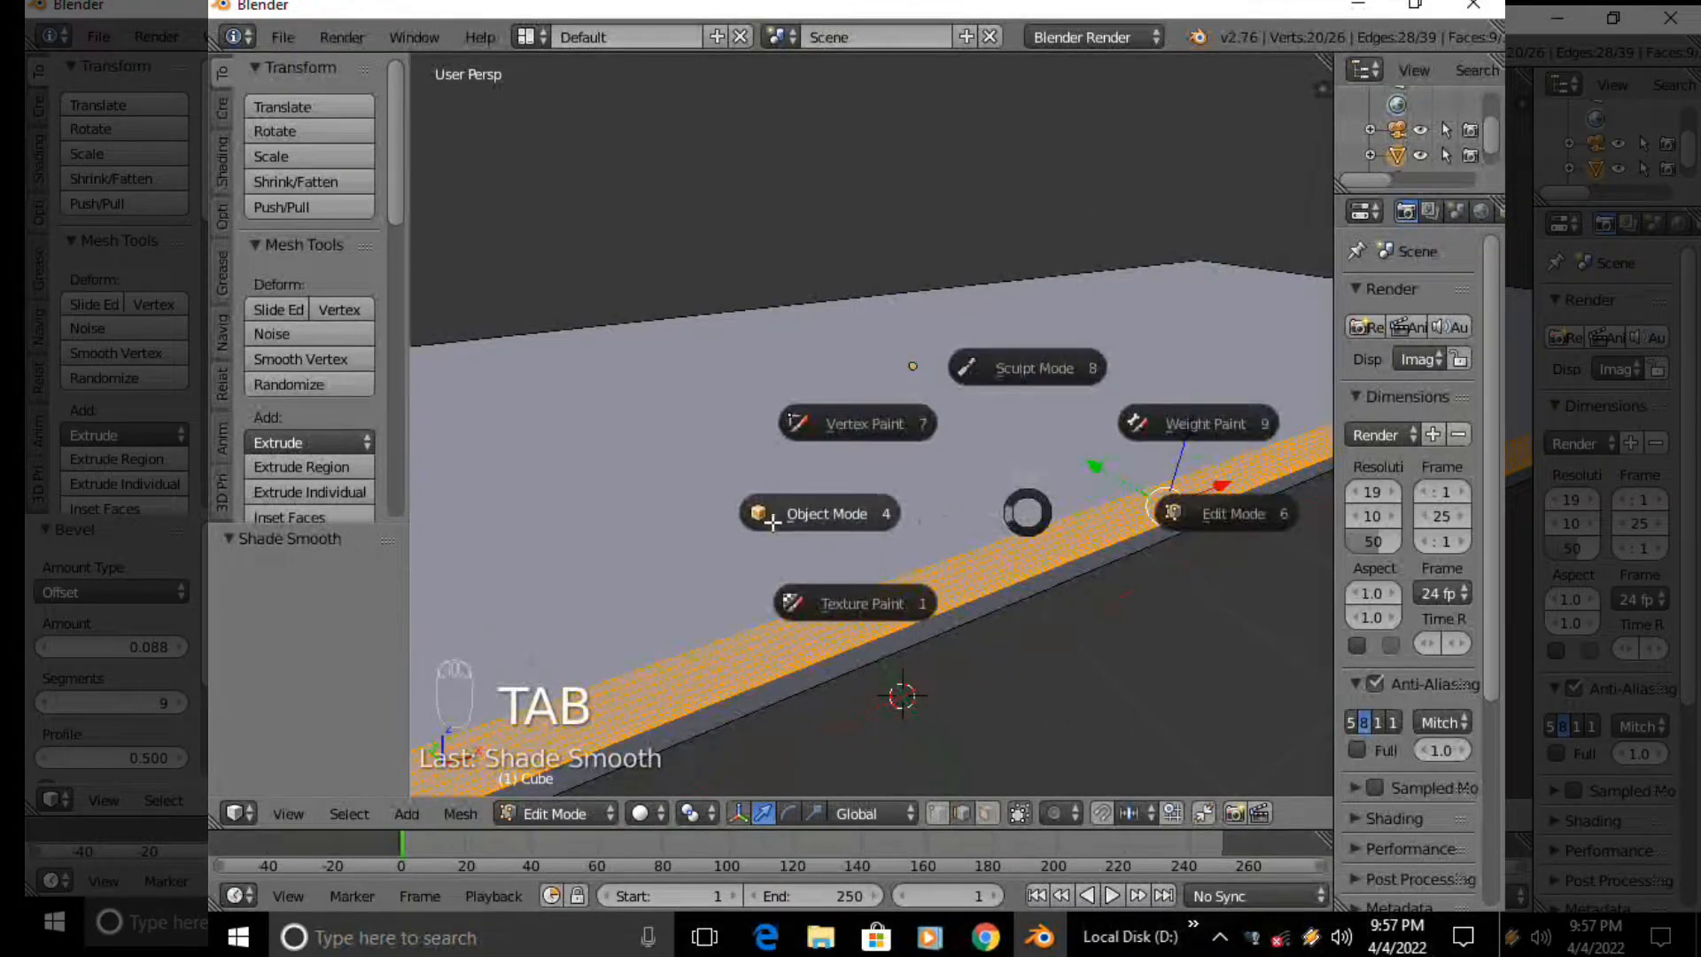
middle_drag(987, 581, 960, 463)
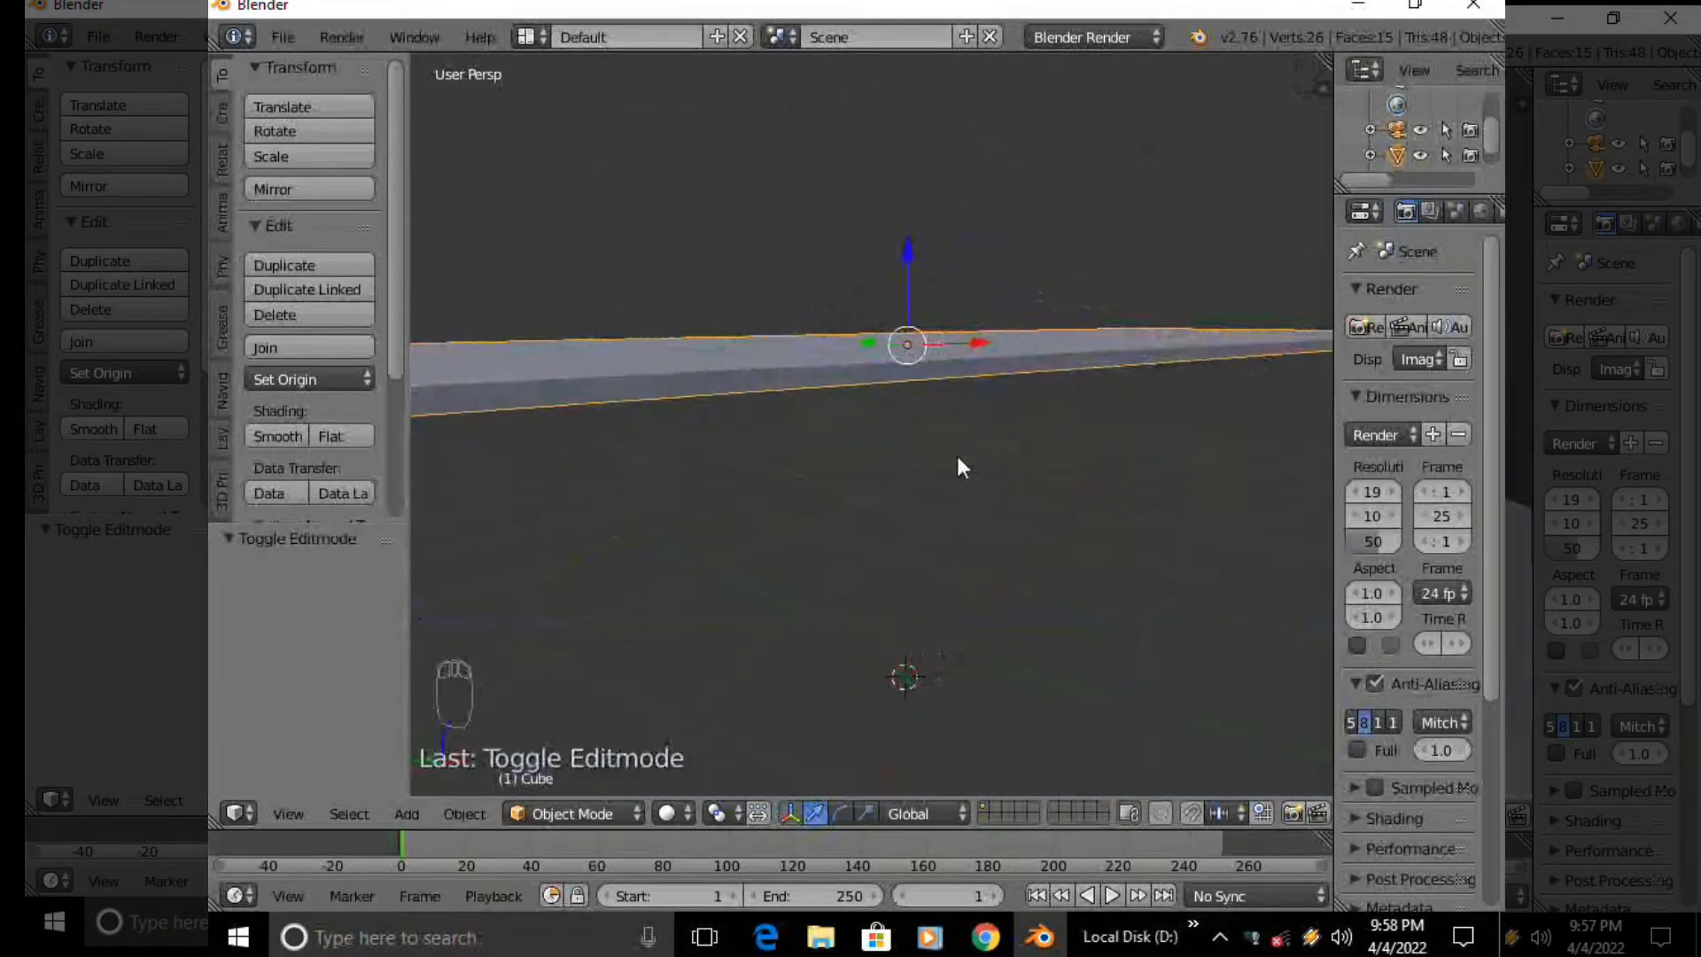
Split the 3D viewport into quad view
key(Tab)
key(q)
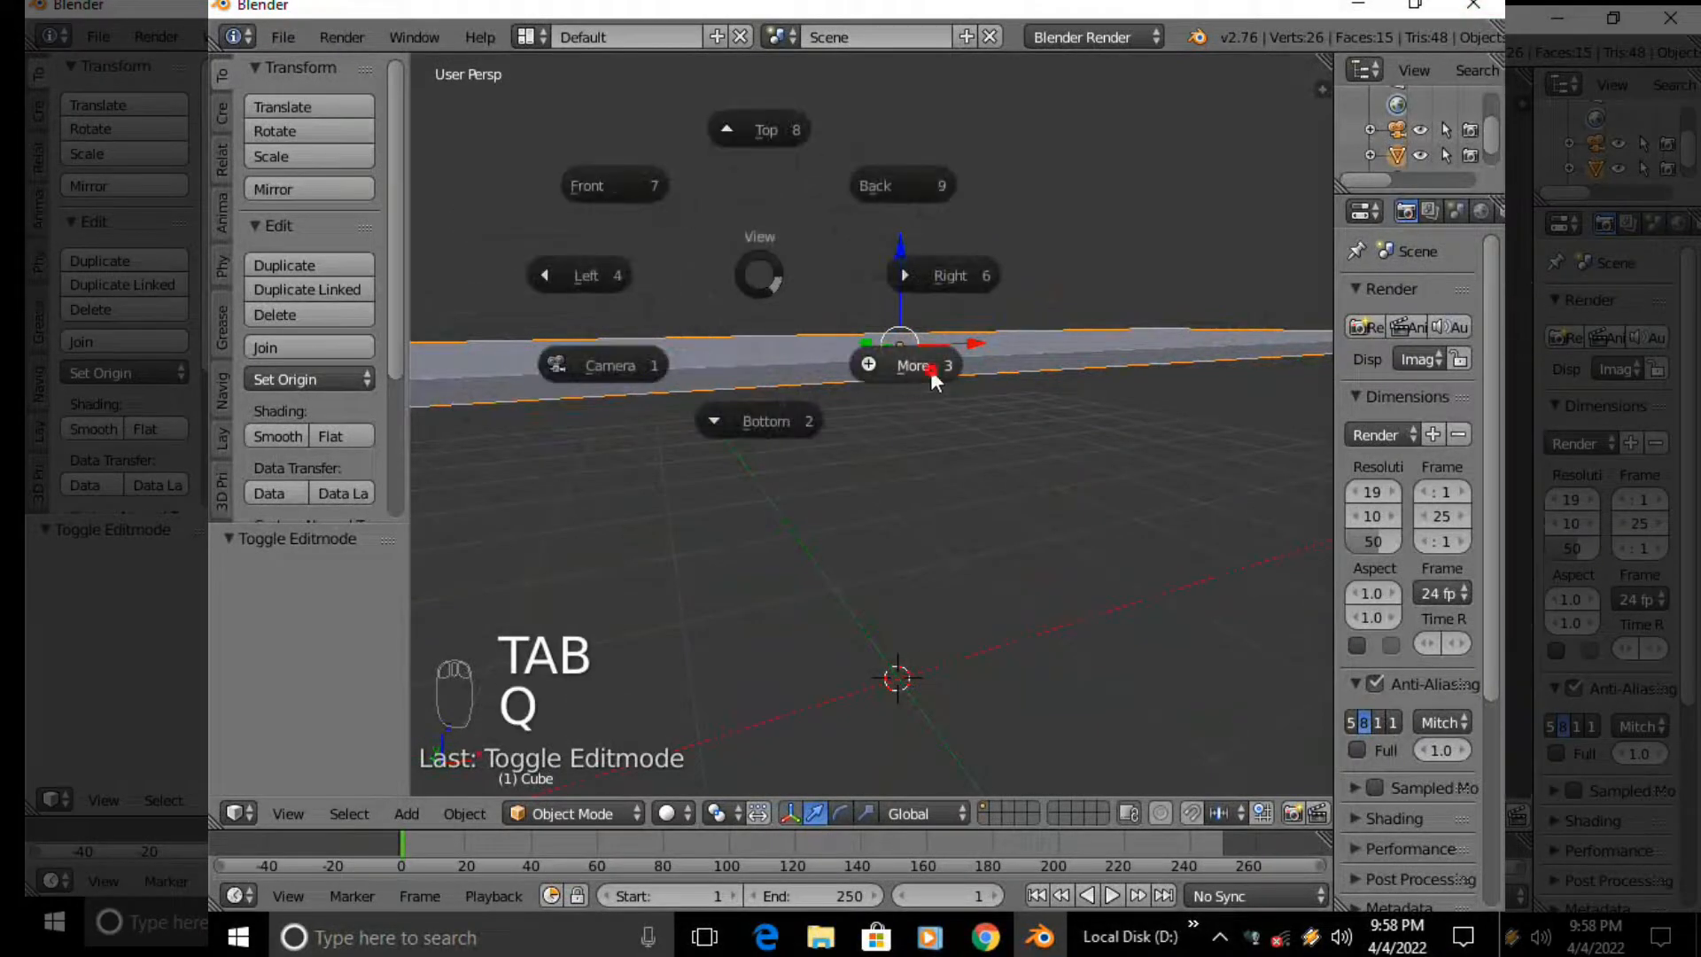
click(930, 370)
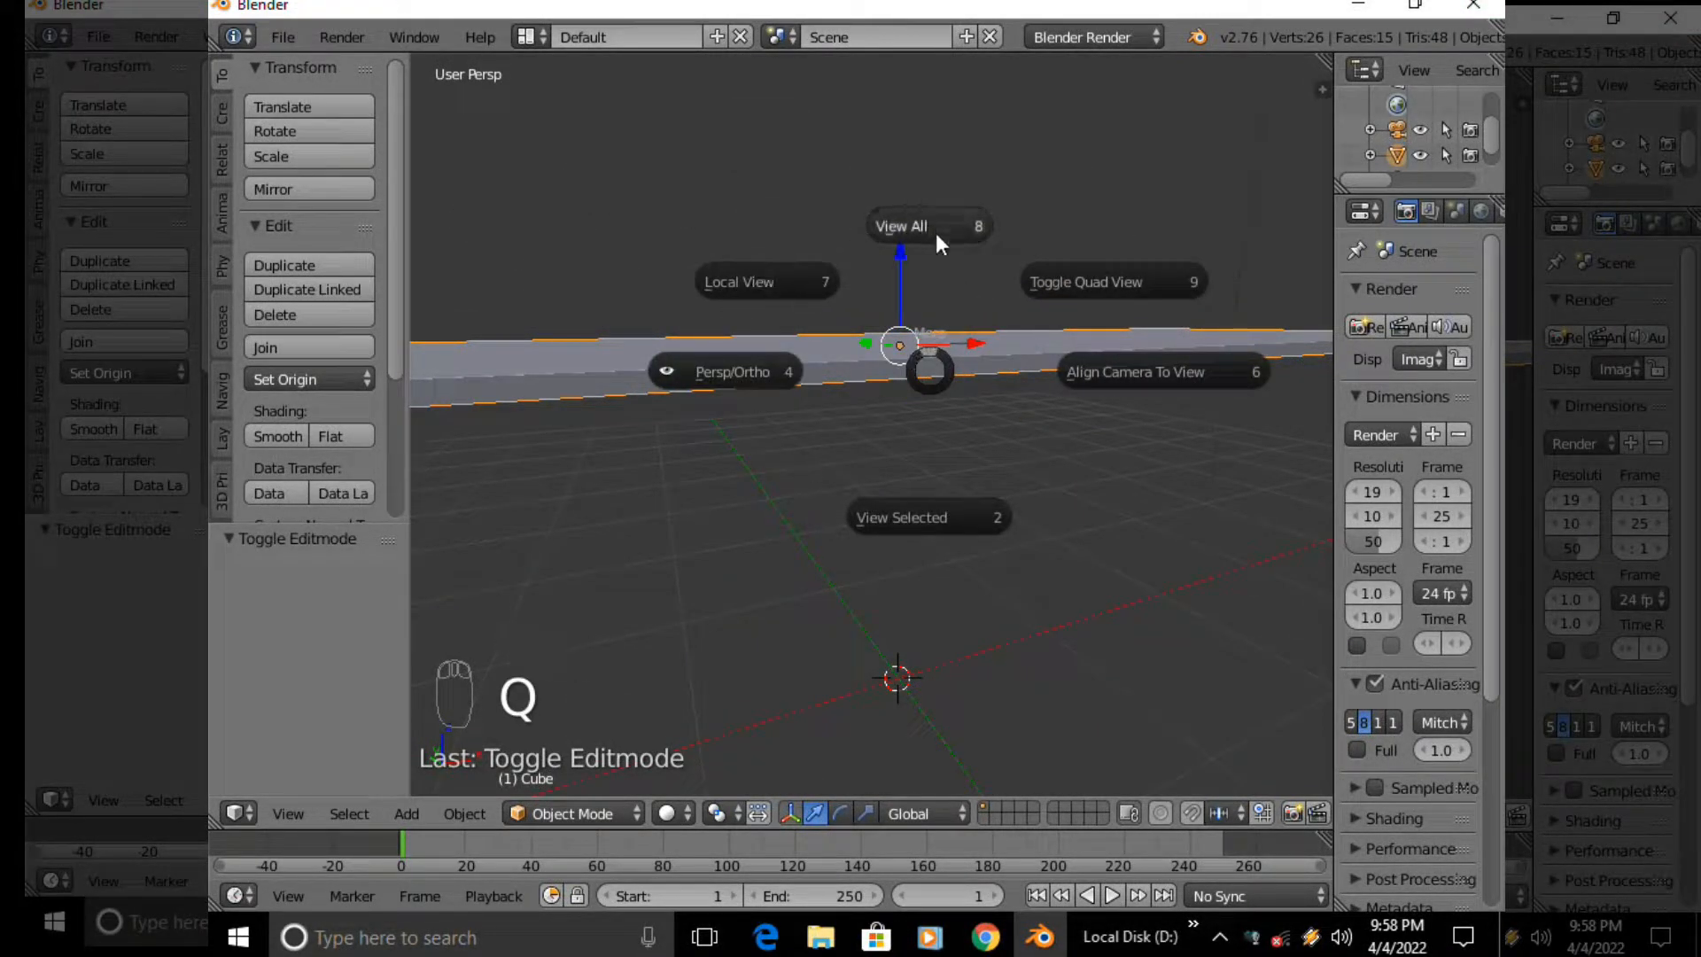
click(1097, 282)
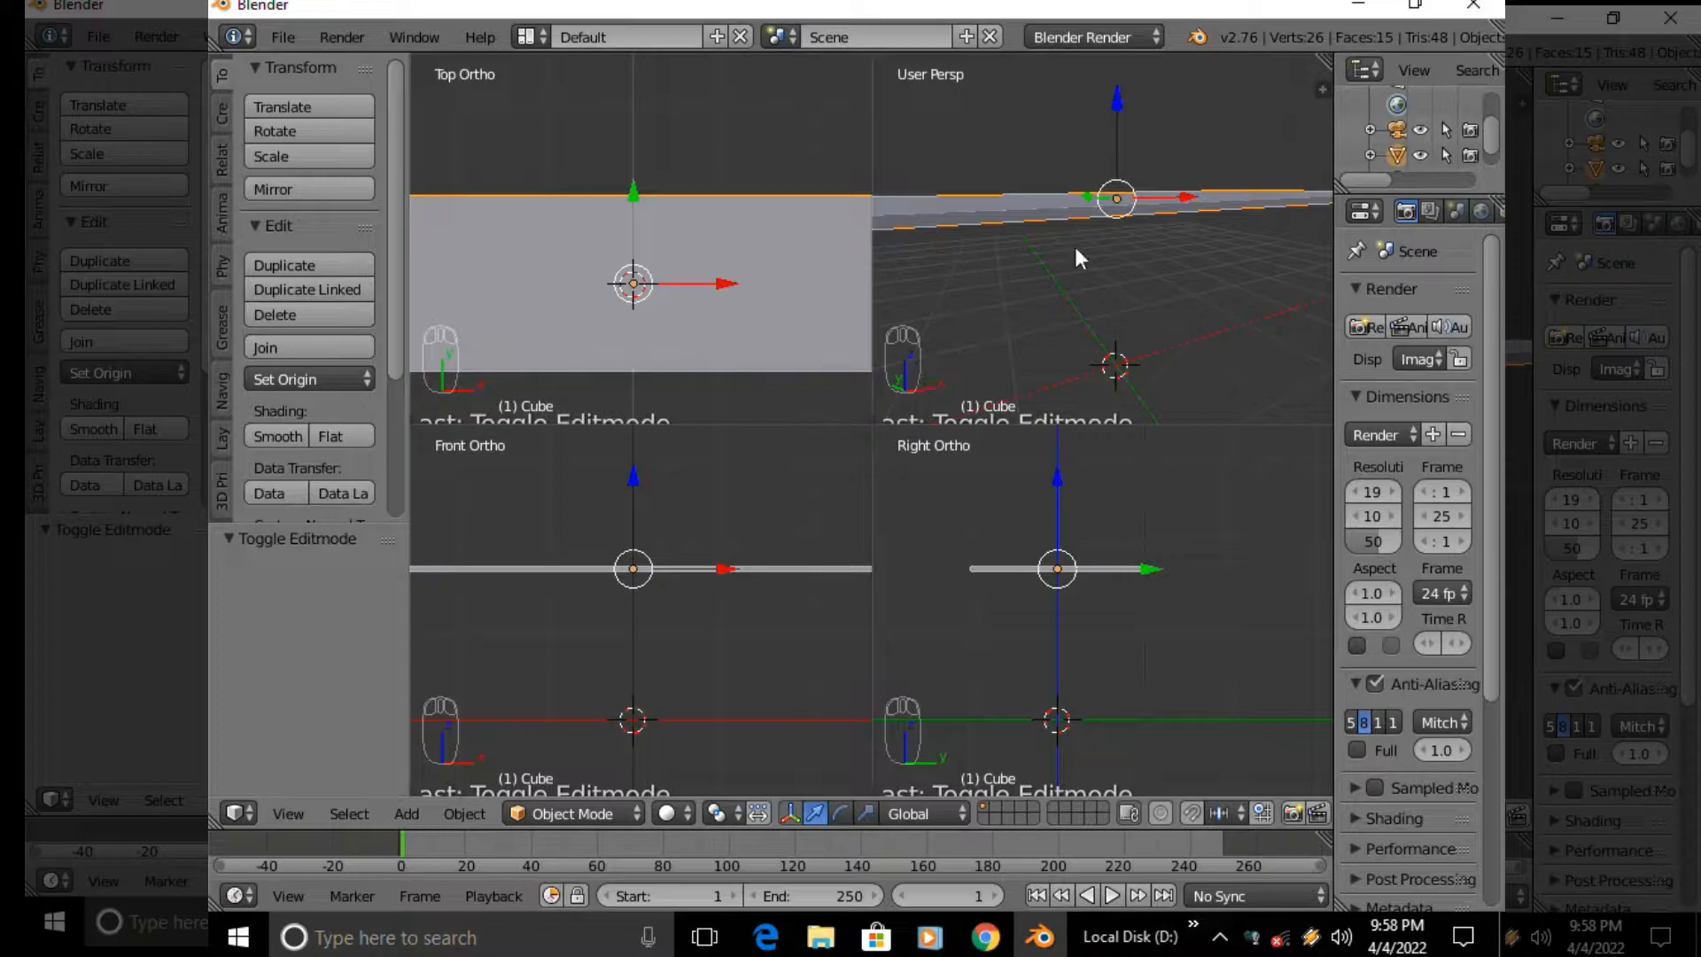
Examine the slab's beveled edge in the top, front, right and perspective views, setting the perspective view to the front
mouse_move(1119, 244)
middle_down()
mouse_move(1061, 222)
mouse_move(1110, 145)
mouse_move(1106, 265)
mouse_move(1109, 224)
middle_up()
middle_drag(1108, 334, 1086, 294)
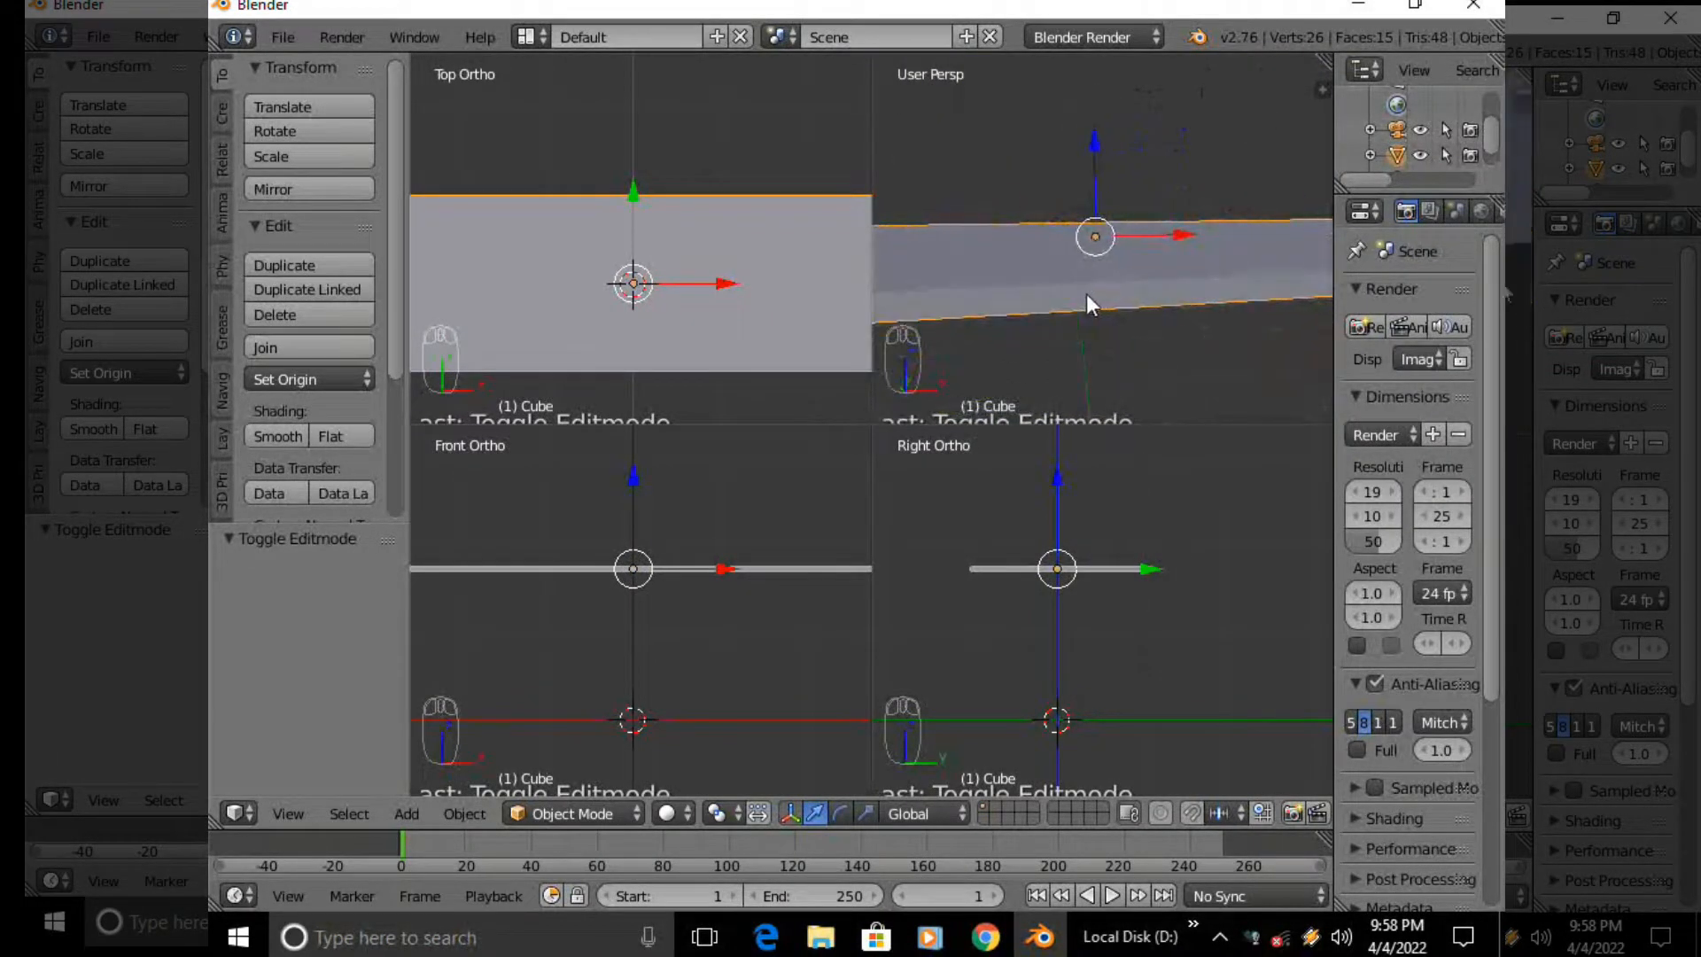
scroll(665, 550, up, 7)
shift+middle_drag(665, 549, 704, 637)
scroll(726, 699, up, 5)
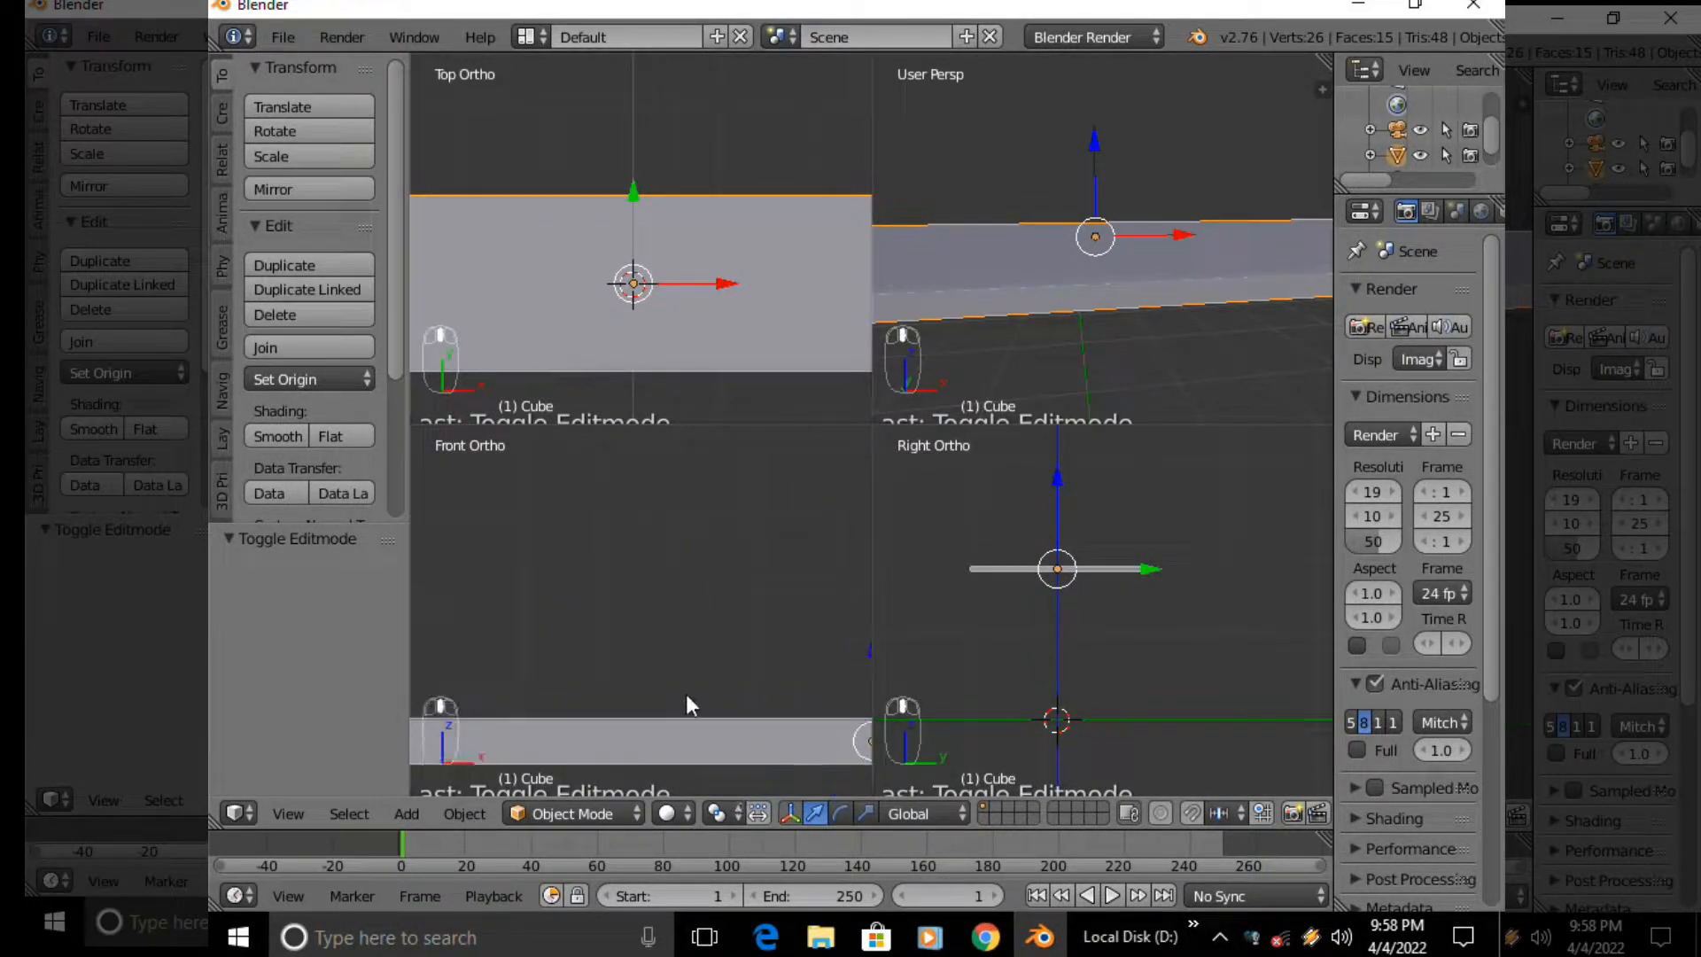
scroll(684, 578, down, 2)
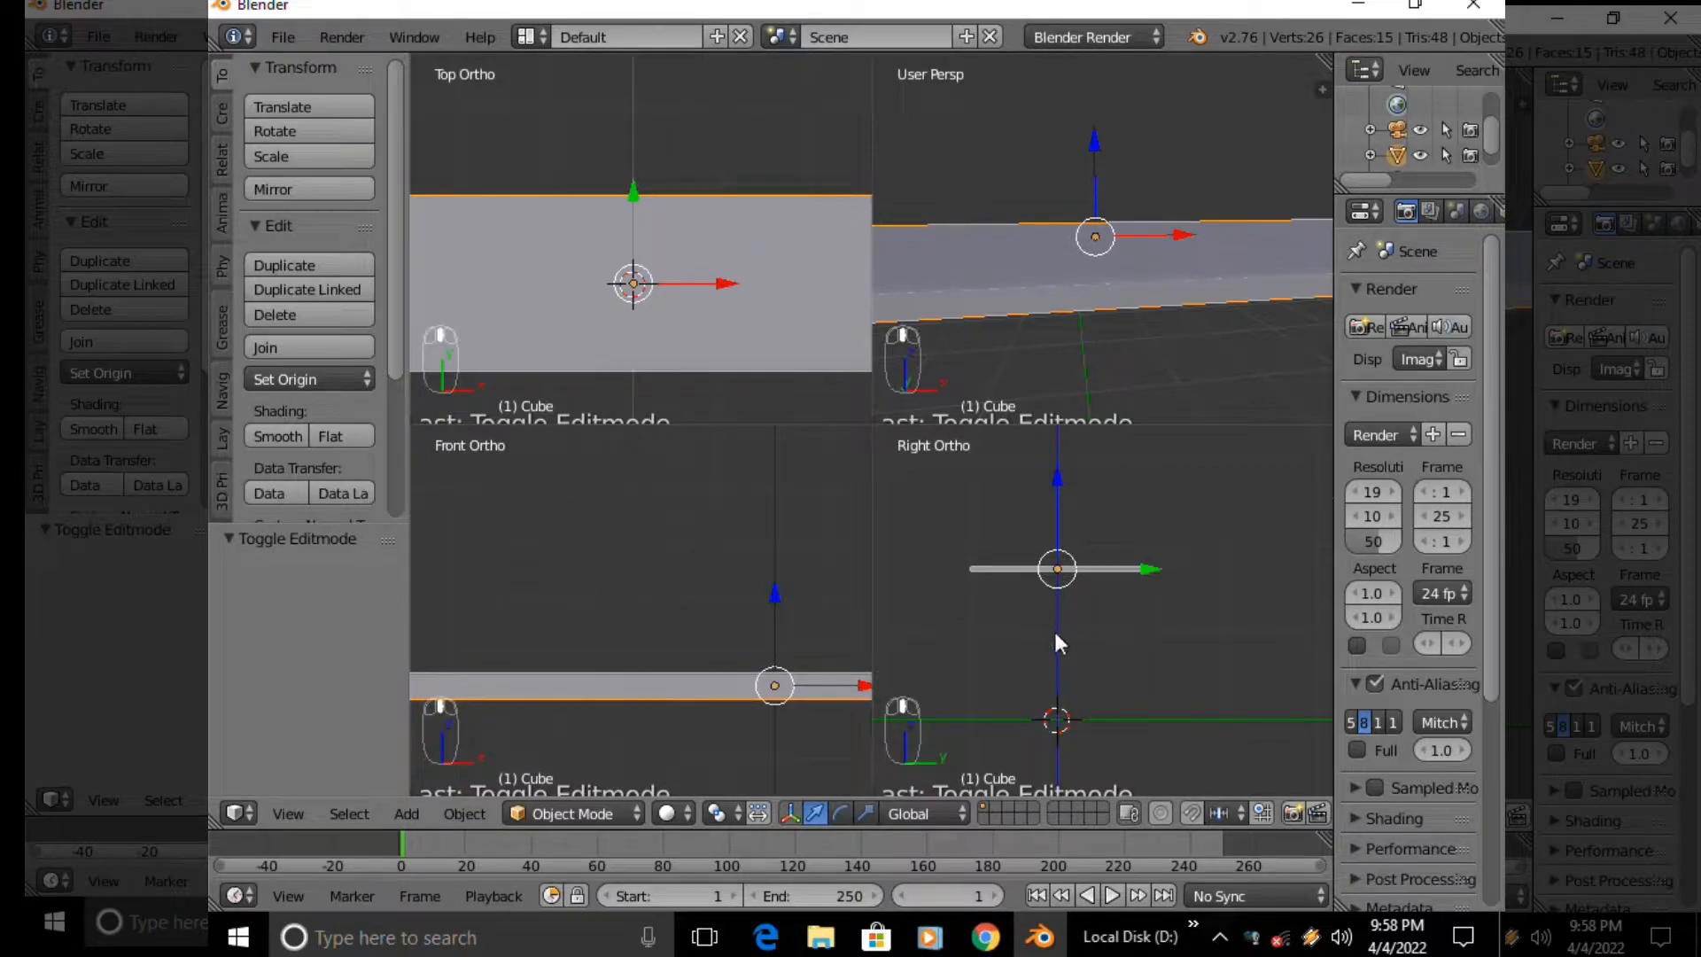
middle_drag(679, 262, 676, 175)
scroll(737, 284, down, 3)
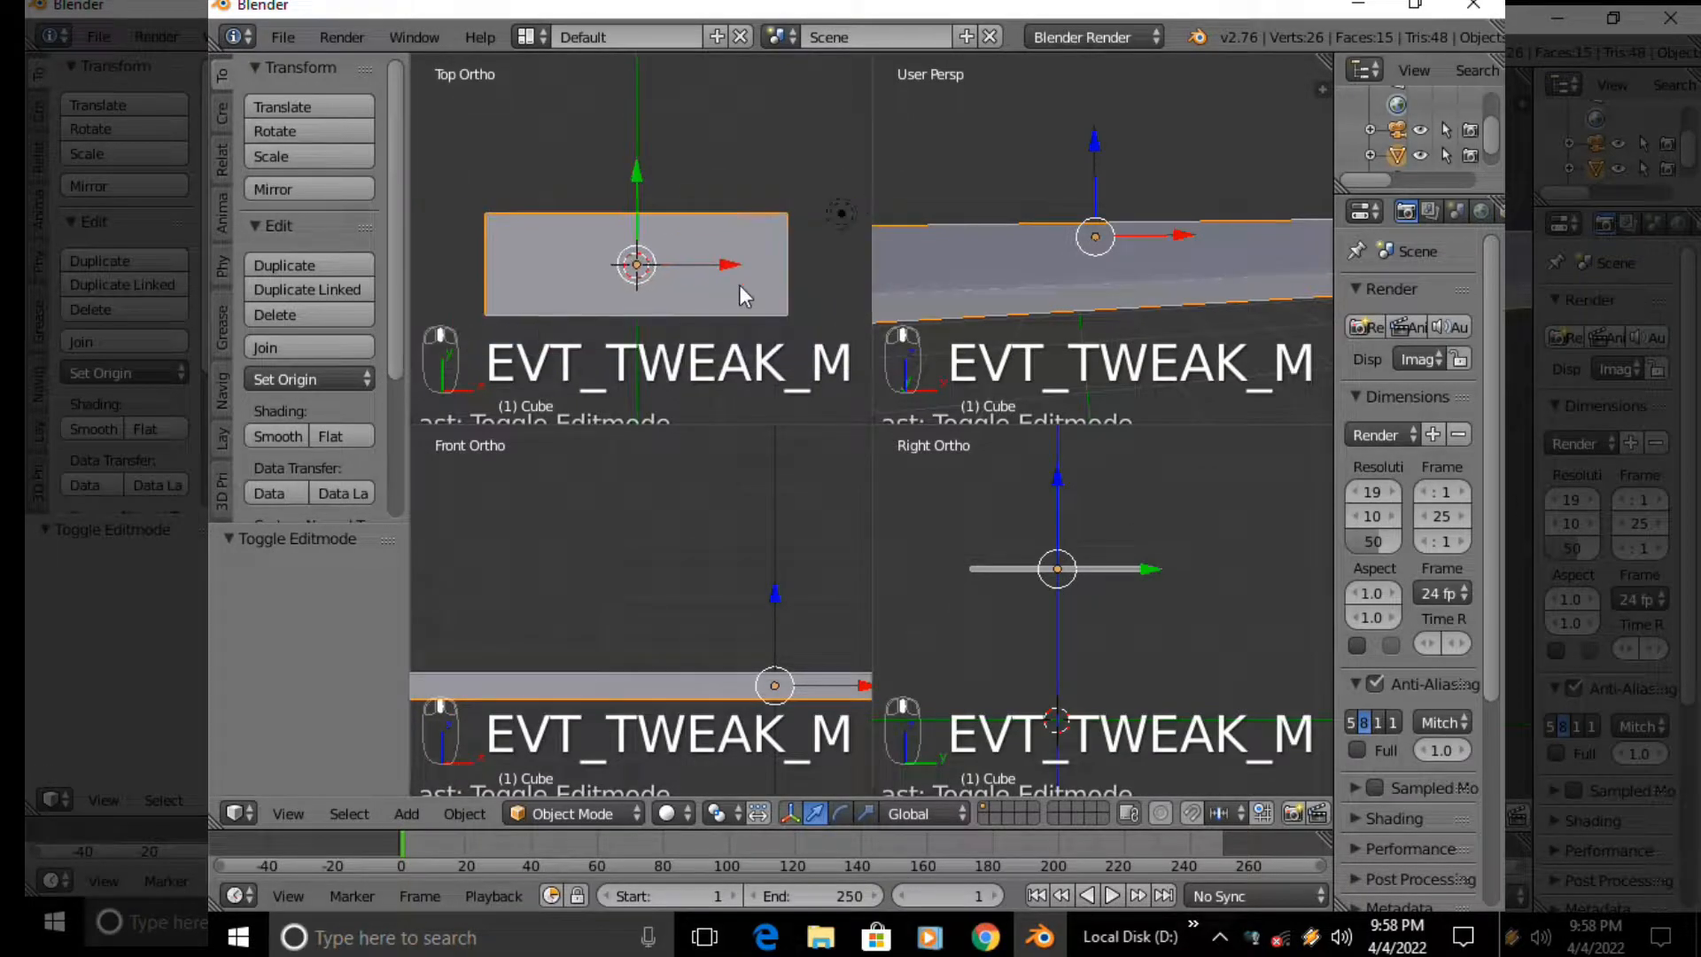
scroll(1160, 567, up, 10)
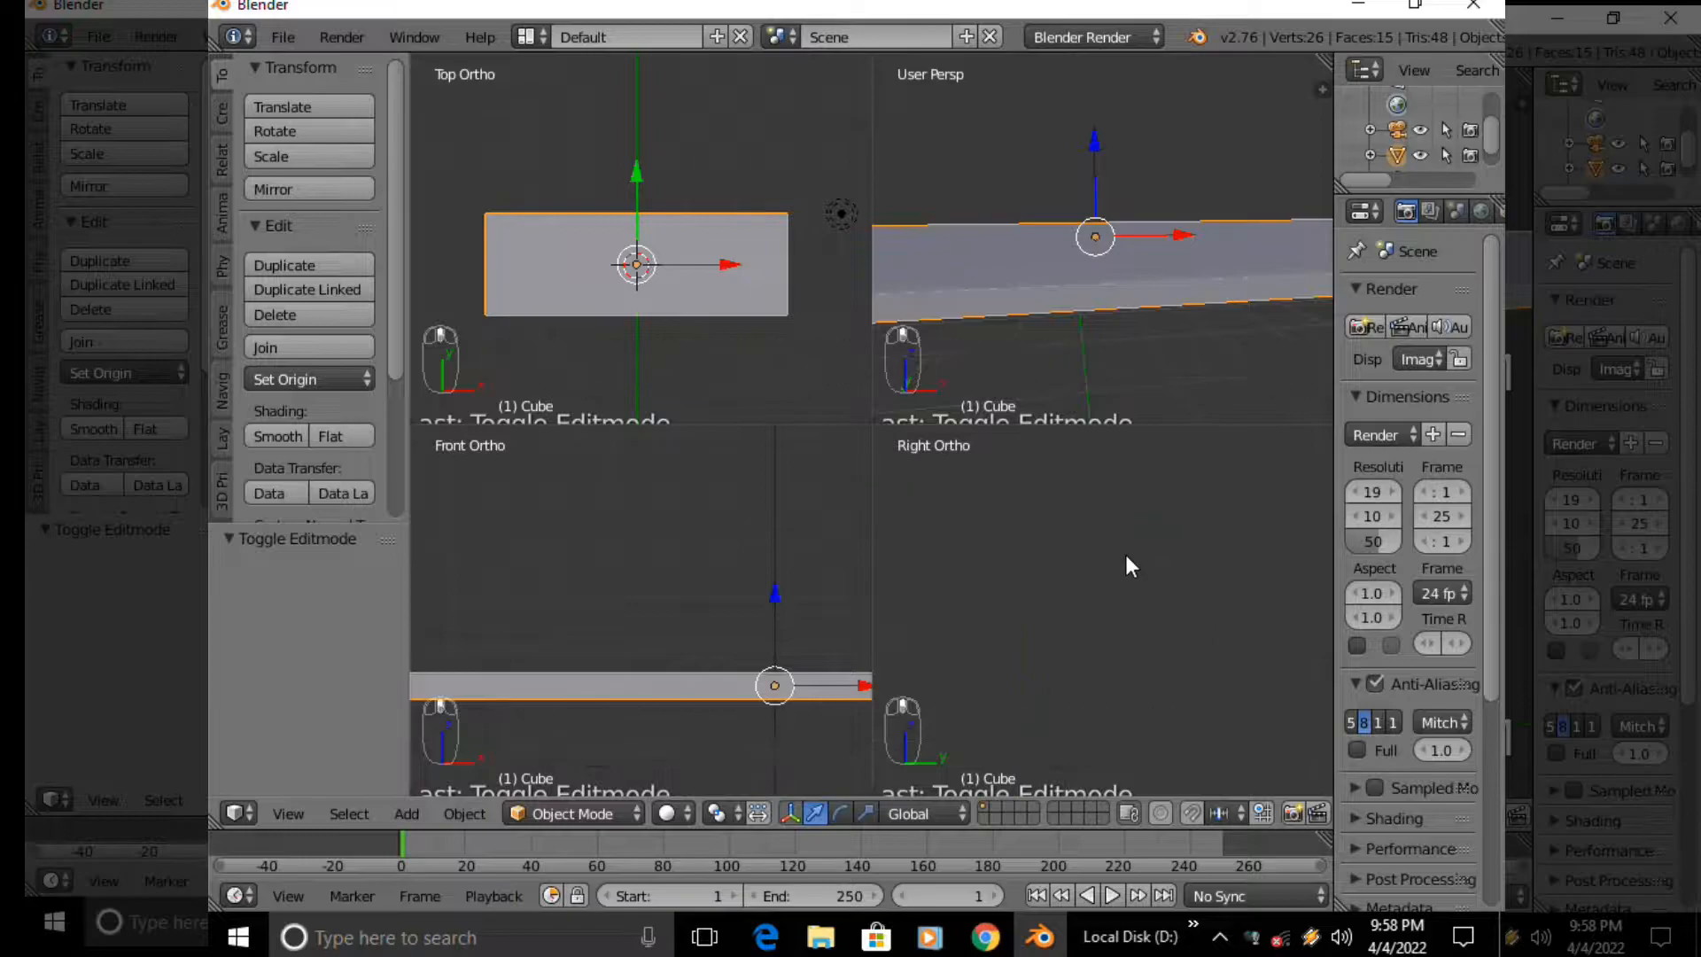
shift+middle_drag(1124, 553, 1189, 684)
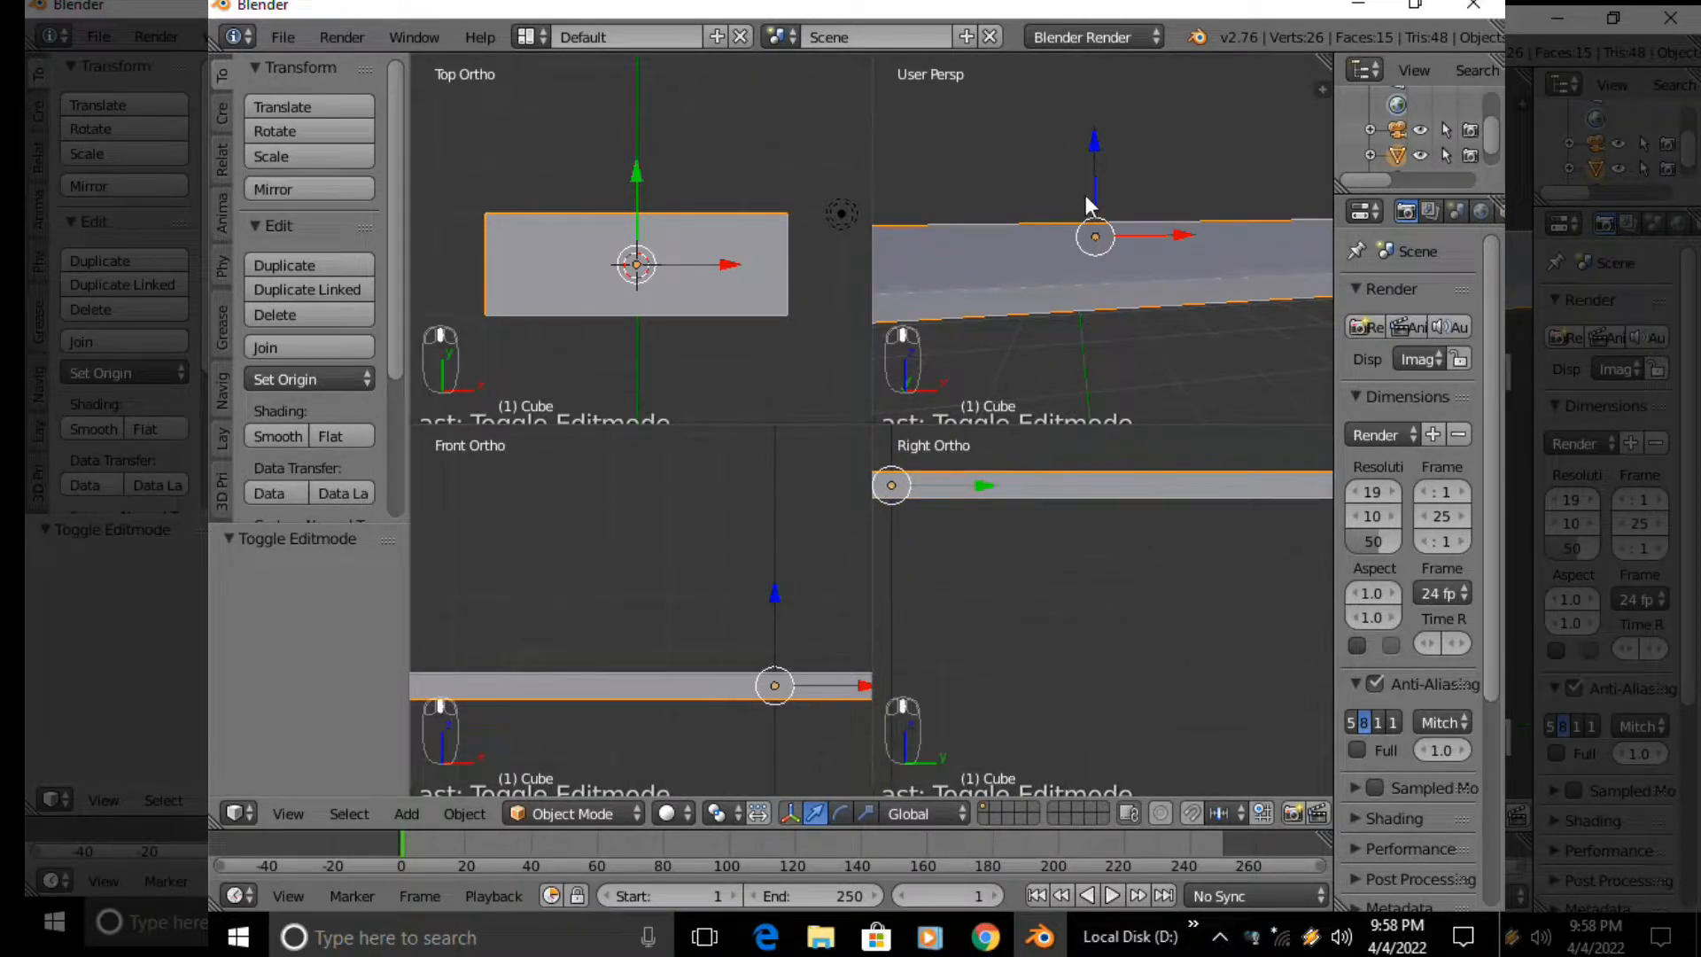
key(KP_1)
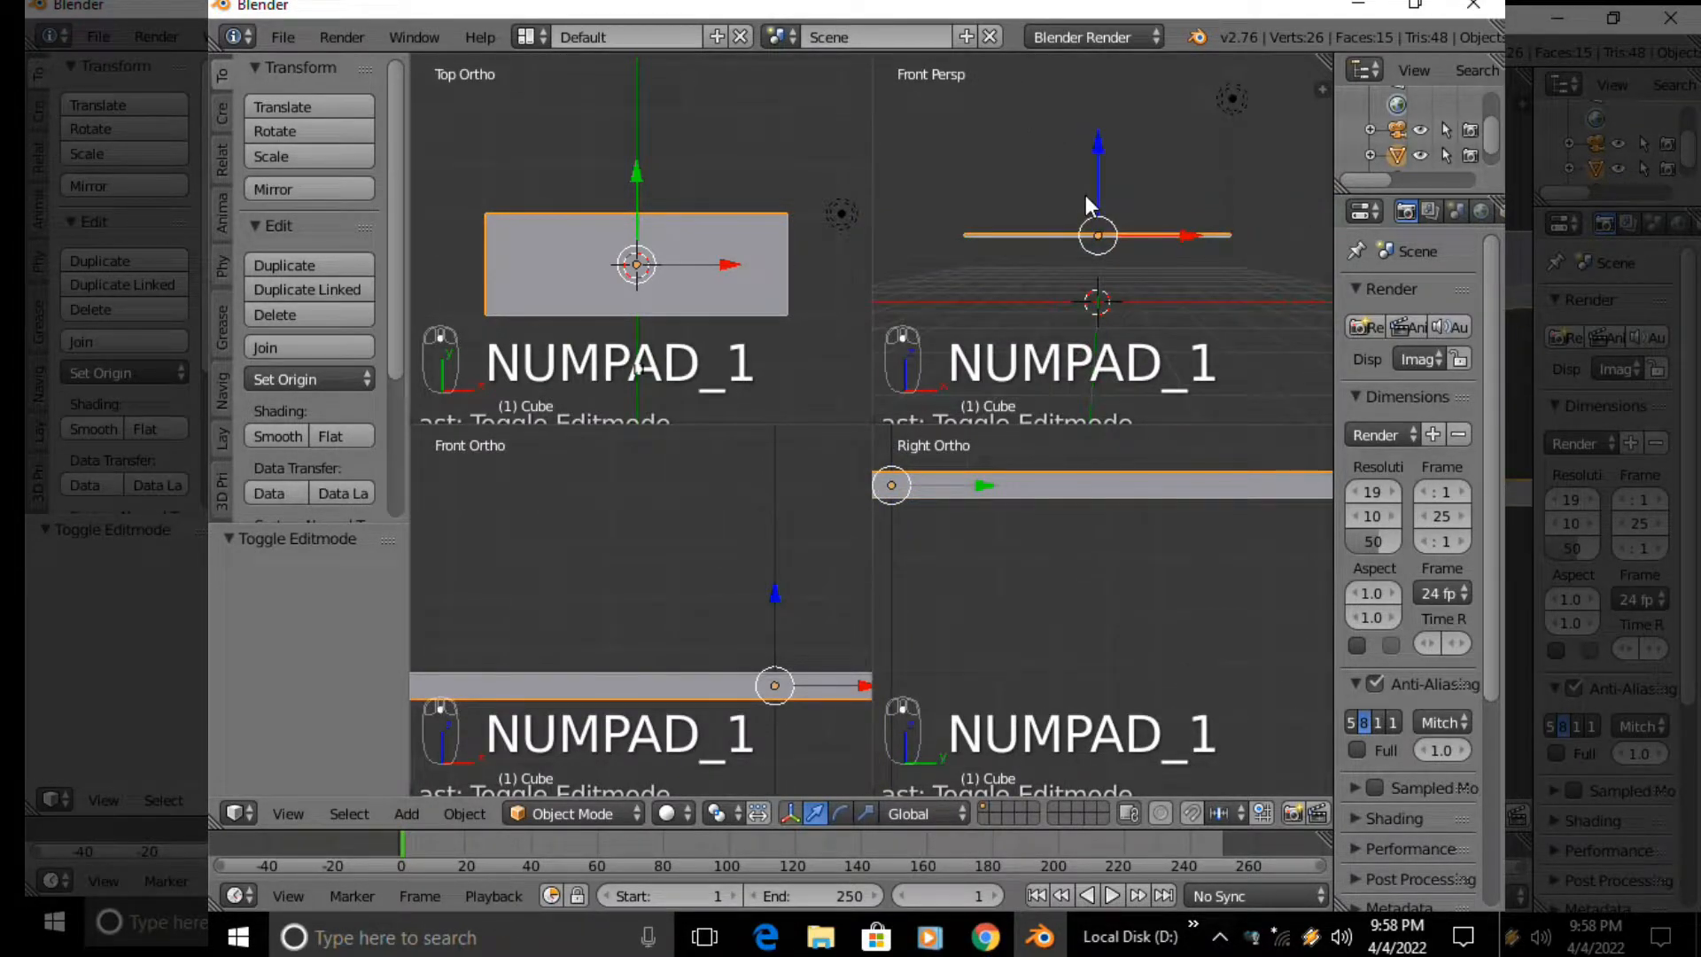
scroll(1086, 195, up, 6)
scroll(1086, 195, down, 2)
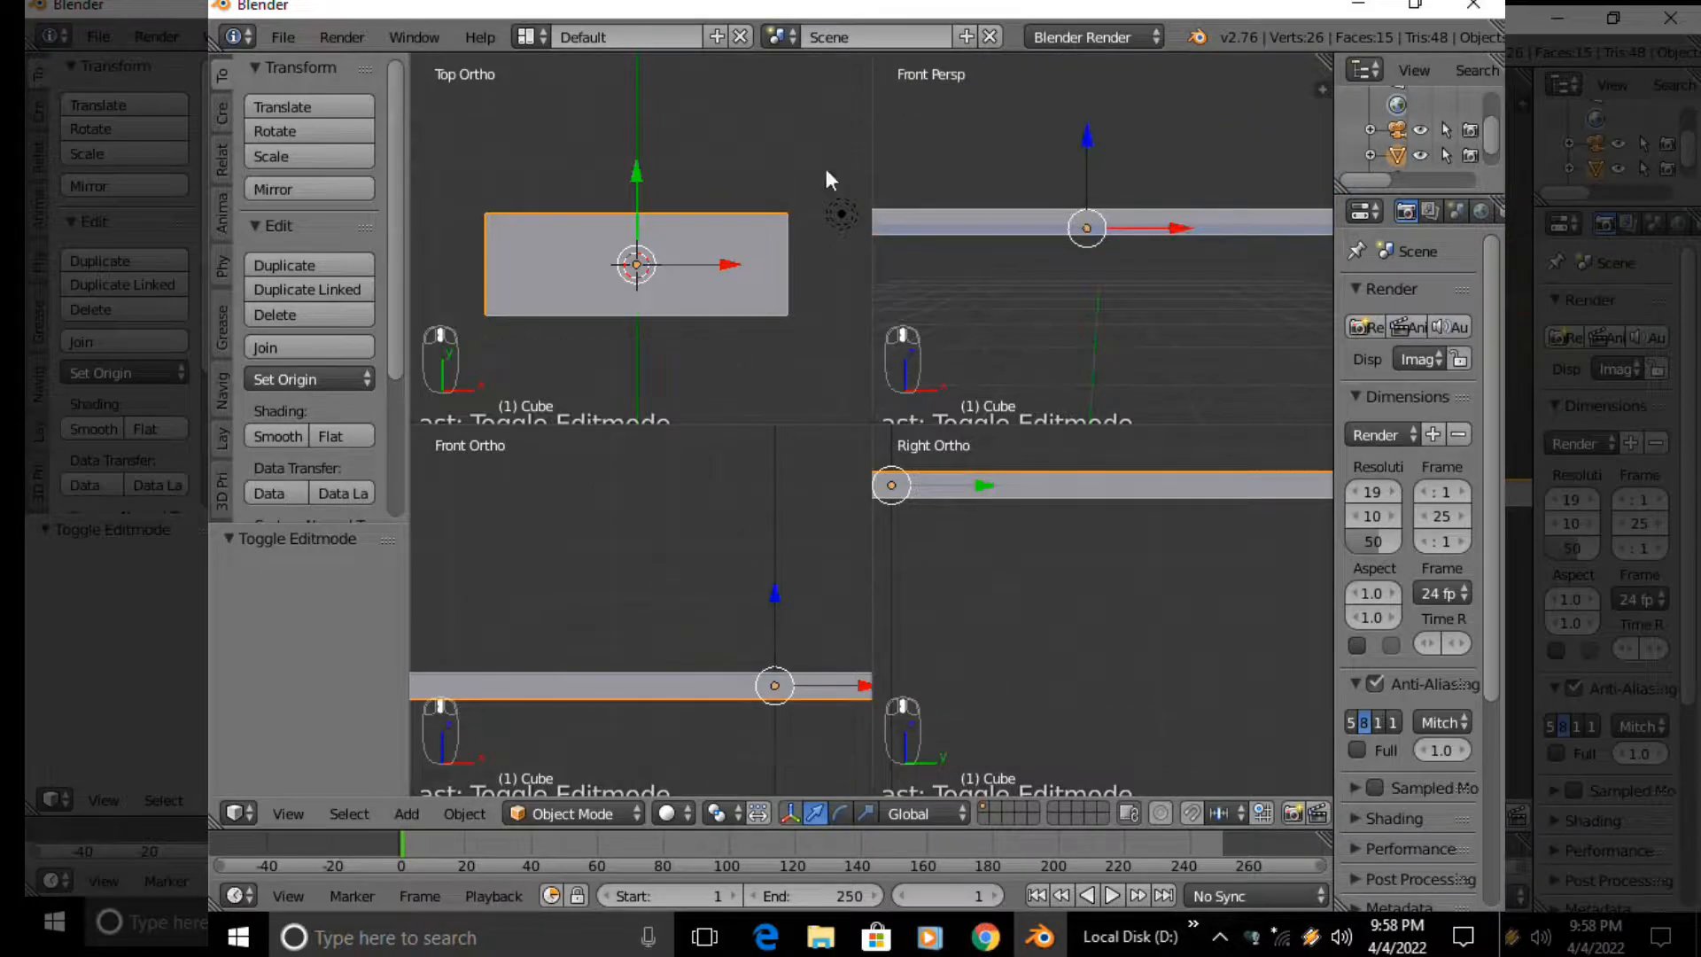
Toggle quad view off to return to a single 3D viewport
key(q)
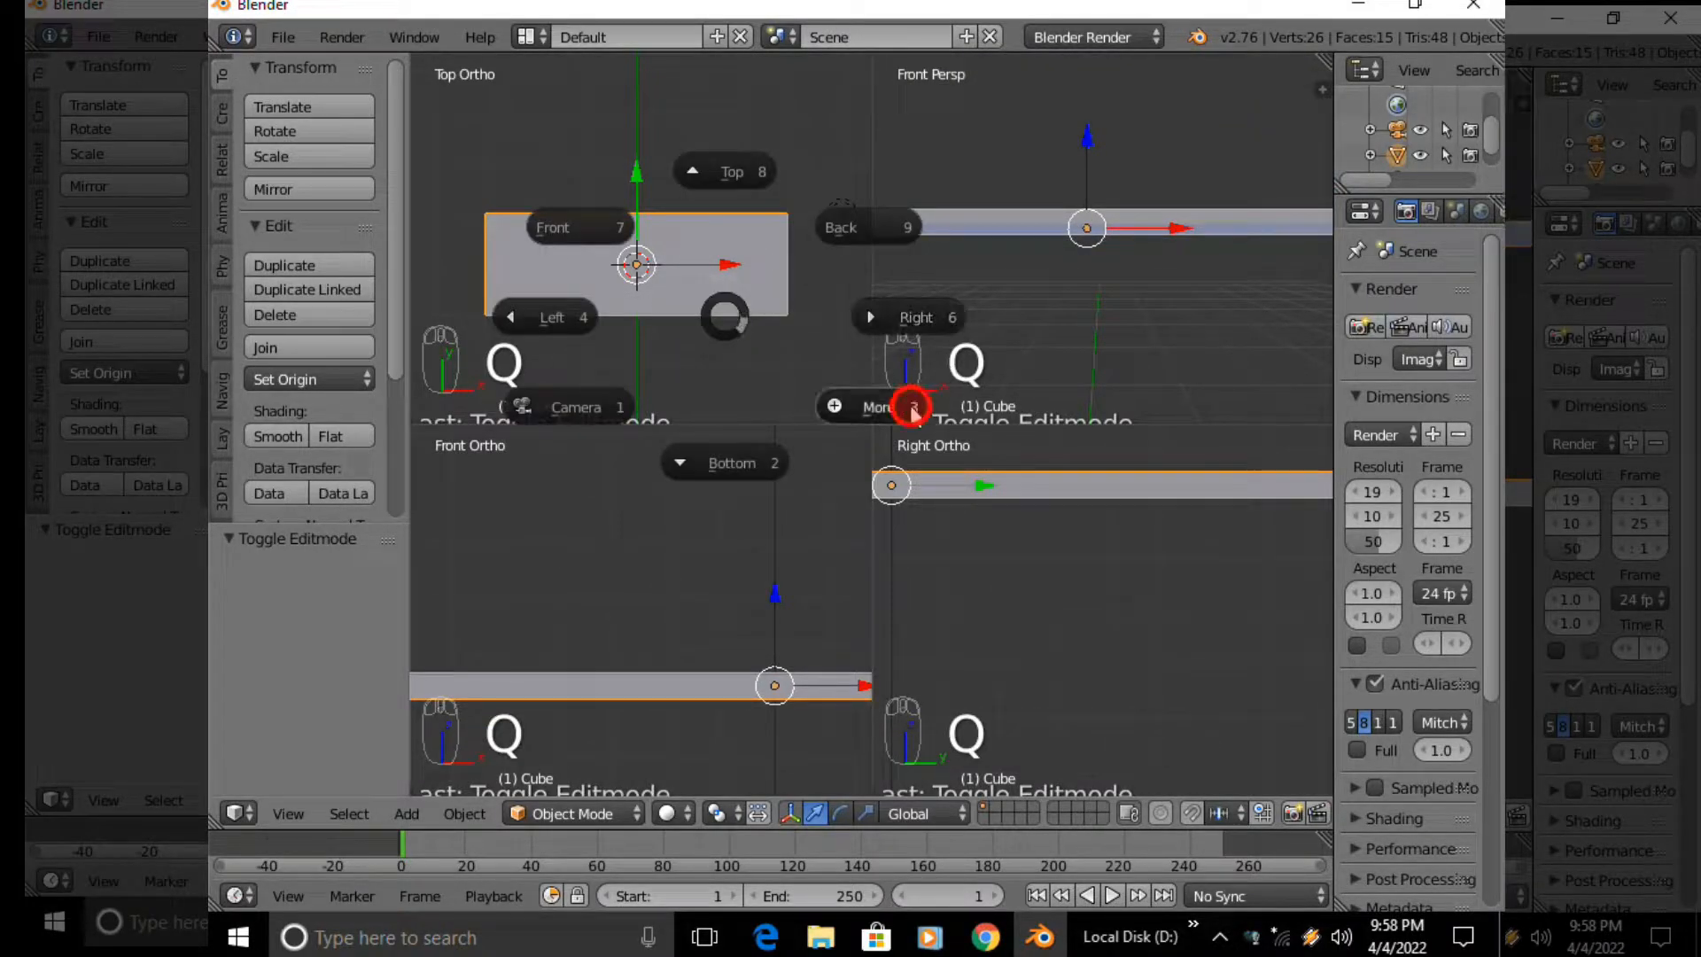
click(912, 410)
click(1028, 330)
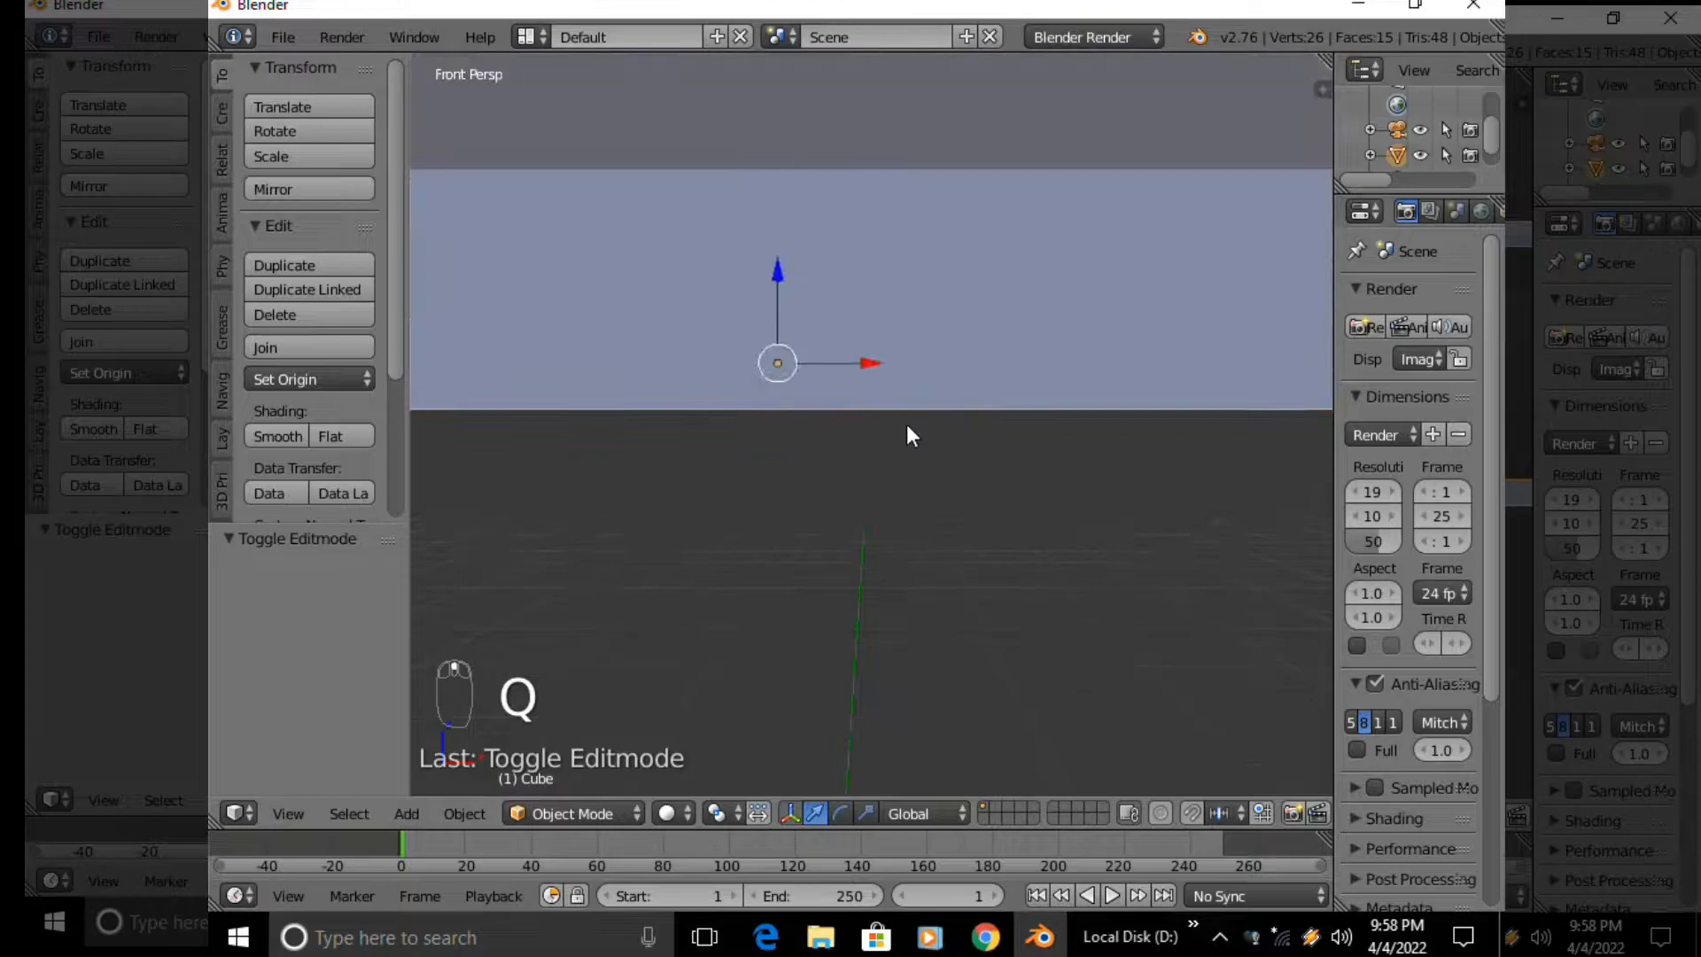
Put the slab into Edit Mode and bevel its upper back long edge by about 0.074 with 12 segments
mouse_move(909, 434)
middle_down()
mouse_move(908, 493)
mouse_move(577, 568)
mouse_move(1292, 509)
mouse_move(859, 509)
mouse_move(980, 497)
mouse_move(912, 449)
middle_up()
key(Tab)
middle_drag(994, 490, 1033, 437)
right_click(1018, 429)
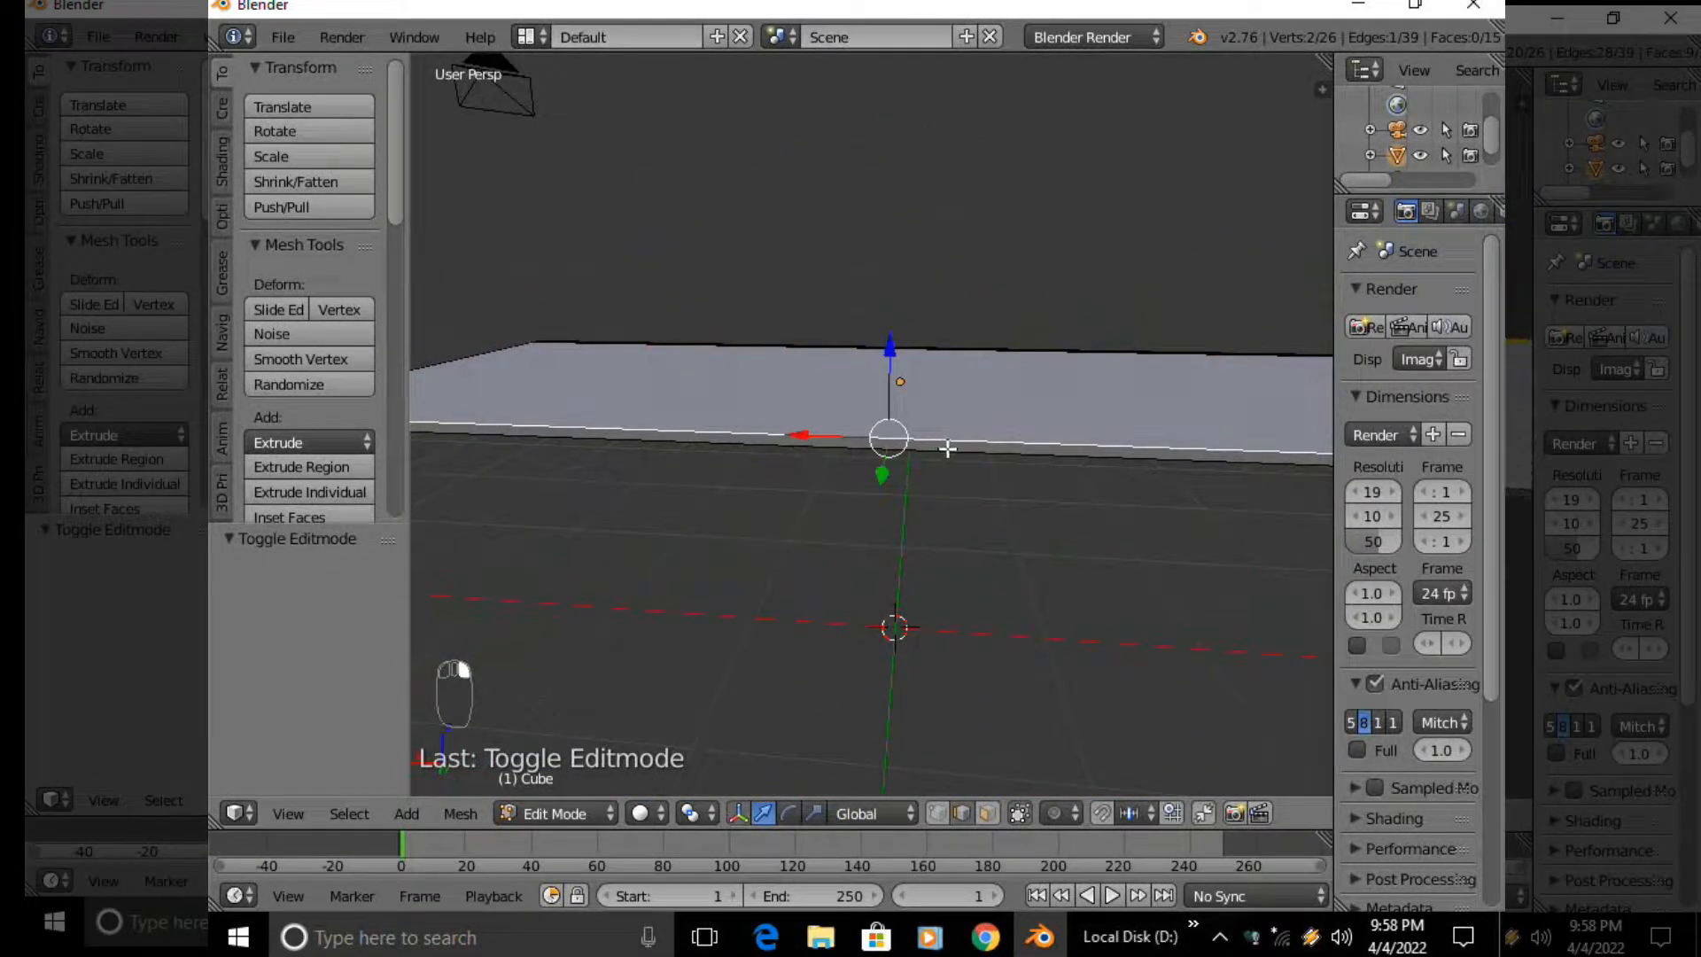
key(ctrl+b)
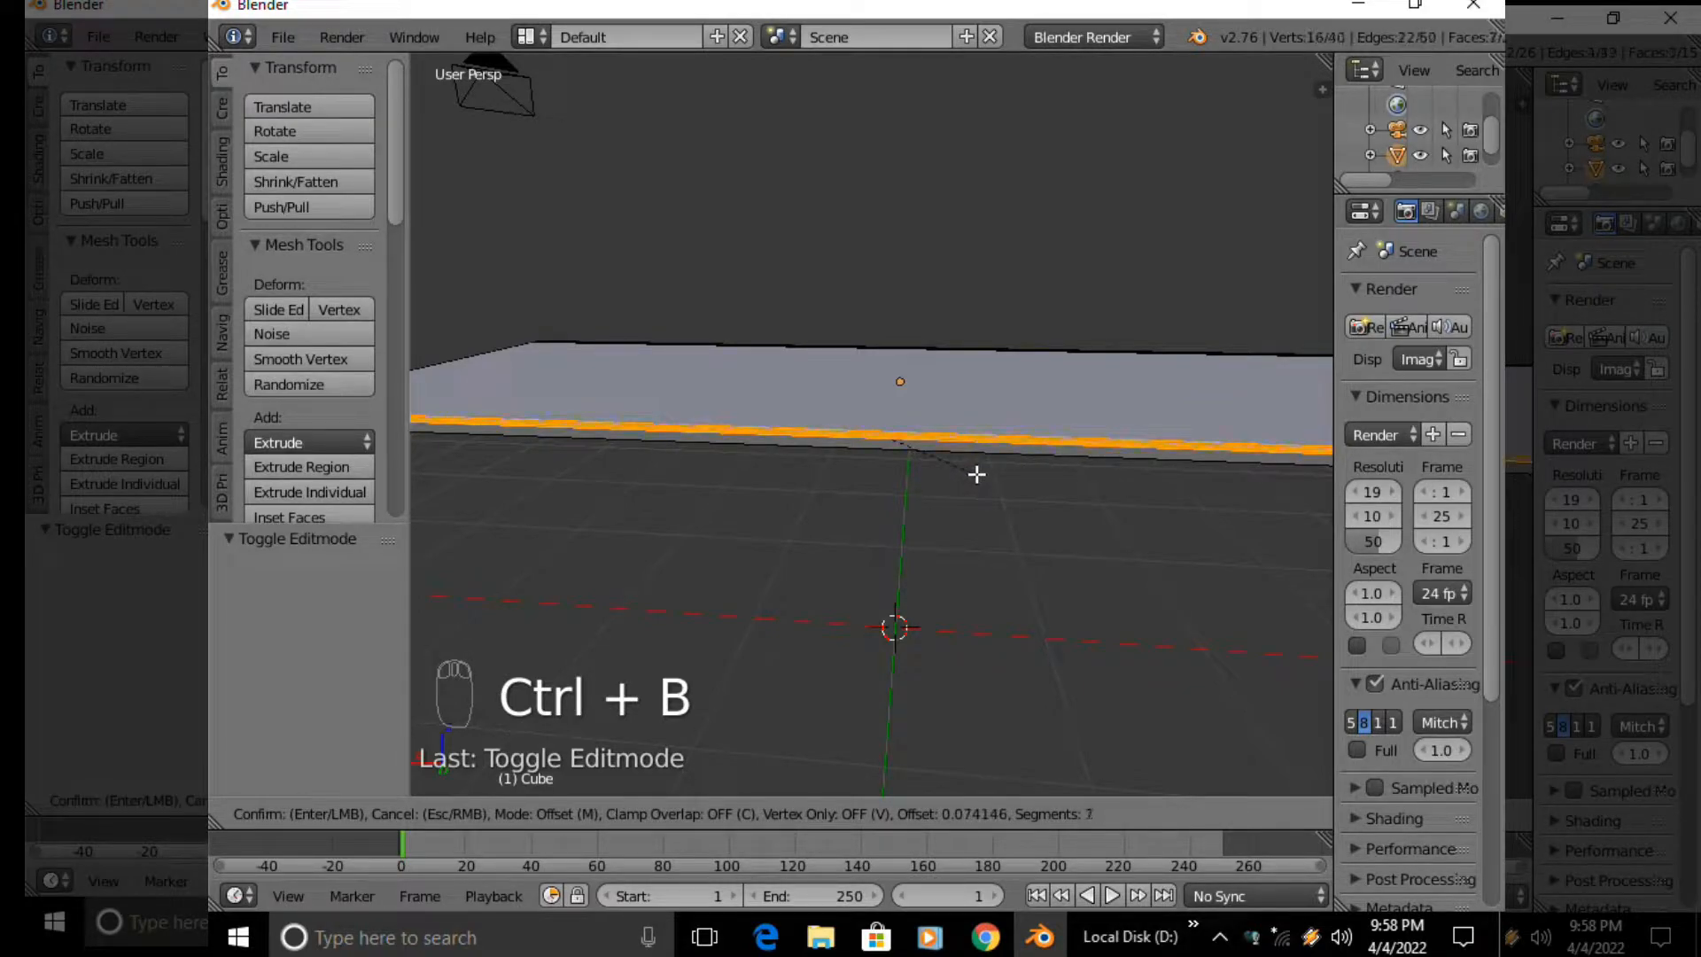
click(976, 475)
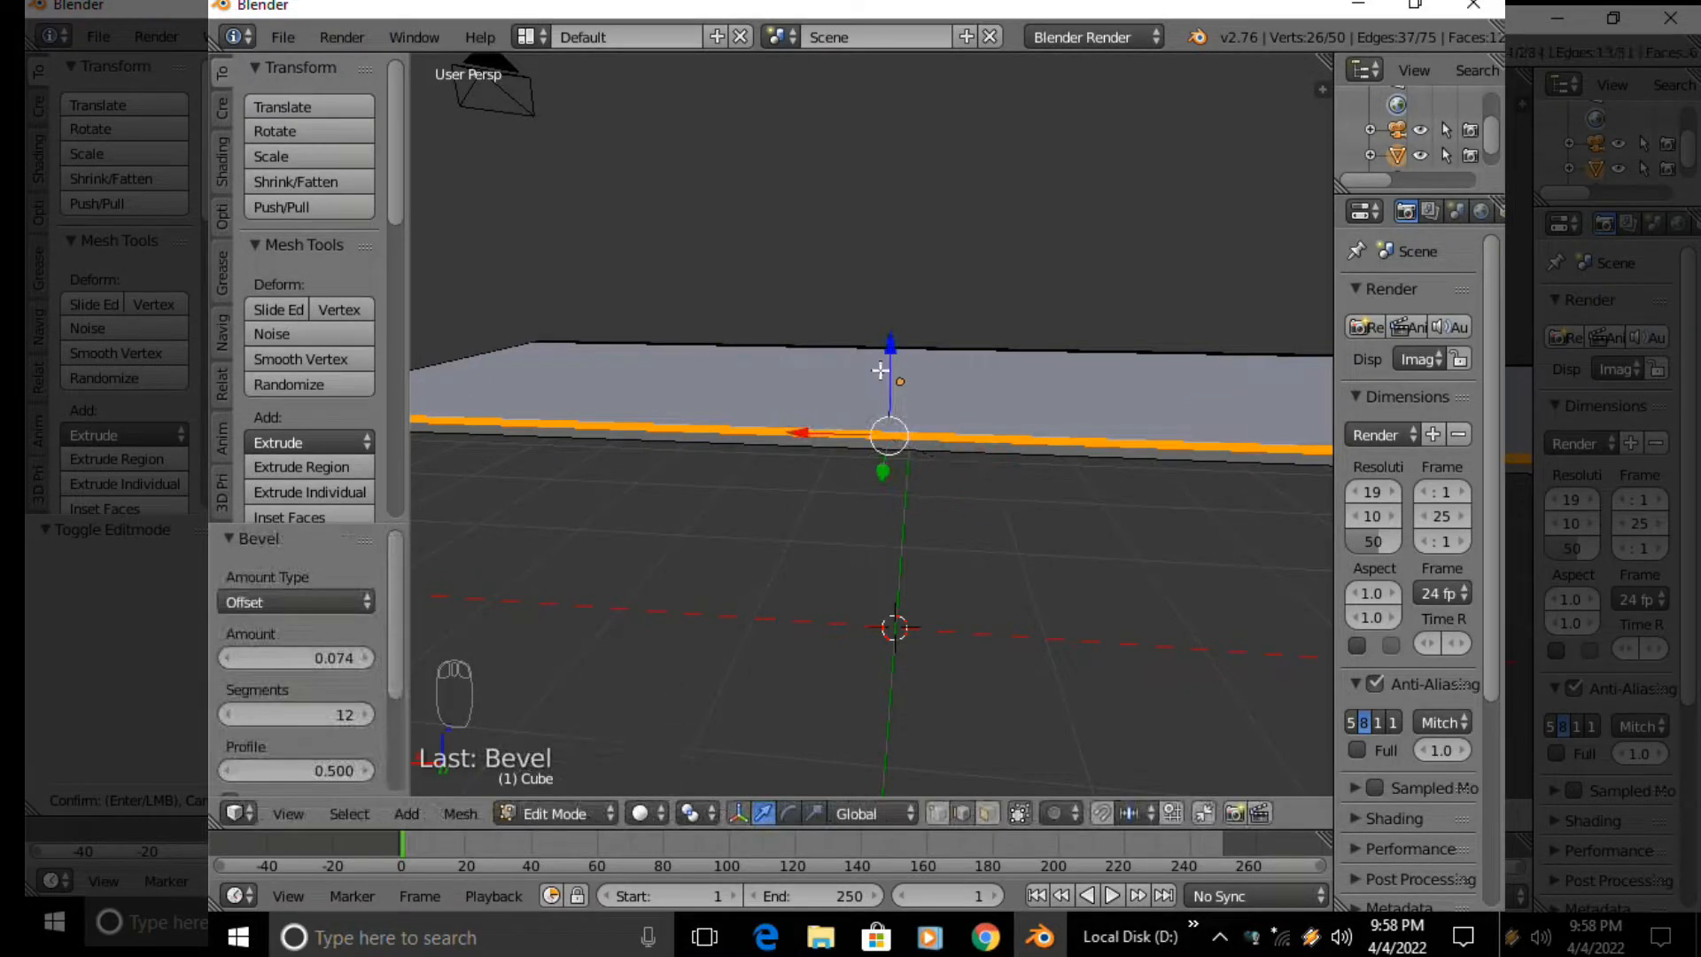
Apply Shade Smooth to the back bevel and inspect it up close in Object Mode
key(w)
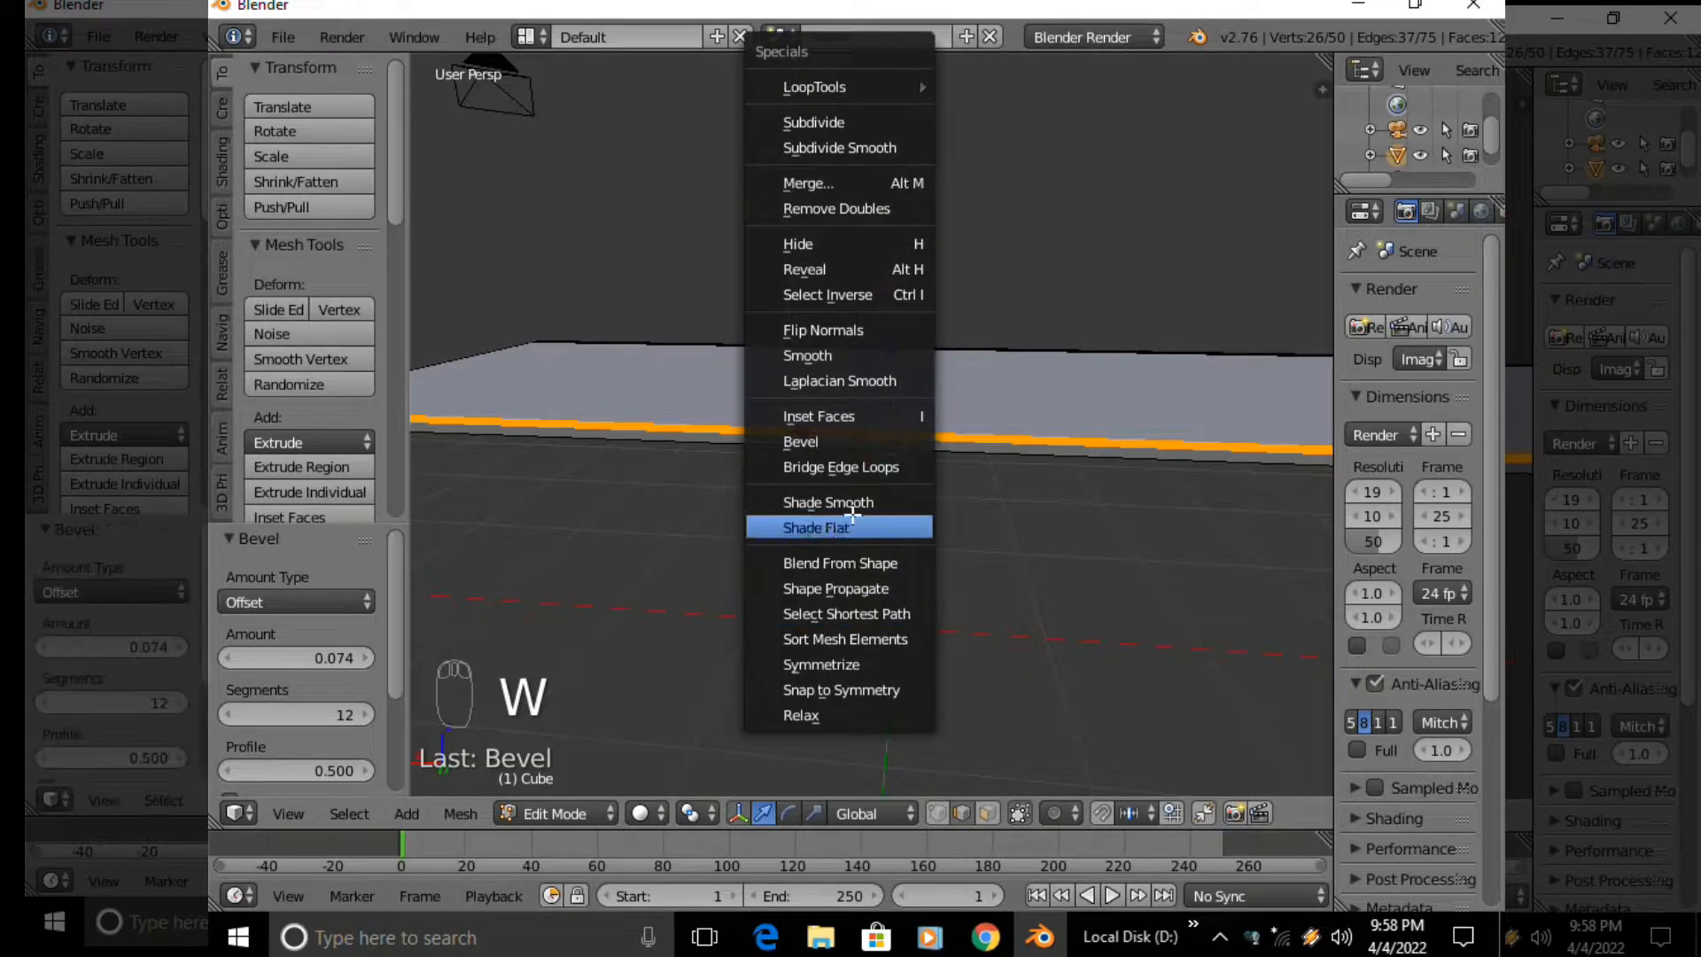
click(854, 503)
key(Tab)
click(753, 391)
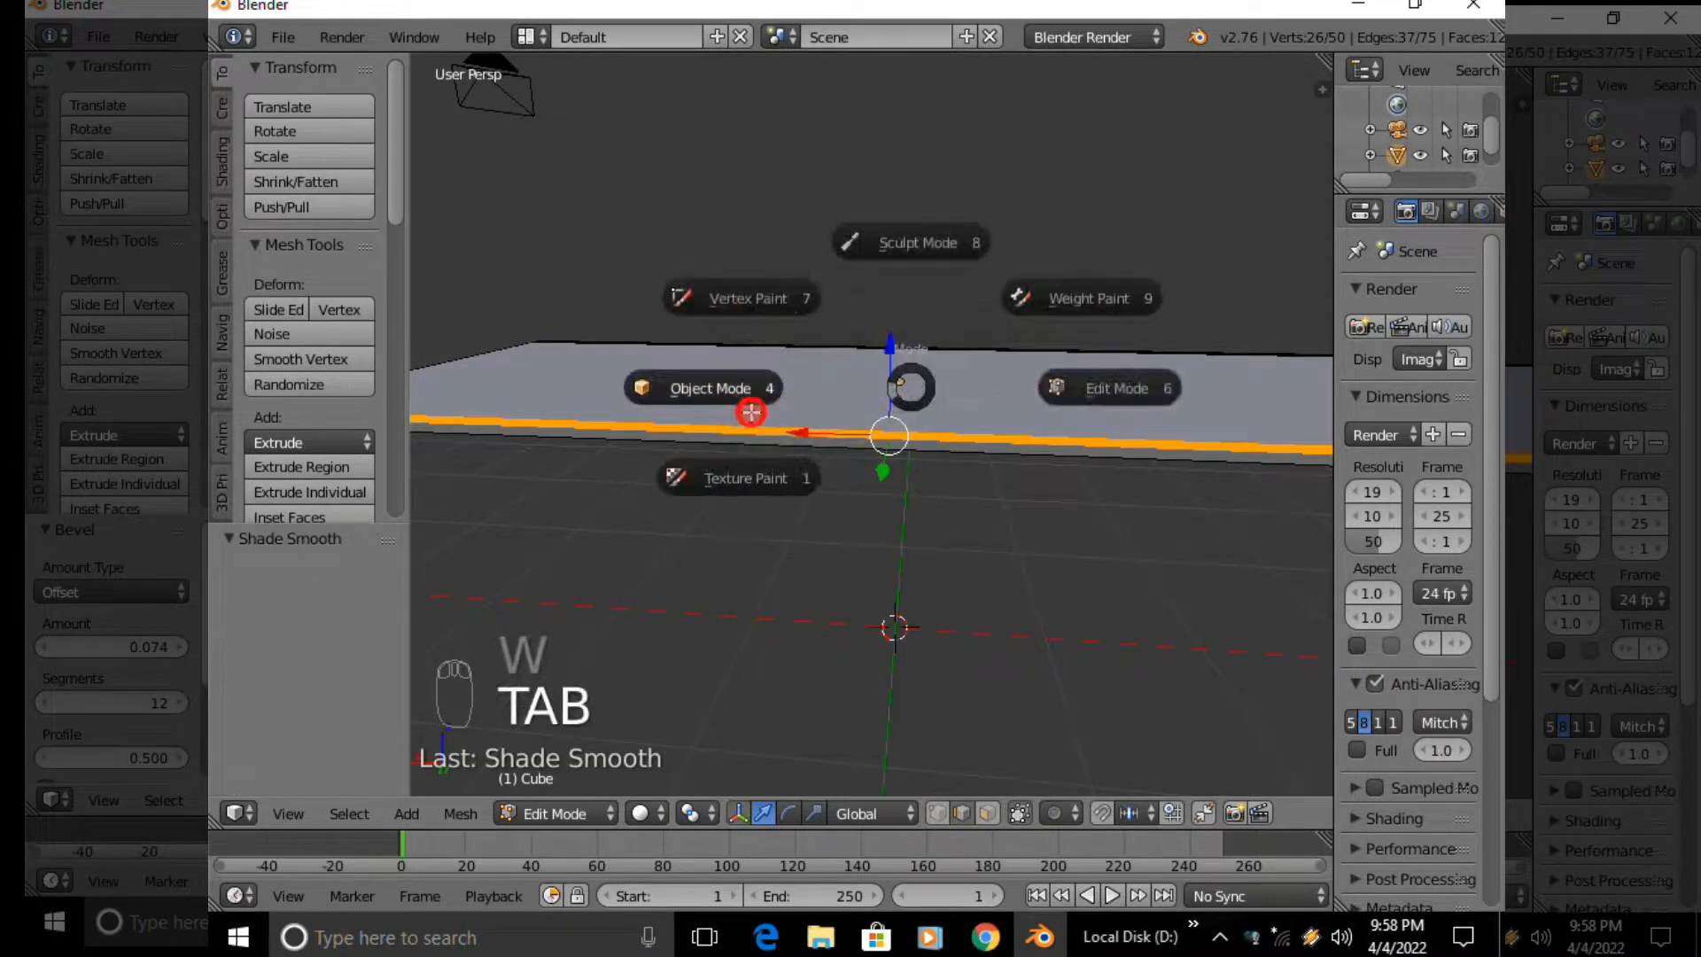
scroll(762, 409, up, 3)
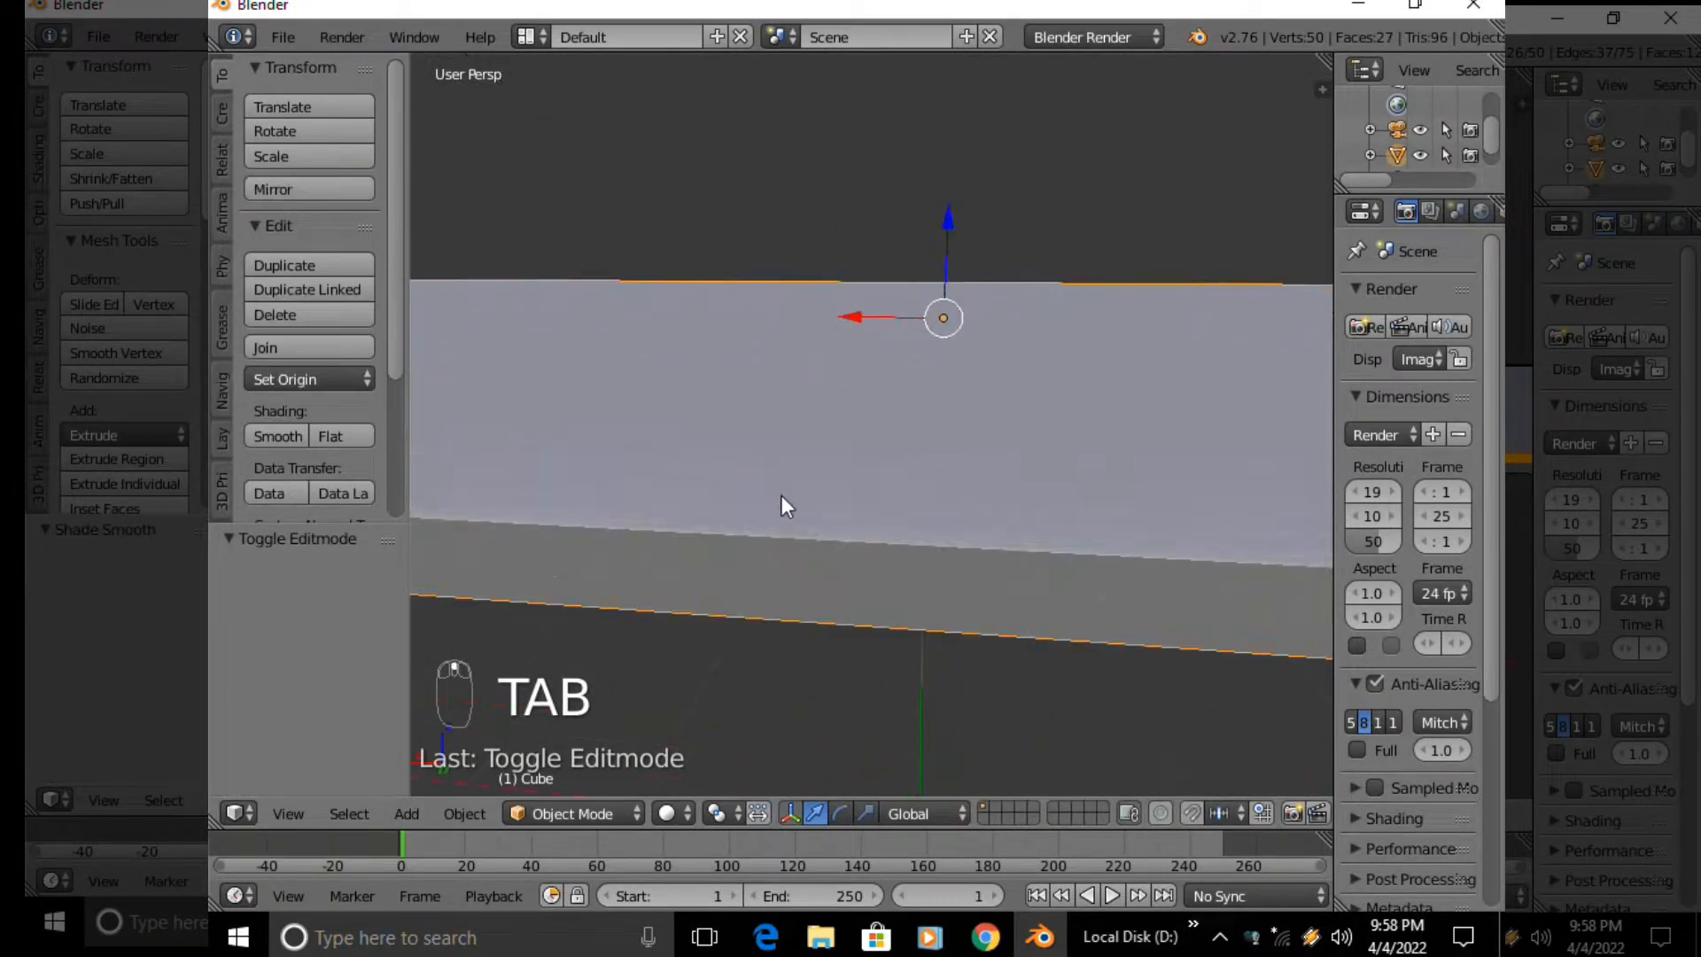
scroll(770, 549, up, 4)
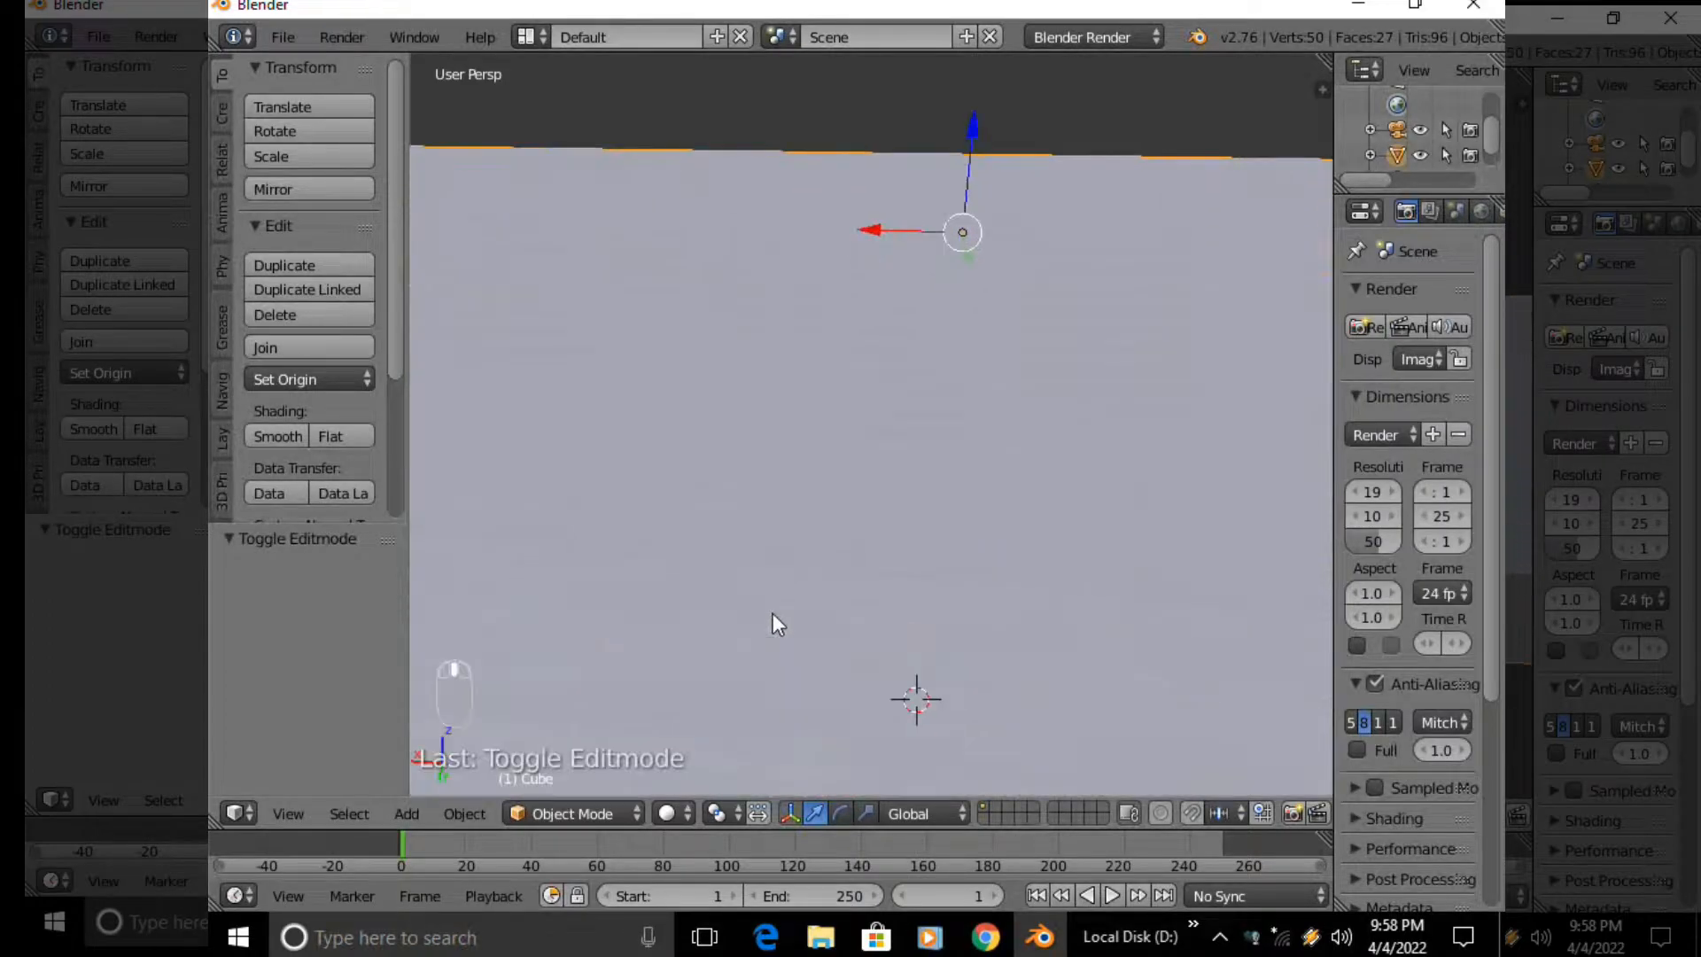
scroll(749, 704, down, 1)
Return the slab to Edit Mode and reapply Shade Smooth to the selected back bevel
key(Tab)
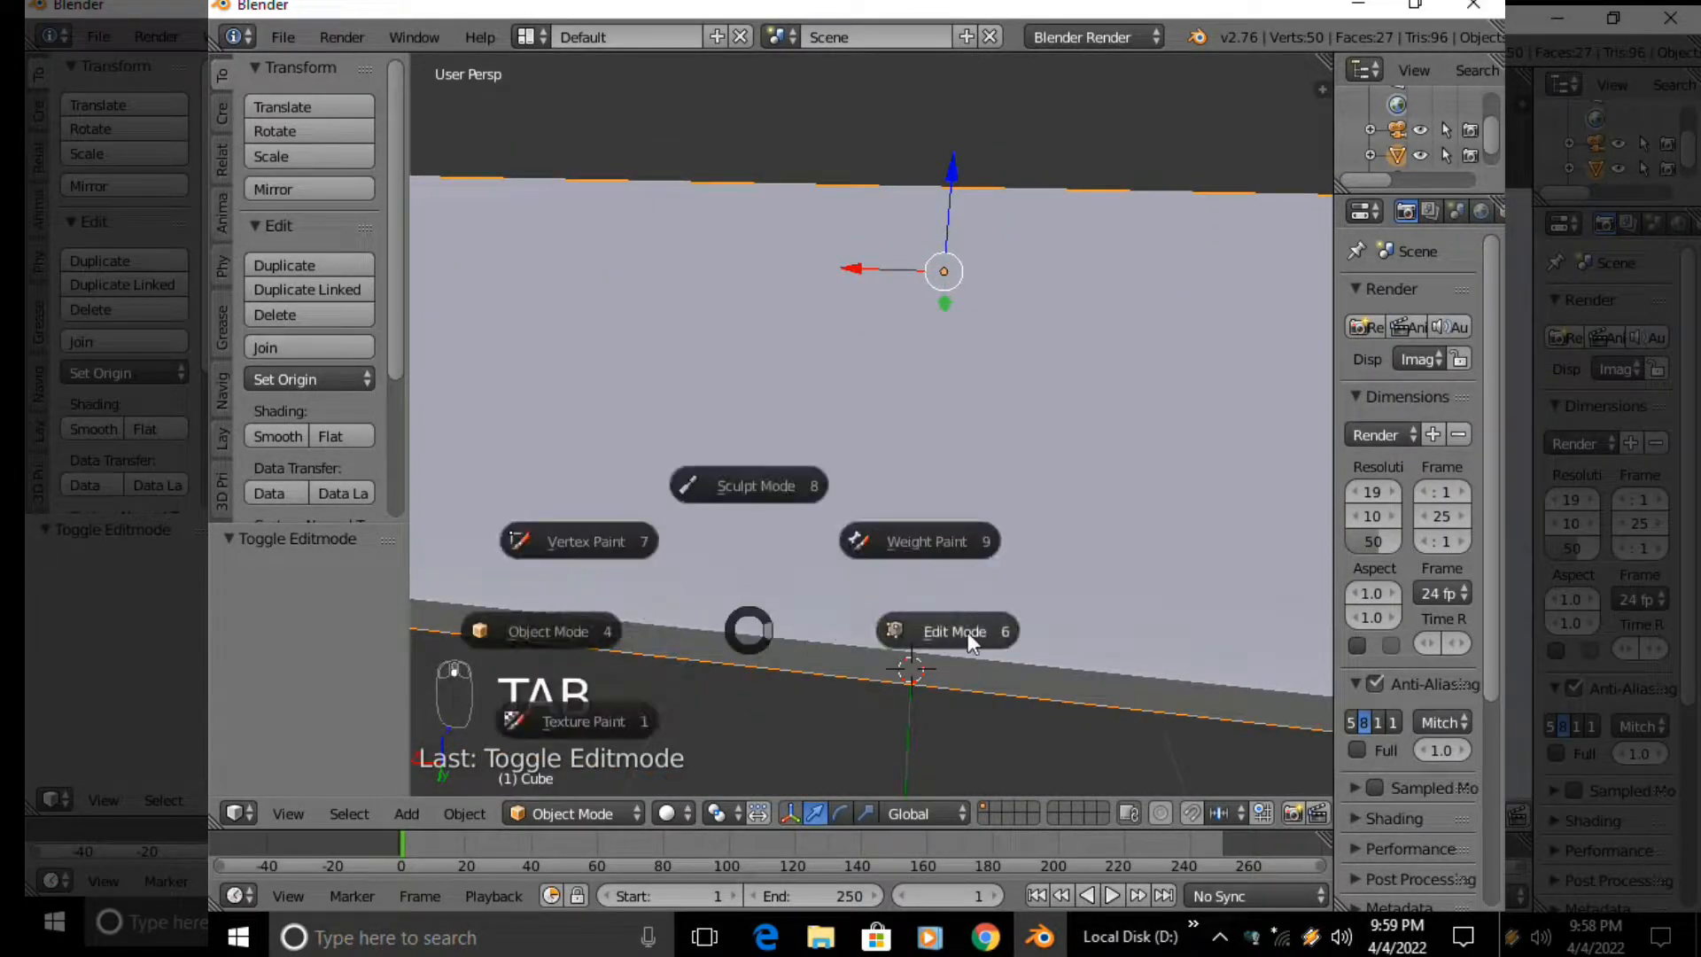
click(939, 629)
scroll(843, 597, down, 2)
scroll(855, 587, down, 1)
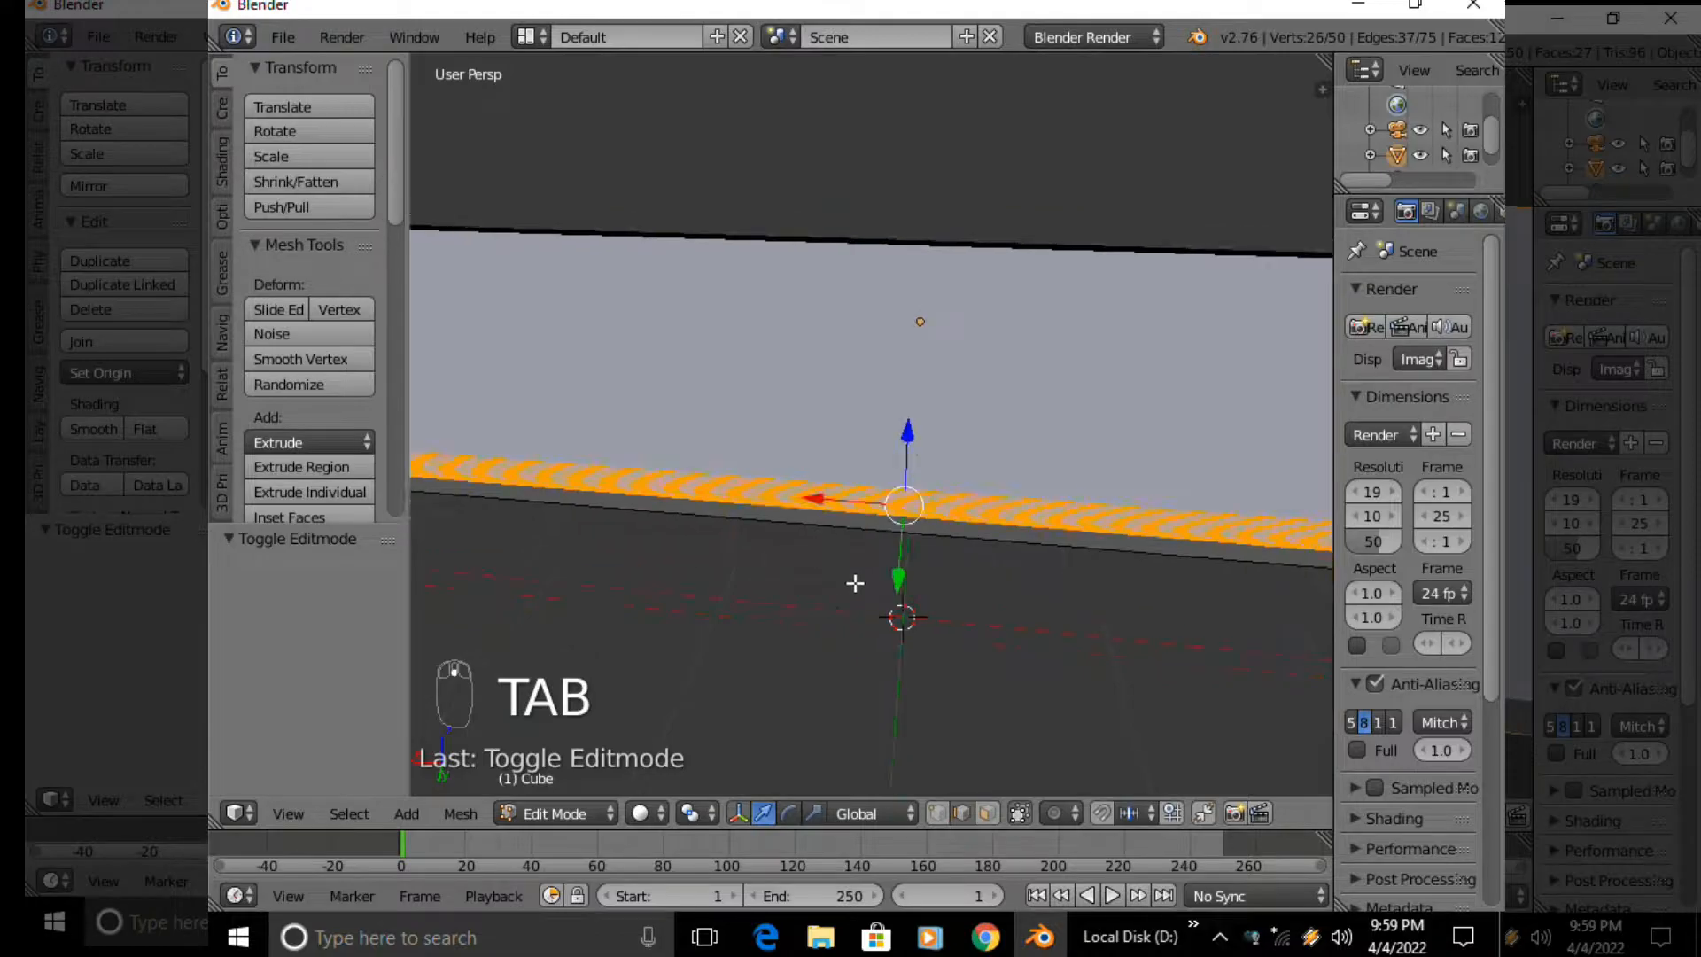
key(w)
click(846, 572)
Try Laplacian Smooth on the selected back bevel and undo it
key(w)
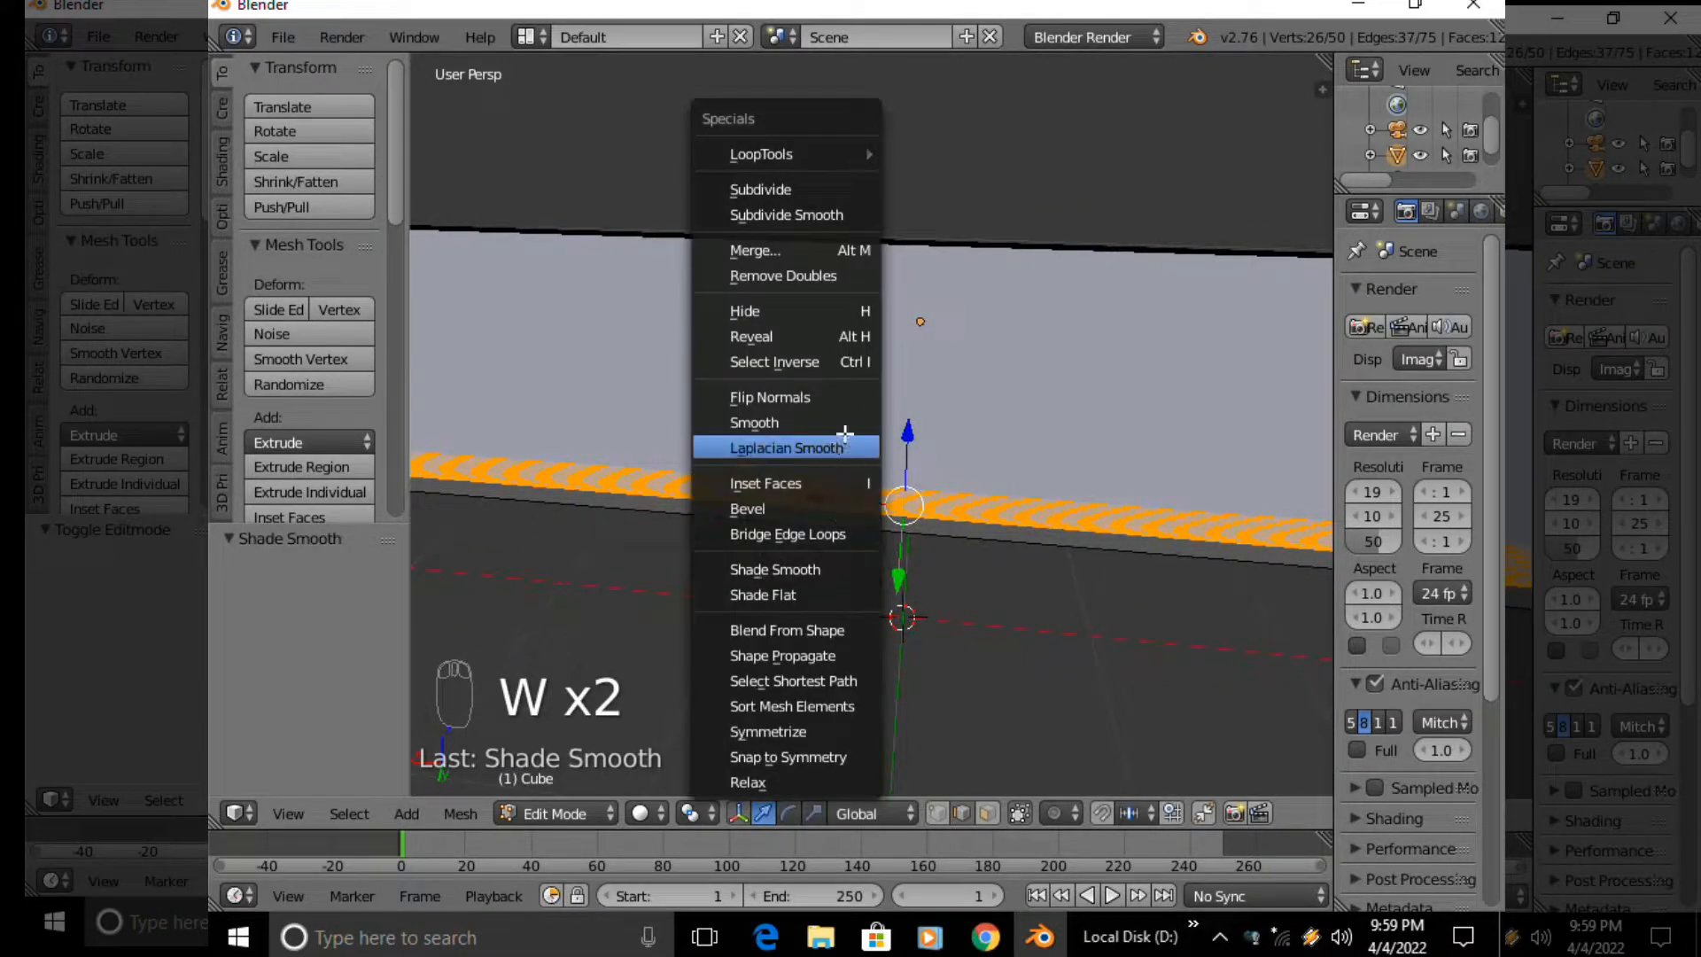
click(843, 448)
key(ctrl+z)
Smooth the back bevel's vertices and inspect the slab in Object Mode
key(w)
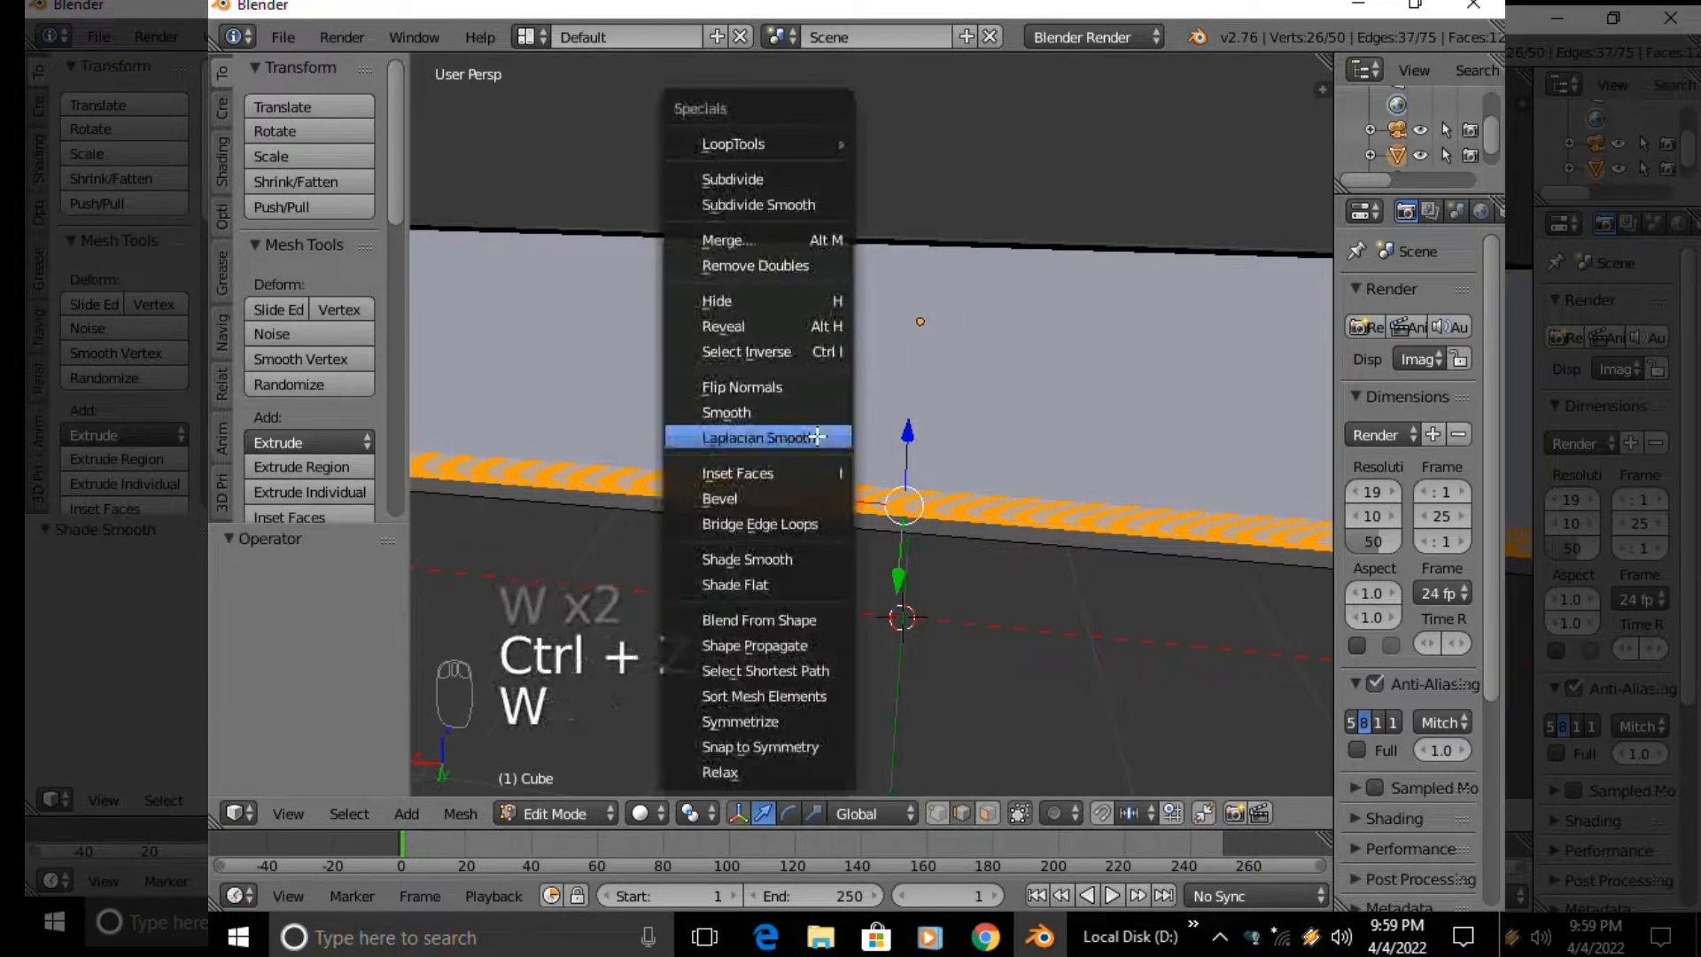
click(826, 403)
middle_drag(825, 387, 868, 454)
key(Tab)
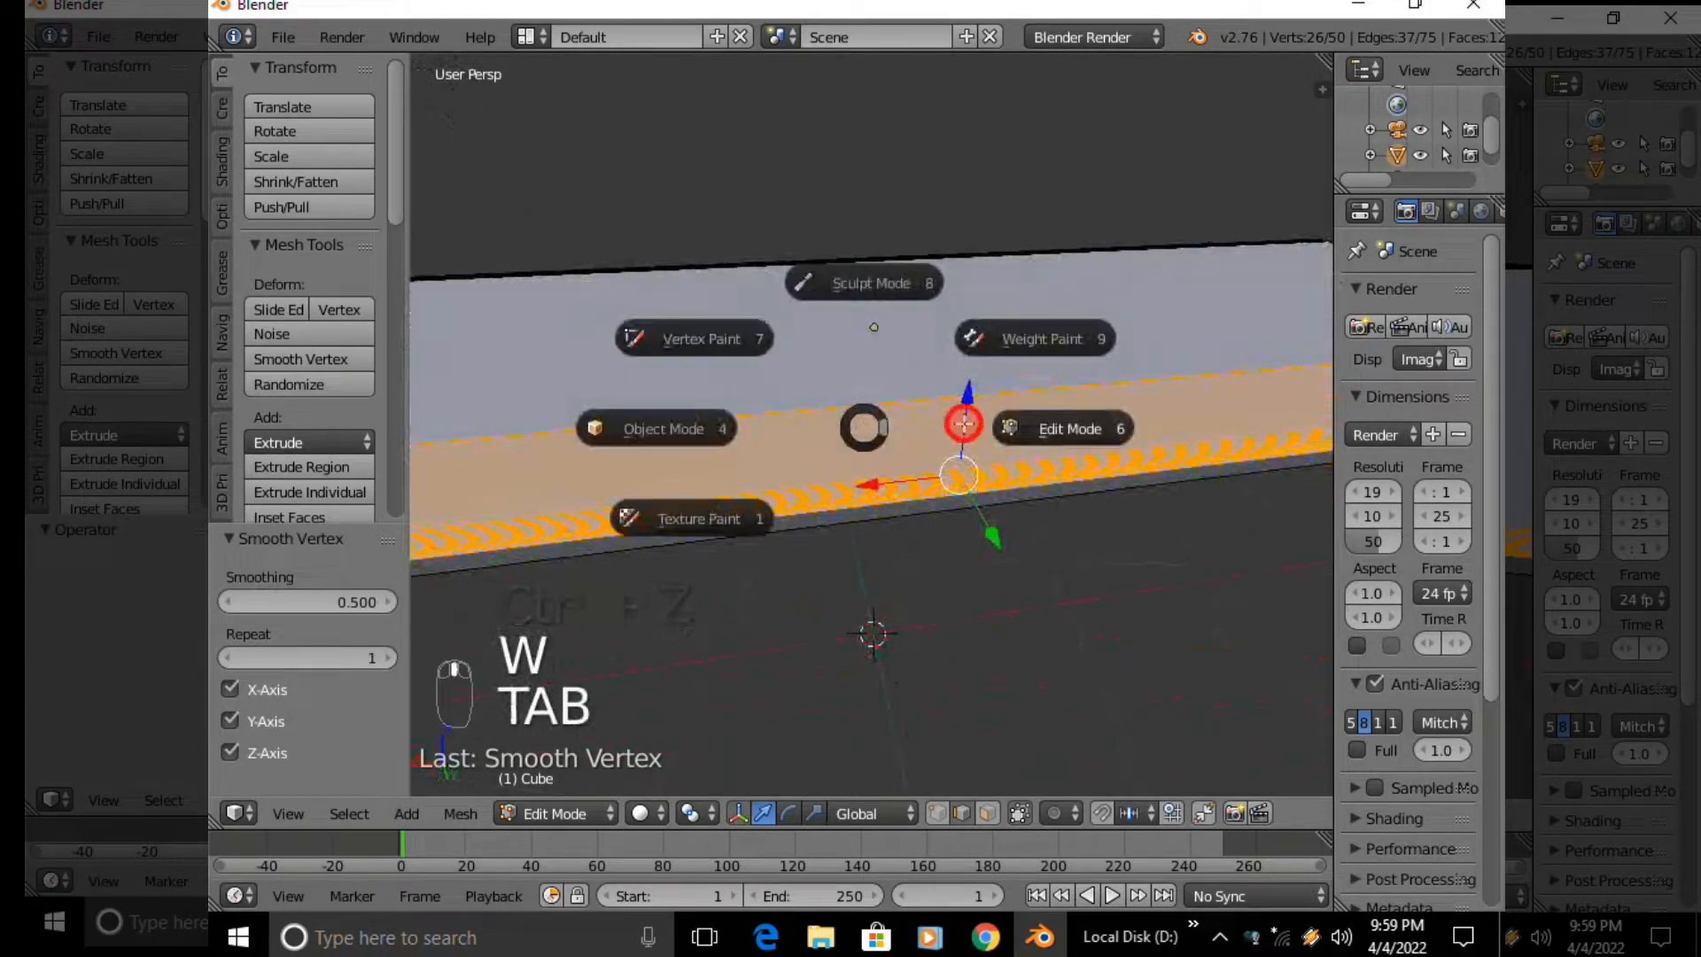
key(z)
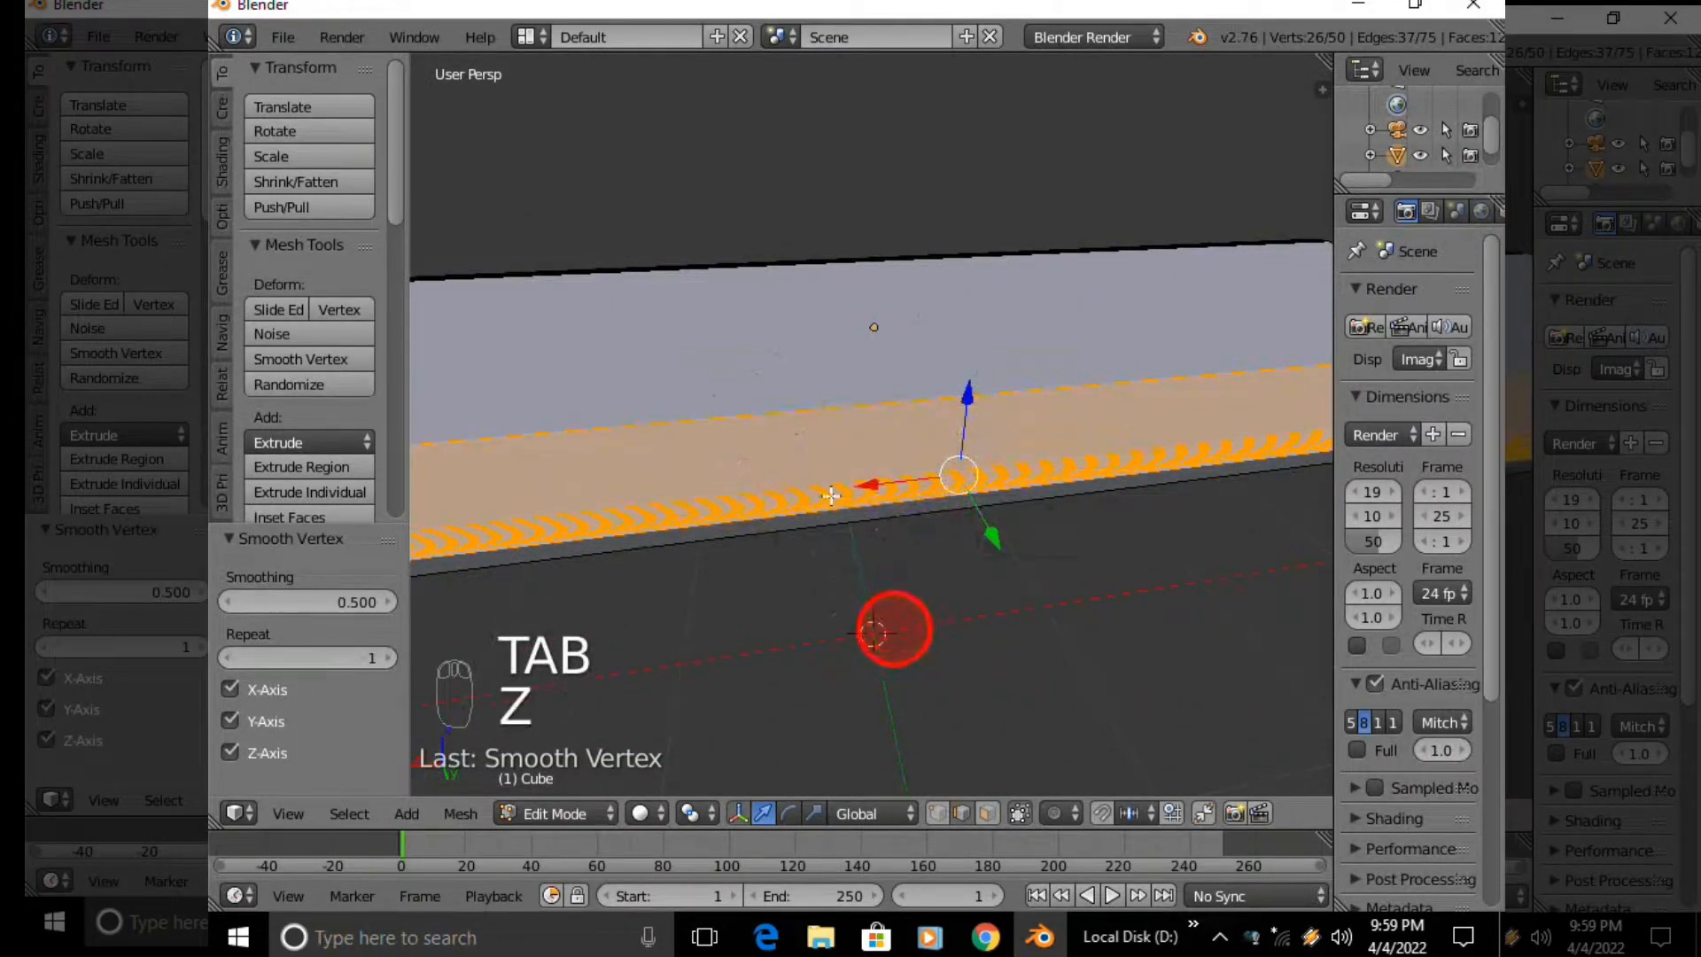
key(Tab)
middle_drag(813, 477, 864, 392)
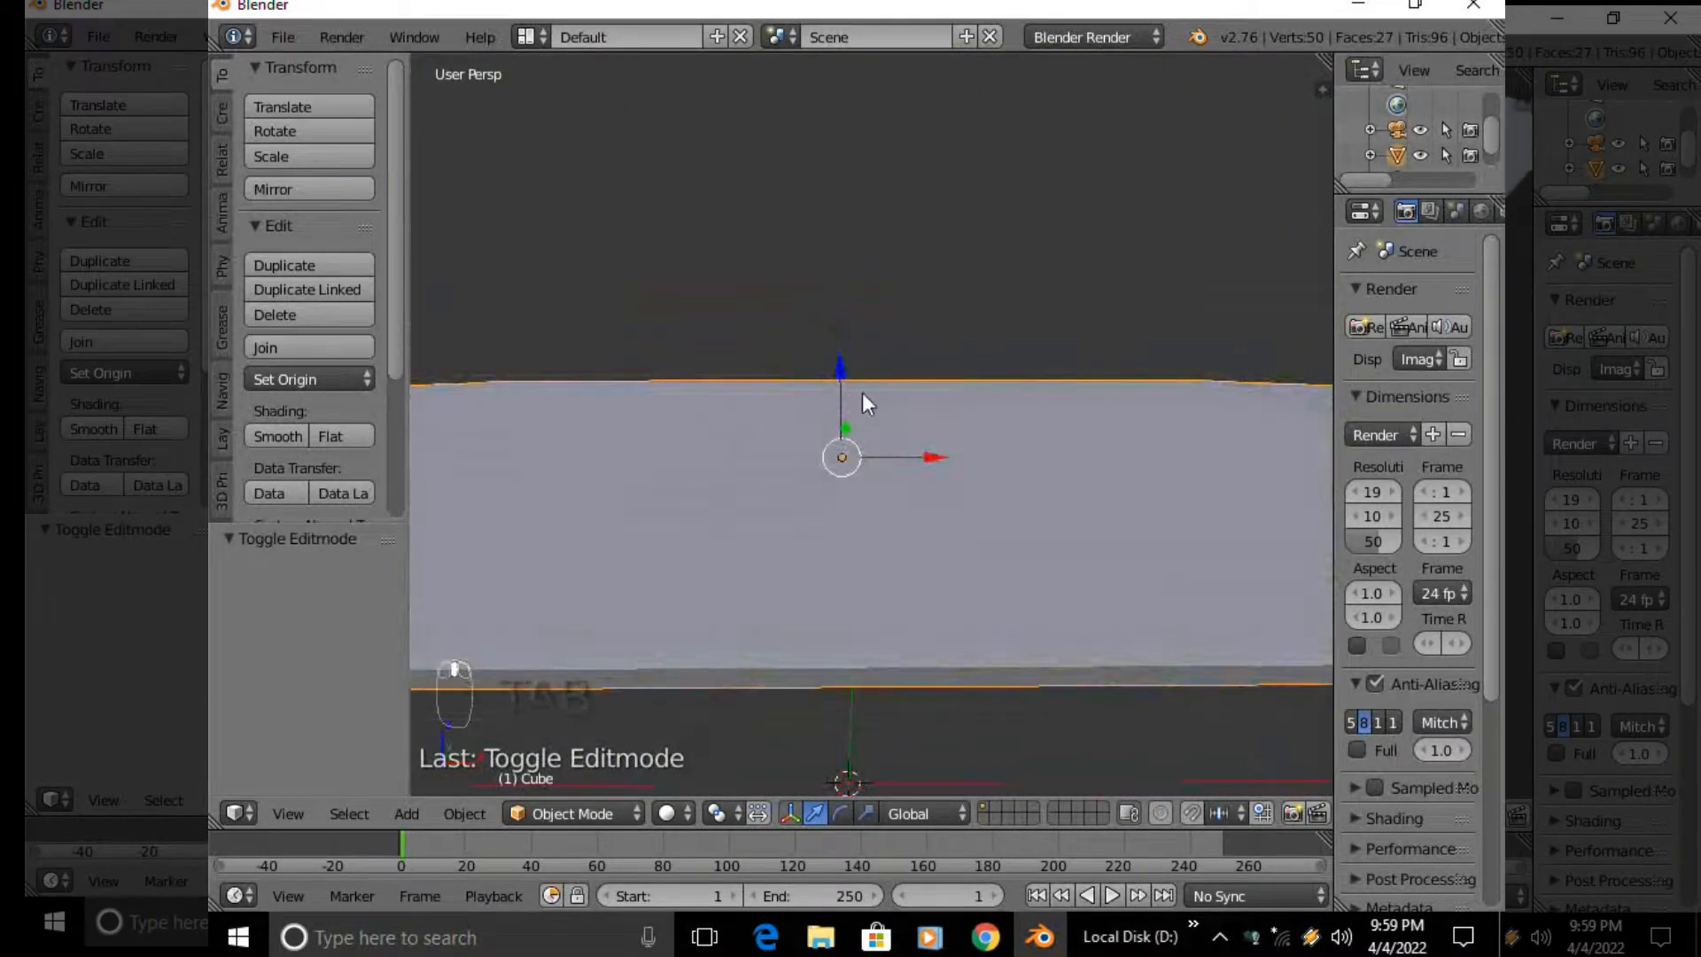
Put the slab back into Edit Mode and undo the operations back to the selected front bevel
key(Tab)
click(1055, 390)
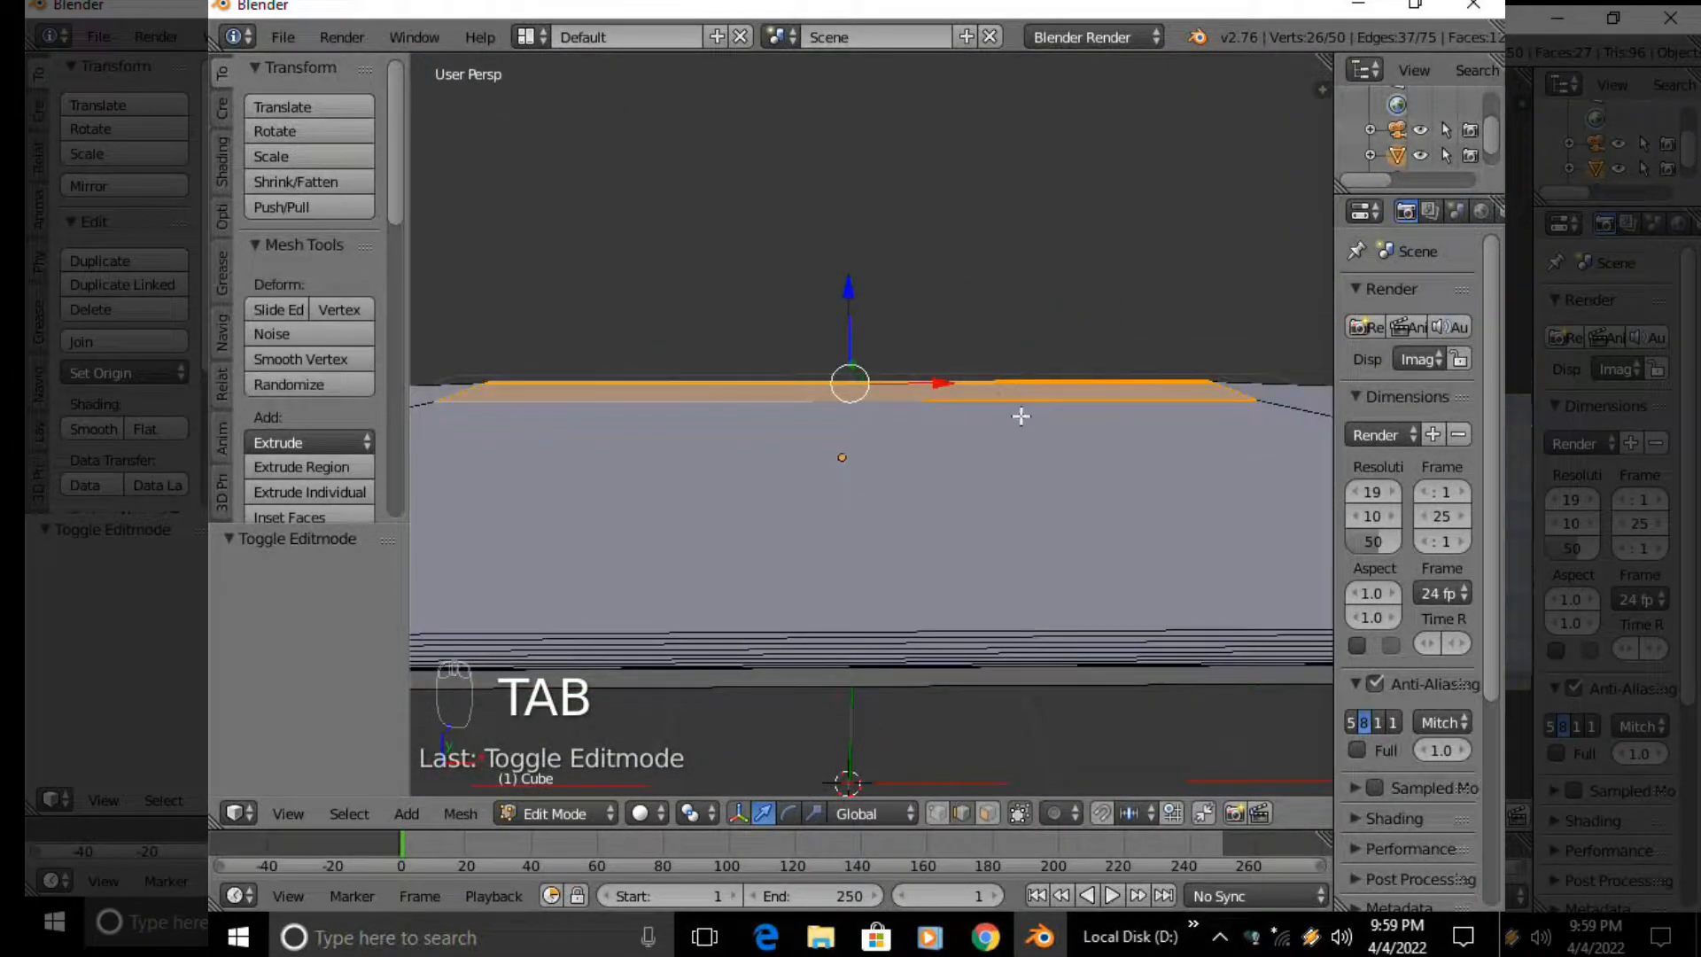
key(ctrl+z)
key(ctrl+z)
key(ctrl+z)
key(ctrl+z)
key(ctrl+z)
key(ctrl+z)
key(ctrl+z)
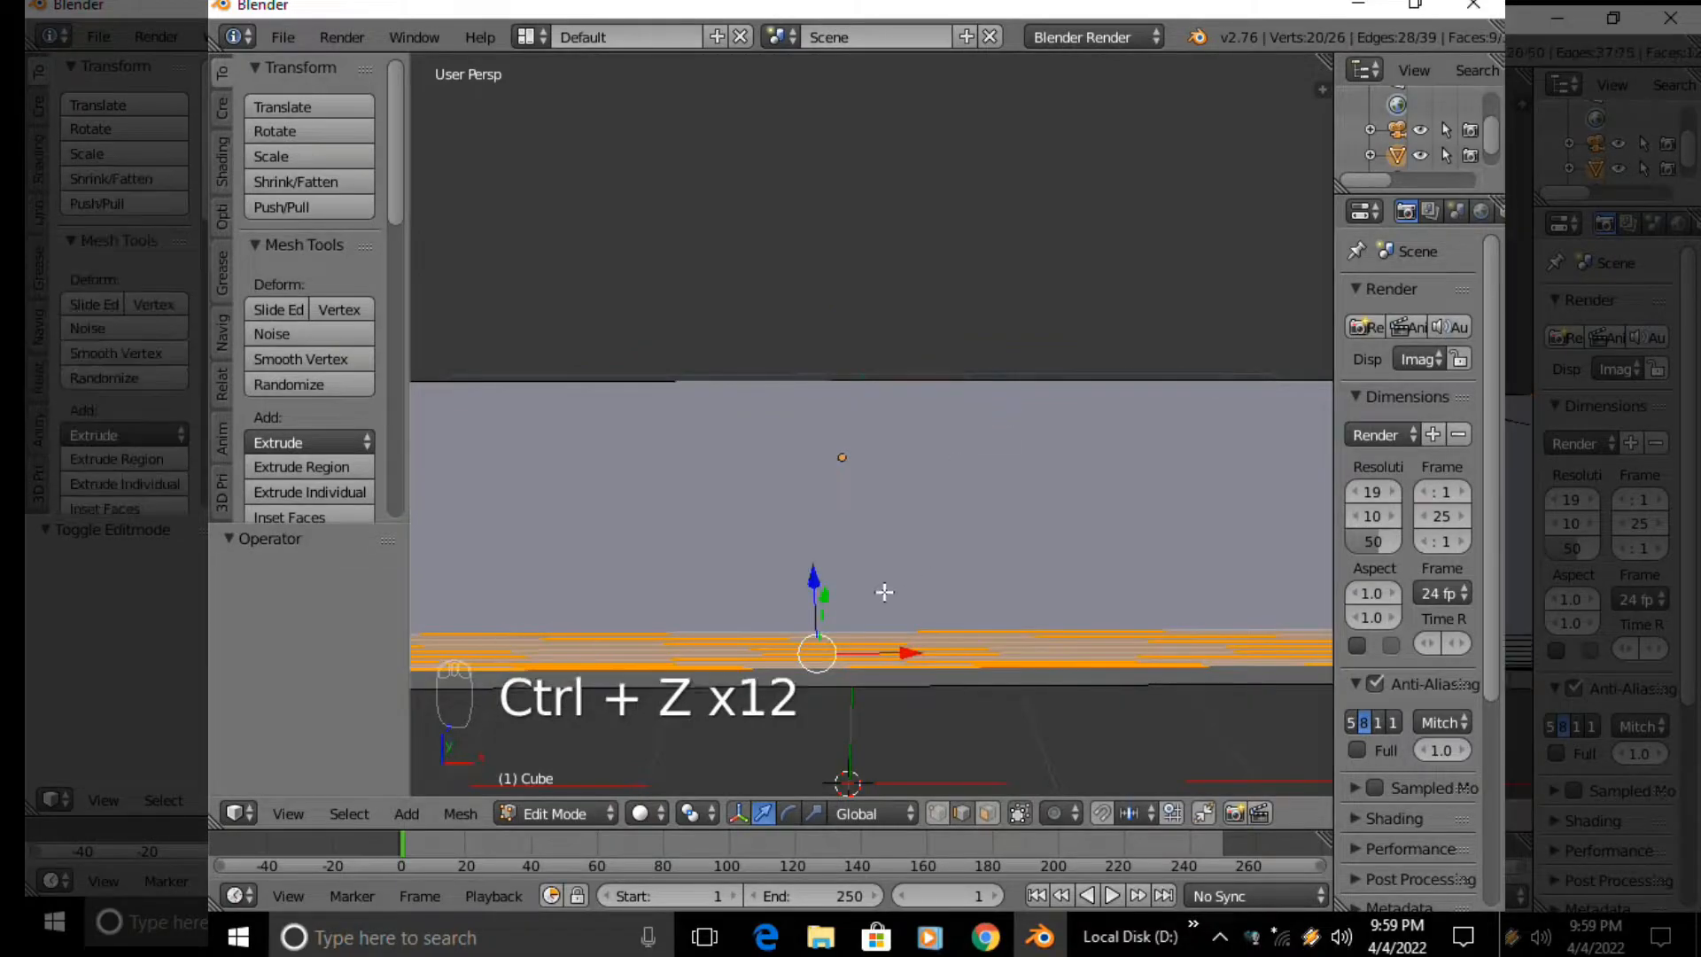
Smooth the vertices of the selected front bevel with one repeat at 0.500
key(w)
click(854, 523)
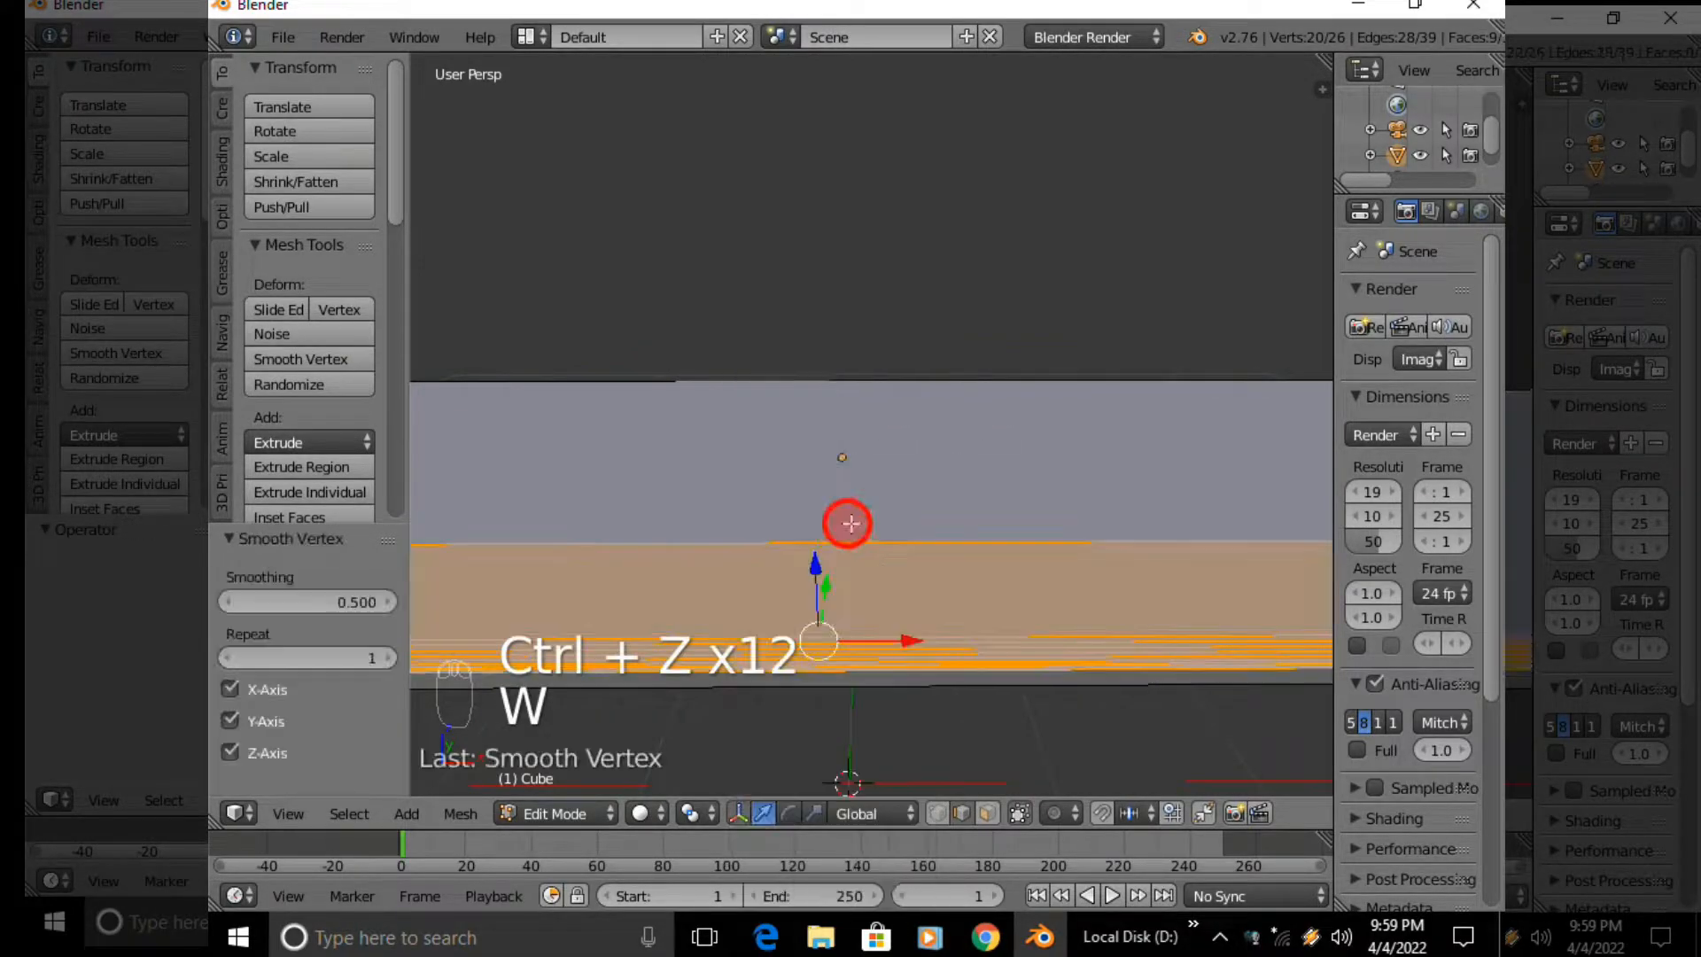
Apply smooth shading to the selected bevel faces and return the slab to Object Mode
key(w)
click(851, 668)
key(Tab)
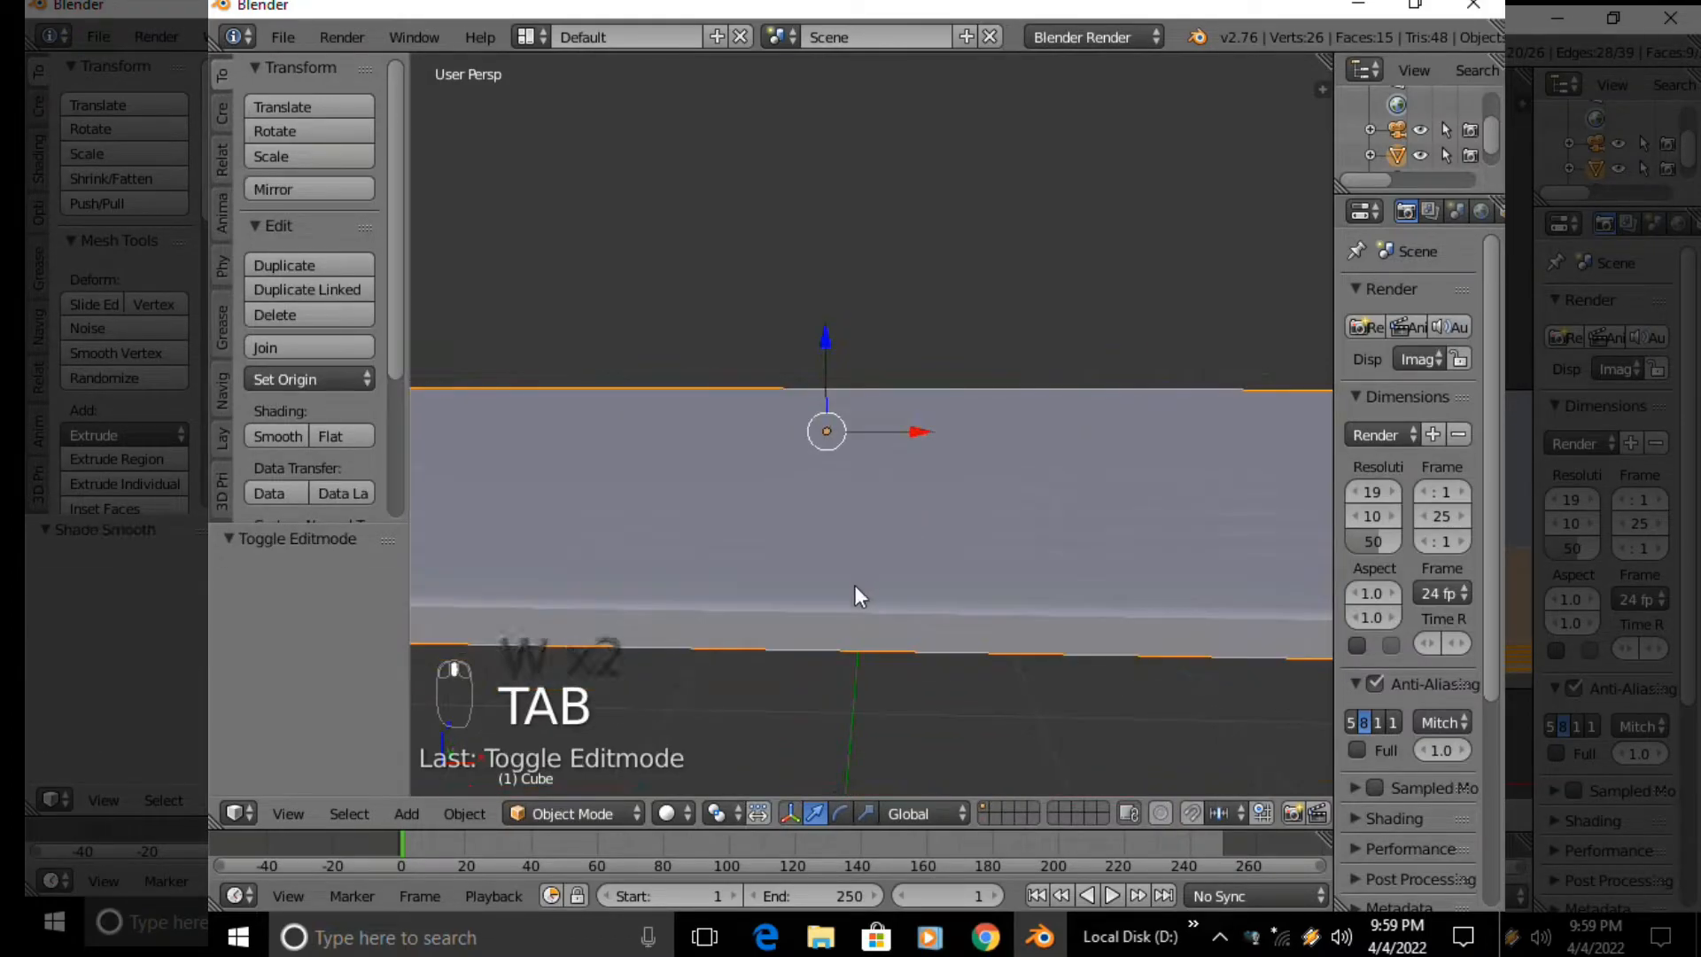
middle_drag(874, 665, 642, 452)
Put the slab back into Edit Mode and snap the 3D cursor to the scene center
key(Tab)
click(840, 429)
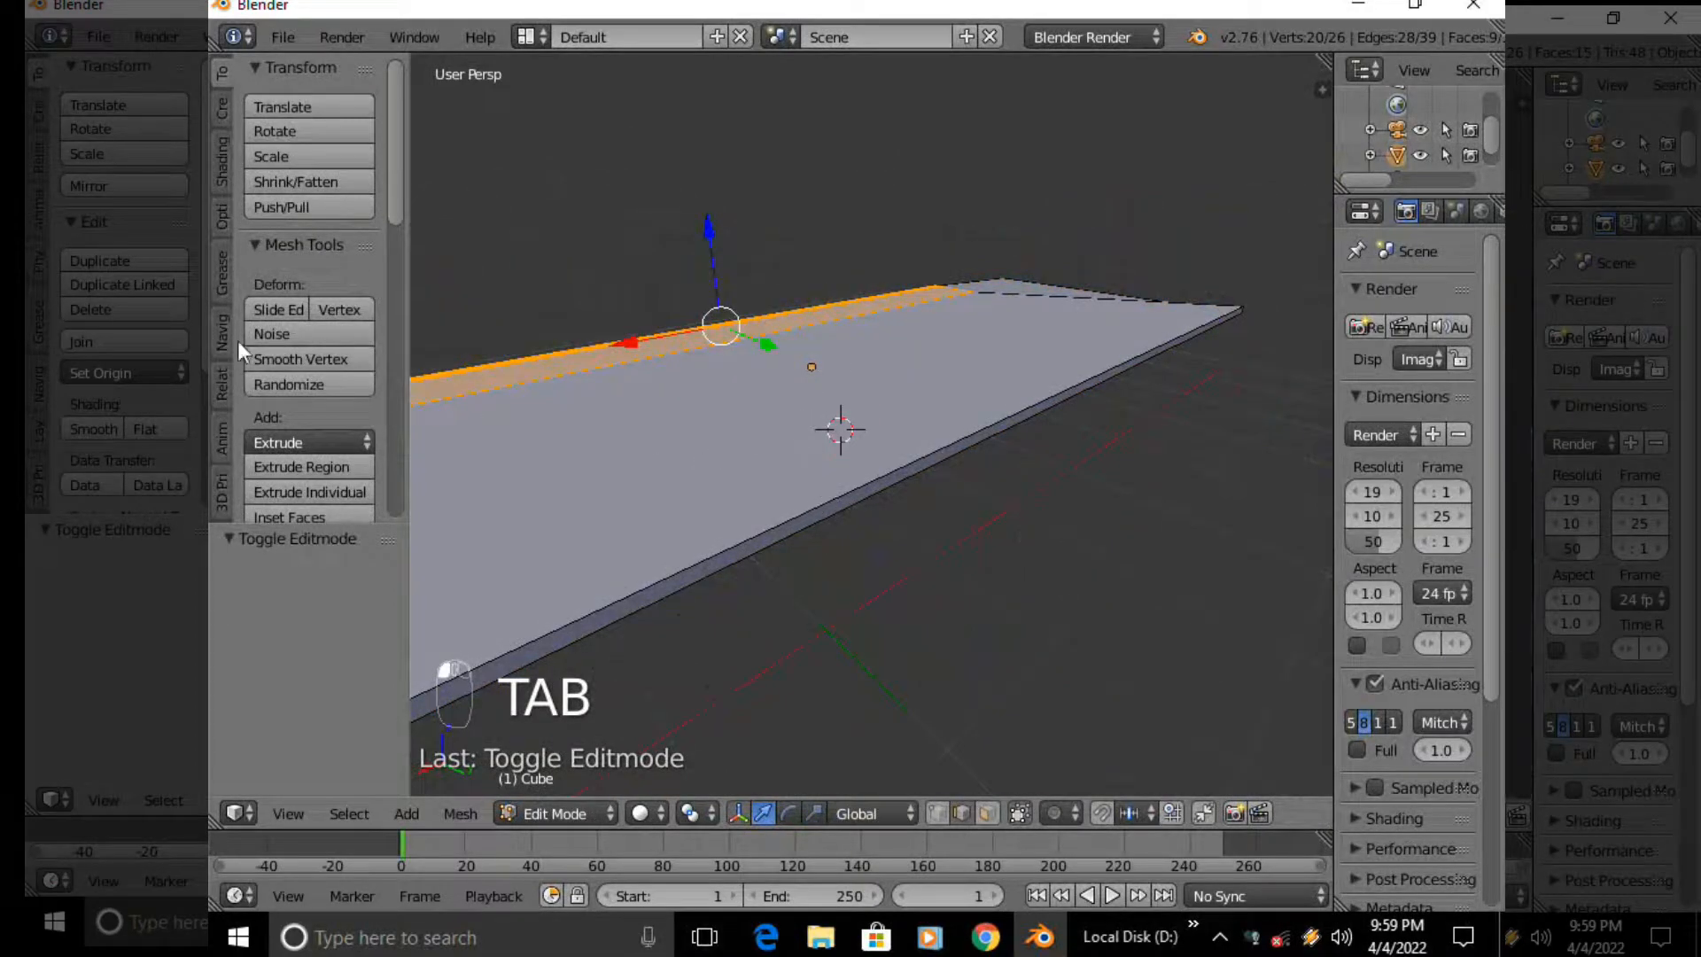
click(222, 349)
click(219, 74)
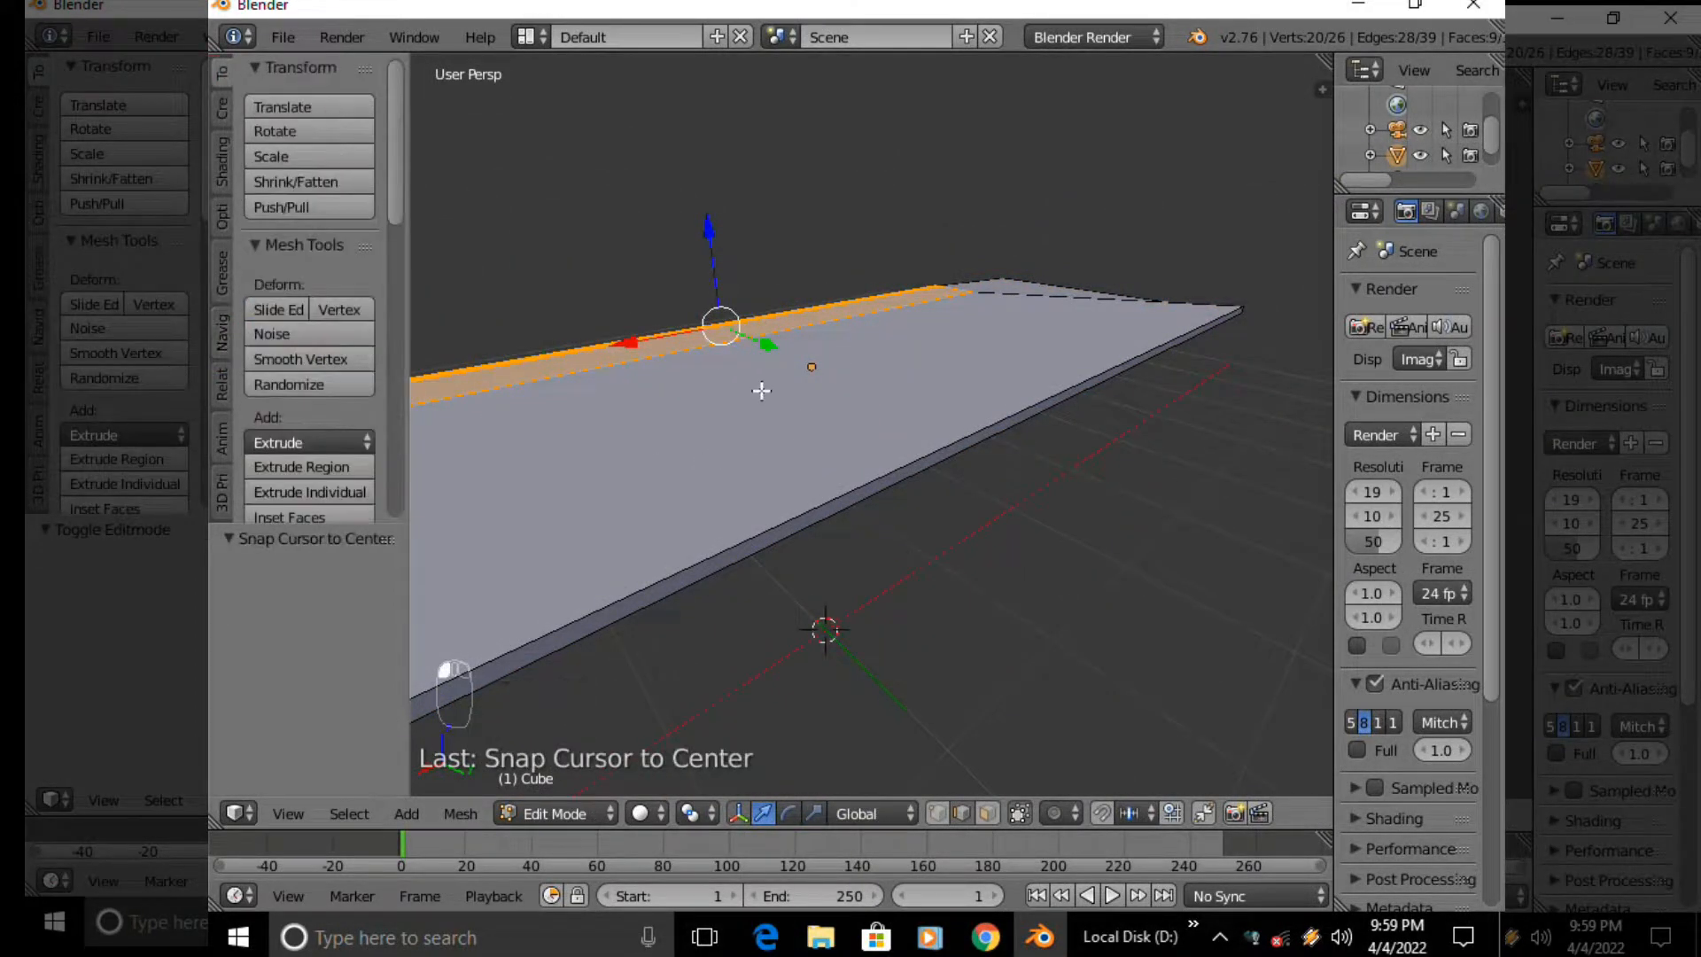
Bevel the opposite long top edge of the slab by about 0.060 with 11 segments
right_click(717, 546)
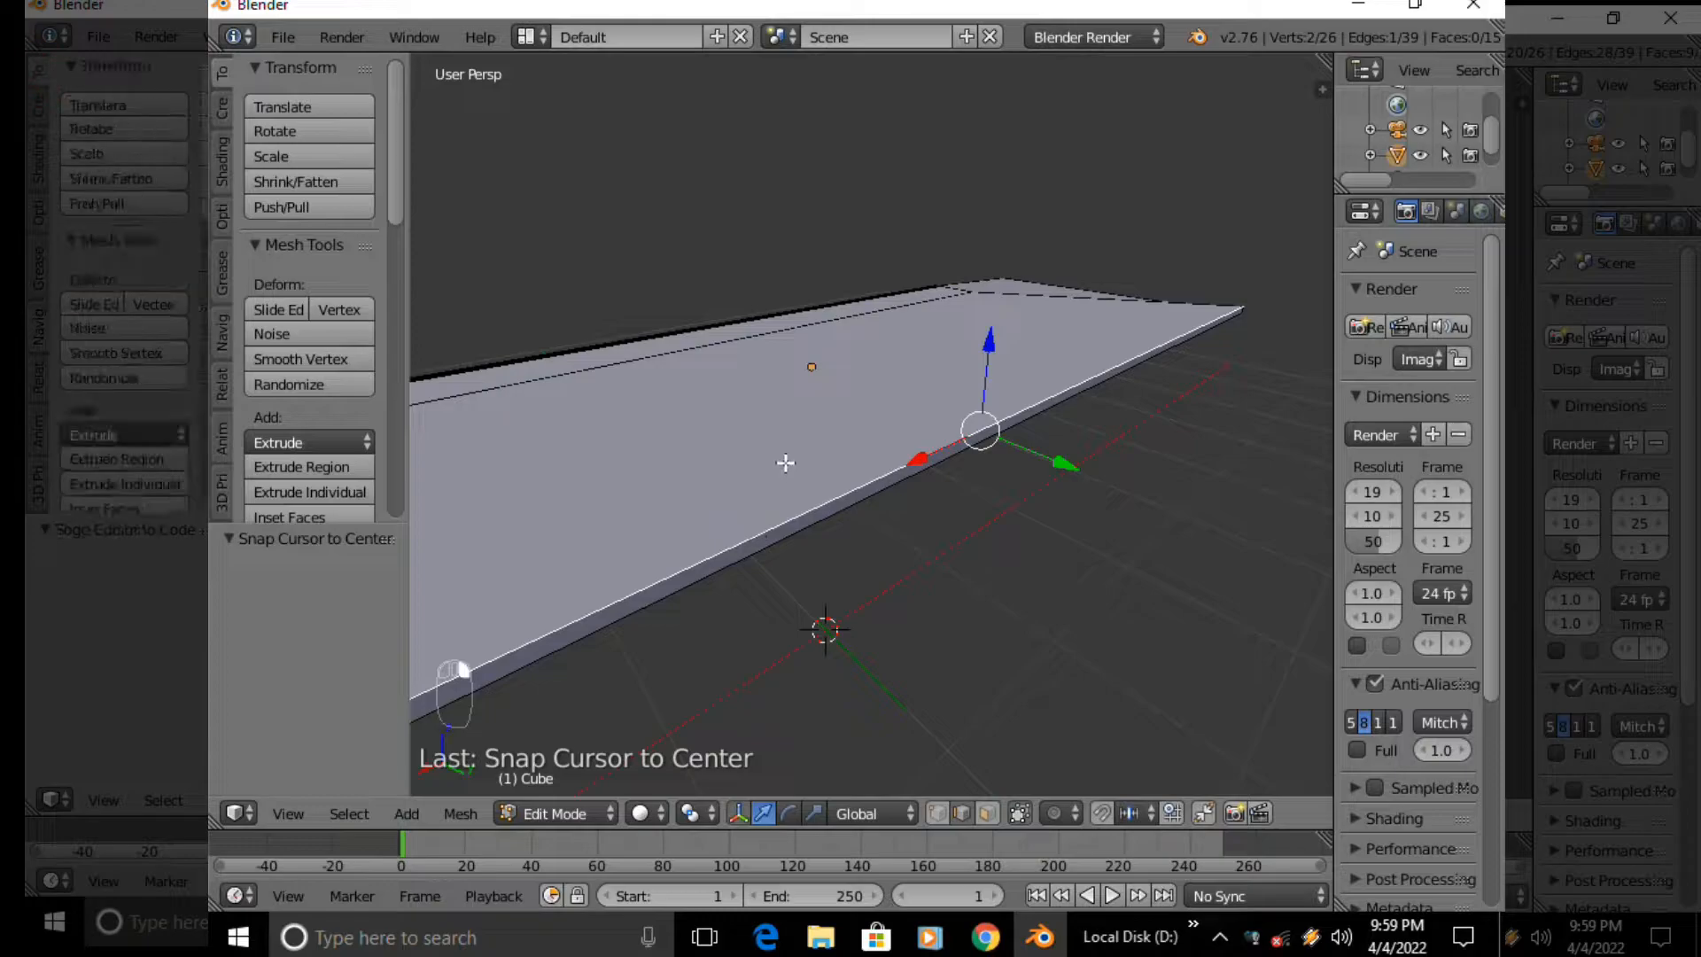
key(ctrl+b)
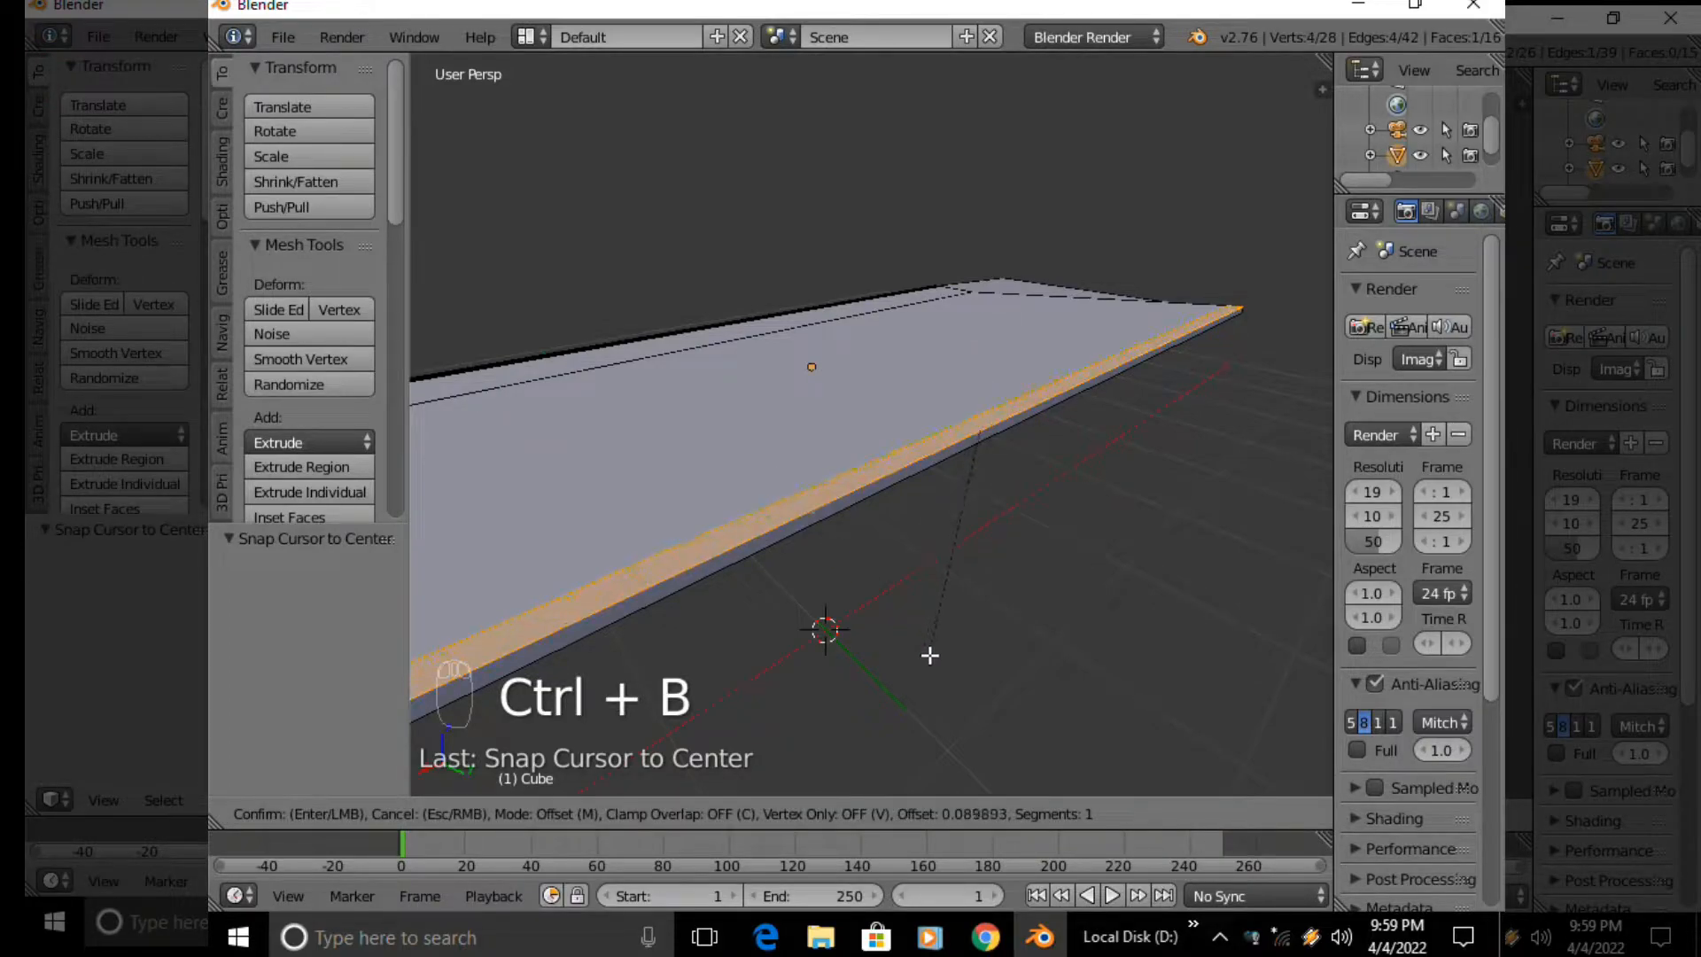
click(935, 648)
Smooth the new bevel's vertices at 0.500 with smooth shading applied, and check the slab in Object Mode
key(w)
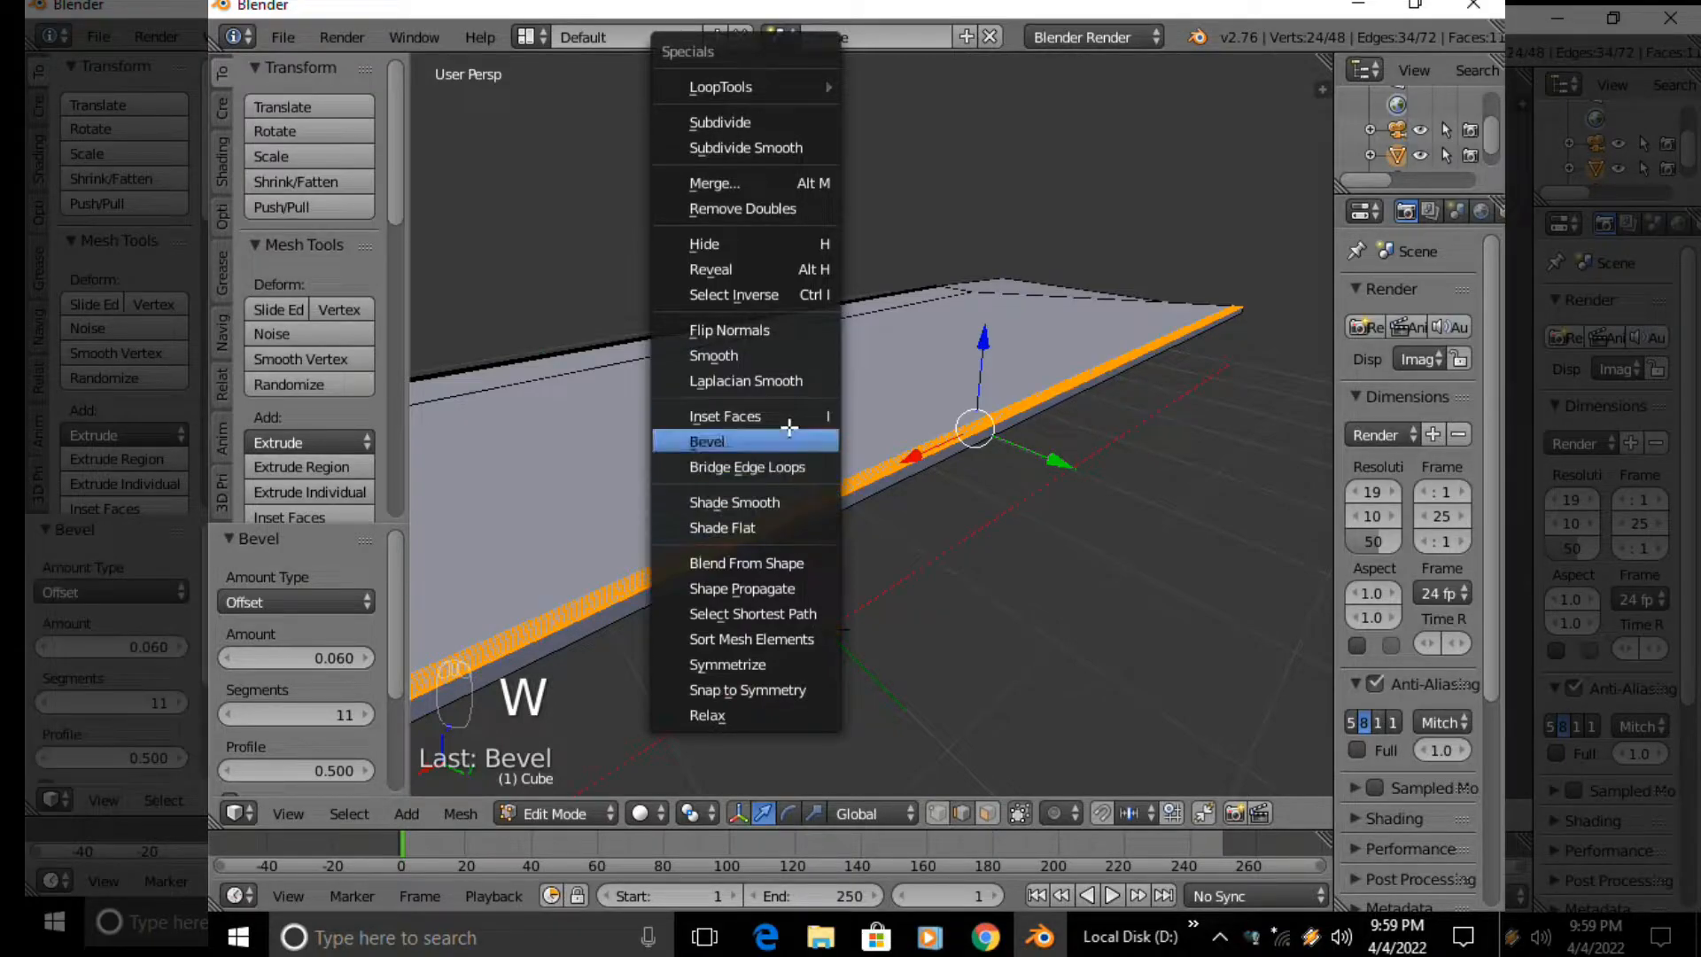
click(773, 356)
key(w)
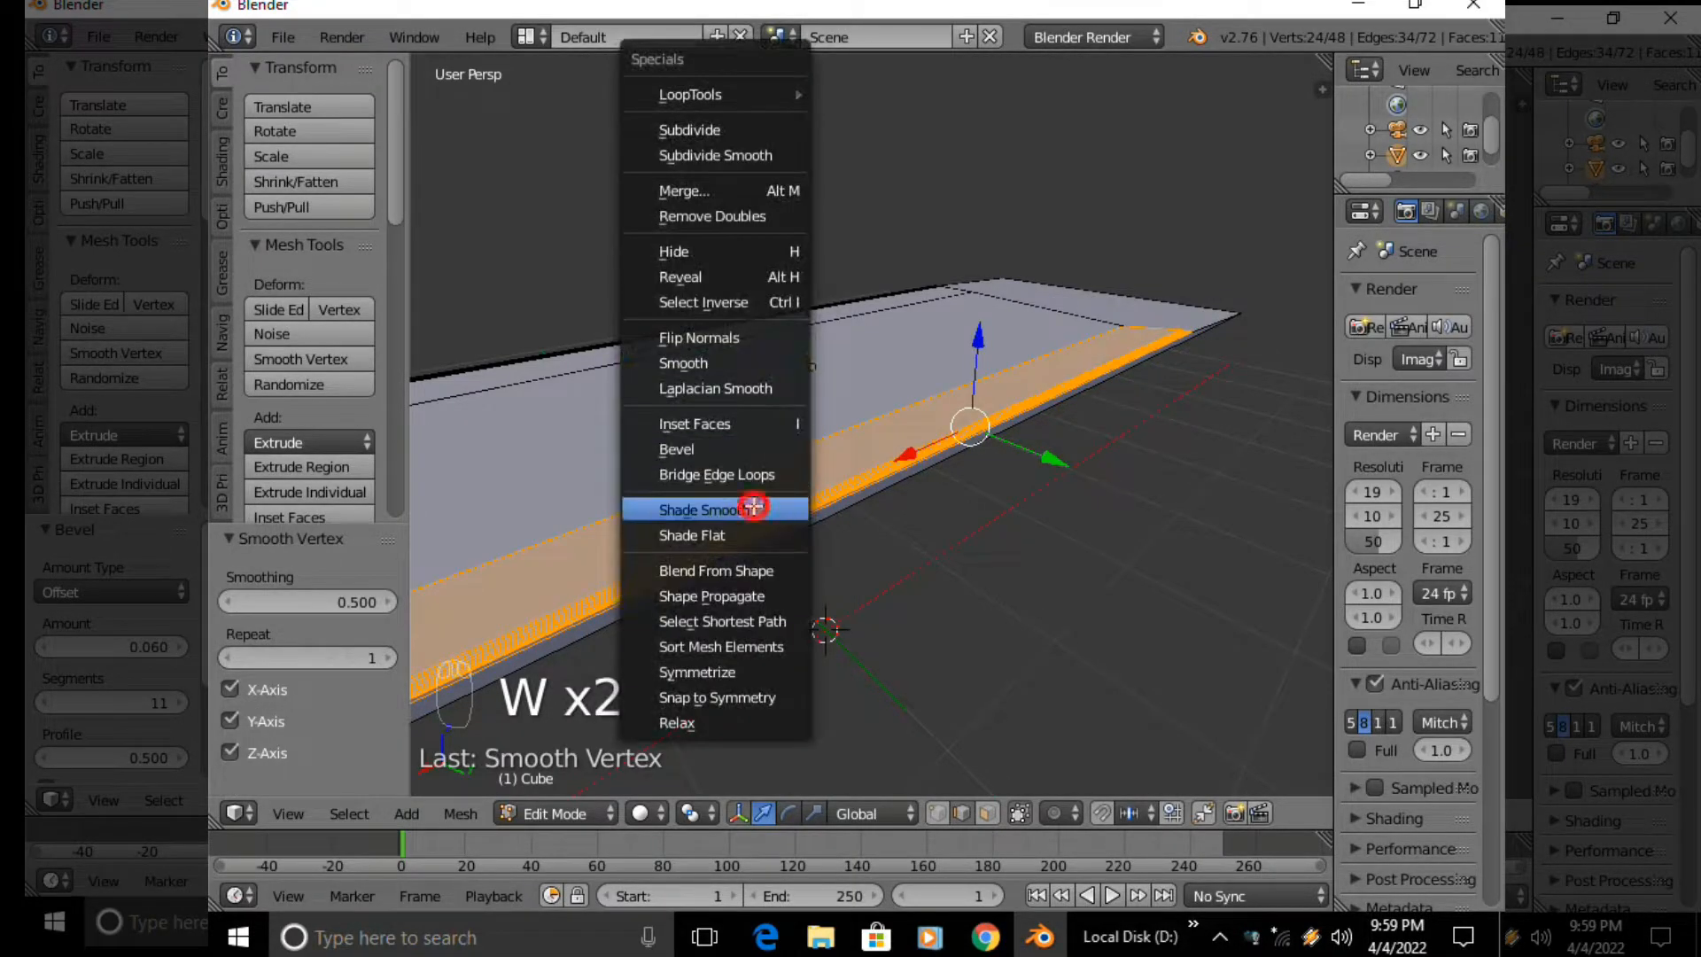
click(751, 509)
key(Tab)
click(689, 441)
scroll(866, 467, up, 5)
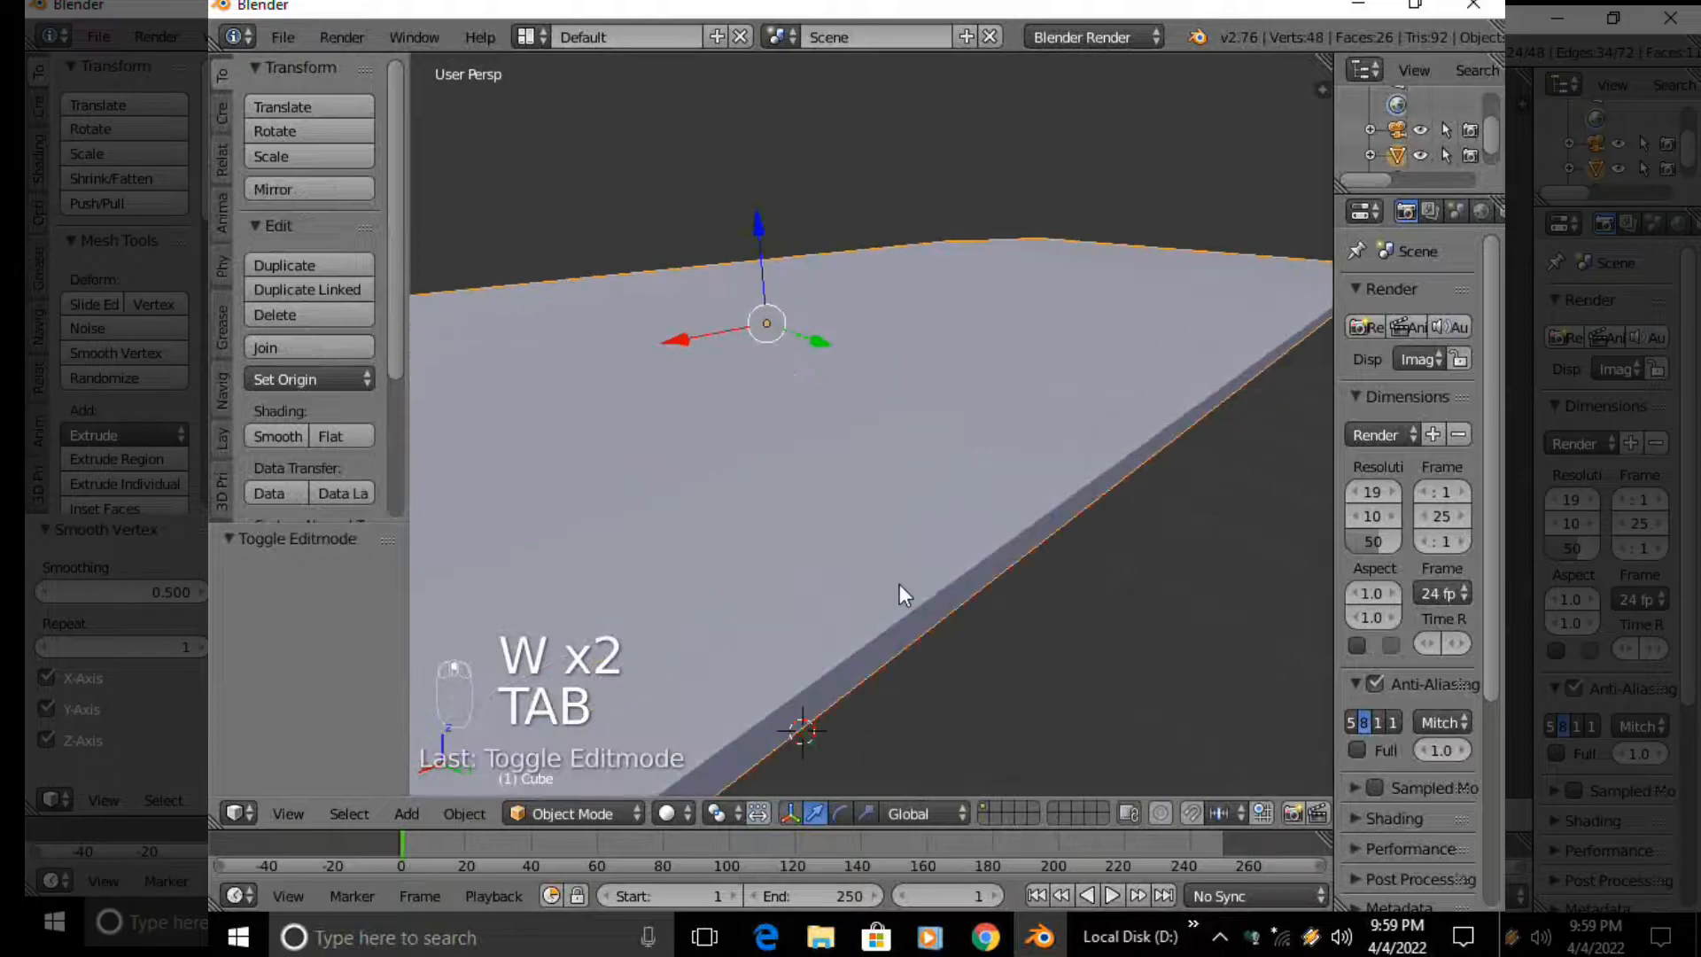
scroll(900, 583, down, 1)
Move the slab's lower long edge below the new bevel about 0.014 along Y and return to Object Mode
key(Tab)
middle_drag(900, 583, 932, 484)
click(898, 411)
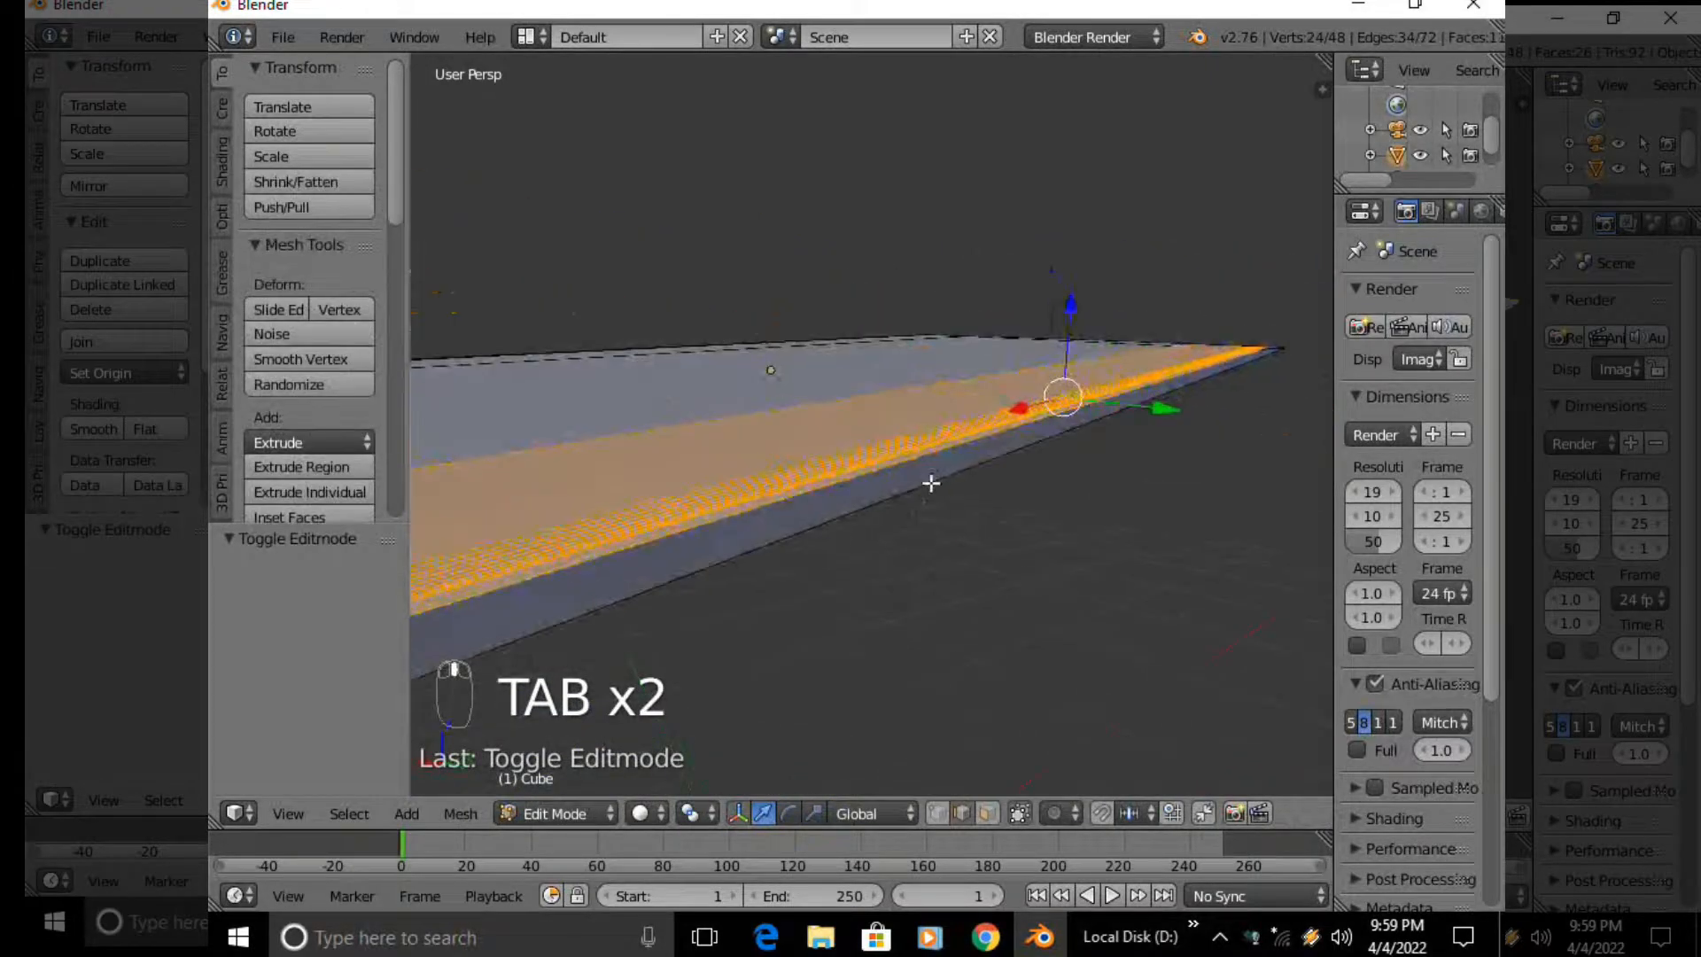
right_click(957, 482)
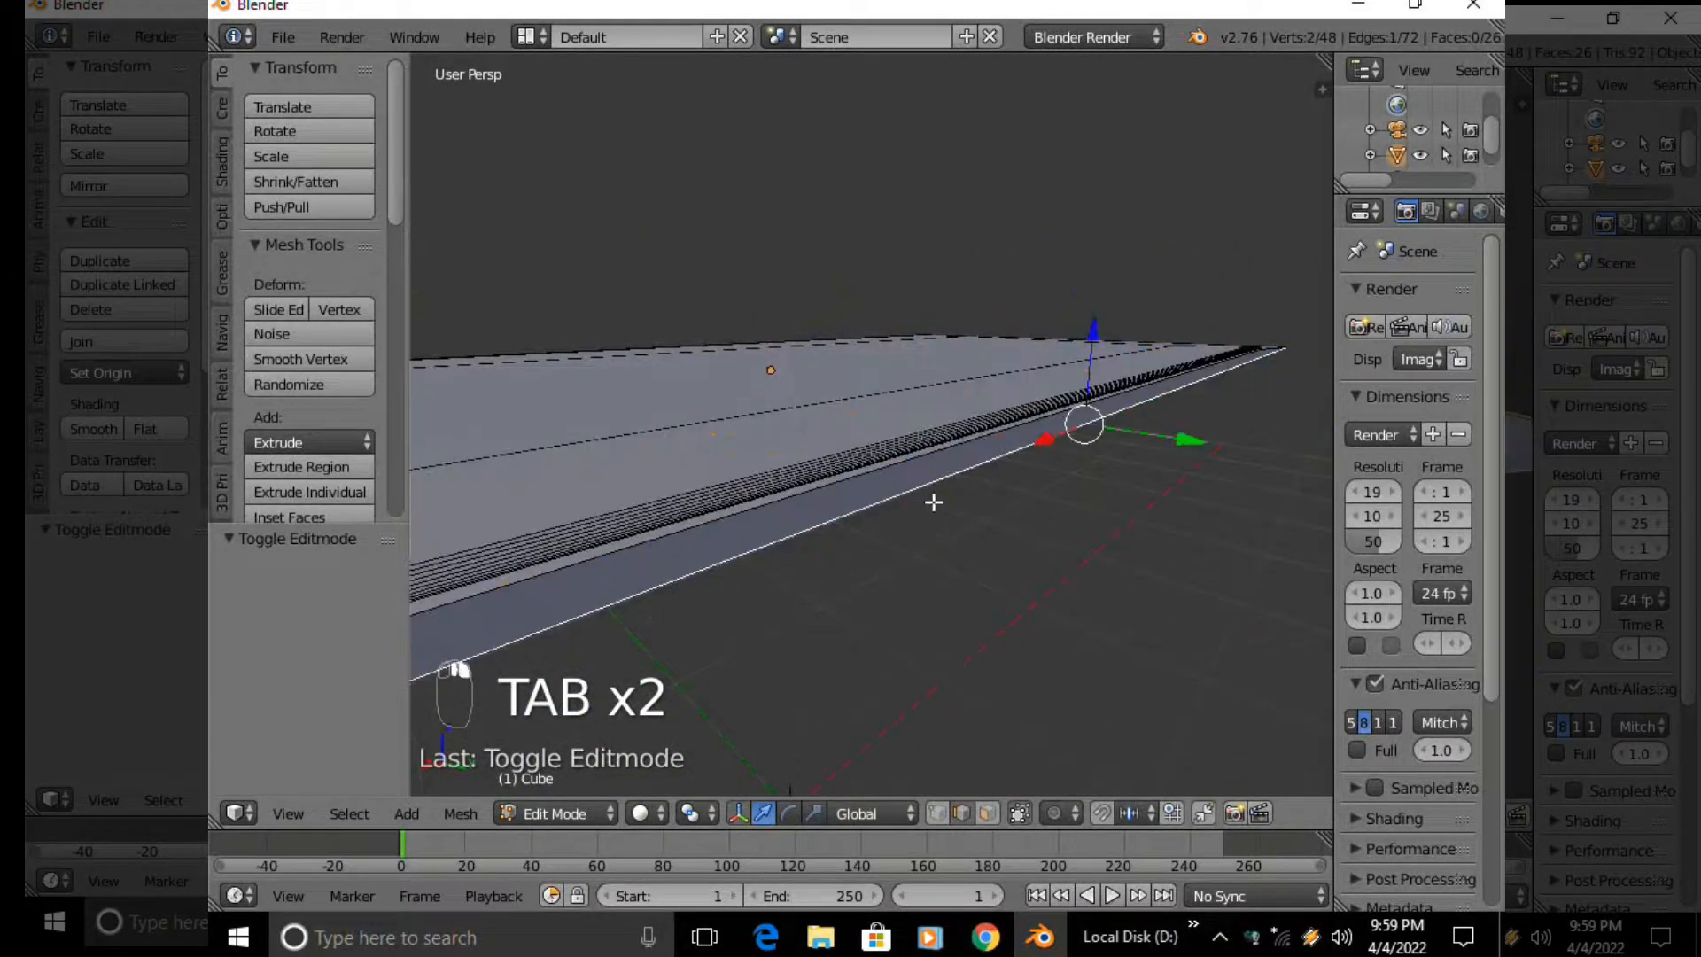
key(g)
key(y)
click(1191, 452)
scroll(1028, 522, up, 5)
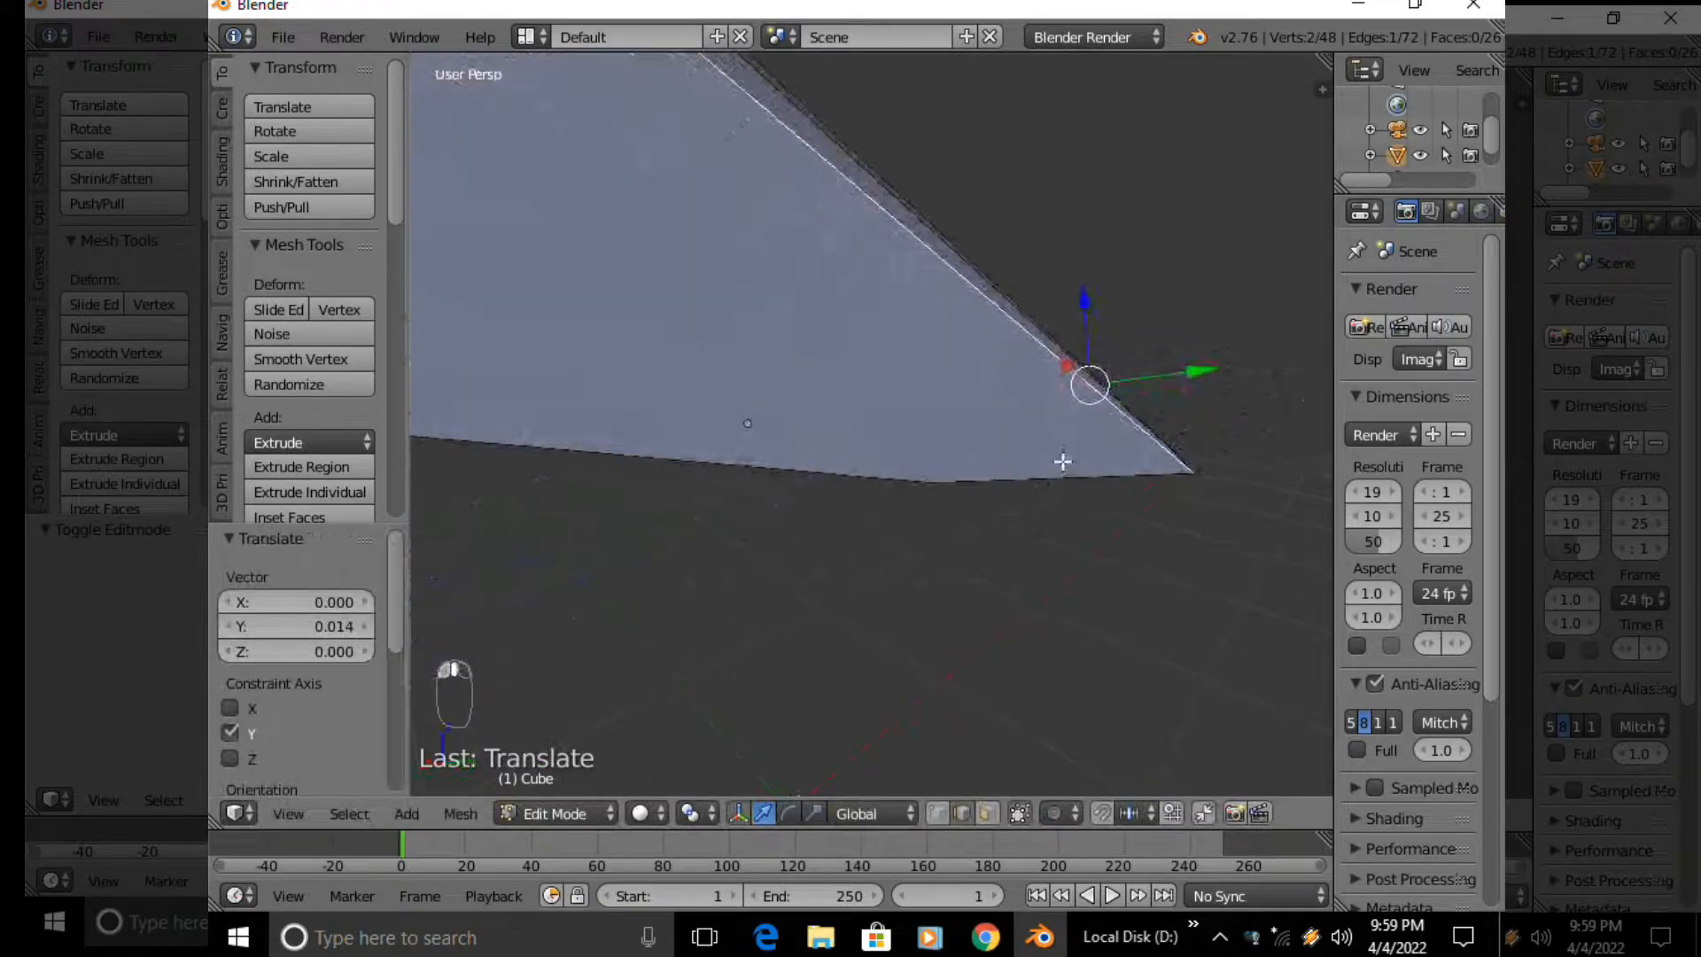
middle_drag(1104, 484, 798, 443)
drag(821, 439, 833, 440)
middle_drag(833, 440, 862, 459)
key(Tab)
middle_drag(913, 351, 603, 455)
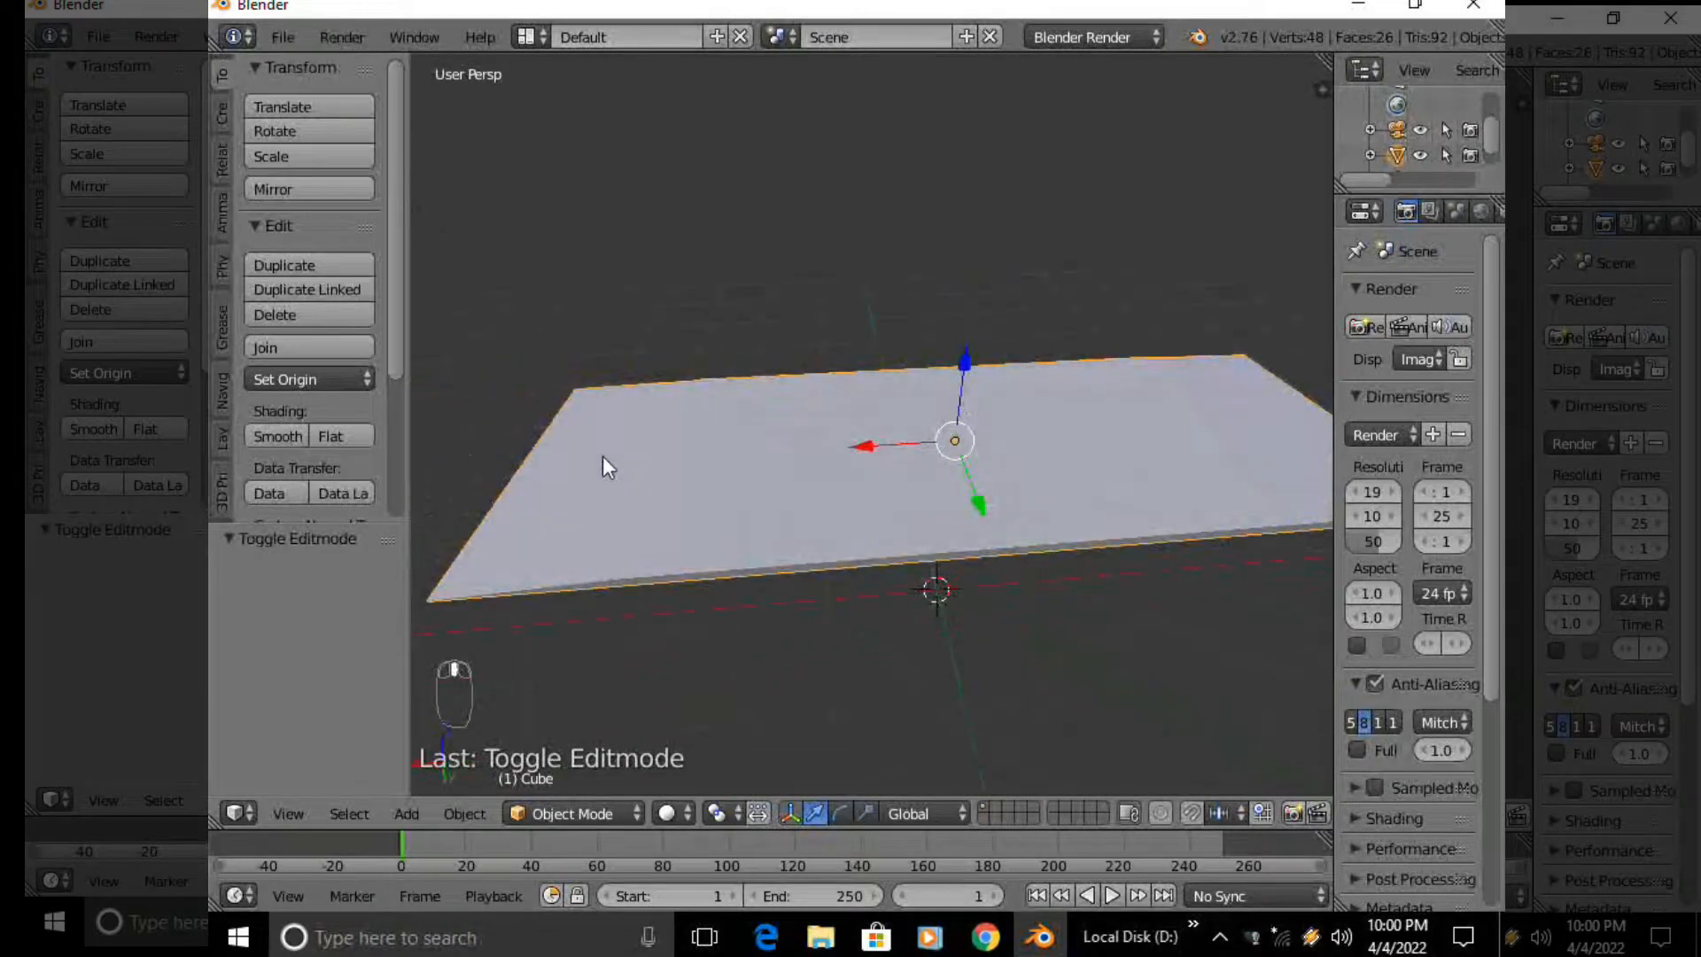
Try raising the inner crosswise edge at the slab's end about 0.166 along Z, undo it, and cancel moving the outer end edge
key(Tab)
key(Tab)
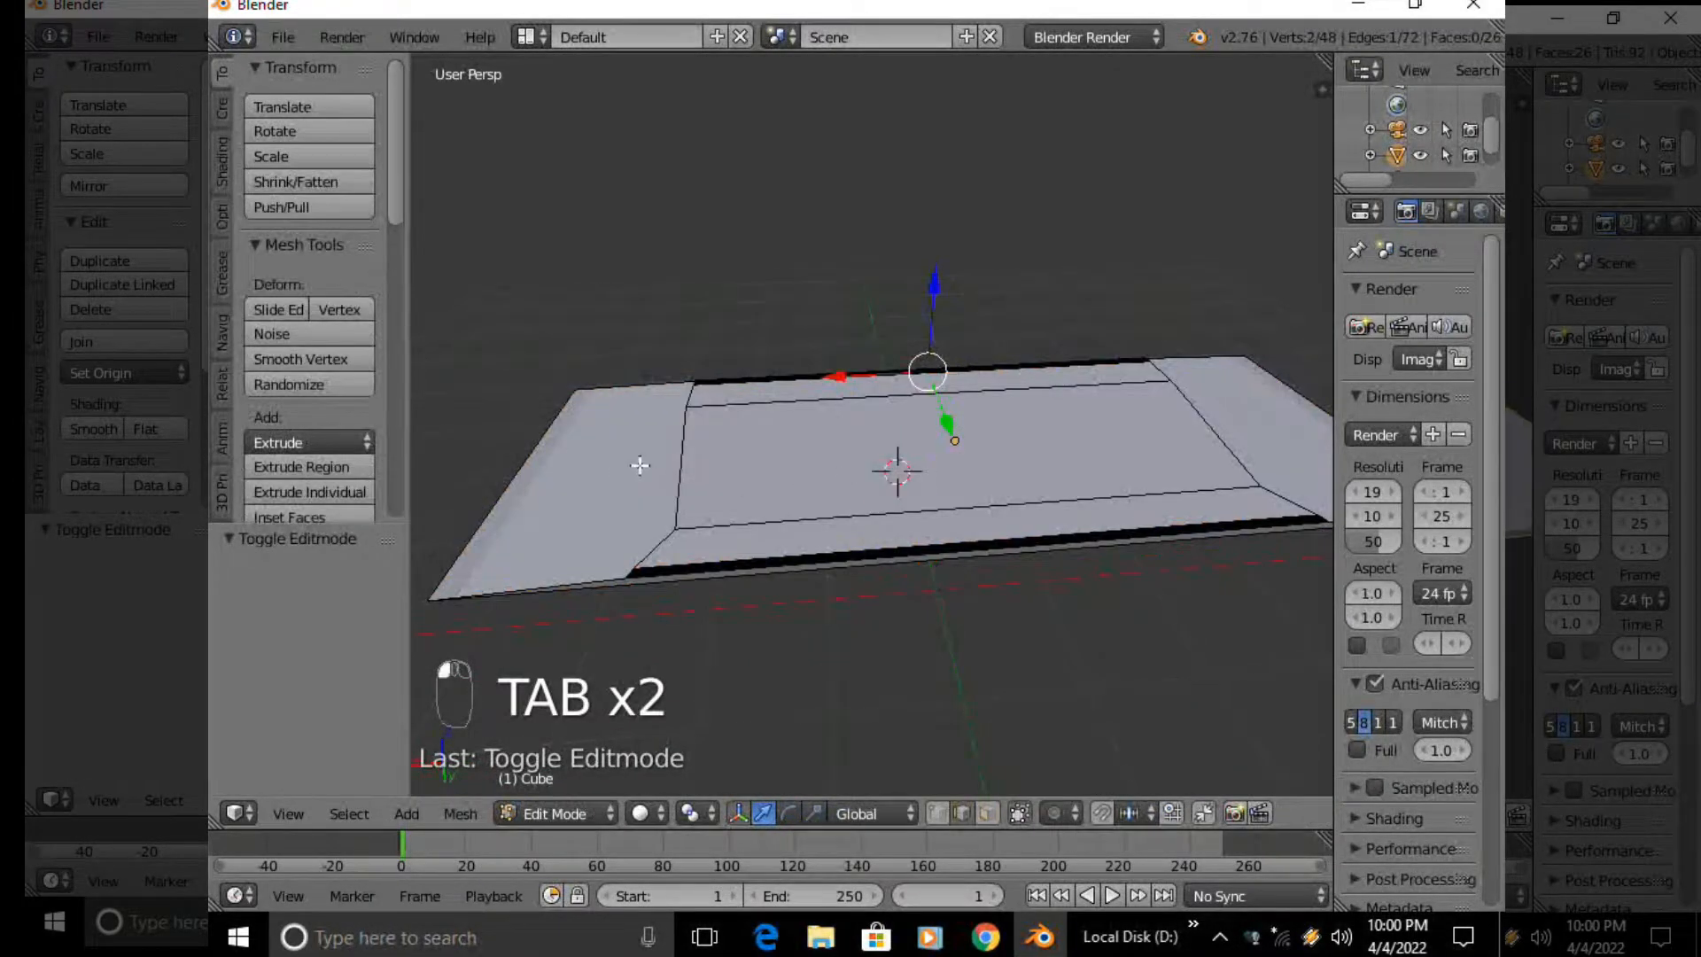
right_click(671, 470)
drag(657, 384, 660, 372)
middle_drag(660, 373, 790, 411)
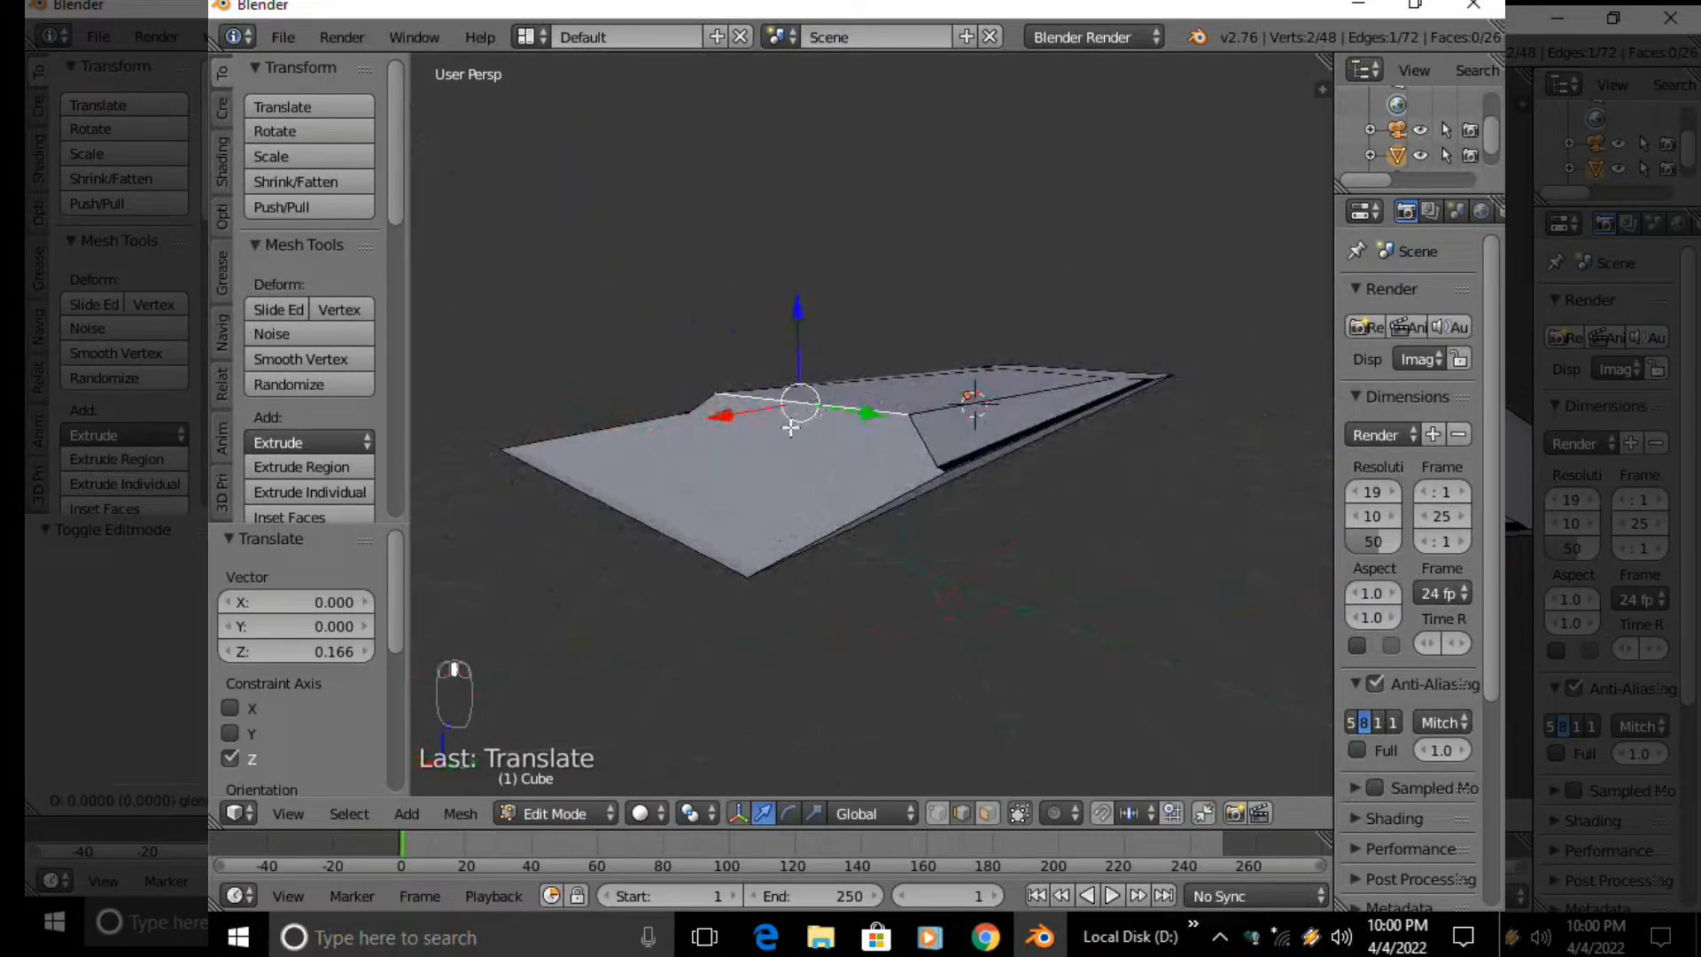
key(ctrl+z)
drag(572, 396, 688, 163)
right_click(689, 163)
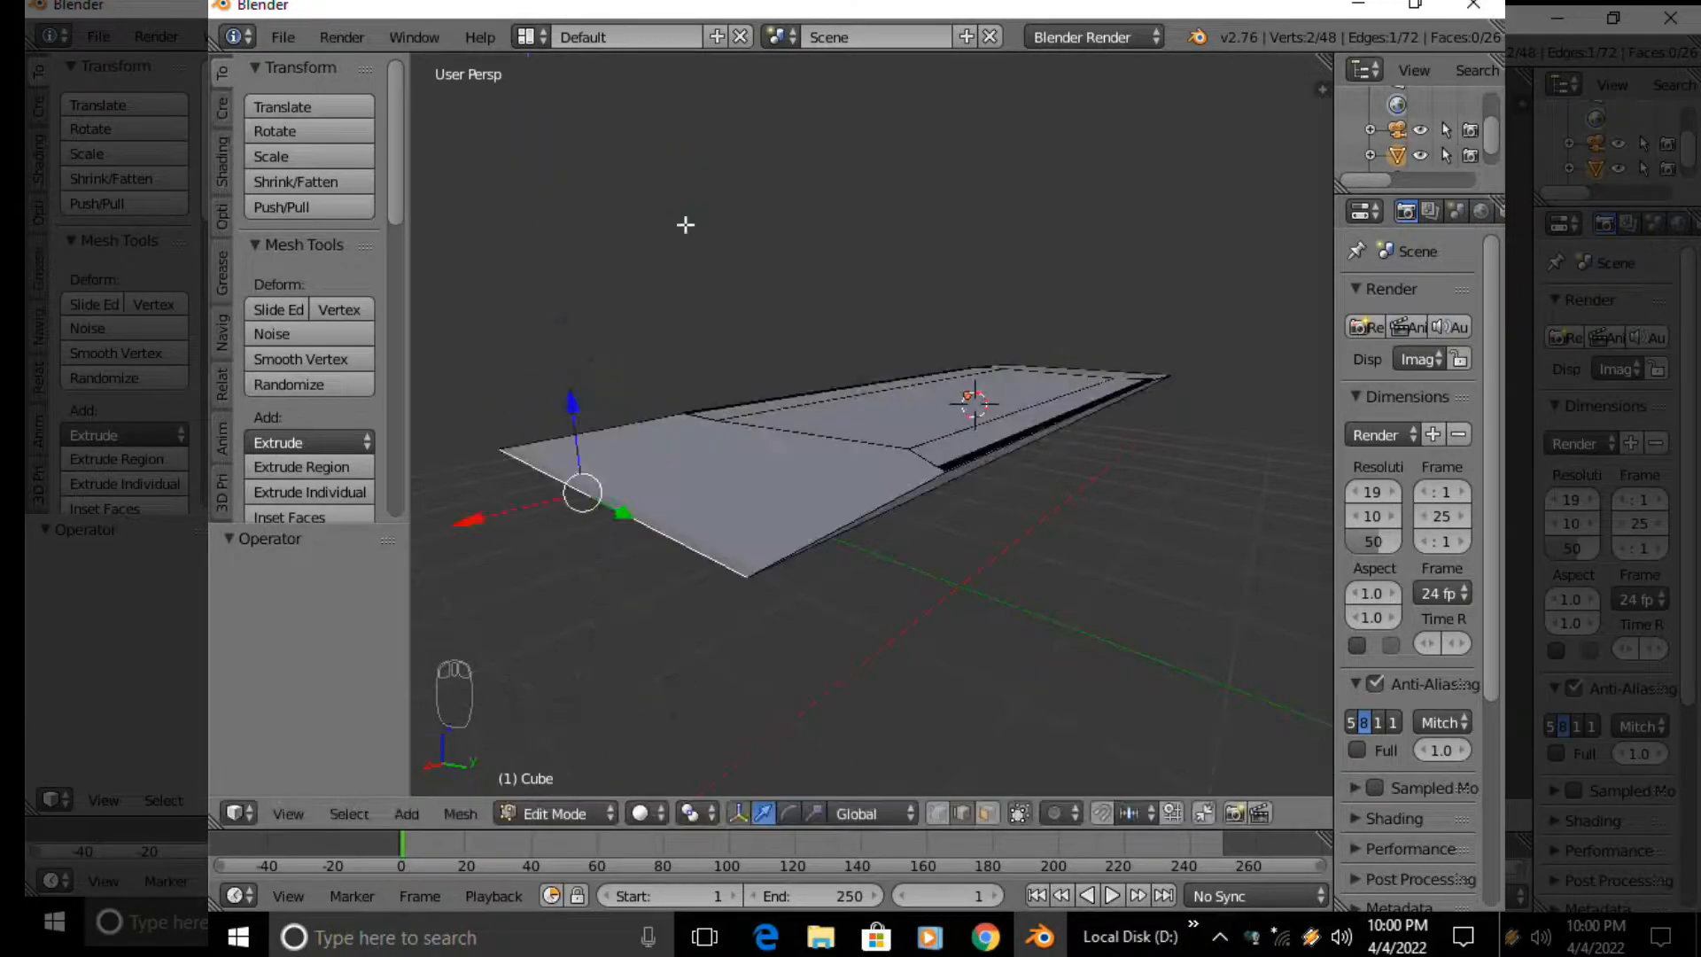
Return the slab to Object Mode and deselect all objects
middle_drag(769, 496, 635, 509)
key(Tab)
click(571, 446)
middle_drag(570, 445, 766, 433)
scroll(833, 413, down, 3)
key(shift+a)
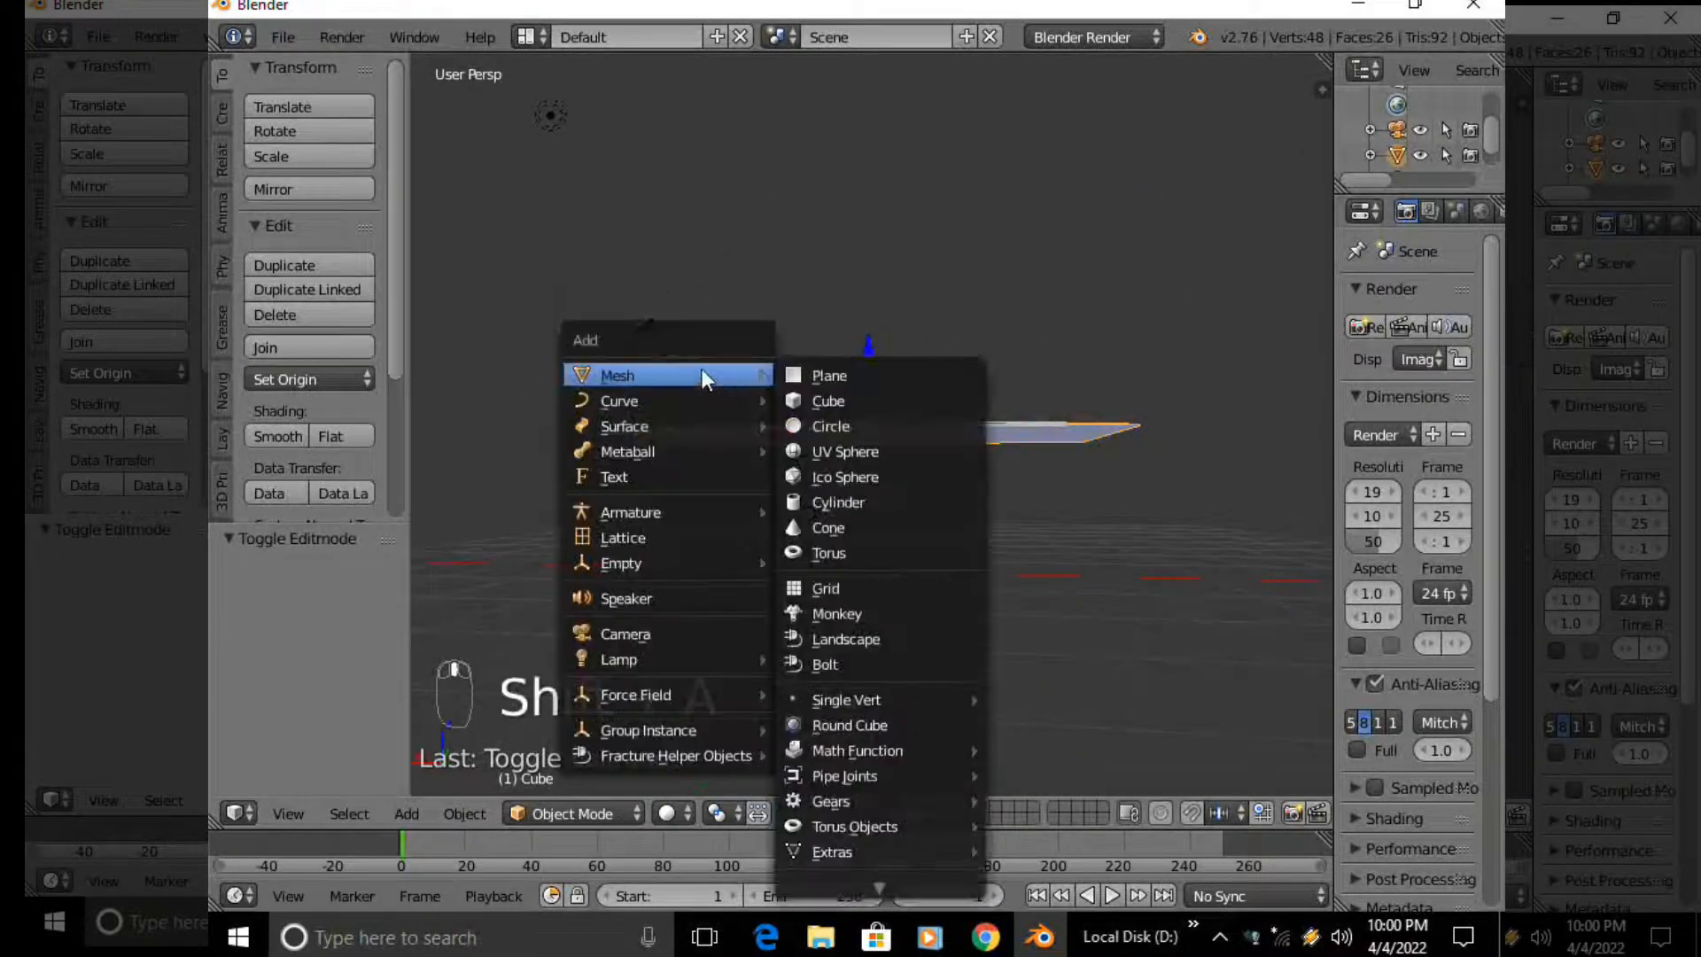
key(a)
middle_drag(731, 416, 1301, 463)
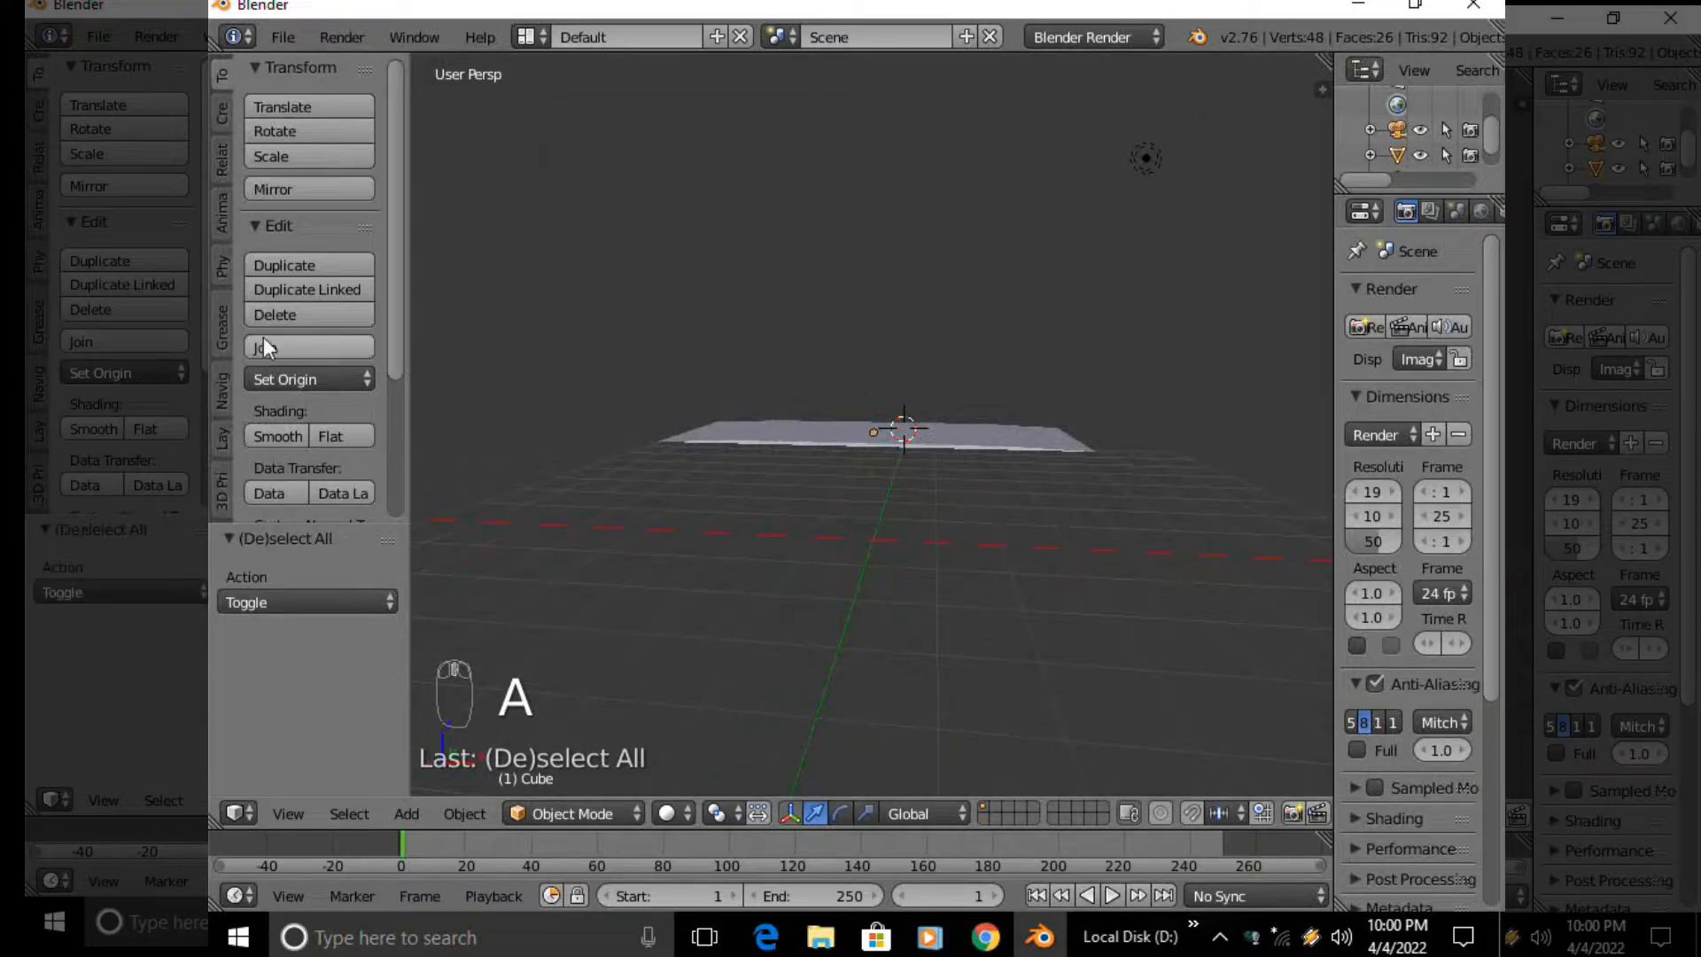
Snap the 3D cursor to the scene center and undo the last operation
click(222, 391)
click(266, 399)
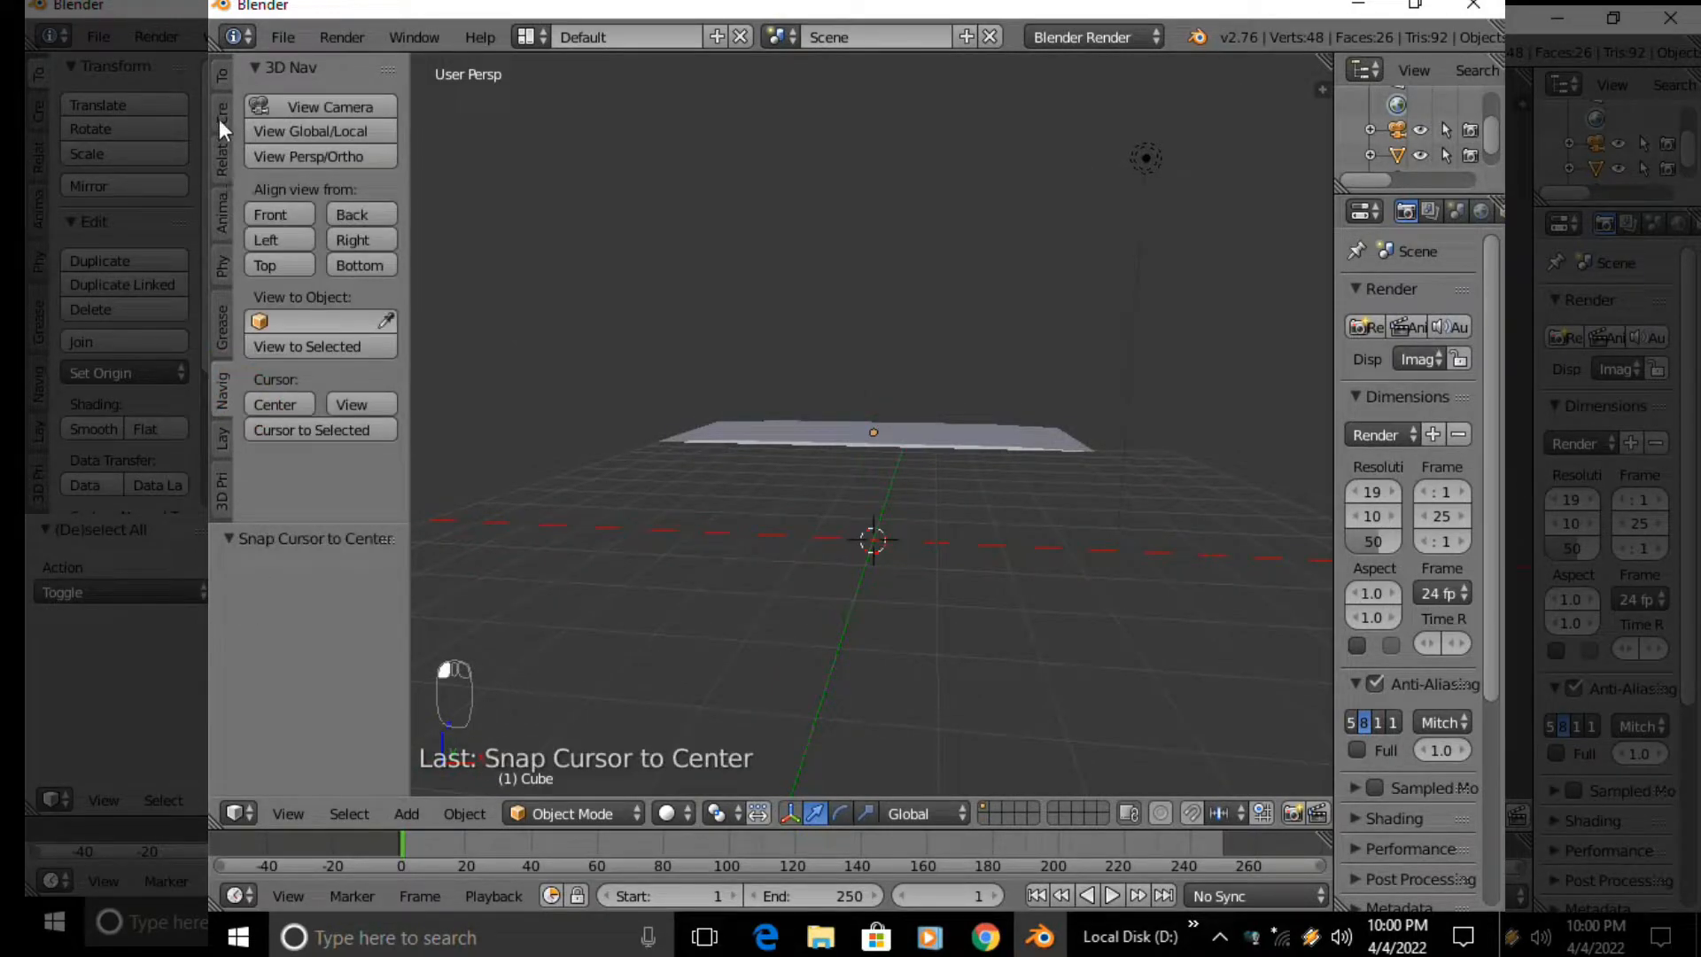
click(218, 73)
key(ctrl+z)
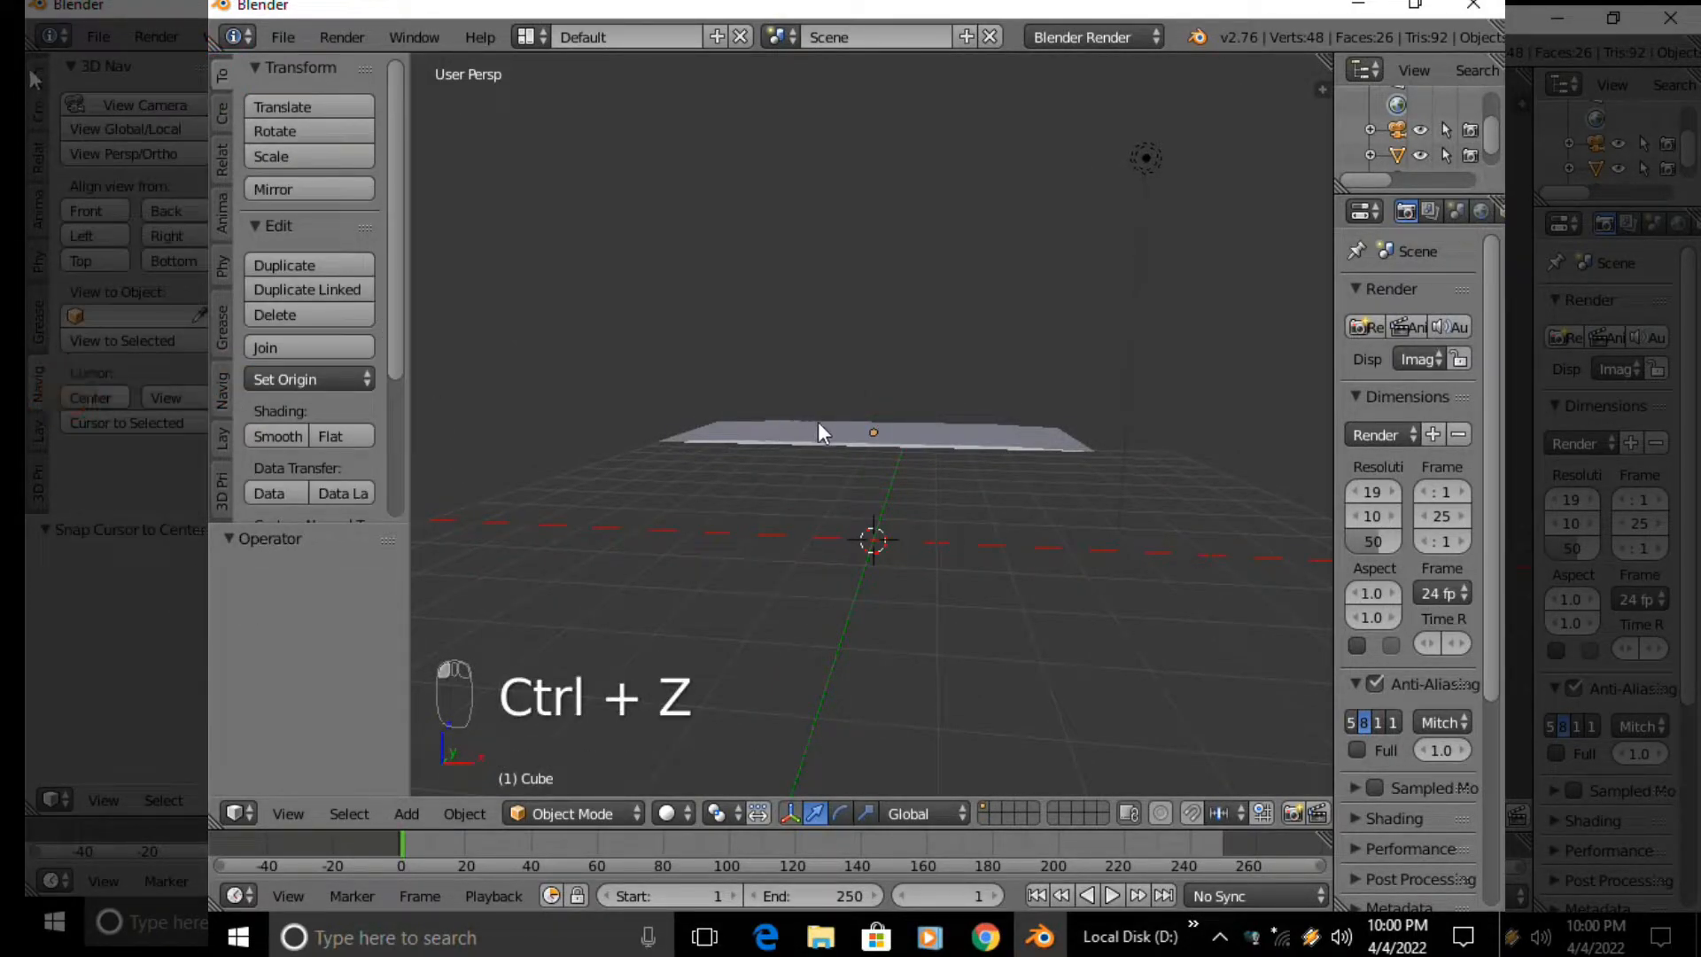
Add a cylinder mesh at the 3D cursor
key(shift+a)
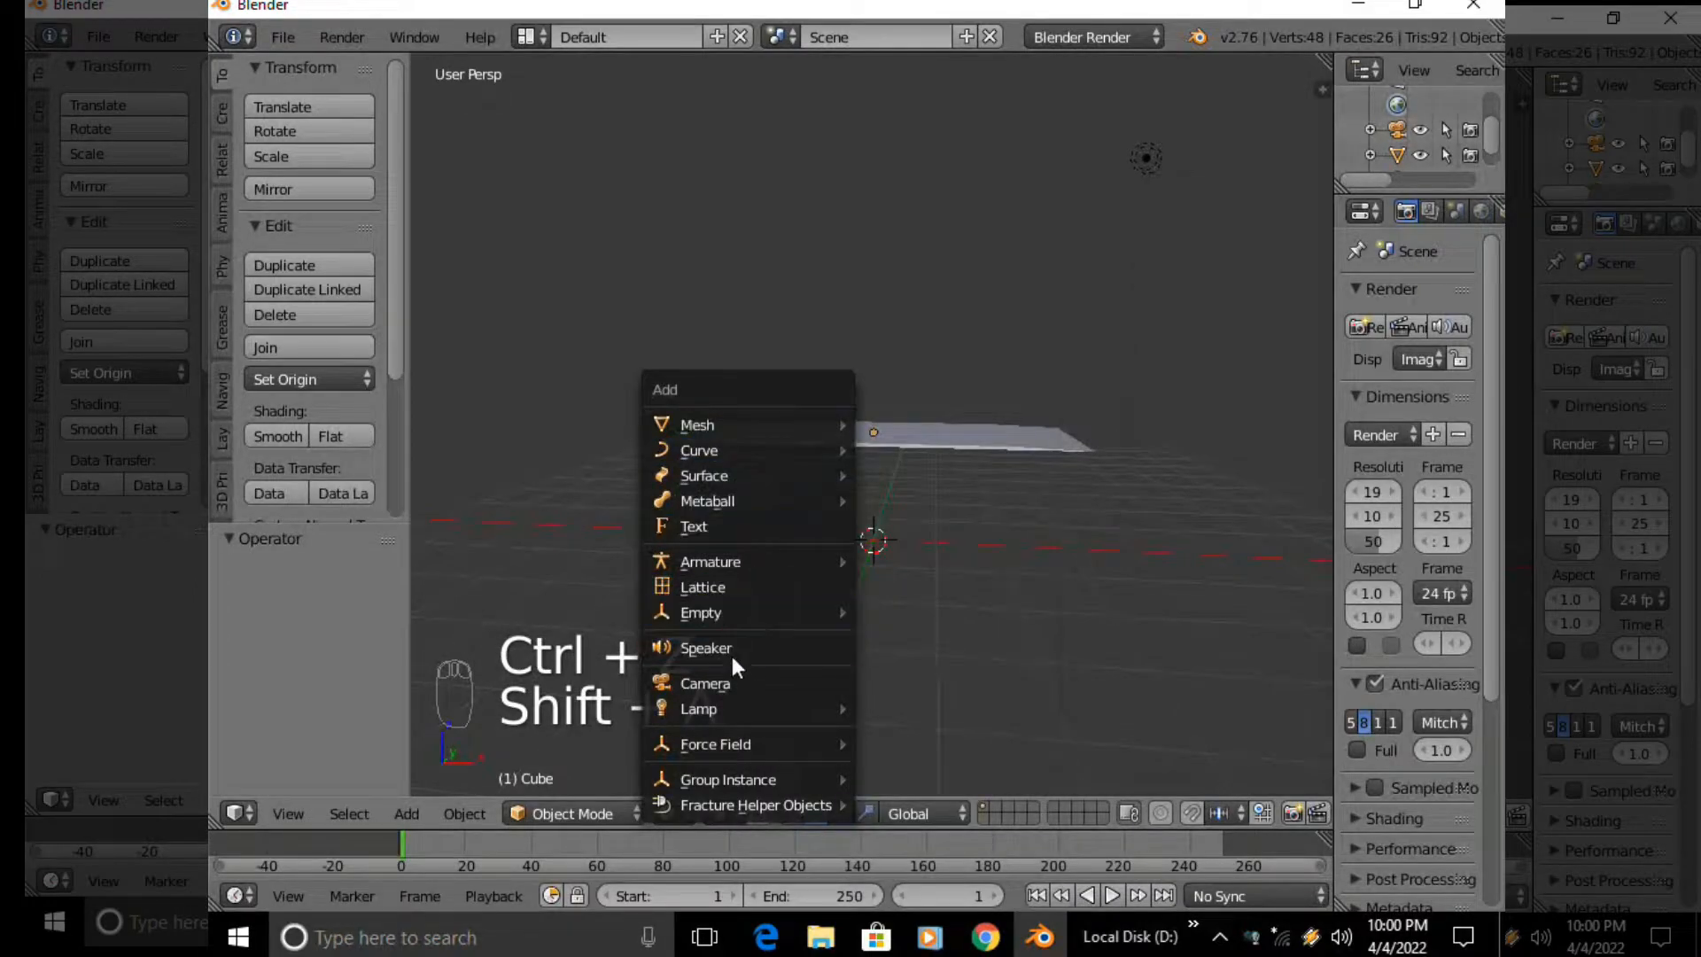
mouse_move(686, 424)
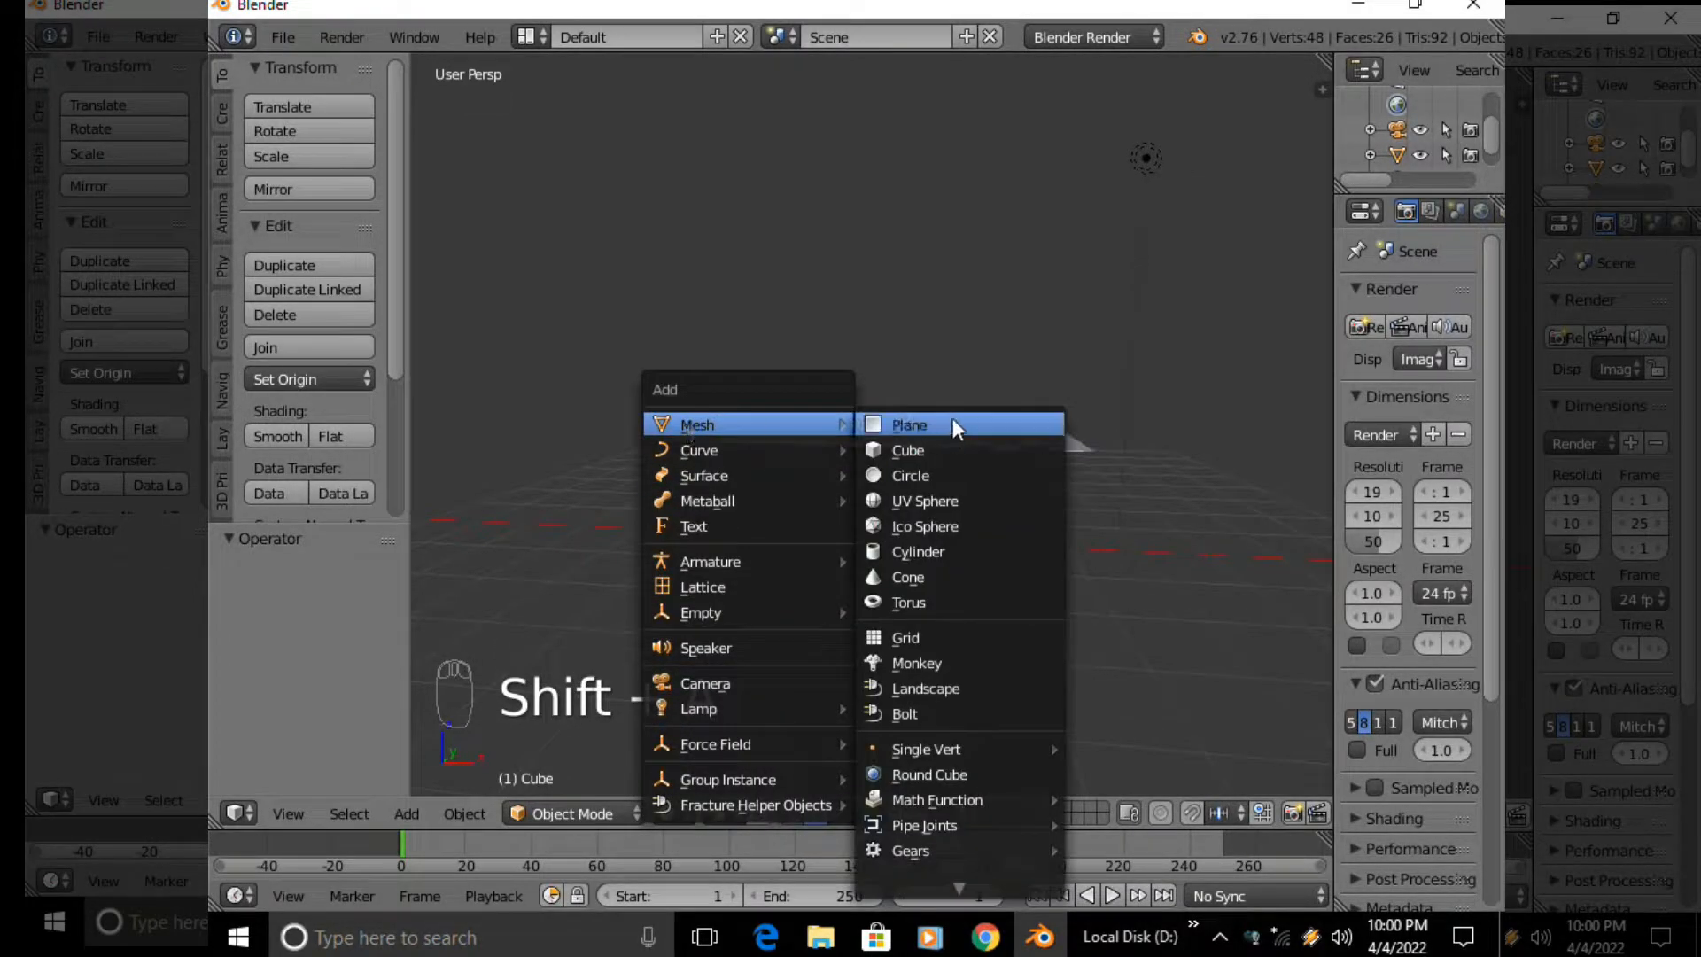
click(922, 550)
Move the cylinder to about -2.65 on X and raise it about 0.728 along Z at the slab's end
scroll(848, 549, up, 1)
middle_drag(848, 549, 1057, 540)
drag(1014, 562, 789, 512)
middle_drag(663, 571, 942, 544)
middle_drag(674, 620, 581, 619)
drag(640, 631, 664, 616)
drag(567, 561, 587, 505)
scroll(827, 491, down, 3)
middle_drag(826, 491, 891, 472)
Set the cylinder's X and Y scale to 0.5
key(s)
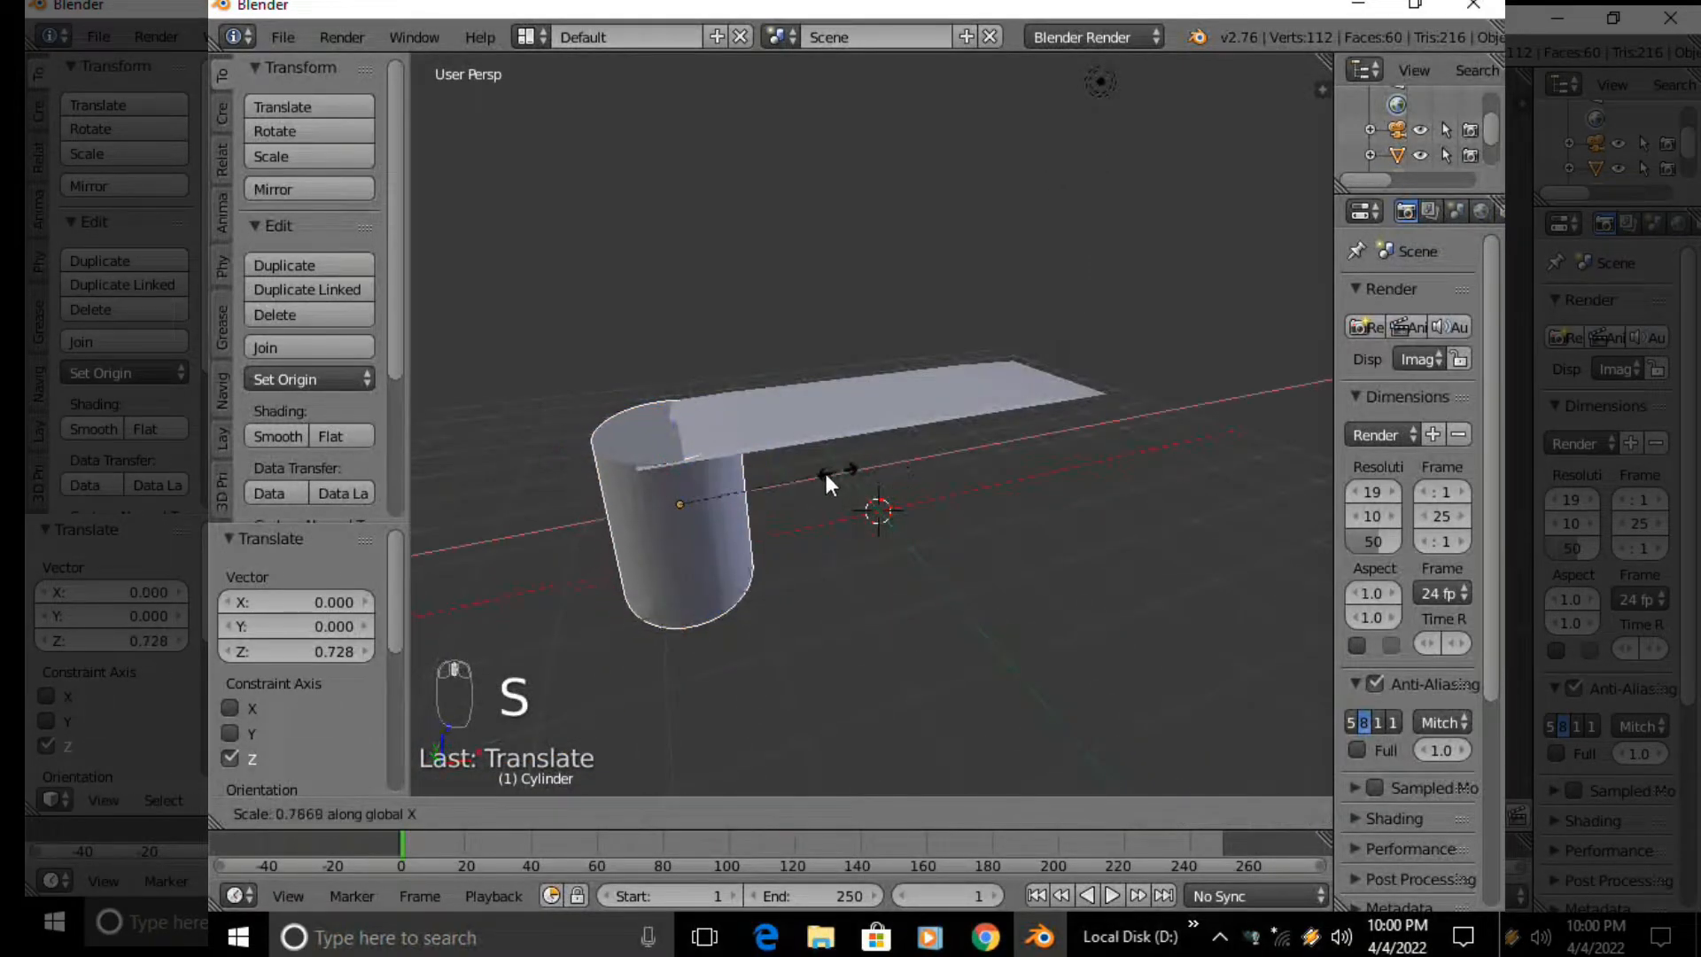
right_click(778, 482)
key(n)
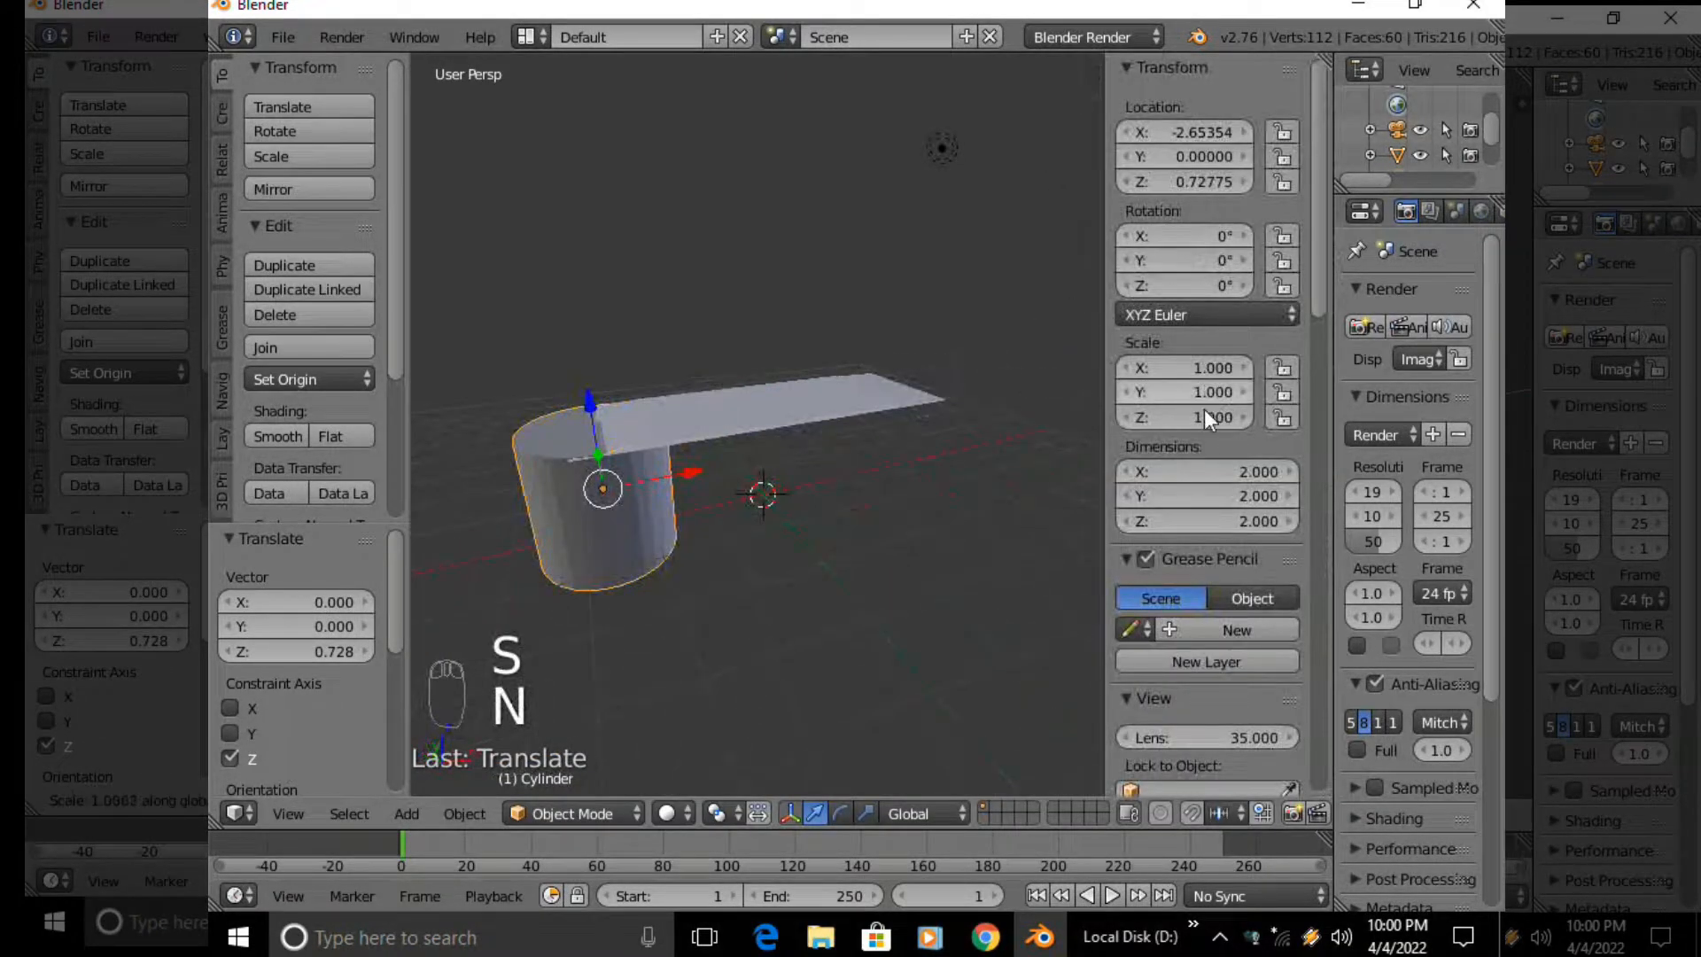
click(1146, 368)
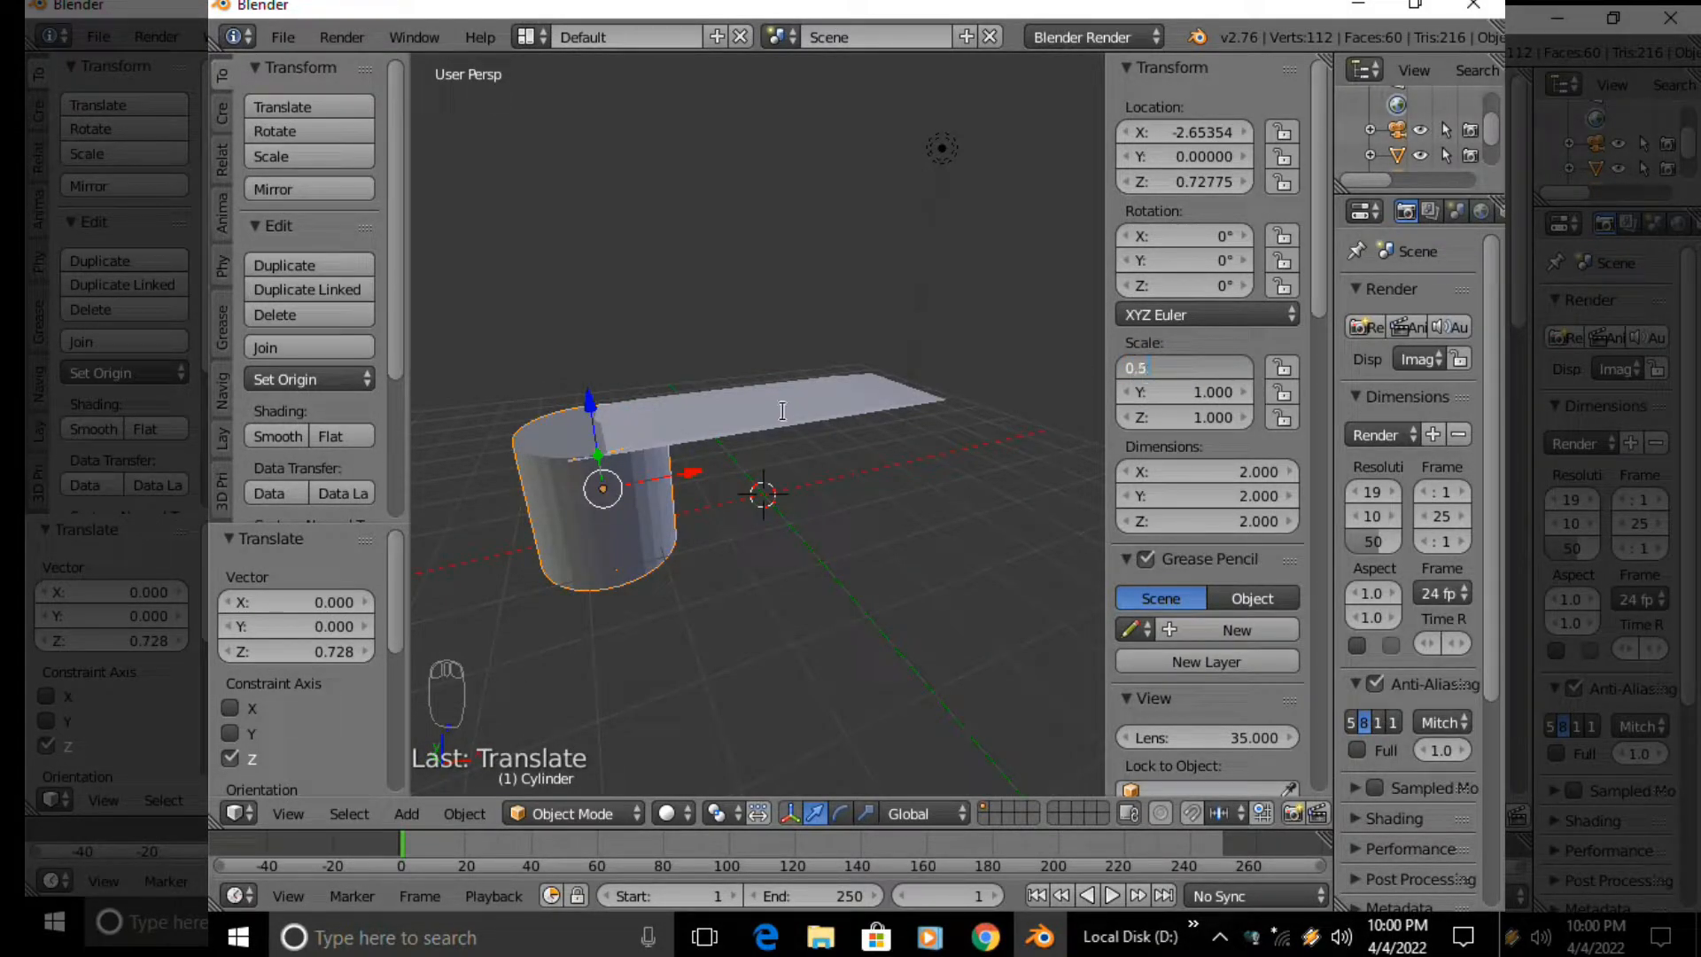
key(Return)
key(BackSpace)
middle_drag(748, 440, 709, 448)
Thin the cylinder into a rod by setting its Y and X scale to 0.050
click(1210, 389)
key(BackSpace)
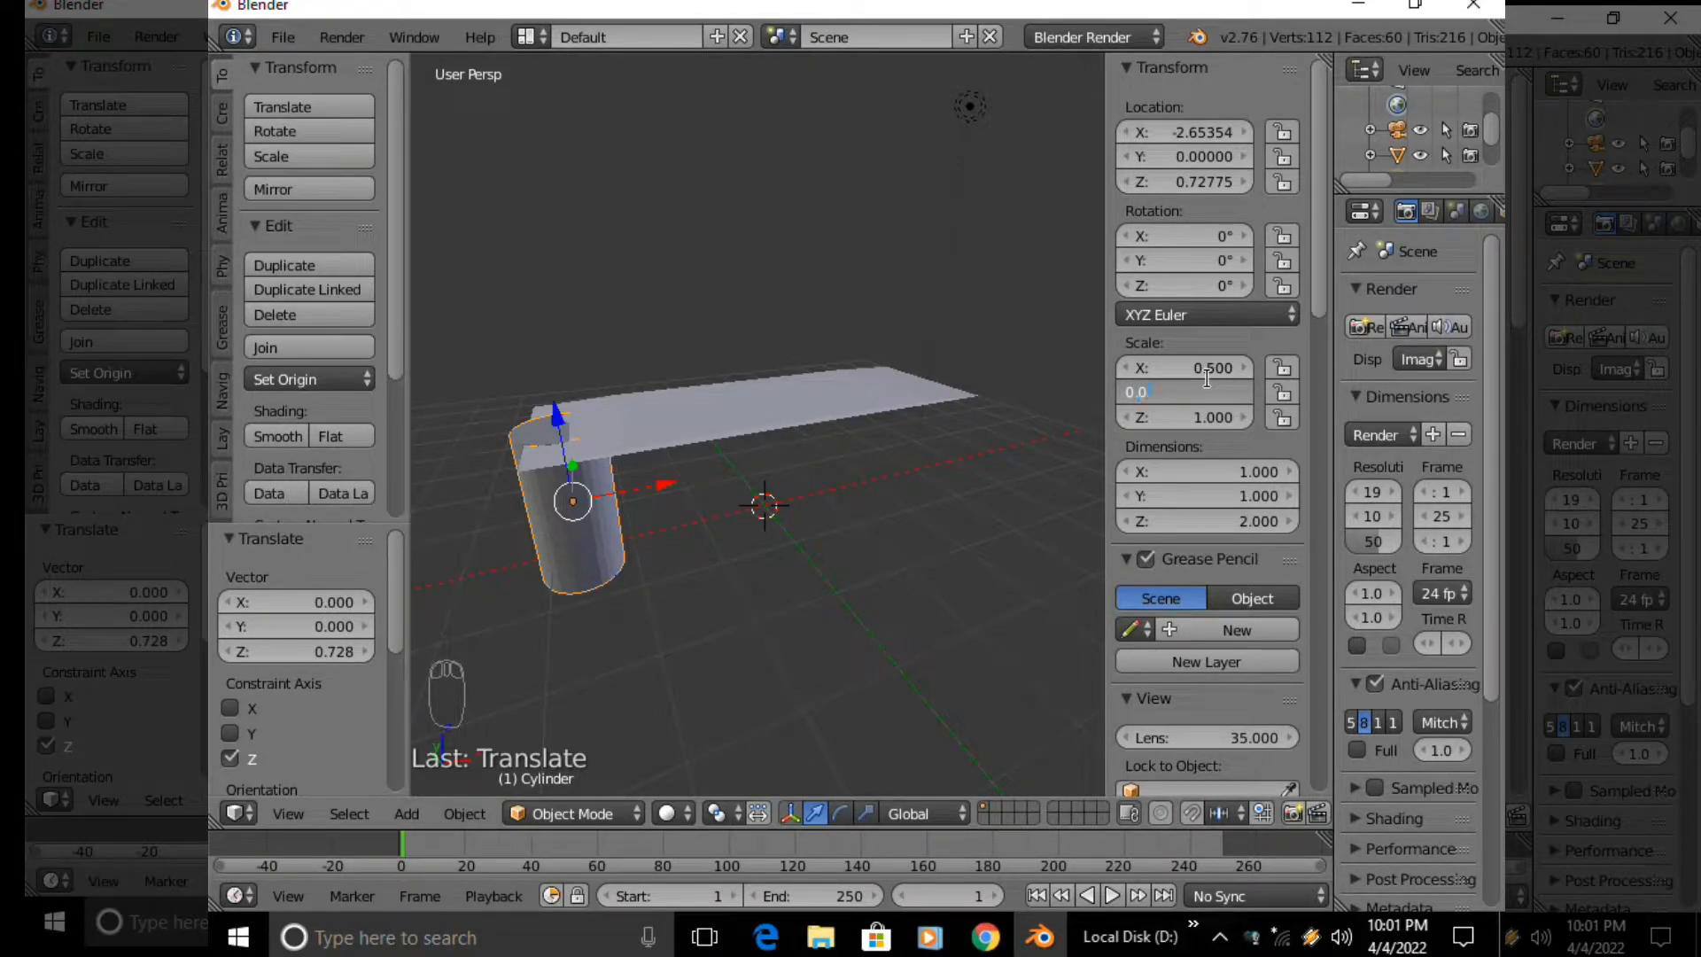
text(0.050)
key(Return)
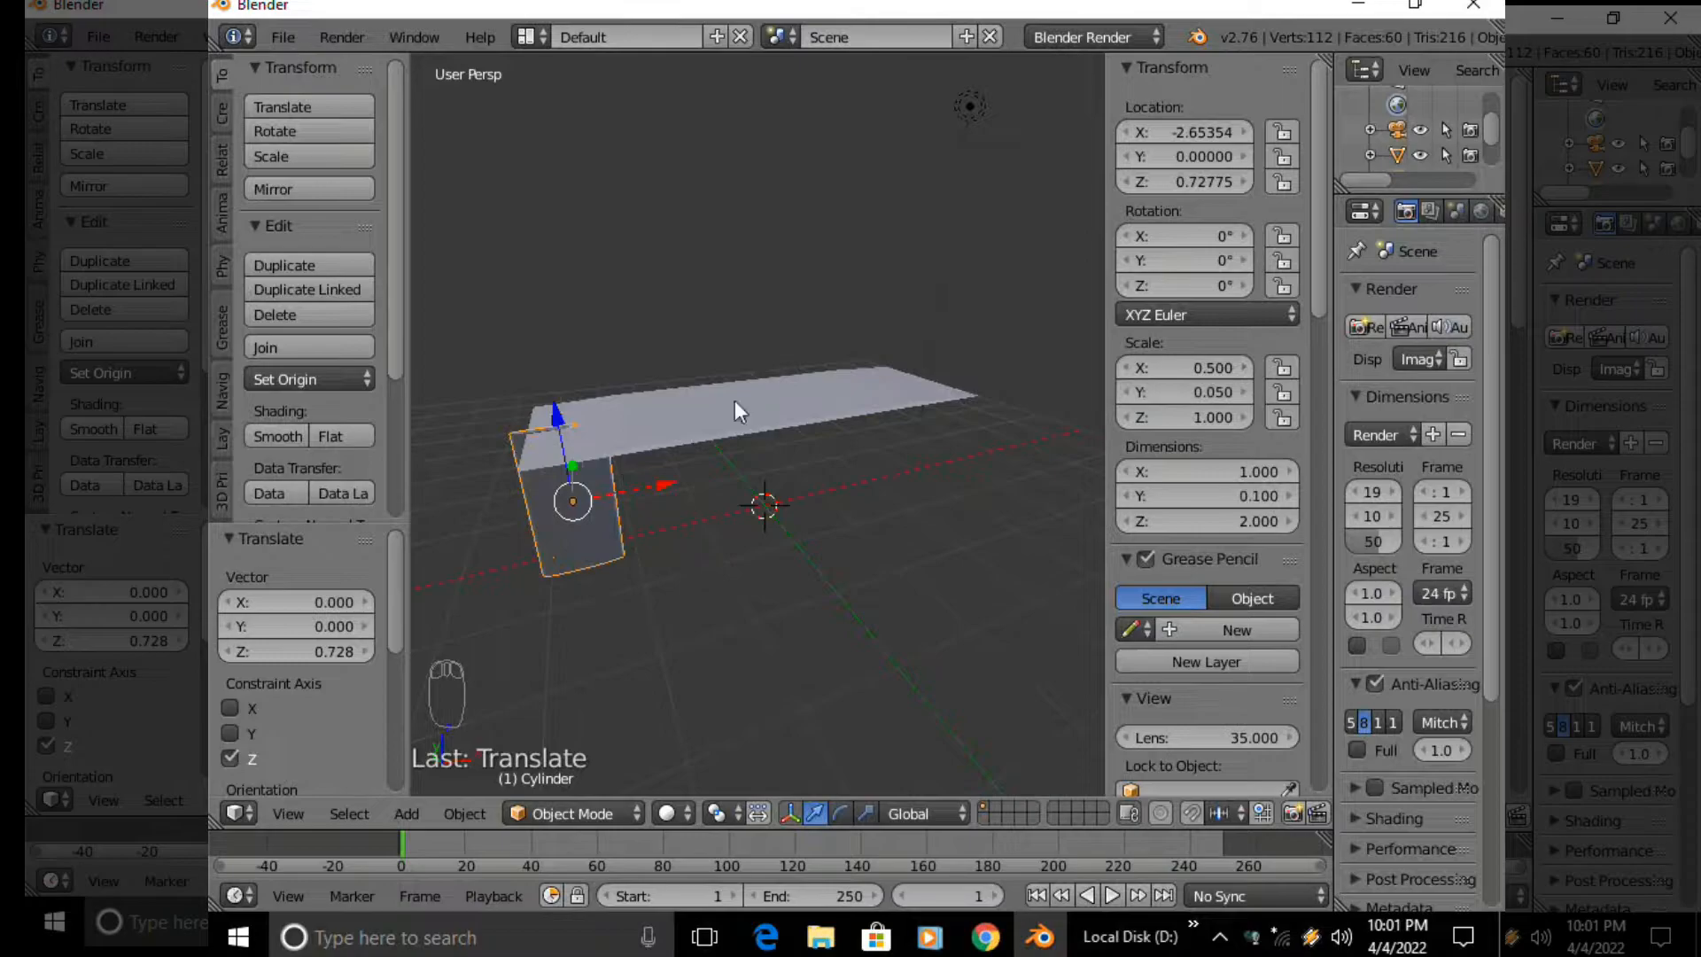
click(1225, 367)
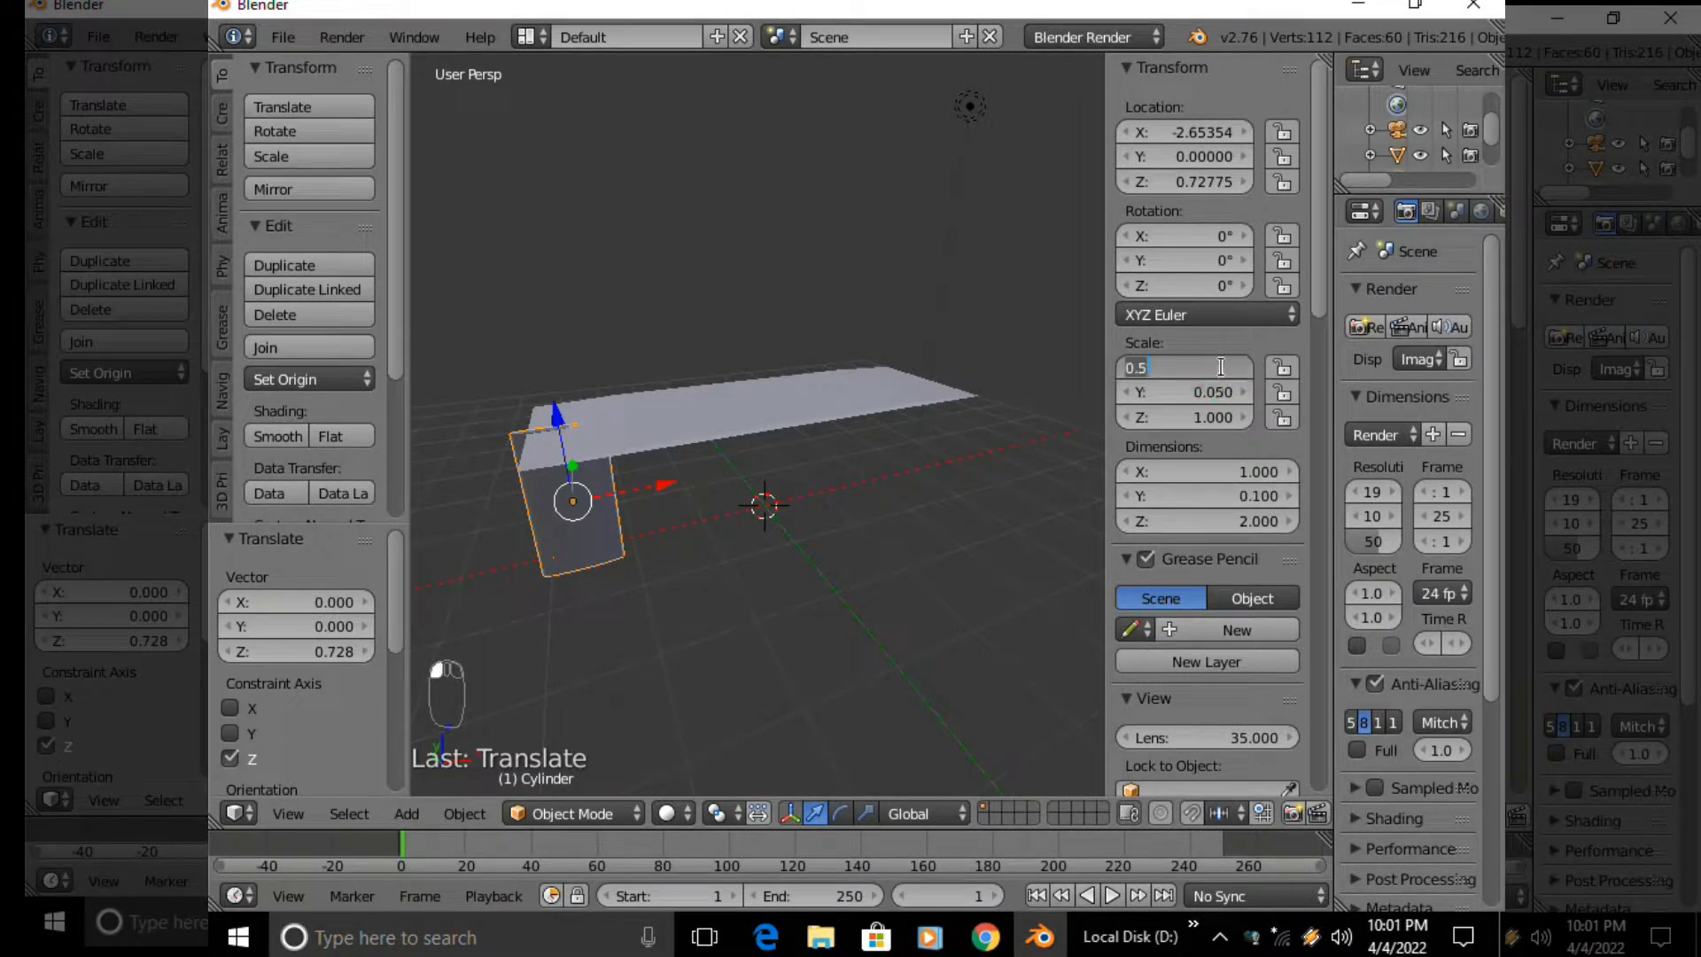
text(0.05)
key(Return)
scroll(432, 464, up, 5)
middle_drag(499, 518, 824, 485)
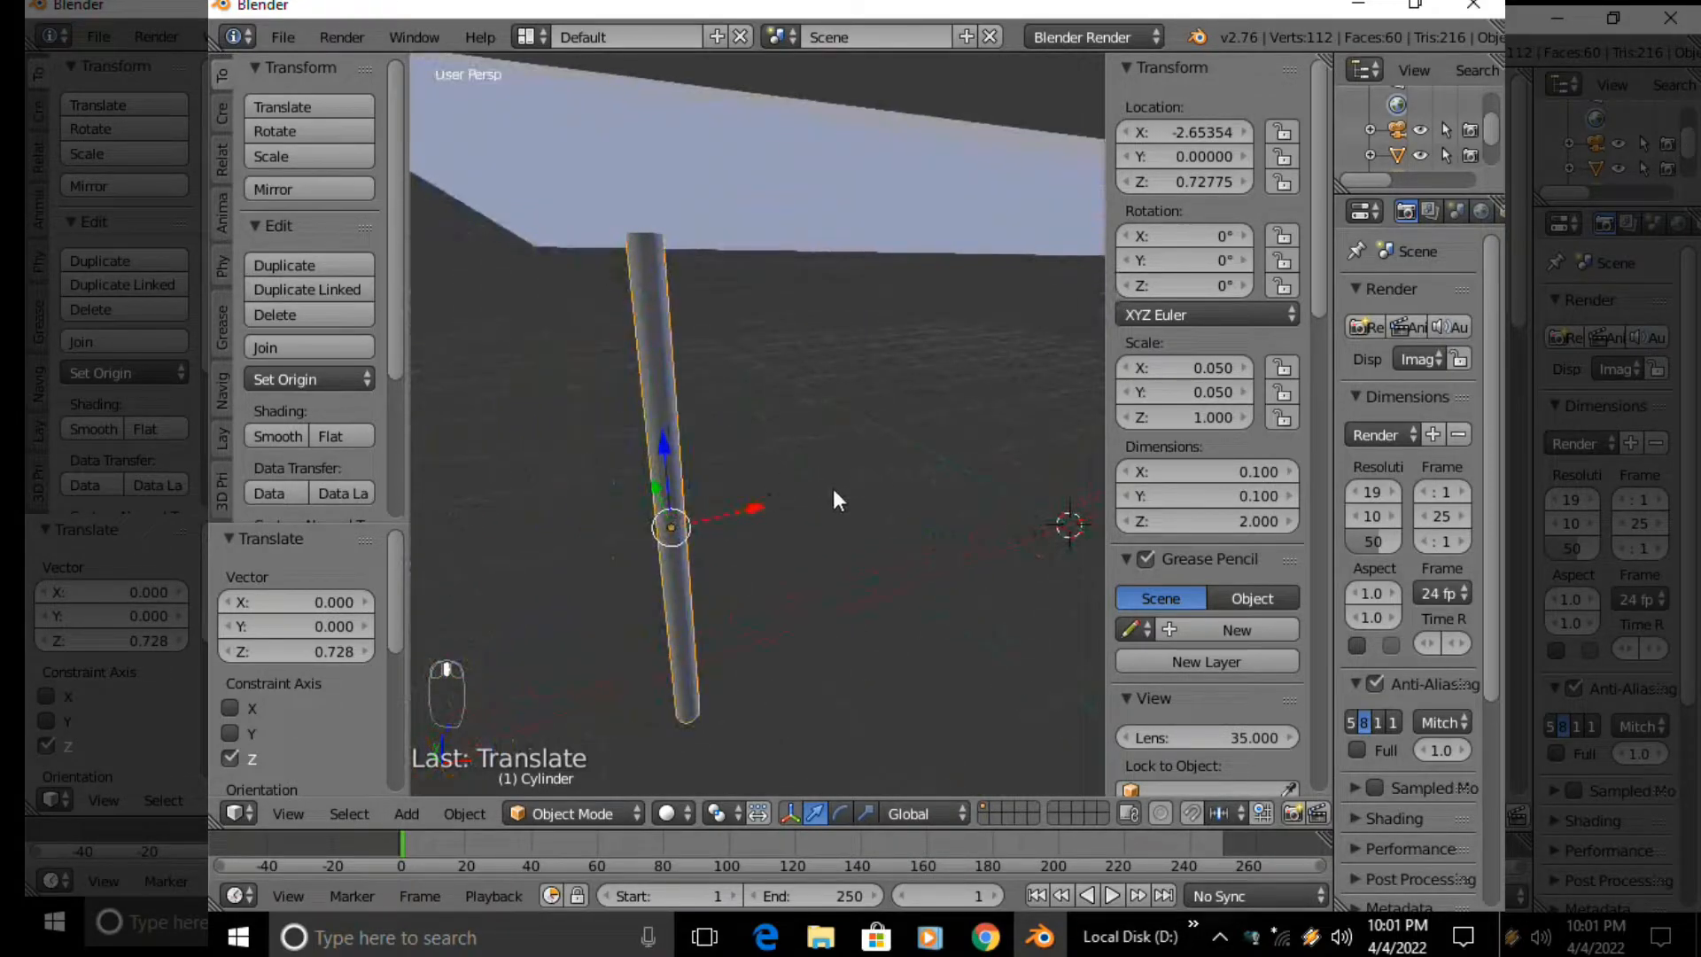
Scale the rod uniformly by about 0.525 and lengthen it along Z by a factor of about 1.4
key(s)
click(817, 533)
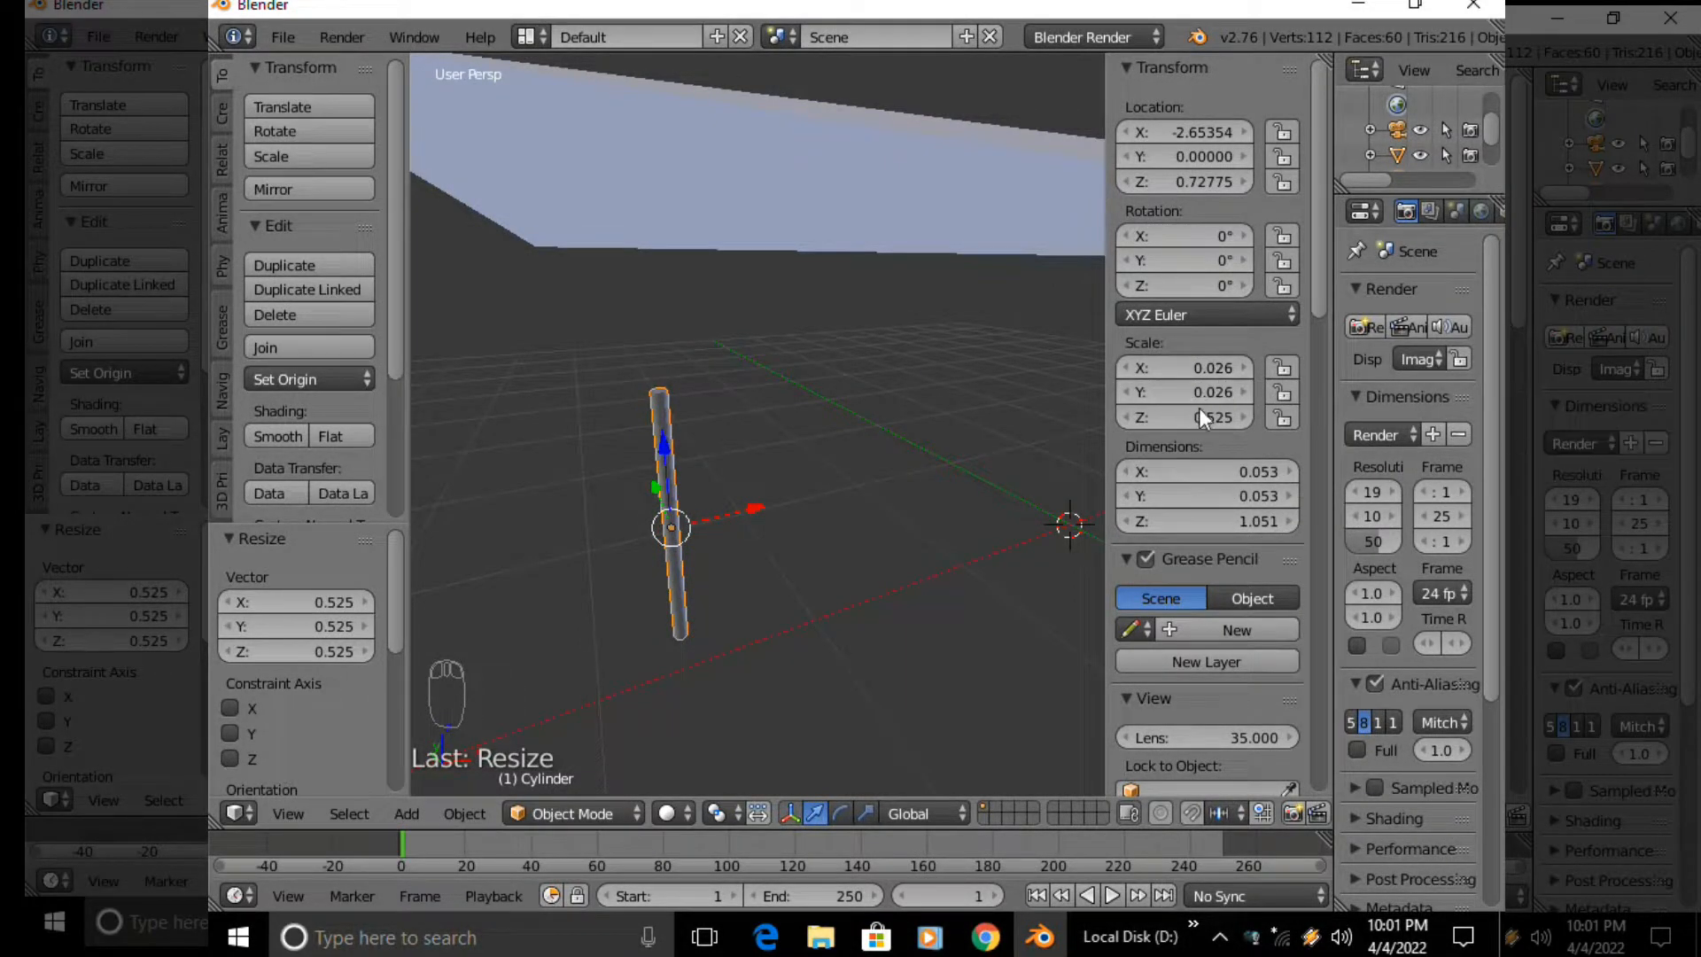
middle_drag(626, 513, 728, 513)
key(s)
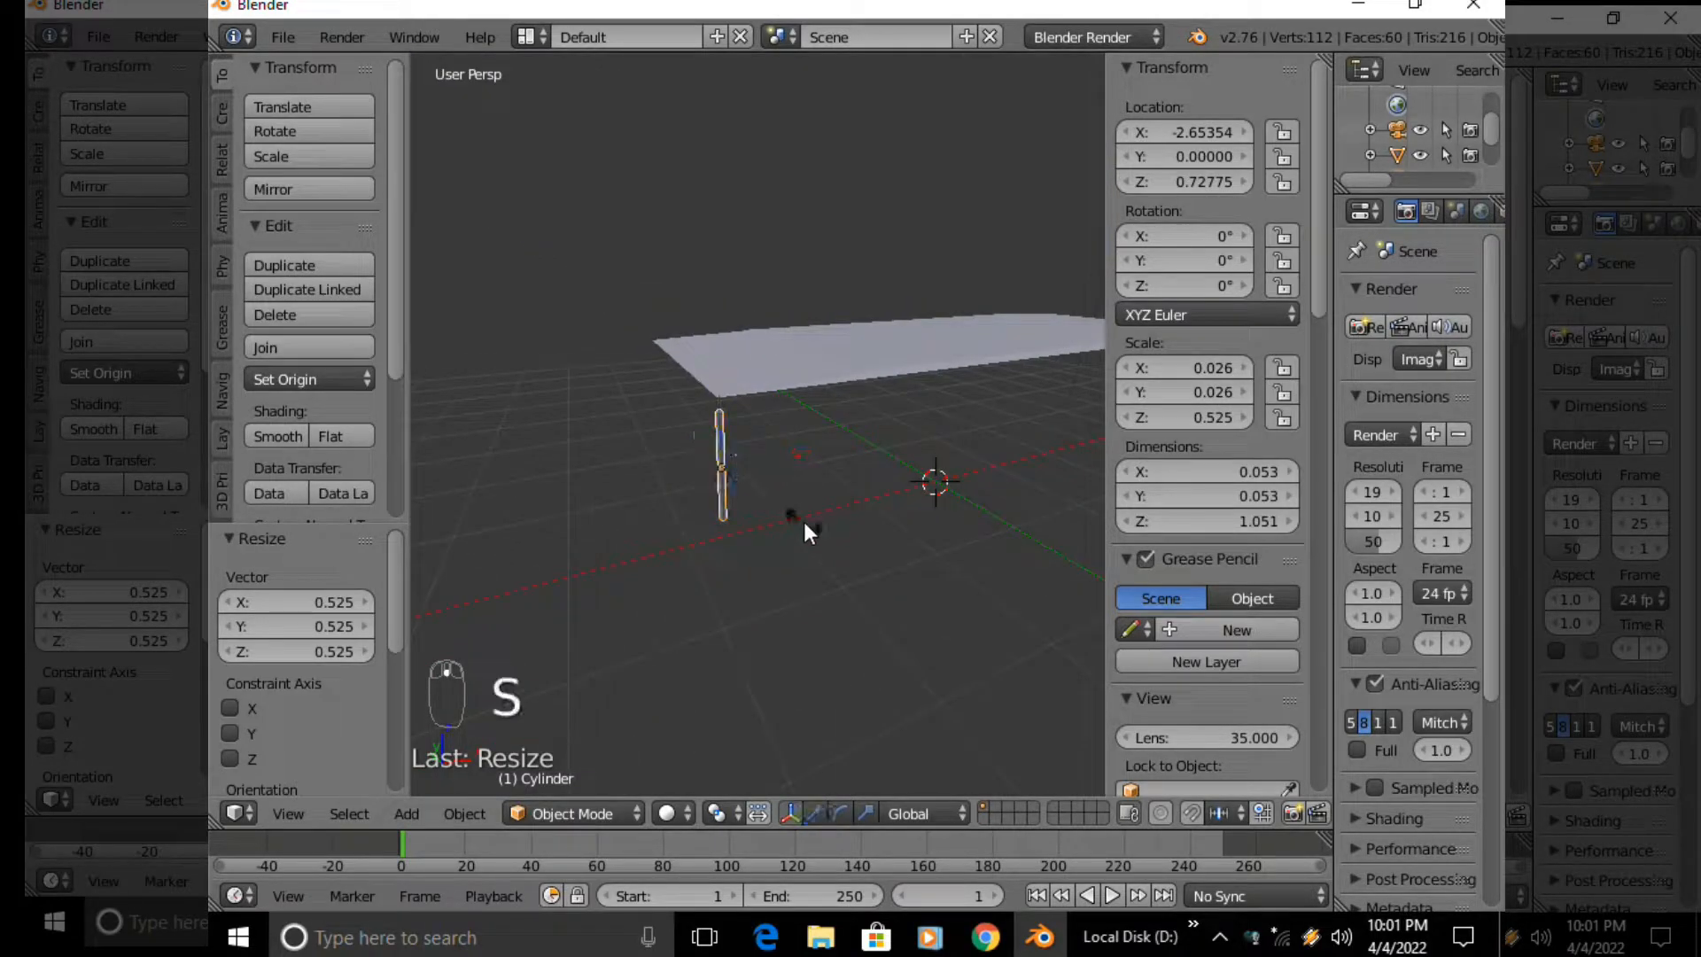
key(z)
click(815, 571)
middle_drag(815, 571, 790, 595)
Enlarge the rod uniformly by a factor of about 1.28
key(s)
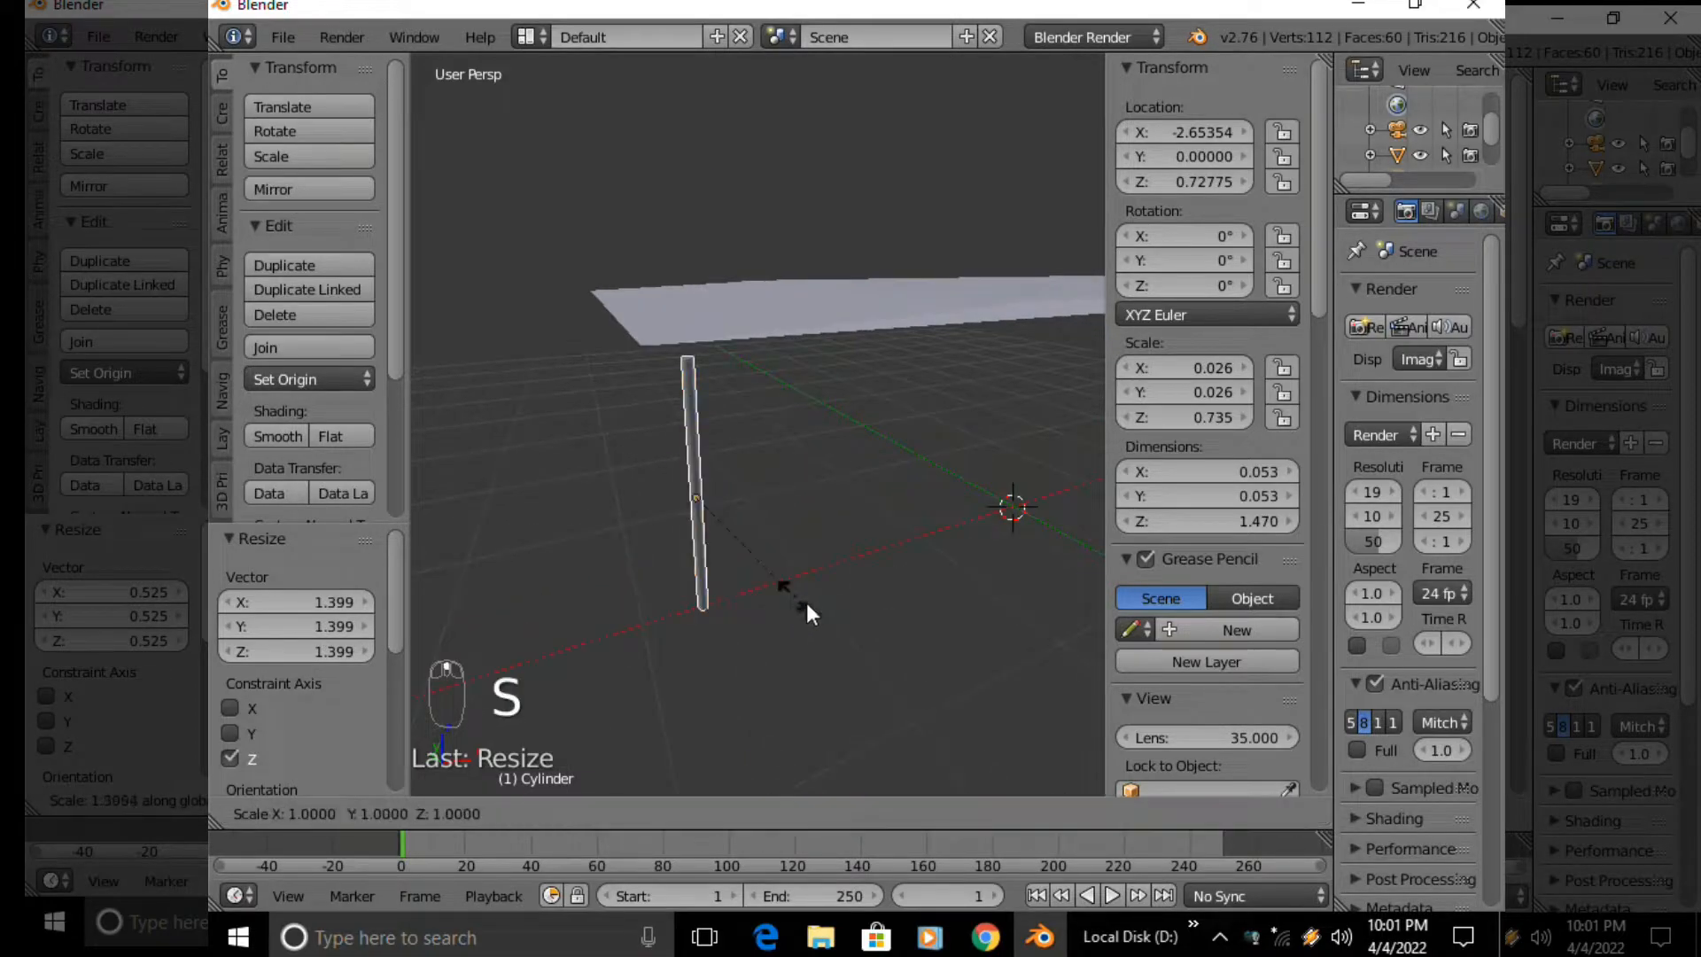
click(673, 571)
middle_drag(673, 571, 806, 551)
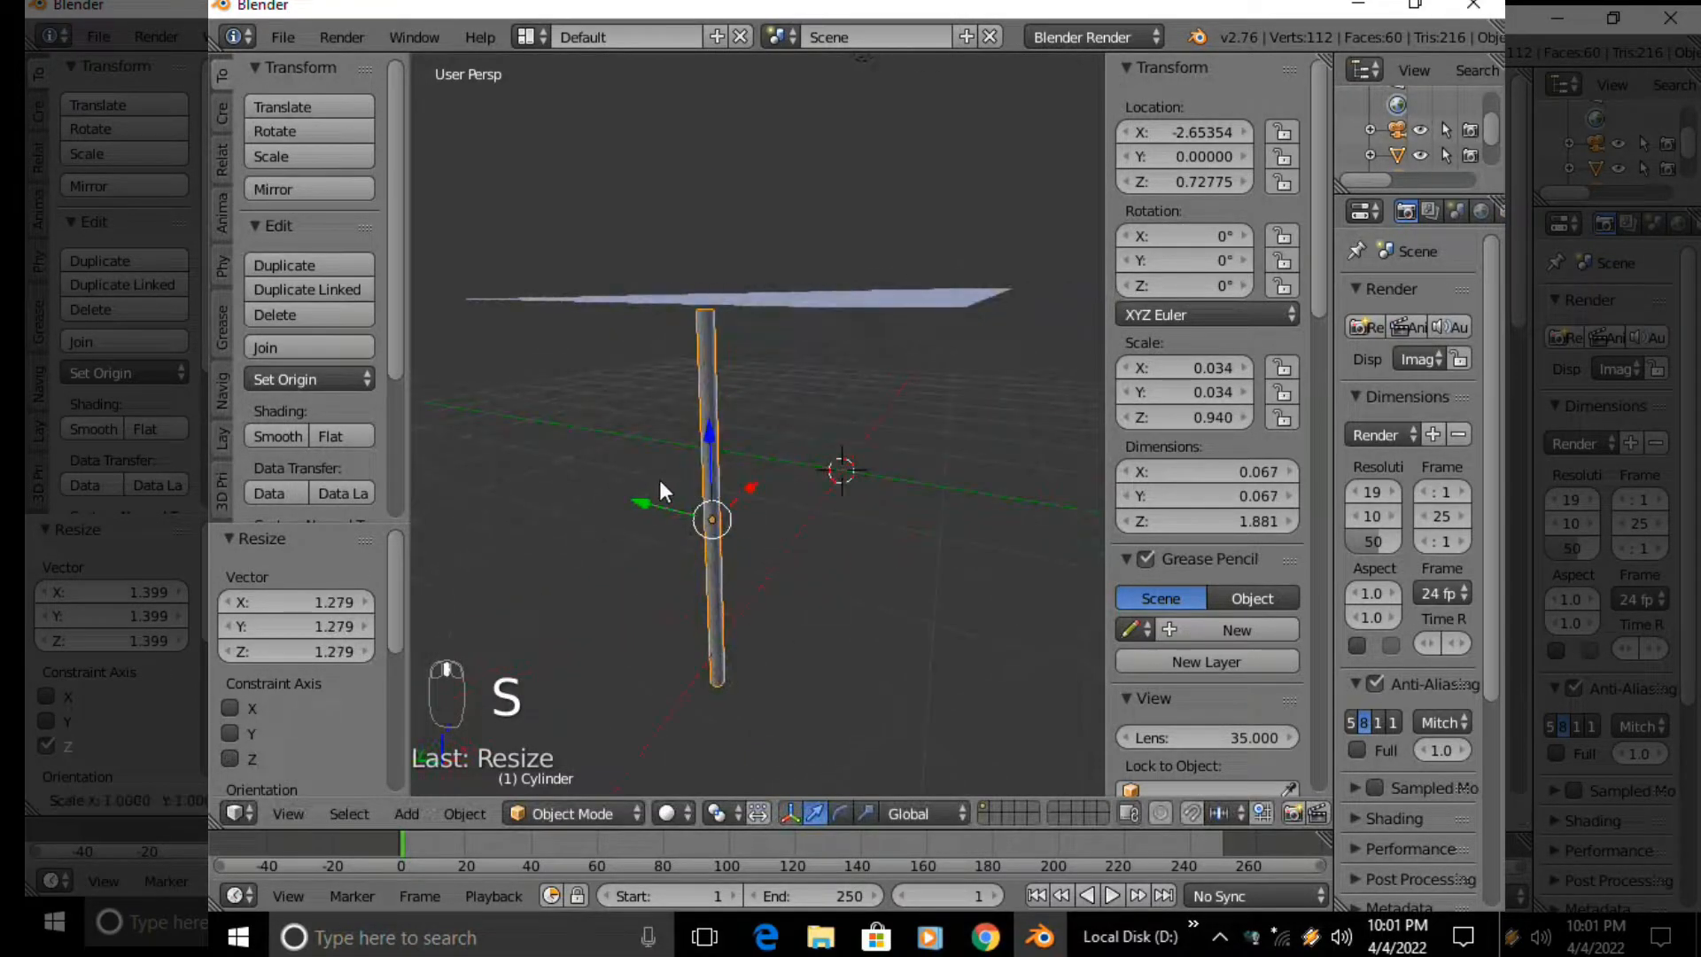
Move the rod about -0.786 along Y and -0.25 along X to the slab's corner, and switch to the front view
key(g)
key(y)
click(810, 573)
scroll(673, 567, up, 3)
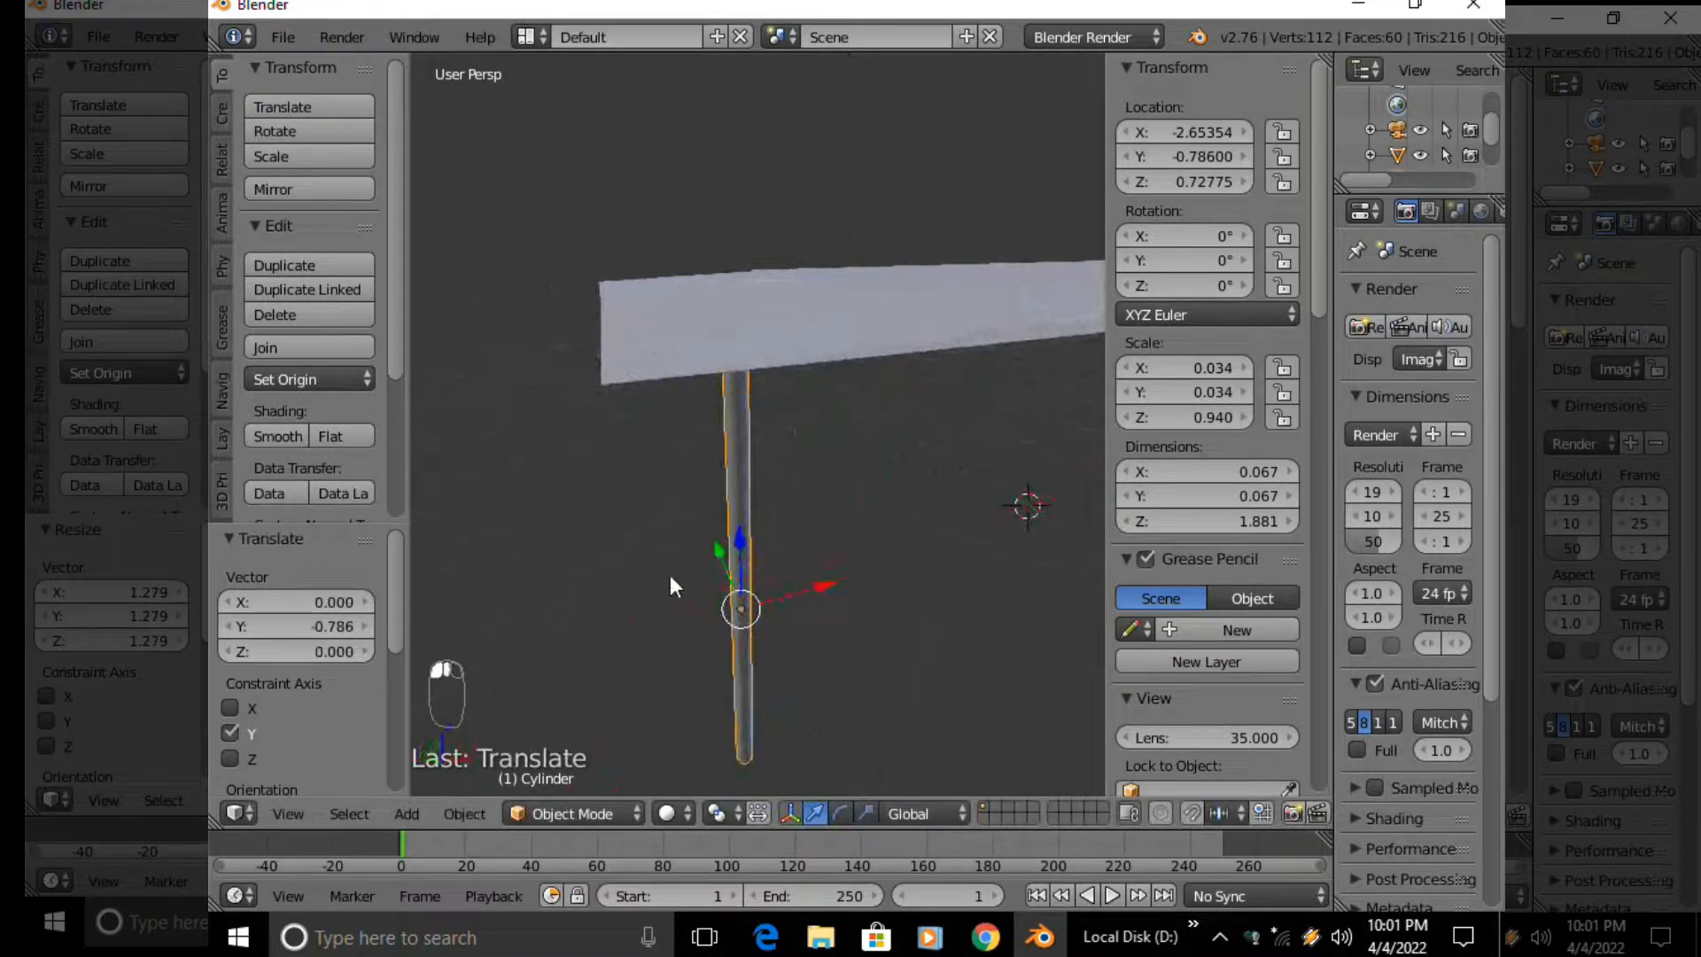
key(g)
key(x)
click(742, 578)
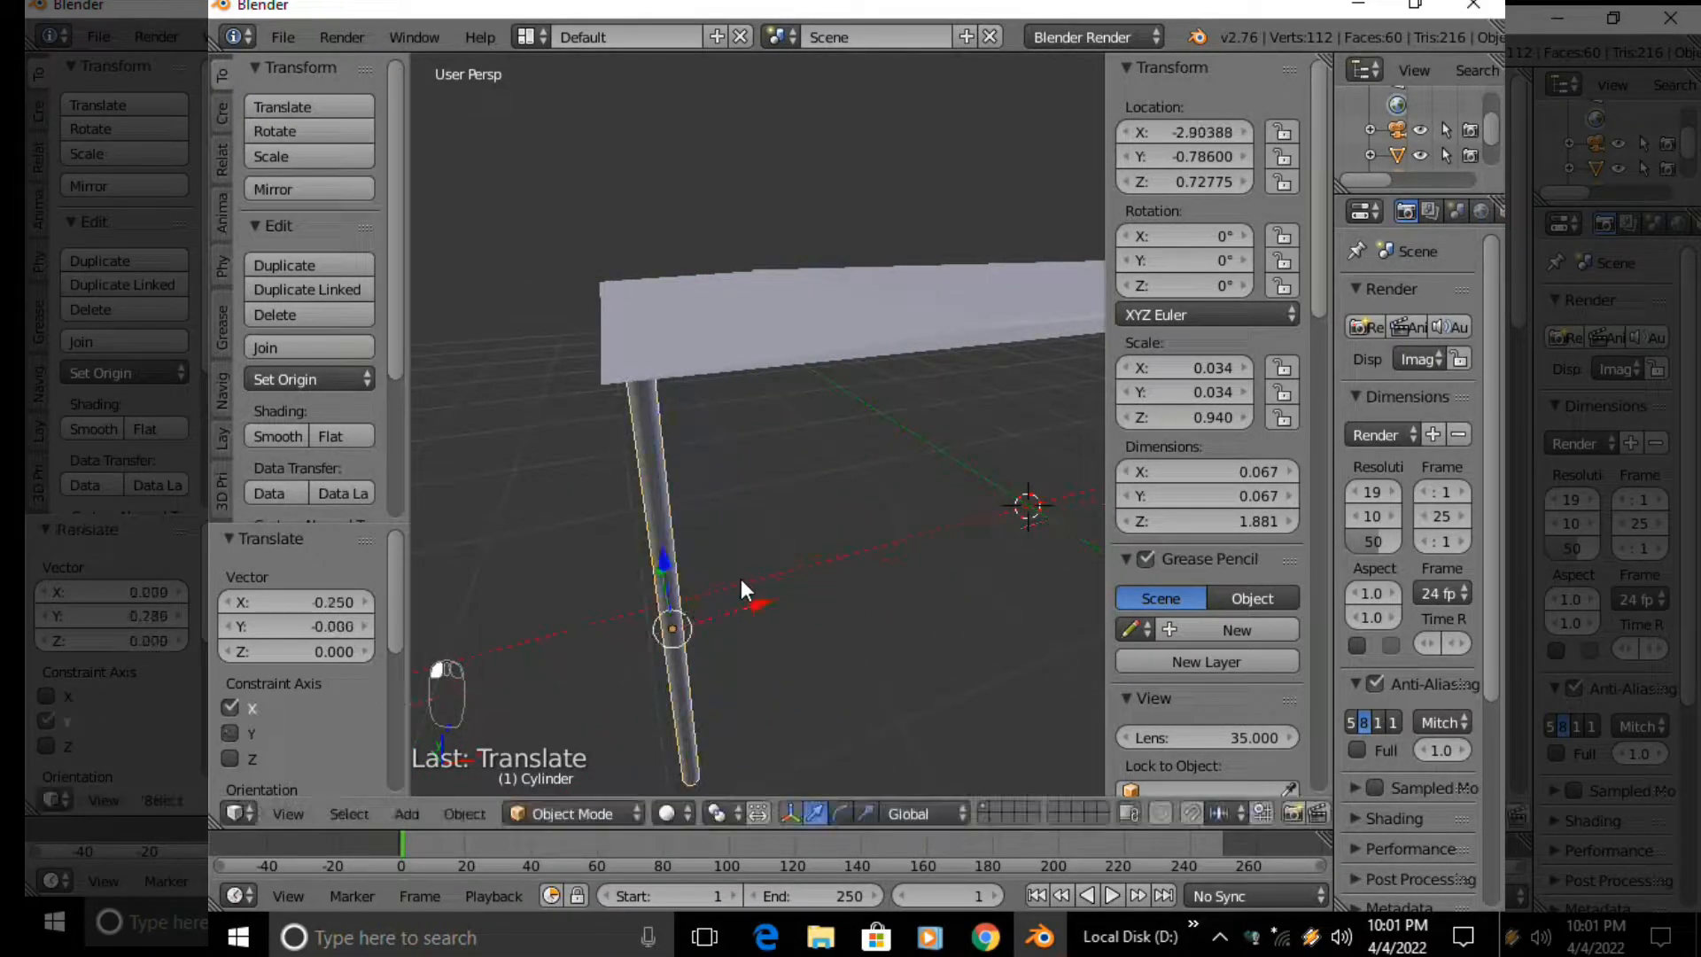
key(KP_1)
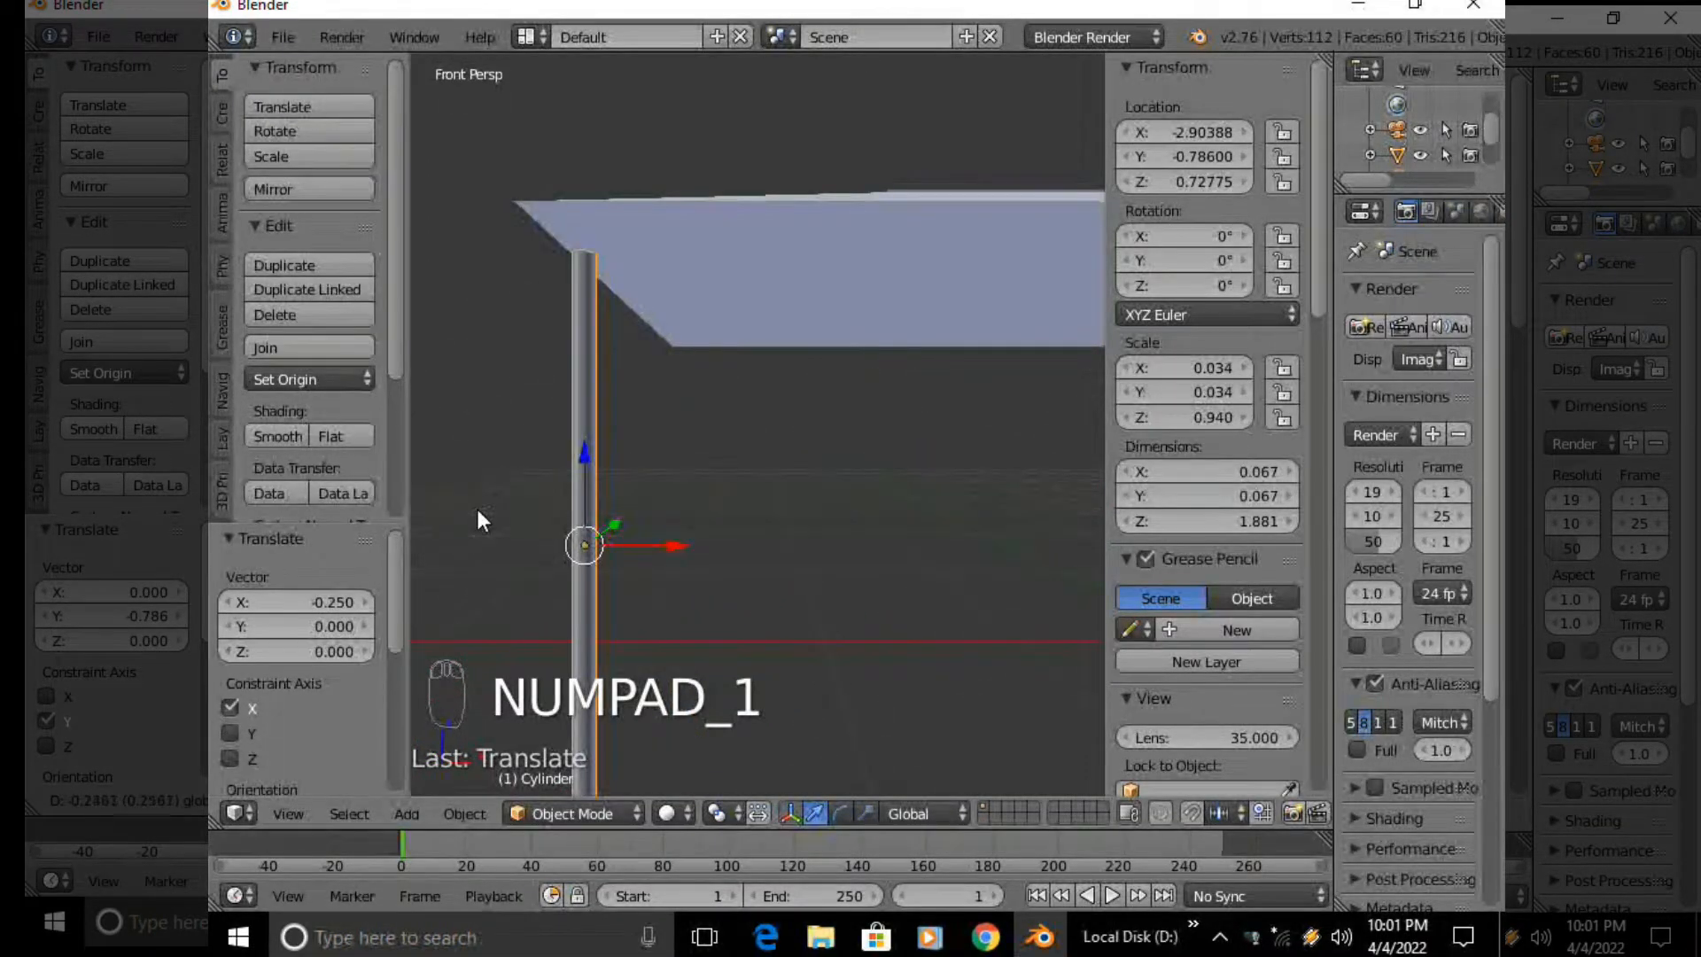
Move the rod about 0.022 along X and 0.044 up along Z so its top meets the slab's underside
key(KP_5)
scroll(638, 438, up, 3)
shift+middle_drag(648, 445, 696, 484)
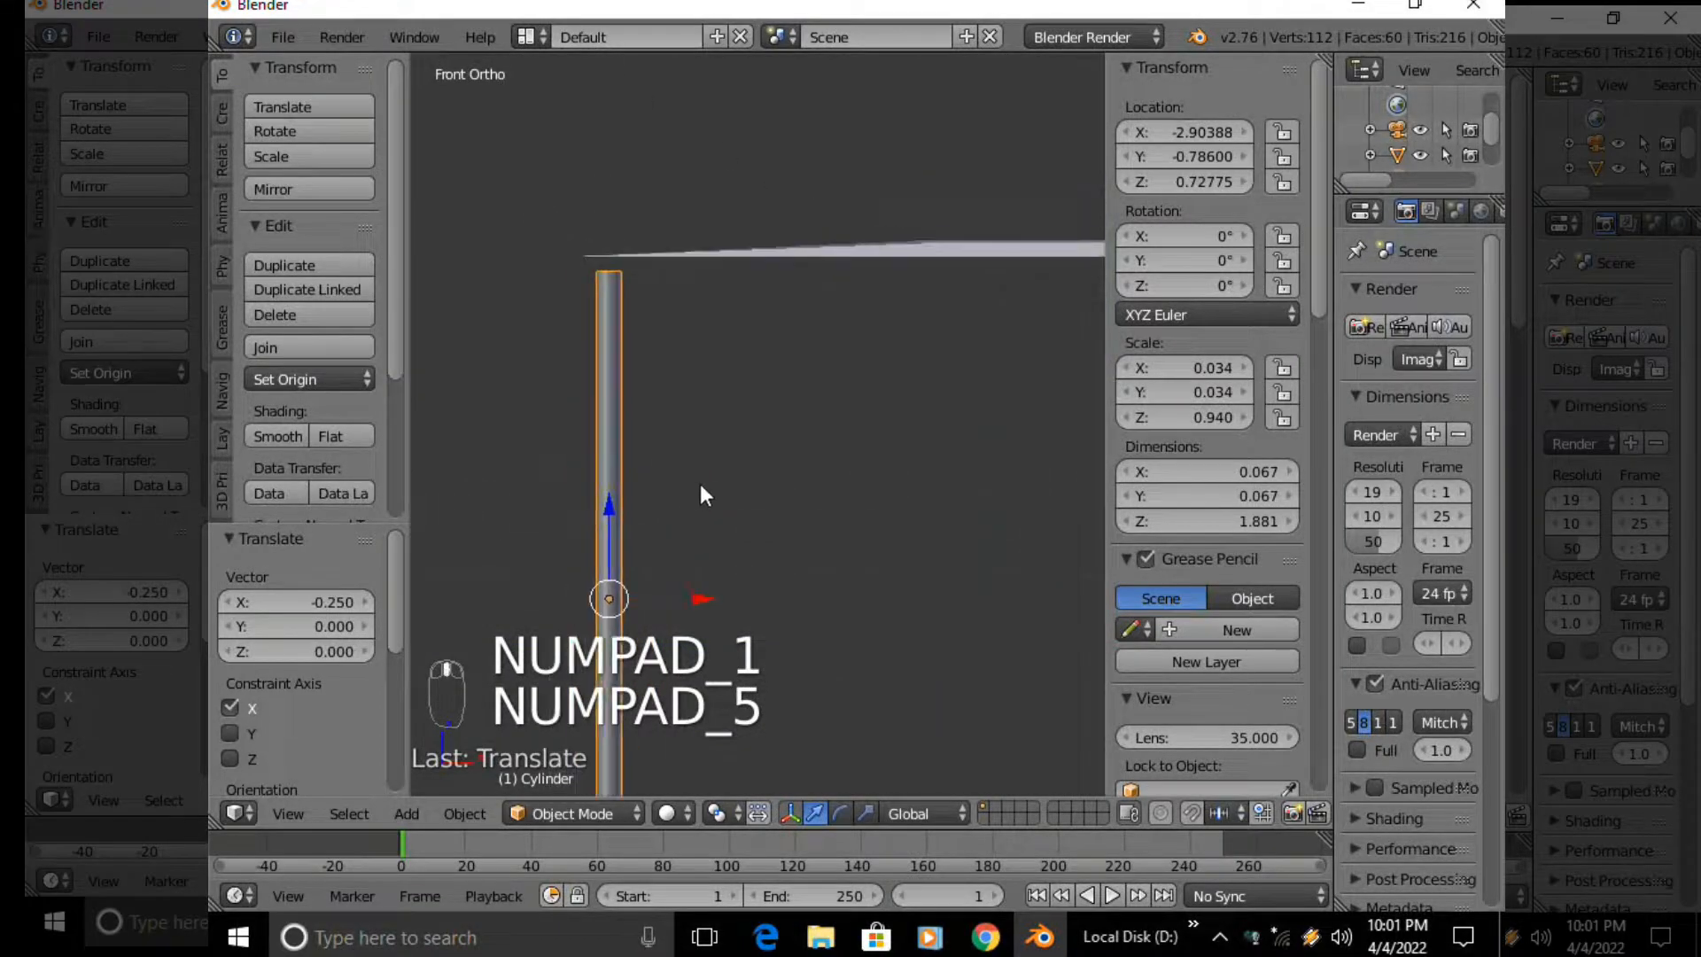
key(g)
key(x)
click(714, 582)
key(g)
key(z)
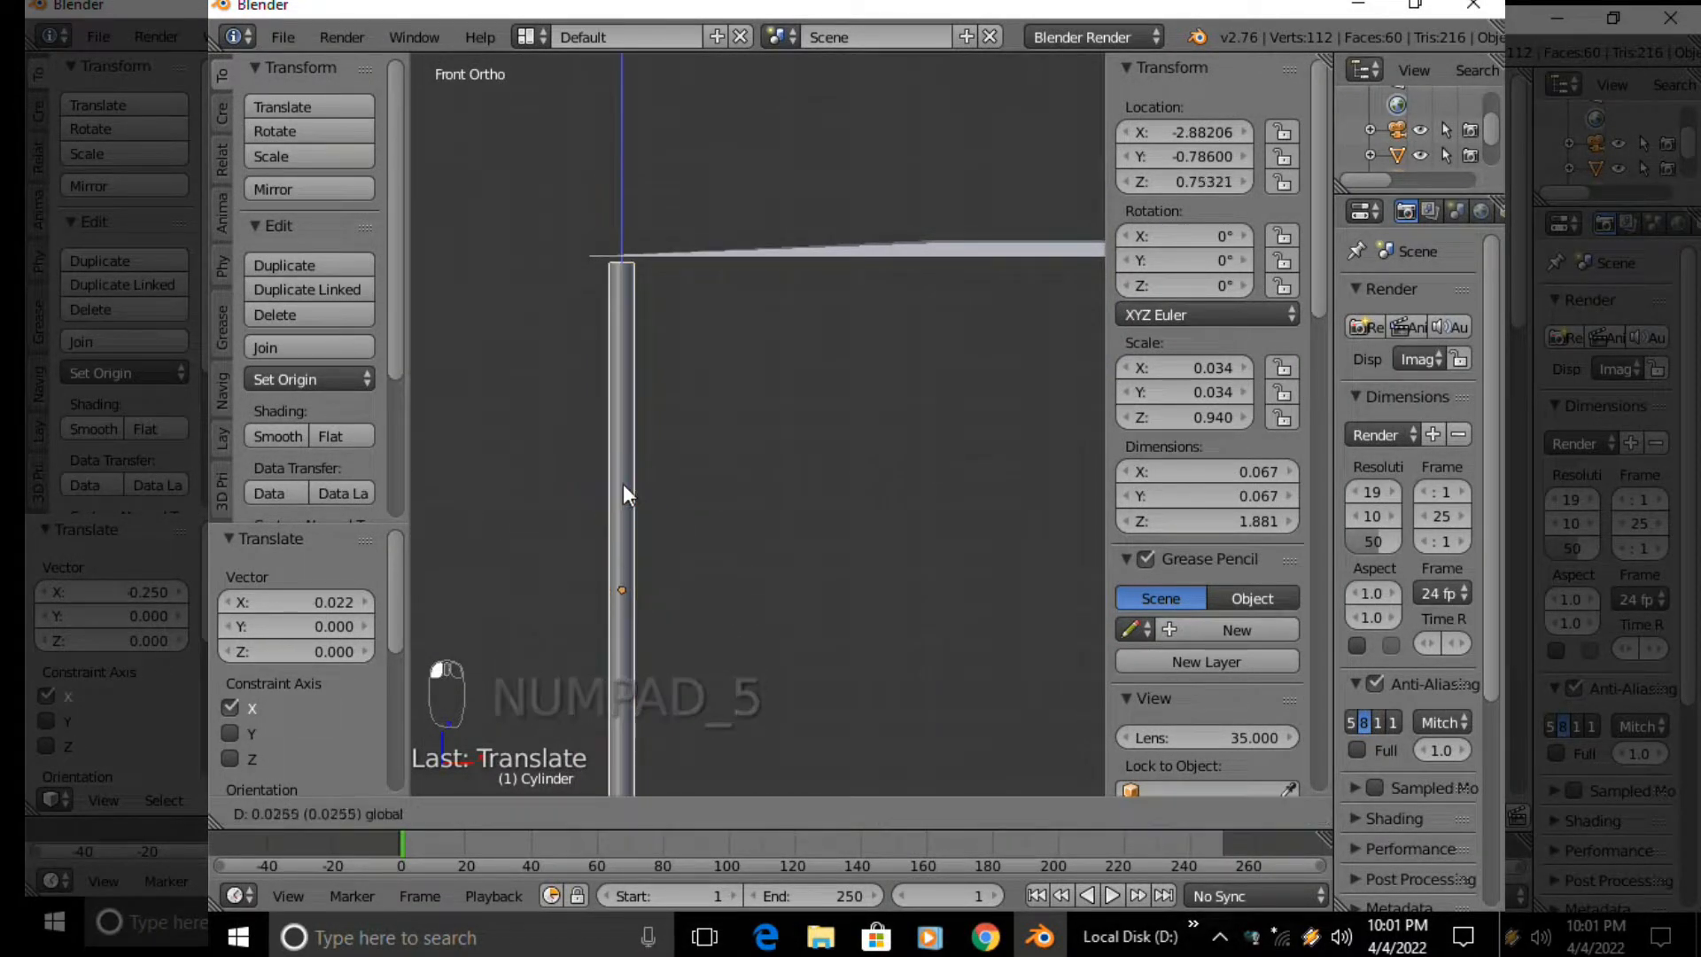
click(623, 476)
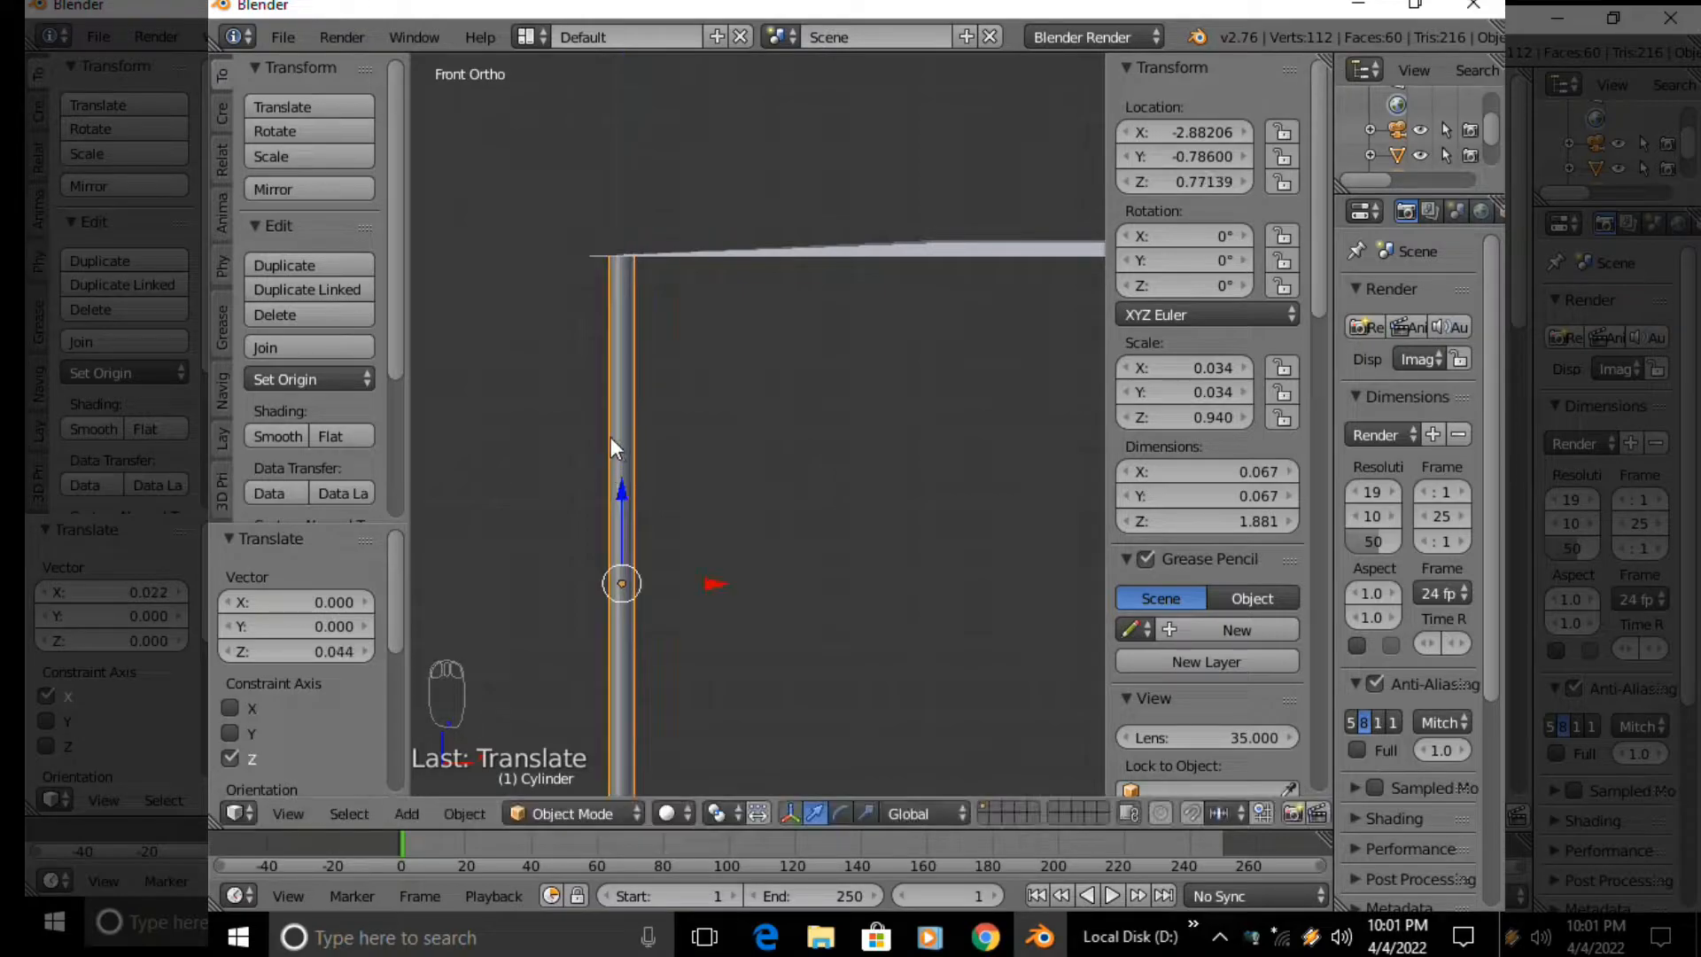
Examine in wireframe and from several angles where the leg's top meets the slab
key(z)
click(810, 440)
scroll(641, 368, up, 4)
middle_drag(640, 371, 667, 671)
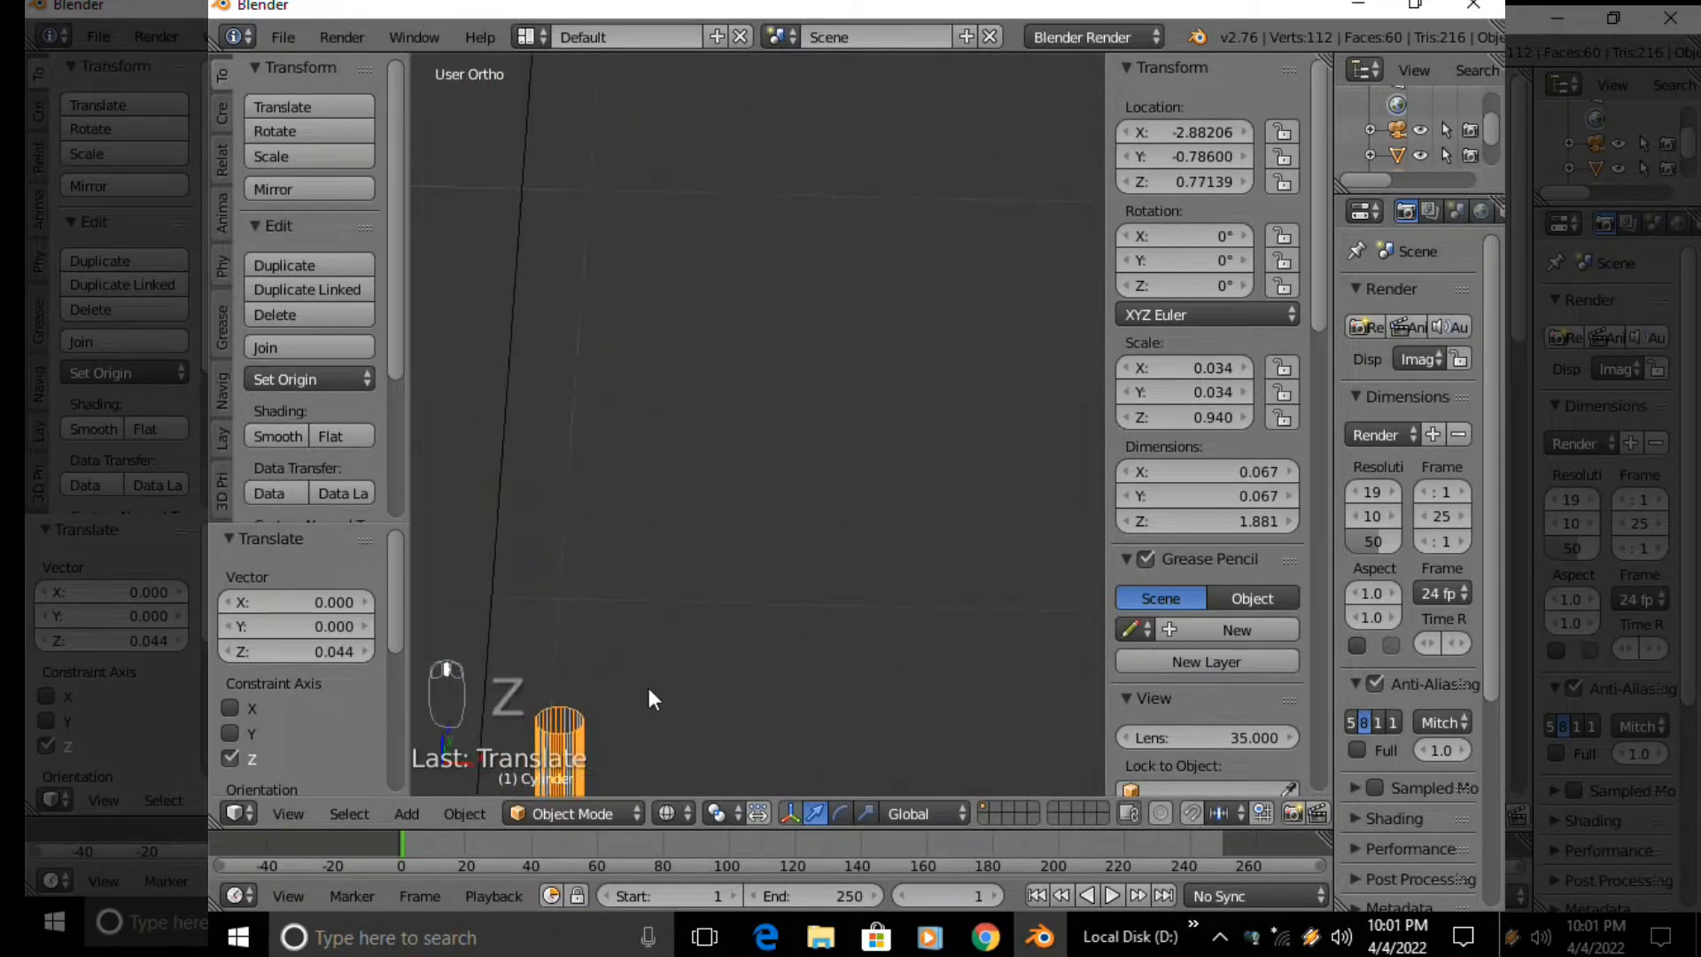
key(z)
click(673, 735)
middle_drag(608, 608, 790, 523)
key(KP_5)
key(KP_1)
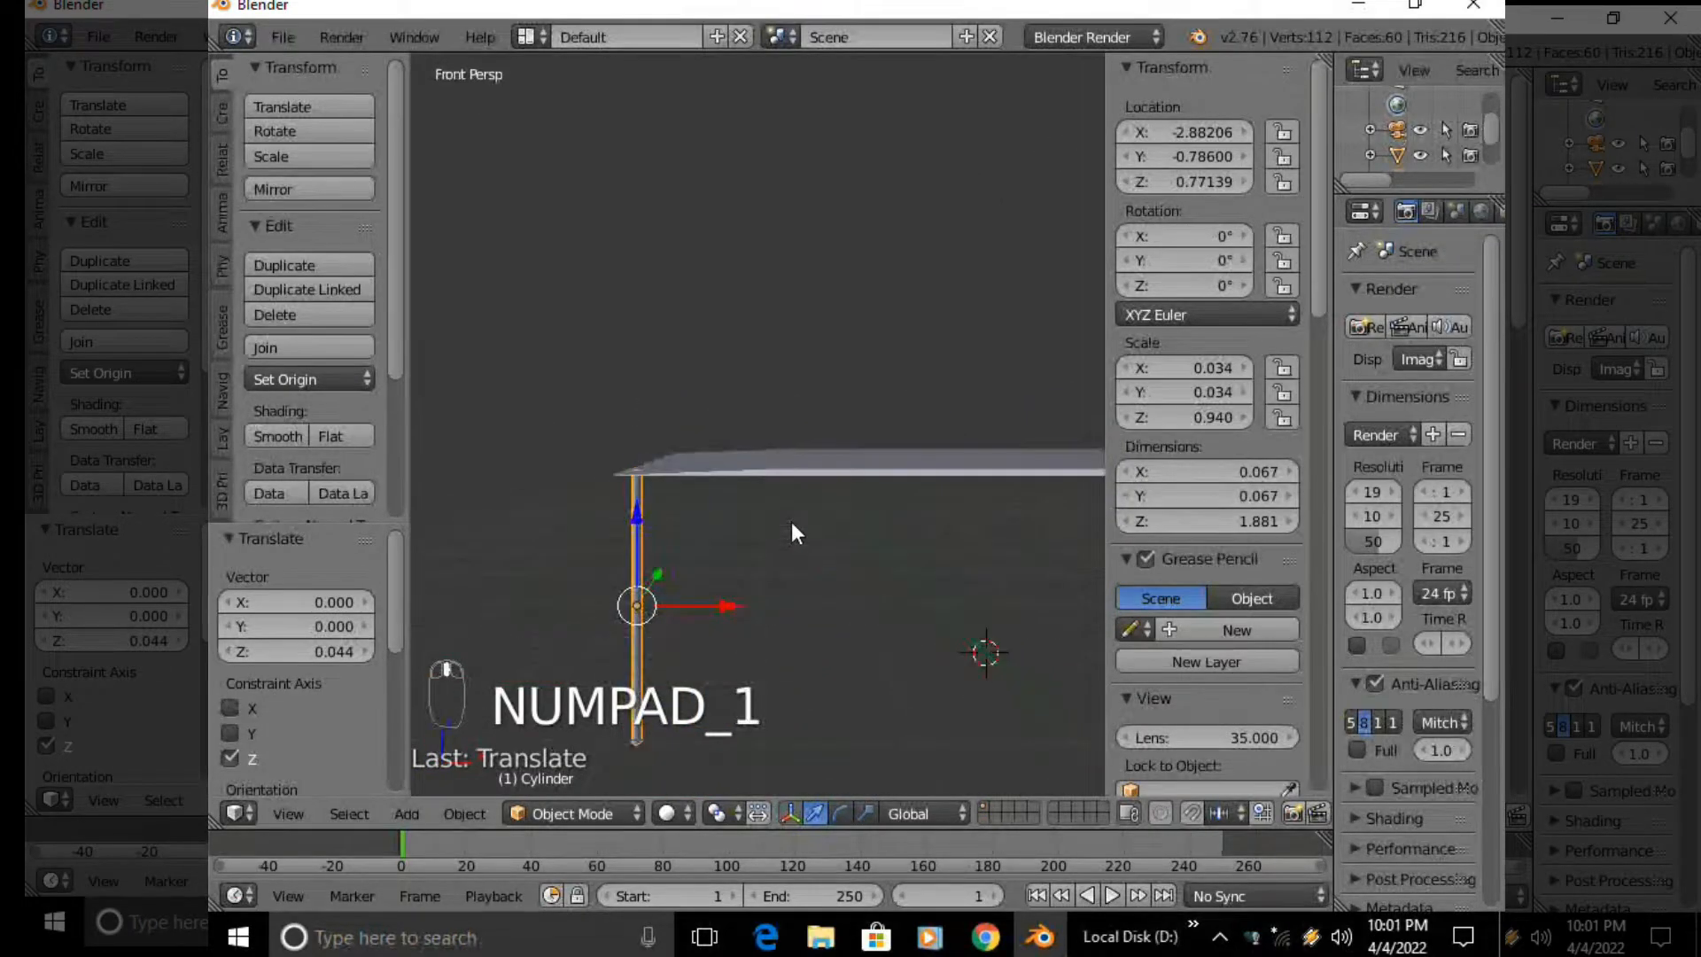
Duplicate the leg about 5.554 along X to the slab's opposite end
key(KP_5)
scroll(746, 503, down, 5)
scroll(661, 506, up, 2)
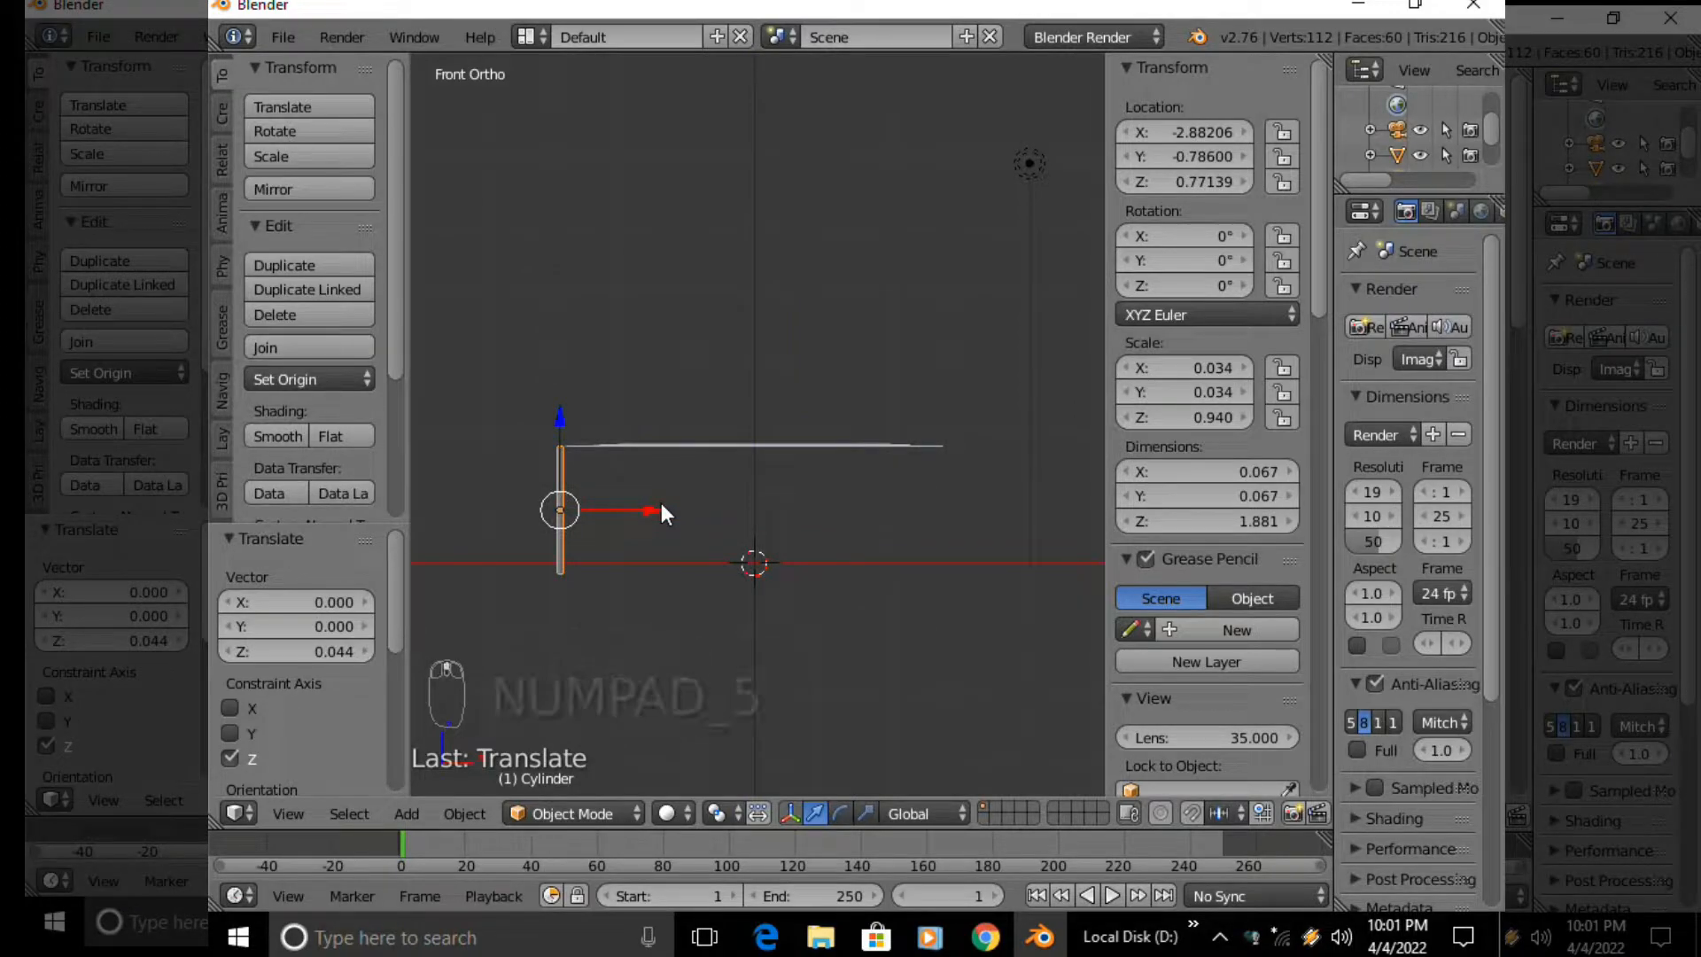
key(shift+d)
key(x)
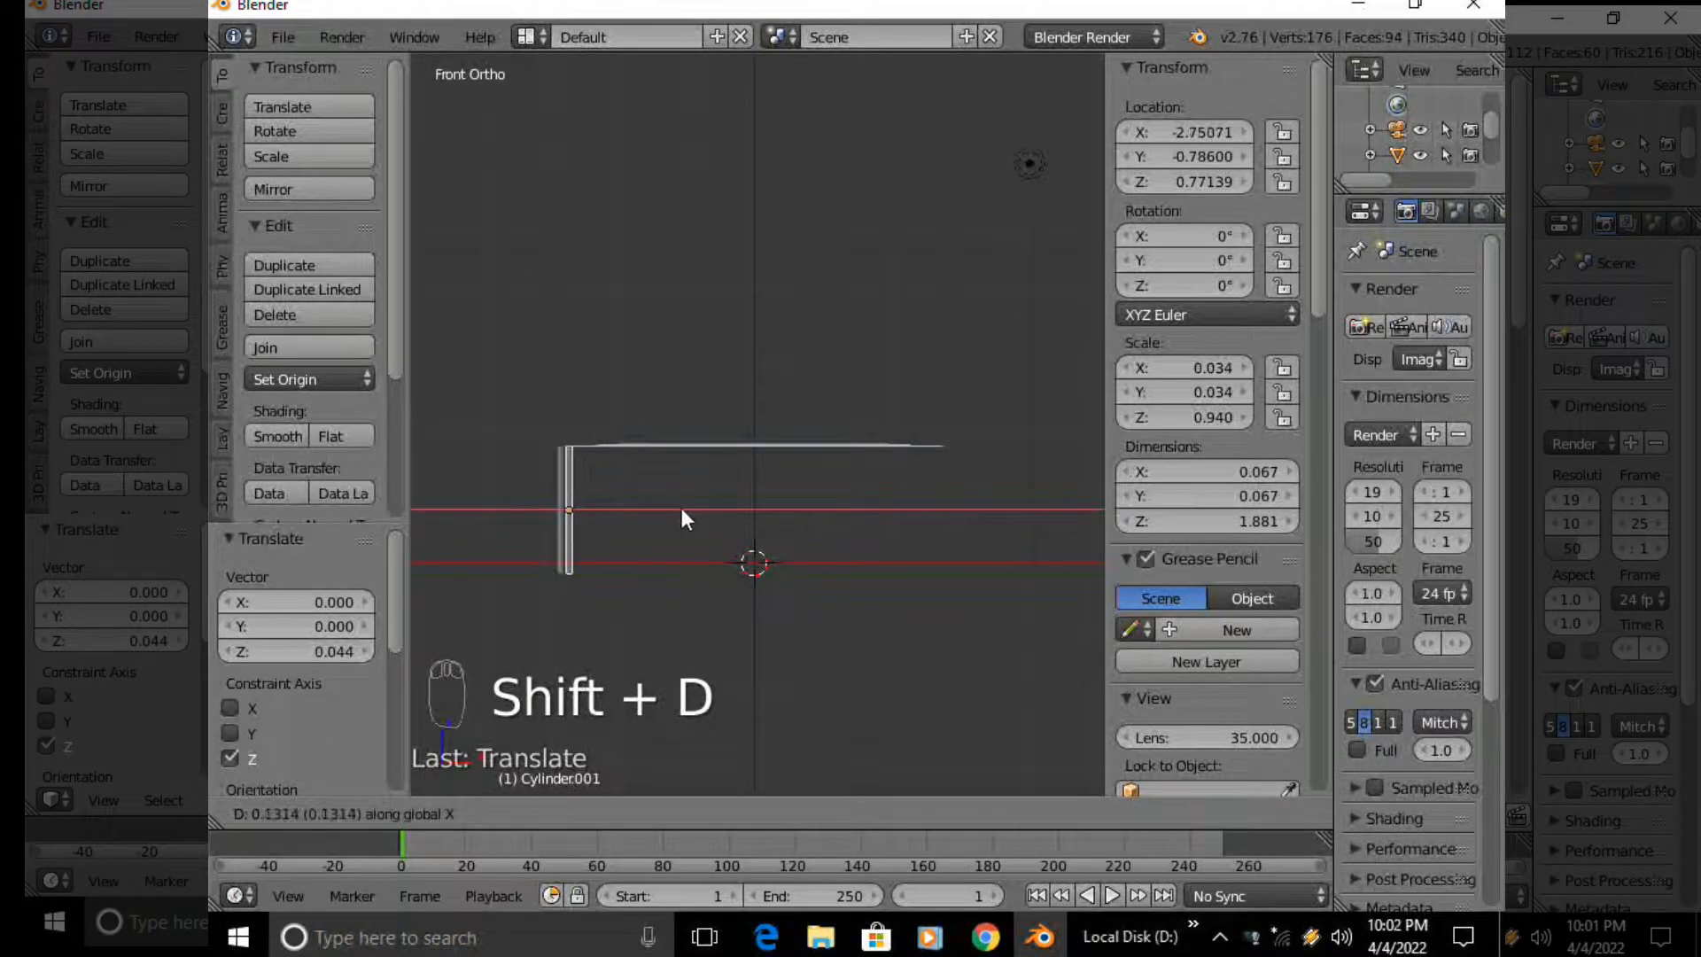
click(1034, 535)
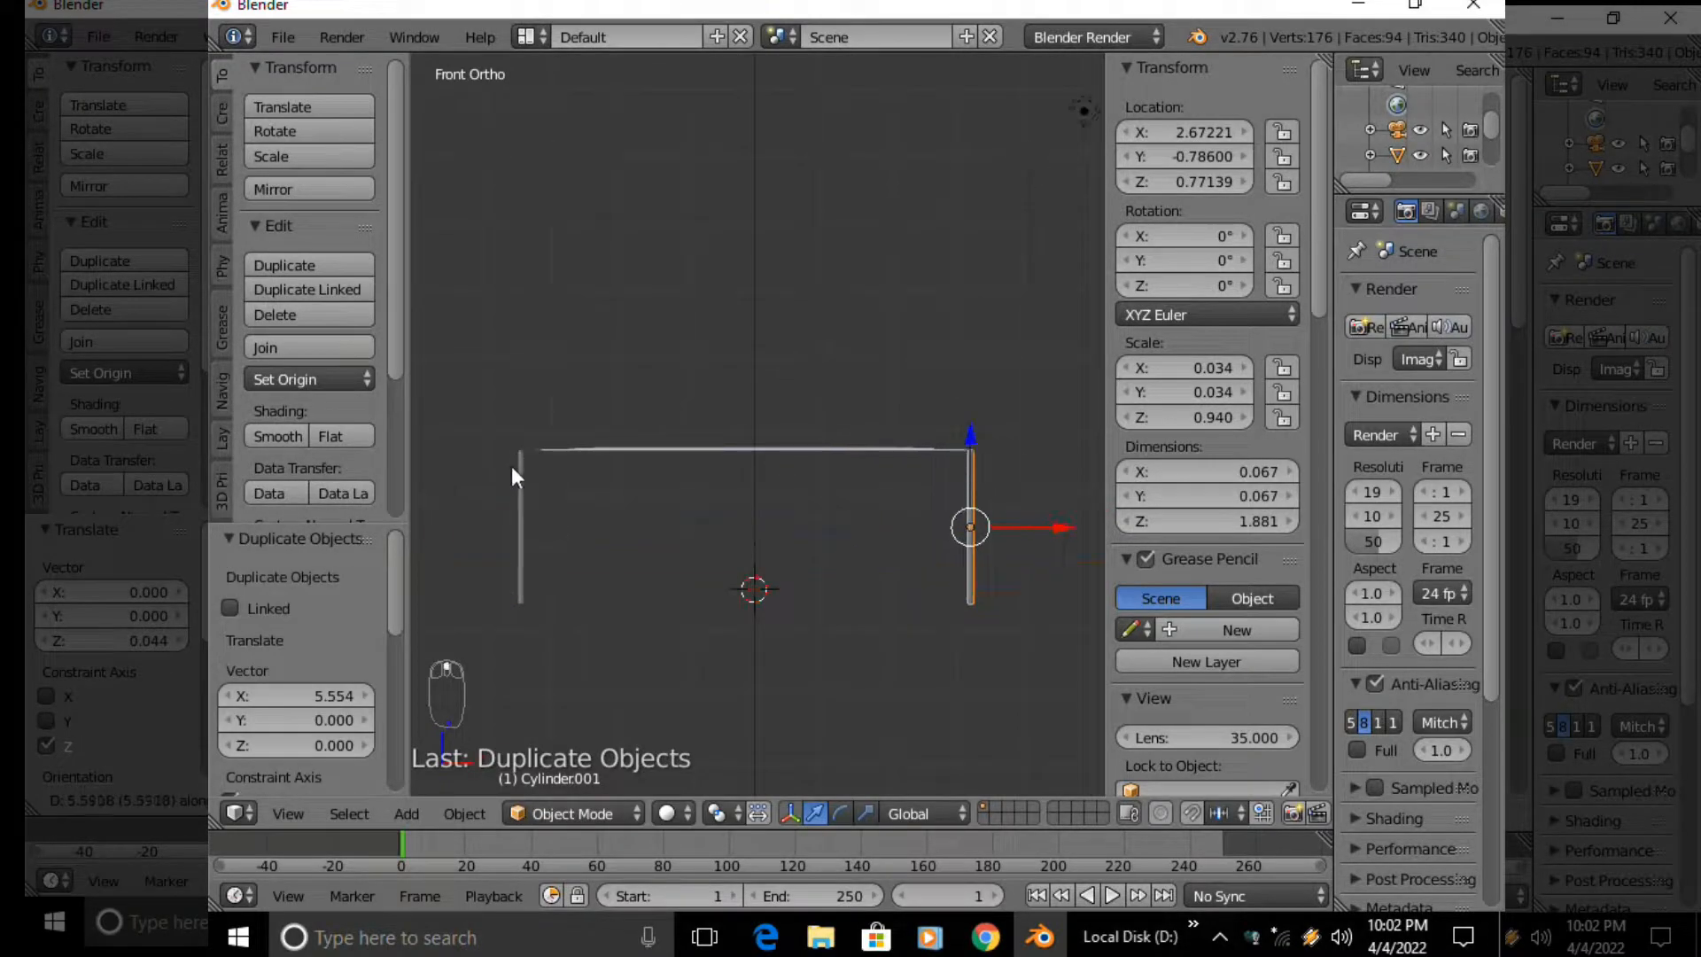
Shift both legs inward from the slab's ends along X, the duplicate by about -0.391 and the original by about 0.657
middle_drag(524, 486, 534, 525)
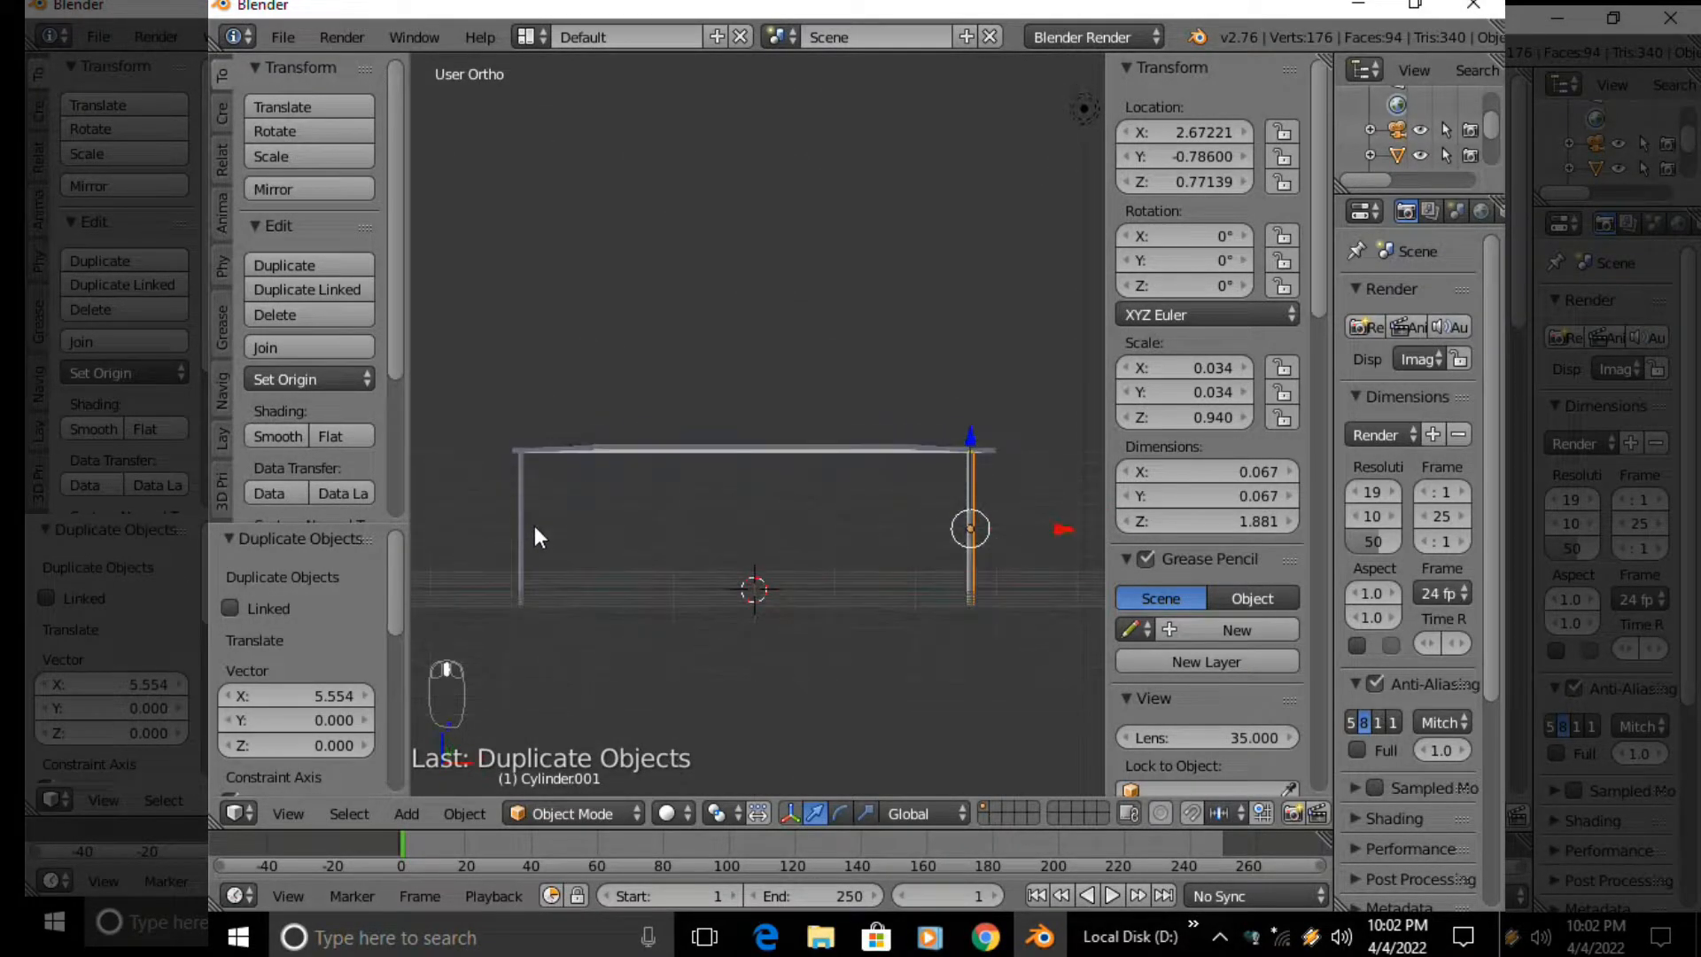
key(KP_1)
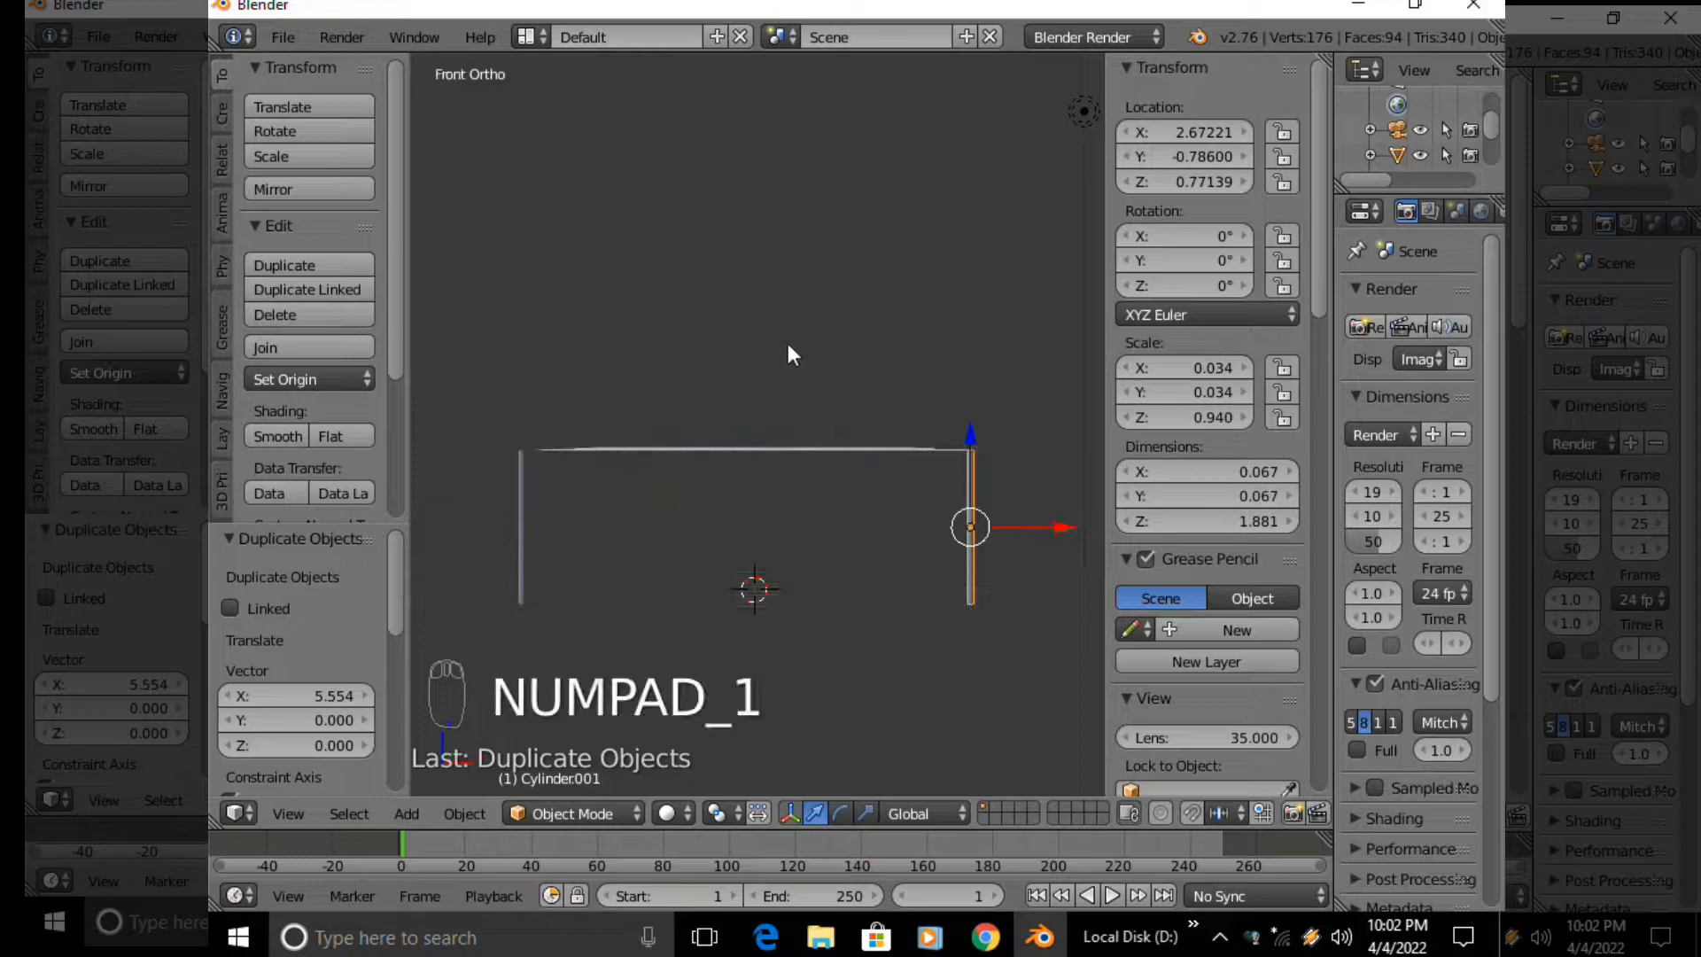
mouse_move(1020, 532)
mouse_down()
mouse_move(1041, 522)
mouse_move(1008, 519)
mouse_up()
right_click(524, 514)
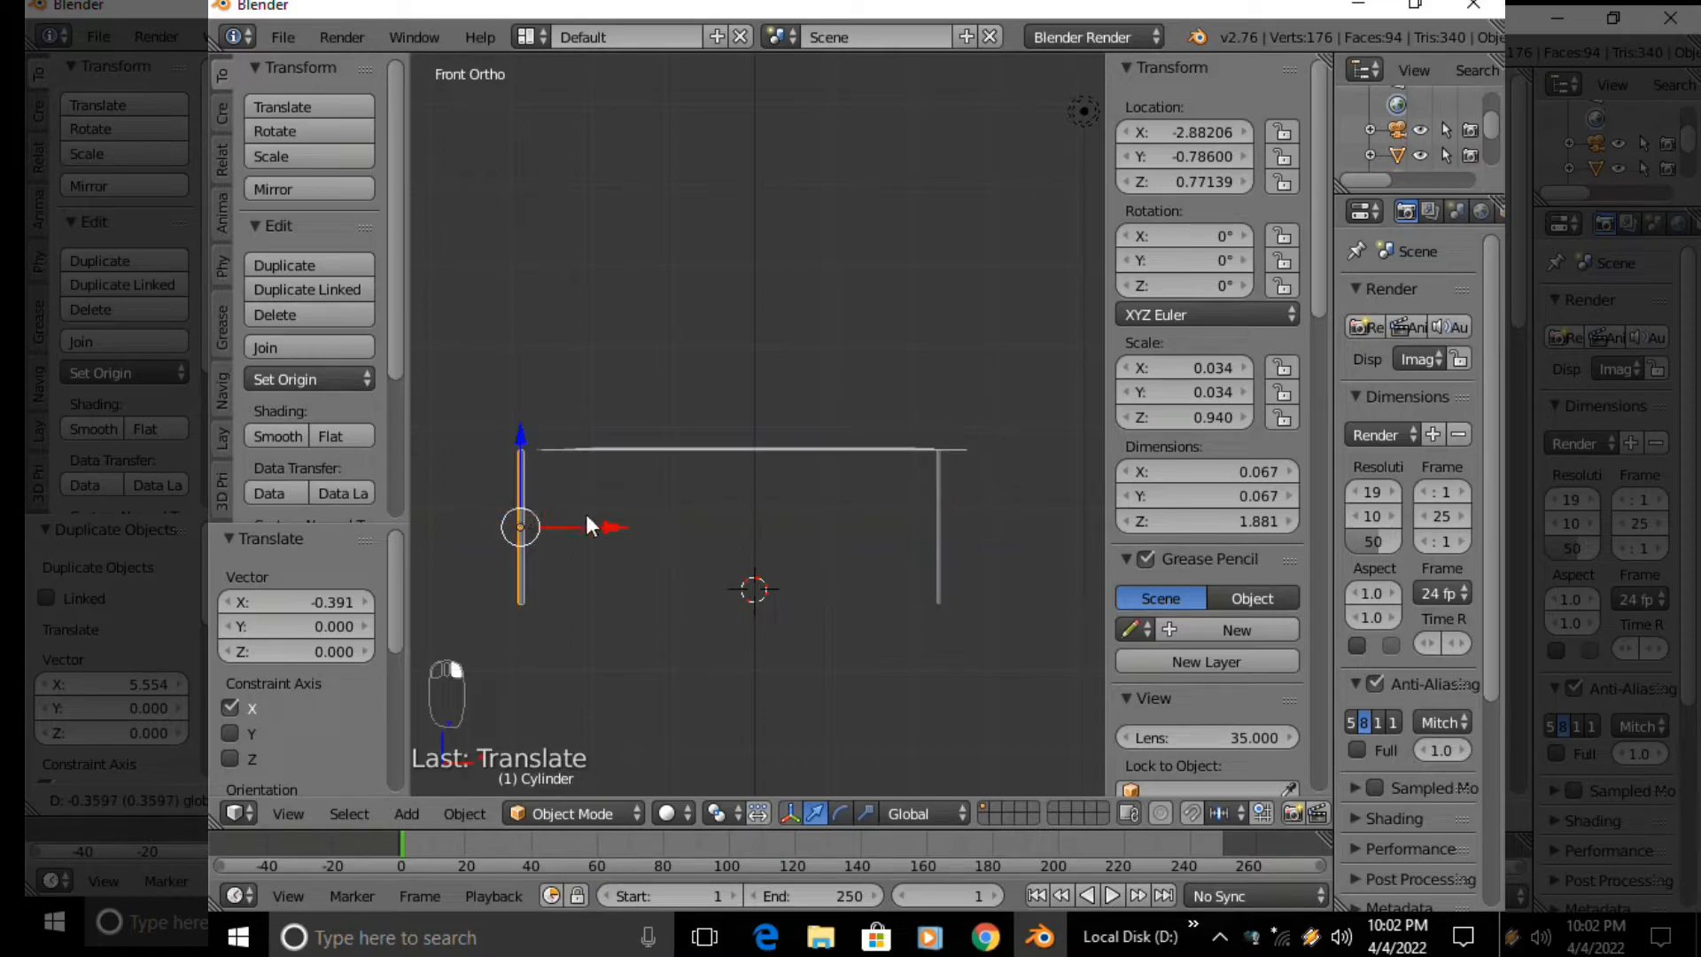
drag(627, 524, 671, 546)
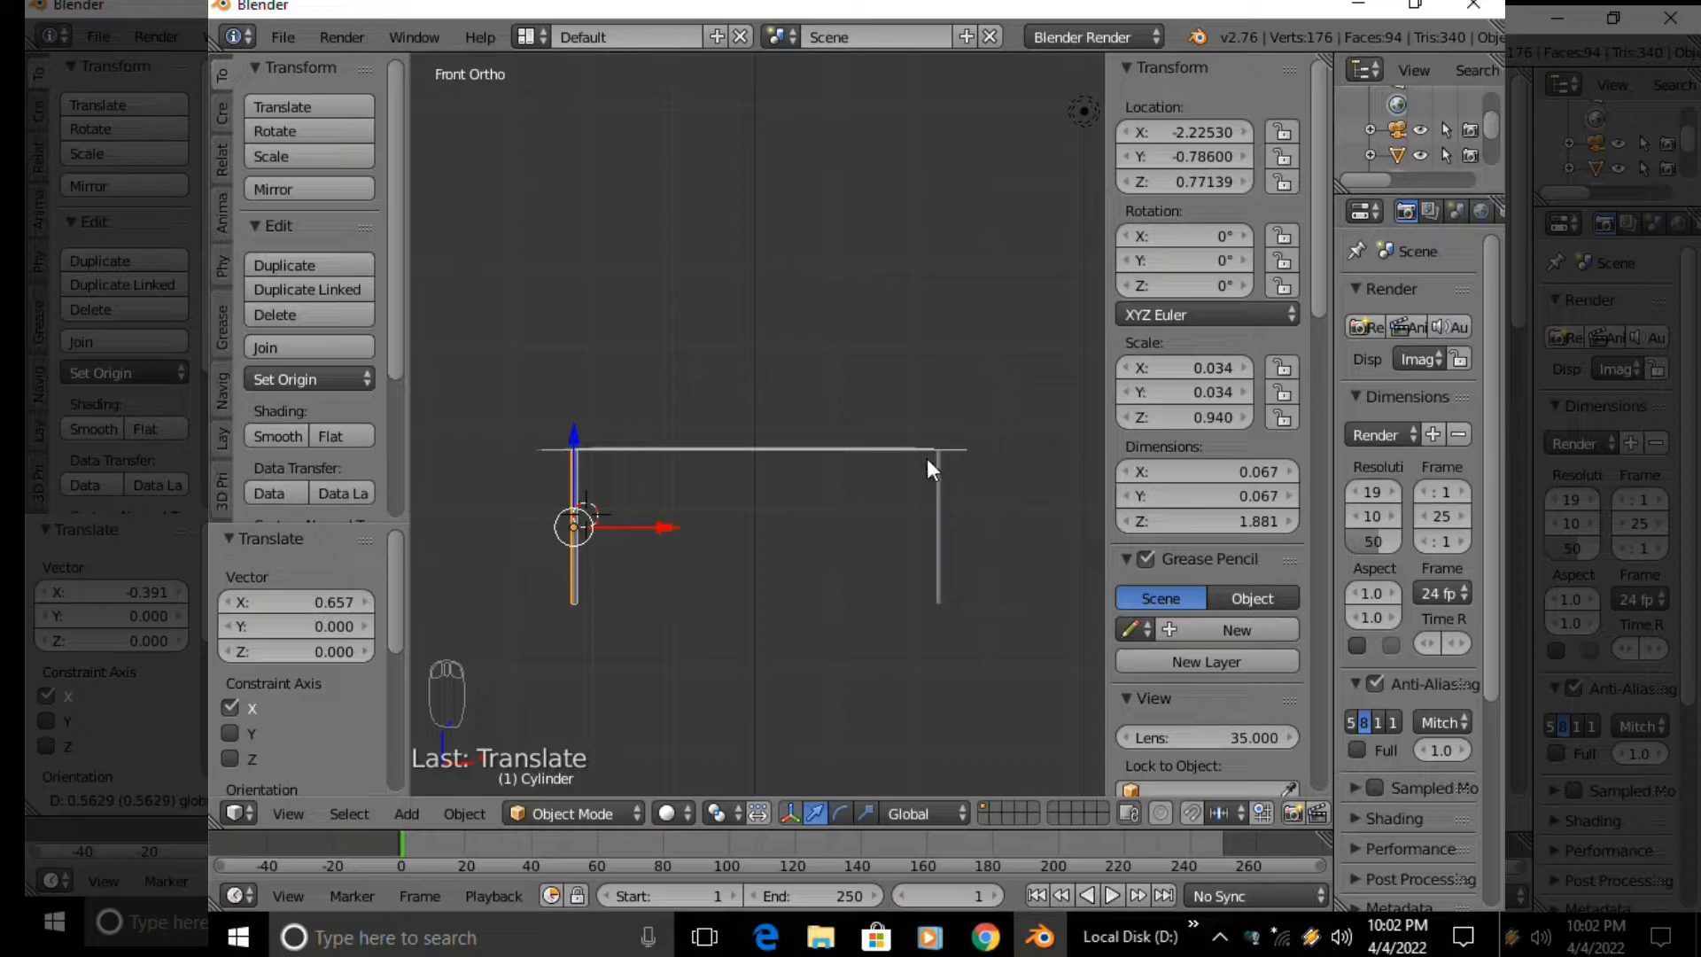
Duplicate the original leg about 1.575 along Y to the slab's opposite long edge
key(KP_3)
scroll(751, 553, up, 2)
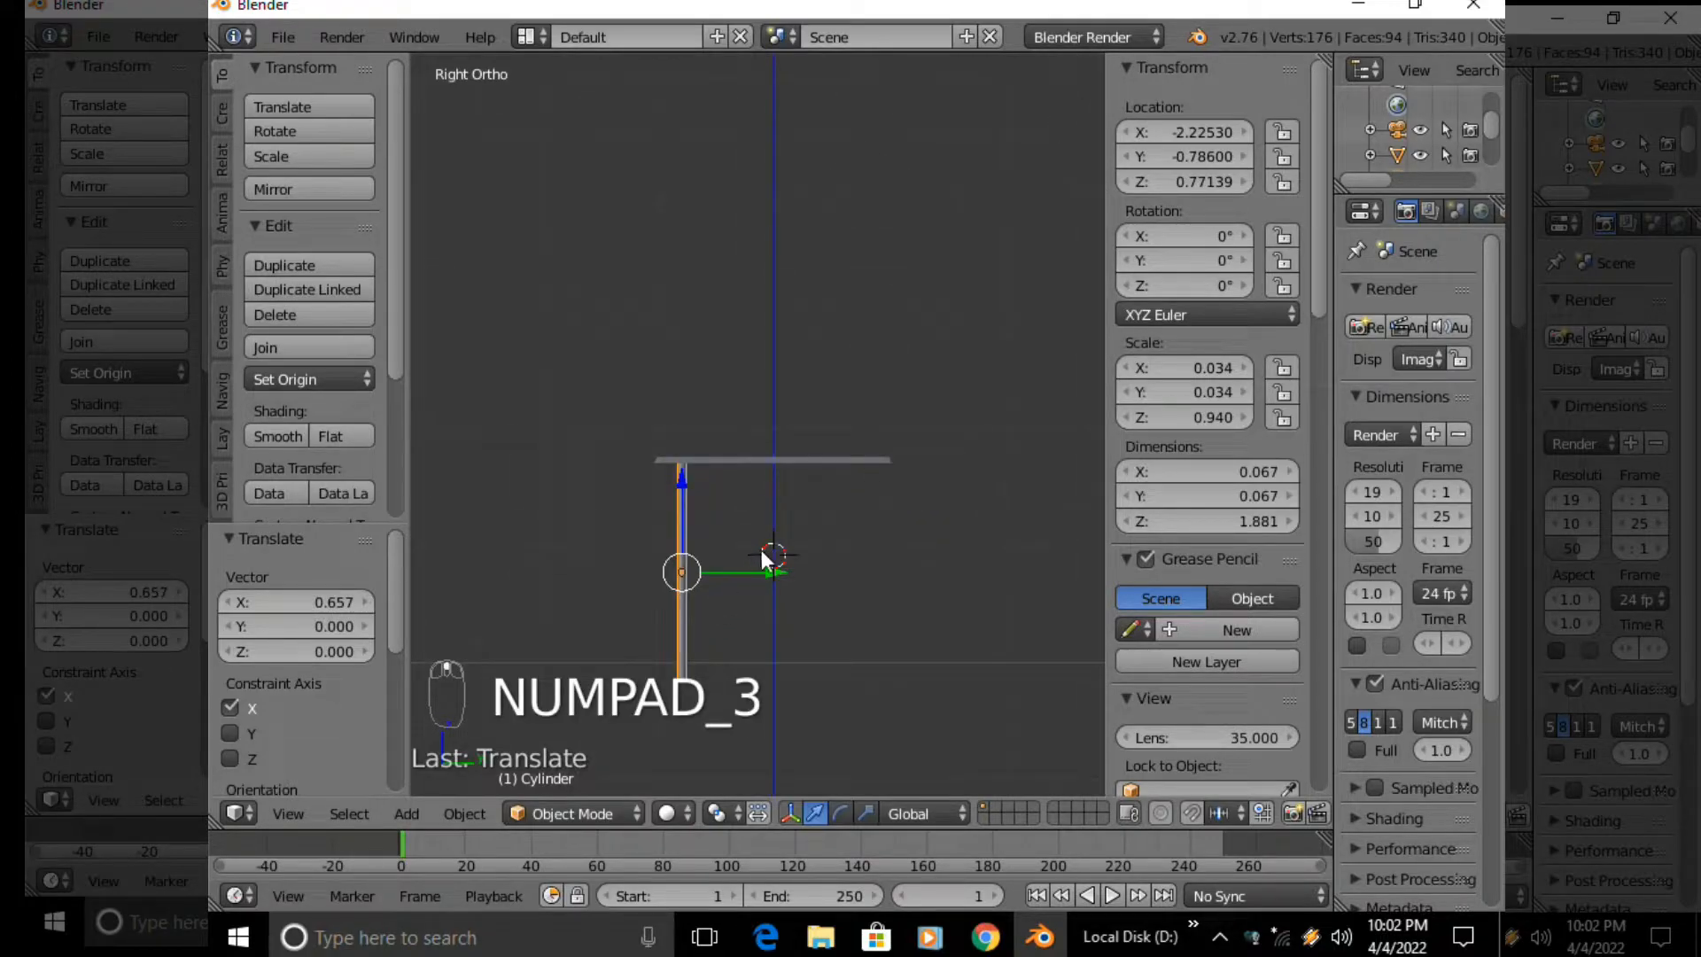
key(shift+d)
key(y)
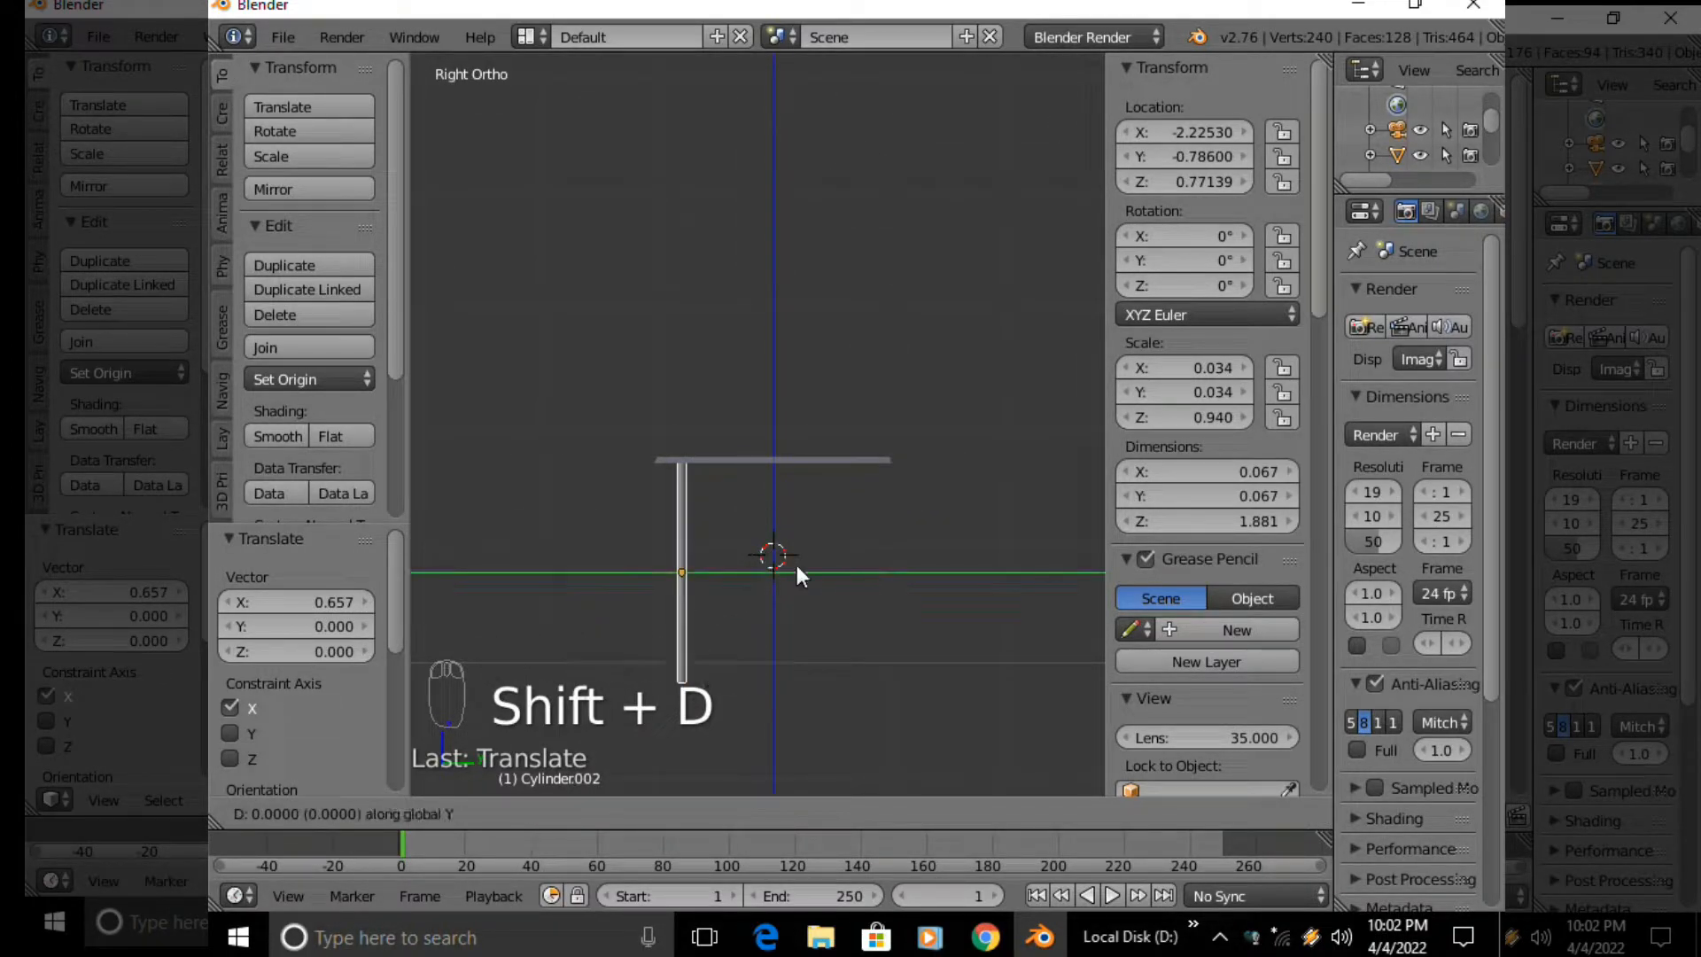
mouse_move(949, 588)
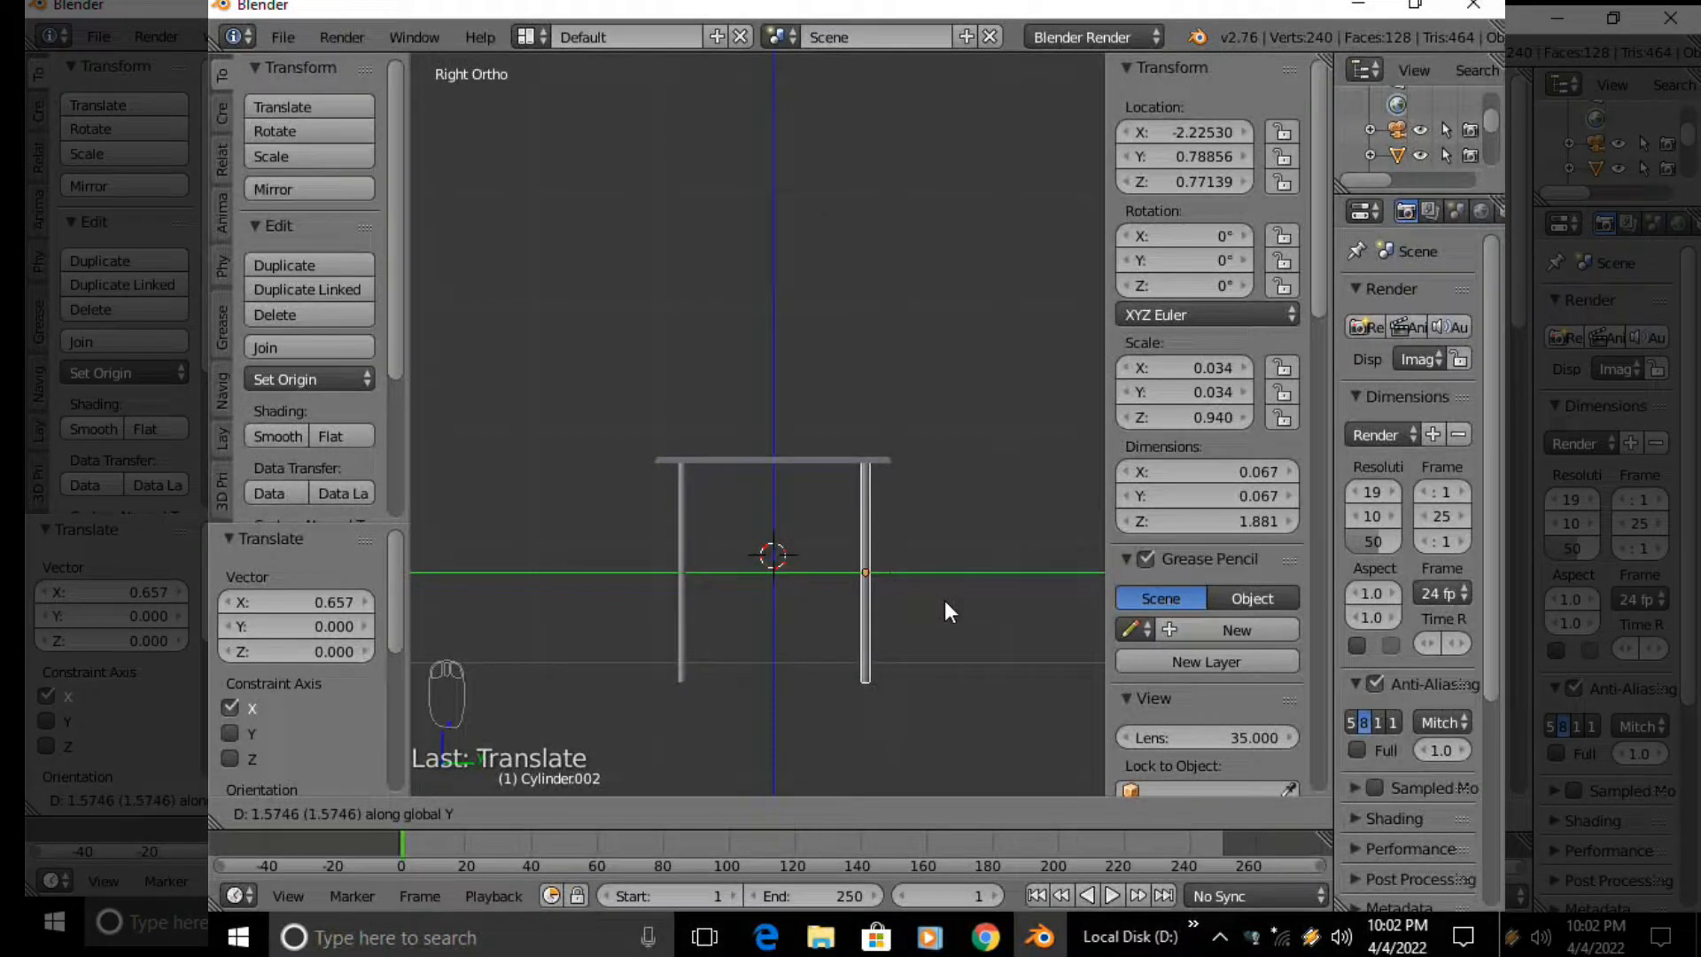
click(946, 614)
Duplicate the front leg at the slab's positive X end about 1.585 along Y to the remaining corner
right_click(682, 576)
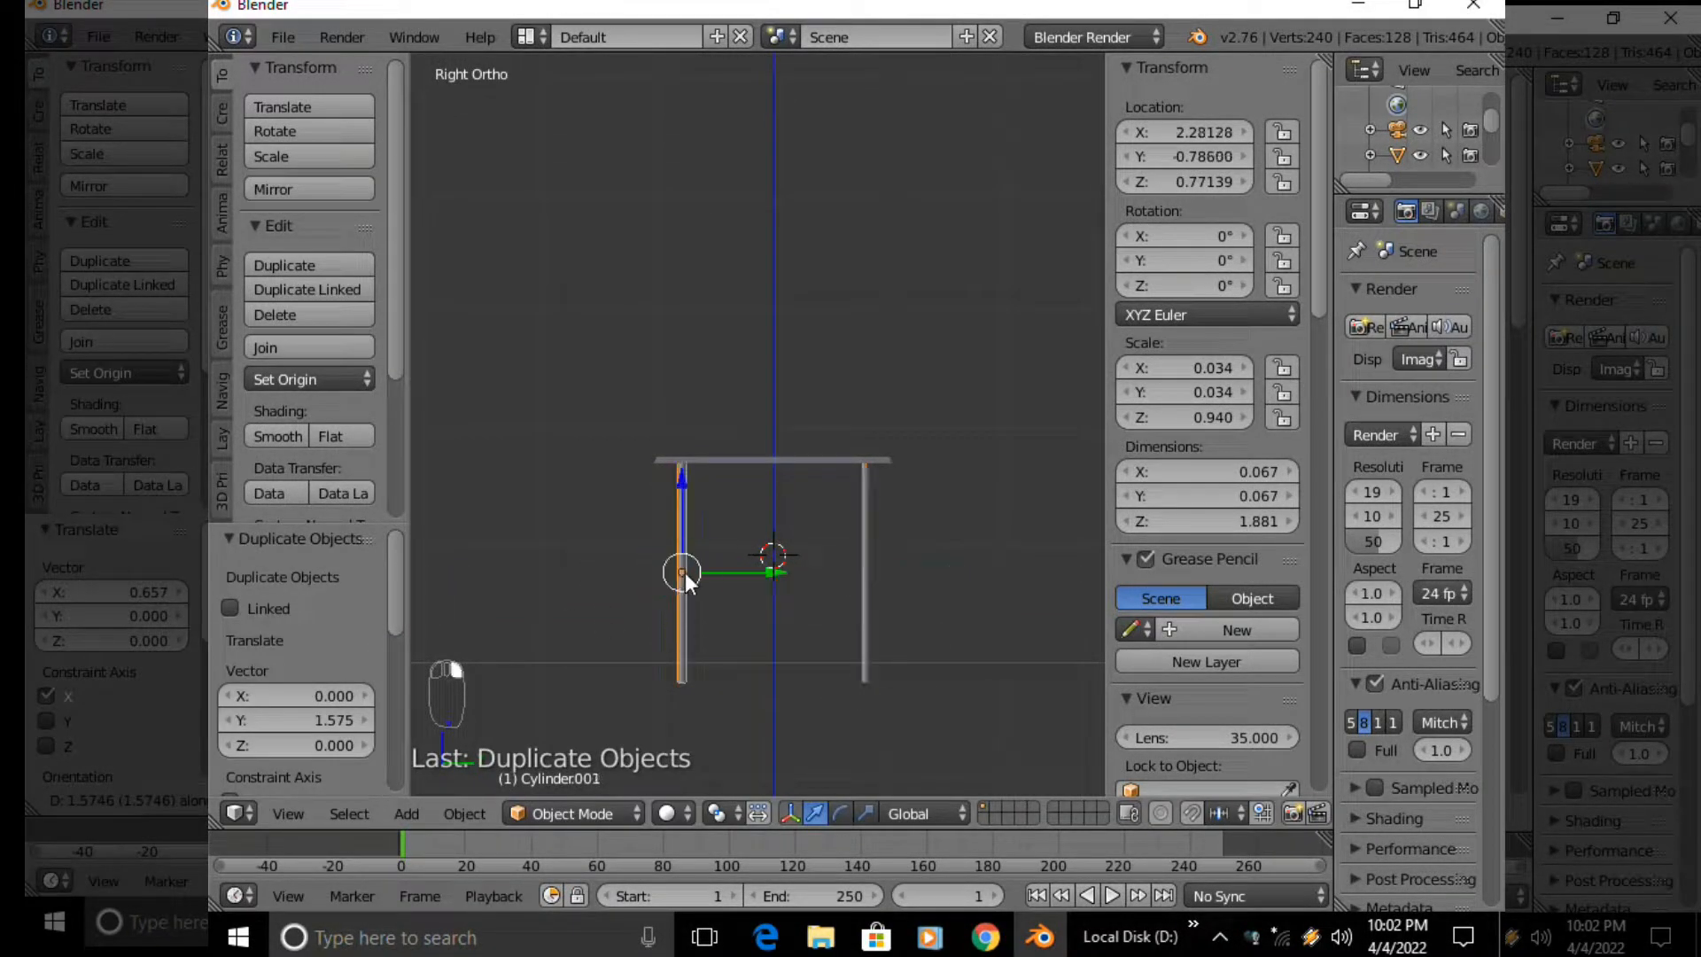
middle_drag(785, 592, 370, 573)
key(KP_1)
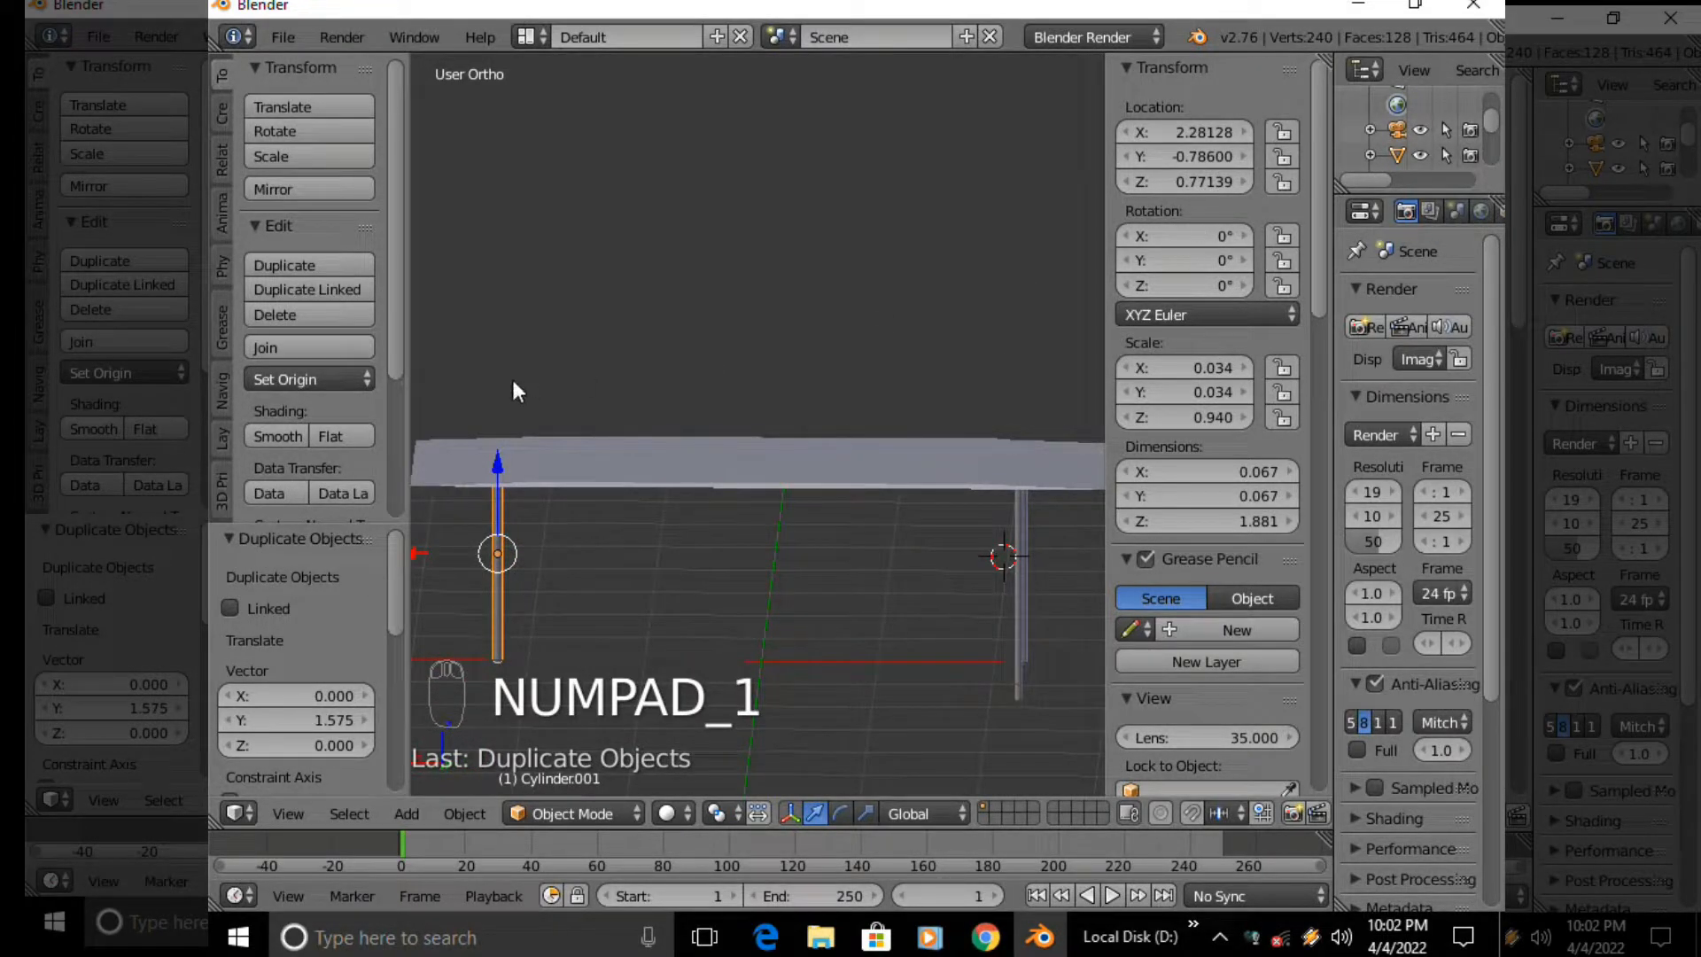
key(KP_1)
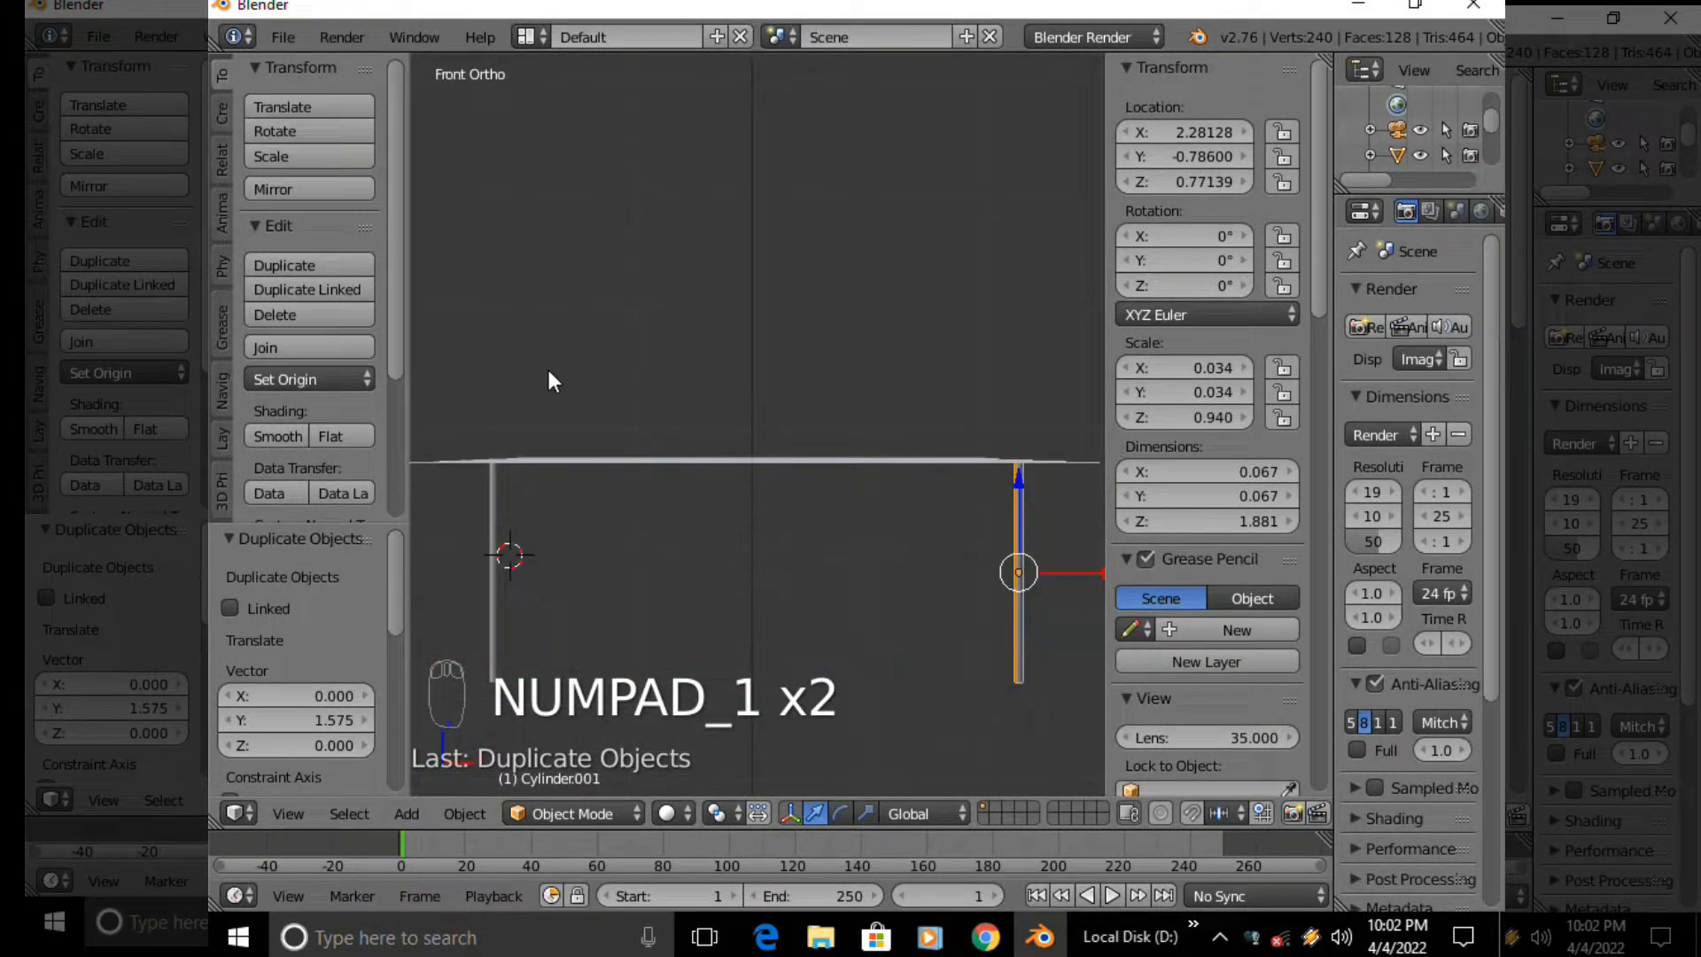
key(ctrl+KP_1)
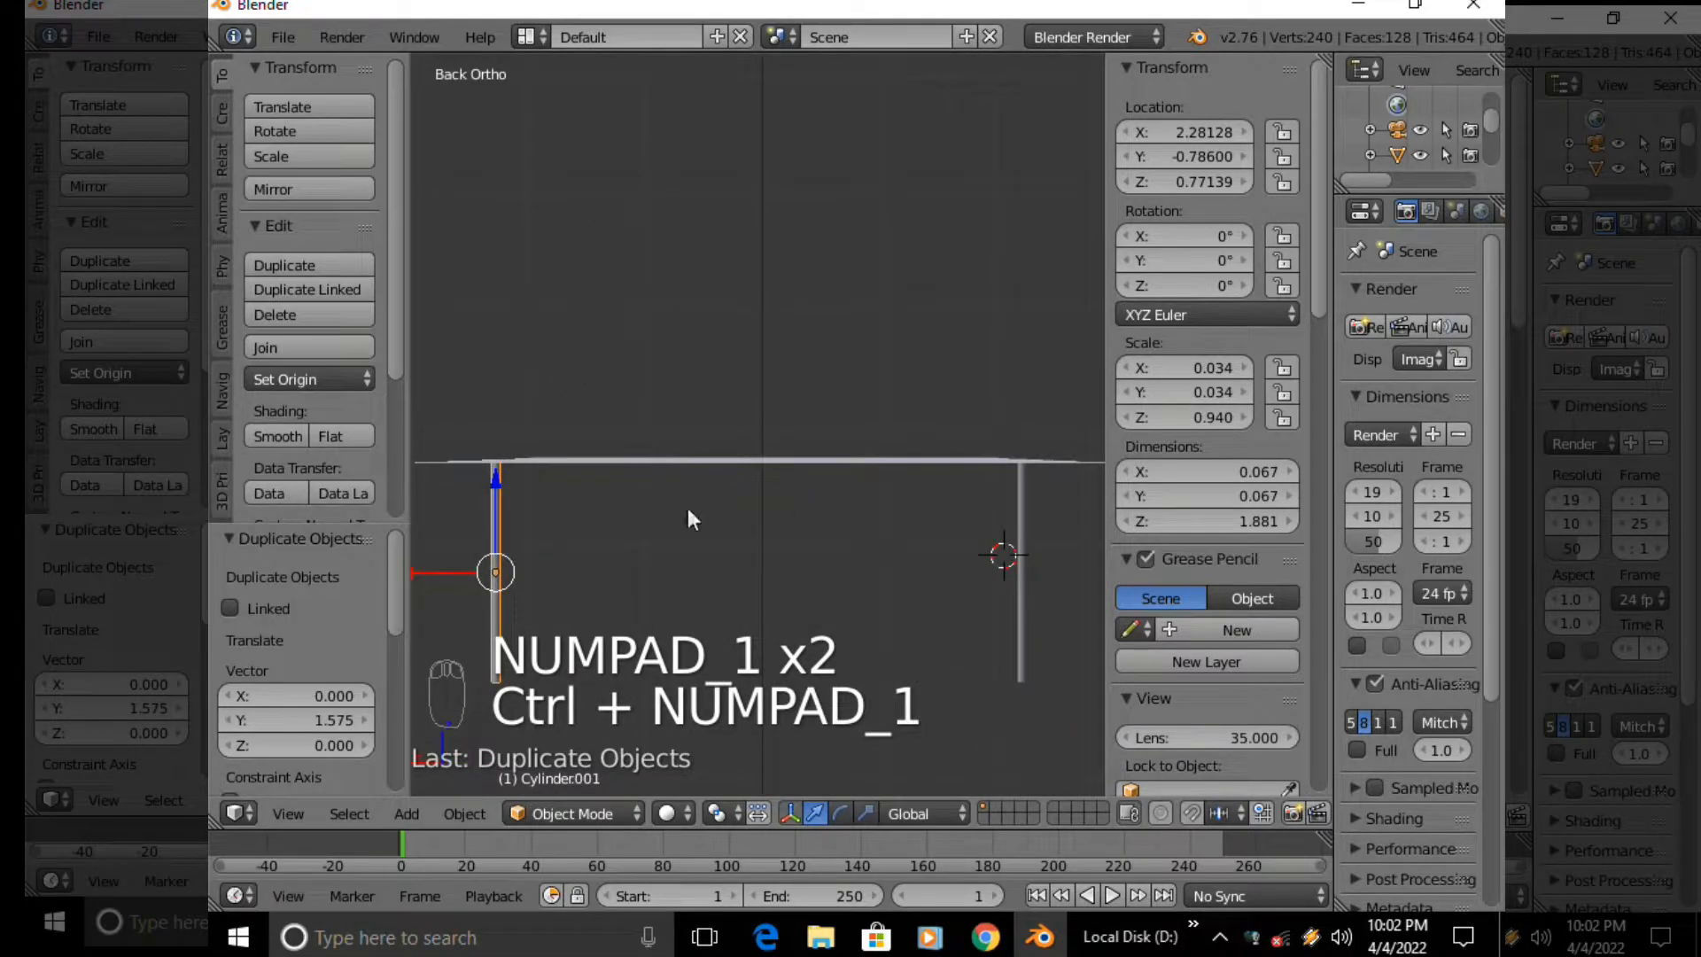
middle_drag(687, 607, 829, 586)
key(ctrl+KP_3)
scroll(888, 598, up, 4)
middle_drag(885, 599, 996, 599)
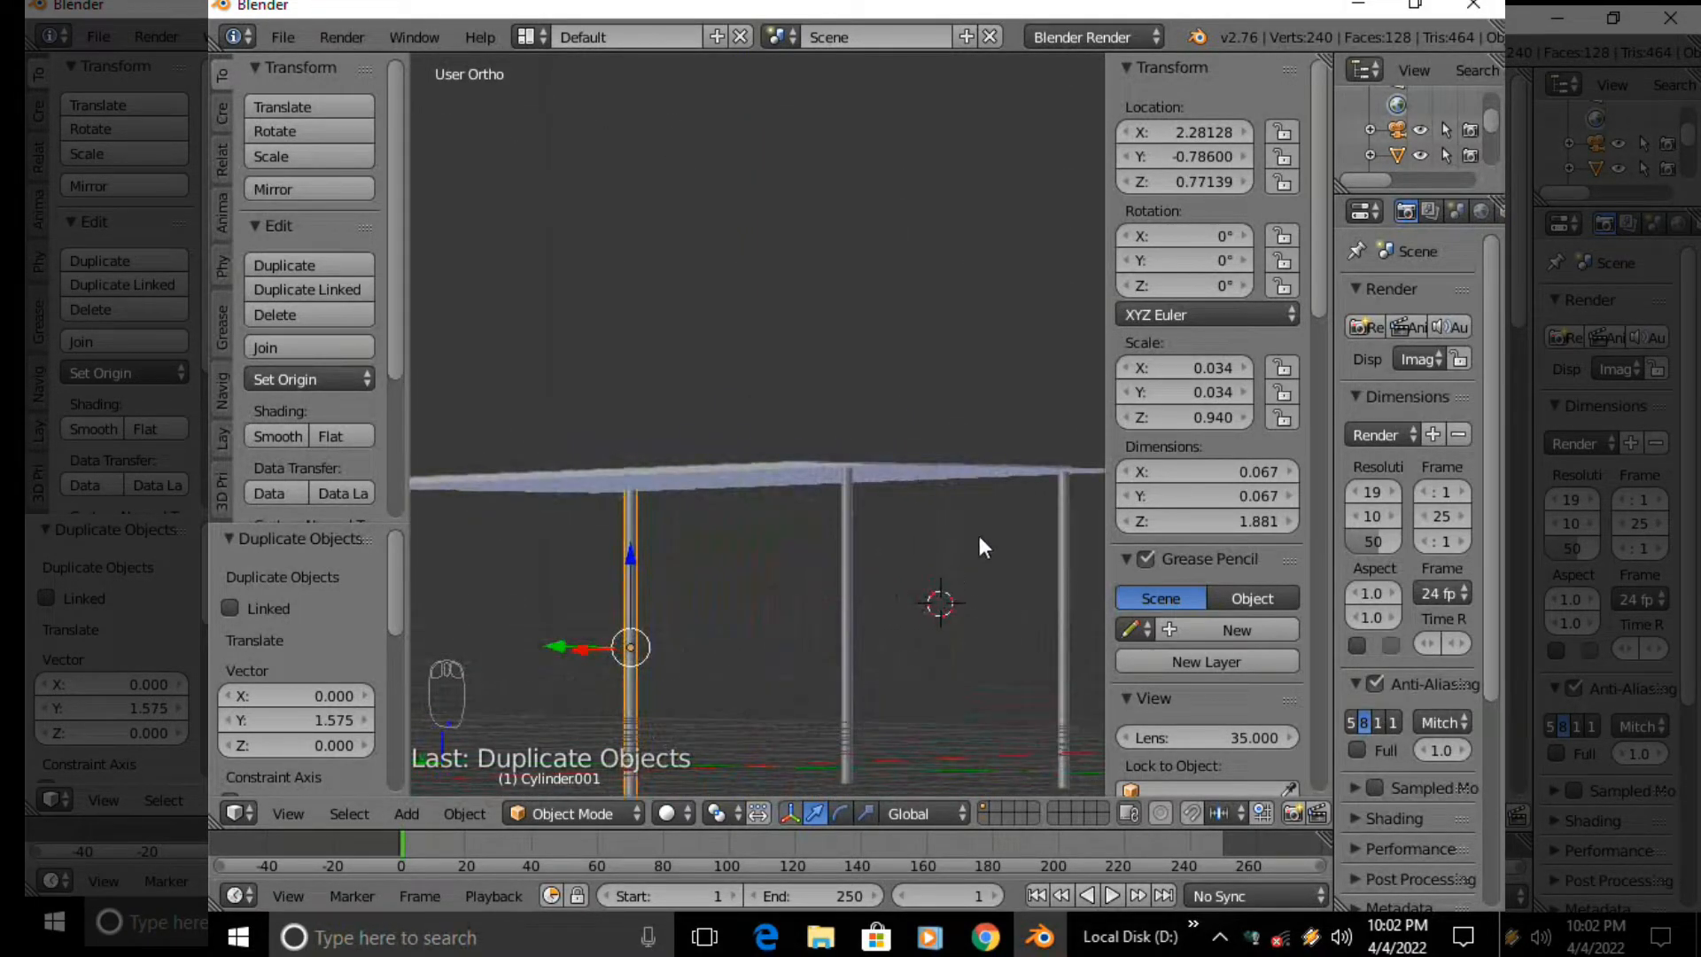
key(KP_3)
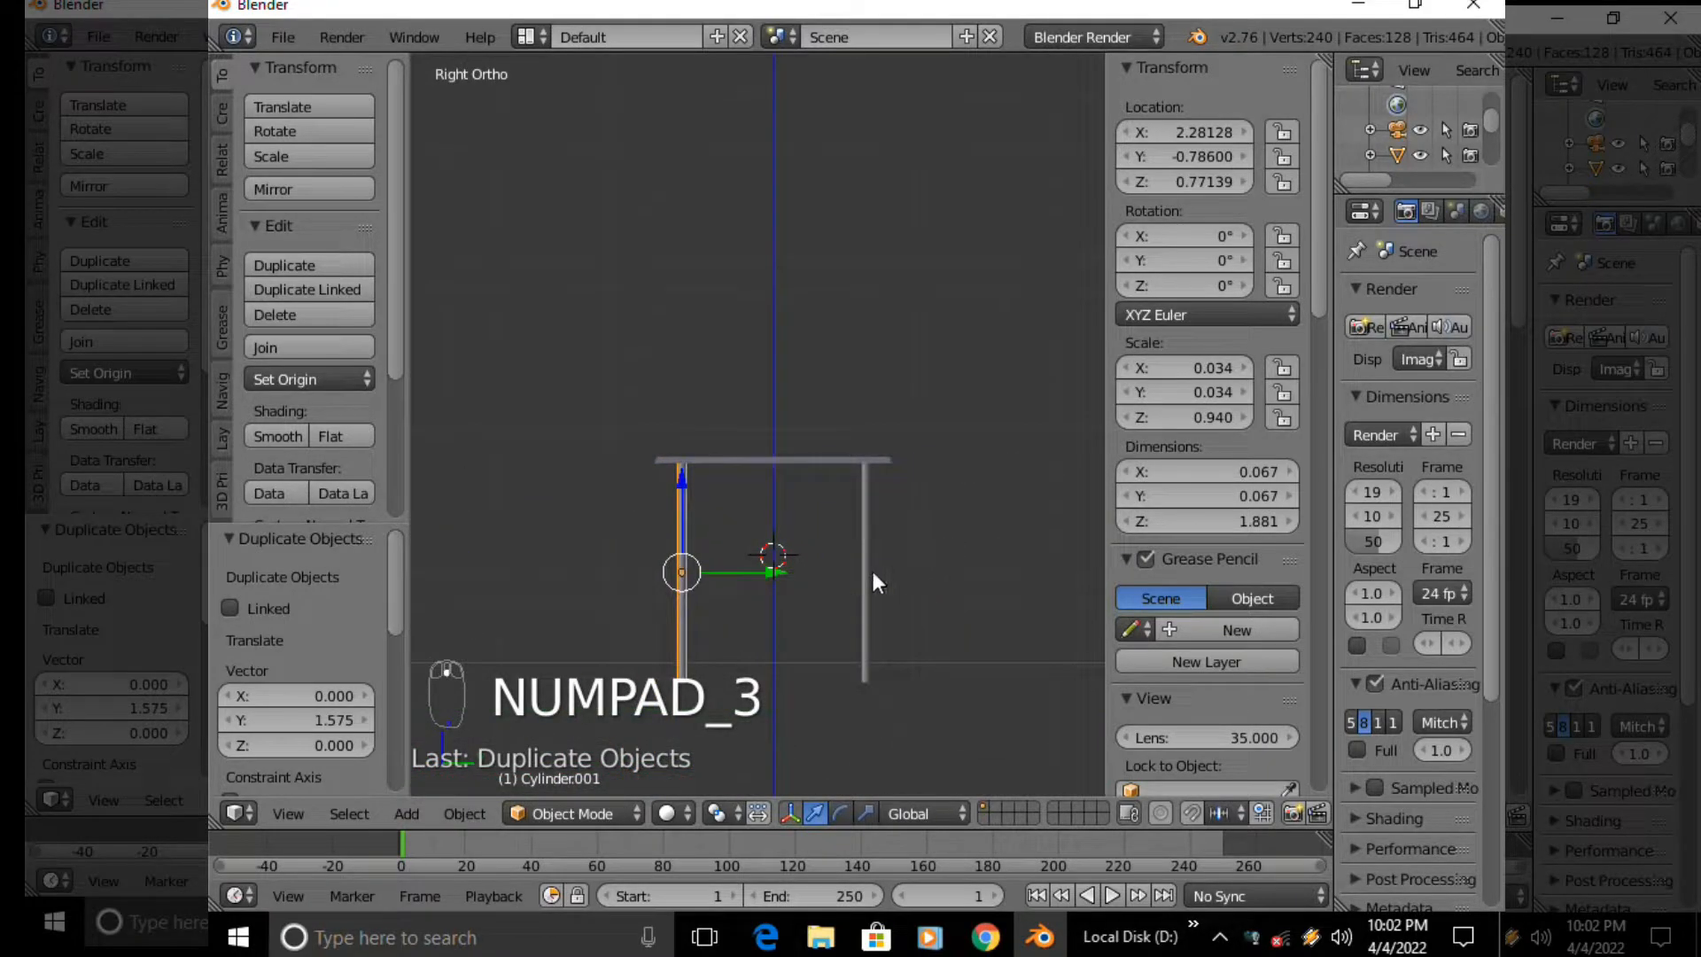
key(shift+d)
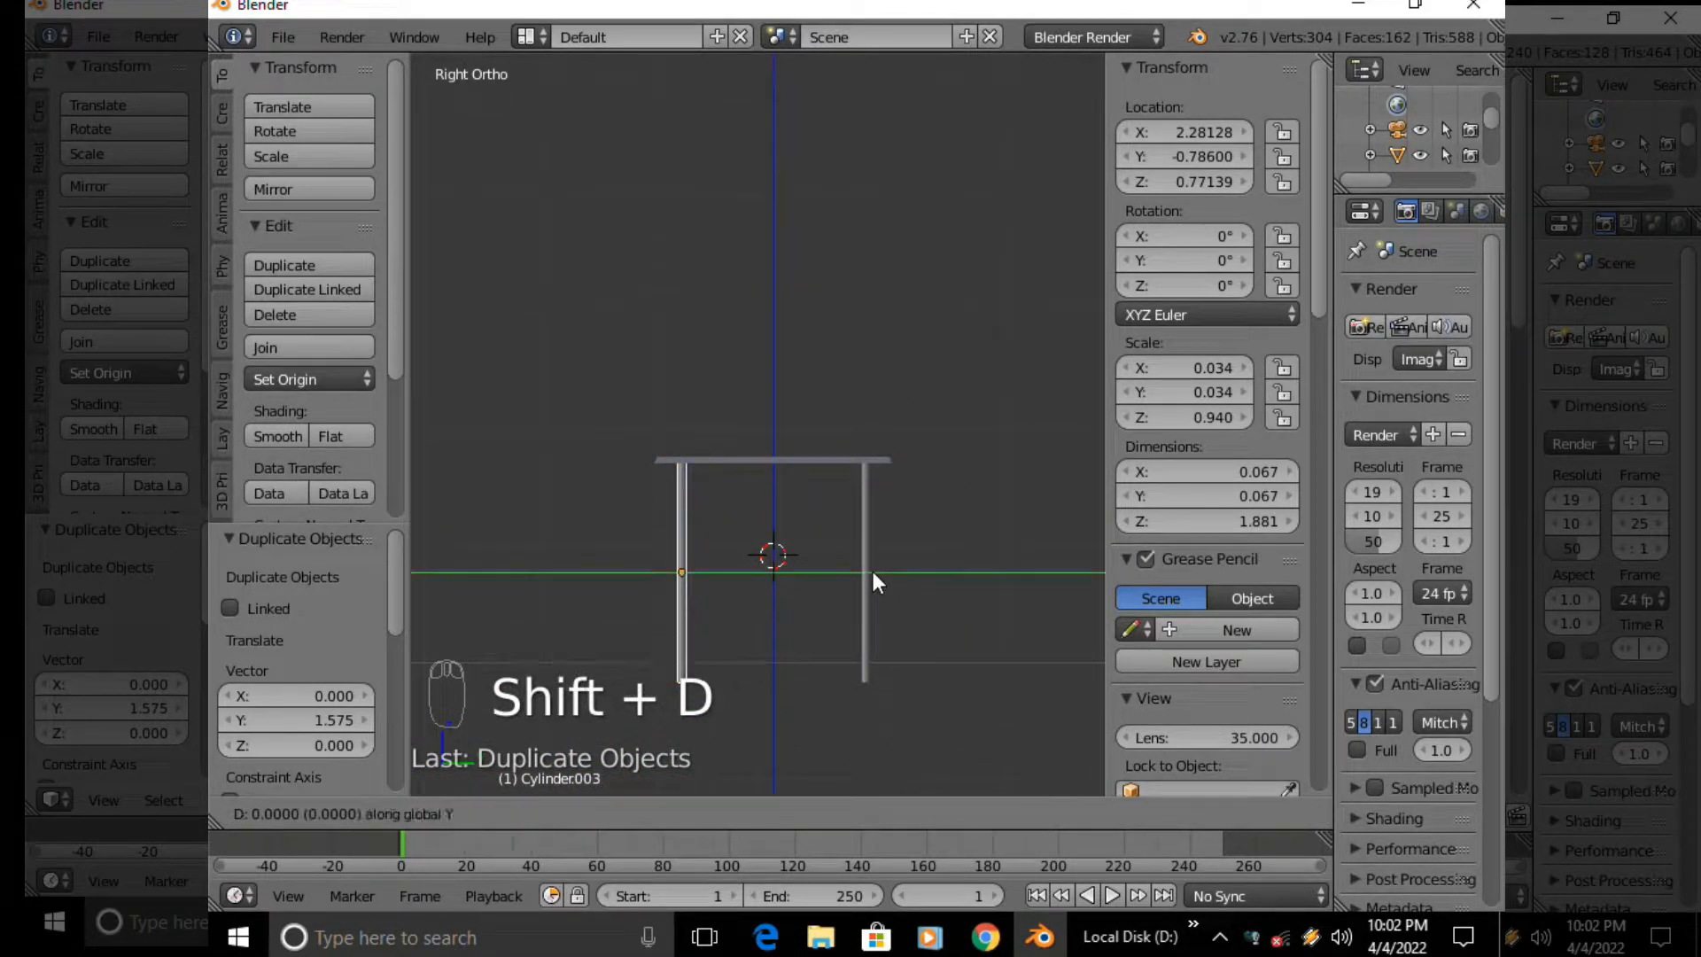
click(1056, 583)
Examine the alignment of the four legs under the slab from the front, right and top, in orthographic and perspective views
middle_drag(1056, 583, 1099, 556)
key(KP_1)
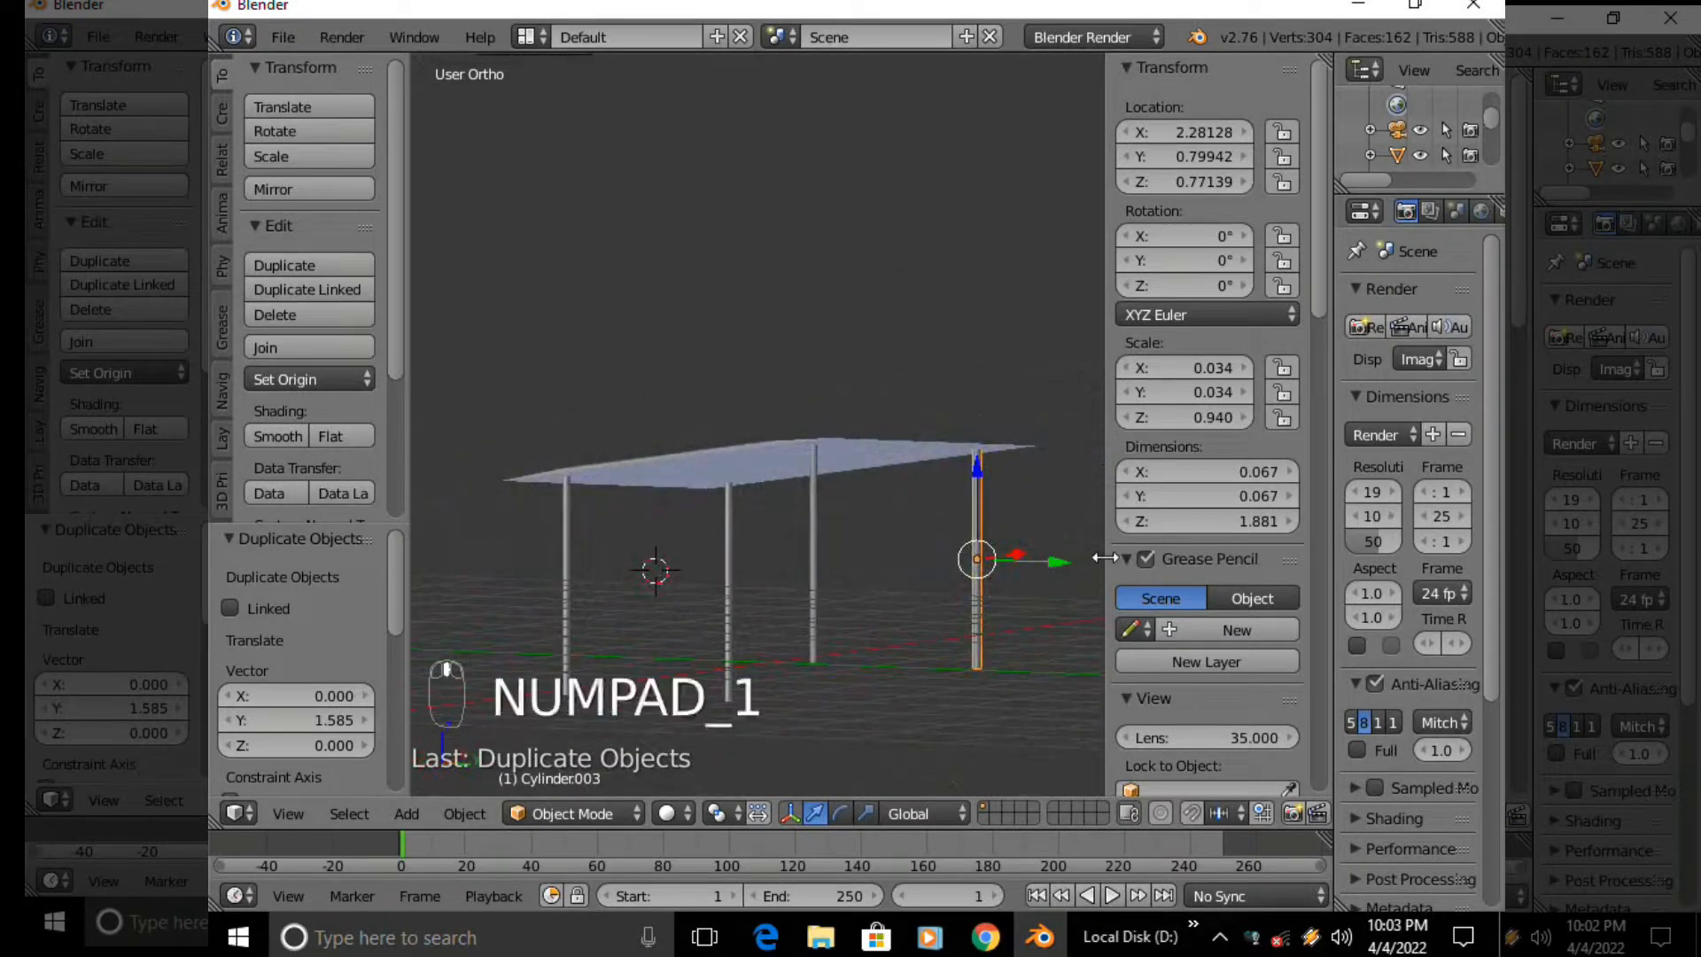
key(Up)
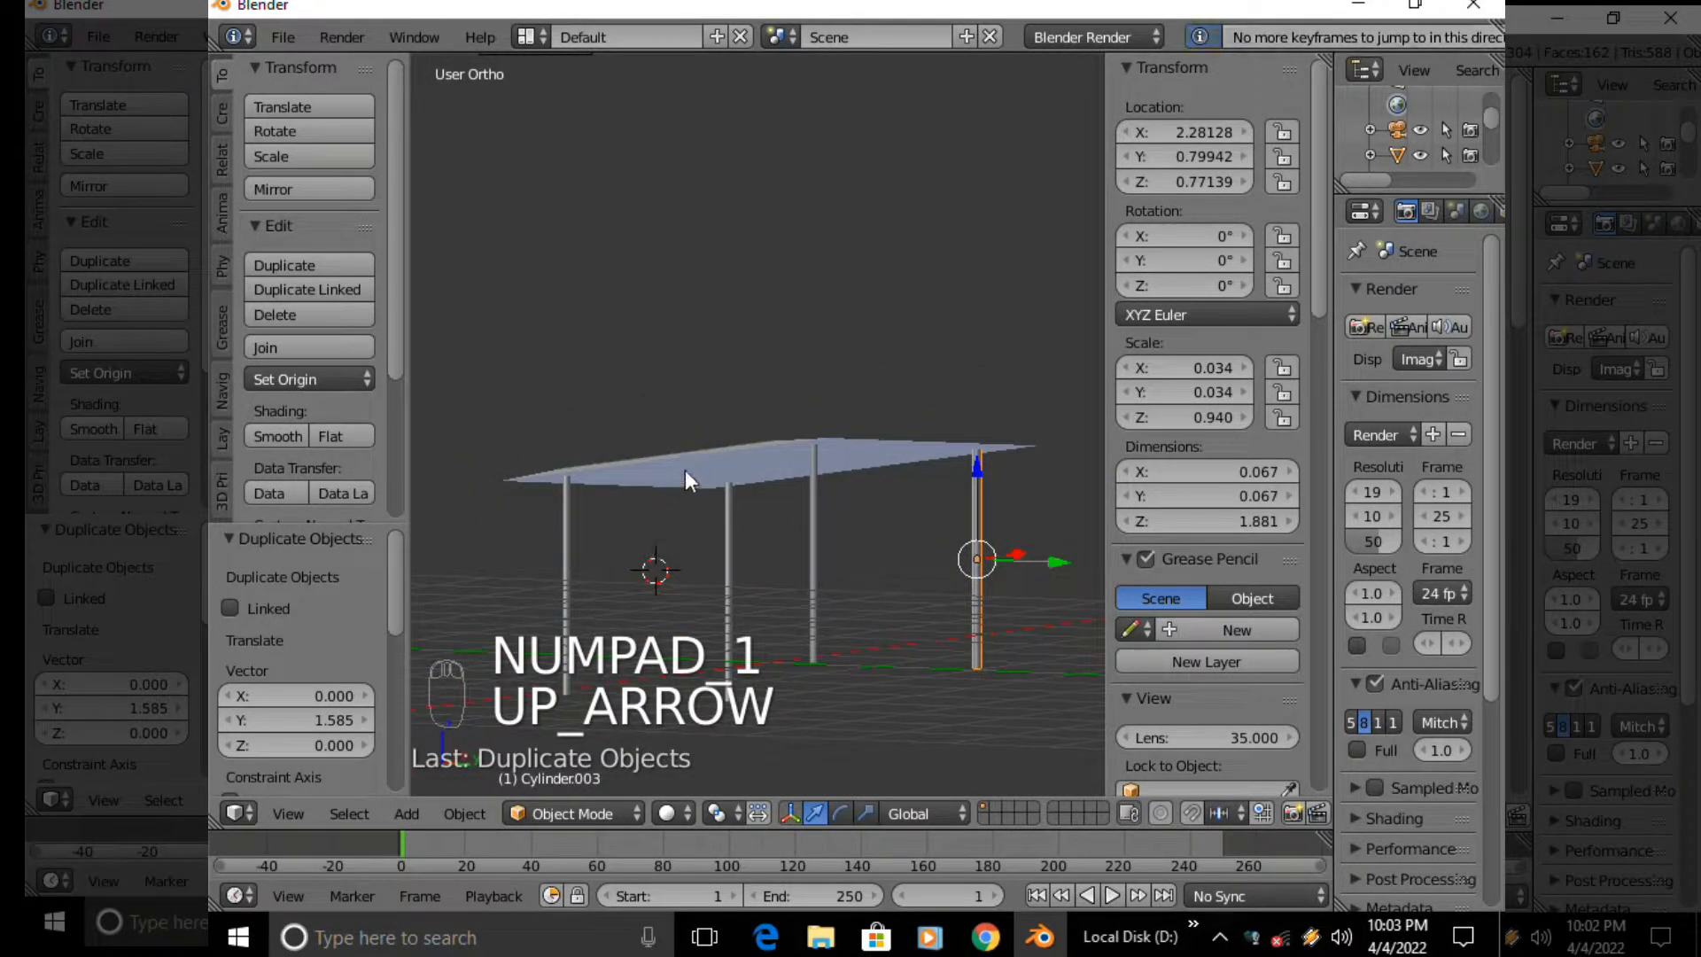
key(KP_1)
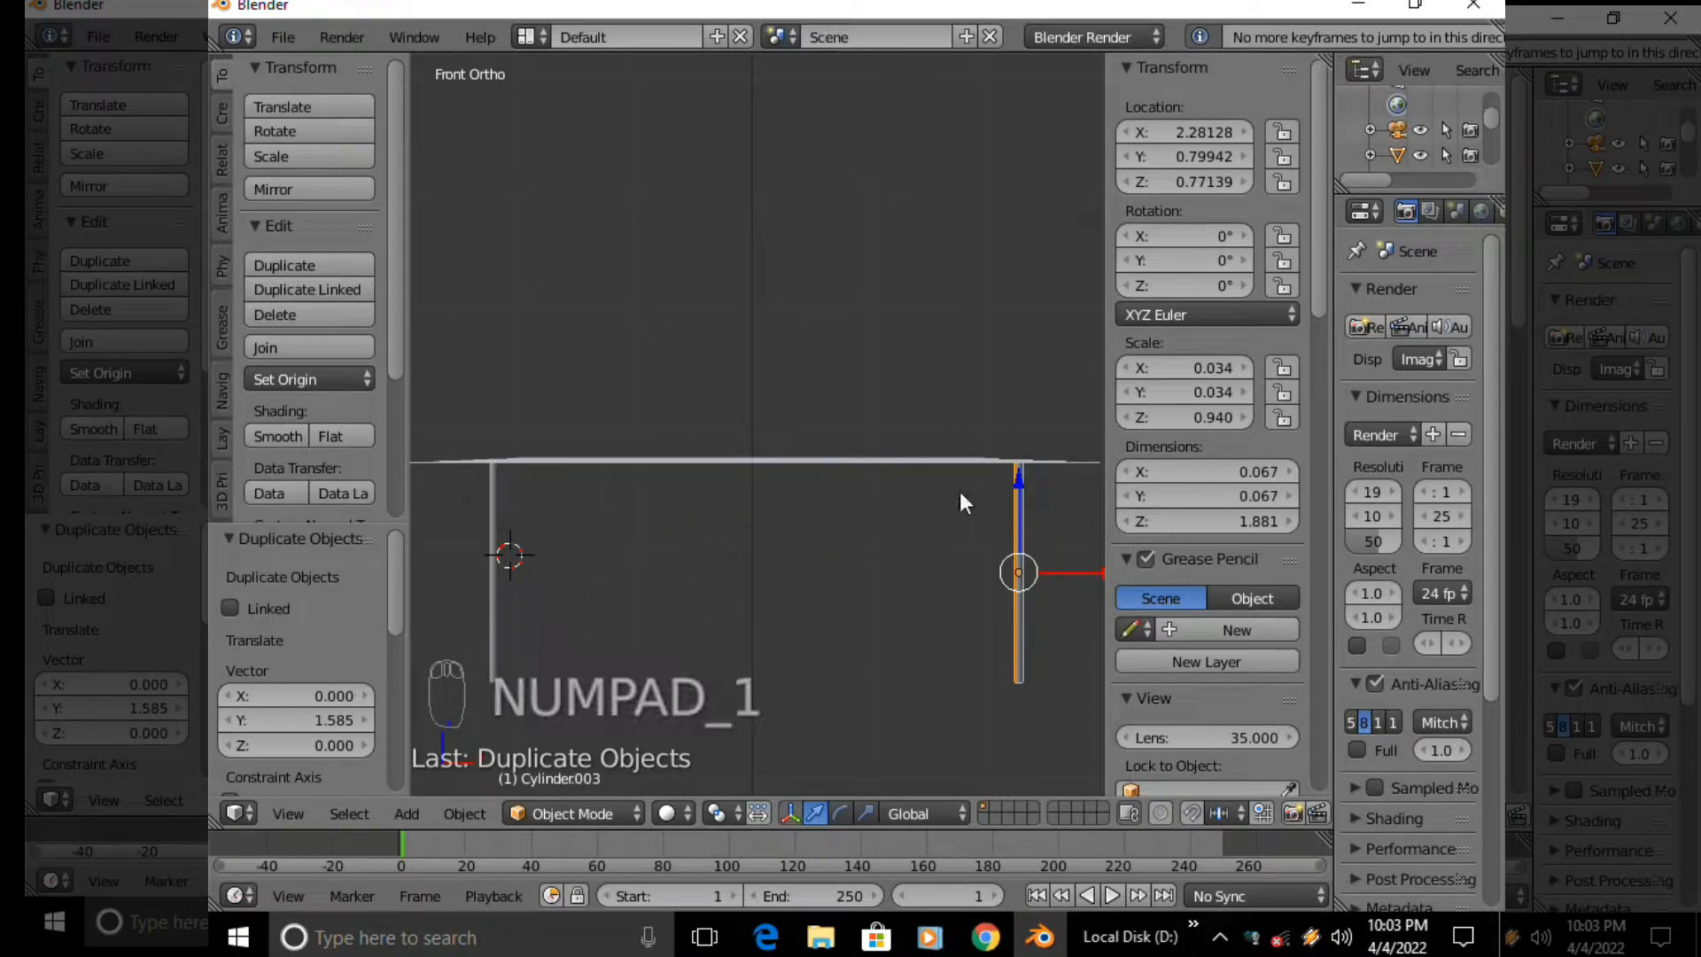
scroll(1001, 513, up, 5)
scroll(1019, 535, down, 3)
shift+middle_drag(964, 522, 779, 474)
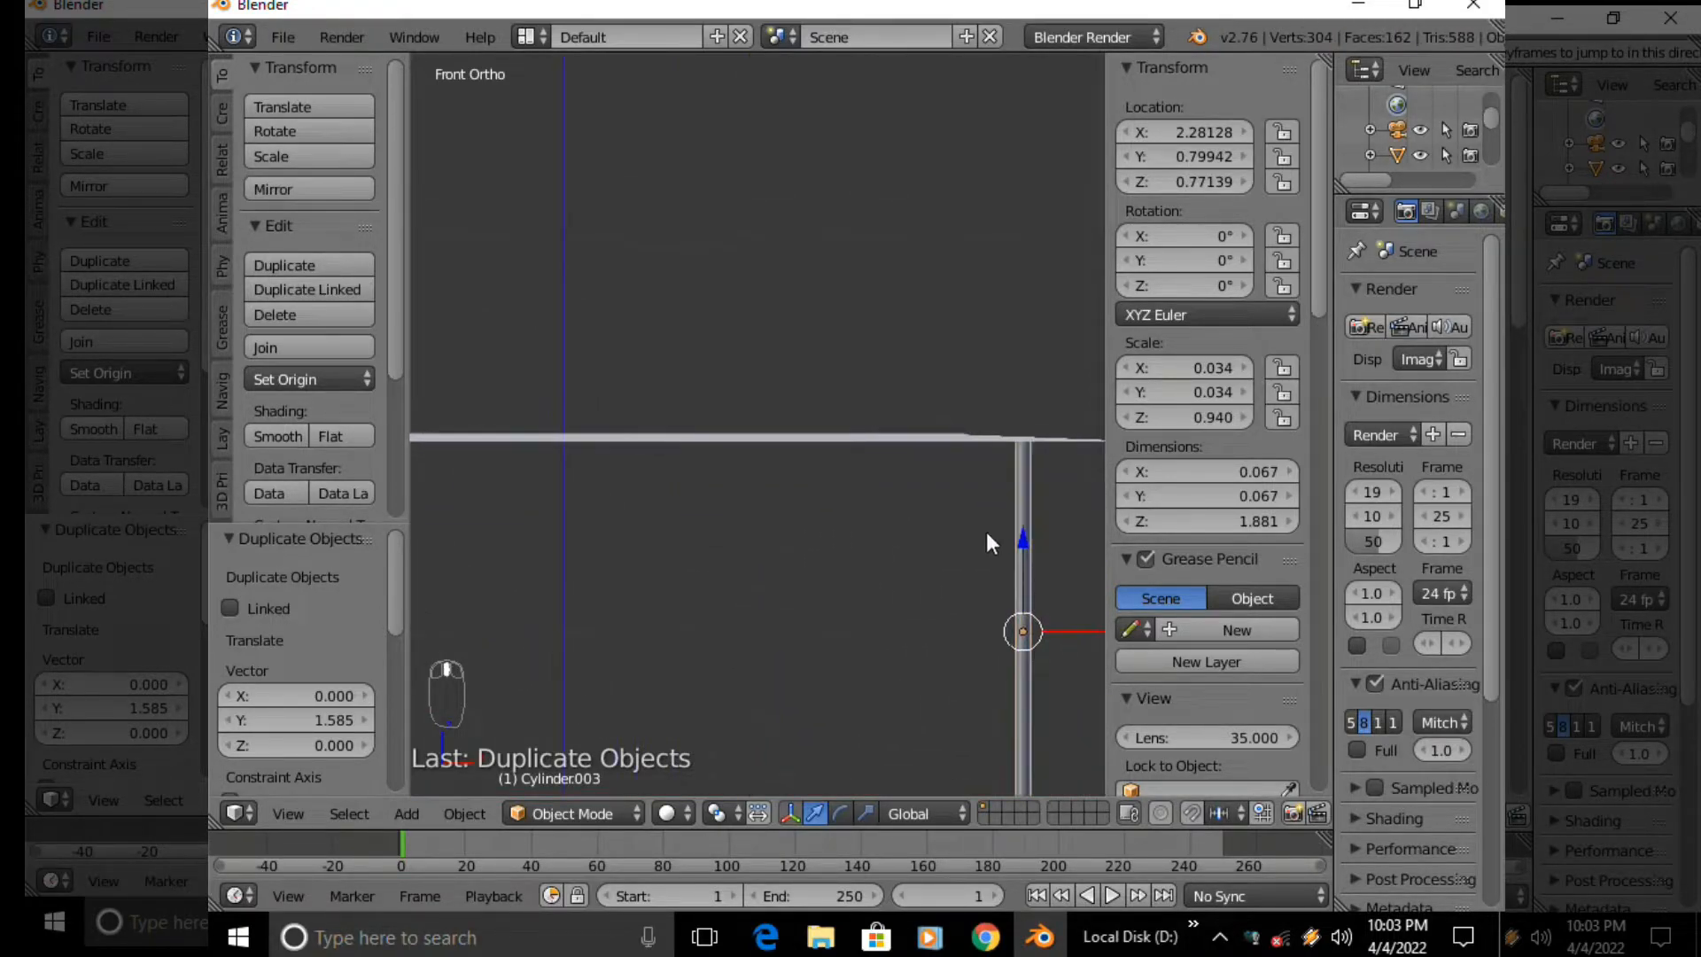
scroll(884, 477, down, 4)
shift+middle_drag(884, 477, 1029, 514)
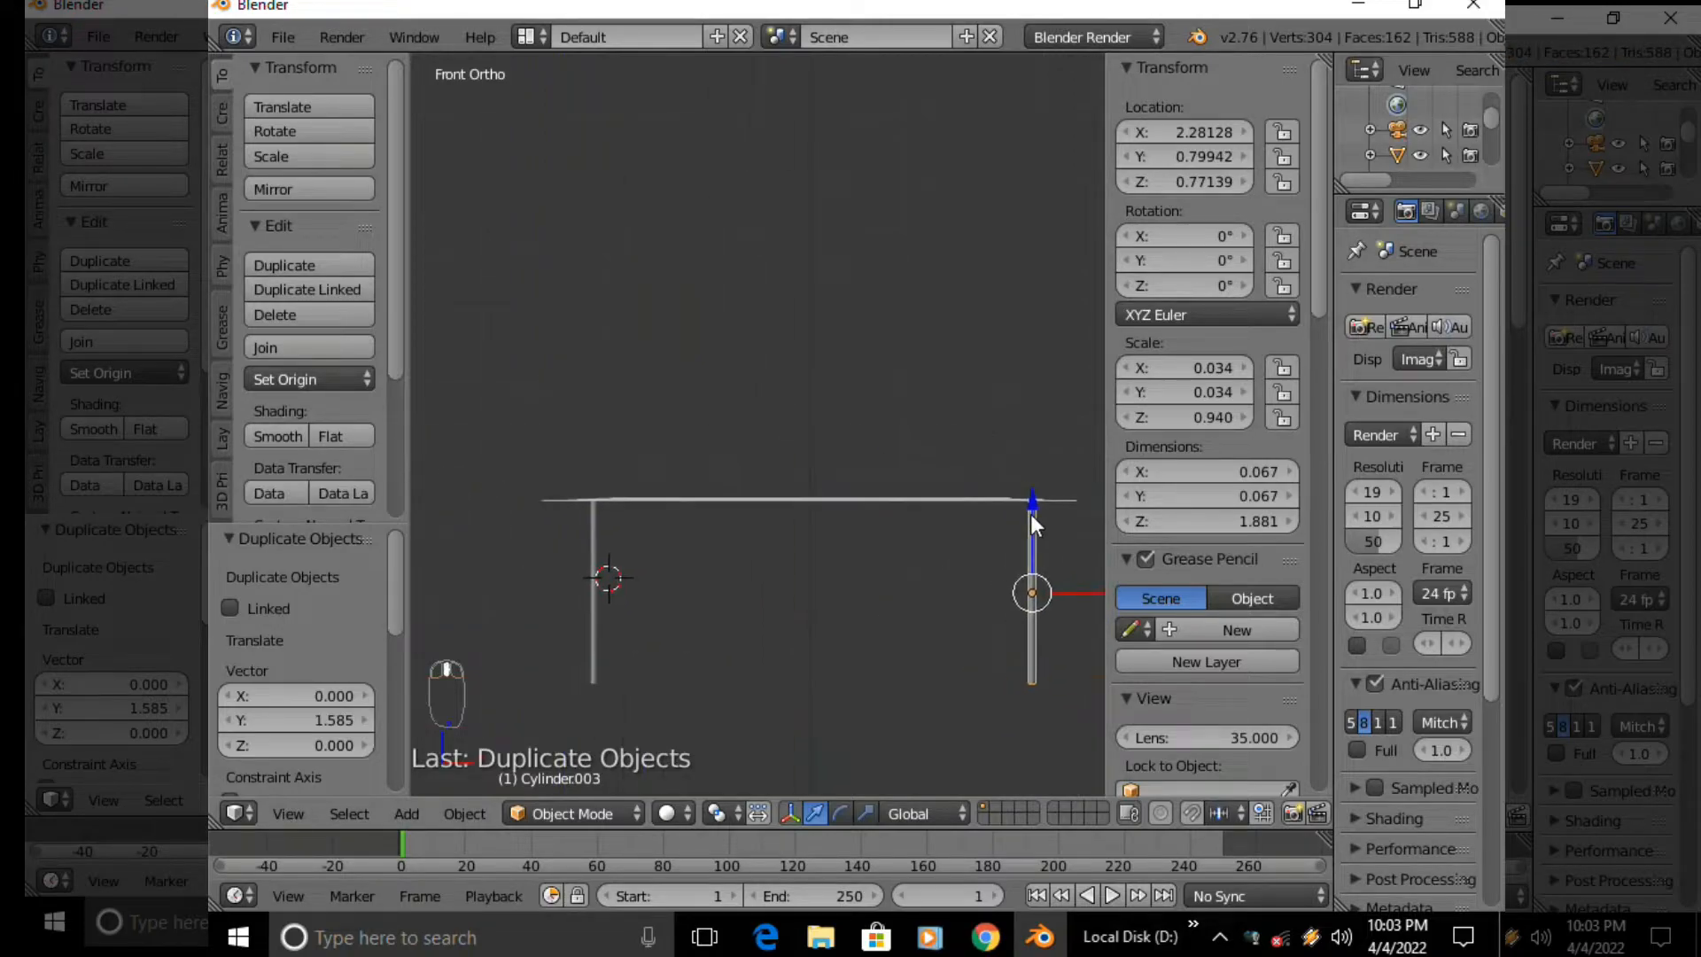
key(KP_2)
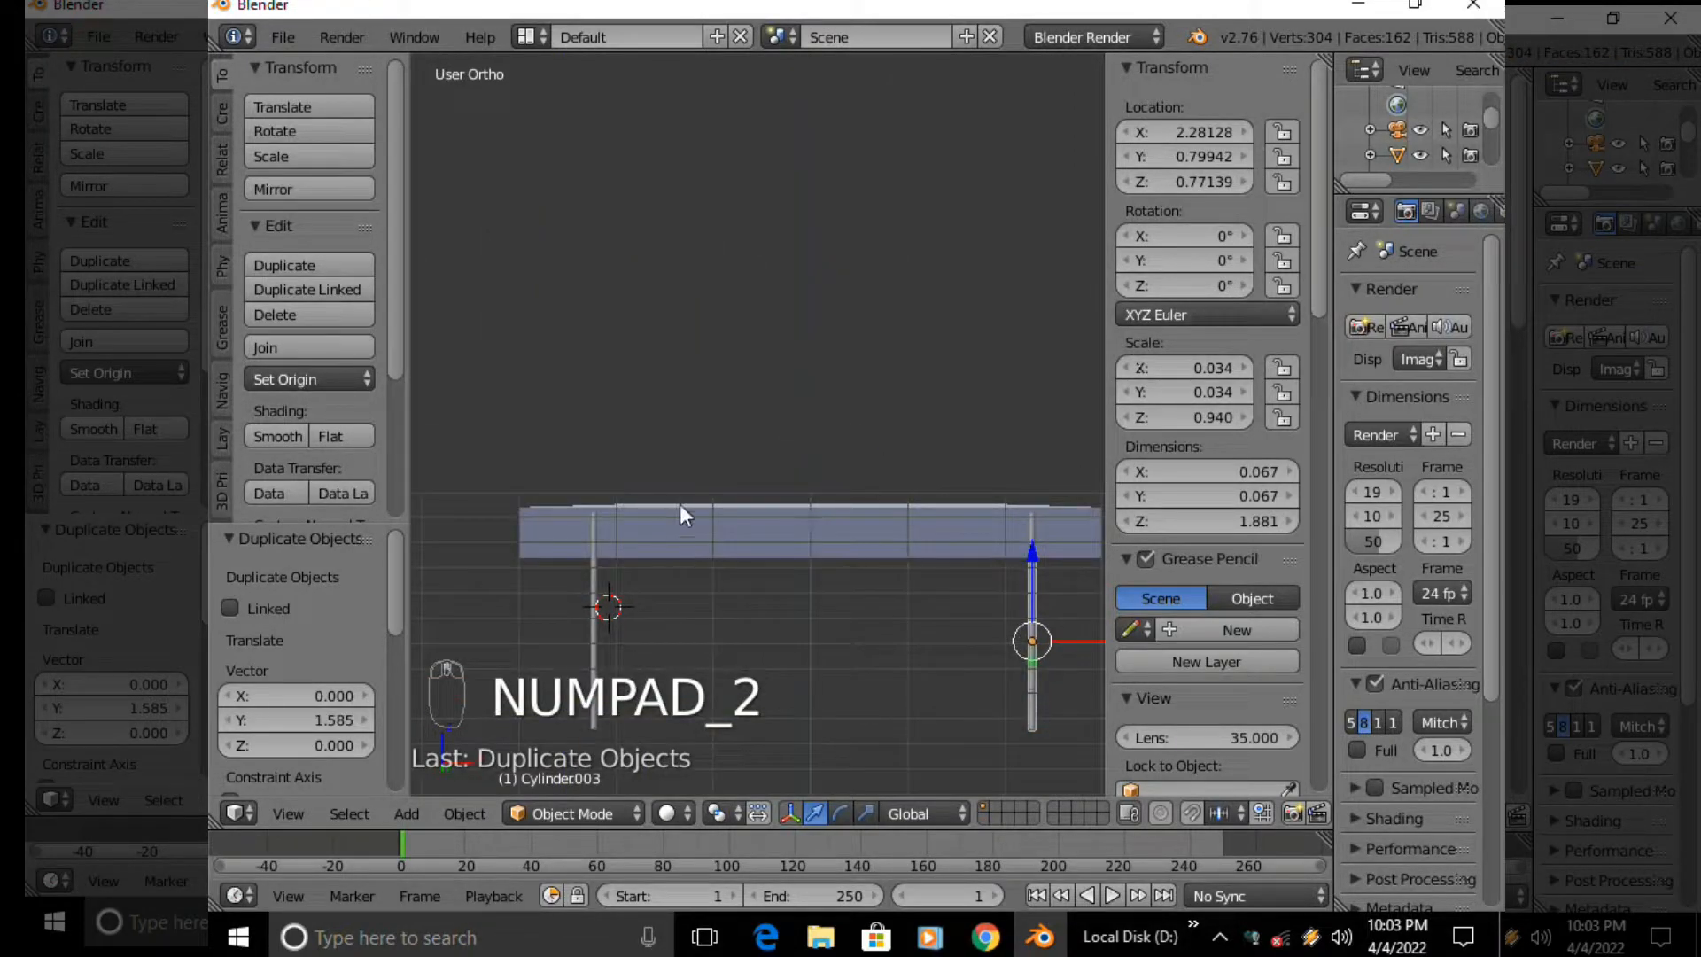
key(KP_3)
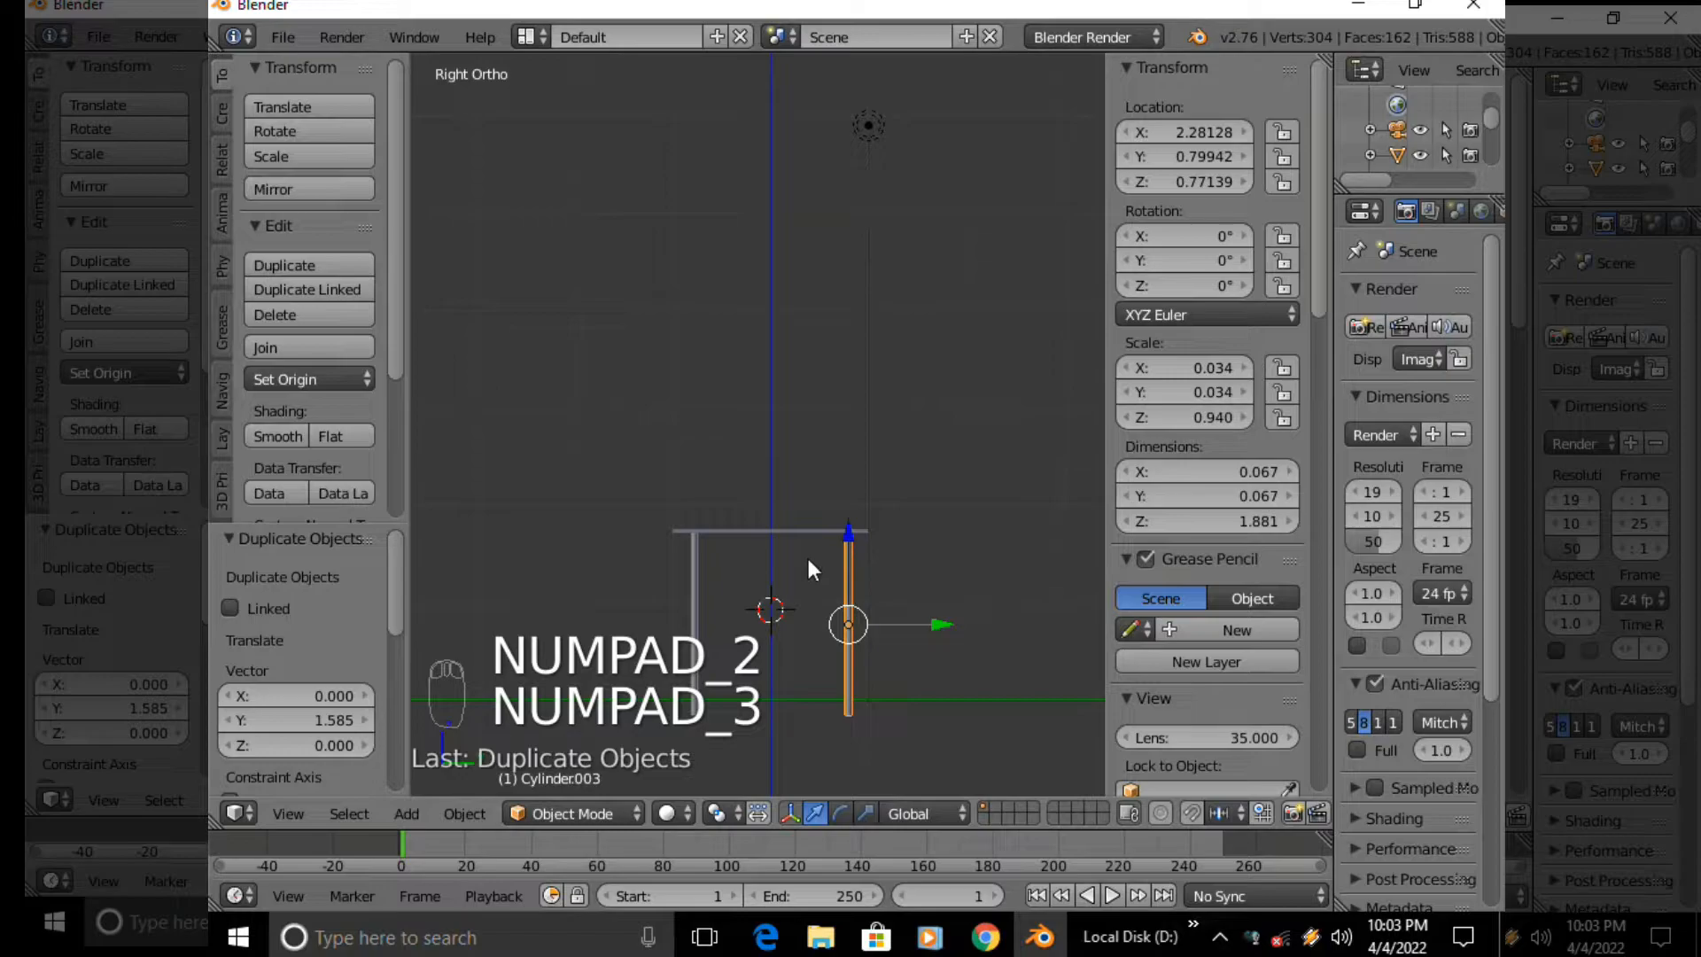
key(KP_9)
key(KP_7)
shift+middle_drag(785, 349, 677, 335)
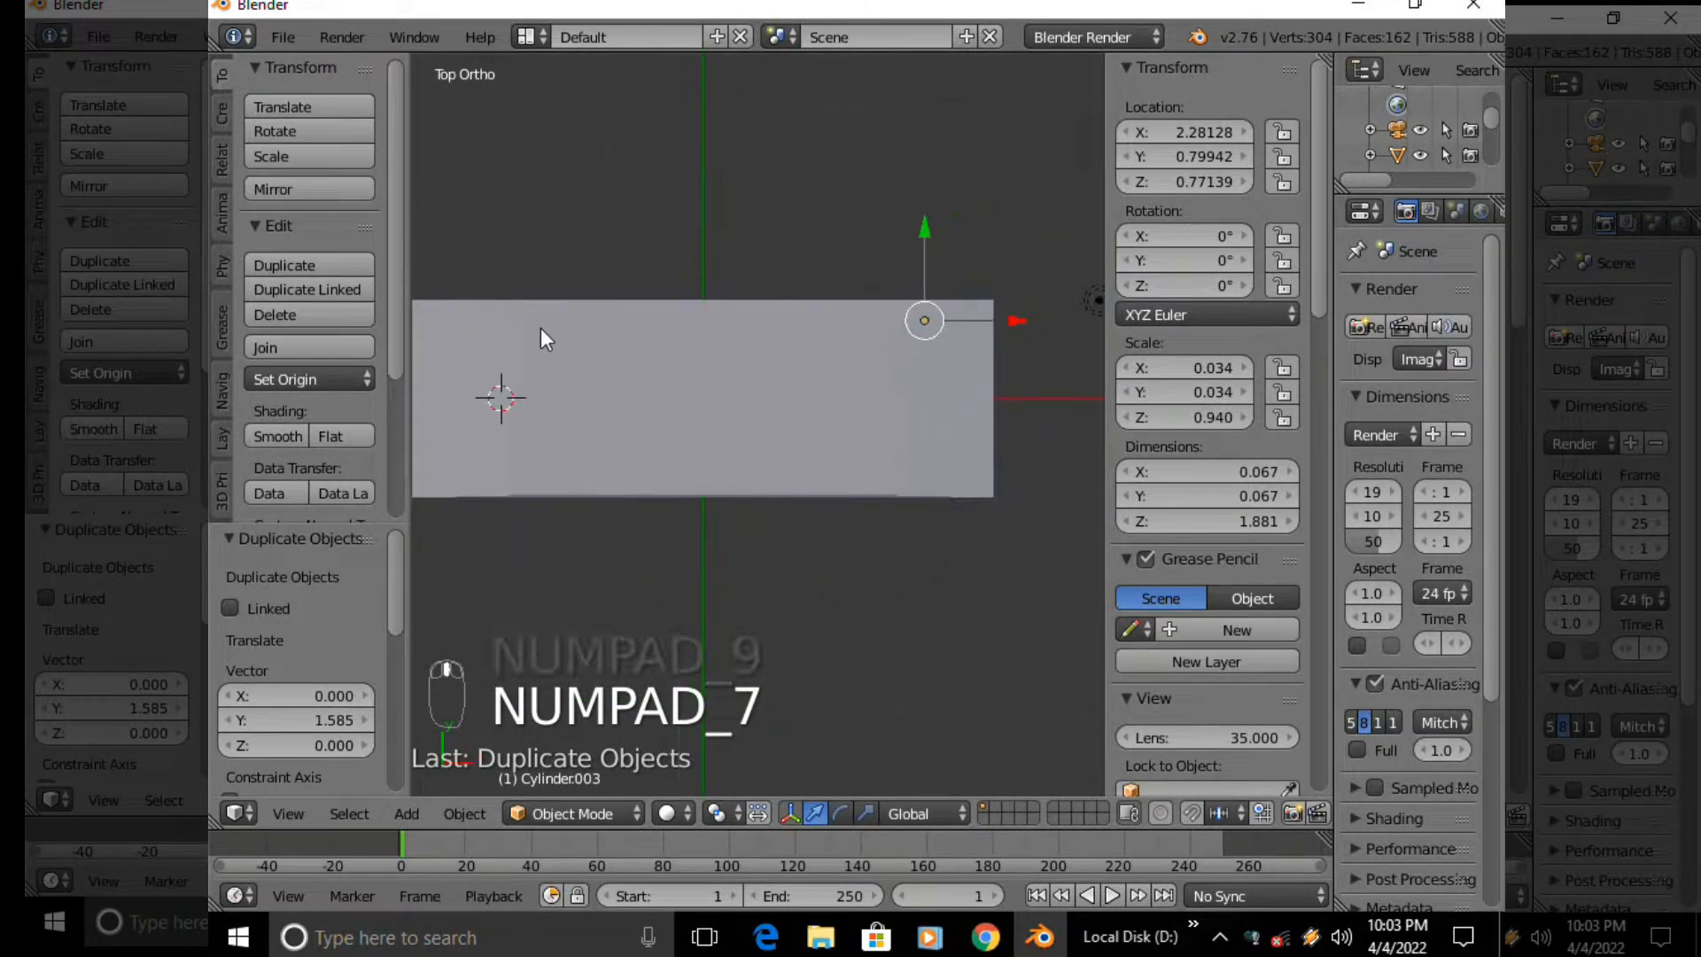
key(KP_1)
key(KP_5)
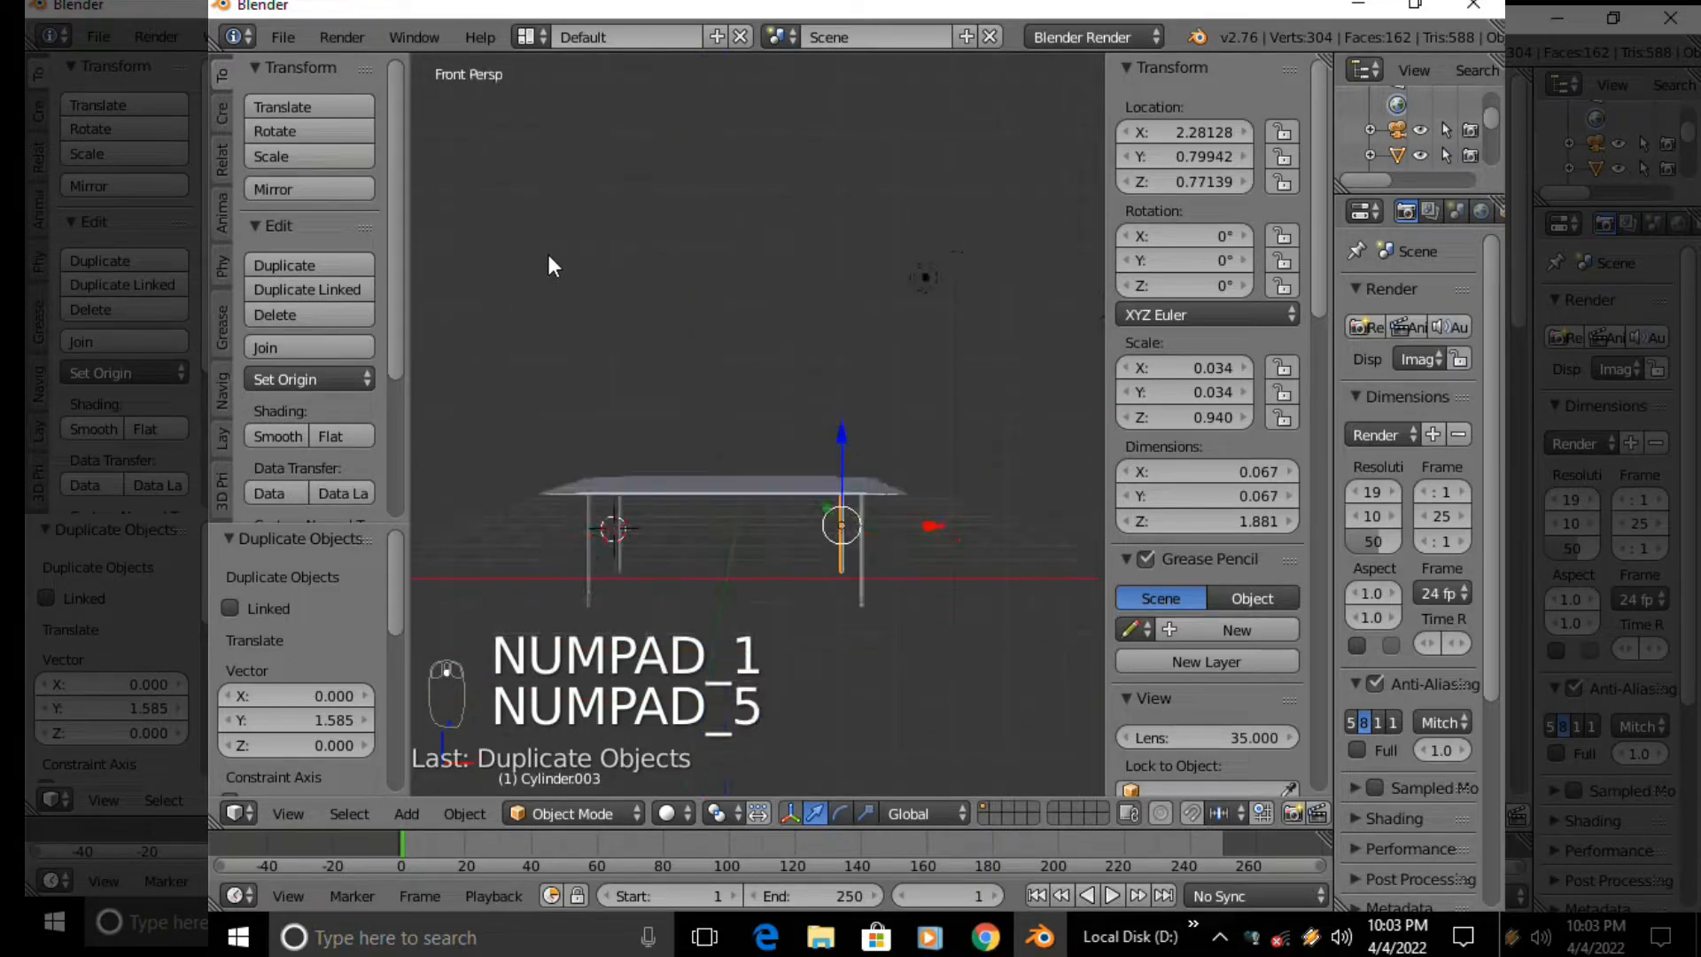
middle_drag(694, 607, 650, 515)
key(KP_1)
scroll(864, 505, up, 3)
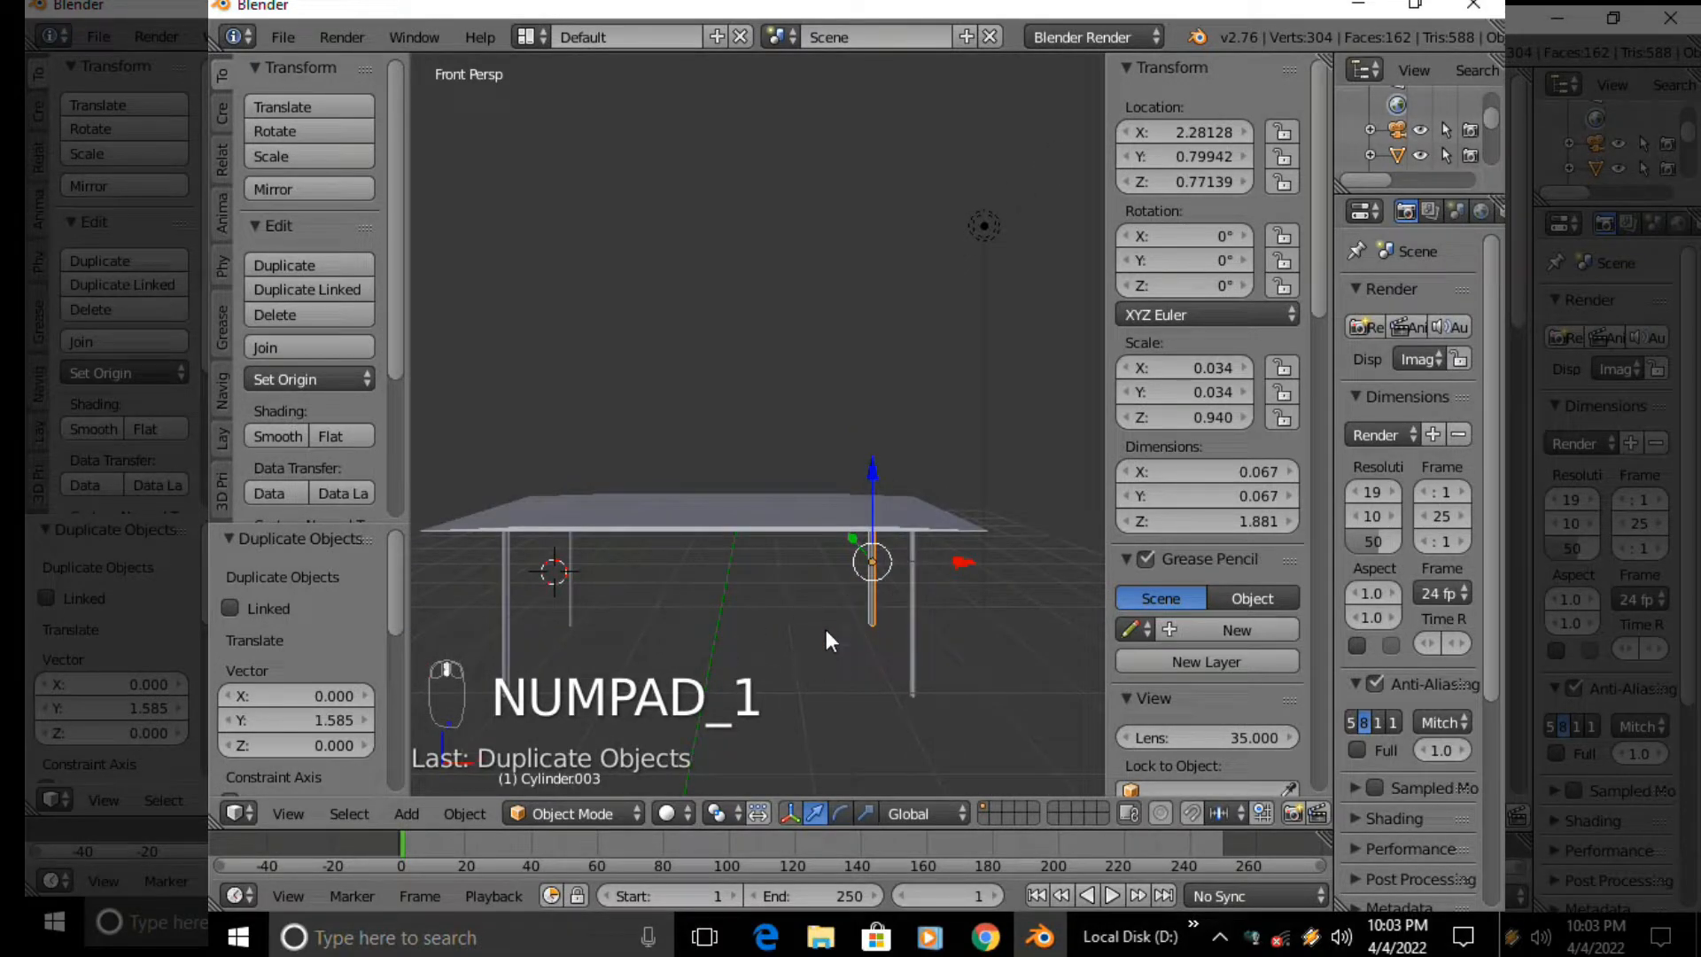
key(KP_5)
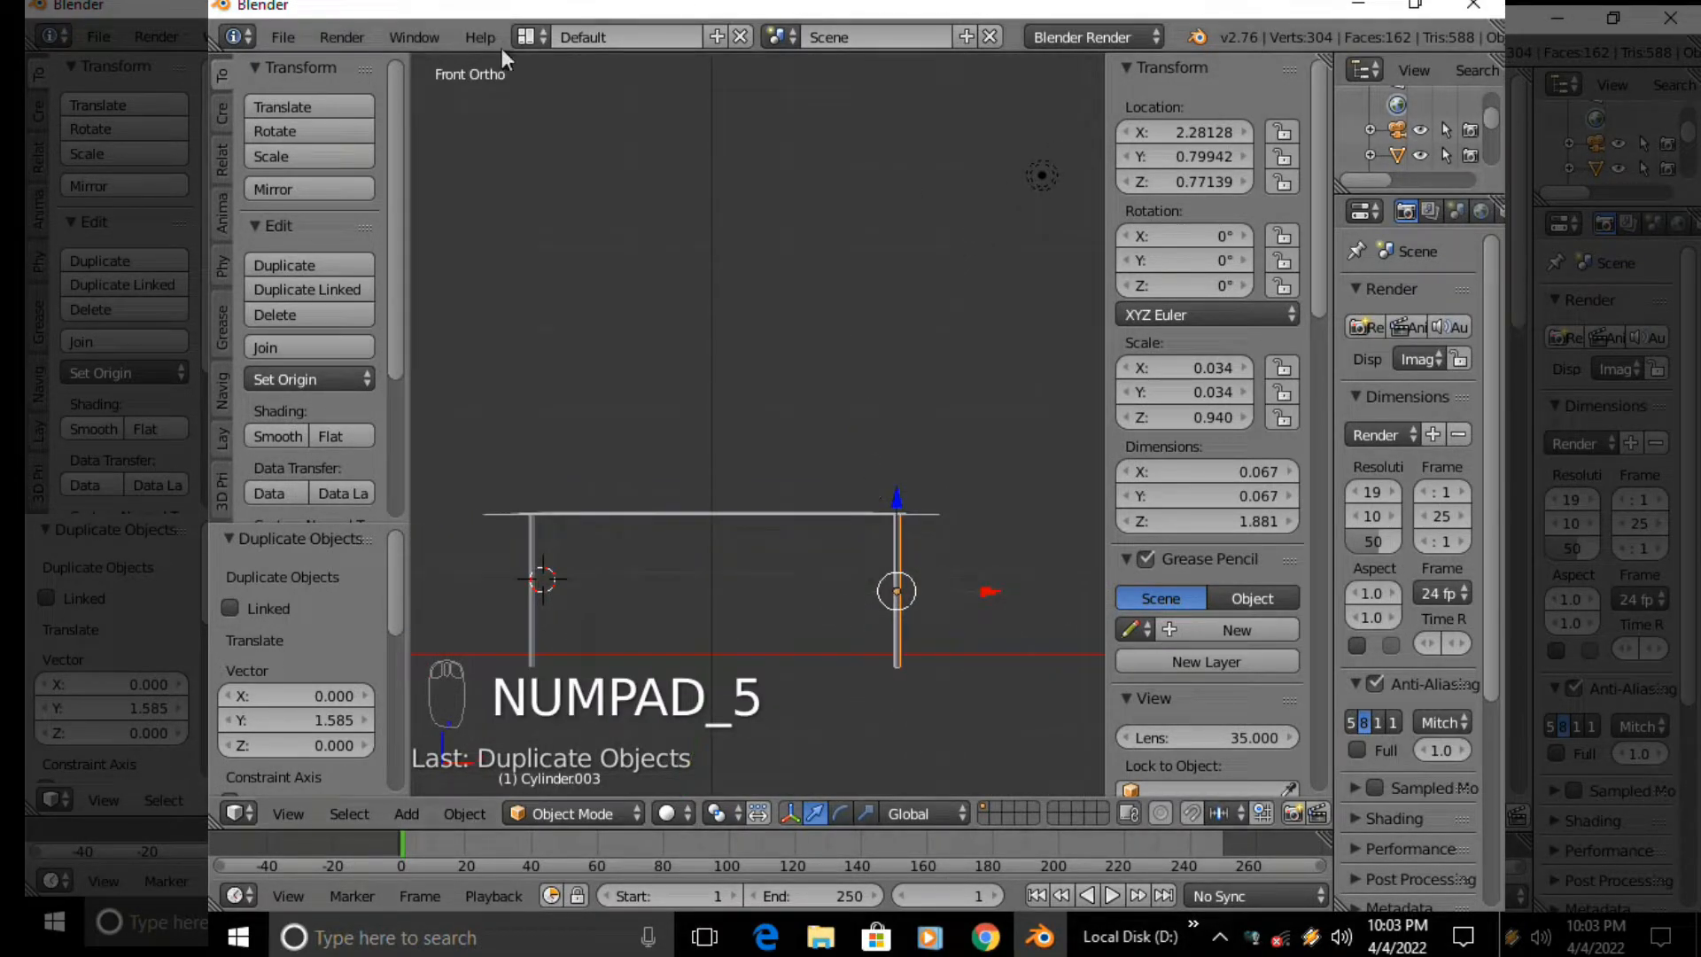
Select the tabletop slab in a perspective view and hide the transform properties sidebar
key(KP_5)
middle_drag(653, 331, 662, 438)
right_click(663, 437)
middle_drag(667, 583, 776, 407)
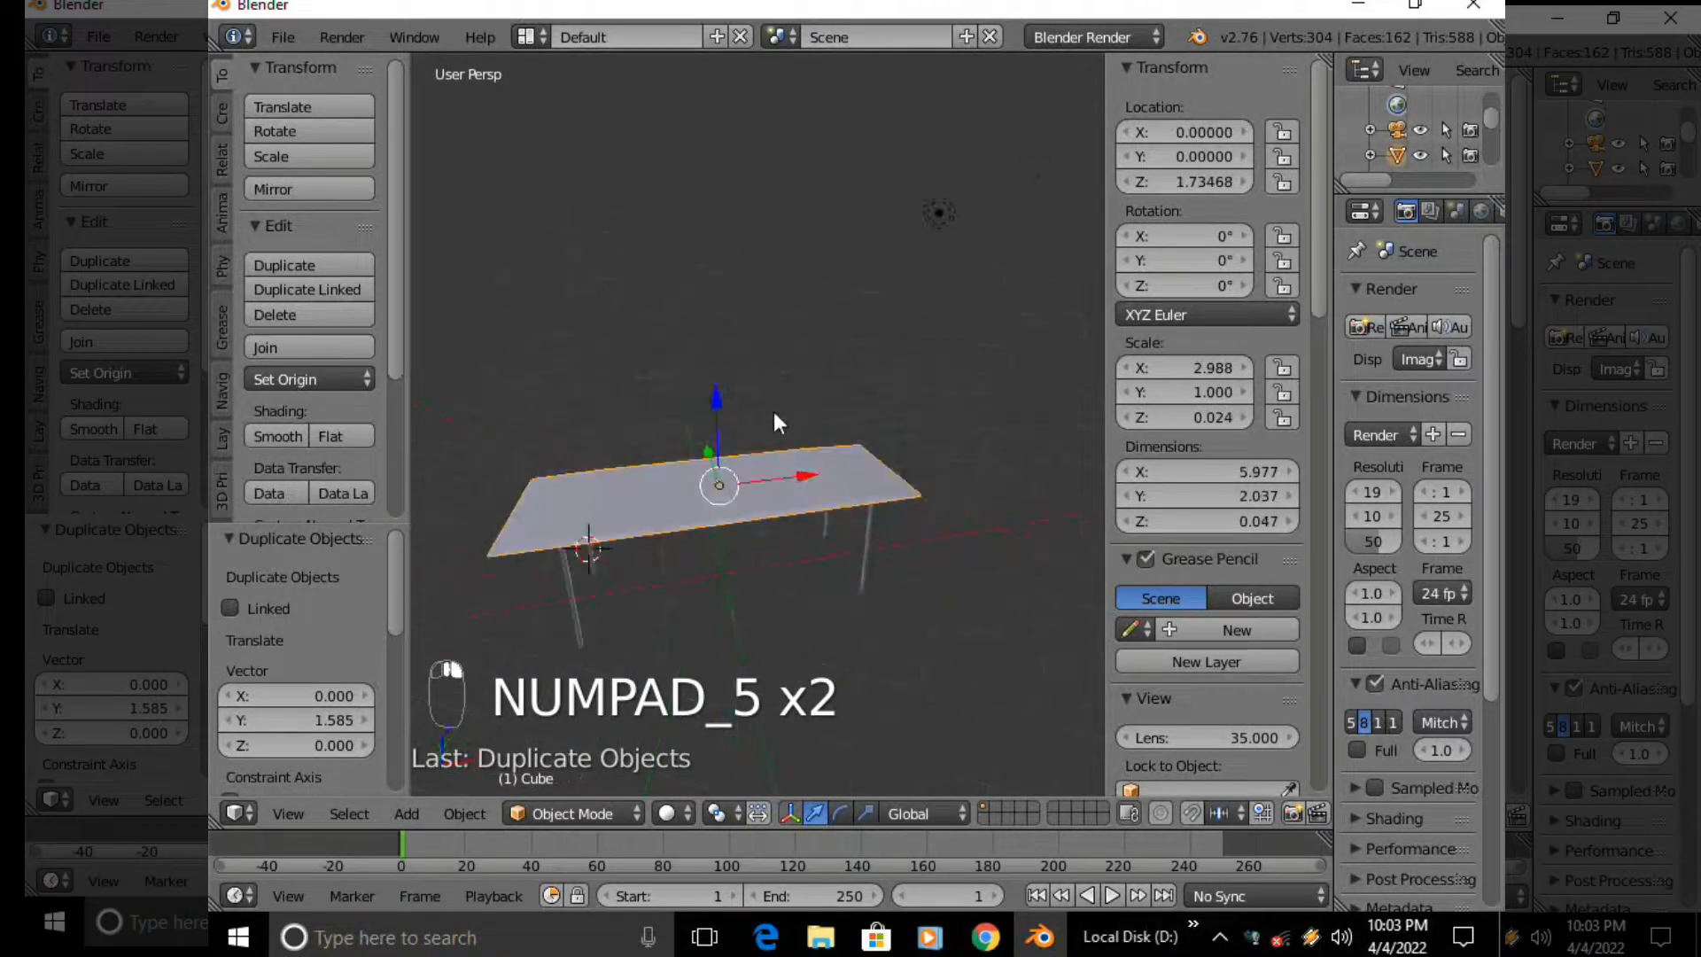
key(n)
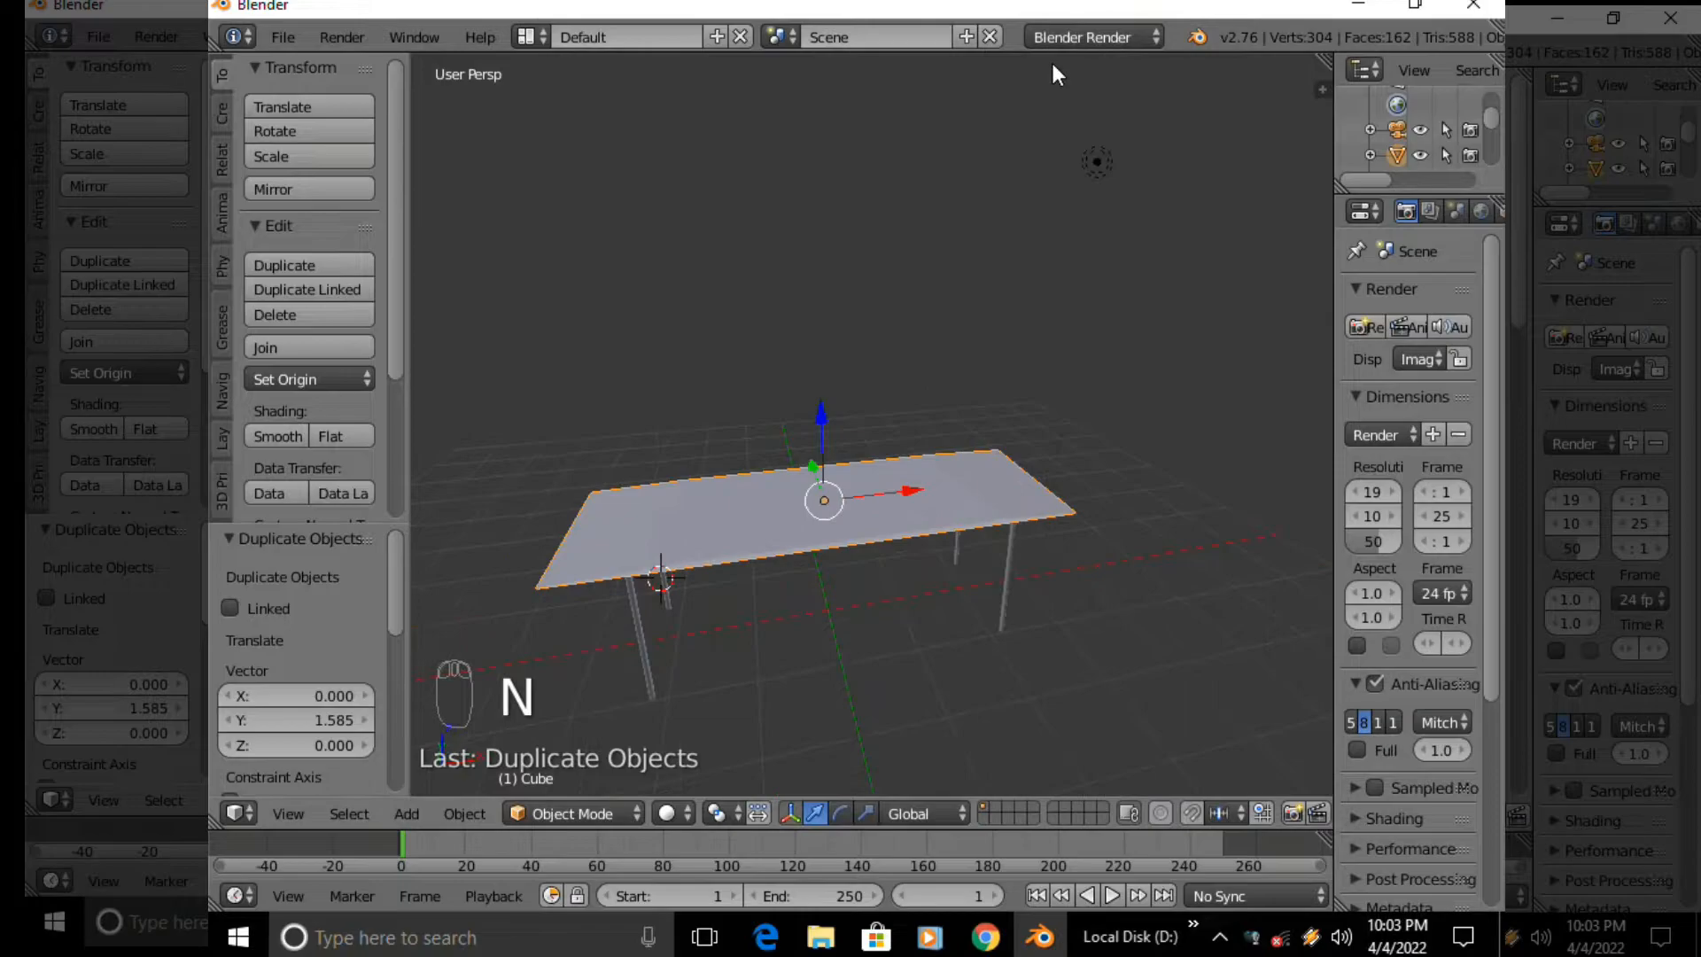
Set the render engine to Cycles Render and preview the table in rendered shading before returning to solid shading
click(1074, 35)
click(1130, 119)
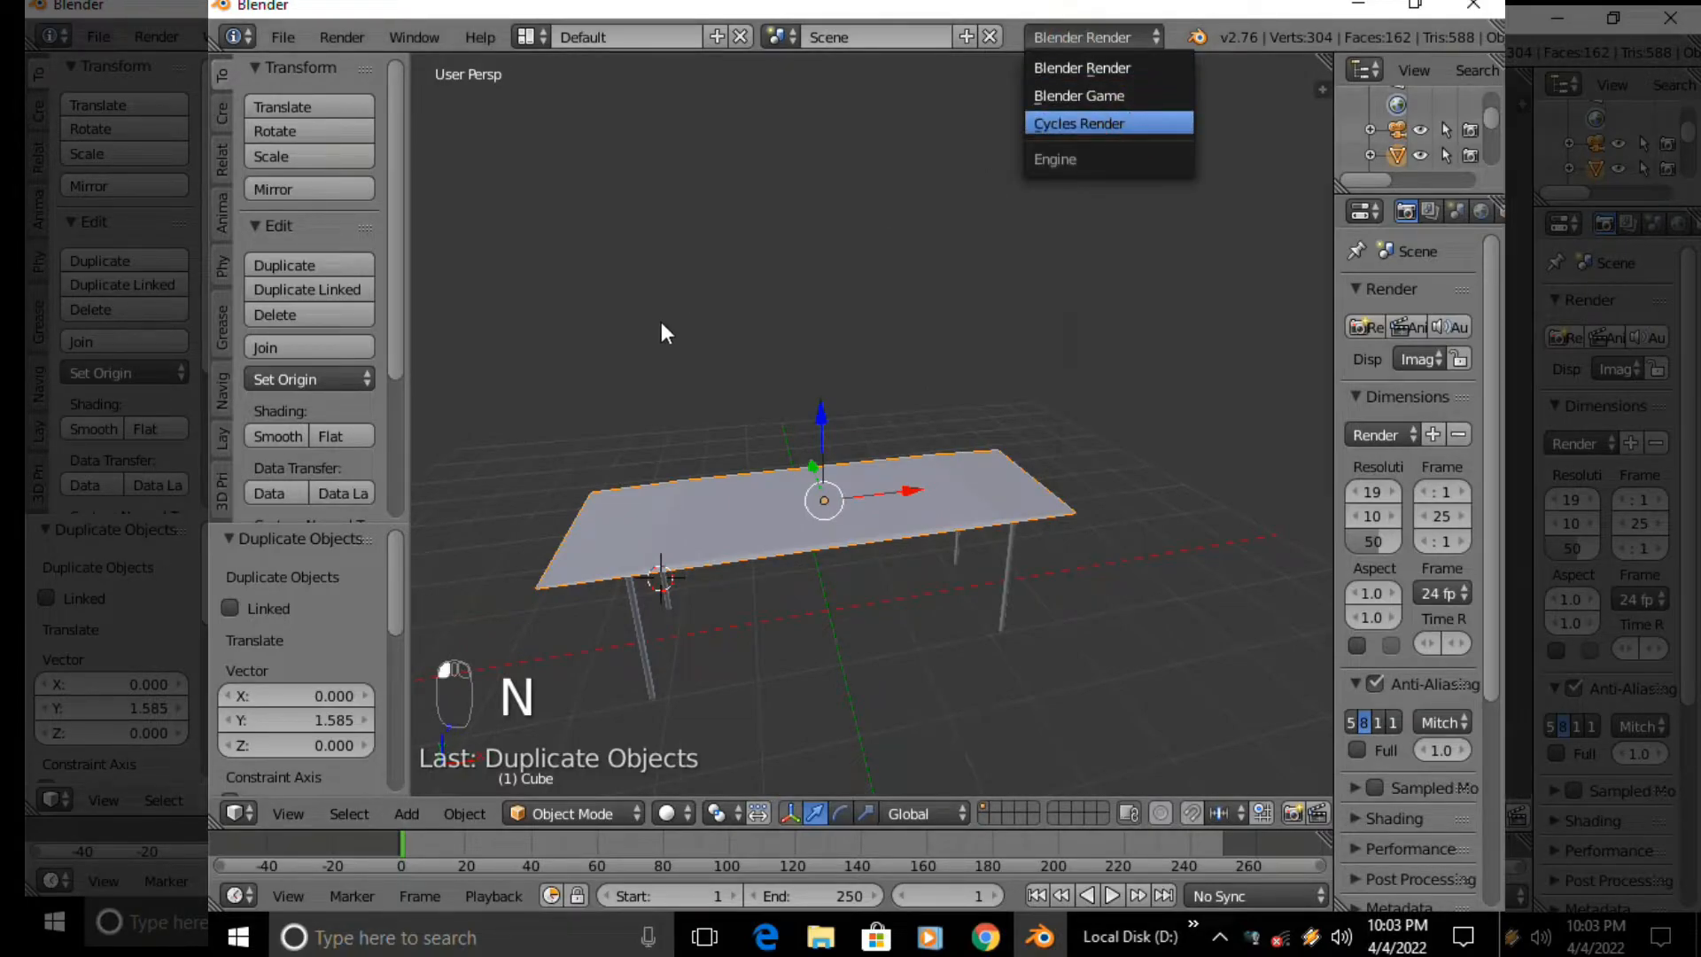
key(z)
key(z)
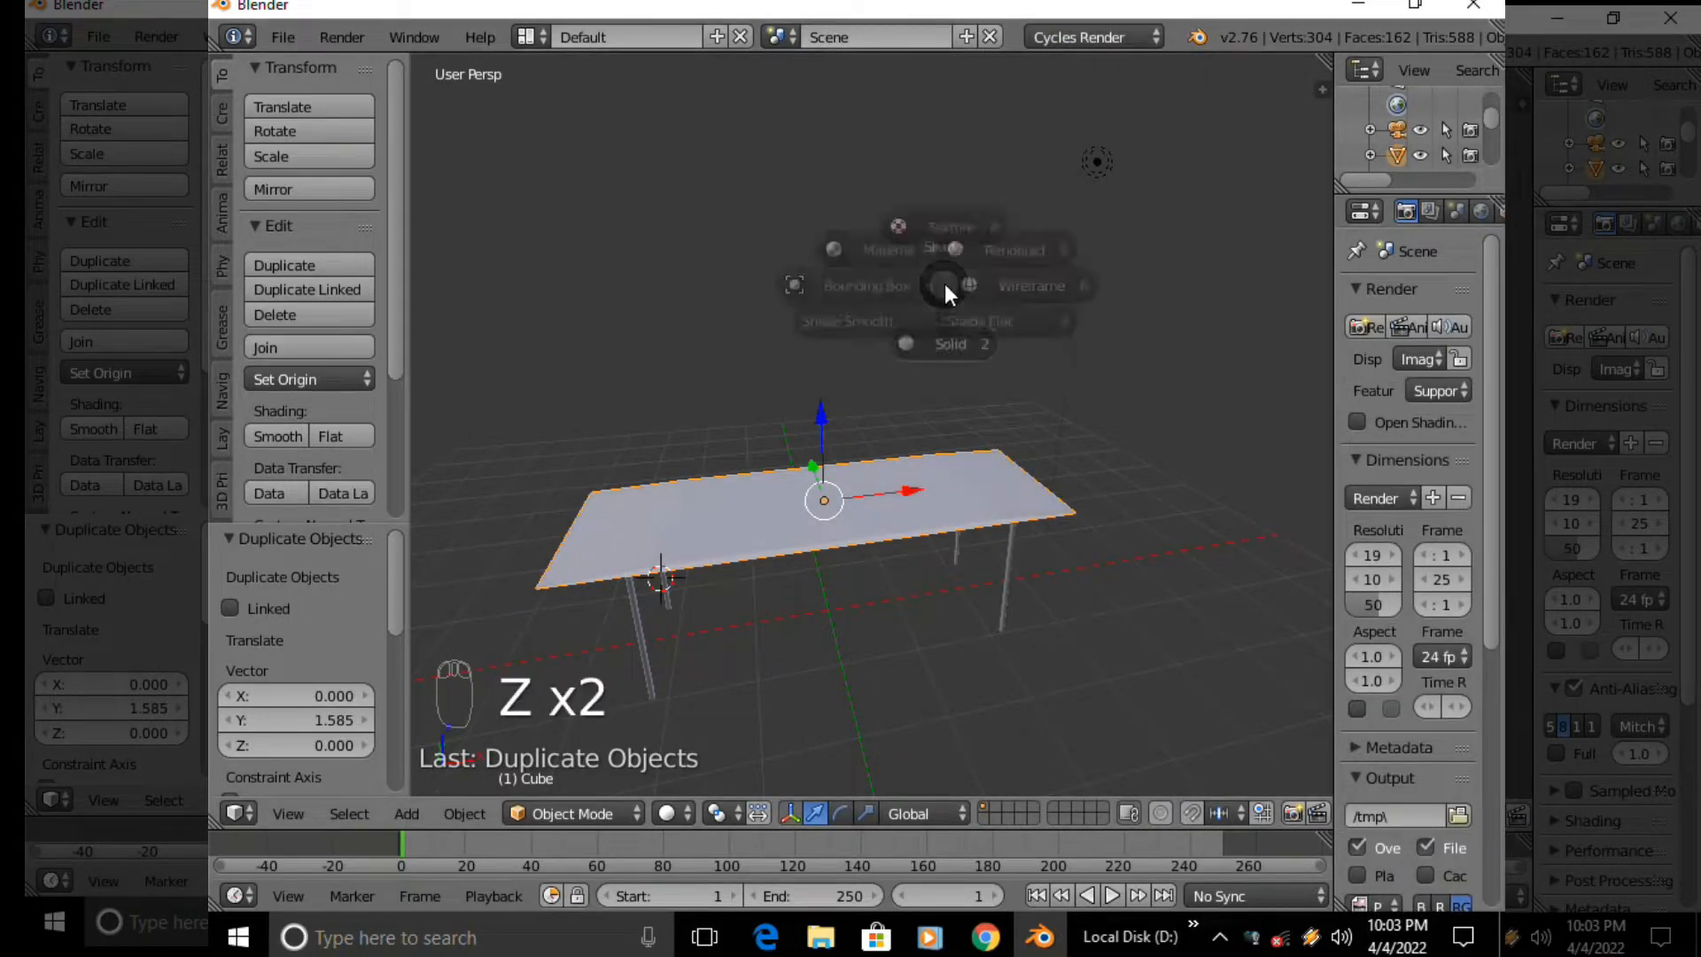
click(1061, 196)
scroll(889, 510, up, 1)
key(z)
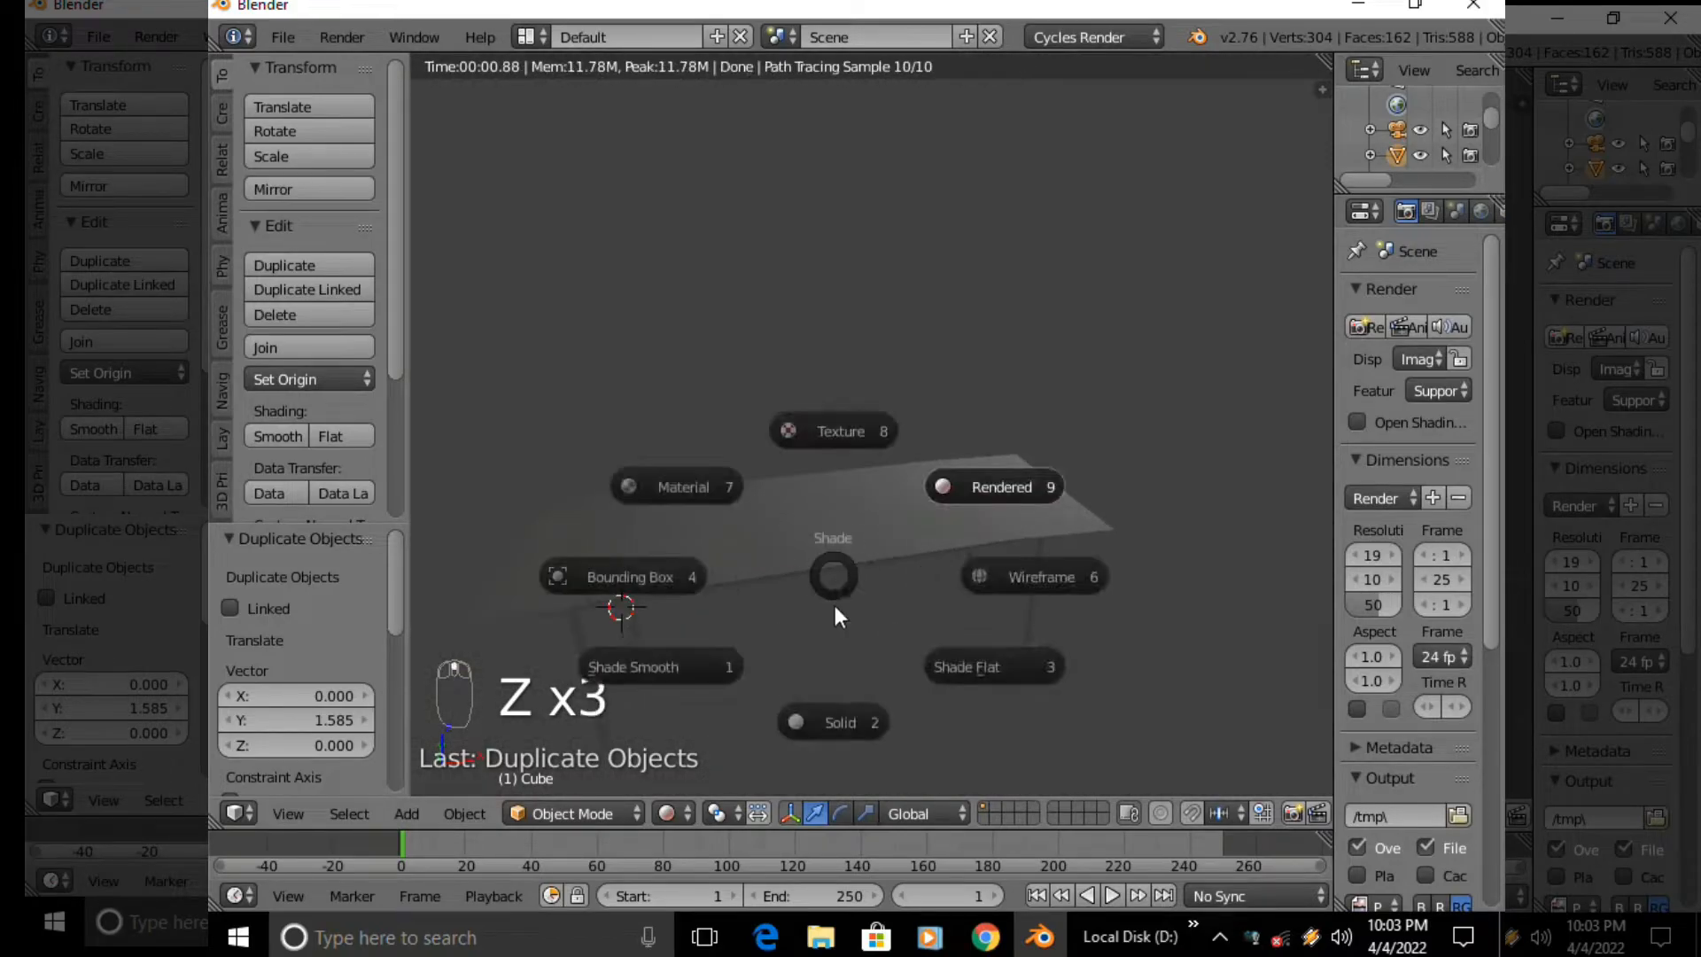
click(826, 724)
Put the tabletop slab in Texture Paint mode and add simple UVs to it
middle_drag(923, 476, 769, 535)
key(Tab)
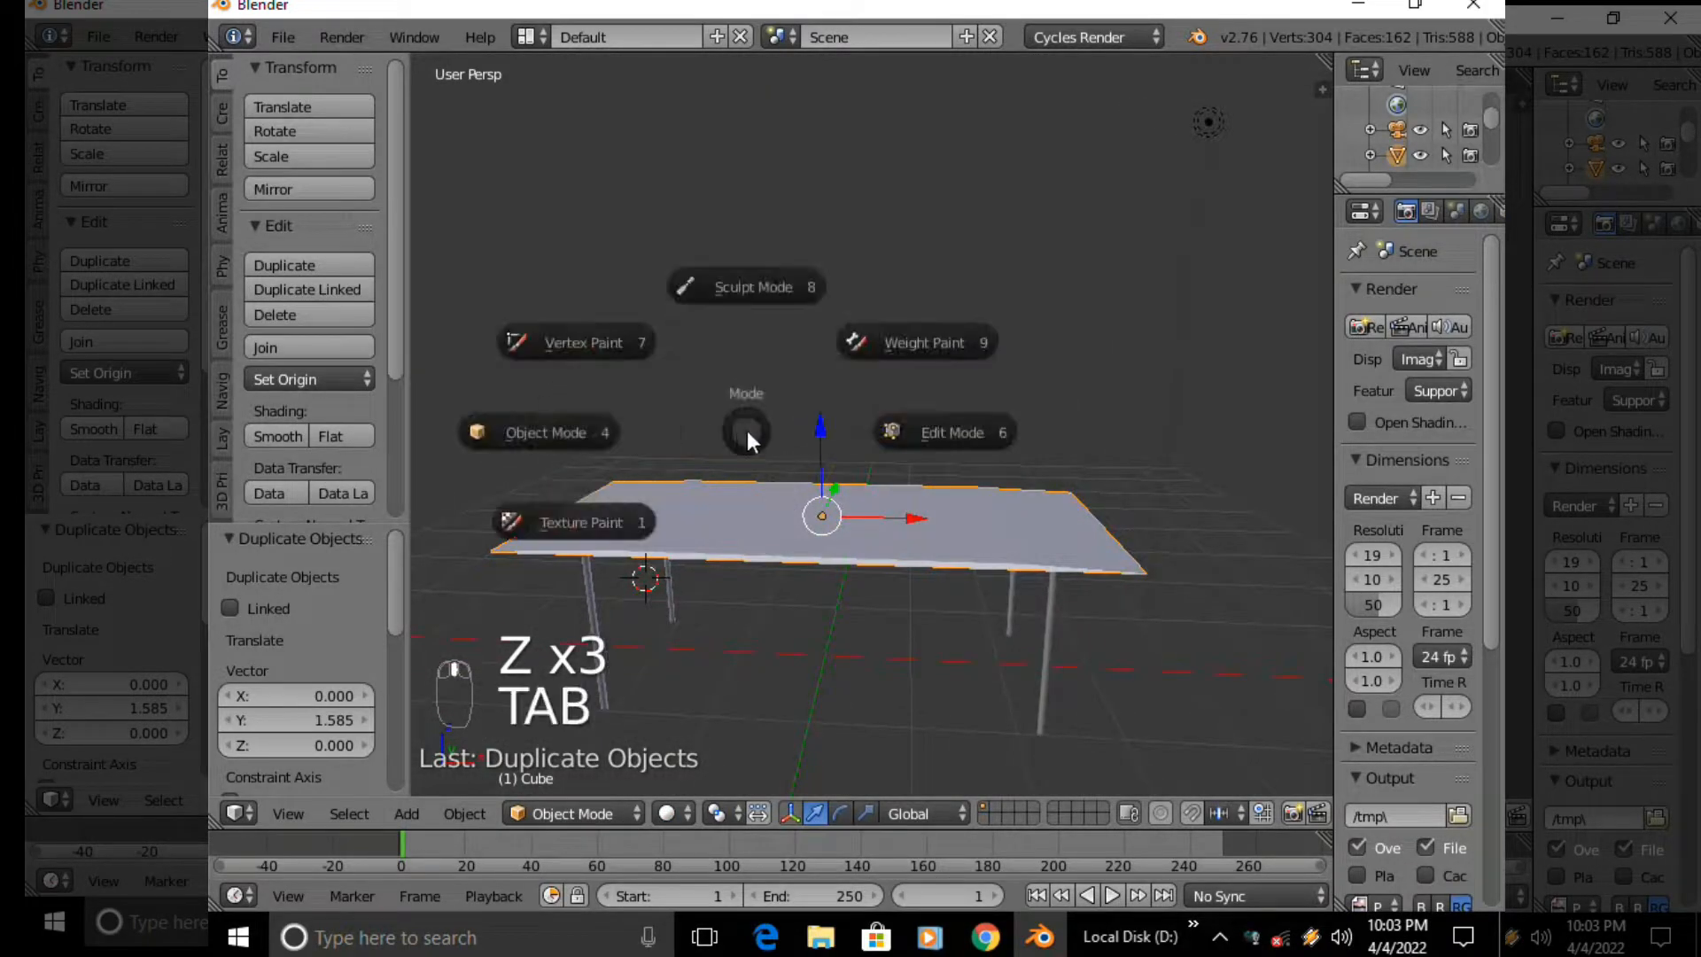
key(Tab)
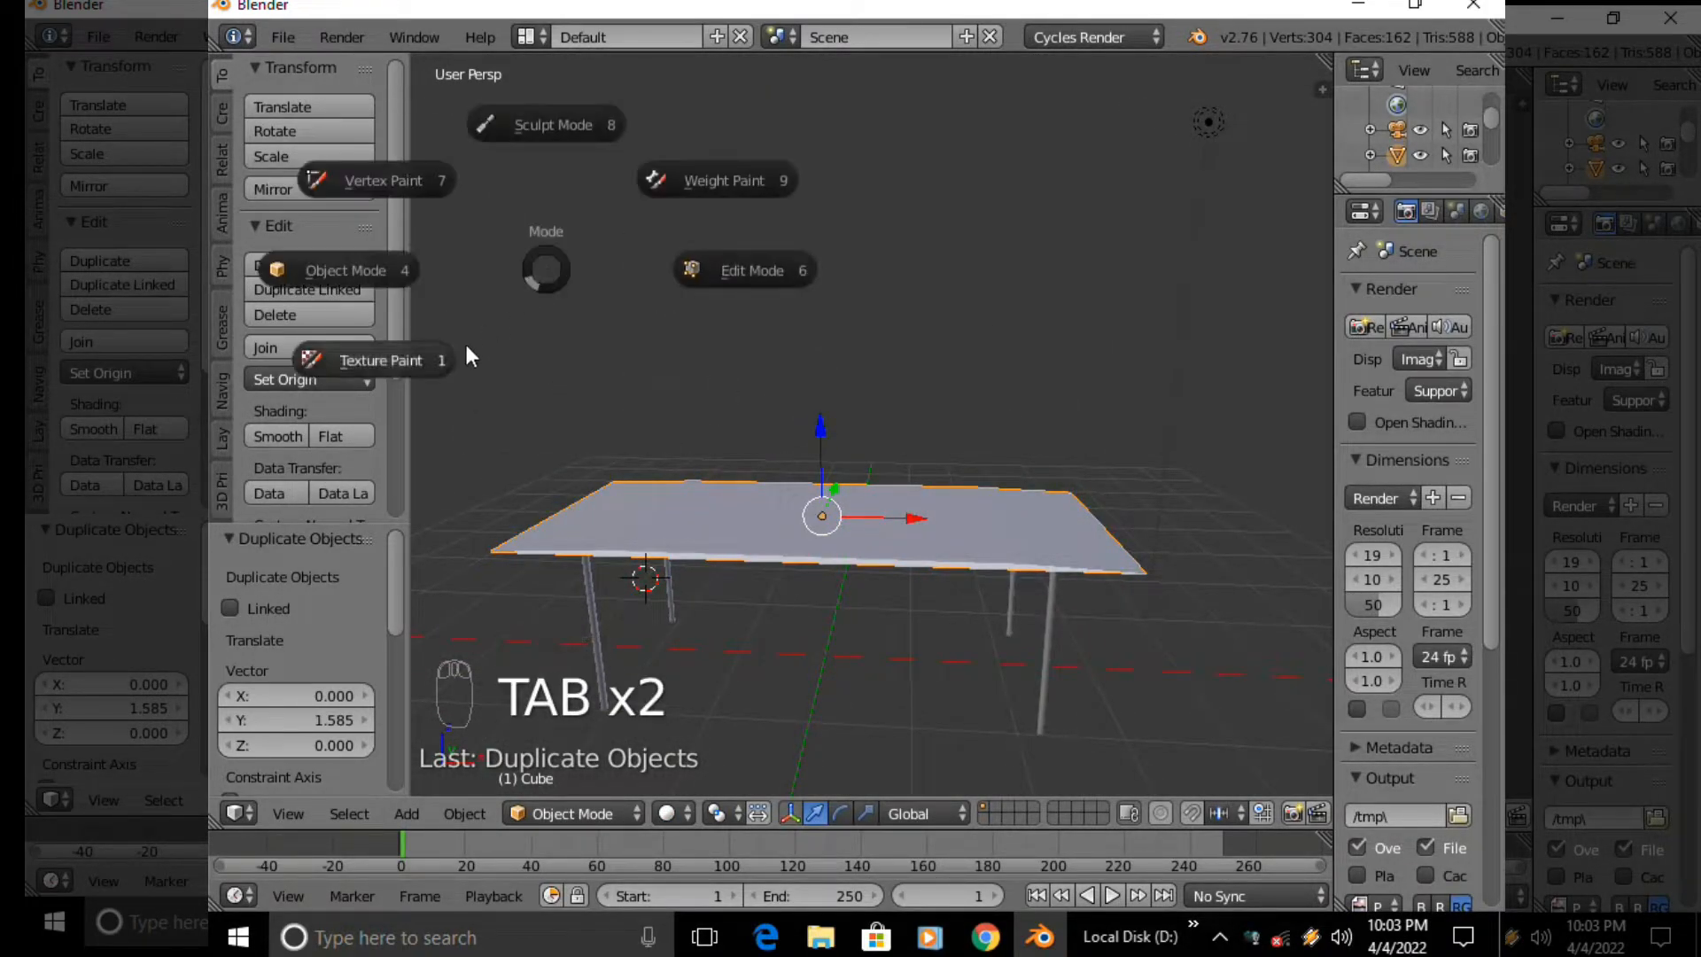
click(463, 346)
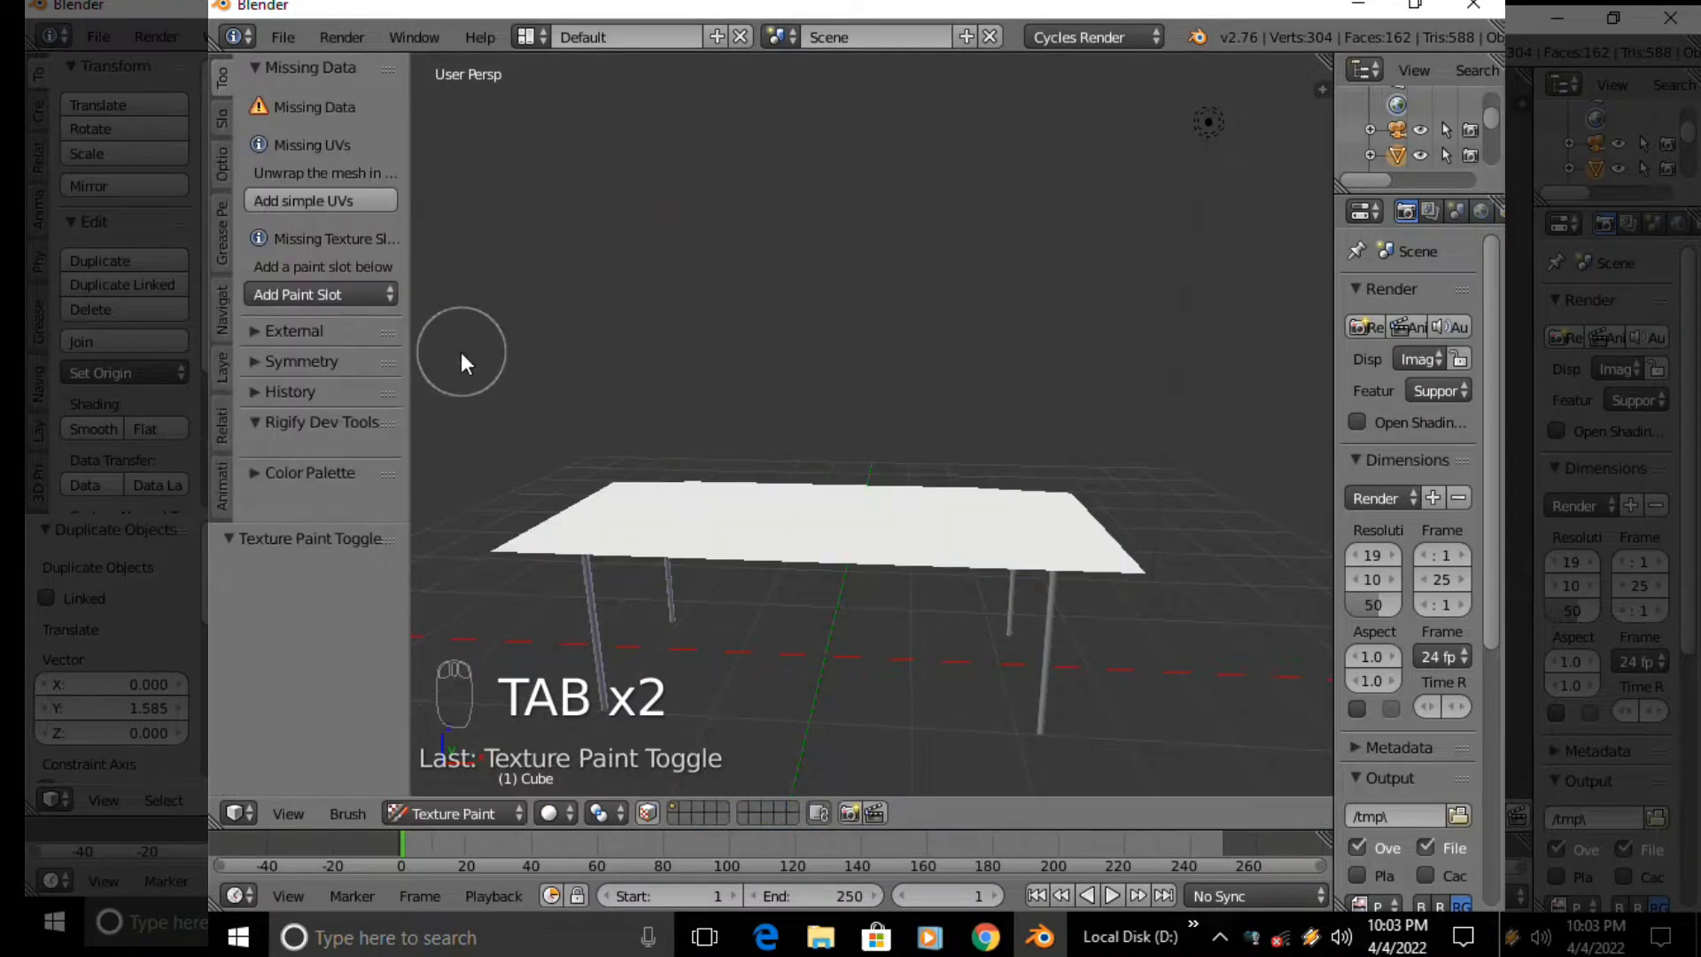
click(323, 200)
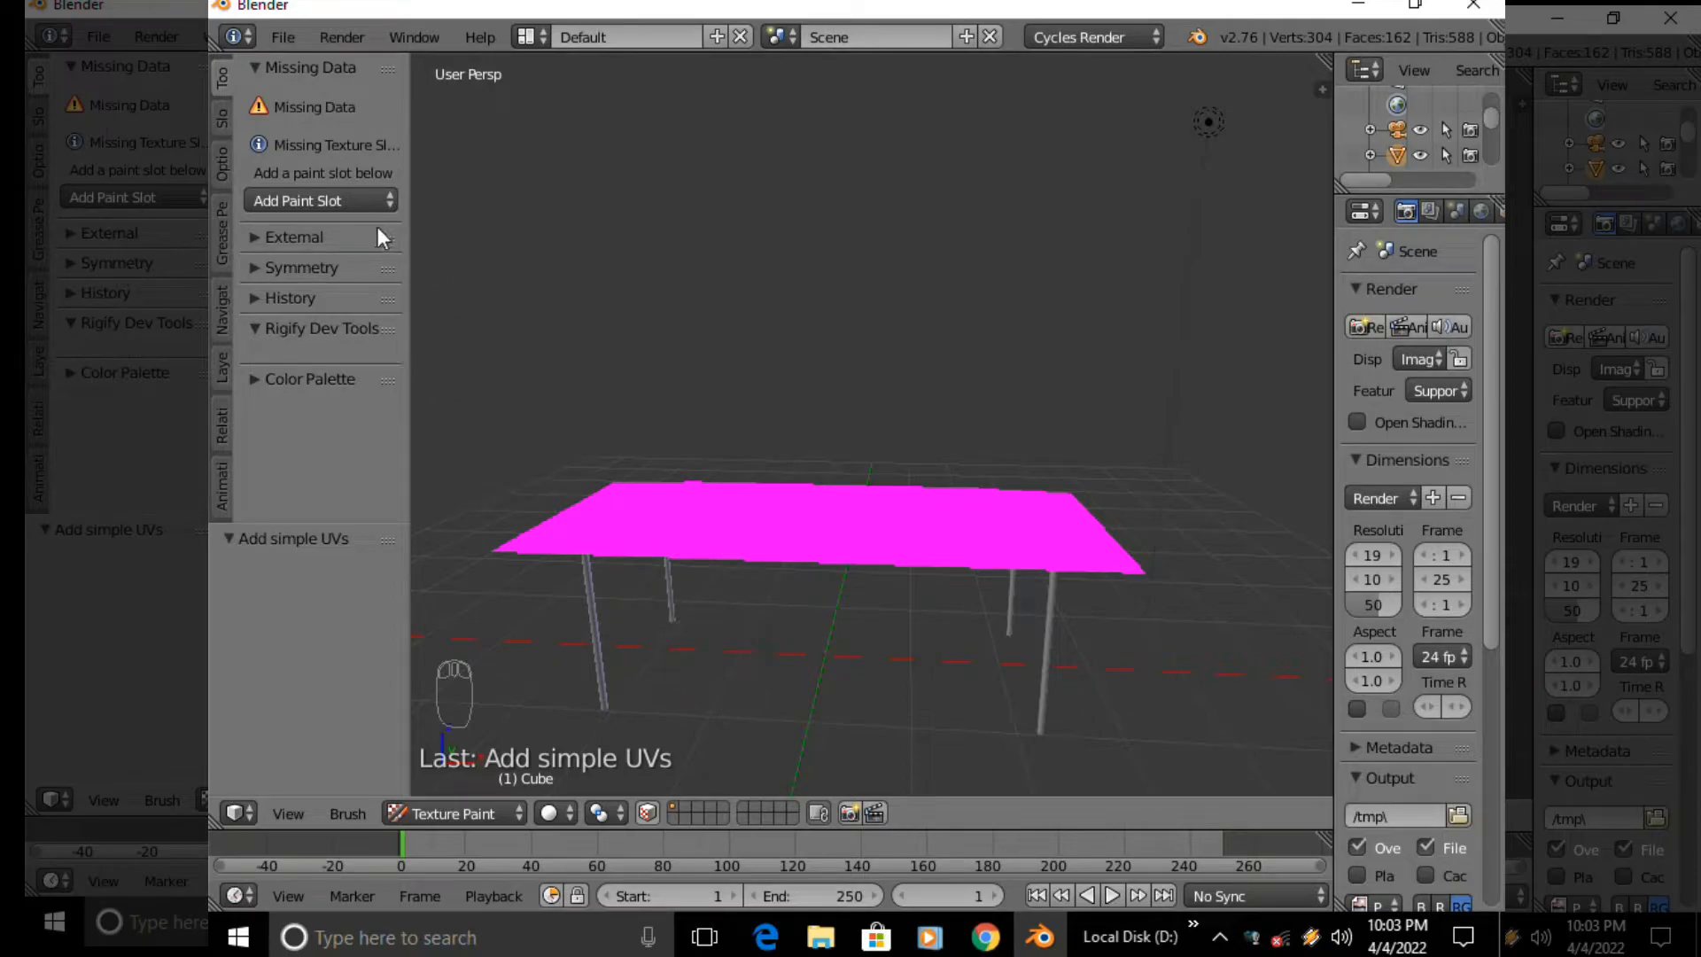
click(374, 201)
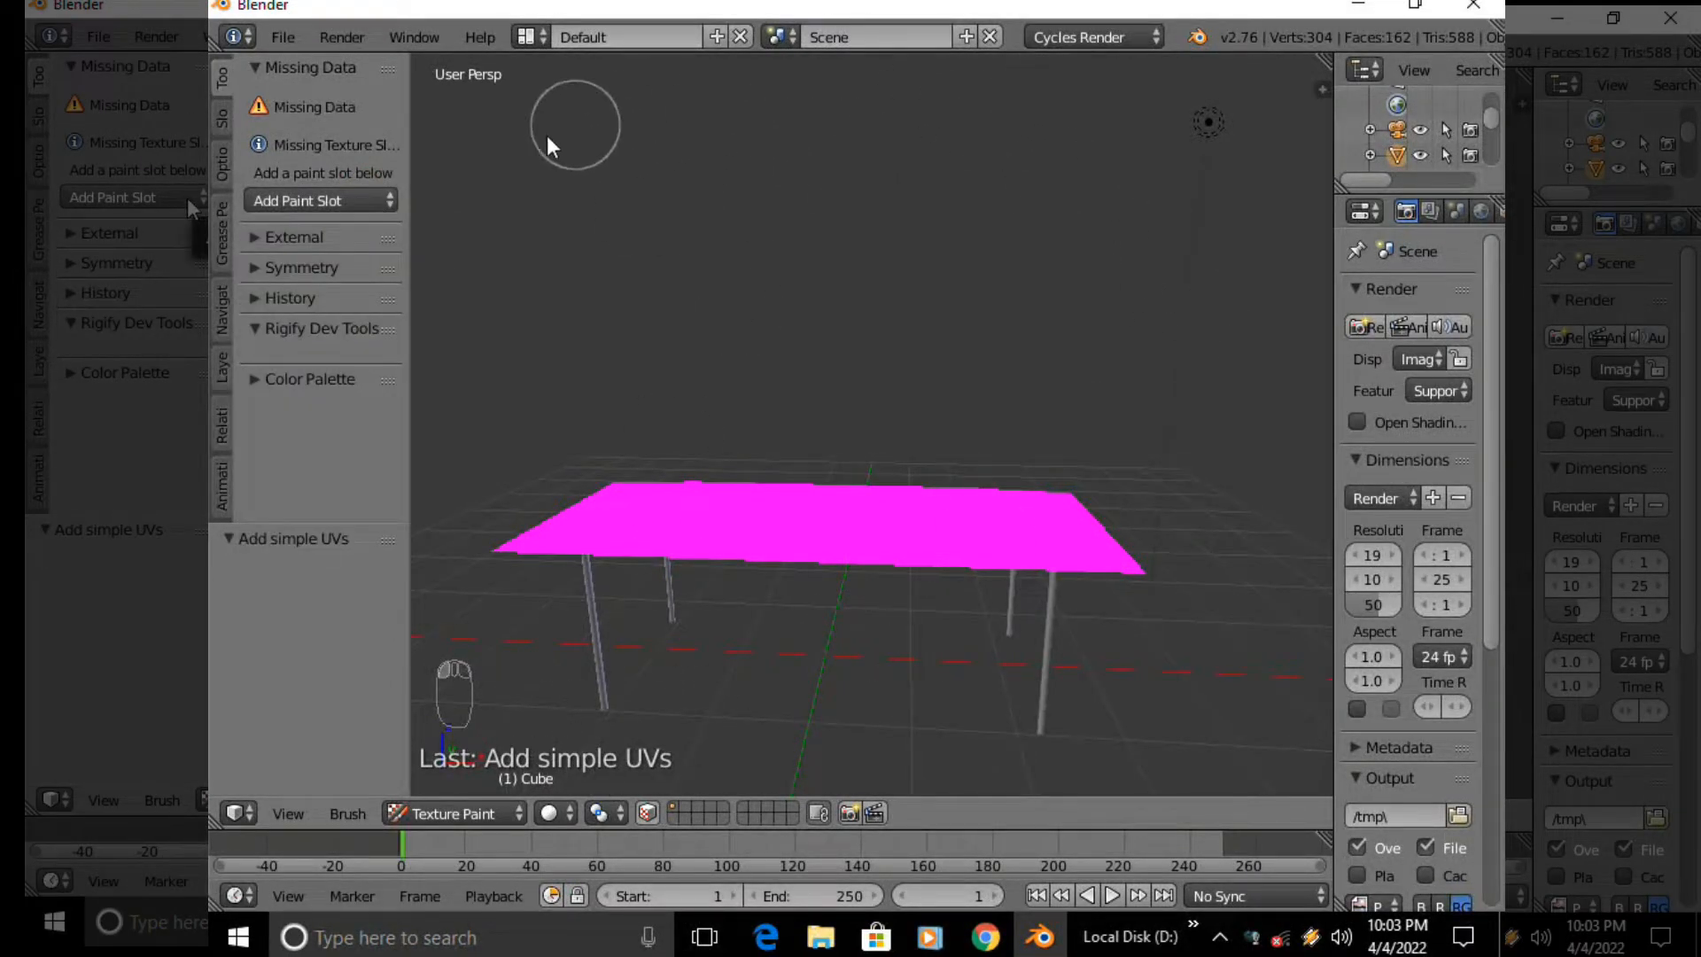
Switch to the UV Editing screen layout and examine the tabletop's unwrapped UVs
click(530, 36)
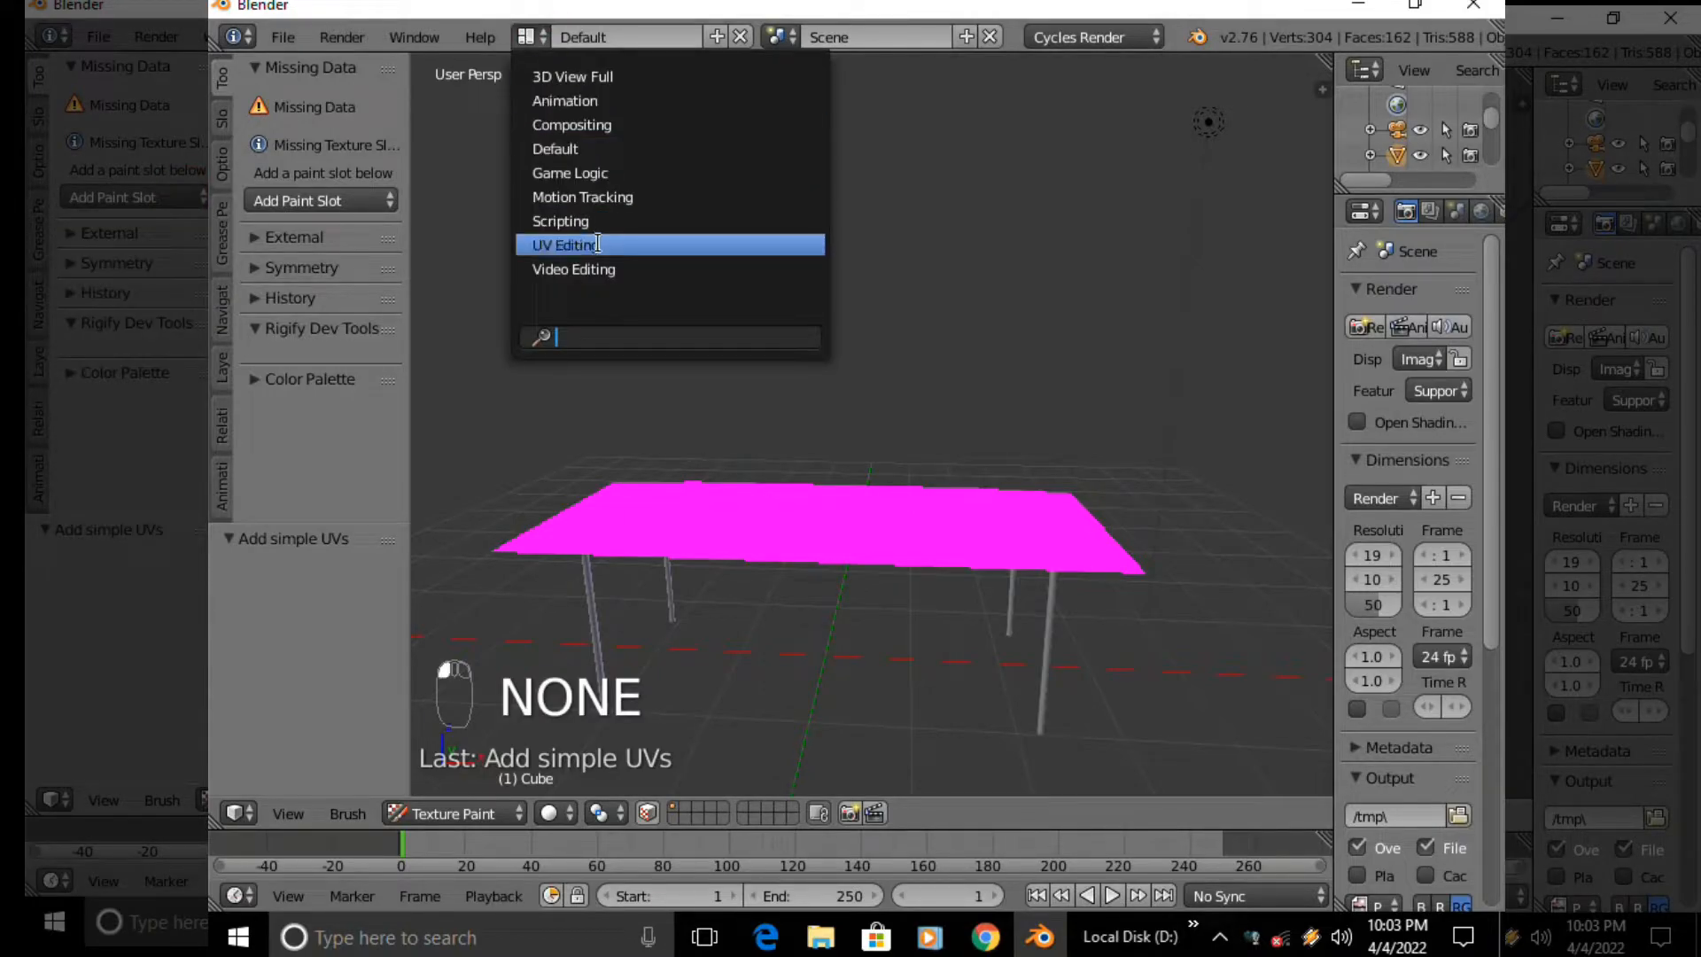
click(598, 242)
scroll(444, 365, down, 3)
scroll(364, 466, up, 6)
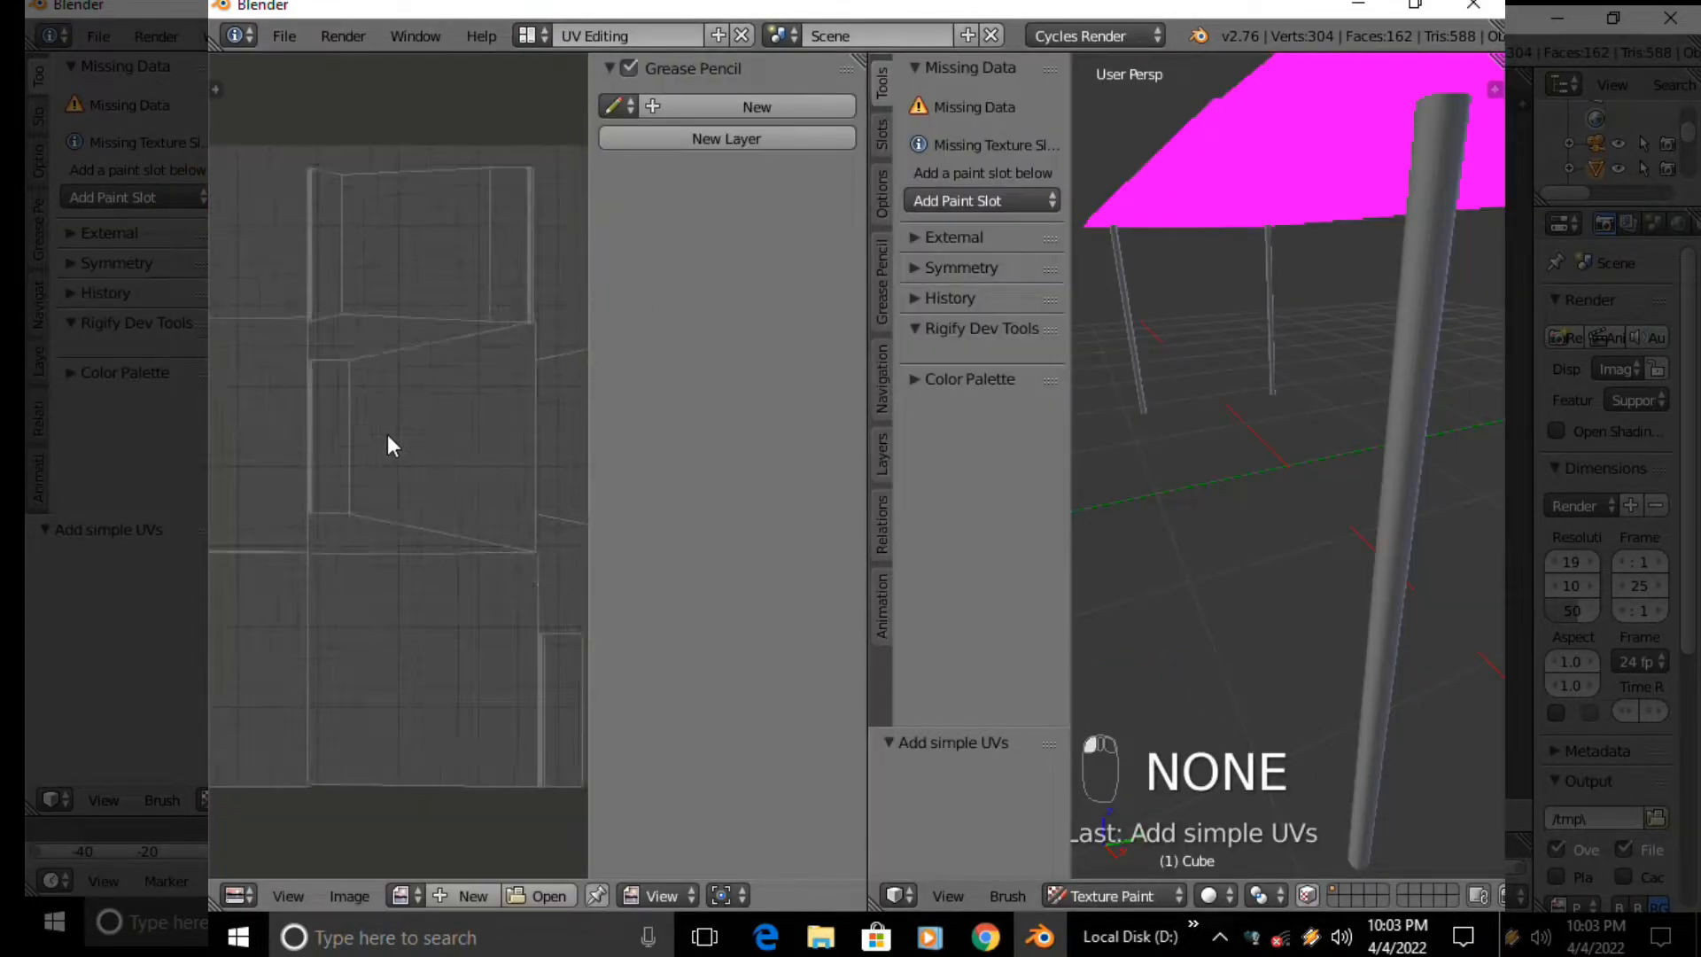
scroll(387, 435, up, 4)
scroll(380, 414, down, 3)
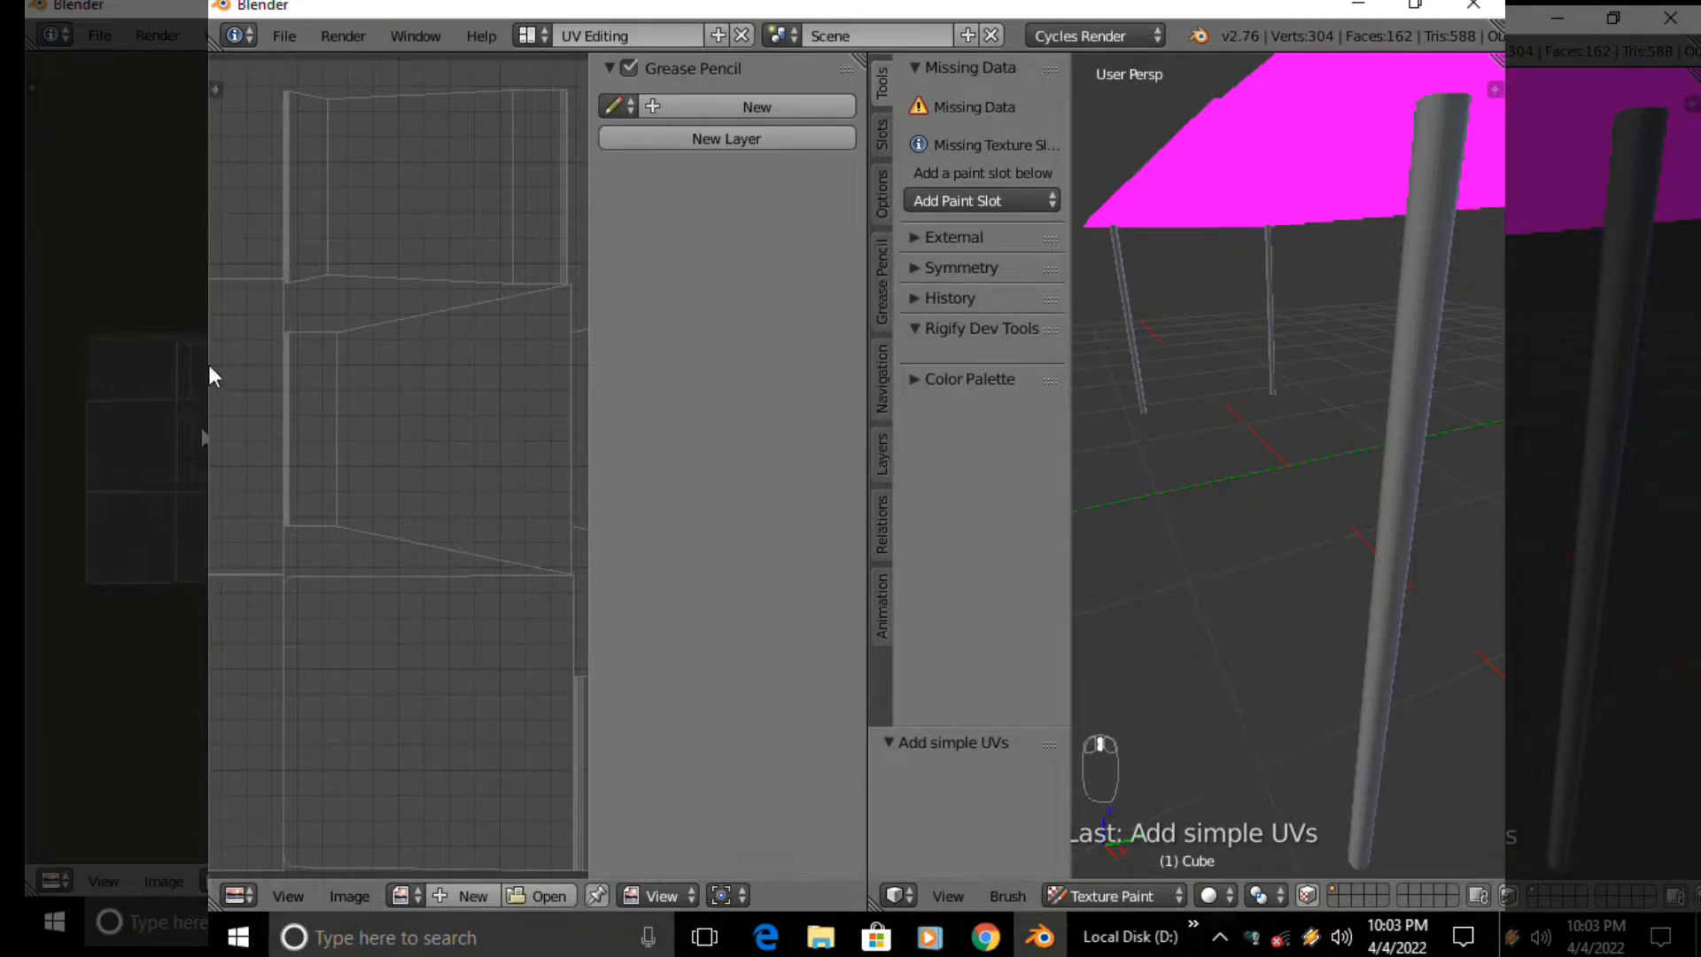
scroll(369, 397, down, 5)
scroll(370, 396, up, 2)
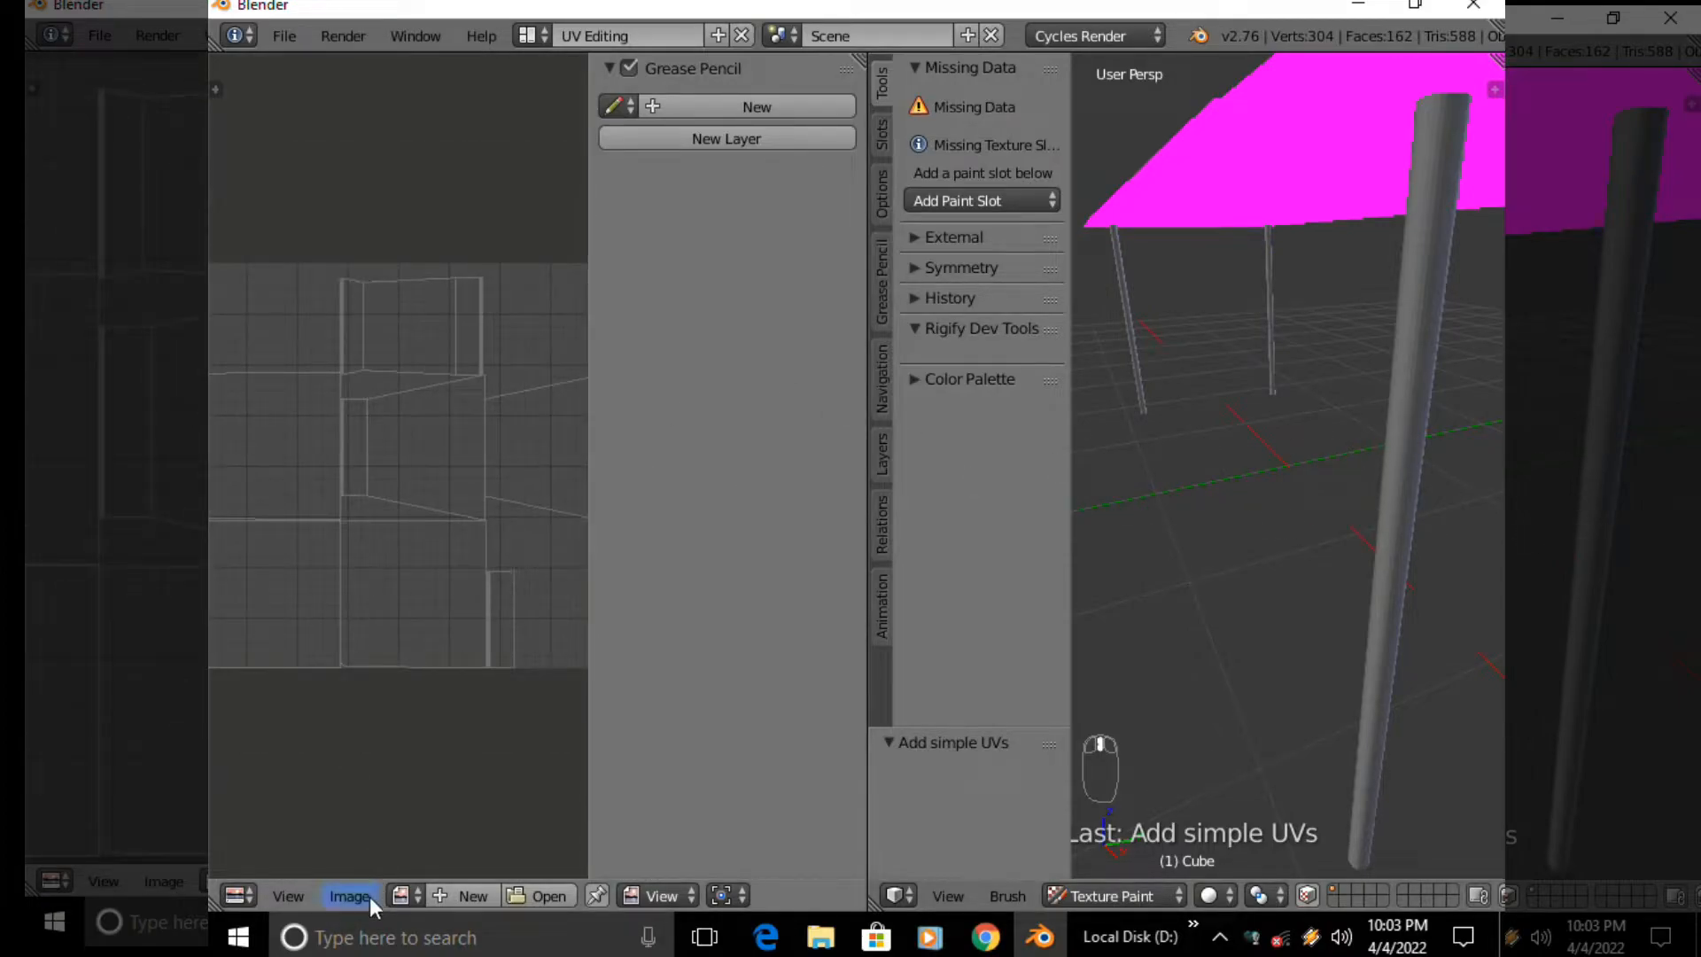
Open the image Wood.jpg from D:\YOTUBE\PHOTOS behind the tabletop's UVs
click(401, 895)
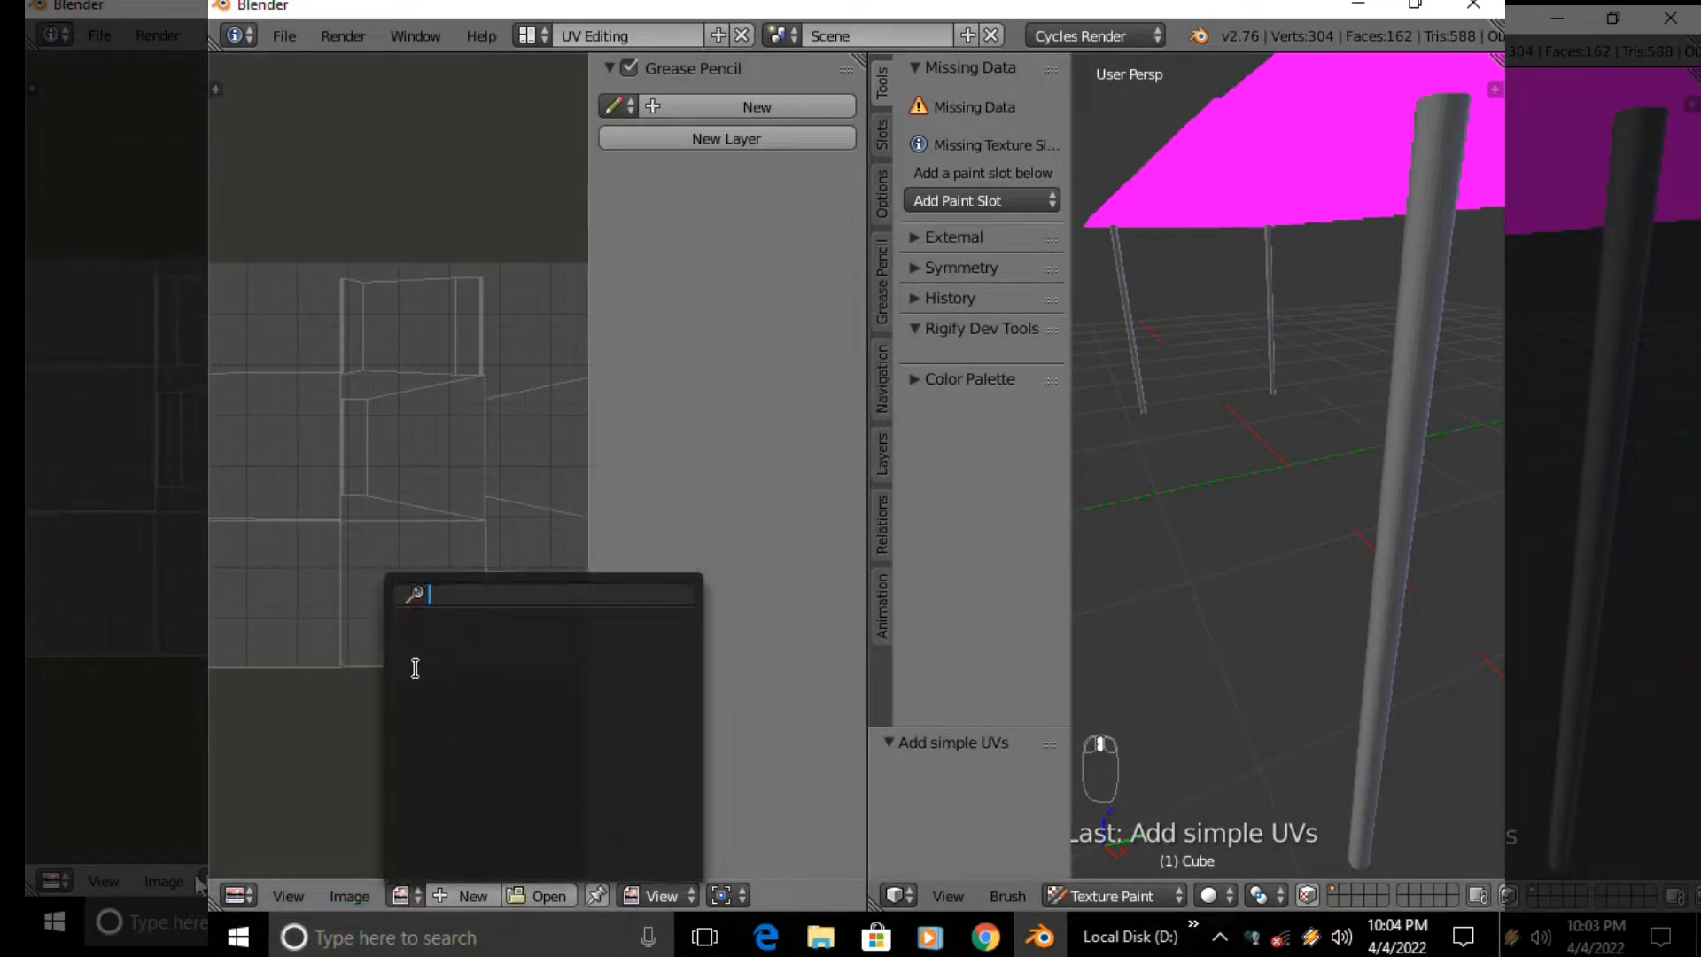
click(328, 720)
click(521, 894)
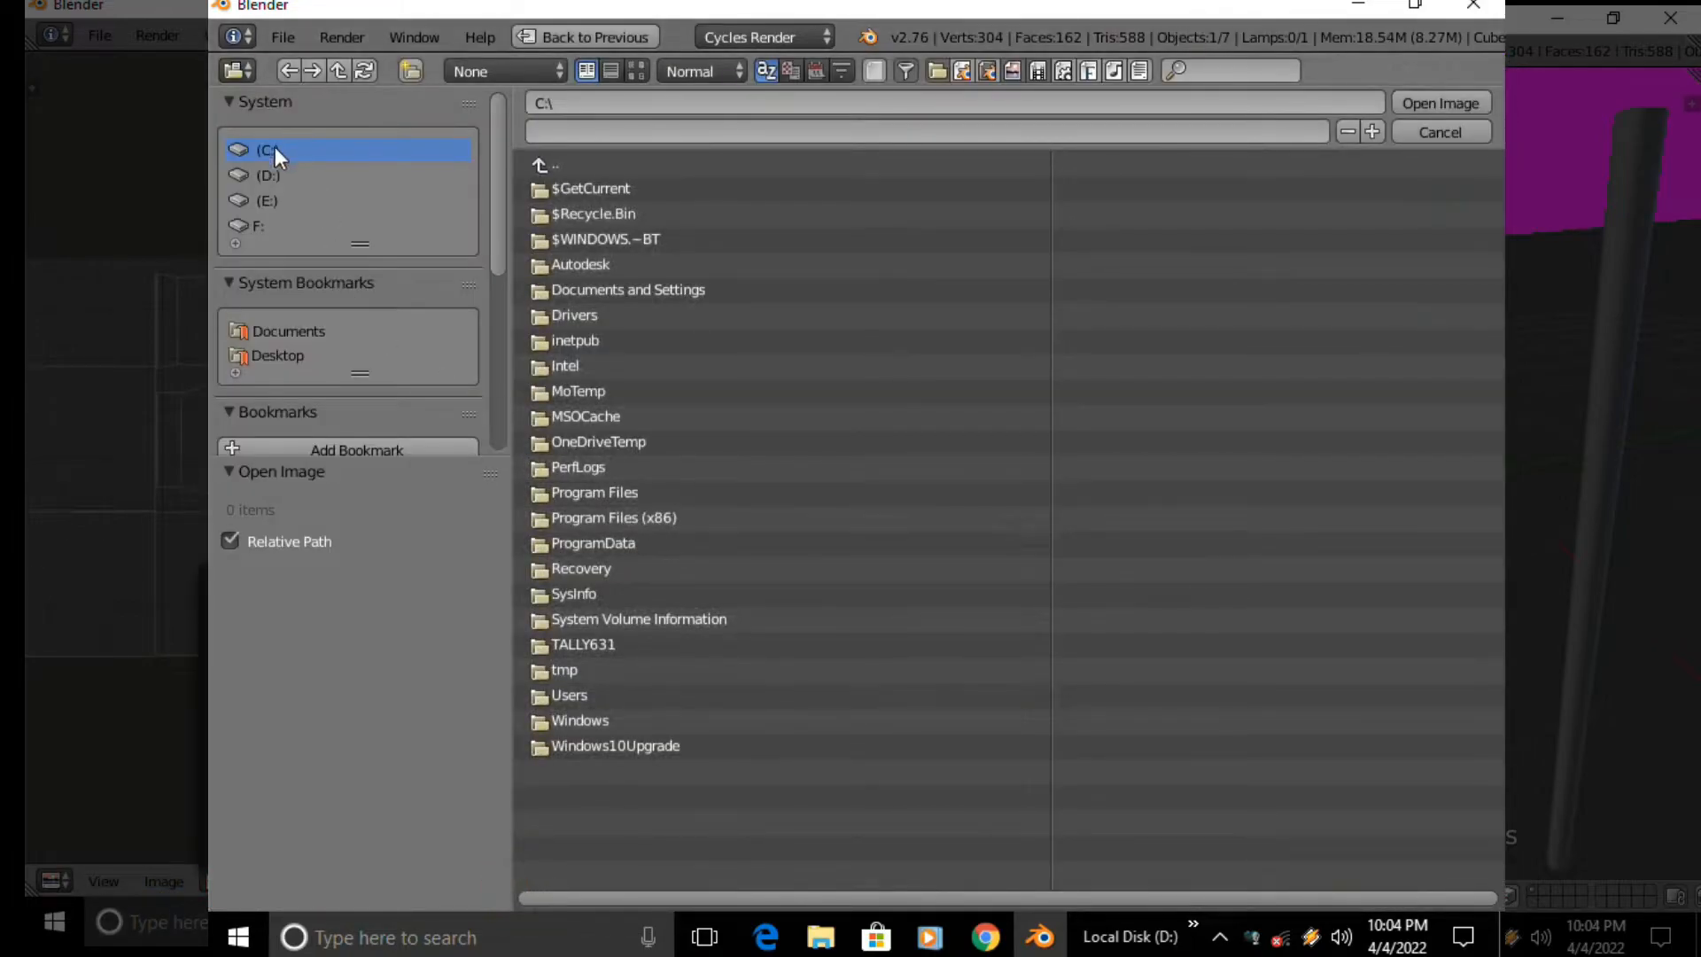
click(265, 175)
double_click(678, 567)
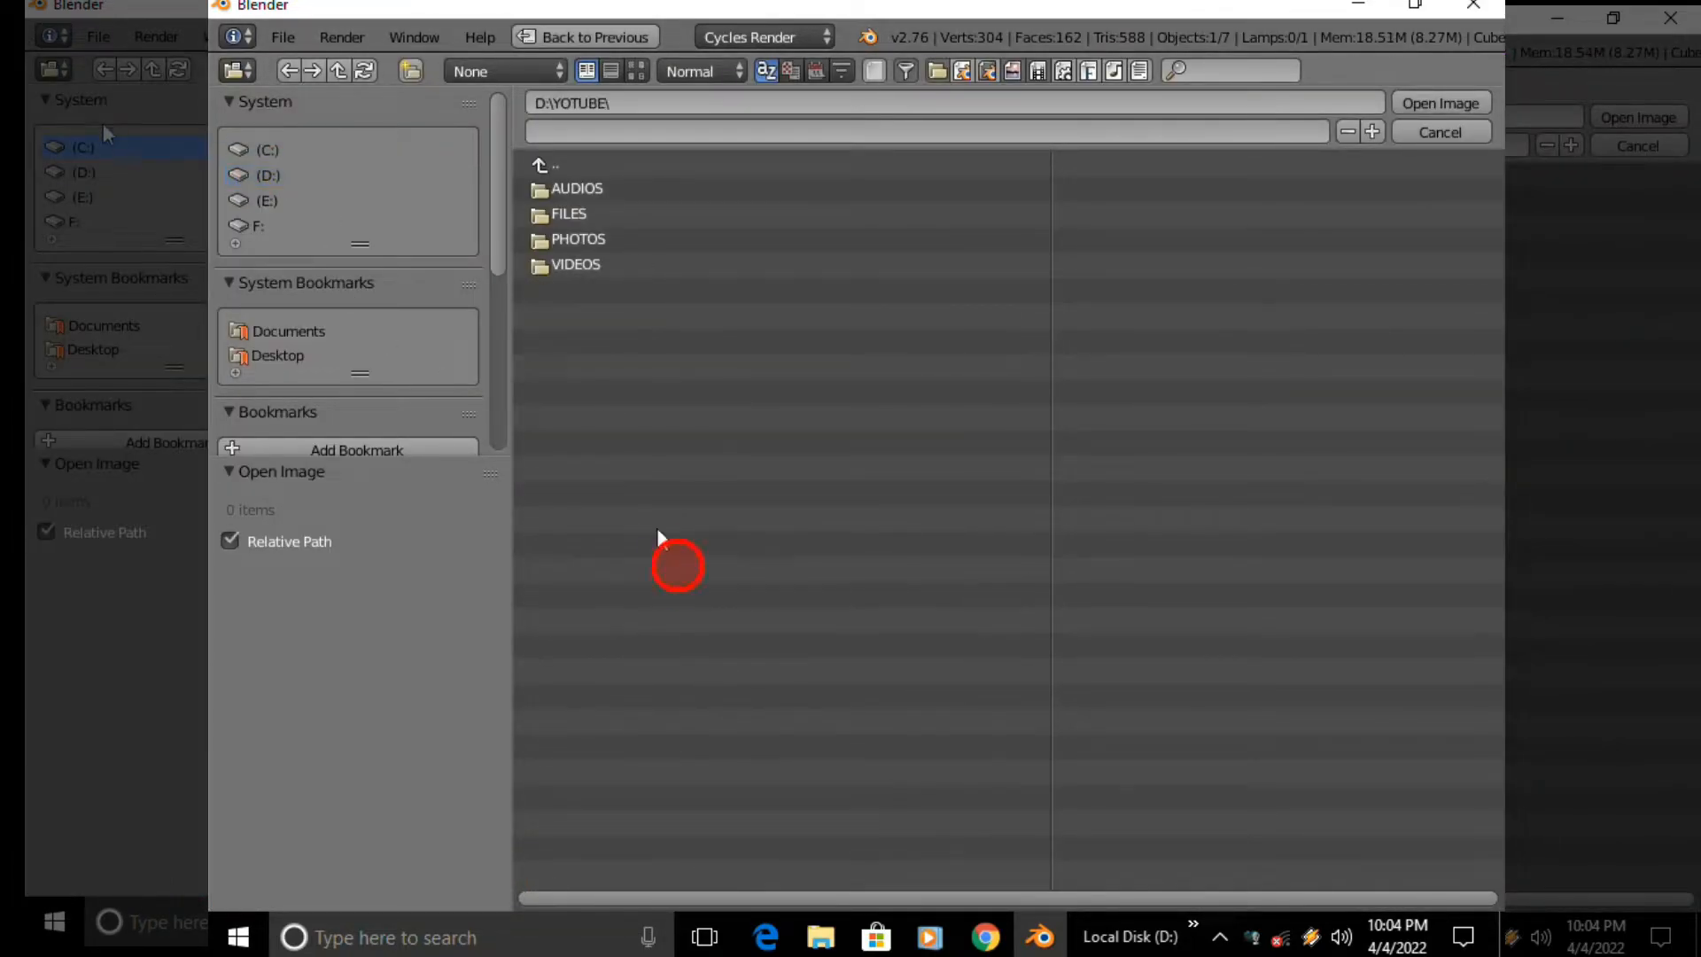
double_click(585, 242)
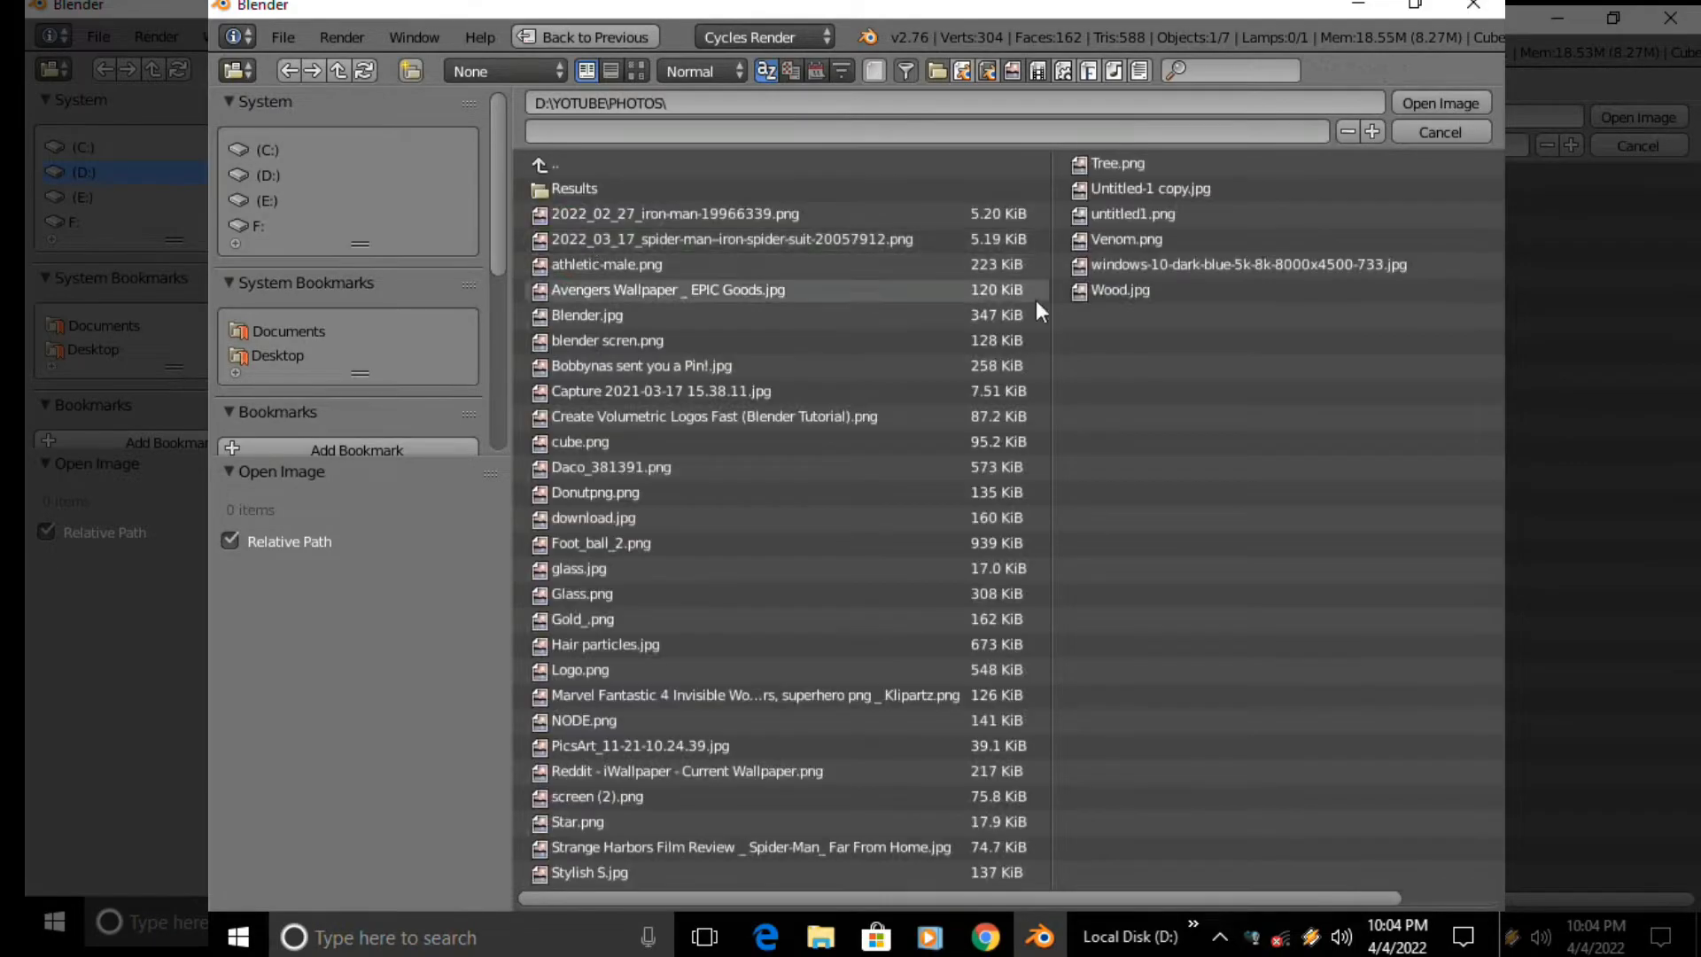
click(1235, 293)
click(1403, 103)
scroll(502, 348, down, 4)
scroll(502, 347, down, 2)
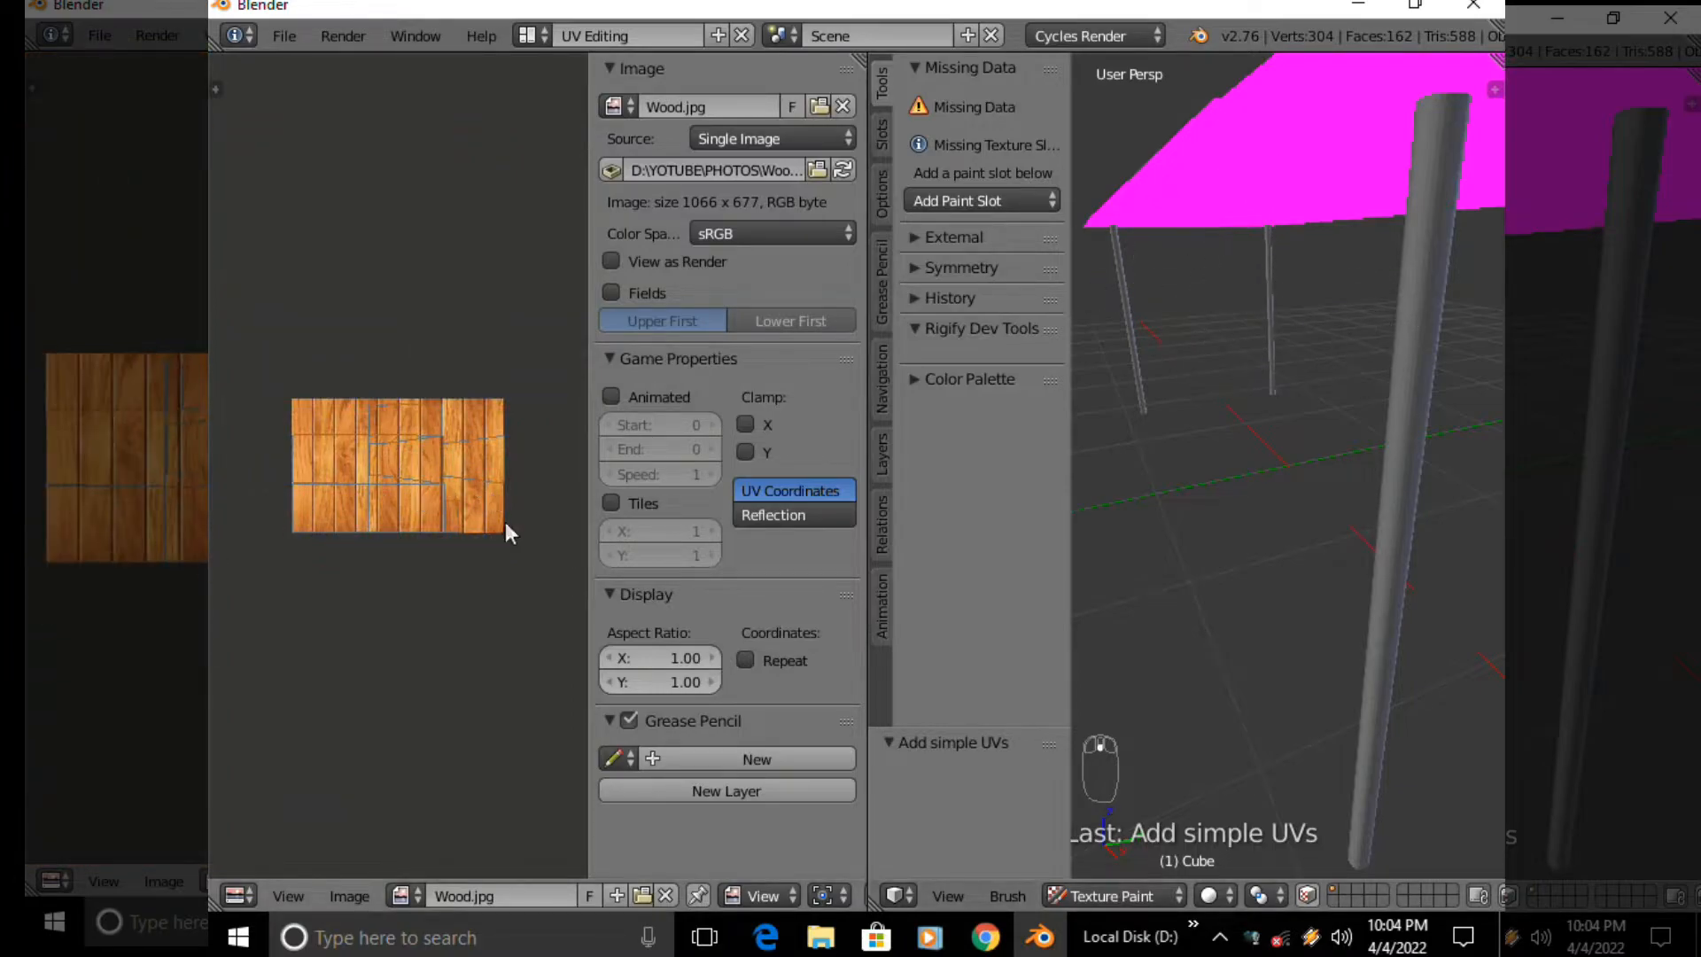
scroll(421, 674, up, 1)
scroll(432, 586, up, 3)
scroll(433, 587, down, 1)
middle_drag(432, 586, 369, 561)
scroll(1101, 184, down, 1)
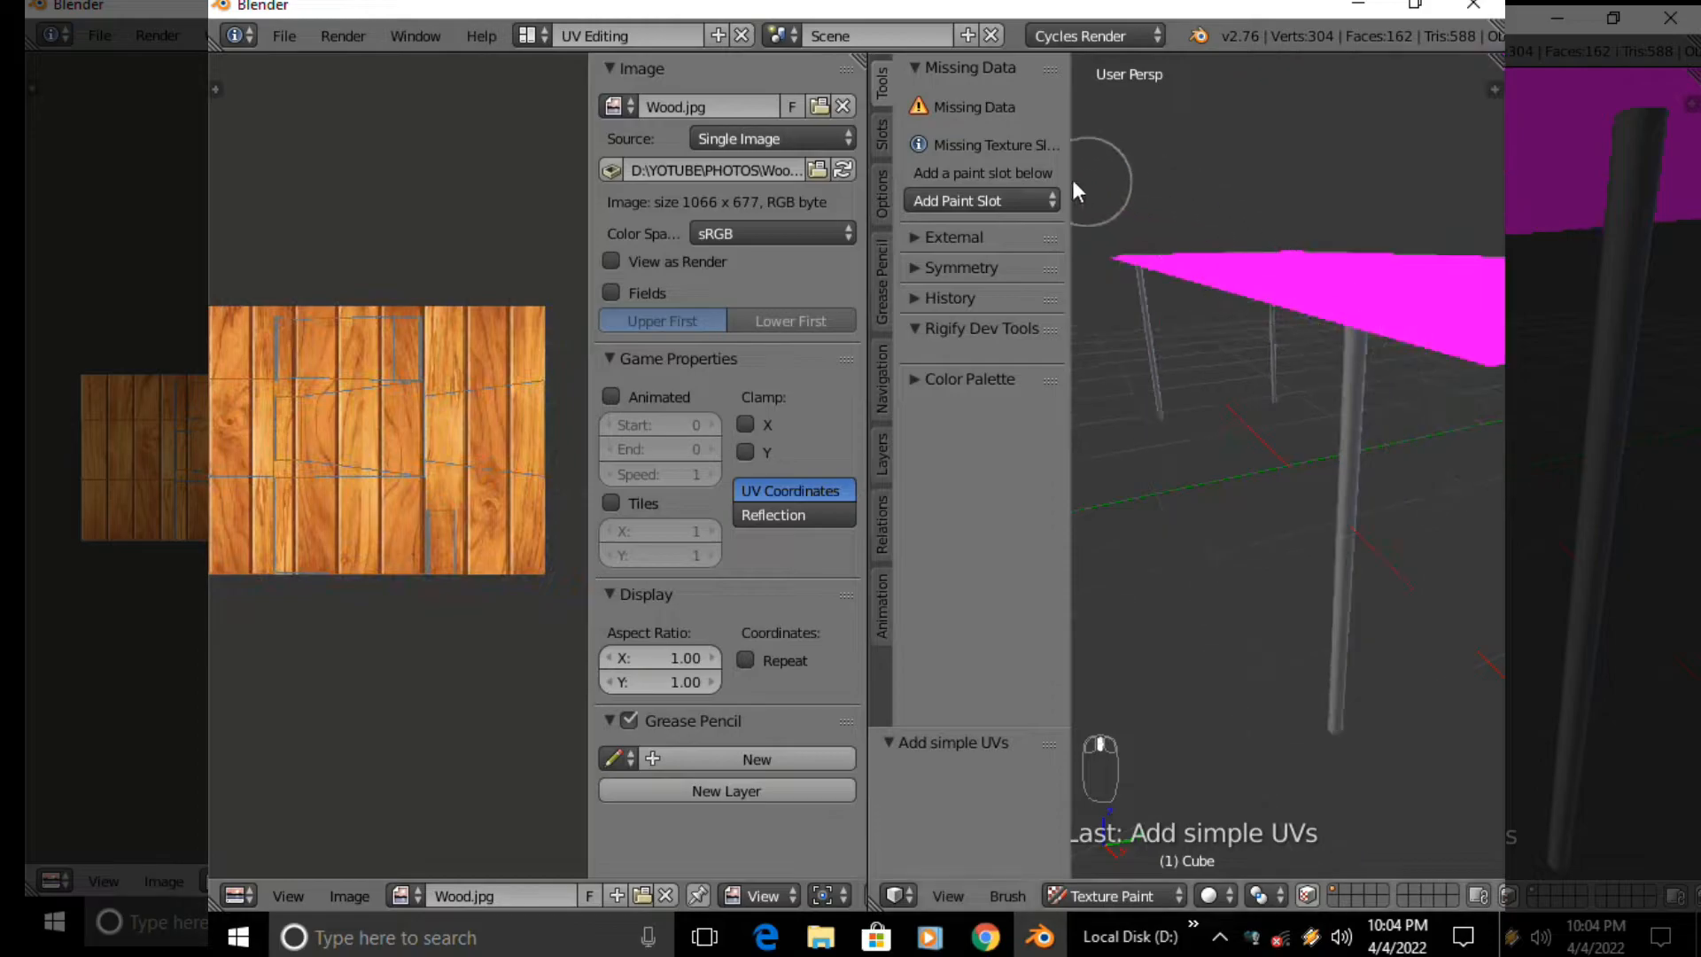
Add a Material Diffuse Color paint slot to the tabletop with a blank black 1024 × 1024 px image and alpha
click(1024, 196)
click(1012, 230)
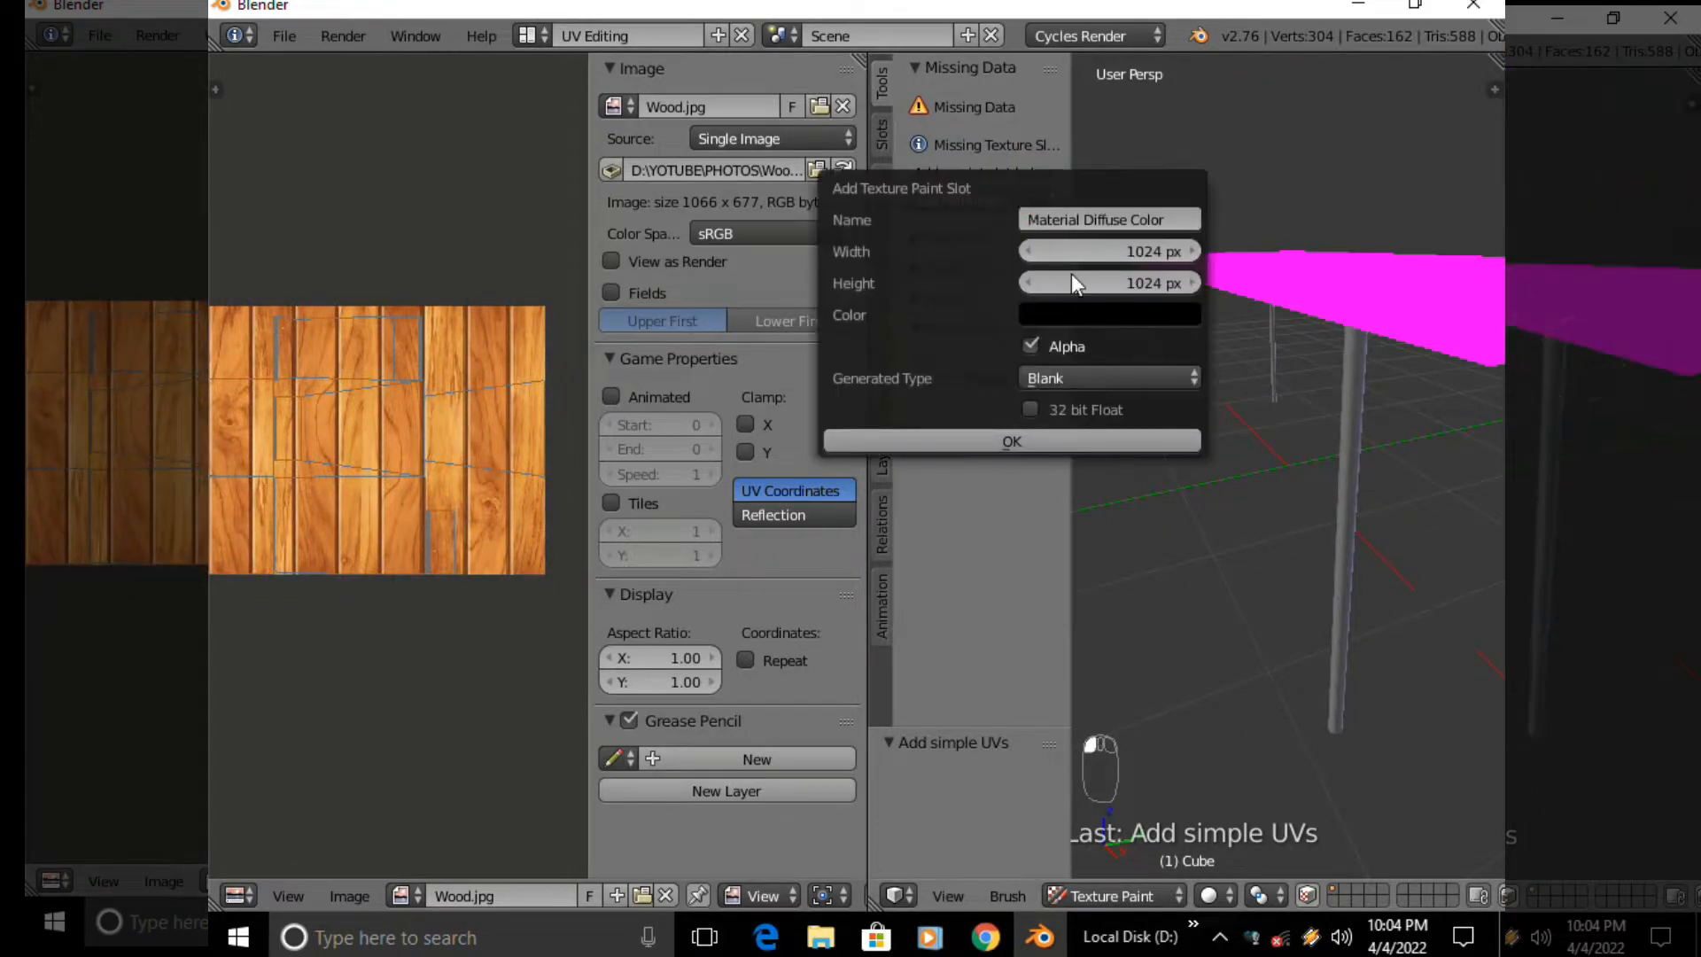
click(1012, 441)
mouse_move(1135, 394)
middle_down()
mouse_move(1428, 404)
mouse_move(1180, 459)
mouse_move(1202, 404)
mouse_move(1219, 404)
mouse_move(943, 103)
middle_up()
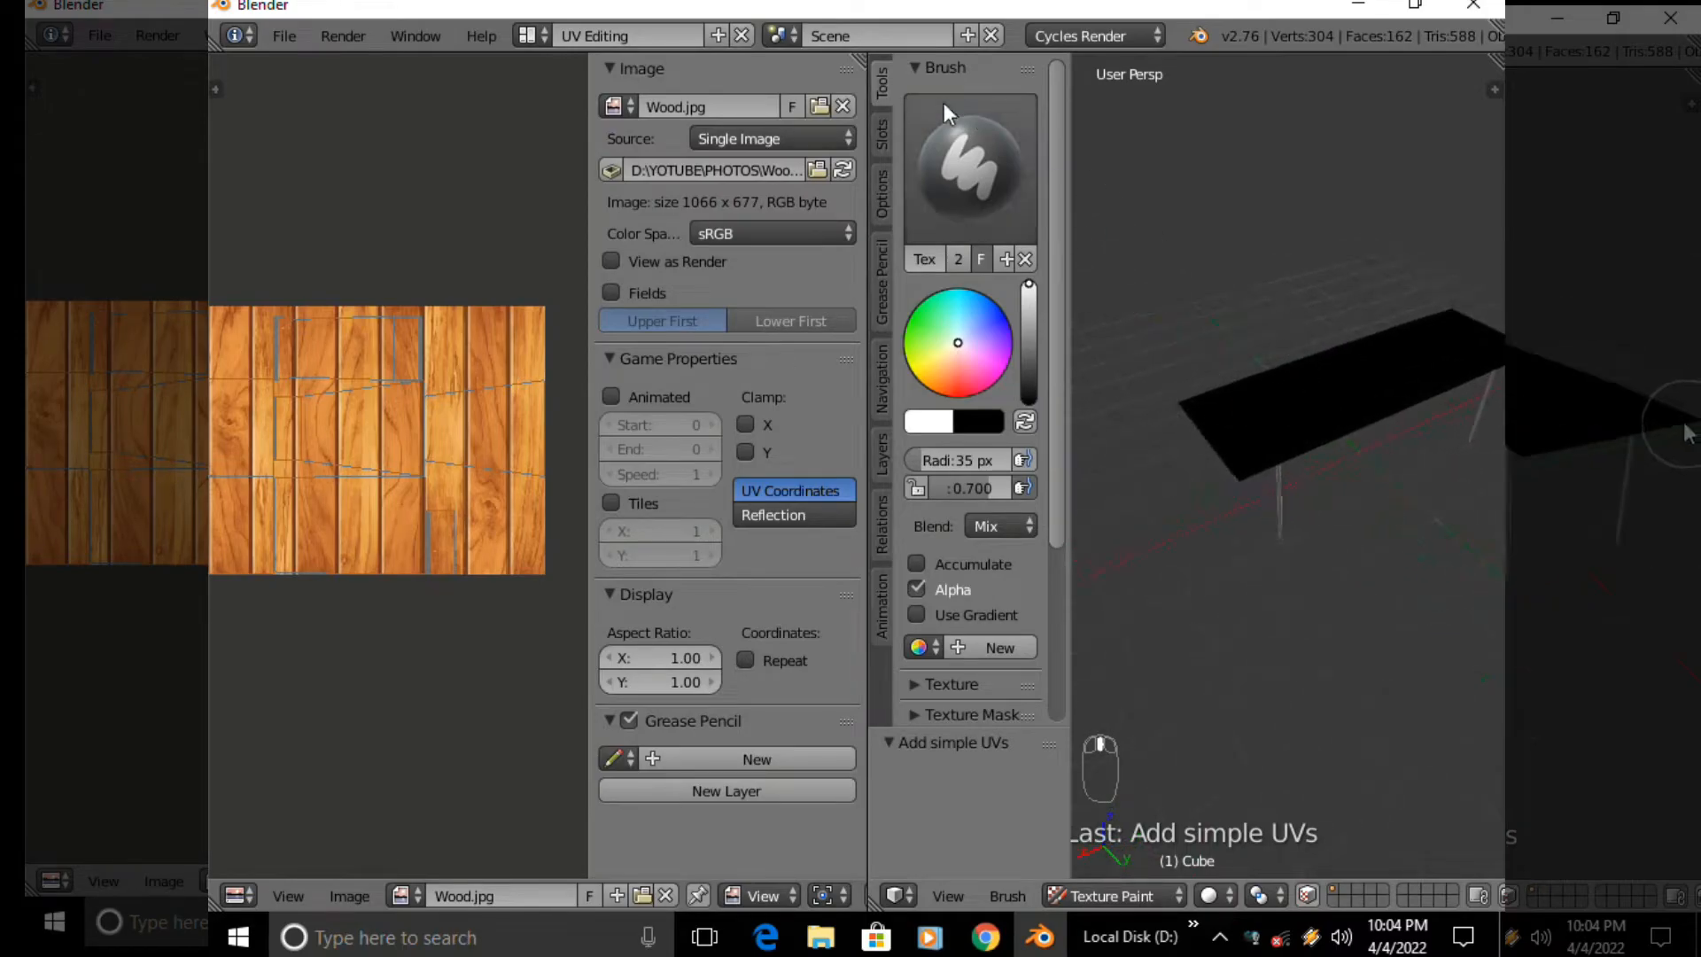
Enable the paint mask for the slot and use Wood.jpg as its stencil image
click(889, 125)
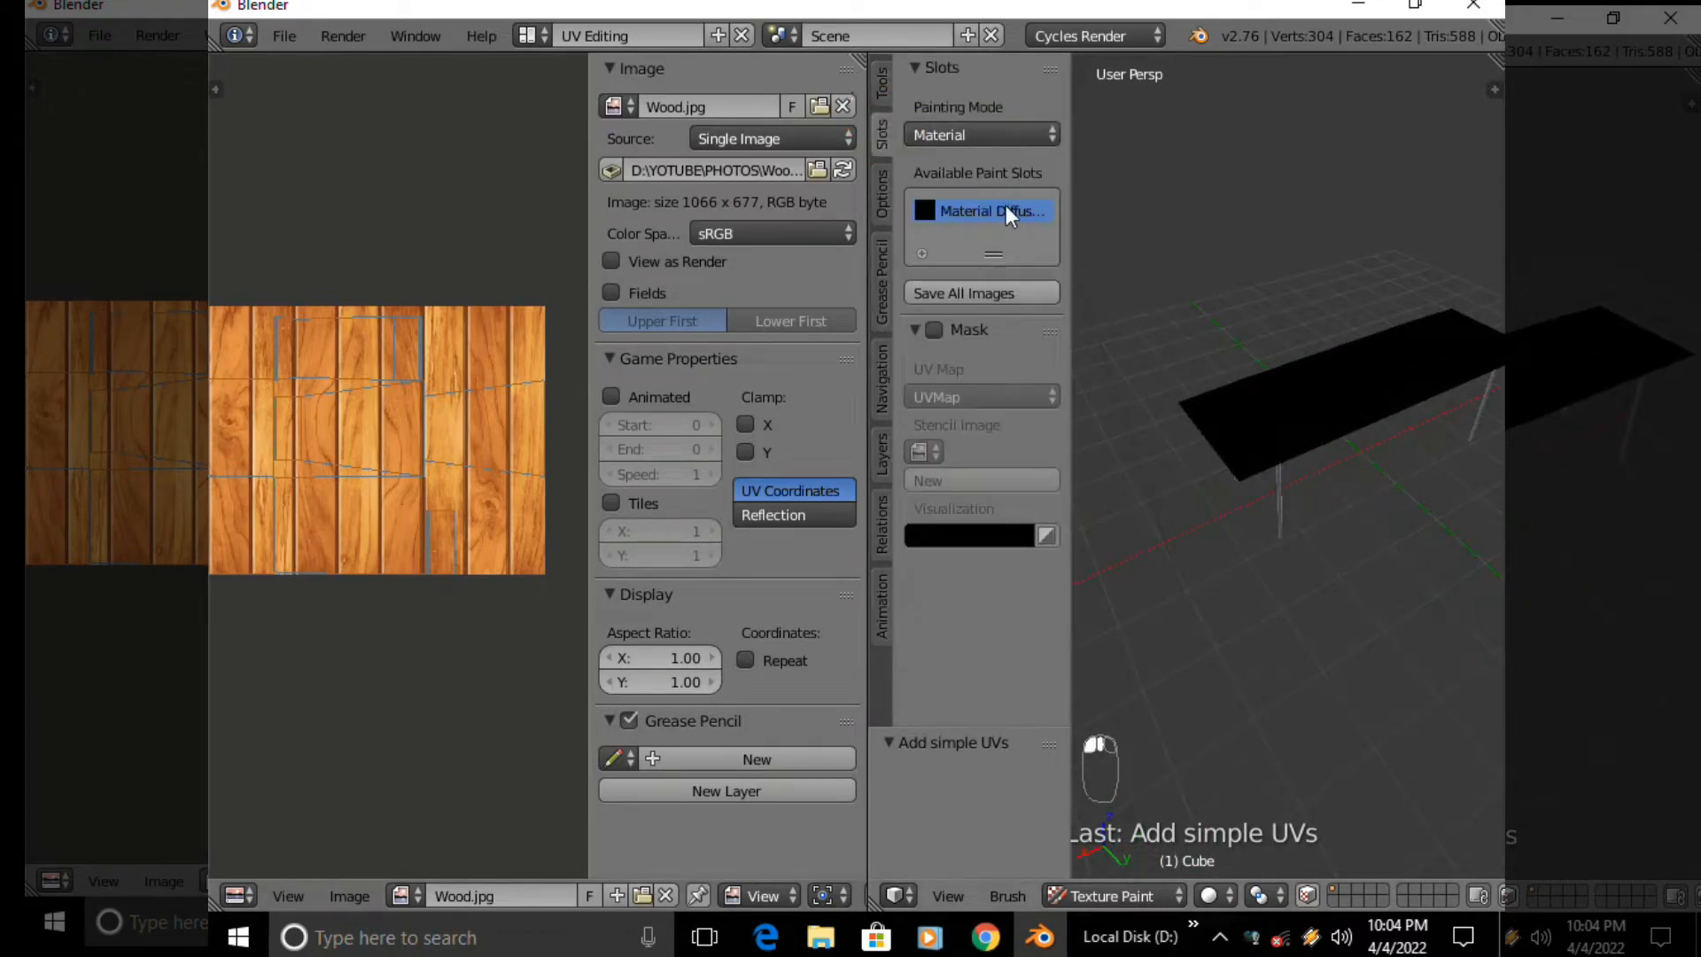
click(934, 330)
click(960, 399)
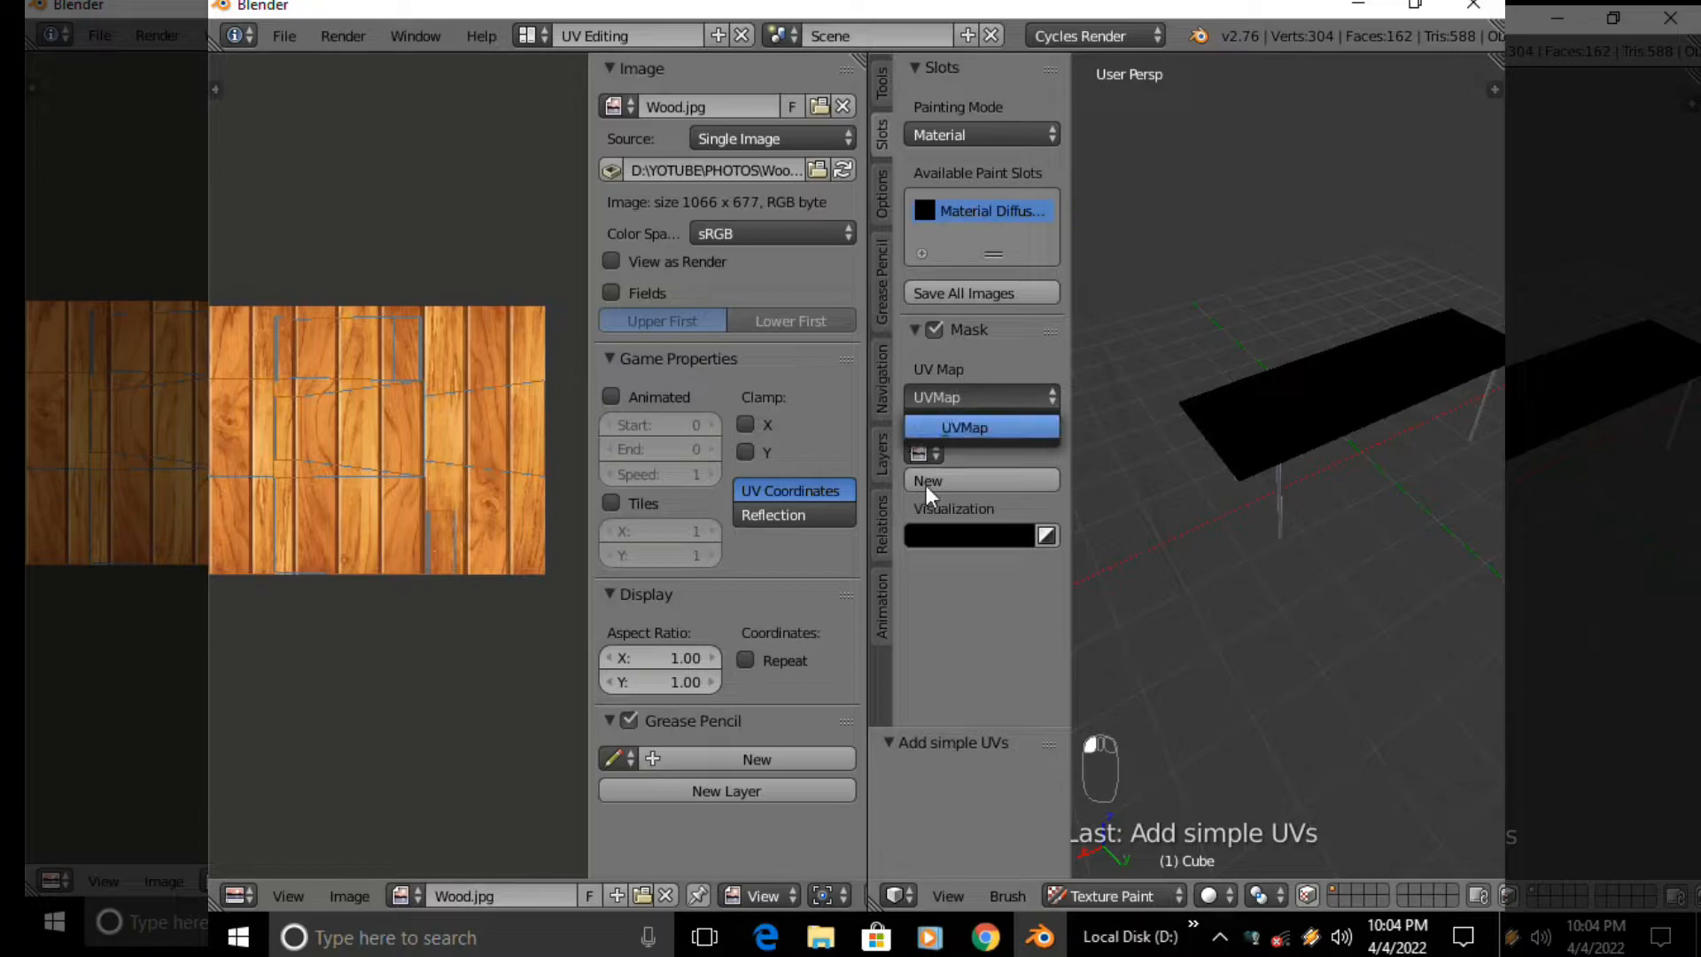
click(922, 452)
click(974, 520)
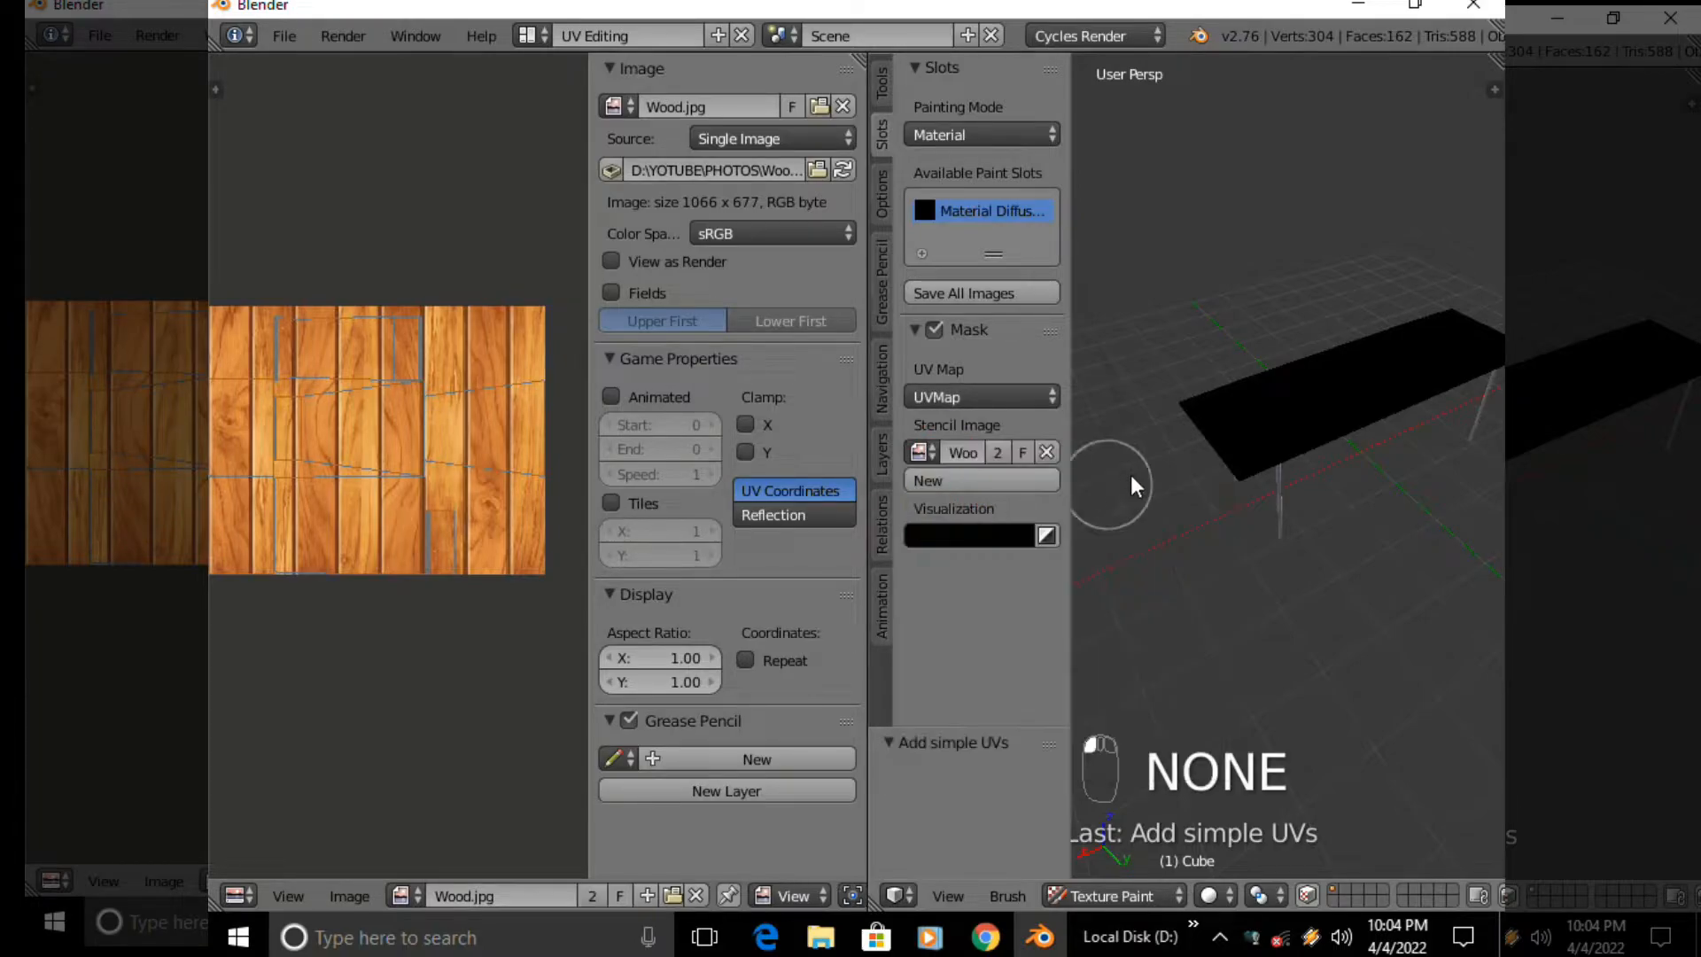
Try a brush stroke along the tabletop through the wood stencil and undo it
drag(1245, 398, 1373, 359)
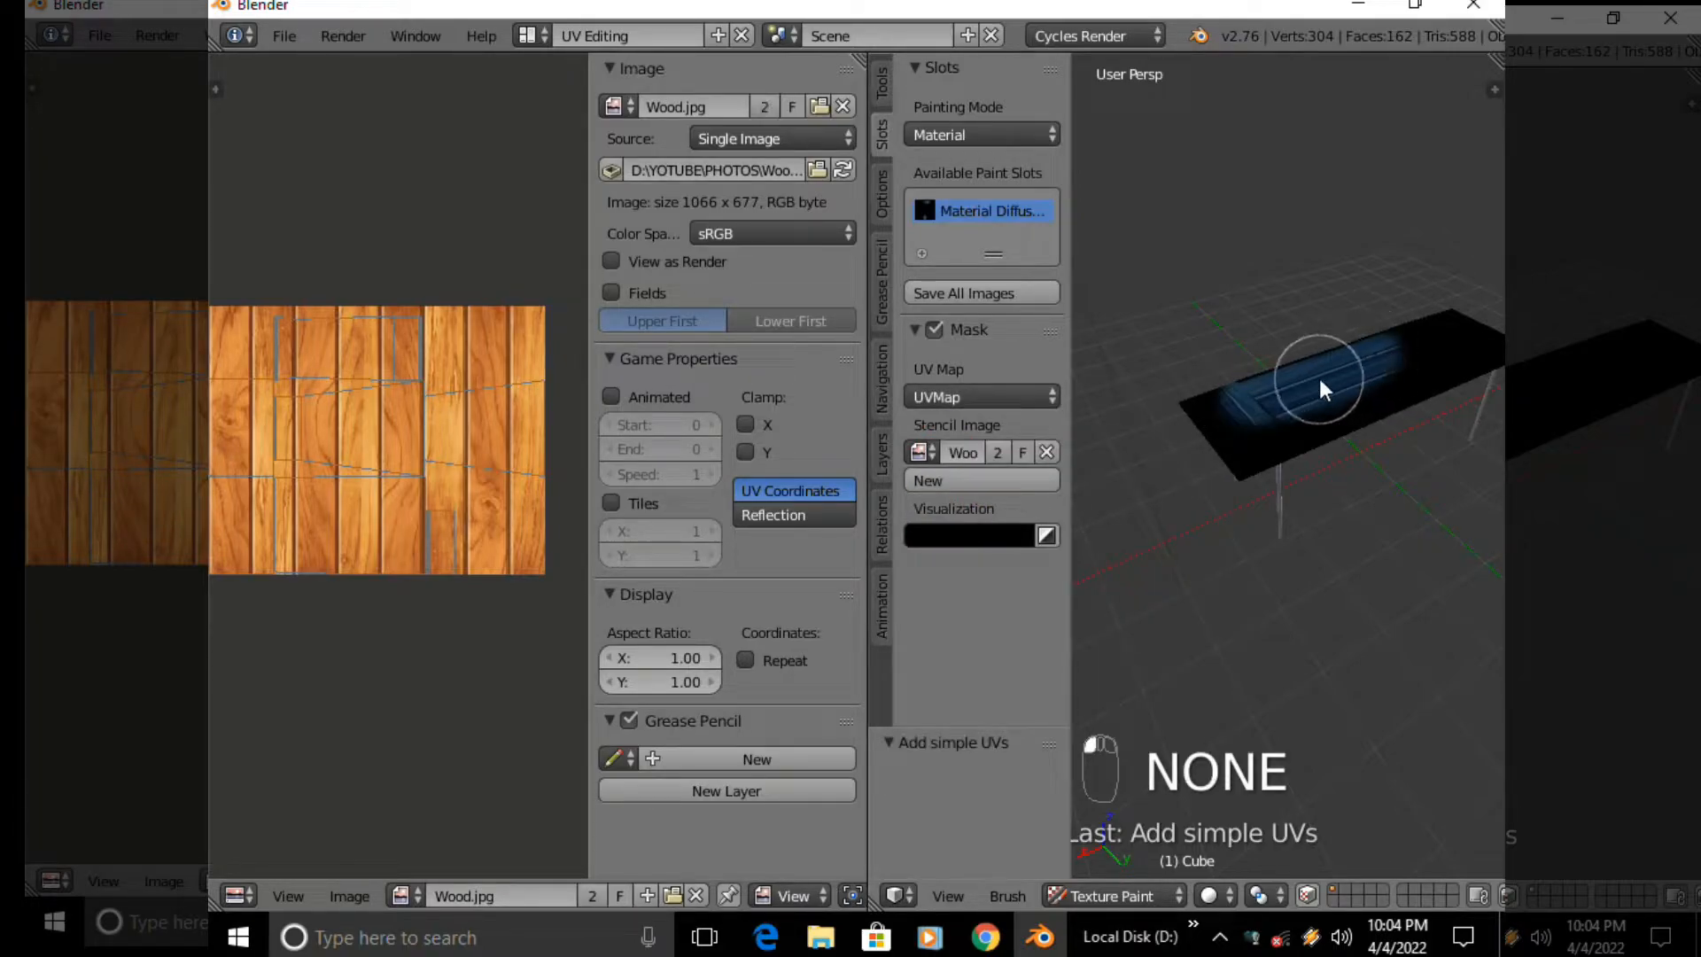
key(ctrl+z)
key(ctrl+z)
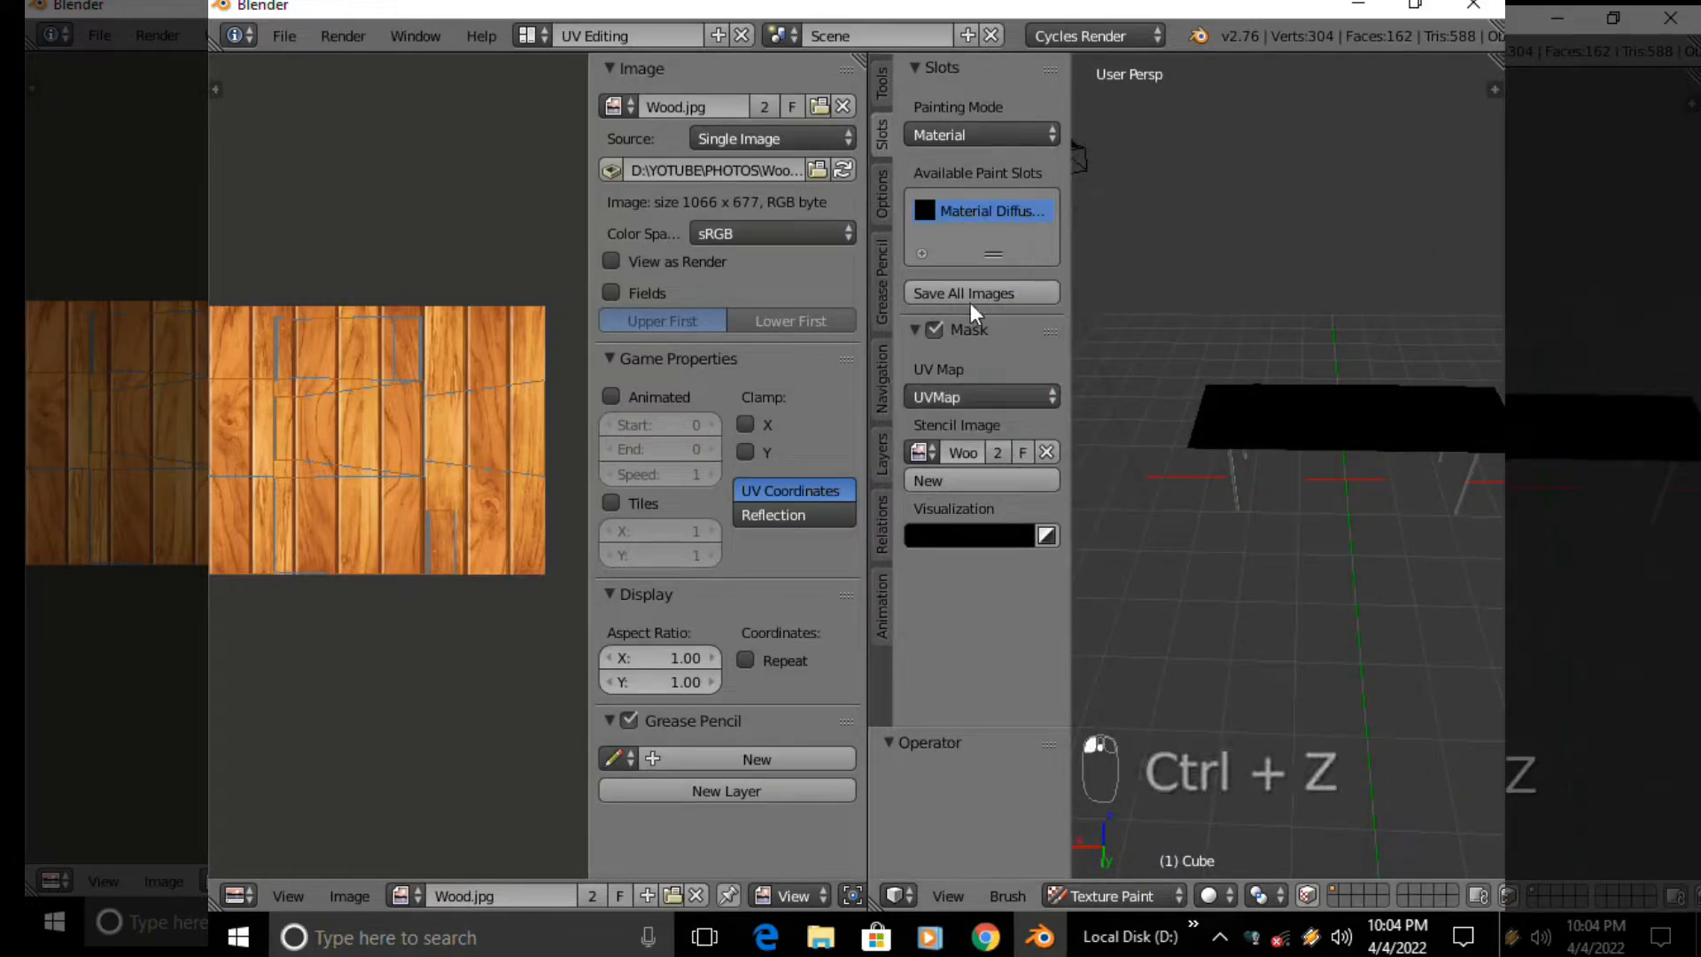
Try painting the tabletop's upper side and underside through the wood stencil with the 35 px brush, and undo the strokes
click(883, 86)
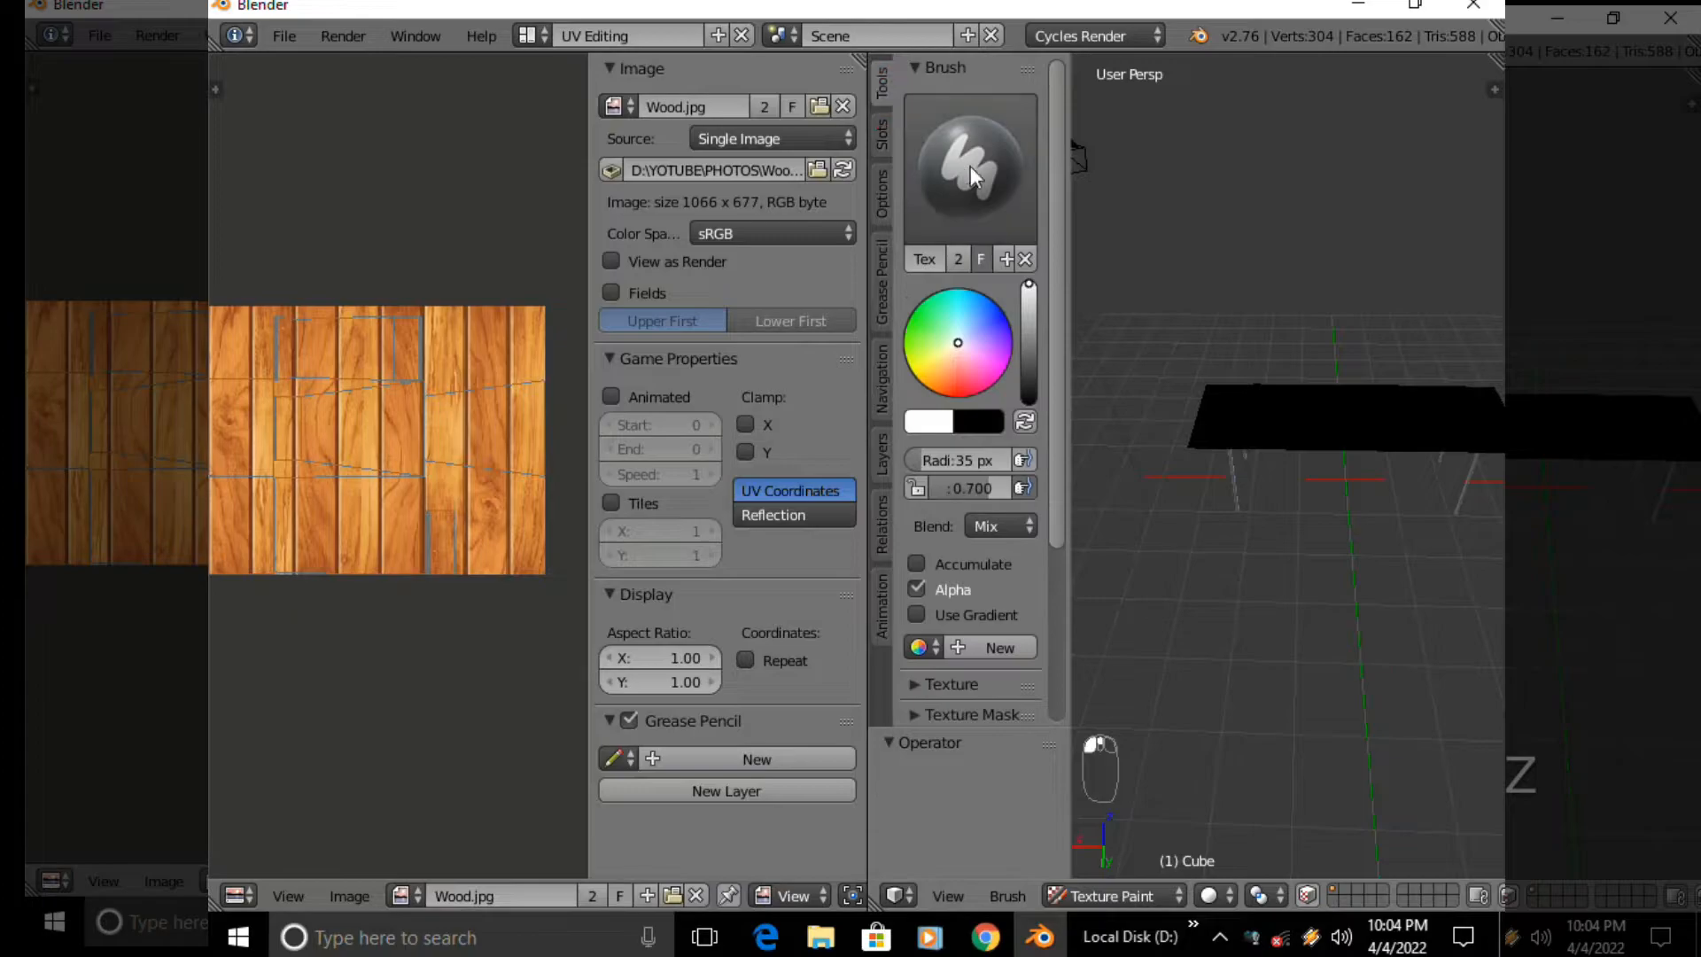
scroll(927, 327, down, 2)
scroll(948, 390, up, 1)
scroll(974, 455, down, 2)
mouse_move(1343, 424)
mouse_down()
mouse_move(1211, 391)
mouse_move(1497, 394)
mouse_up()
scroll(1306, 454, up, 4)
mouse_move(1251, 456)
middle_down()
mouse_move(1278, 157)
mouse_move(1274, 200)
middle_up()
mouse_move(1262, 260)
mouse_down()
mouse_move(1522, 270)
mouse_move(1419, 213)
mouse_up()
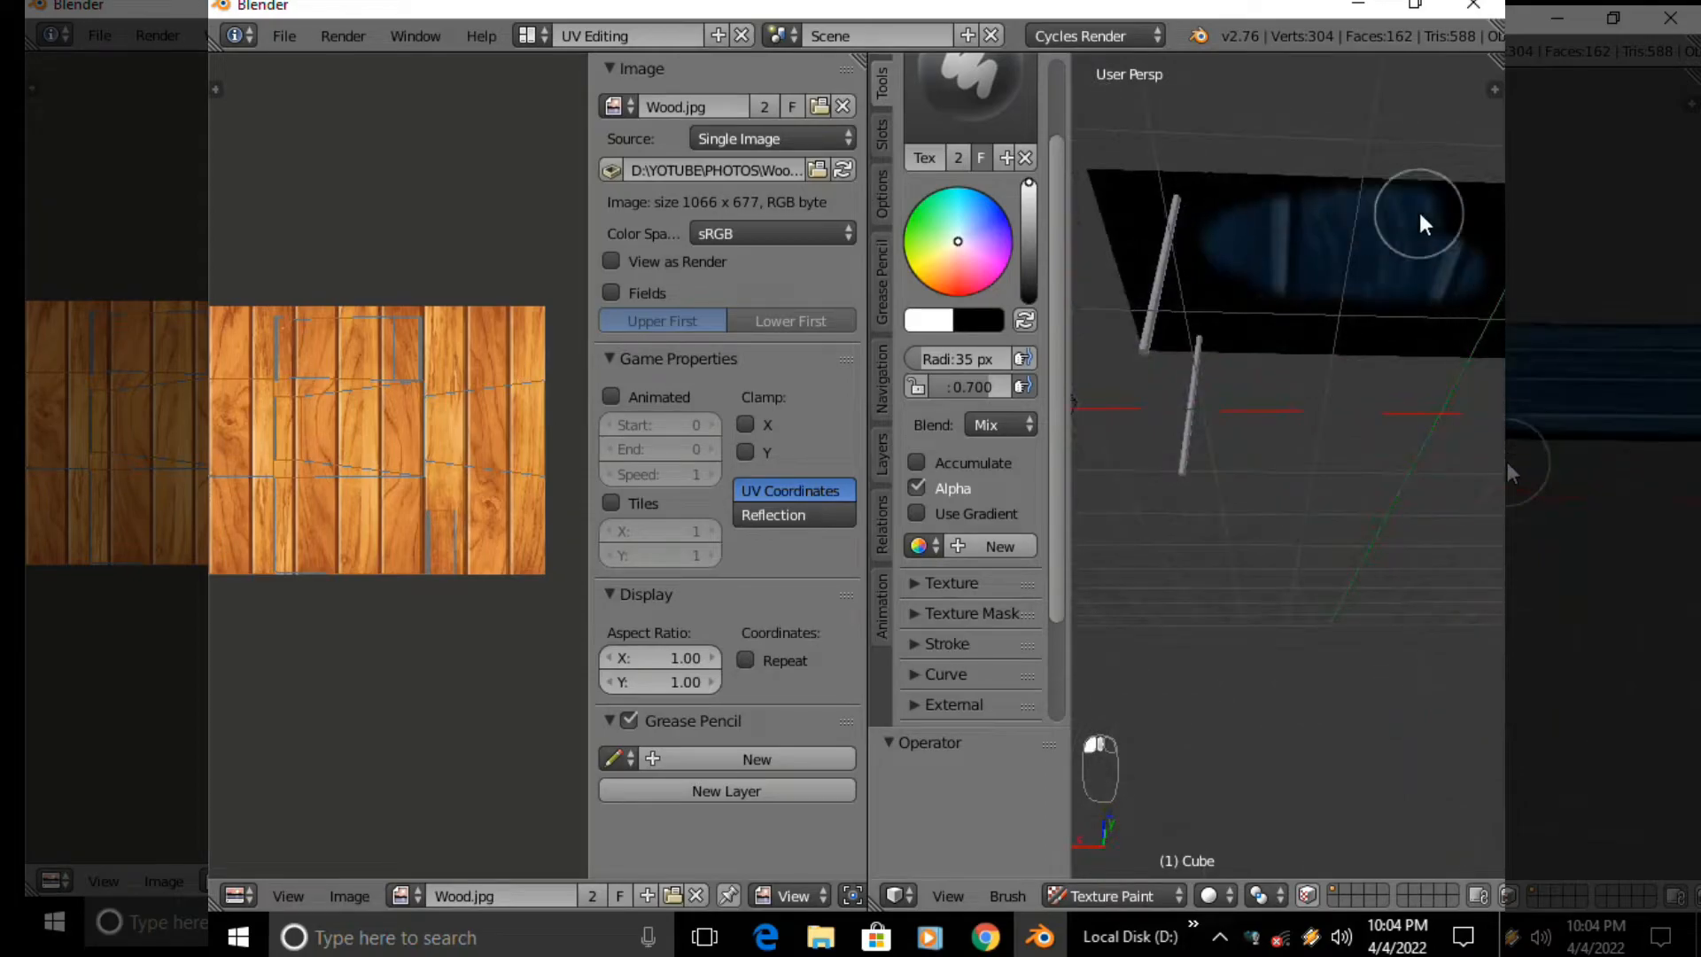
key(ctrl+z)
mouse_move(1310, 311)
middle_down()
mouse_move(1183, 627)
mouse_move(1168, 501)
middle_up()
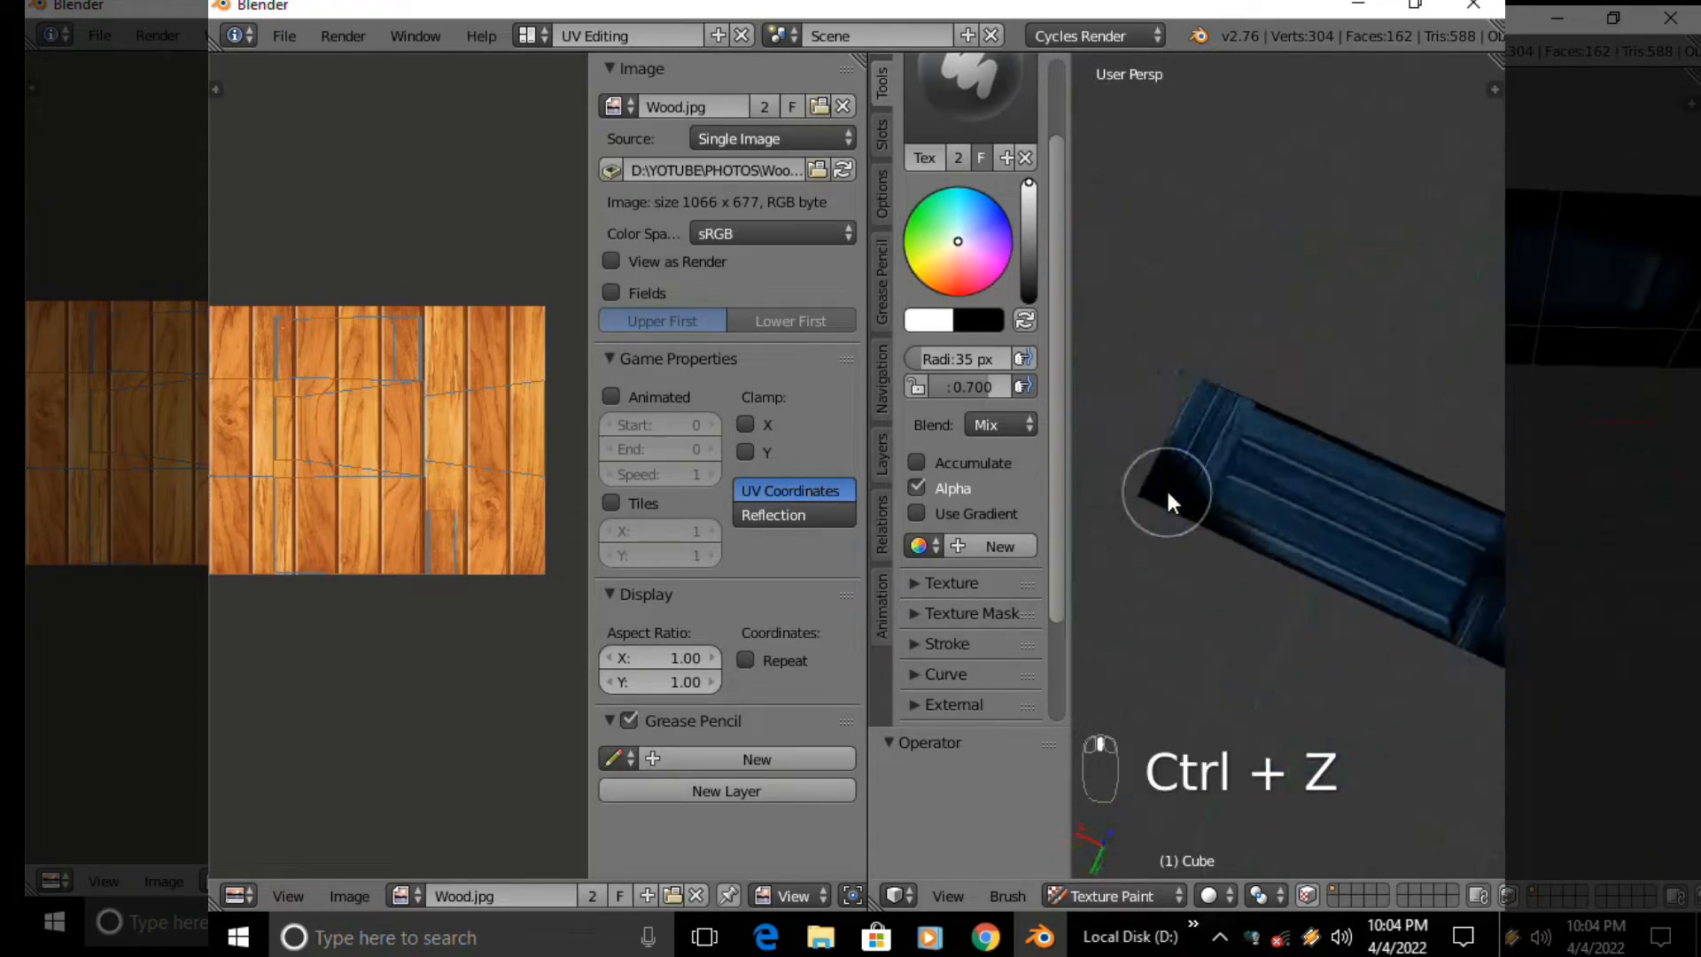
key(ctrl+z)
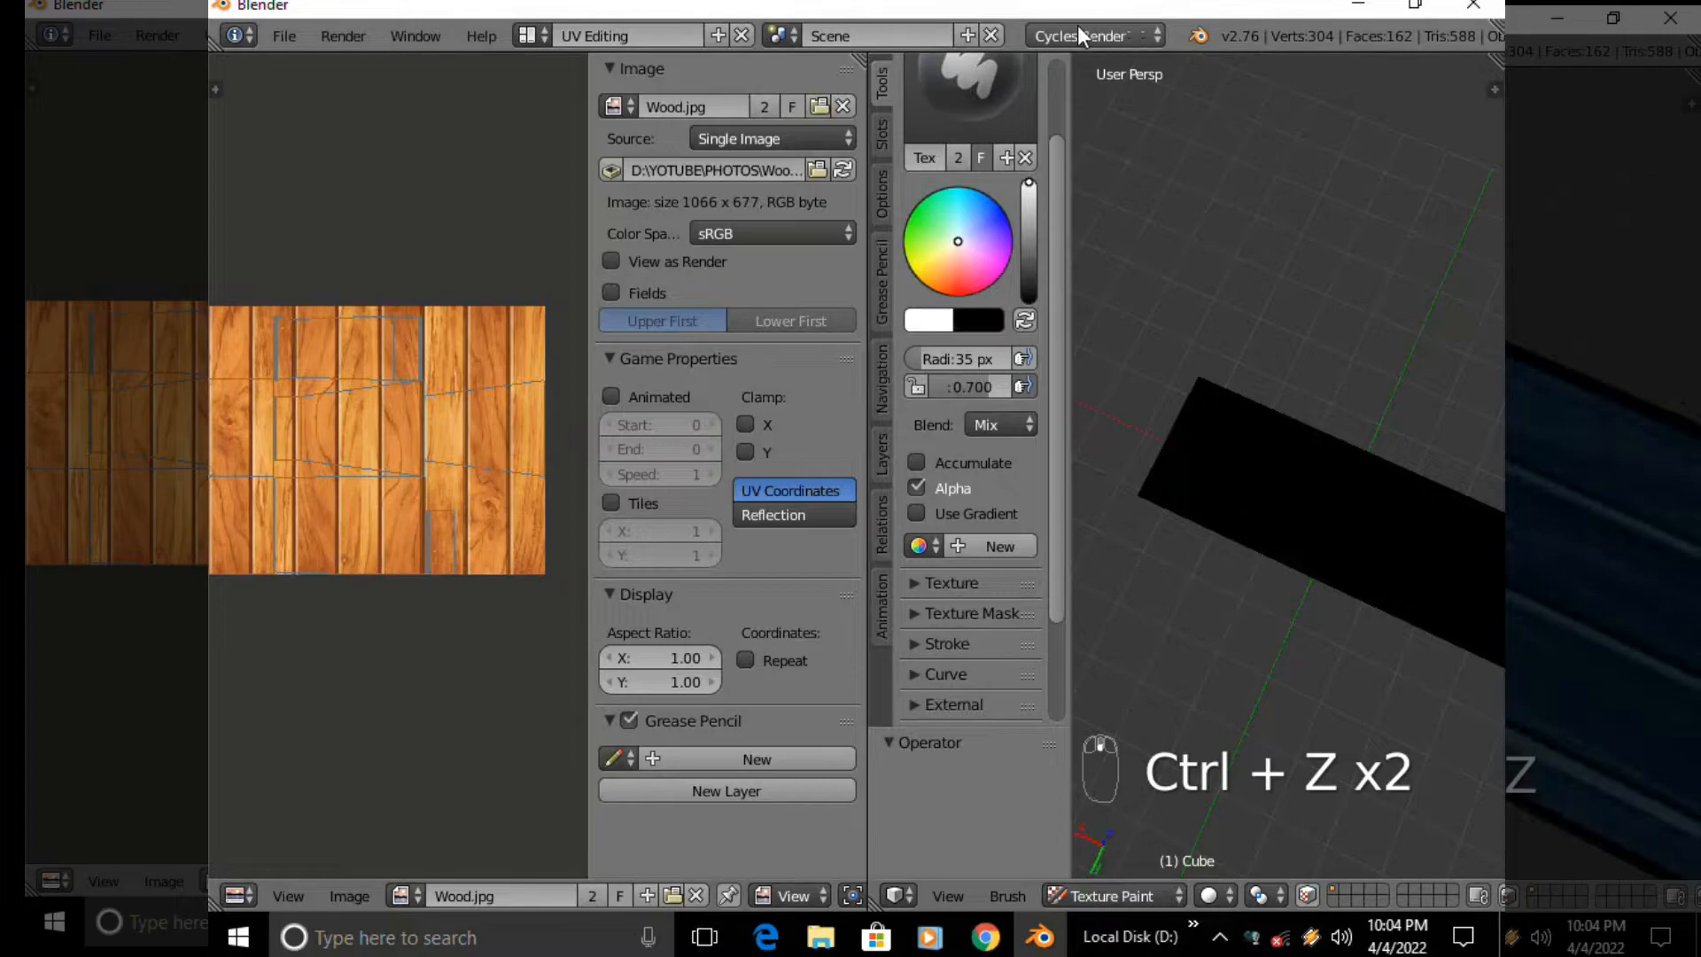
Switch to the Compositing screen layout, show the tabletop material's shader nodes and place the Image Texture node before the Diffuse BSDF
click(532, 35)
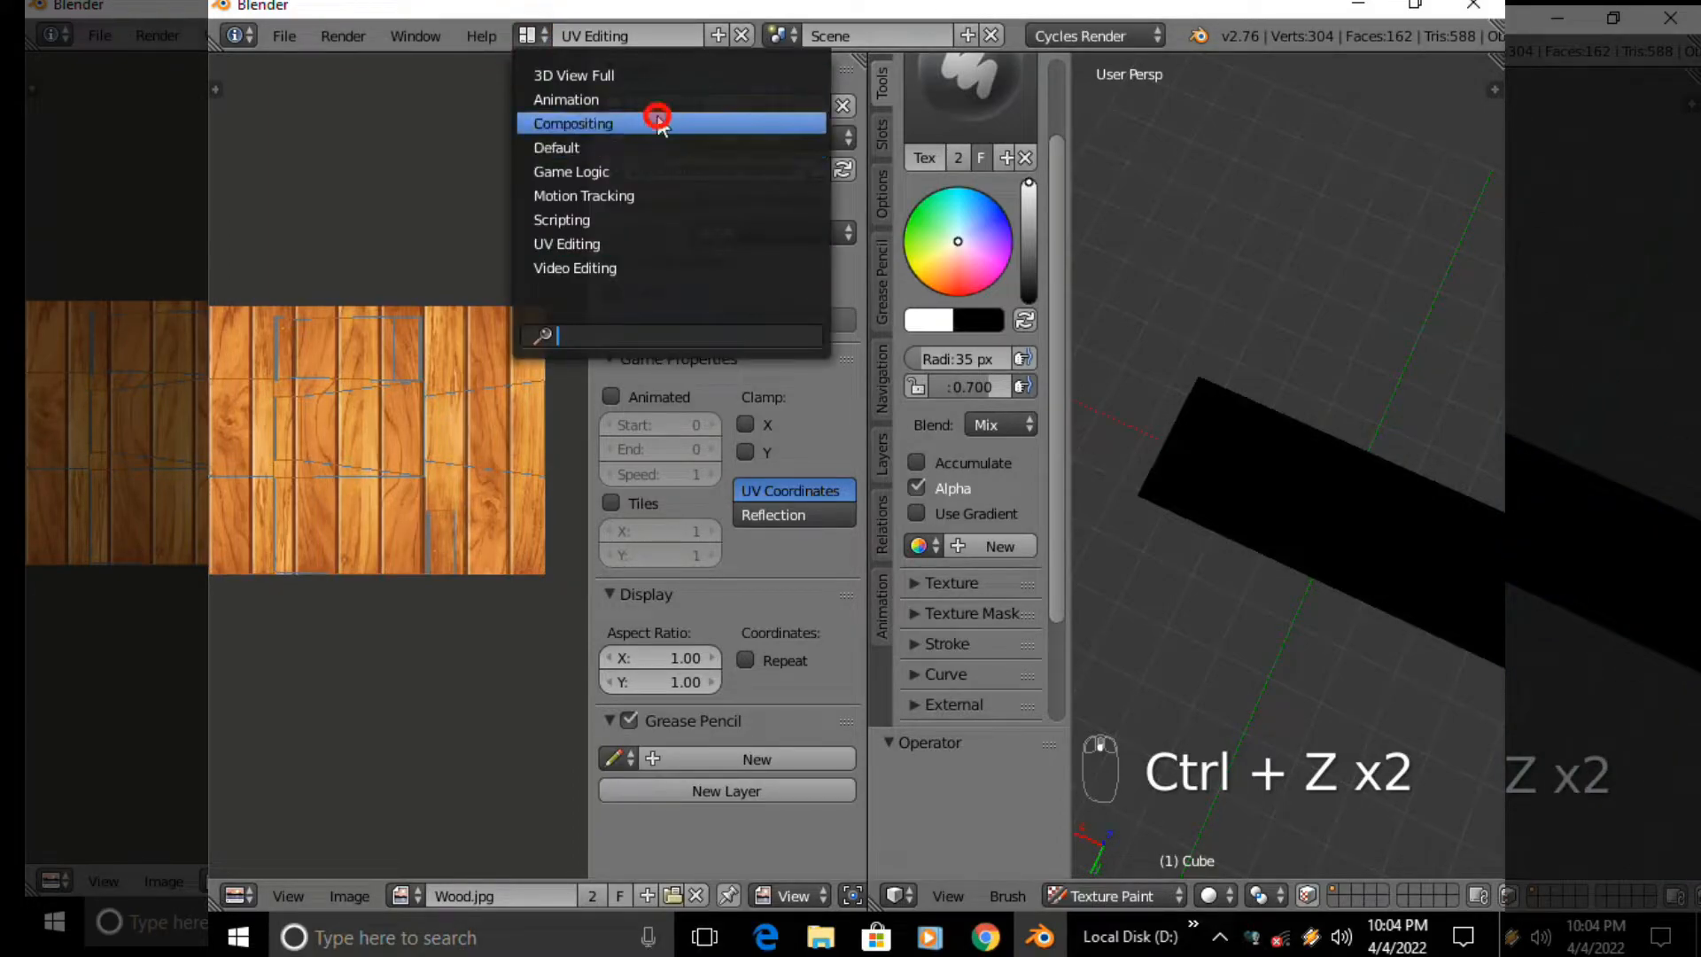
click(660, 124)
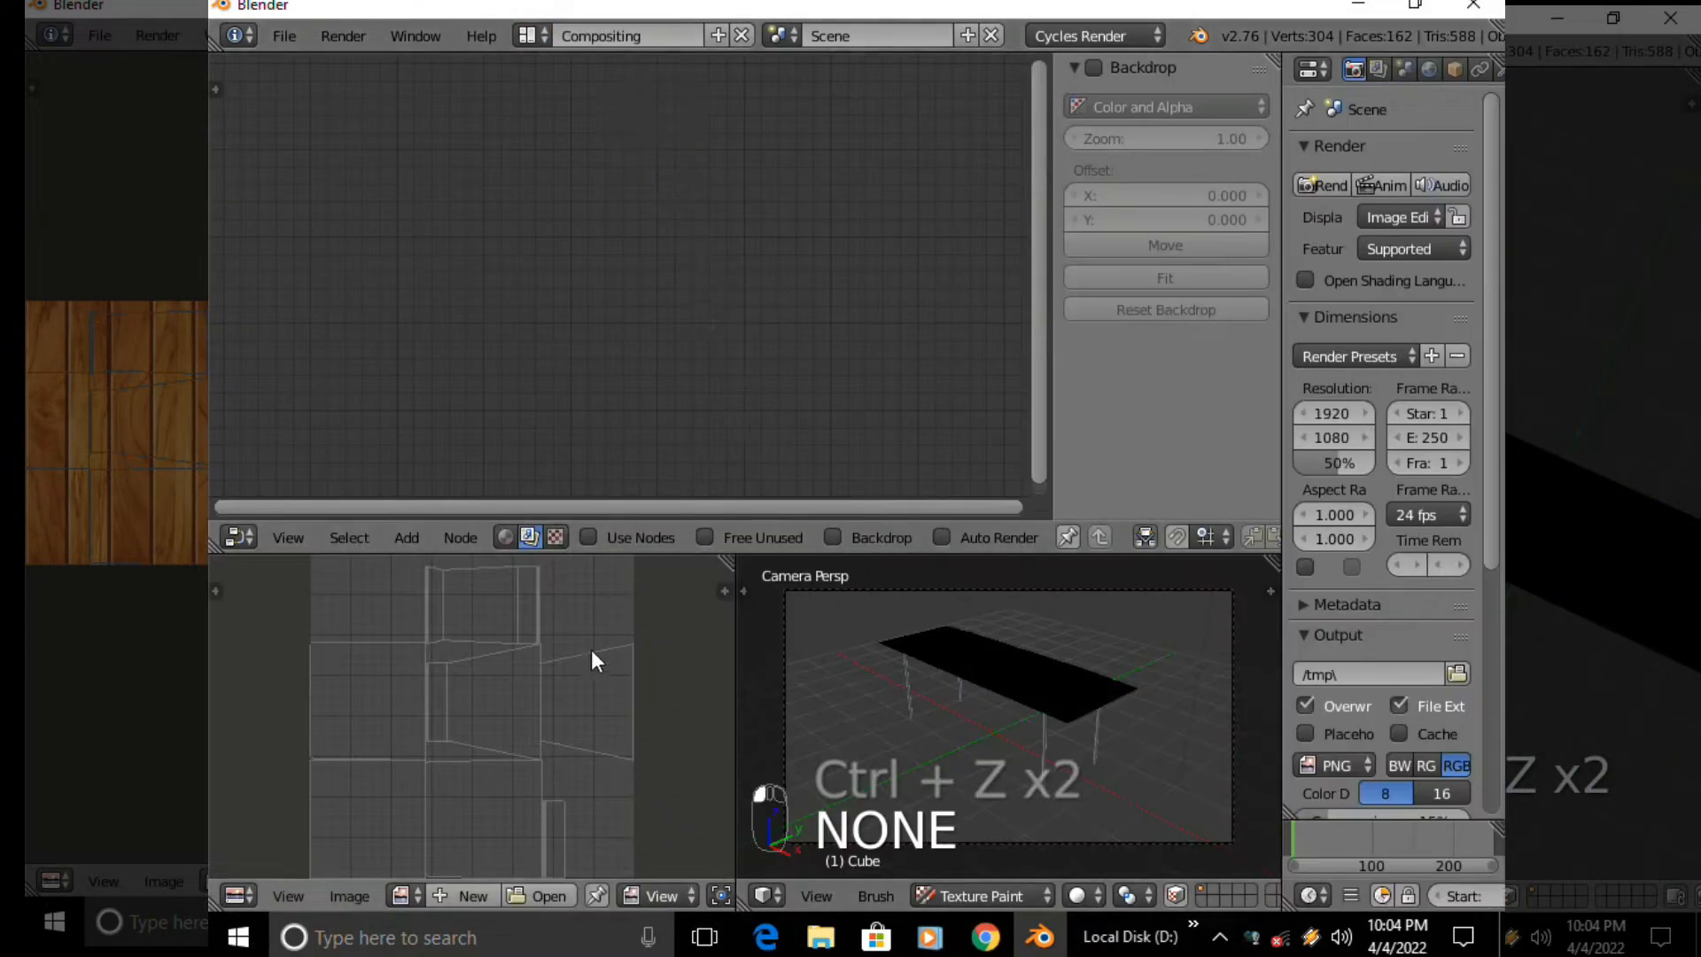
click(506, 535)
scroll(562, 403, down, 1)
drag(488, 455, 328, 180)
scroll(392, 253, up, 3)
middle_drag(324, 273, 426, 328)
scroll(417, 323, up, 1)
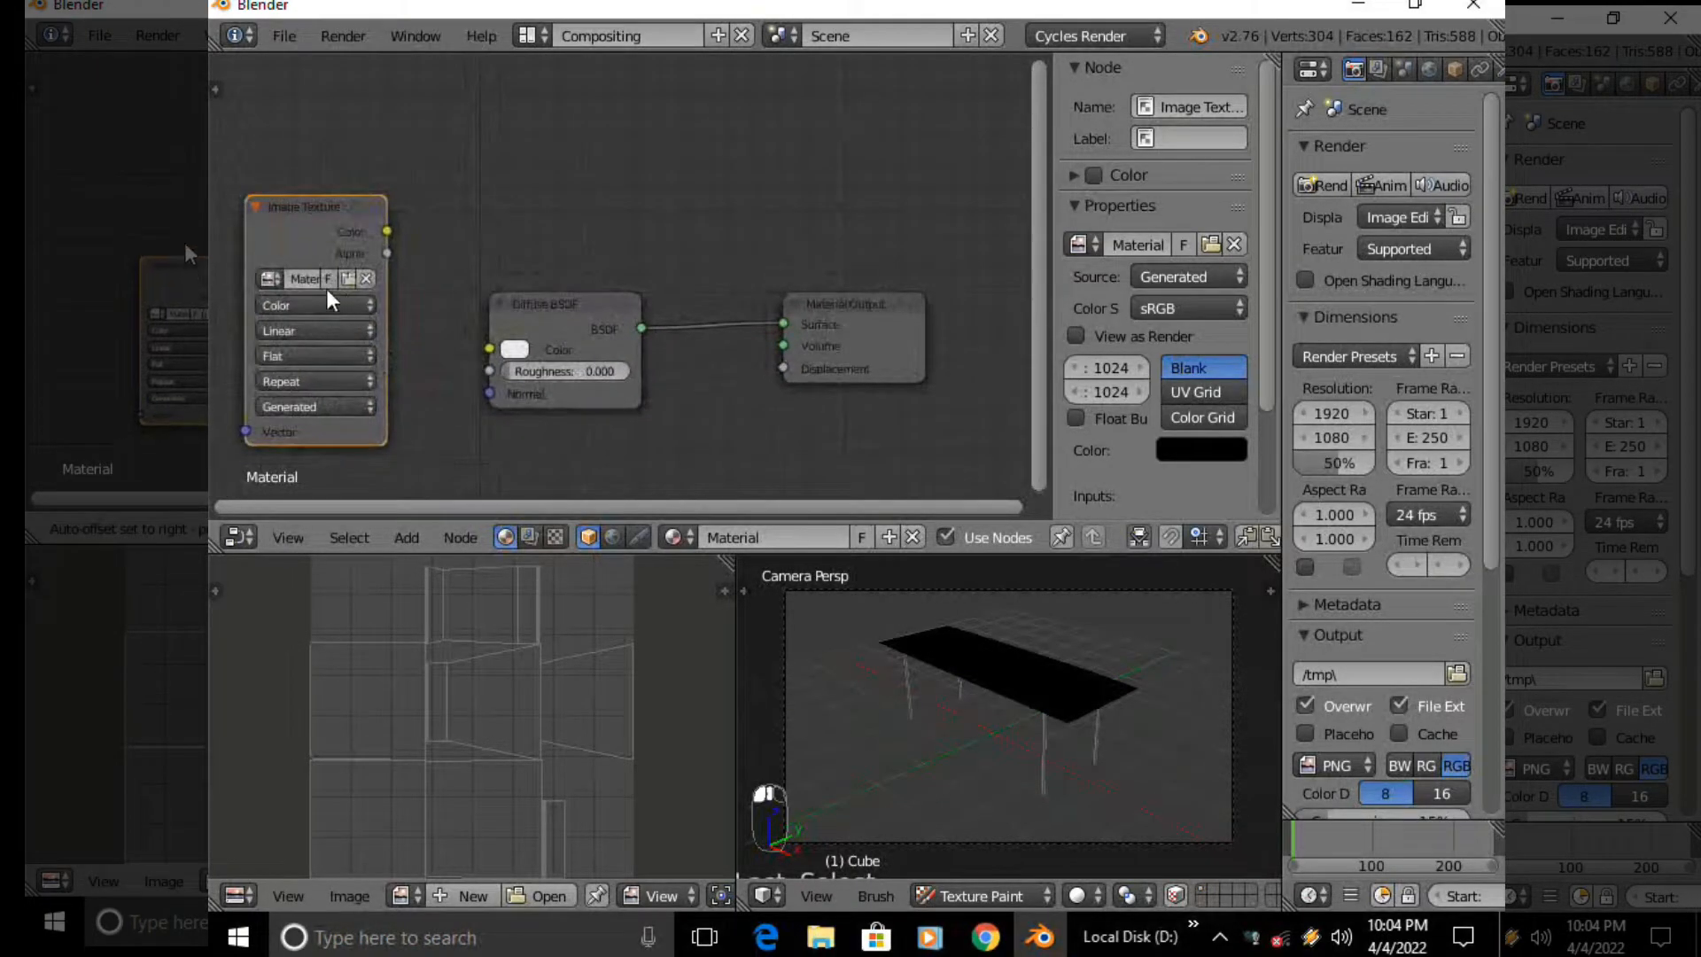
Assign Wood.jpg to the Image Texture node and connect its Color output to the Diffuse BSDF's Color input
click(271, 278)
click(301, 334)
drag(385, 230, 488, 359)
Examine the wood tabletop in rendered shading, detaching and reconnecting the Image Texture's Color link to compare
key(z)
click(1082, 600)
key(KP_0)
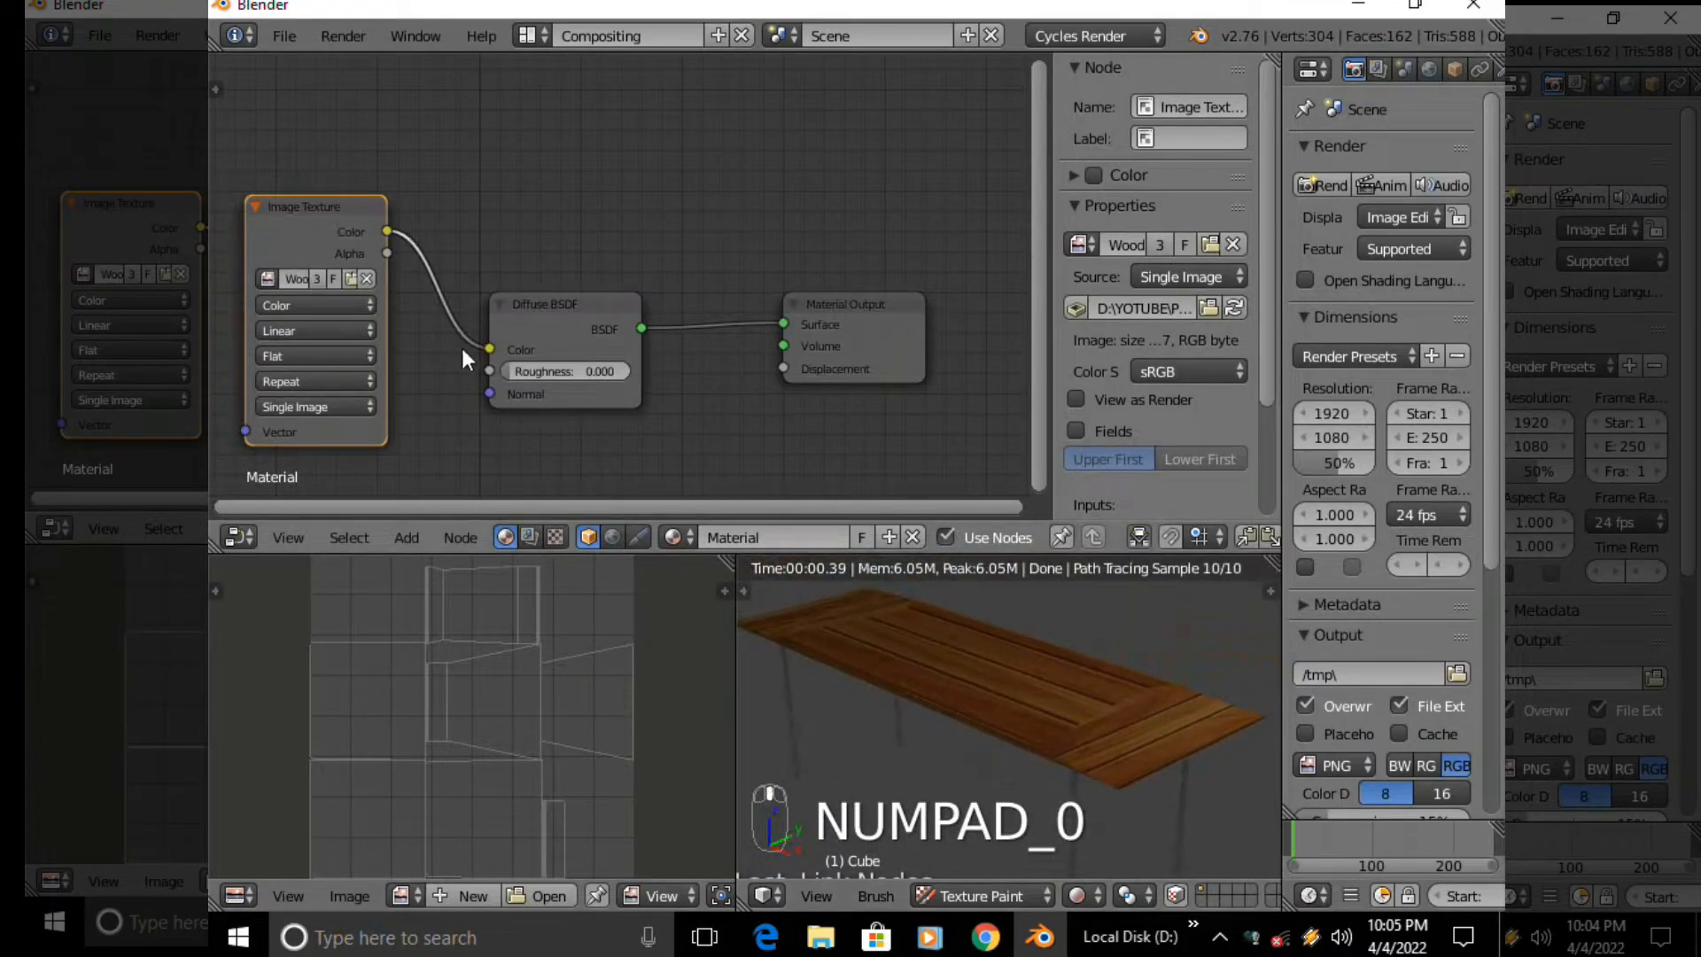
drag(489, 348, 442, 297)
drag(493, 348, 490, 348)
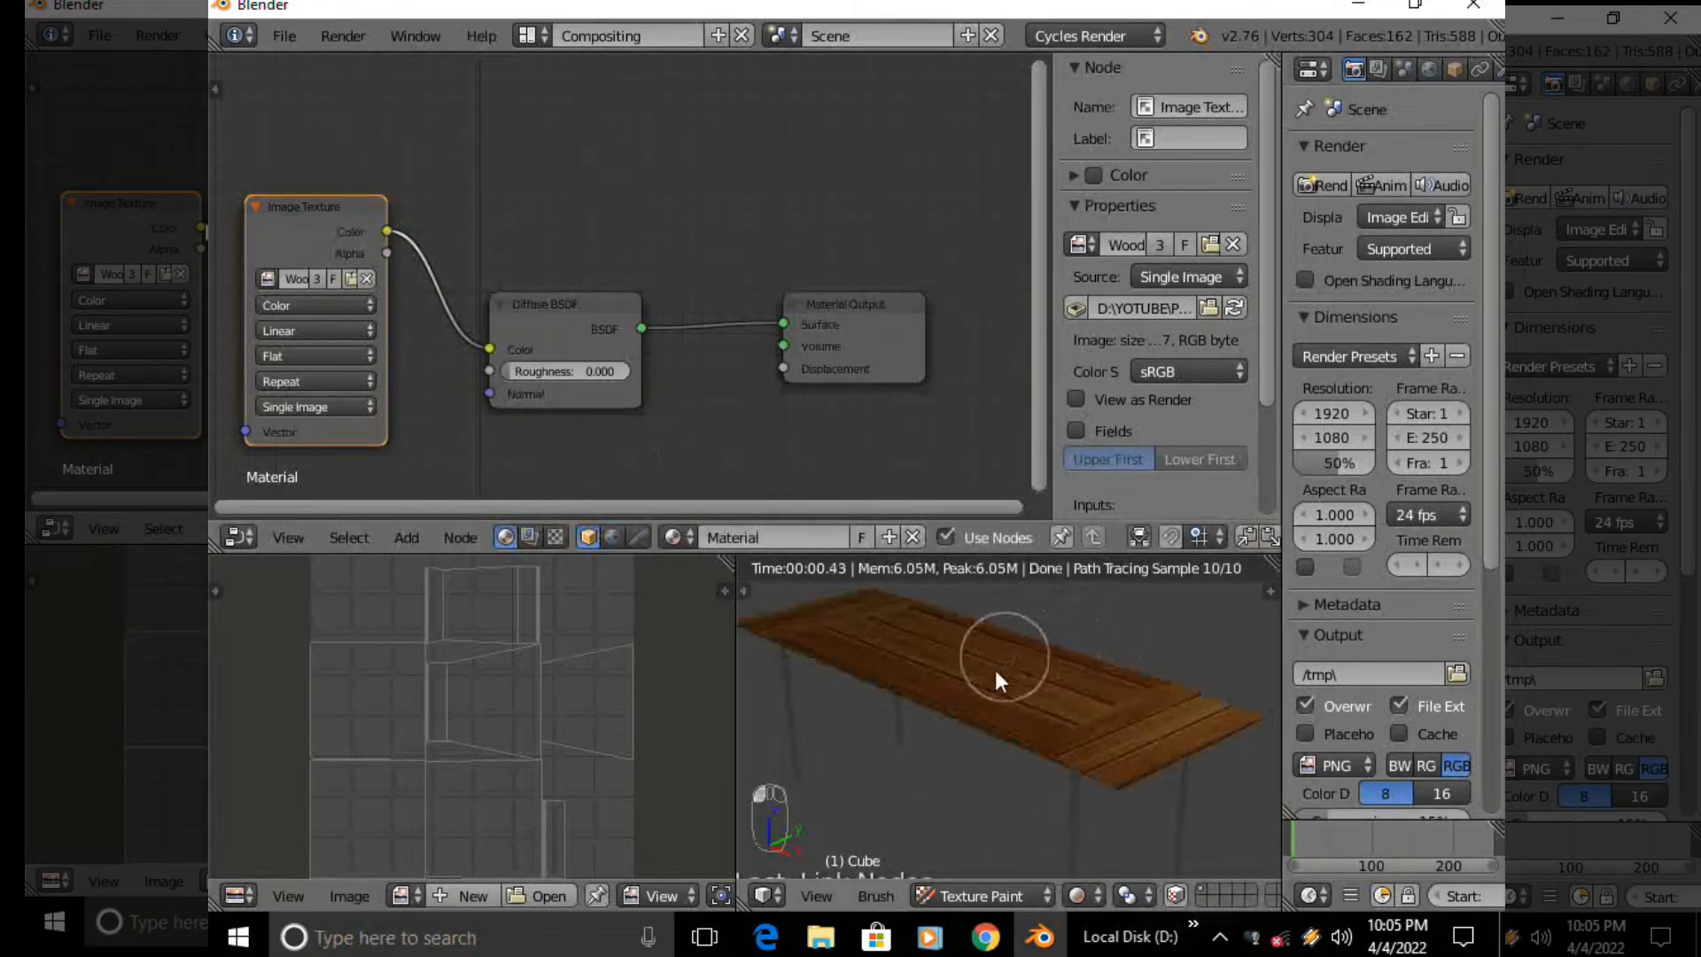
scroll(1067, 743, up, 3)
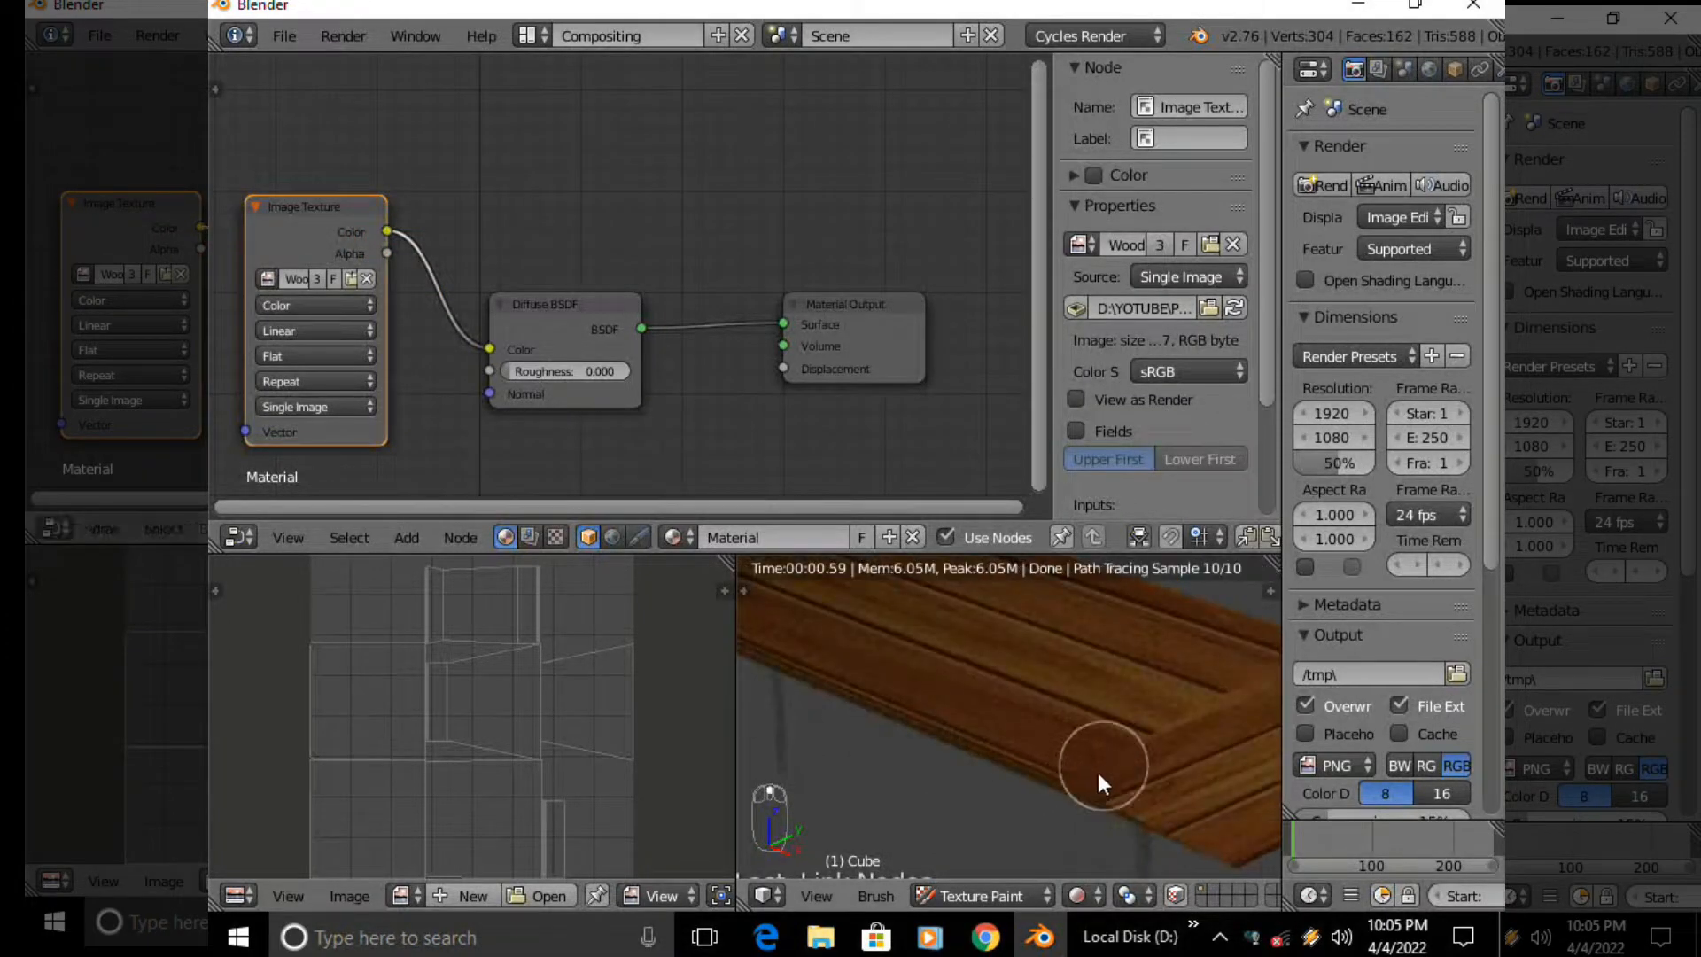
Inspect the wood tabletop from closer angles and switch it from Texture Paint to Object Mode
middle_drag(1141, 772, 1200, 685)
middle_drag(904, 700, 989, 743)
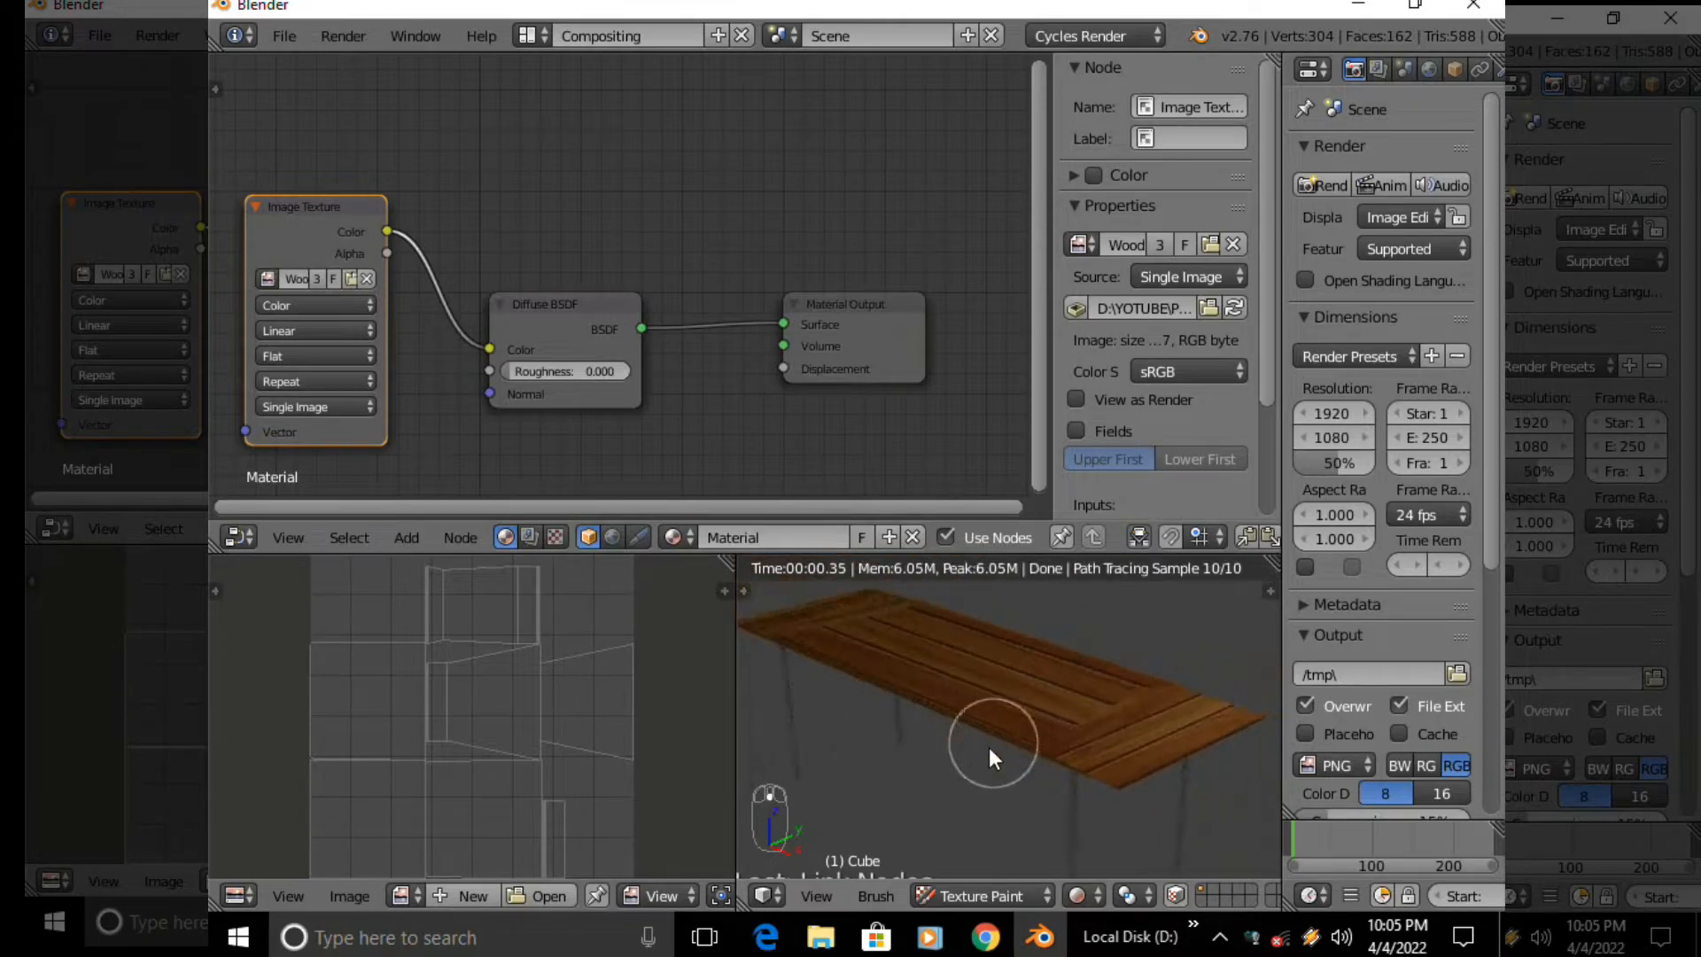
scroll(992, 756, down, 2)
scroll(991, 756, up, 5)
key(Tab)
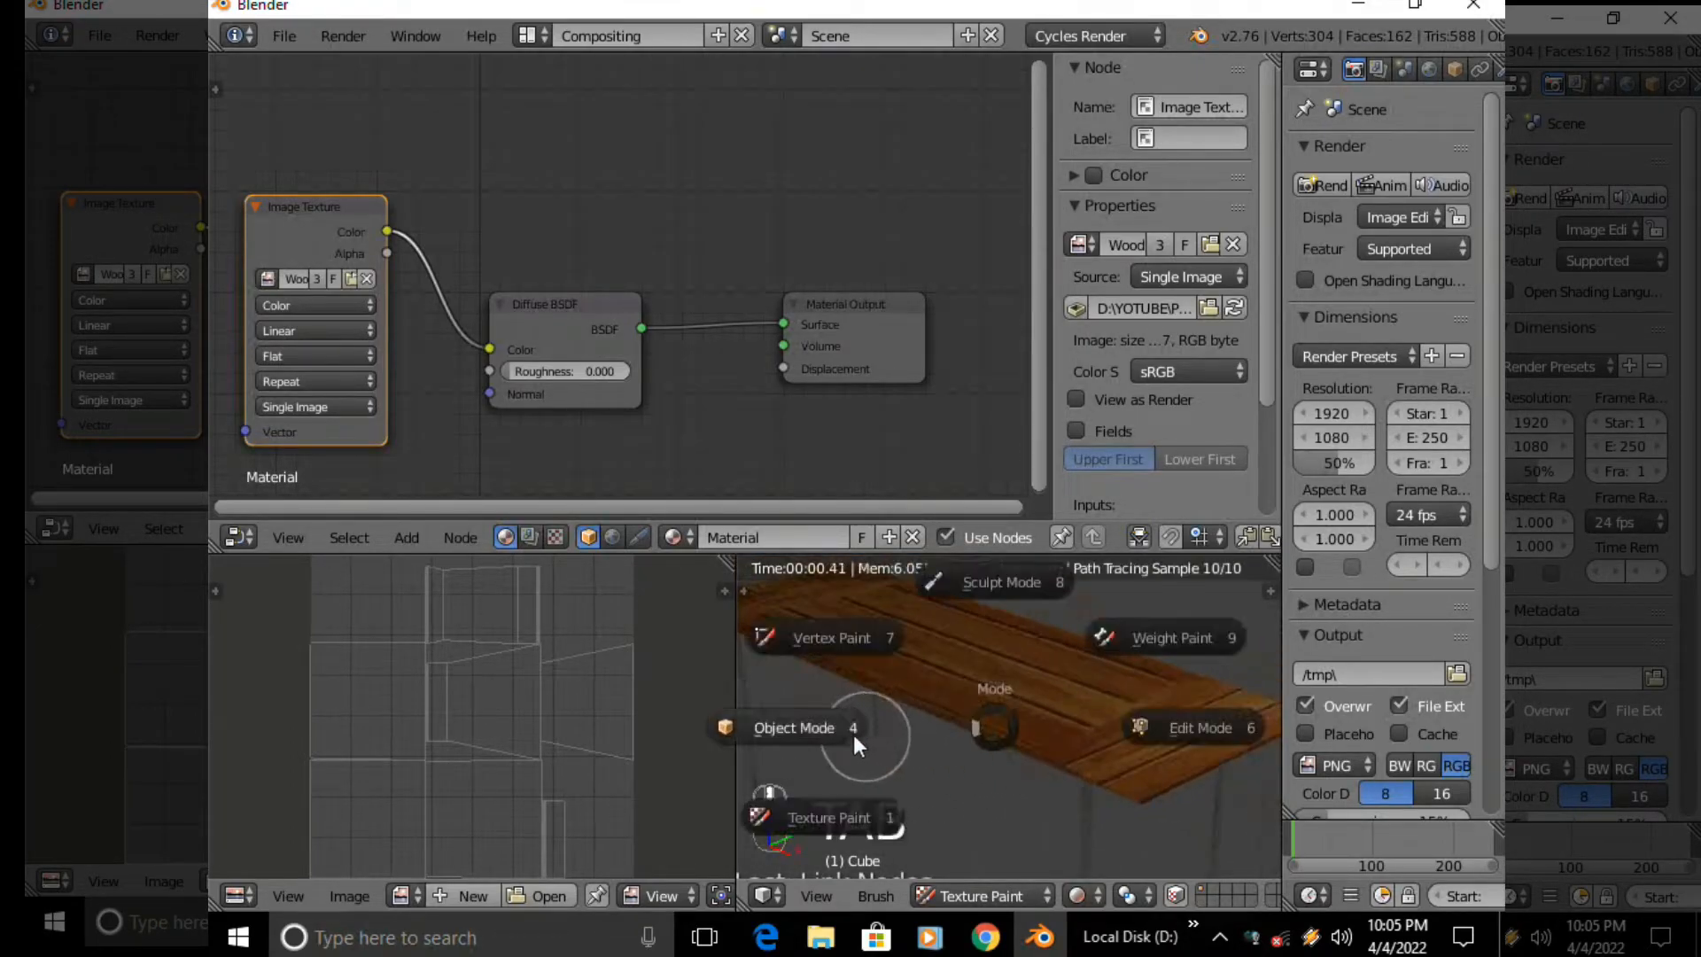
click(850, 736)
mouse_move(1060, 725)
middle_down()
mouse_move(1076, 643)
mouse_move(992, 700)
middle_up()
key(Tab)
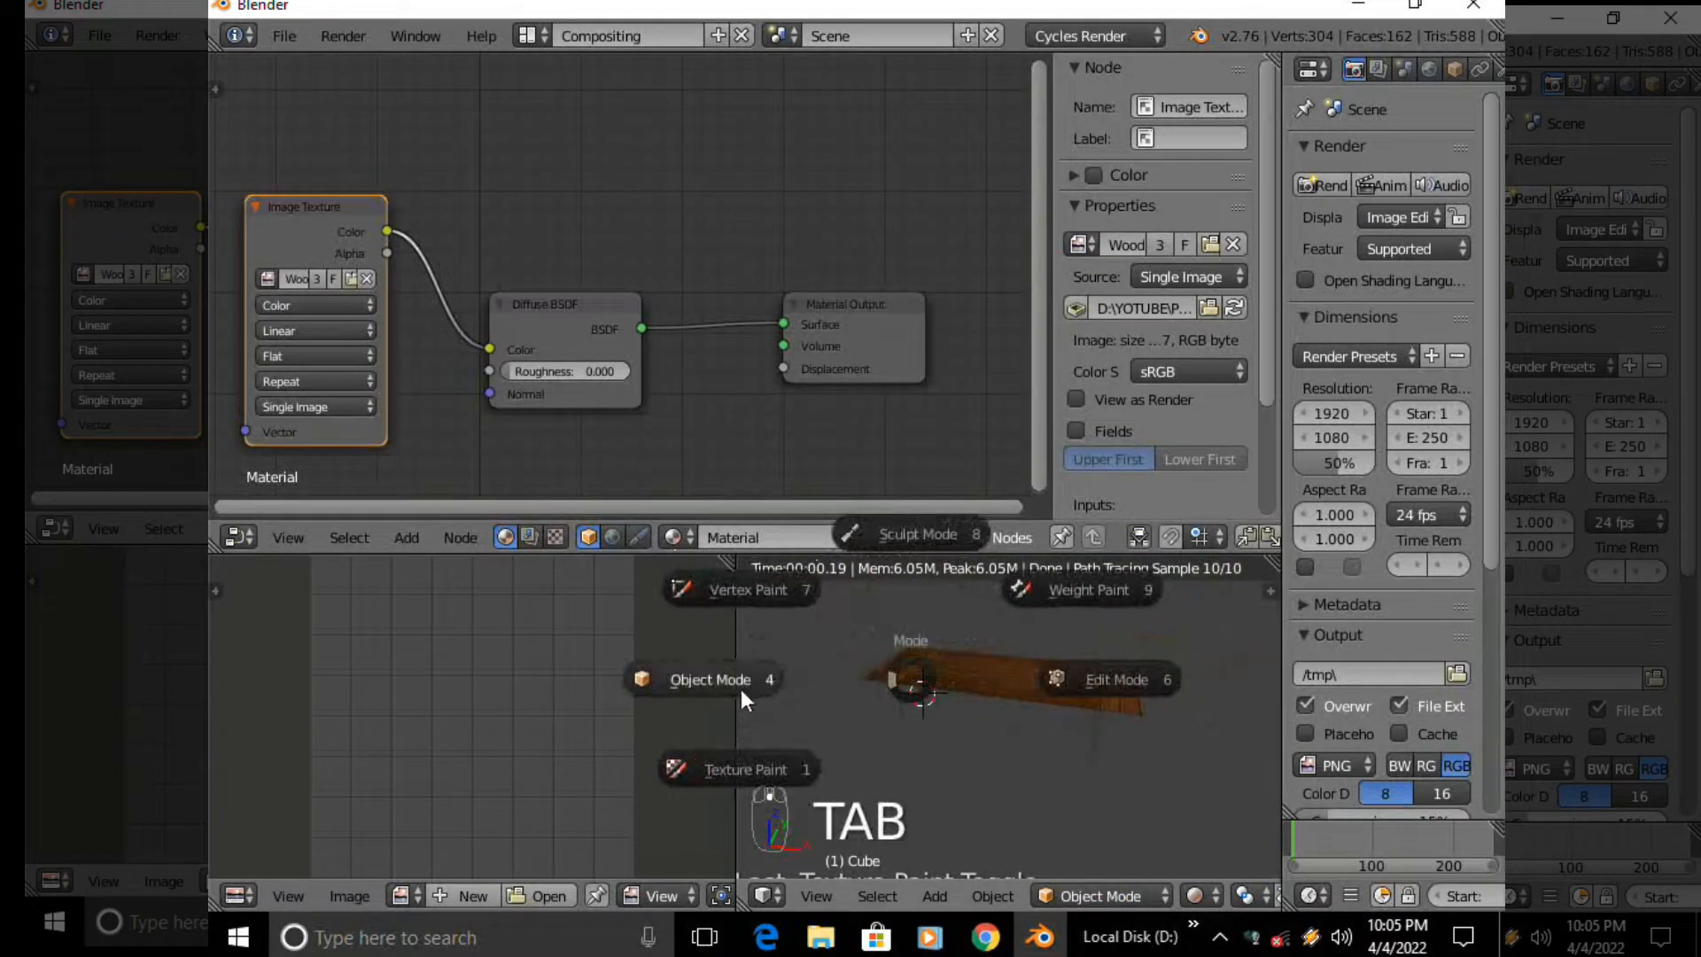
click(822, 704)
Check the planks of the tabletop up close in rendered shading and return the viewport to solid shading
key(z)
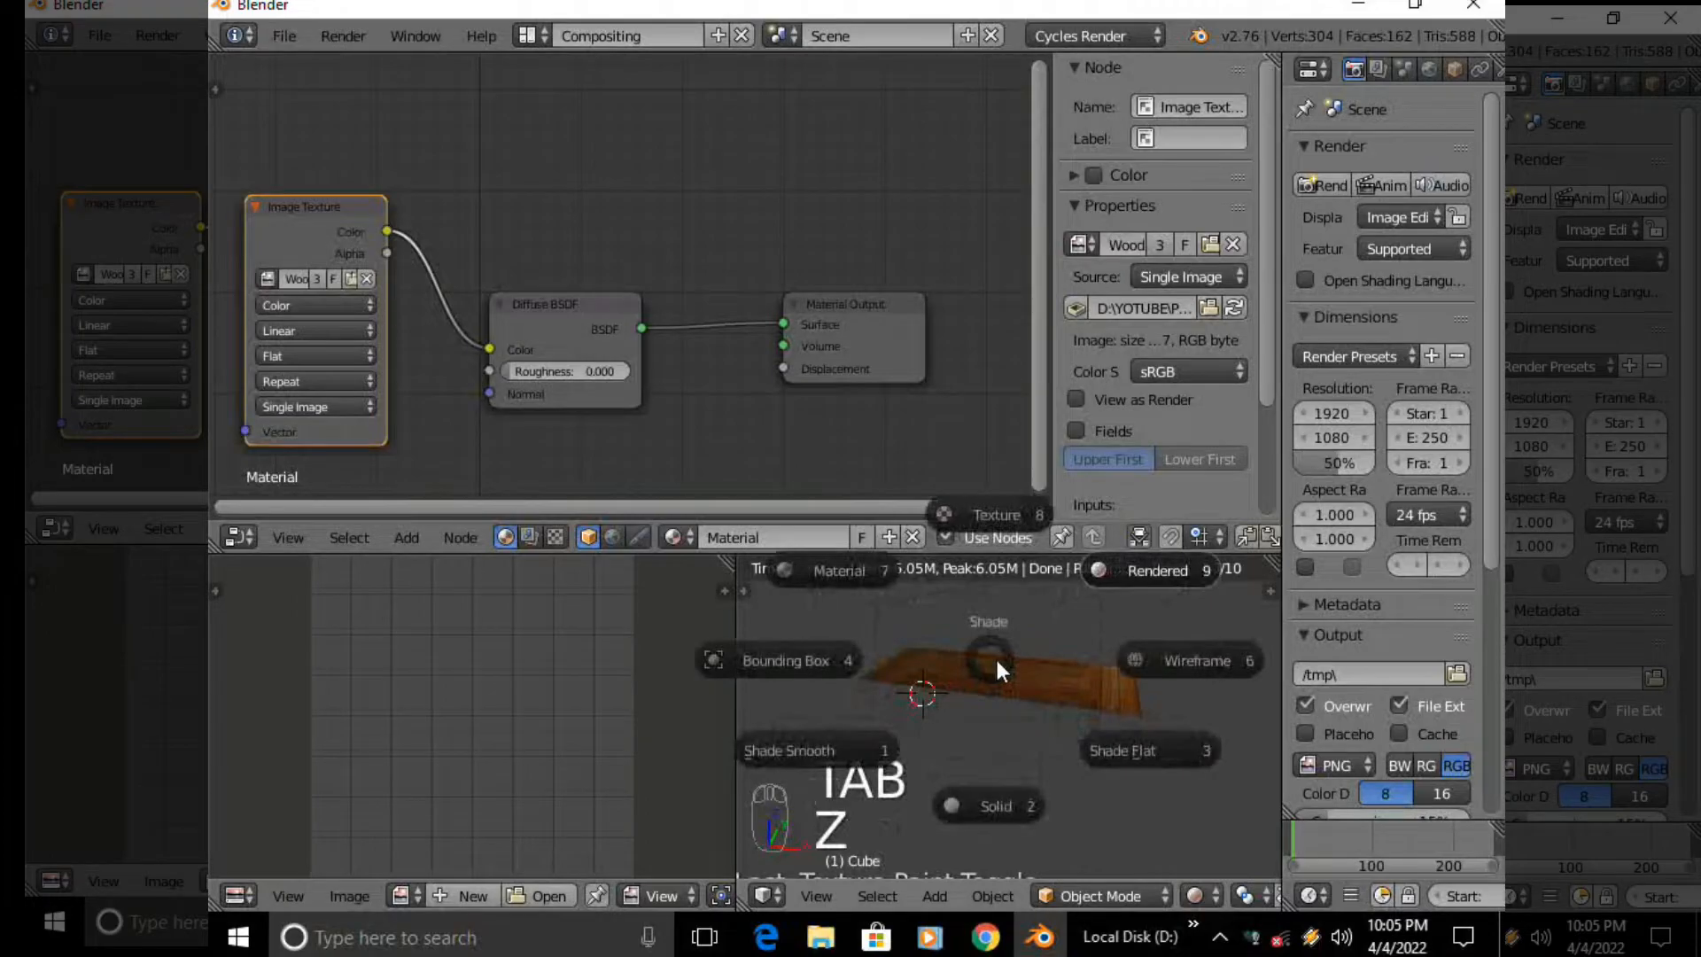
click(1042, 759)
scroll(1019, 656, up, 4)
scroll(1022, 798, down, 3)
key(z)
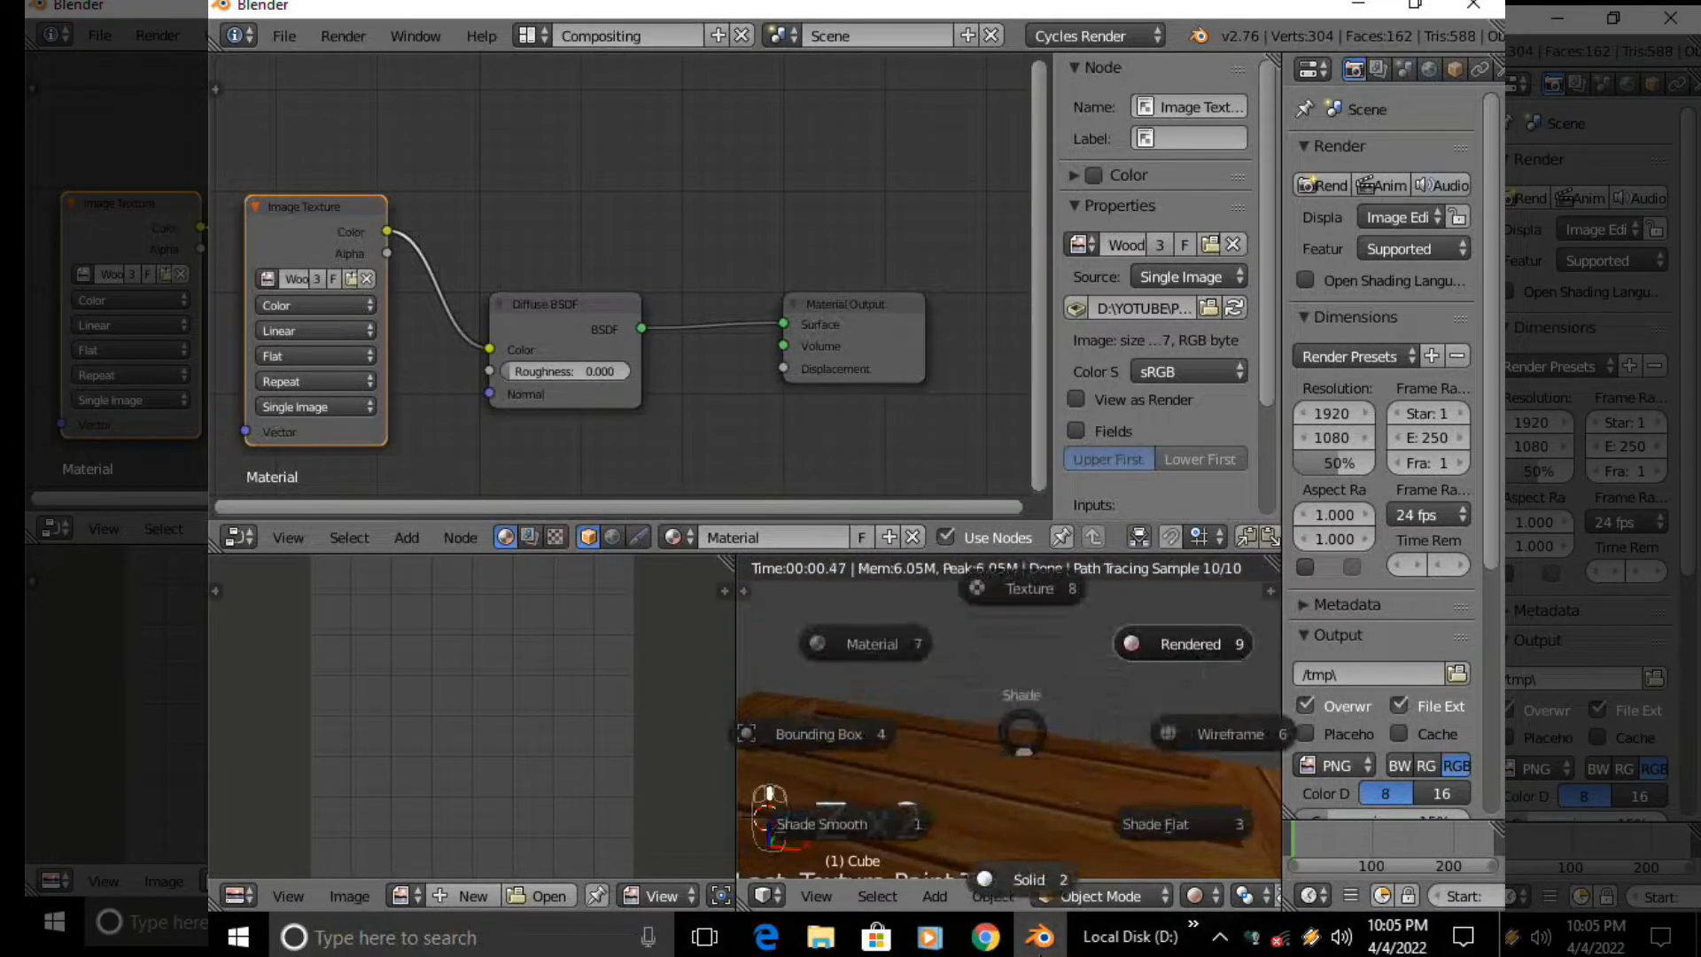
click(1040, 937)
click(1041, 937)
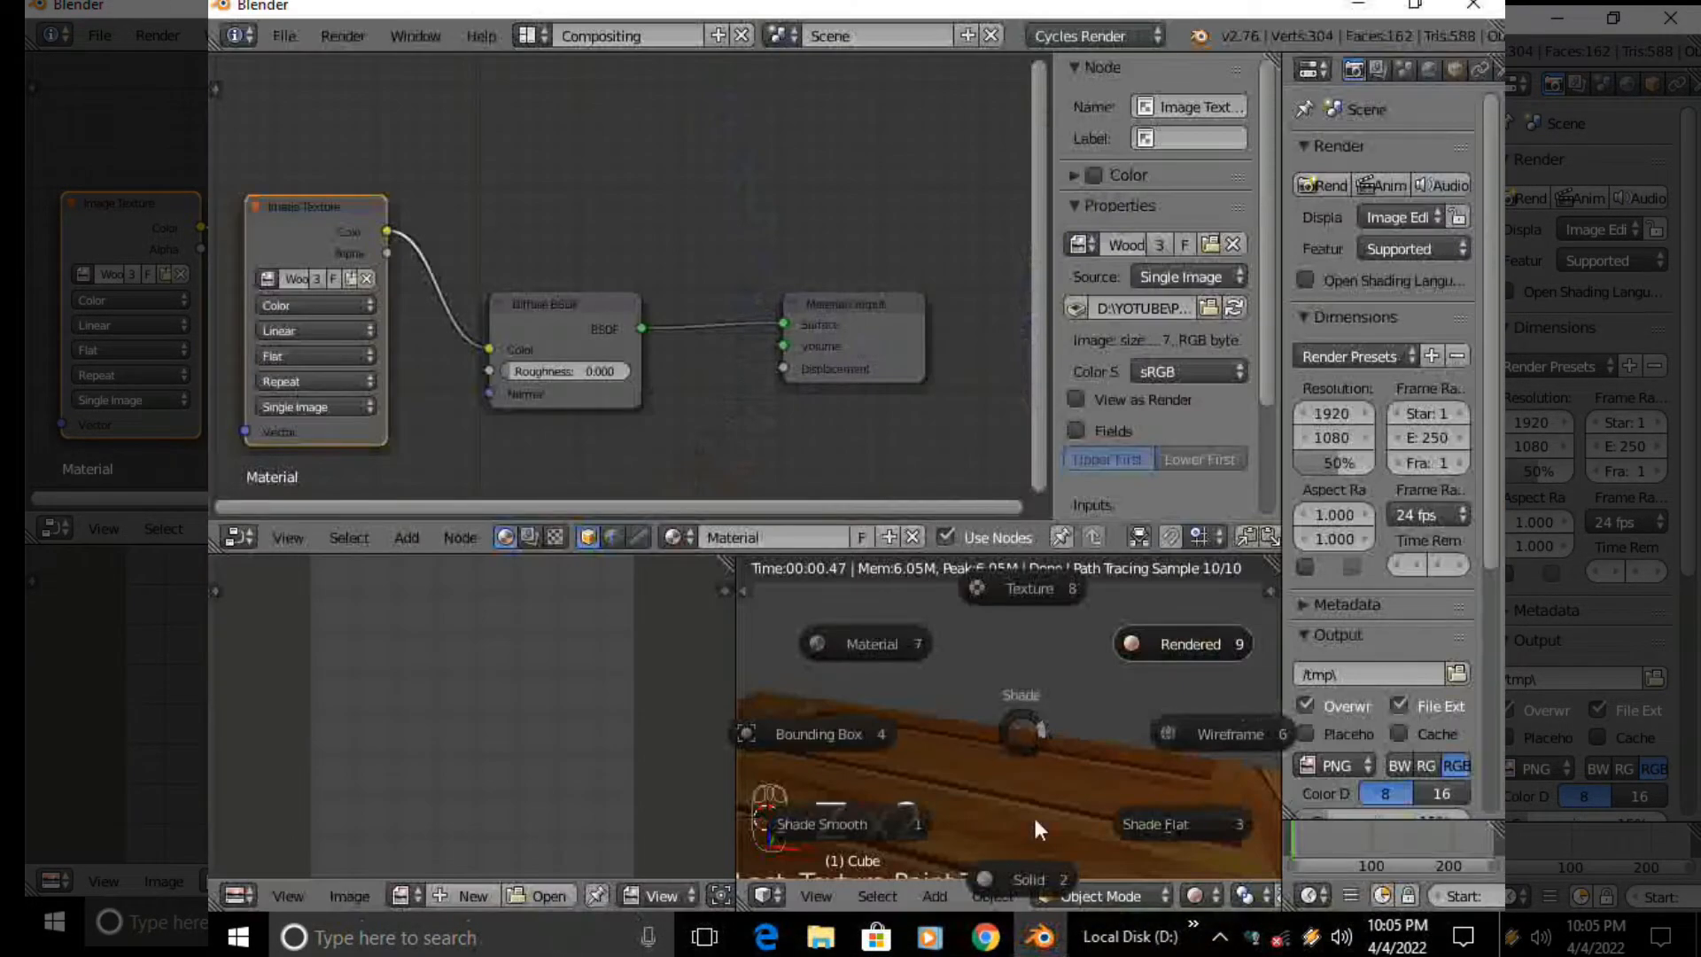
key(z)
scroll(952, 731, down, 3)
Put the tabletop in Texture Paint mode and switch to the Default screen layout
key(Tab)
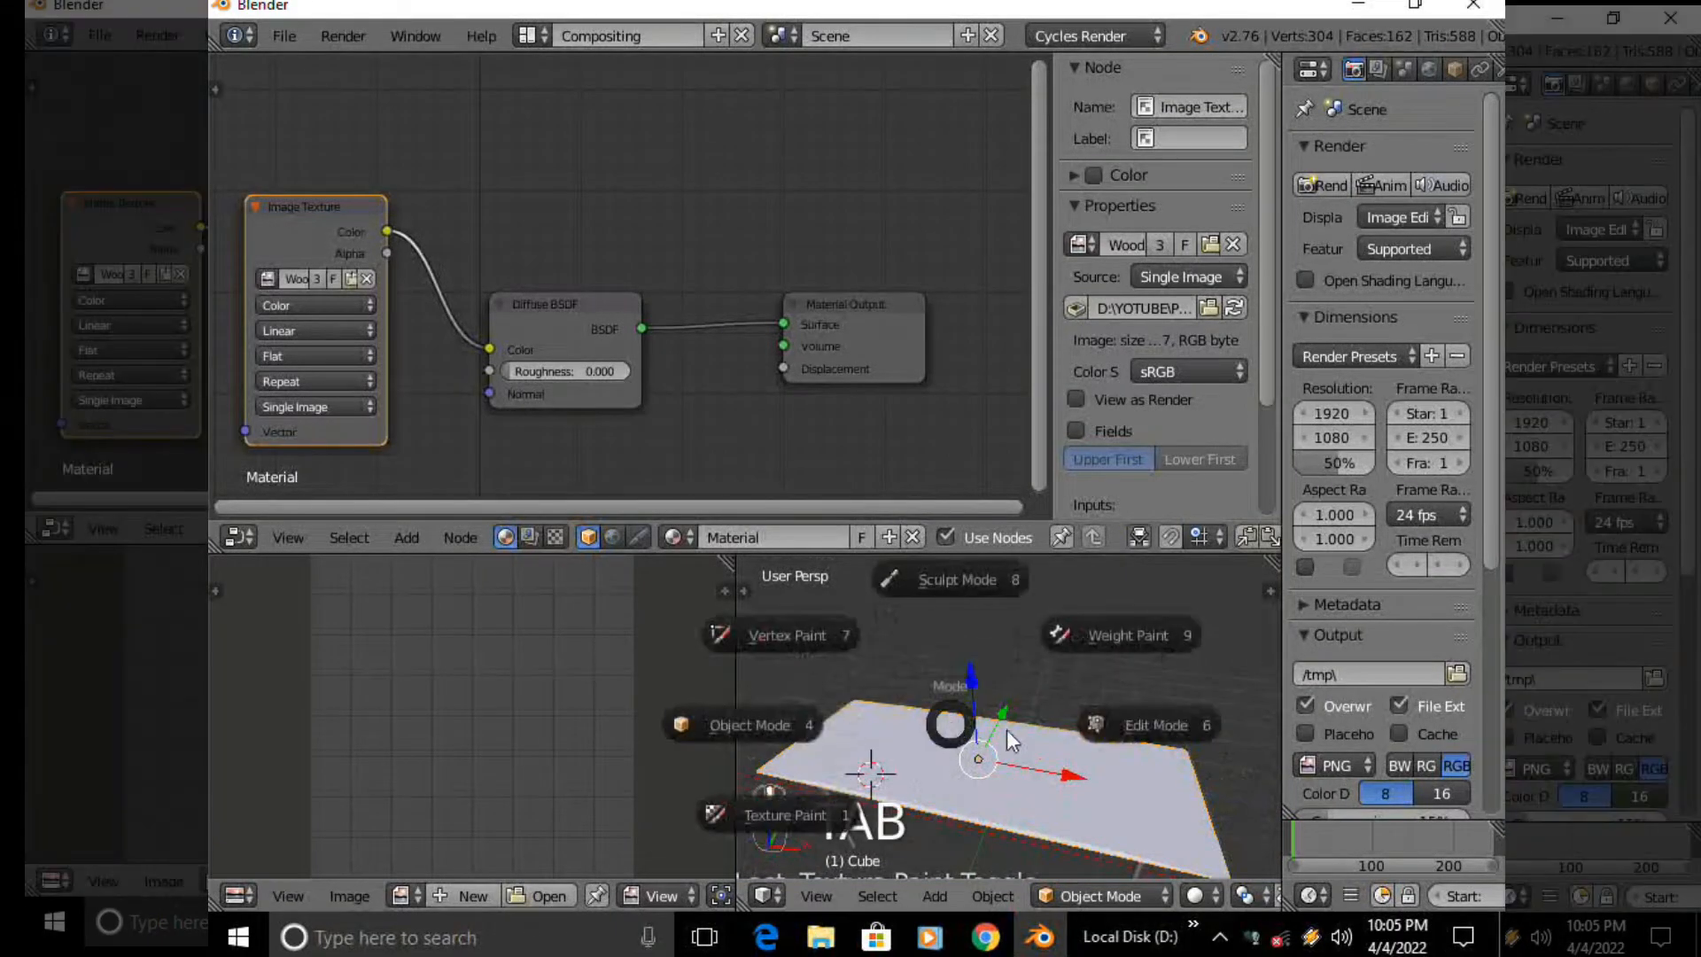
click(789, 808)
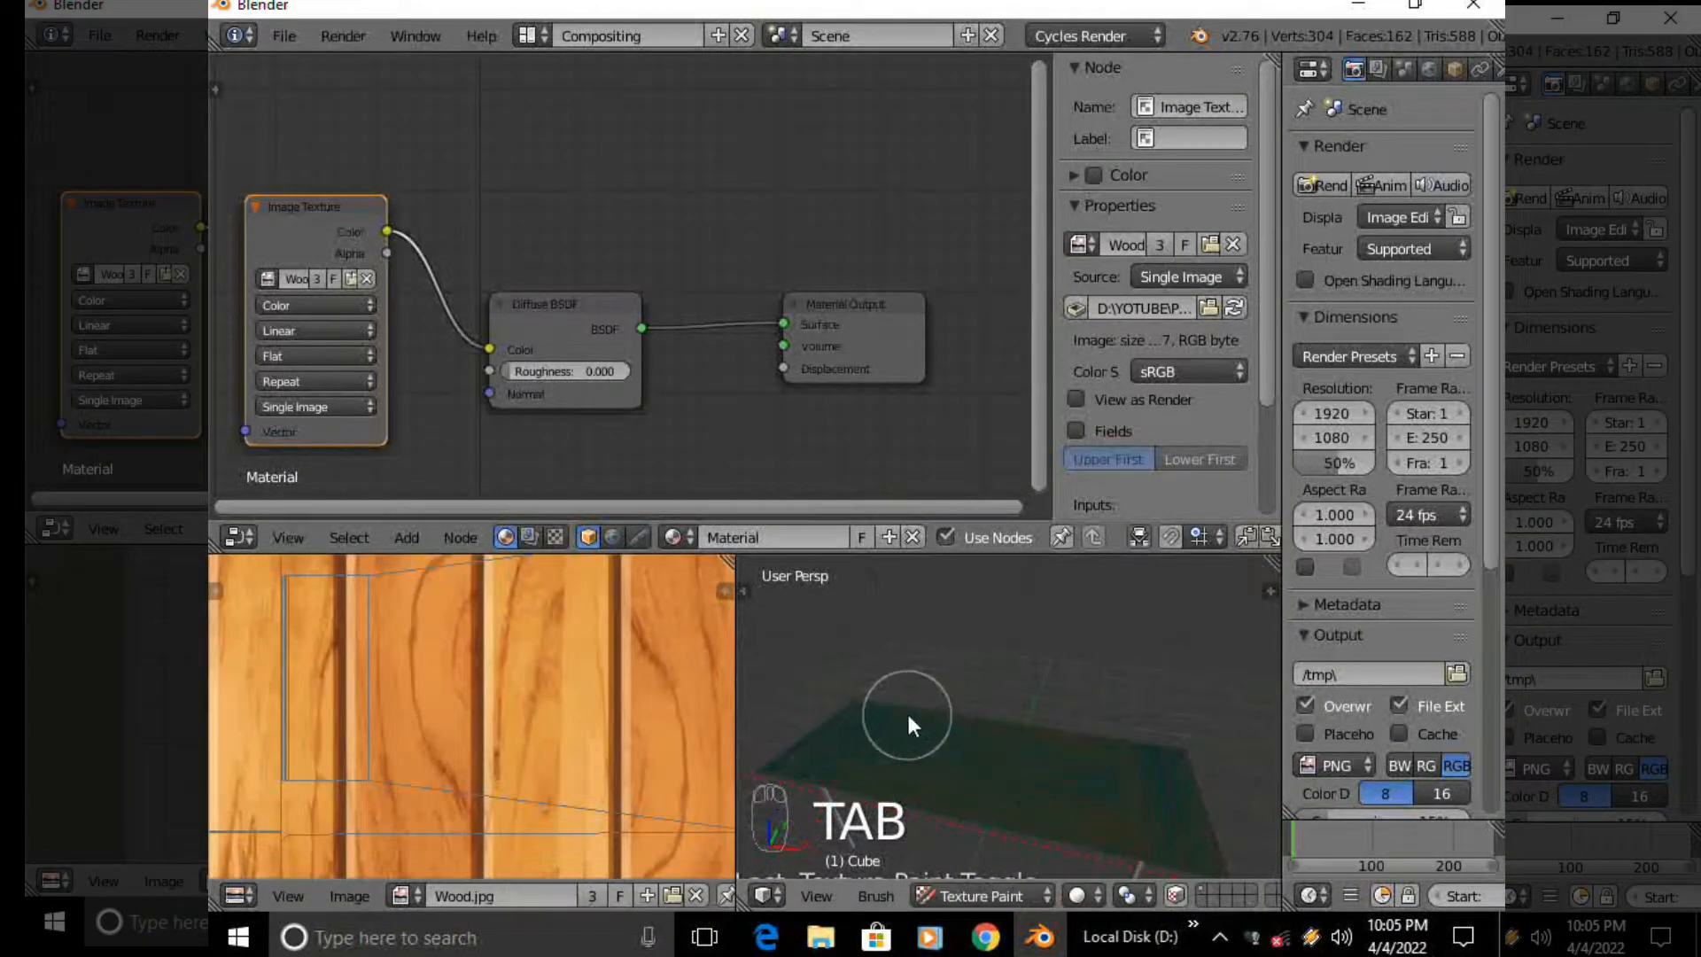
click(527, 36)
click(585, 145)
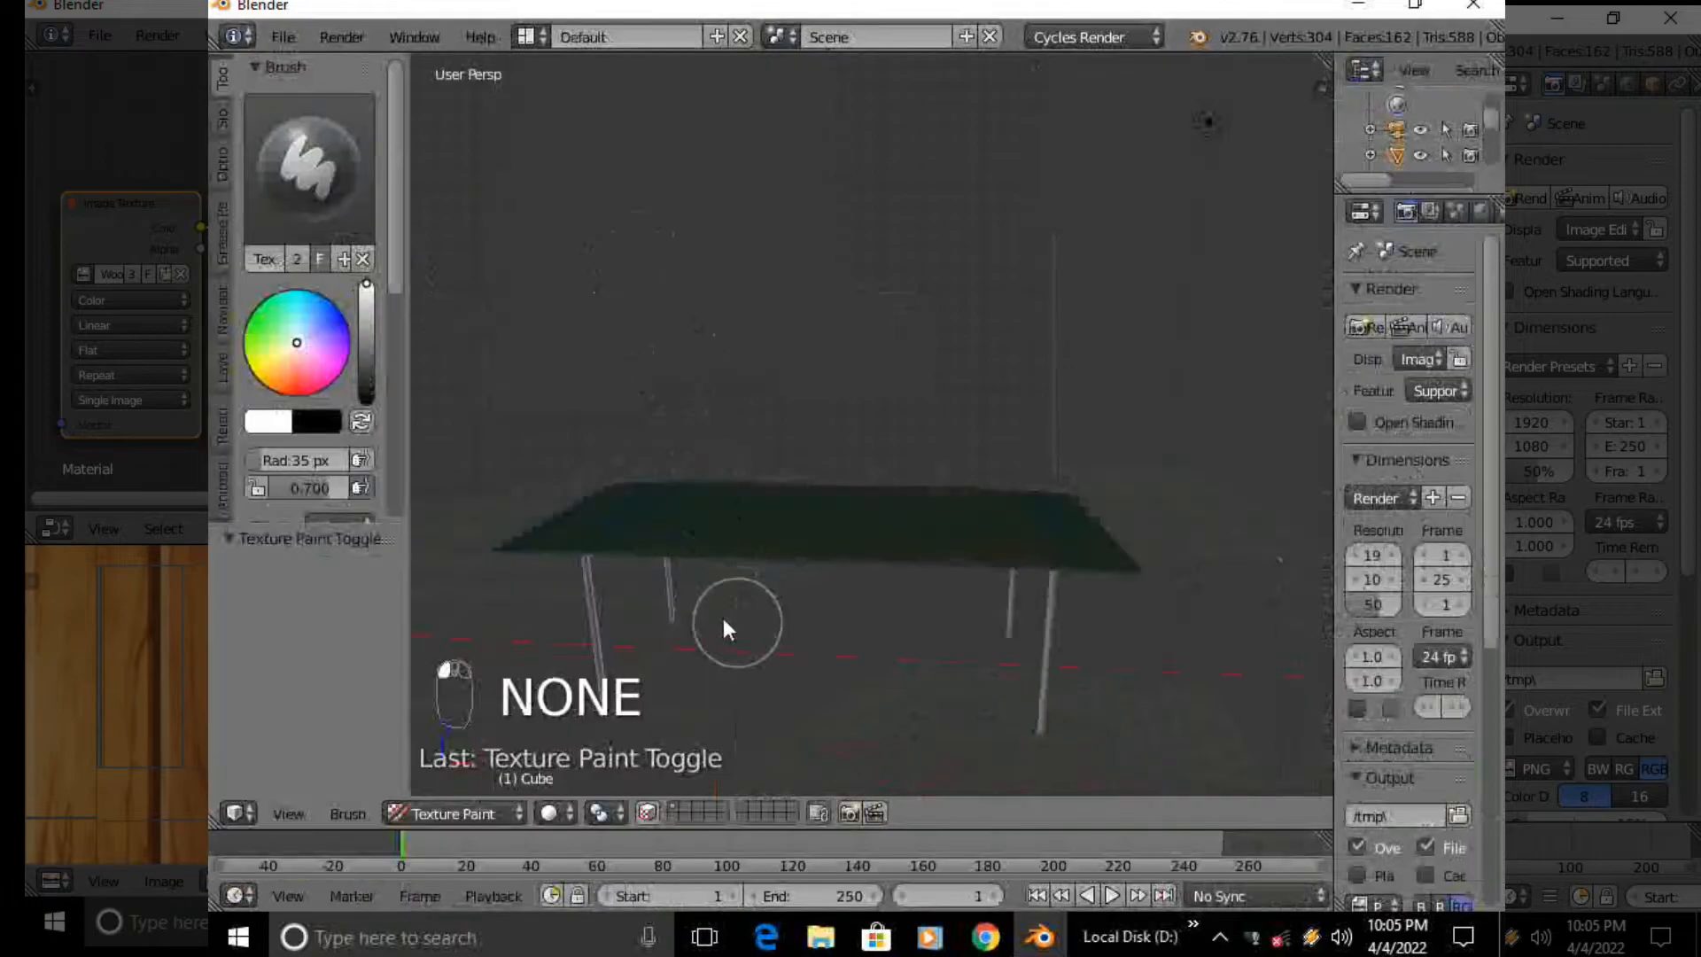
Set the paint brush color to a muted red and try a stroke near the tabletop's far corner
click(293, 373)
click(364, 352)
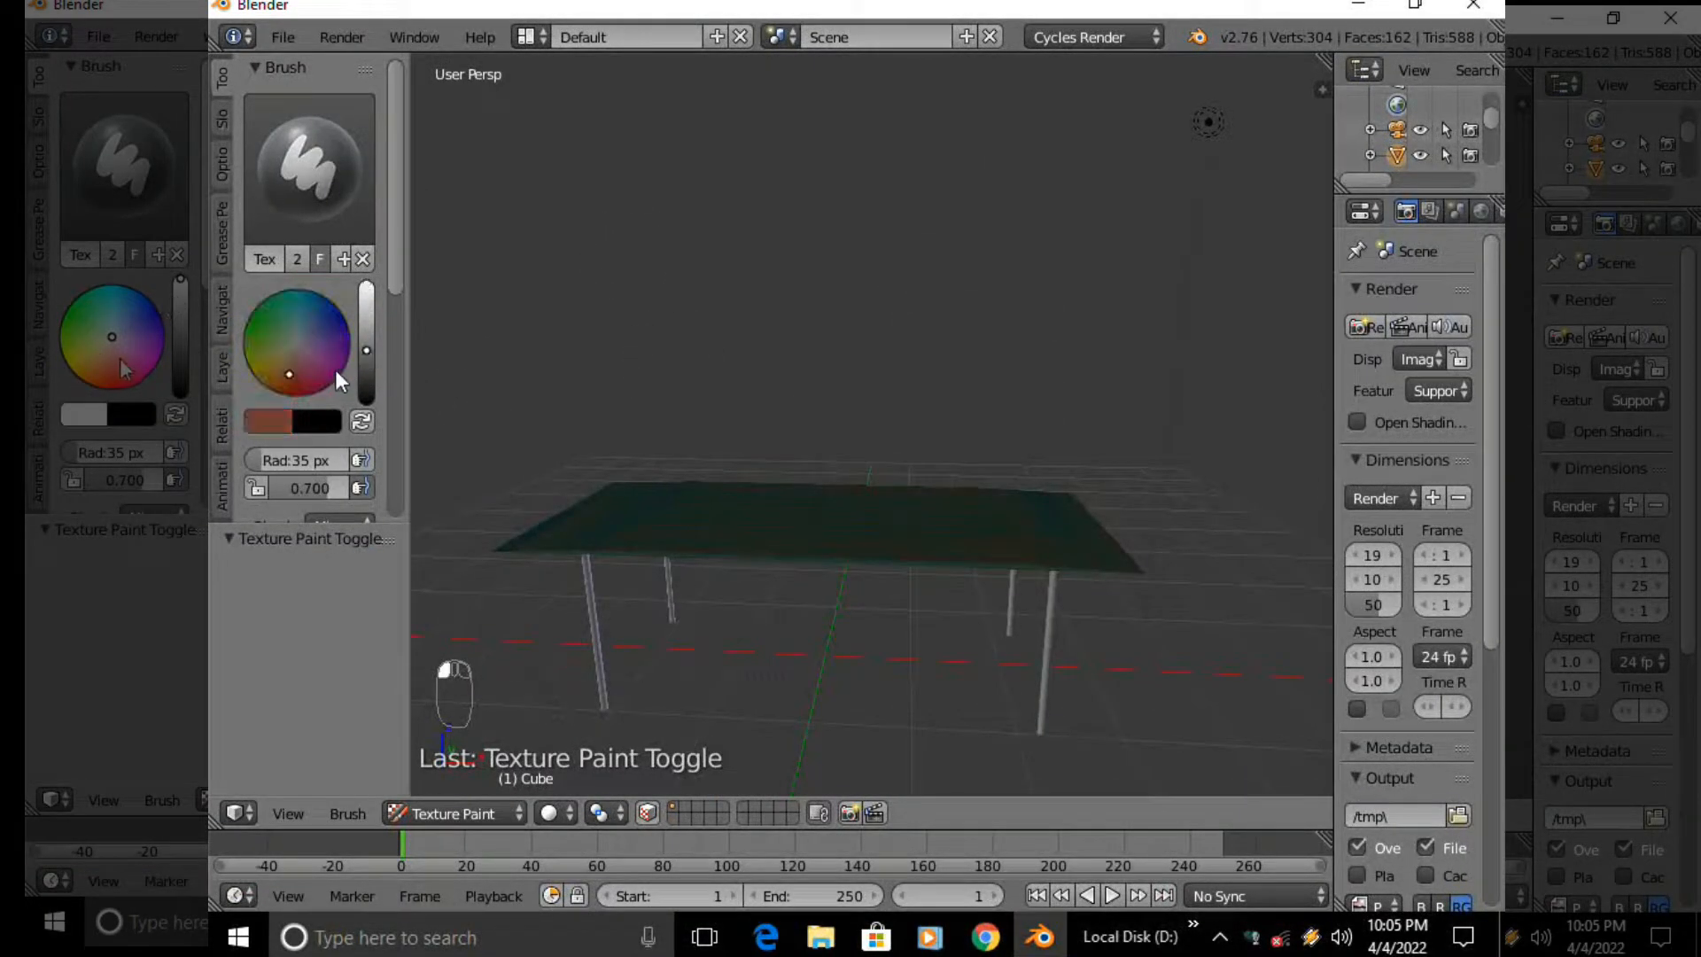
mouse_move(291, 366)
mouse_down()
mouse_move(306, 379)
mouse_move(297, 367)
mouse_up()
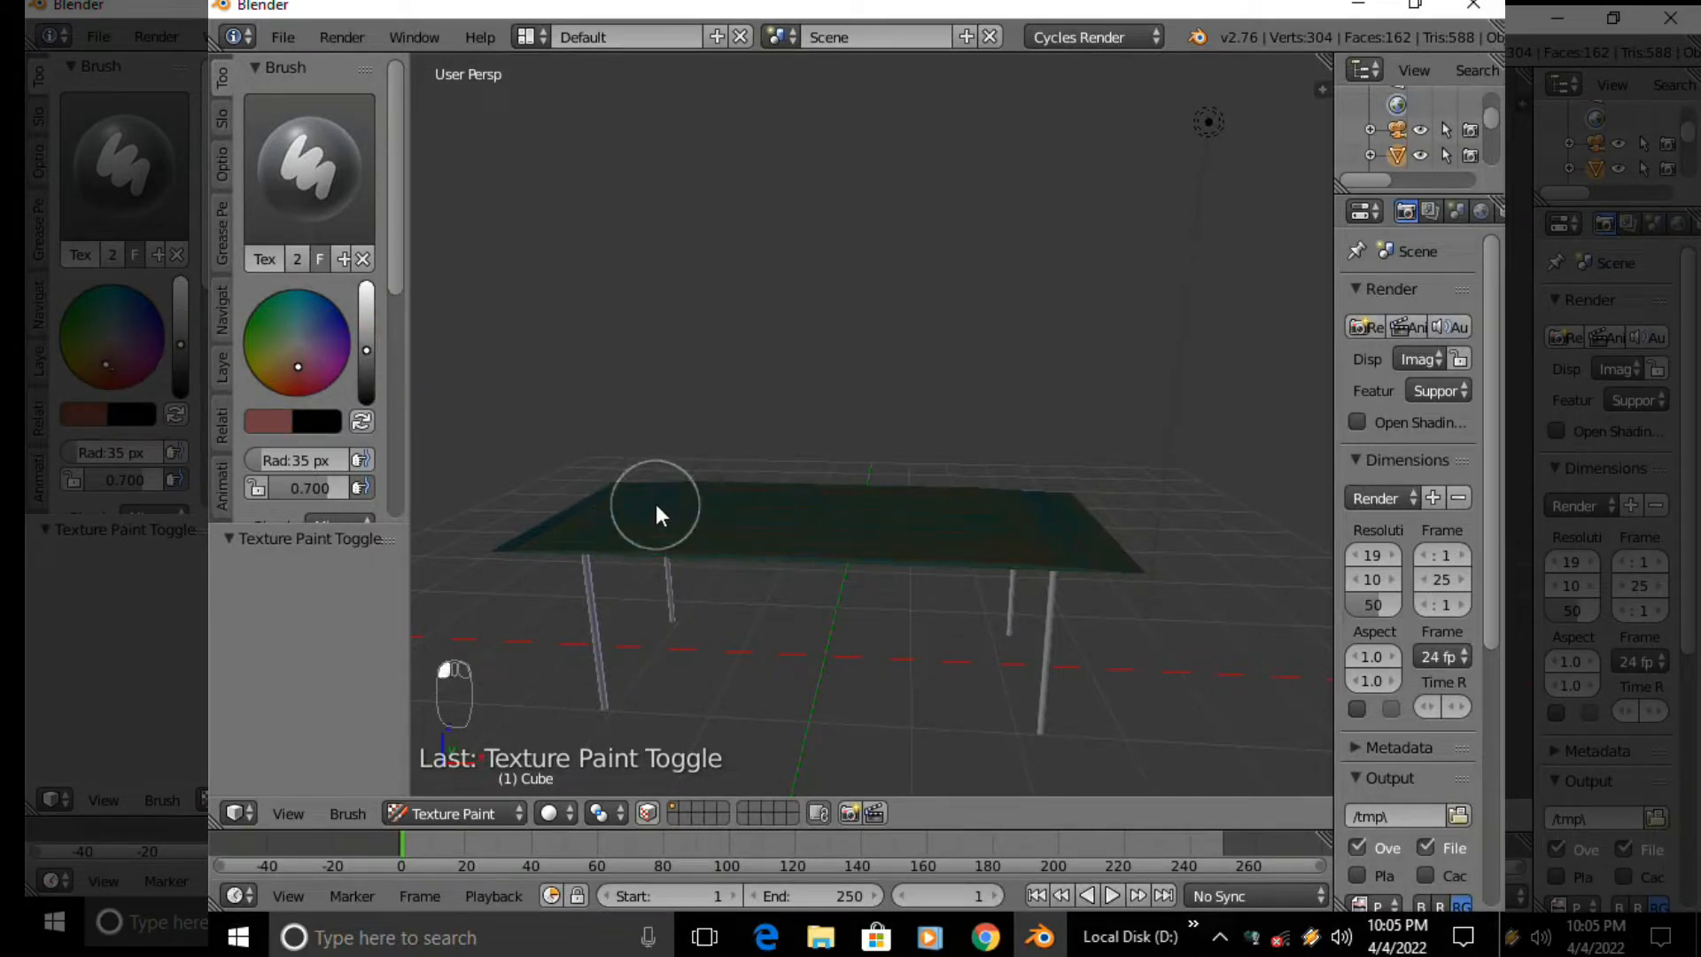
middle_drag(837, 580, 824, 497)
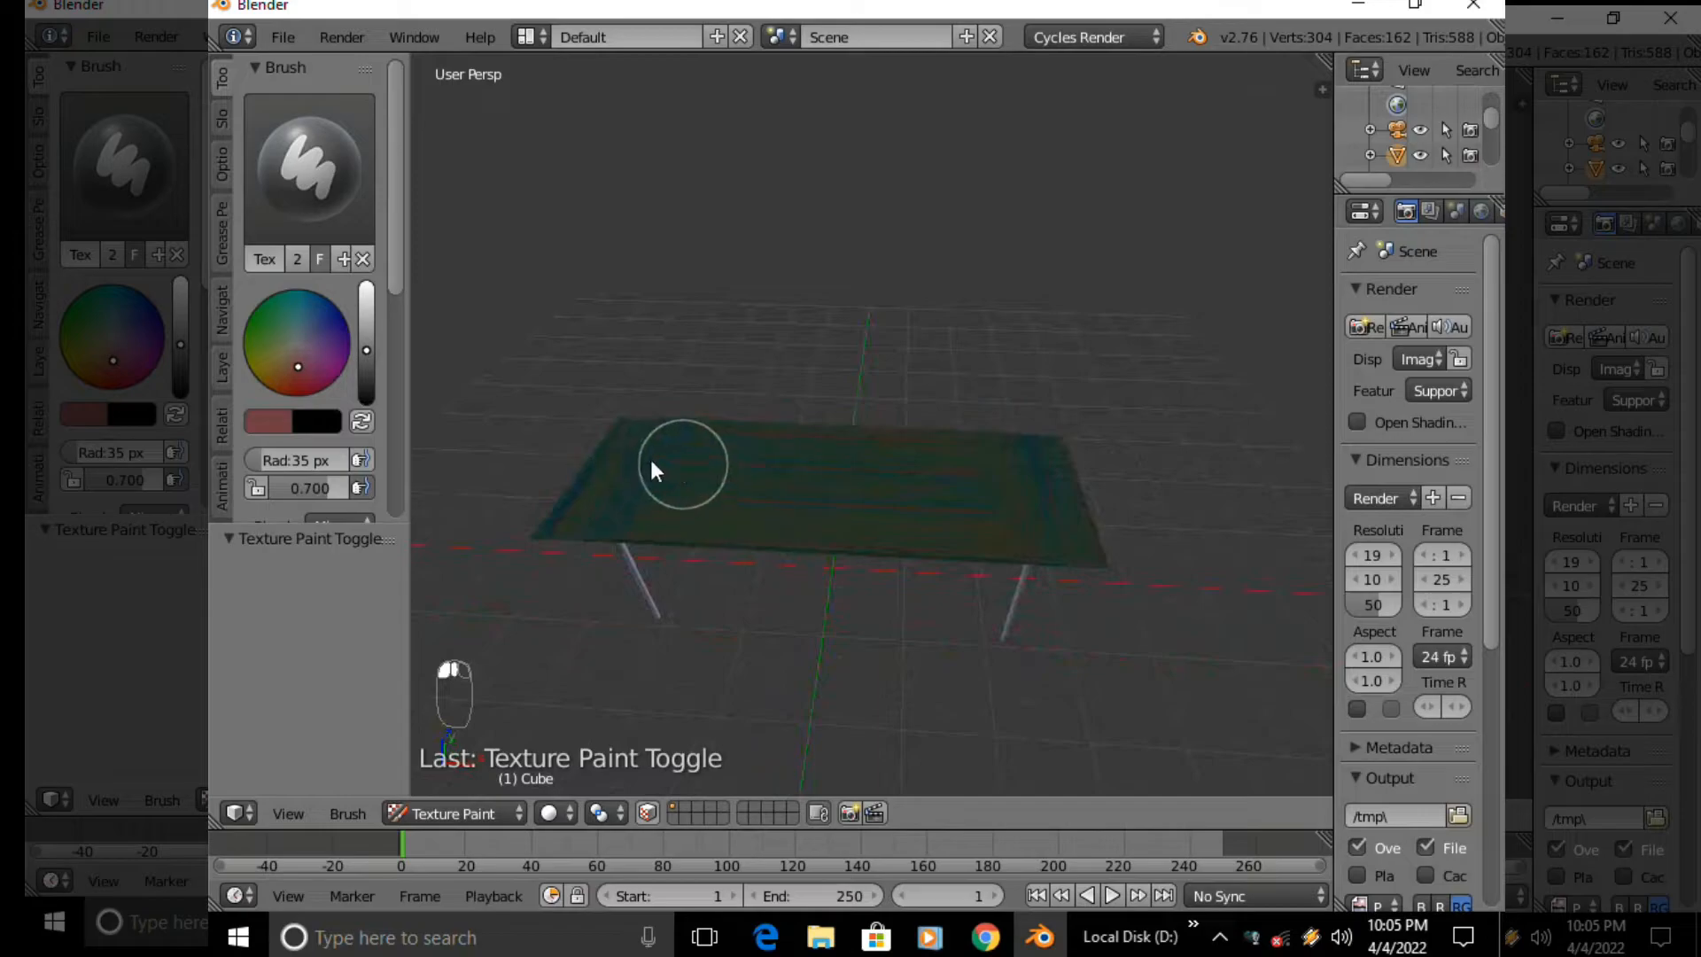
drag(635, 437, 656, 501)
Check the painted tabletop in rendered shading and leave the rendered view
key(z)
click(1019, 358)
scroll(813, 615, up, 4)
scroll(815, 613, down, 4)
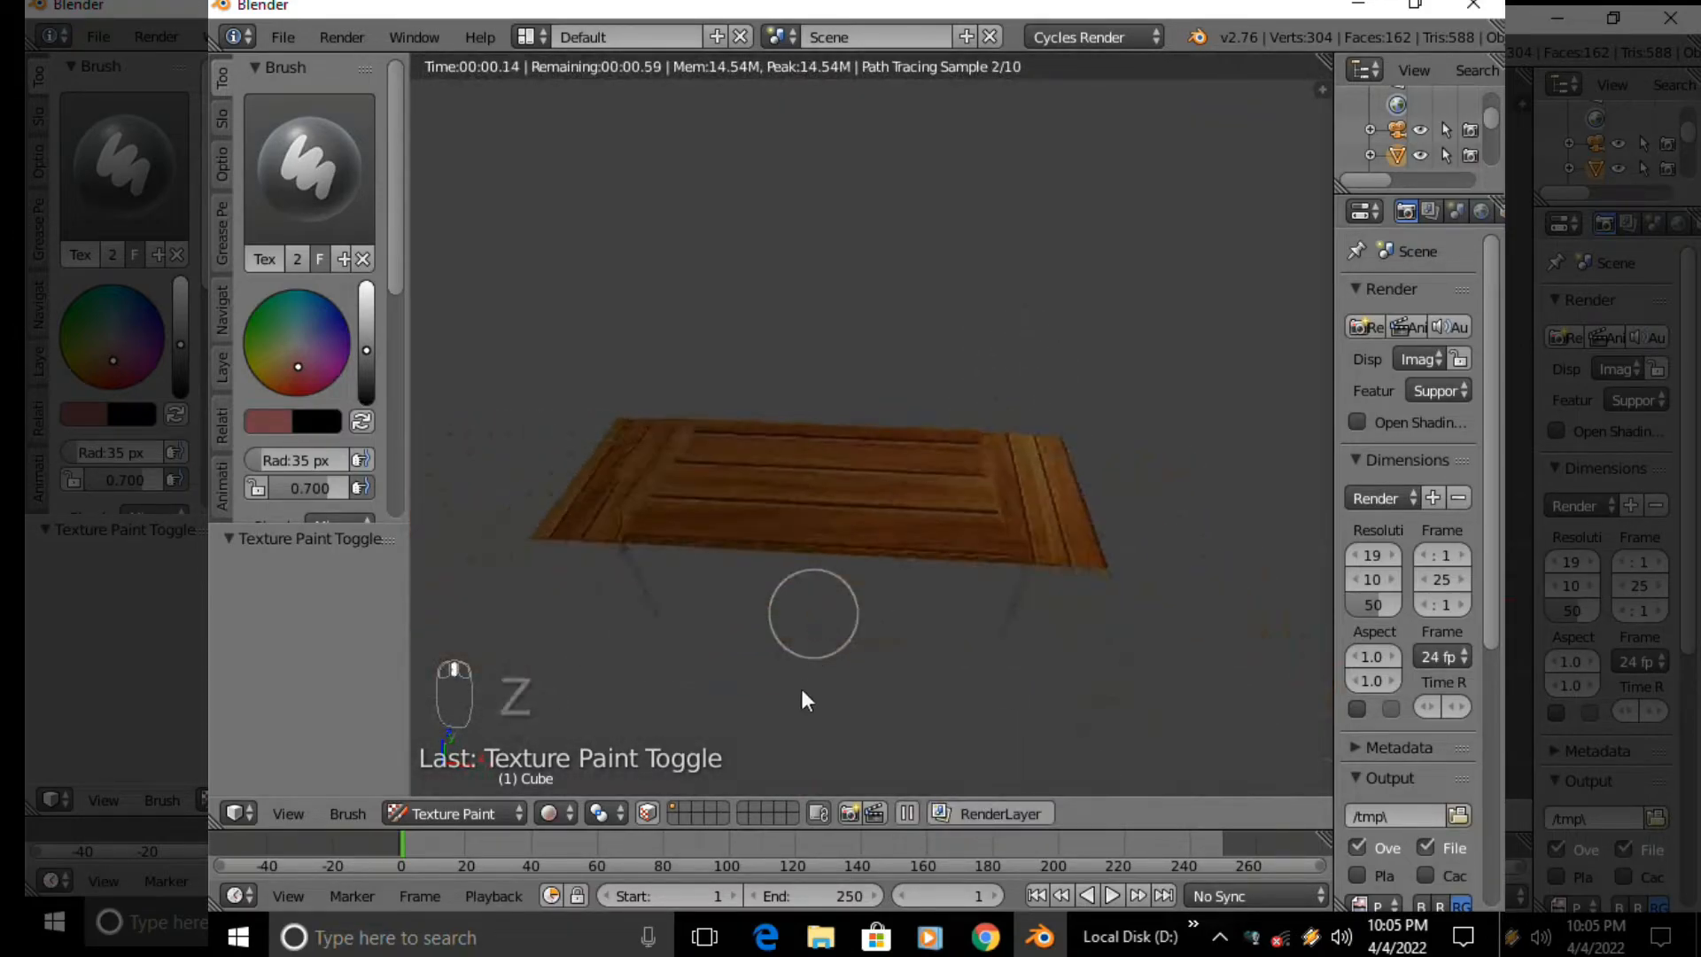
key(shift+a)
key(z)
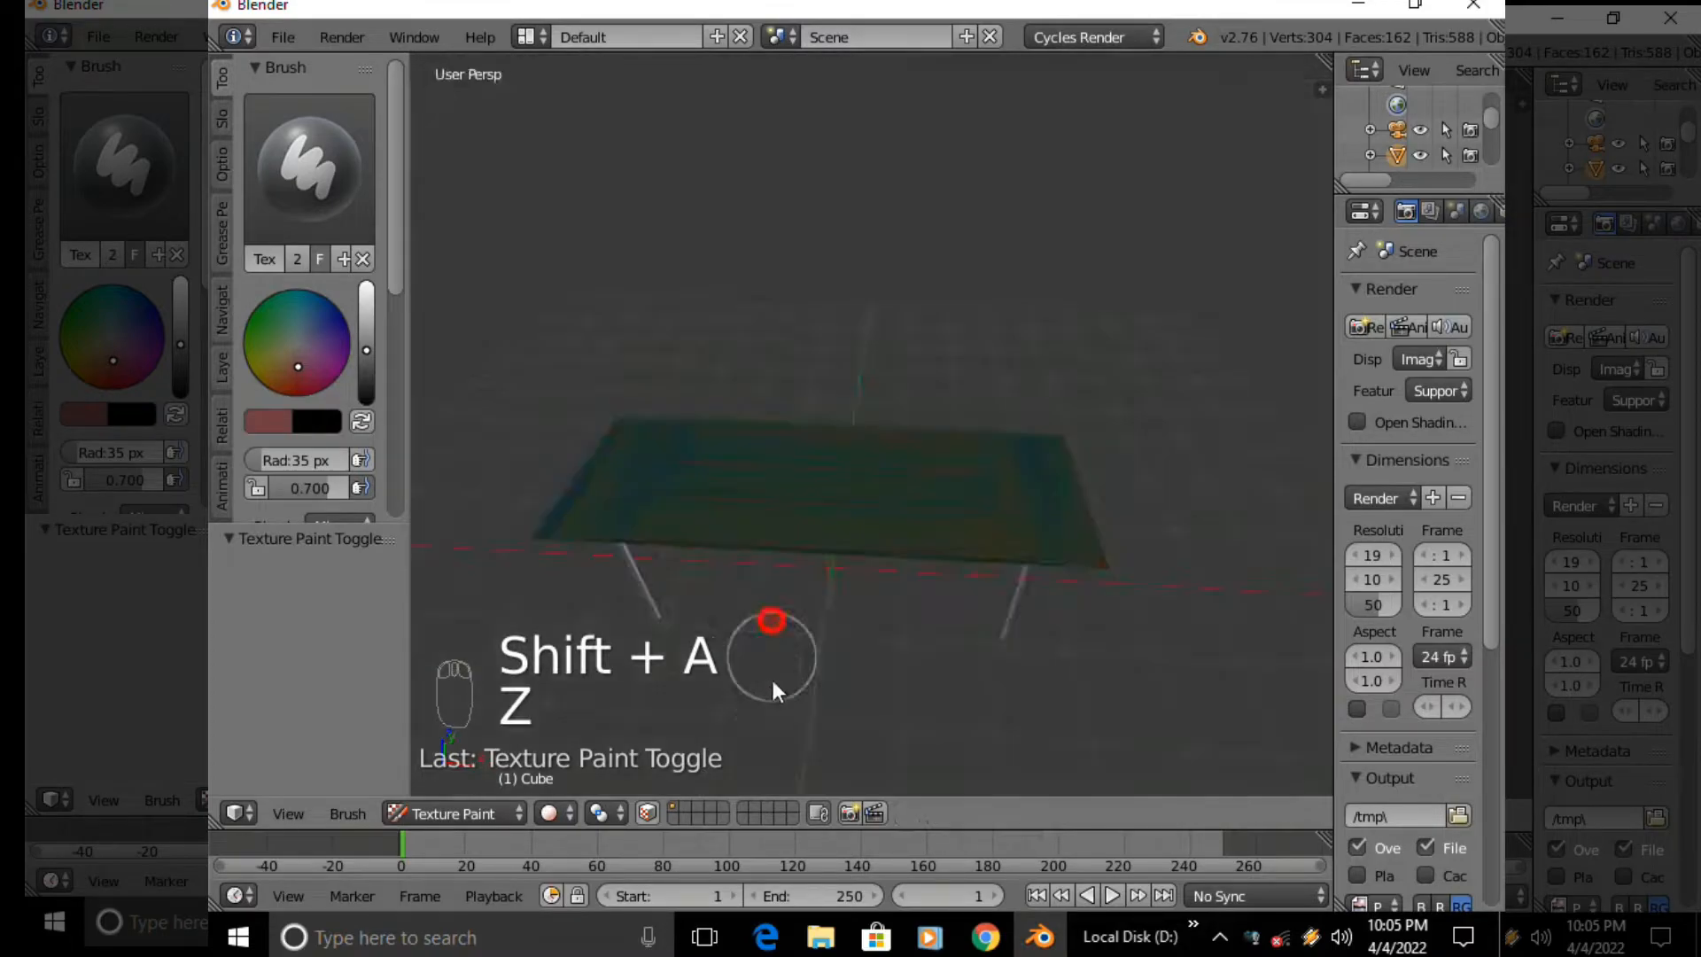
Return the tabletop to Object Mode and add a Hemi lamp at the 3D cursor
key(Tab)
click(570, 494)
key(shift+a)
mouse_move(760, 447)
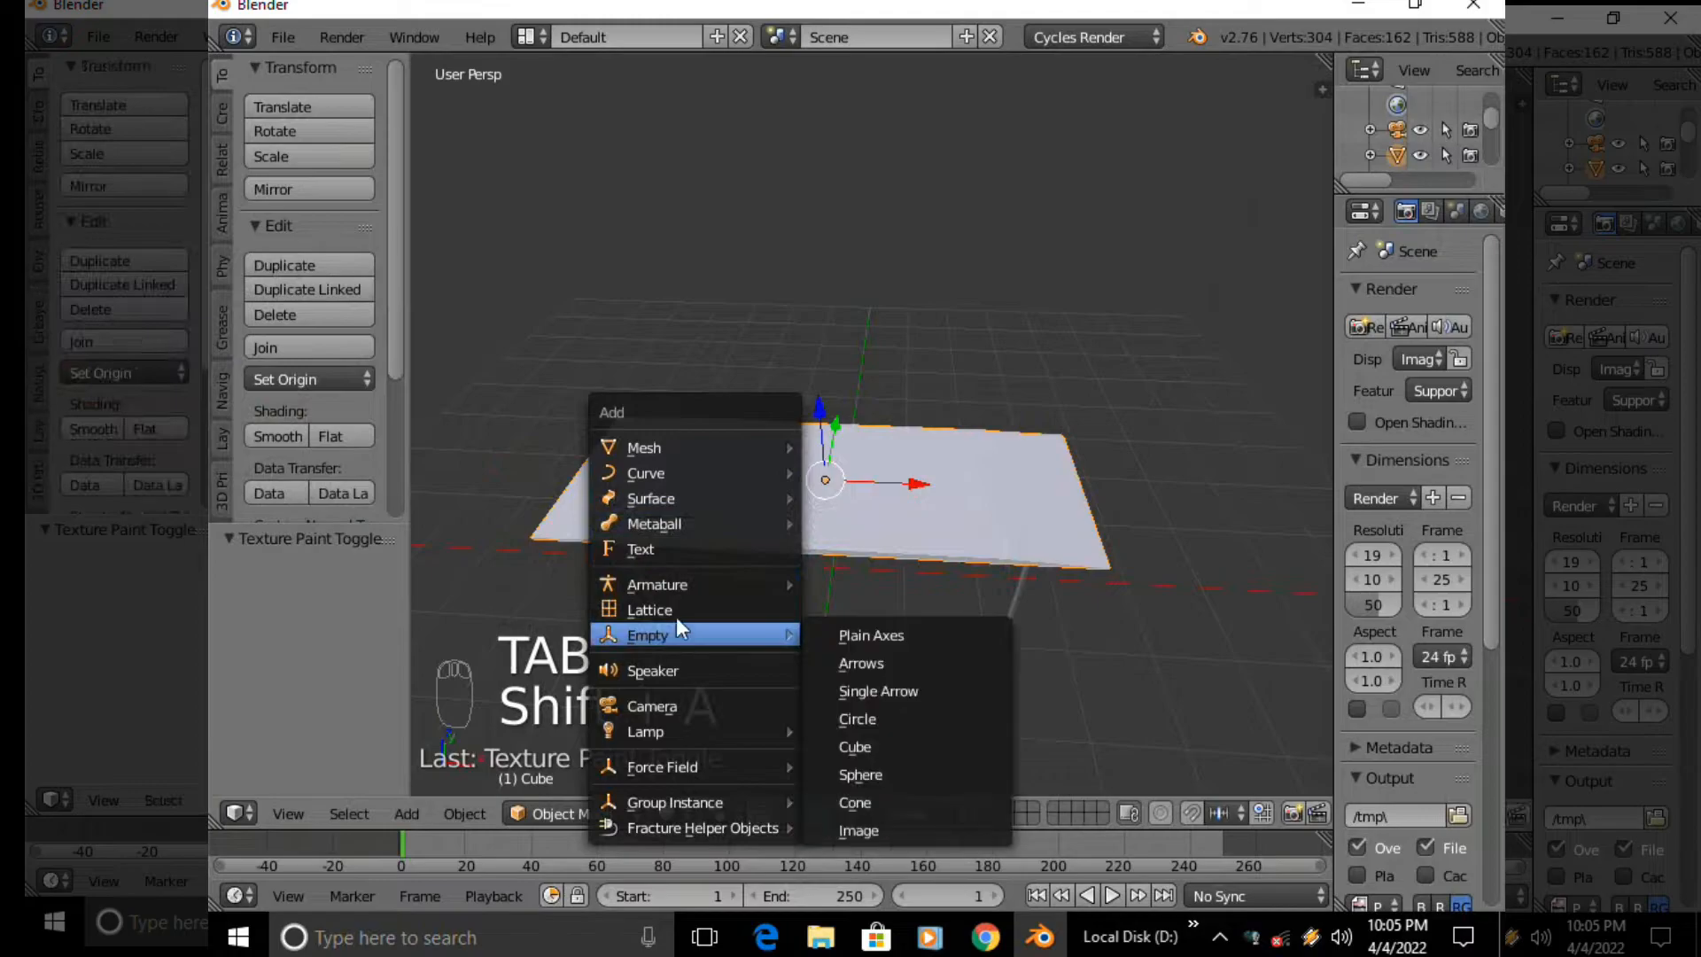
mouse_move(668, 734)
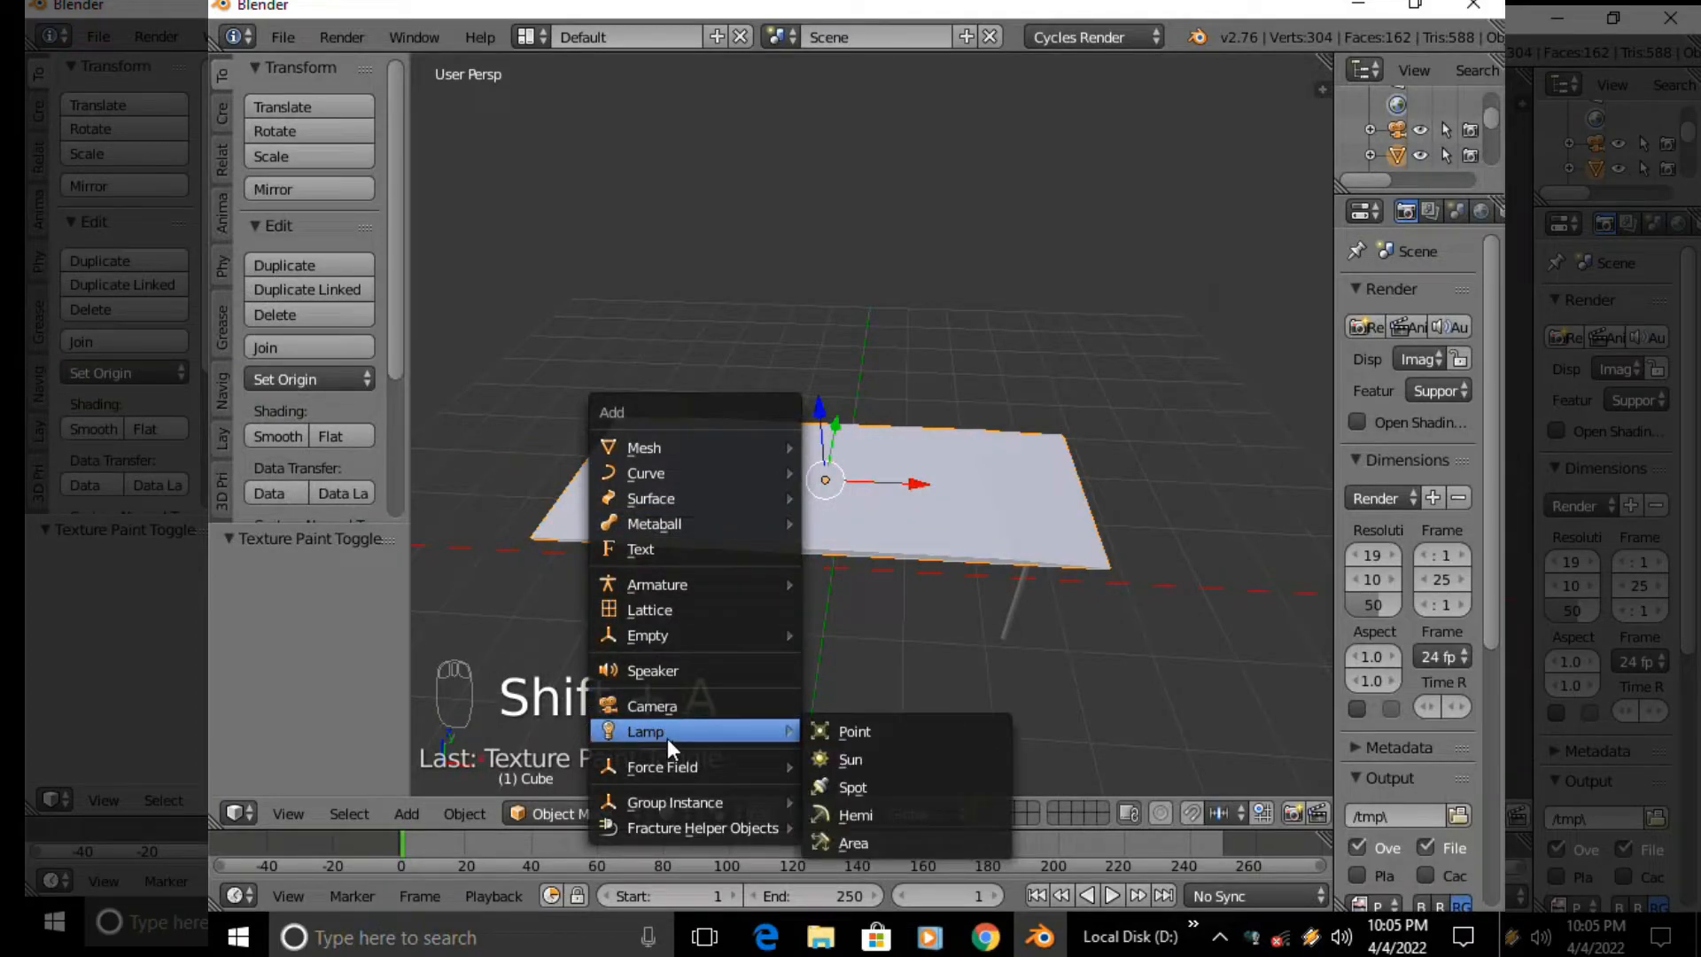
click(858, 815)
Examine the lighting on the tabletop's upper side and underside in rendered shading, and return to solid shading
key(z)
click(927, 516)
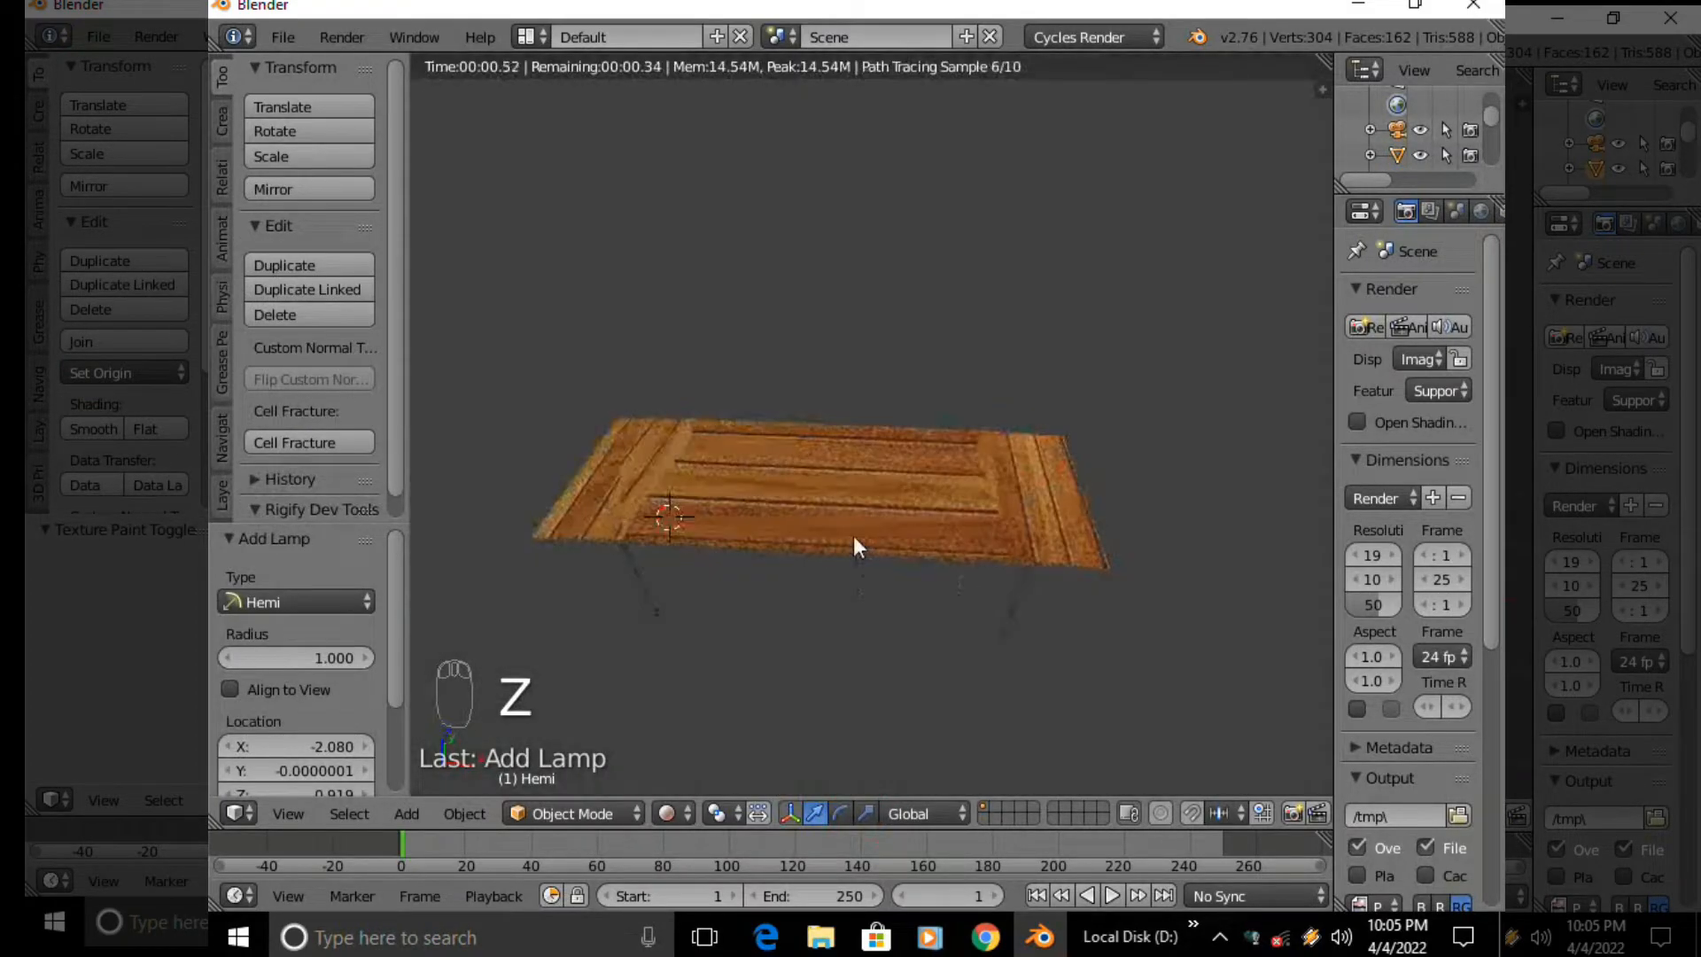
middle_drag(854, 488, 795, 503)
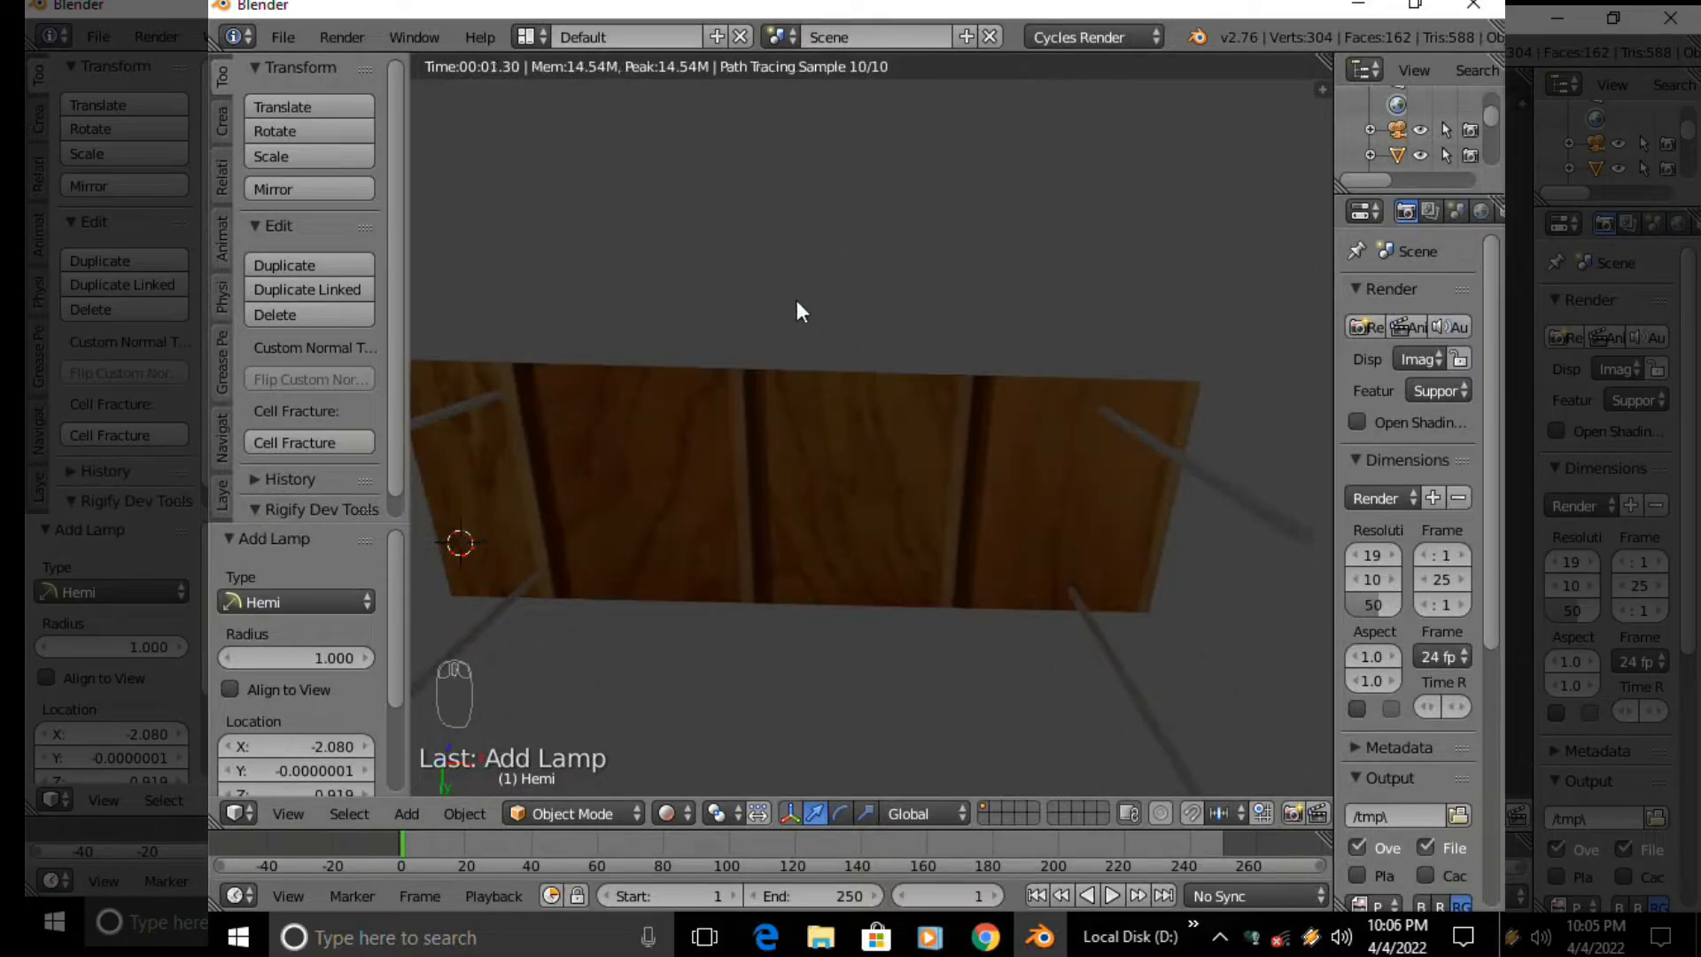
middle_drag(797, 353, 793, 549)
key(z)
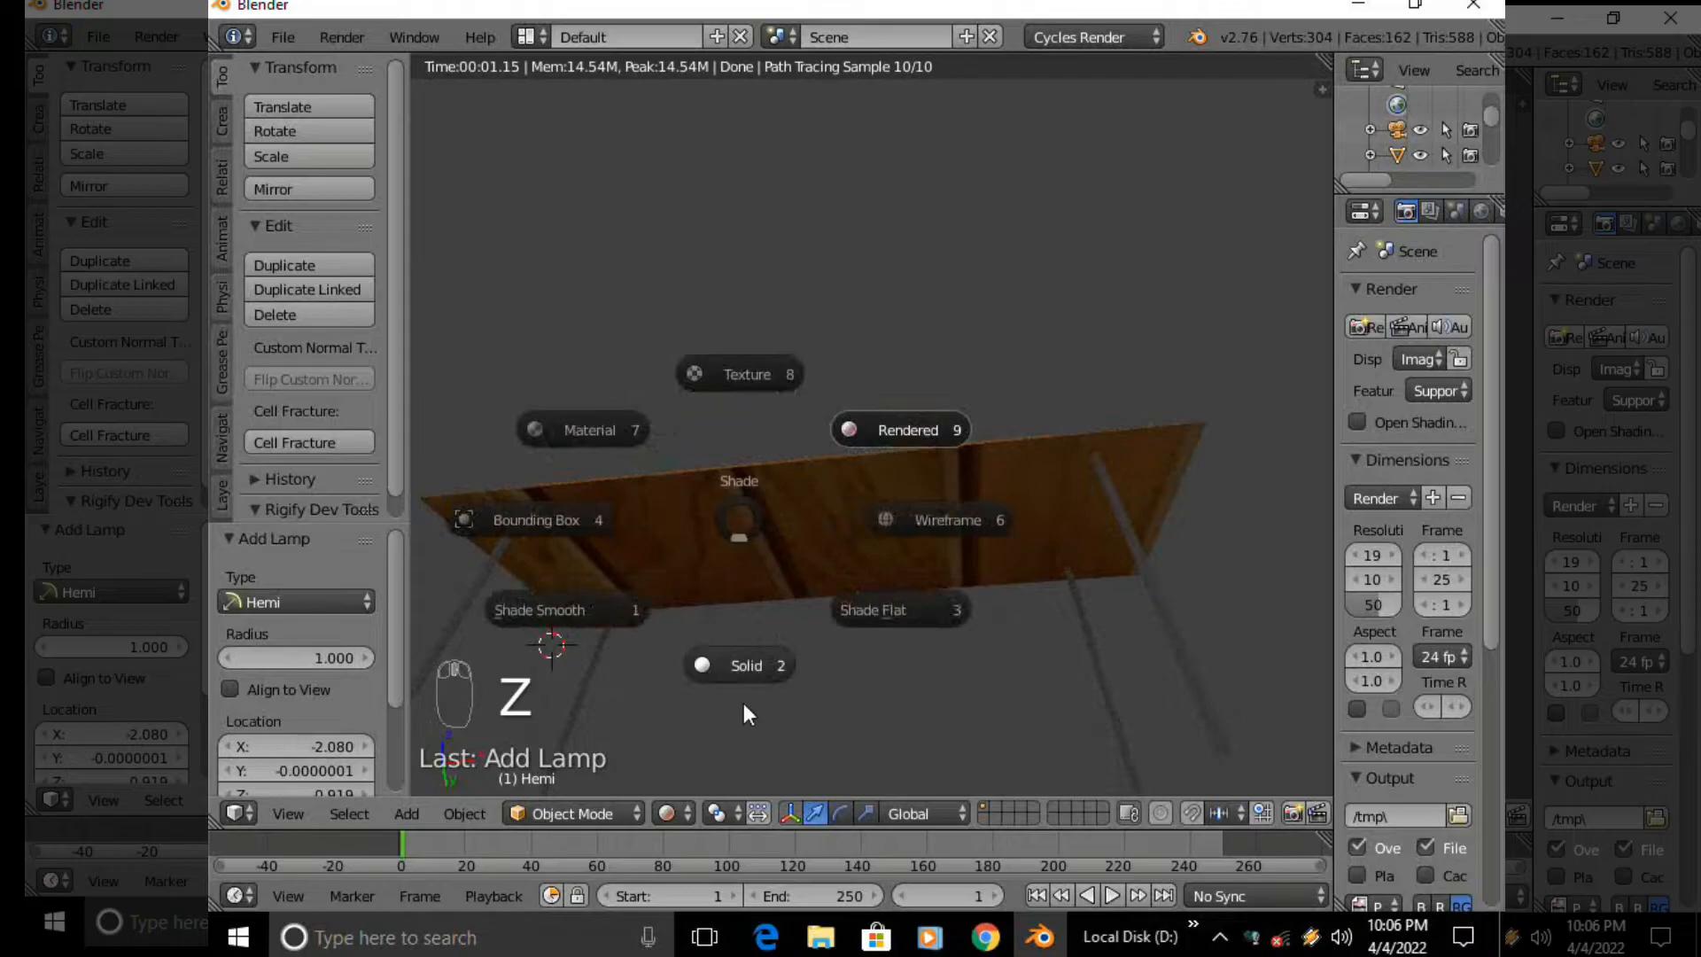
click(743, 693)
Move the Hemi lamp about 2.08 units along X to the middle of the table
key(shift+a)
mouse_move(672, 537)
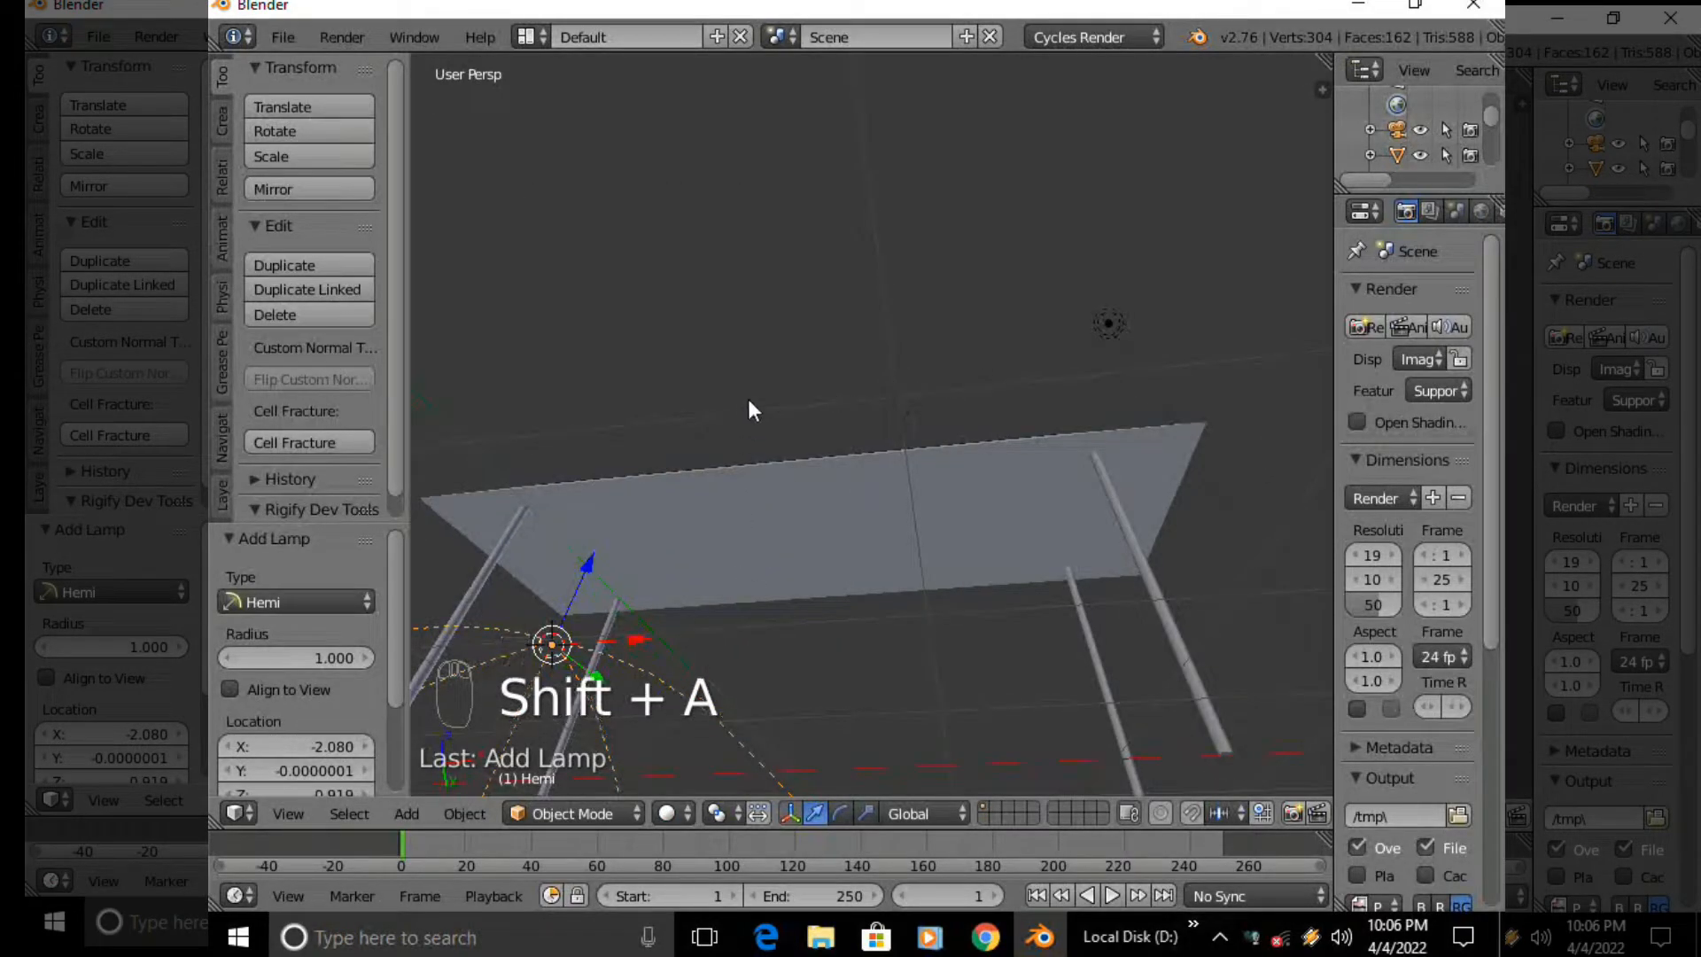
scroll(677, 617, down, 3)
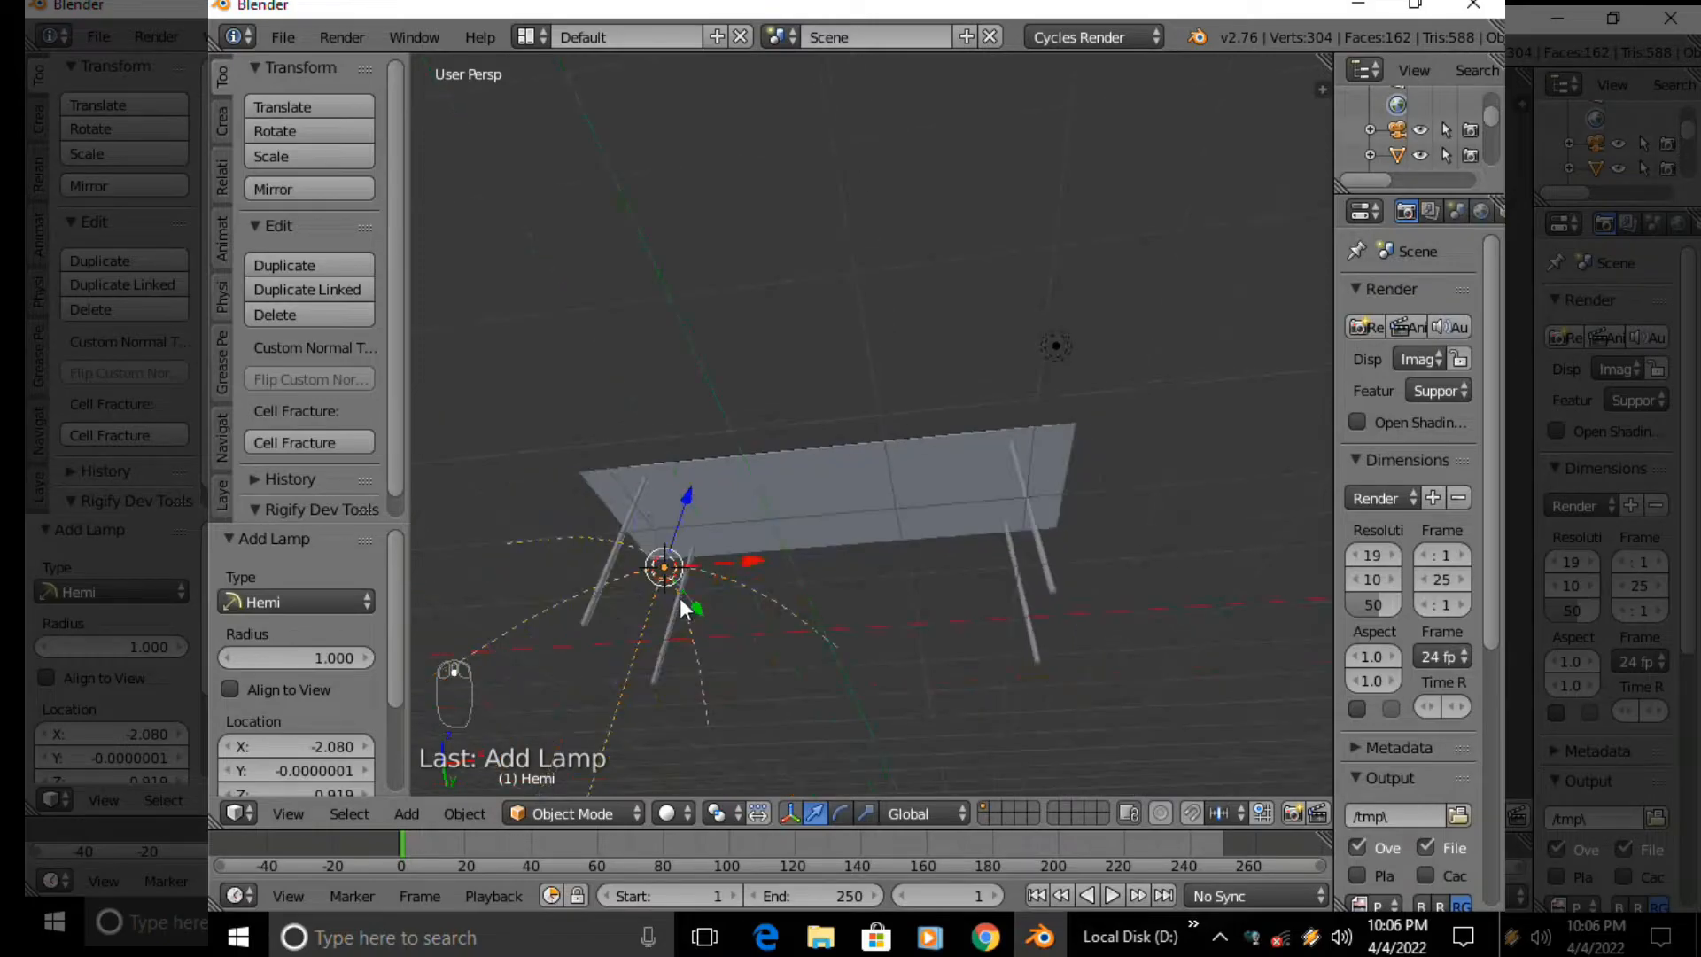
drag(745, 564, 904, 562)
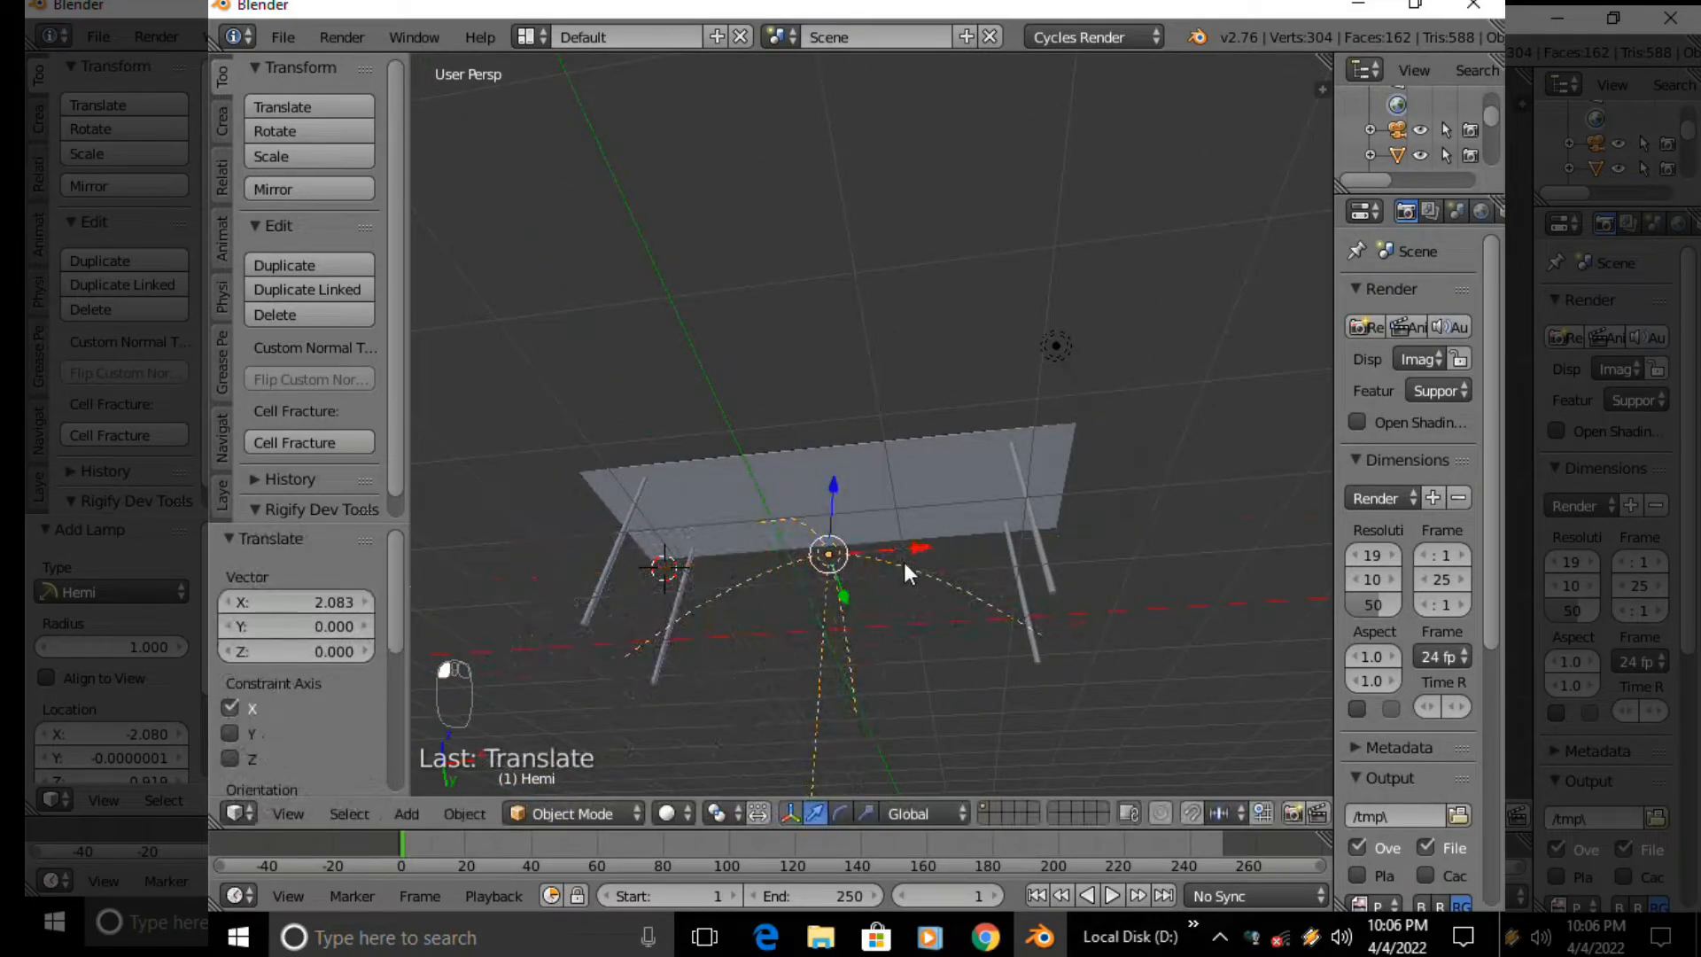
Duplicate the Hemi lamp and place the copy about 3.96 units higher along Z, above the tabletop
key(shift+d)
key(z)
click(842, 355)
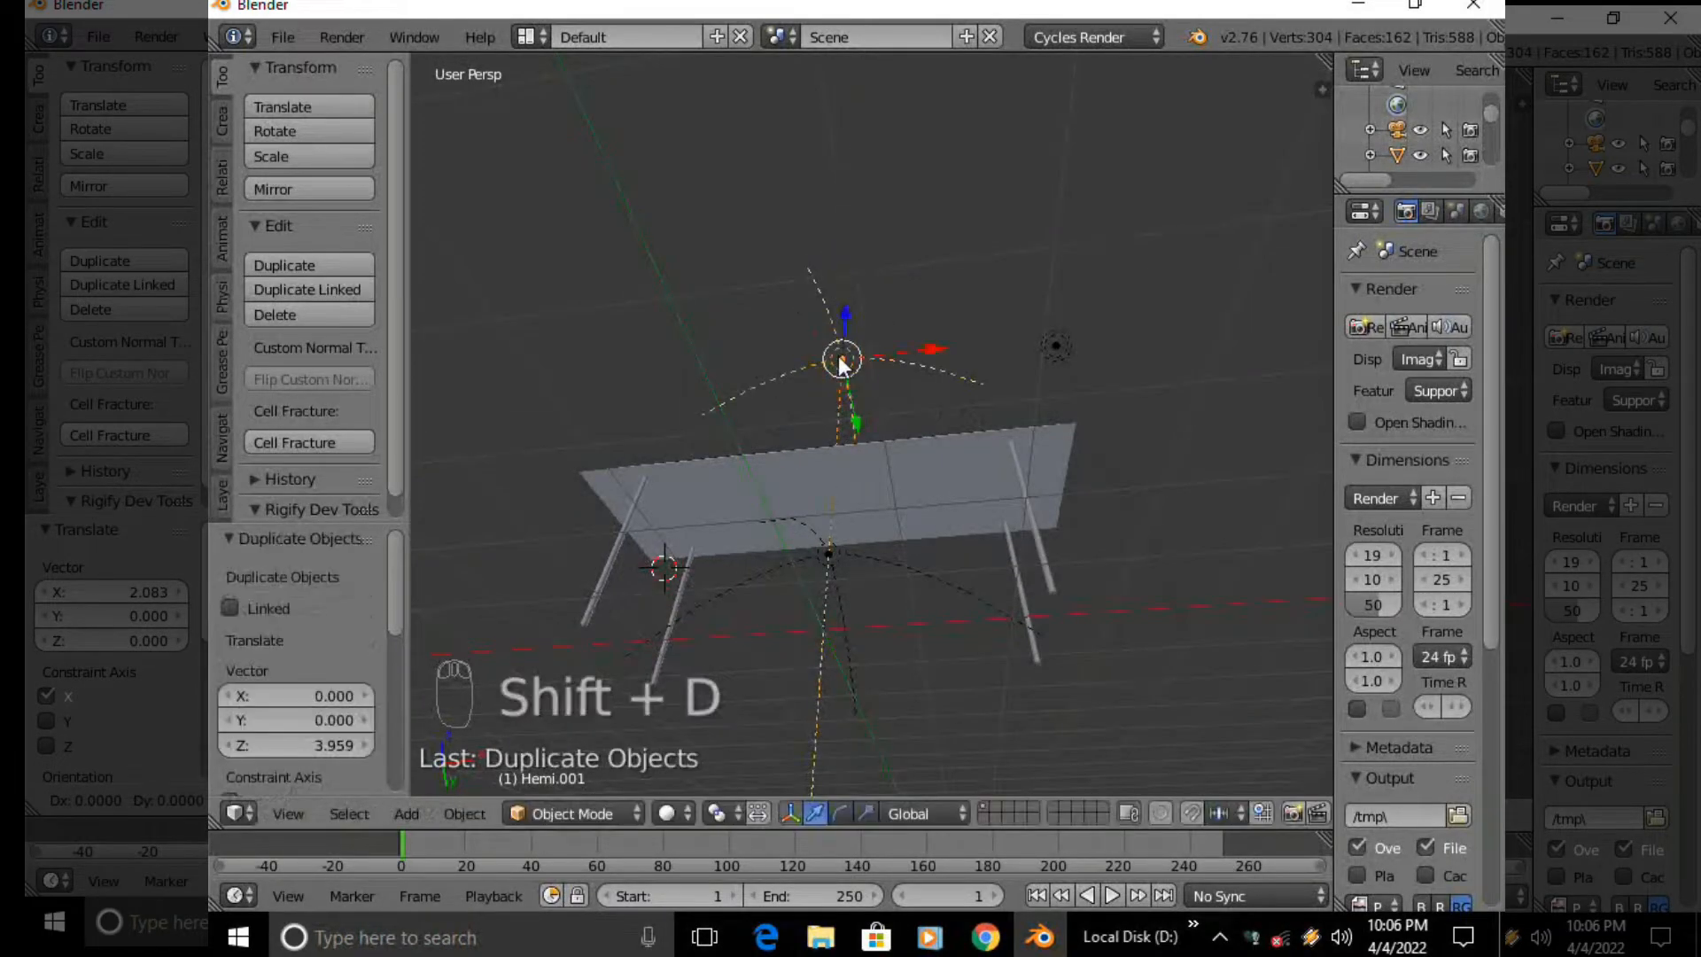
key(z)
key(z)
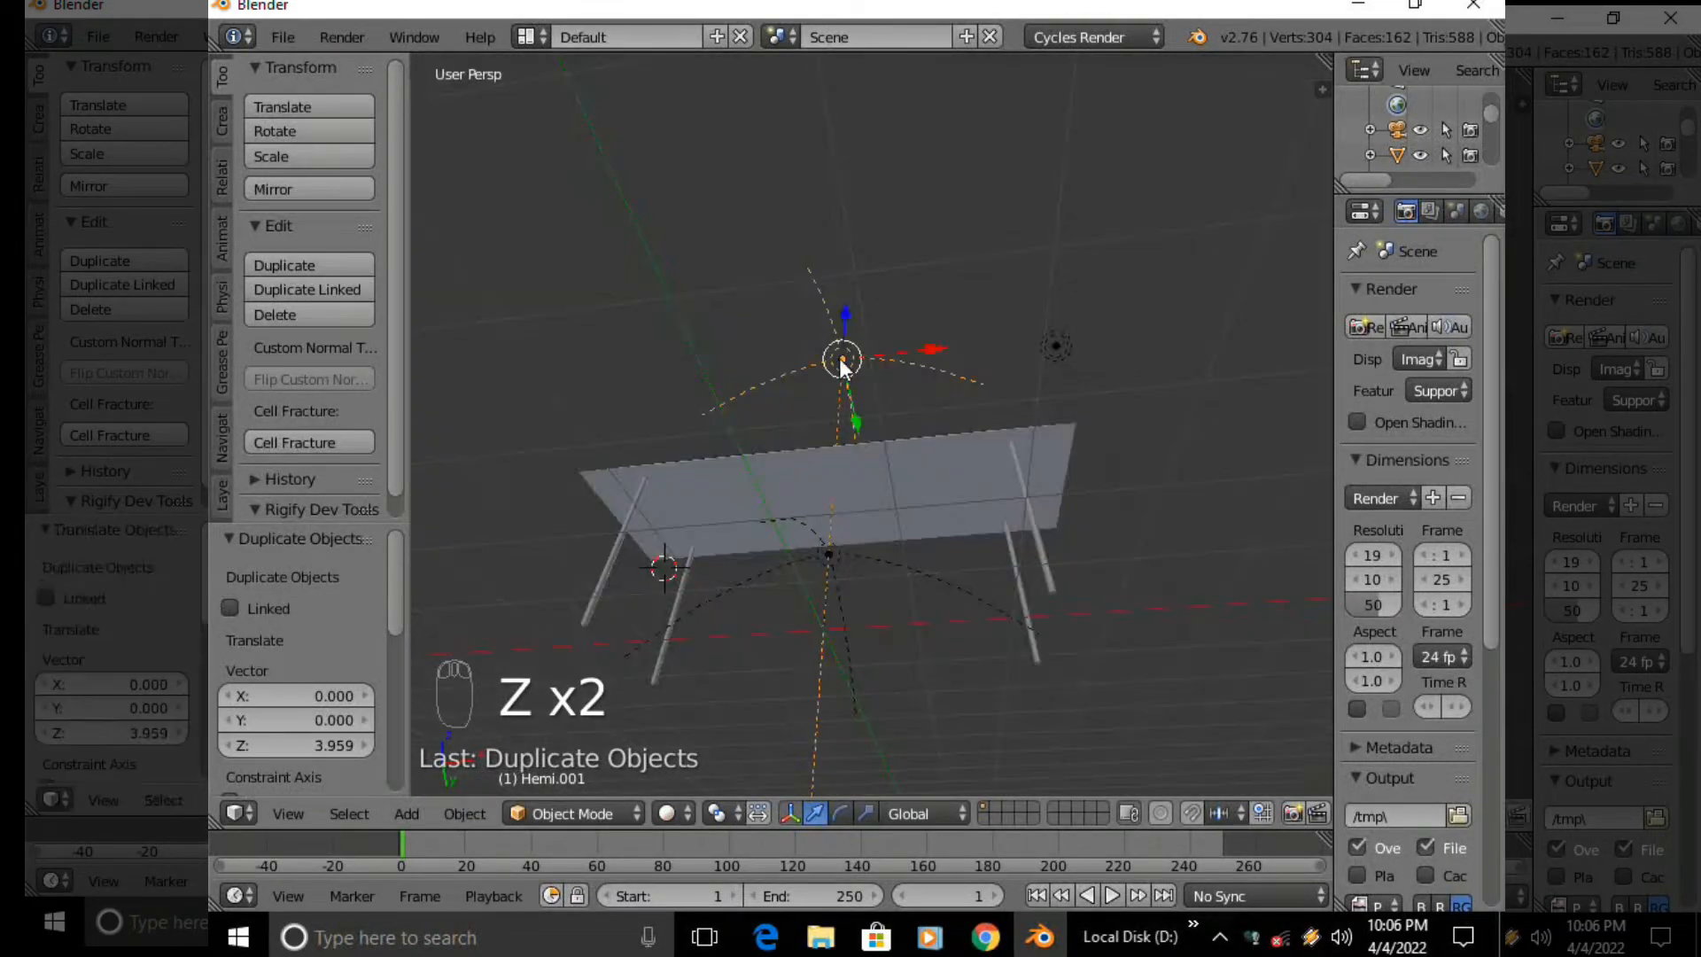
Rotate the upper Hemi lamp 180° about the X axis
text(rx9090)
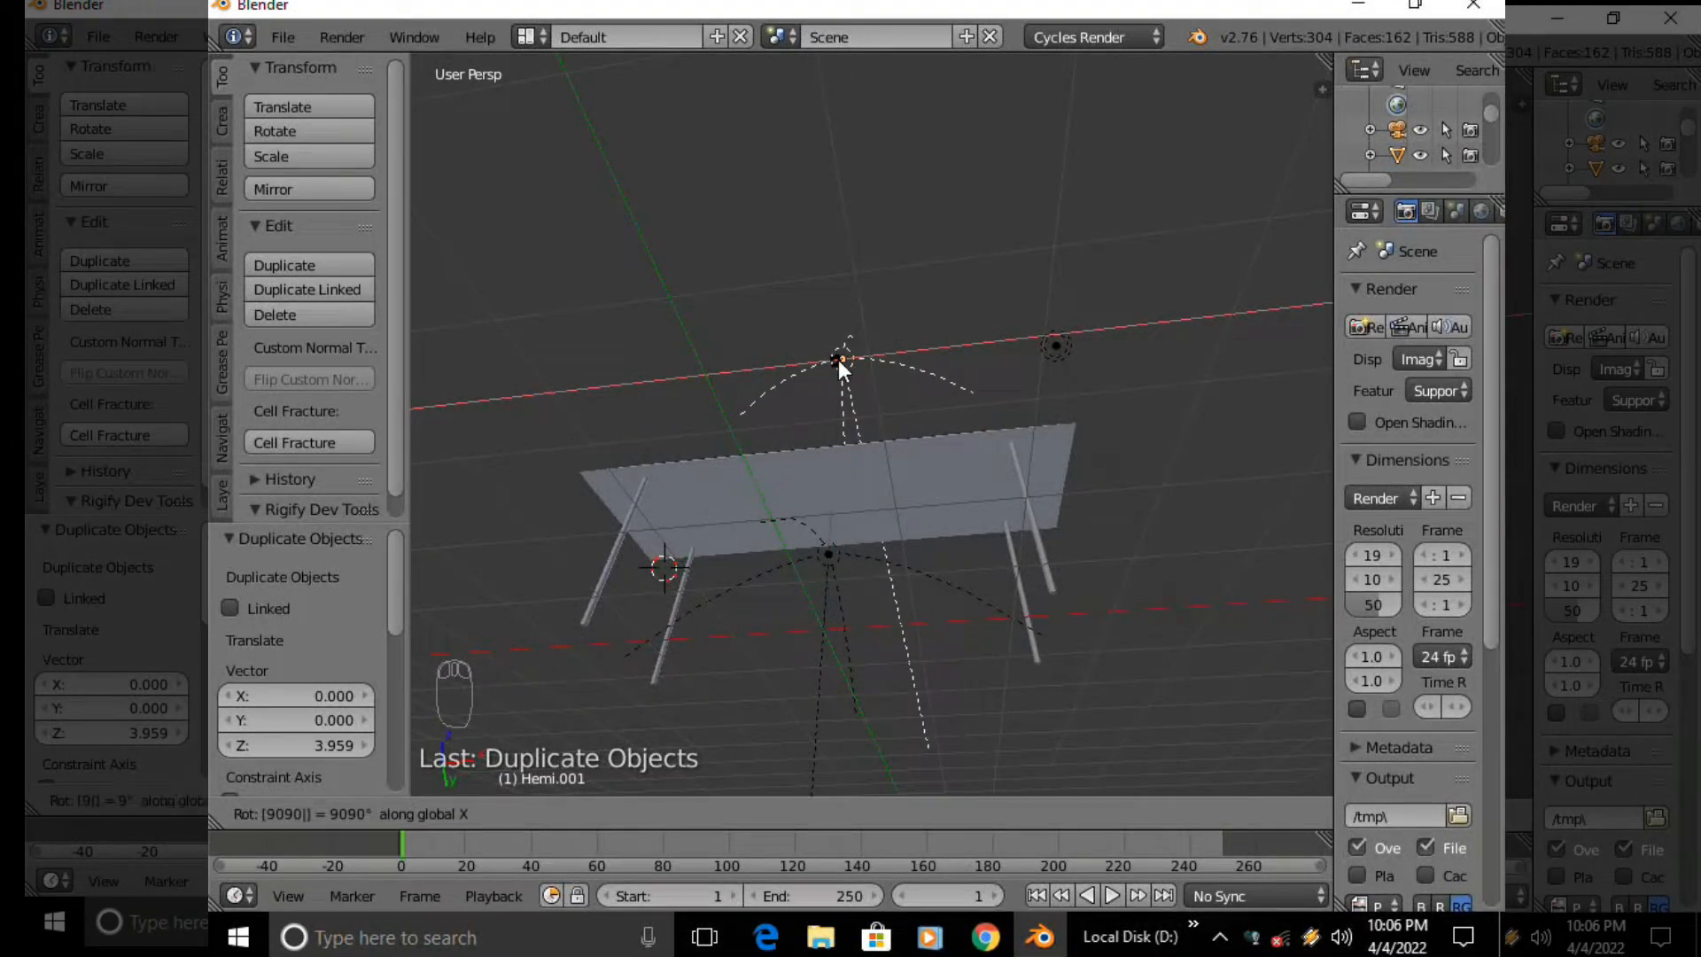
key(Return)
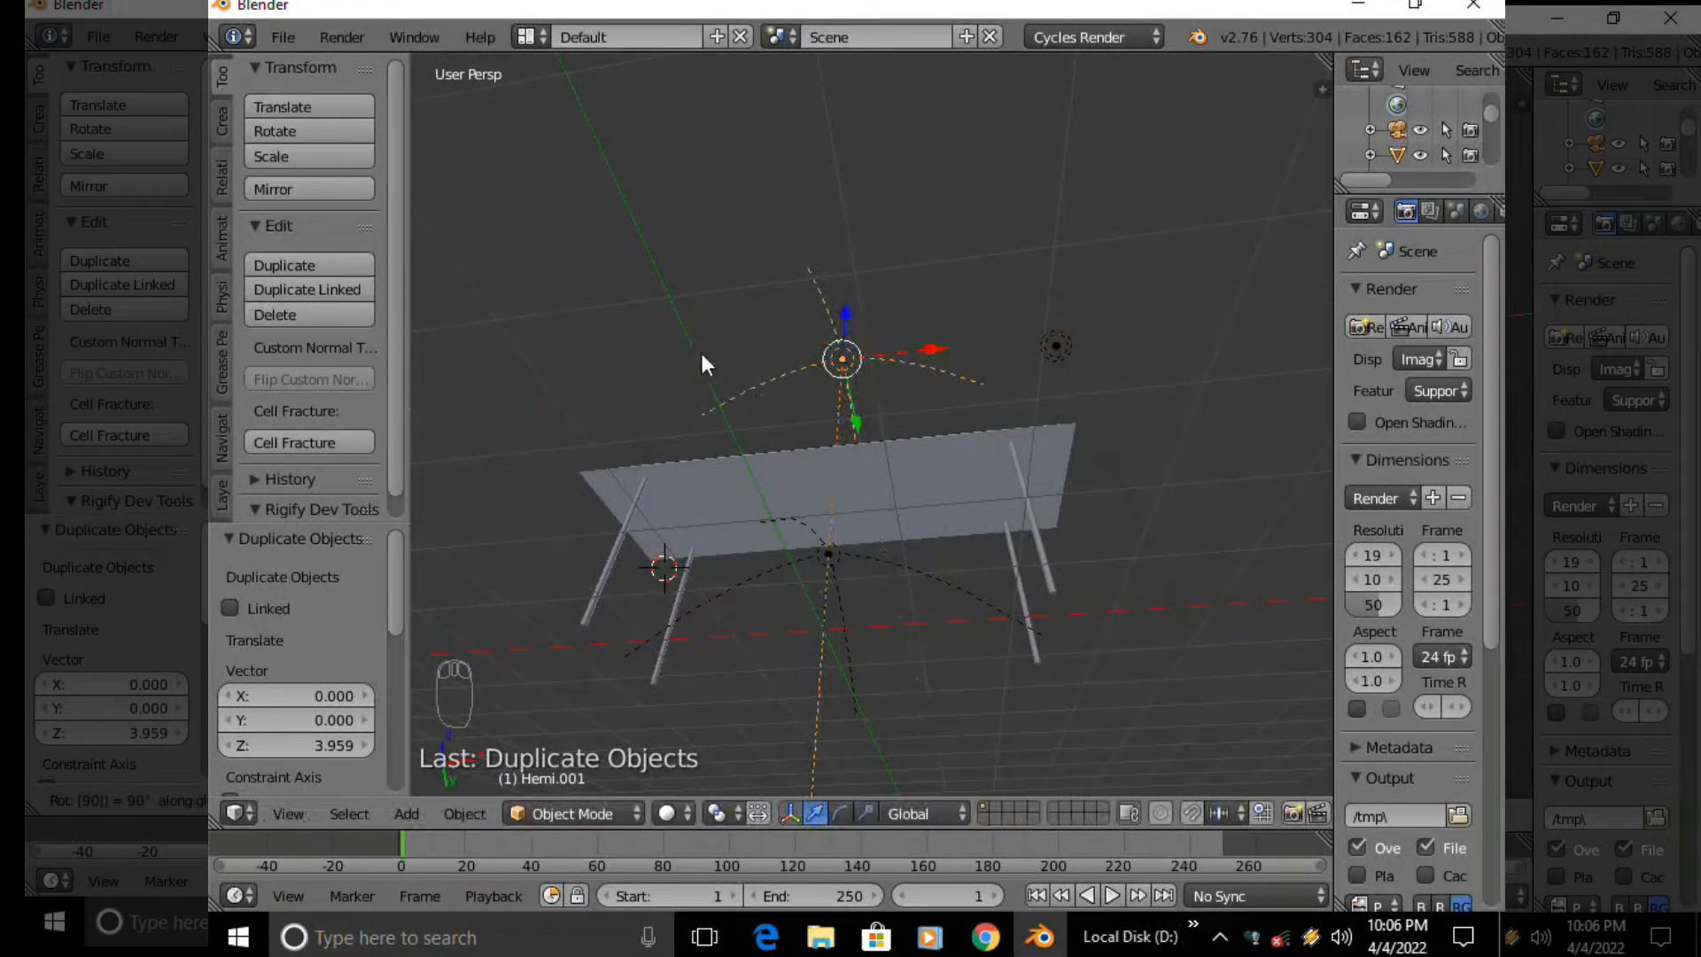
text(rx180)
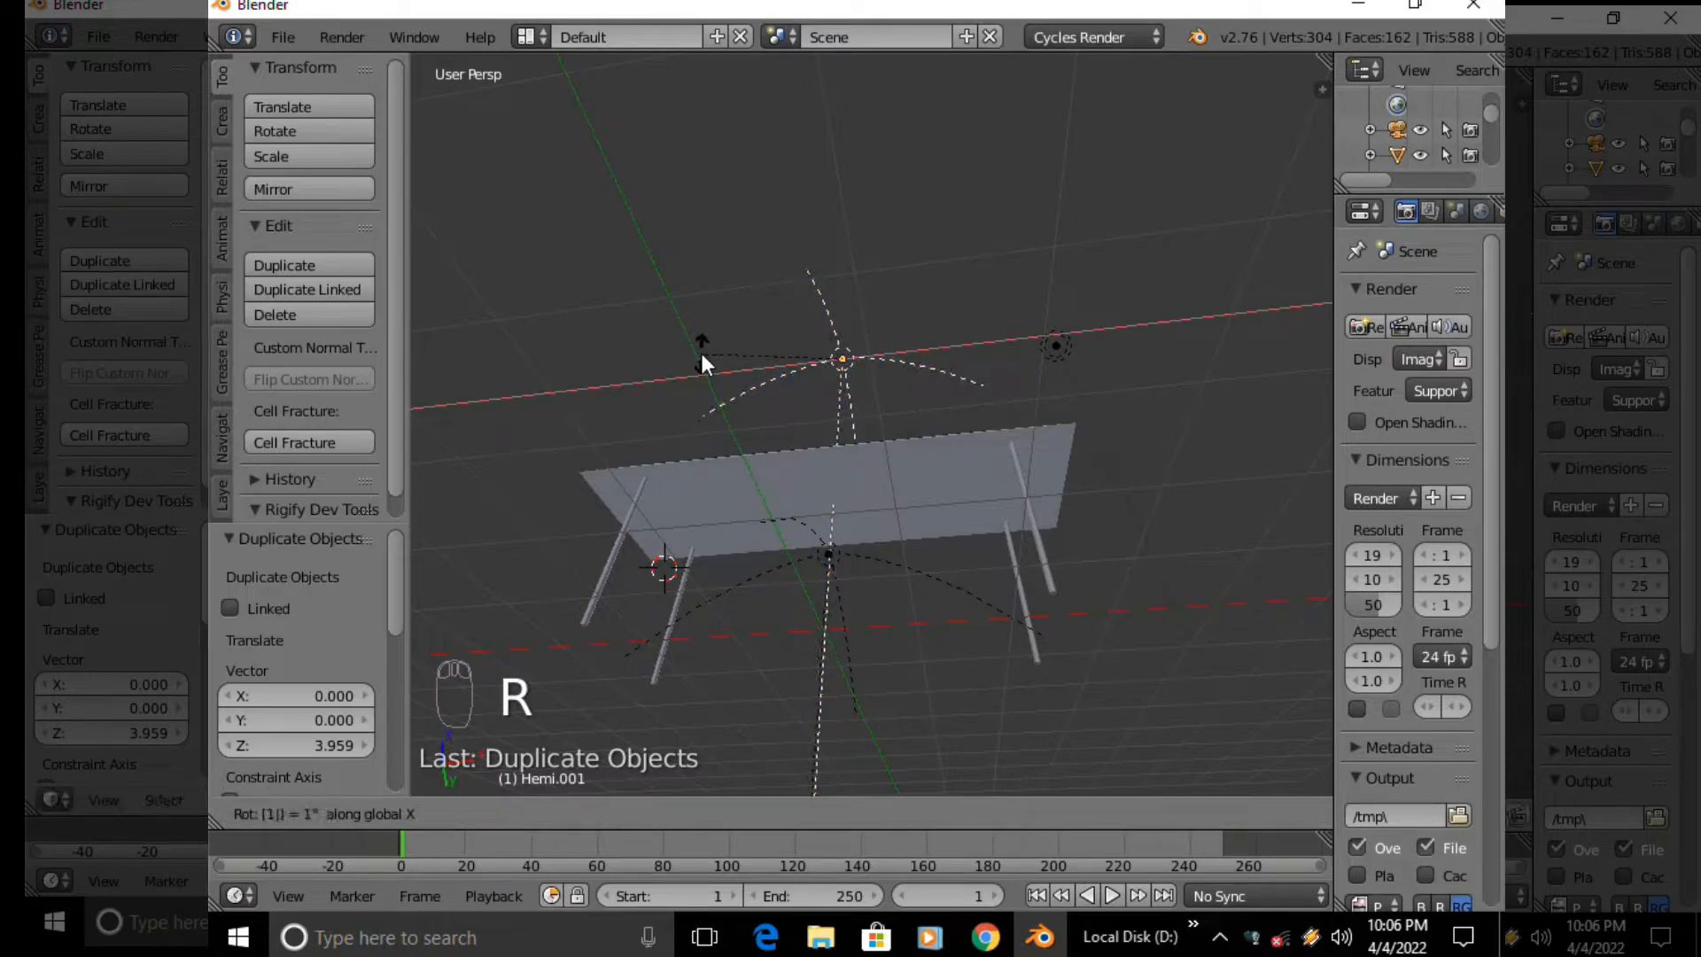
key(Return)
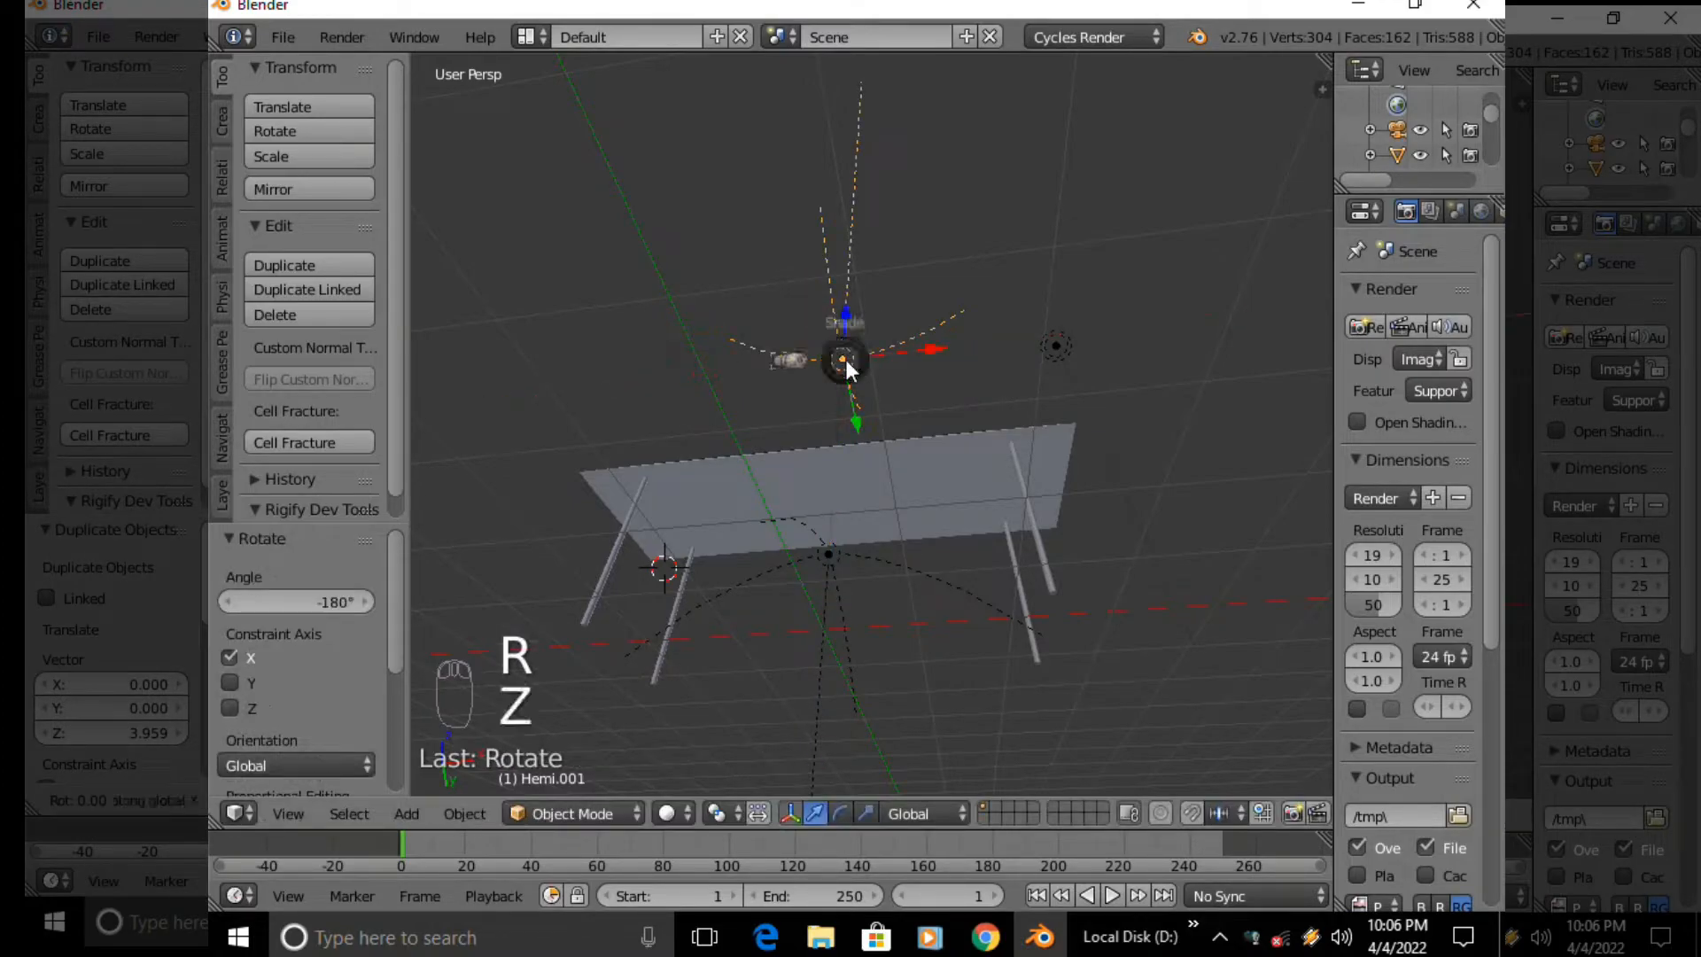
Examine the tabletop's wood texture under both Hemi lamps in rendered shading
key(shift+z)
middle_drag(853, 422, 848, 533)
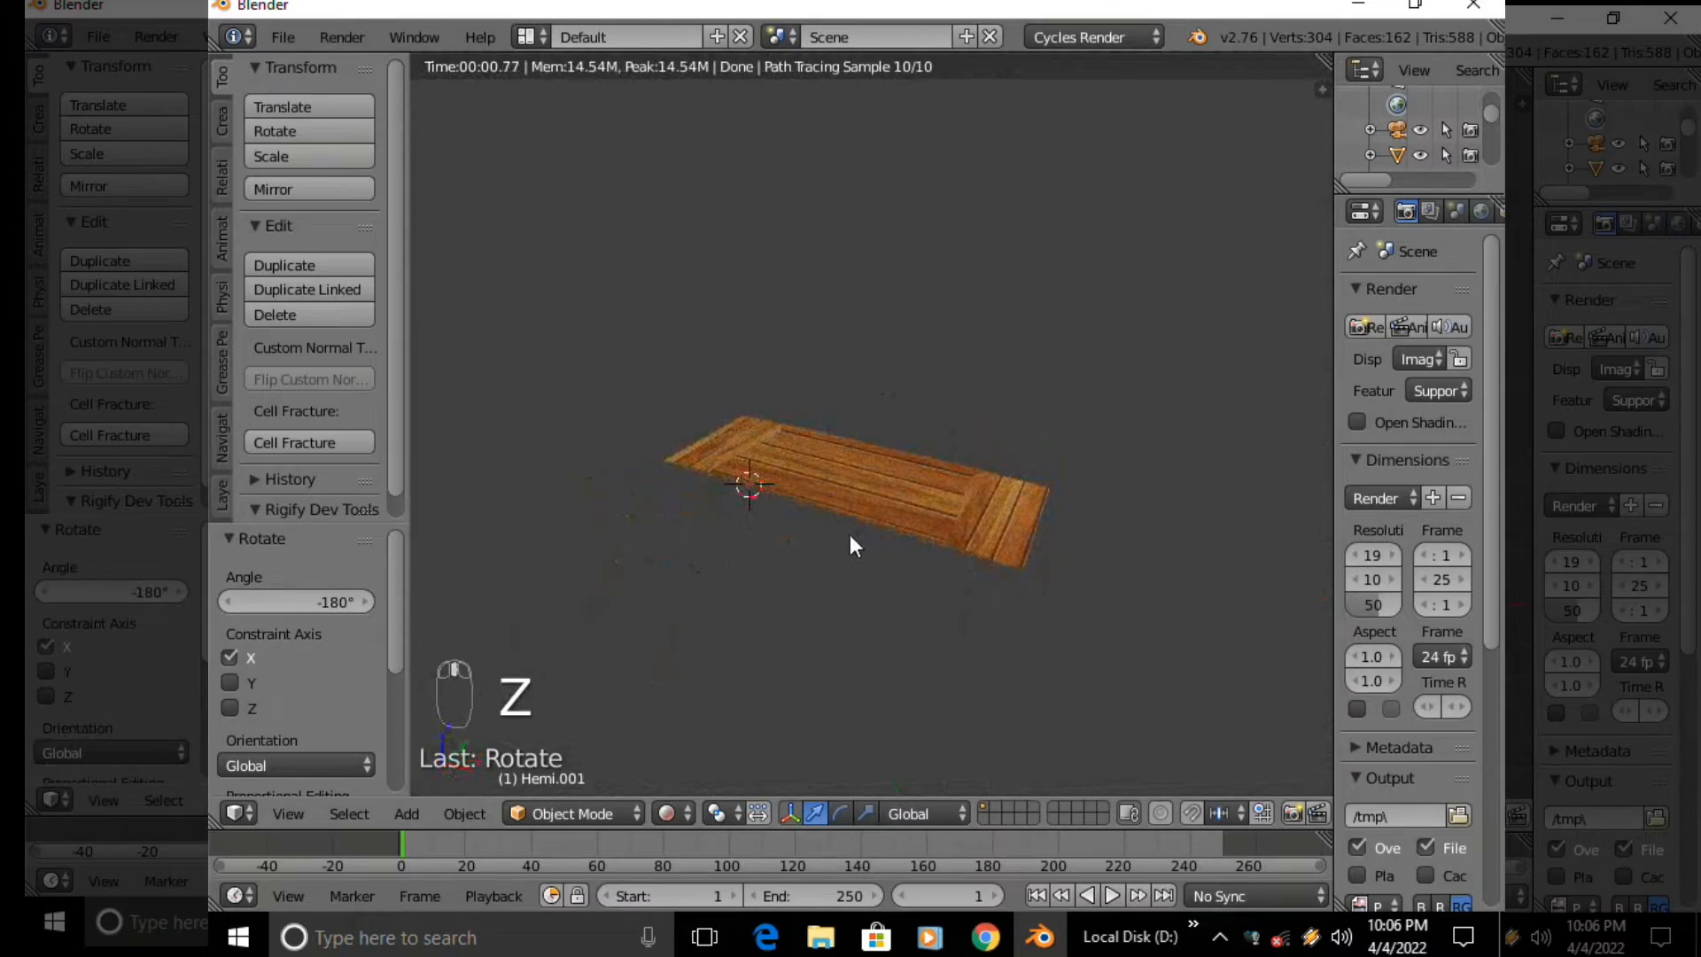
scroll(918, 491, up, 3)
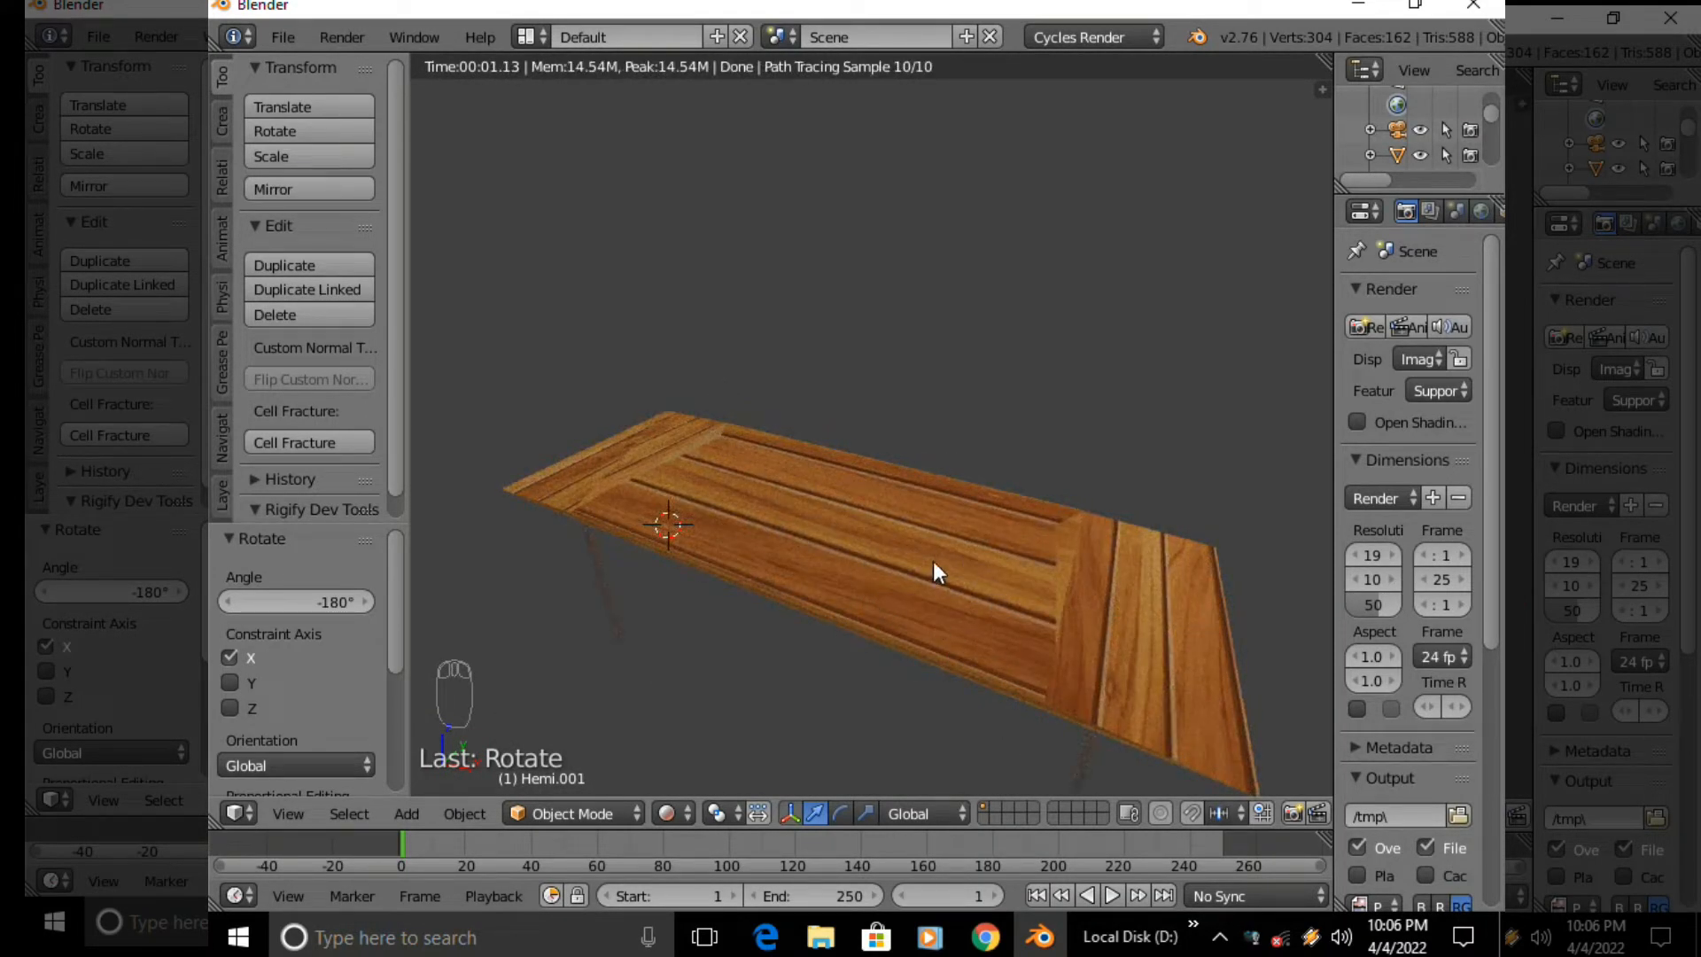
scroll(922, 585, up, 2)
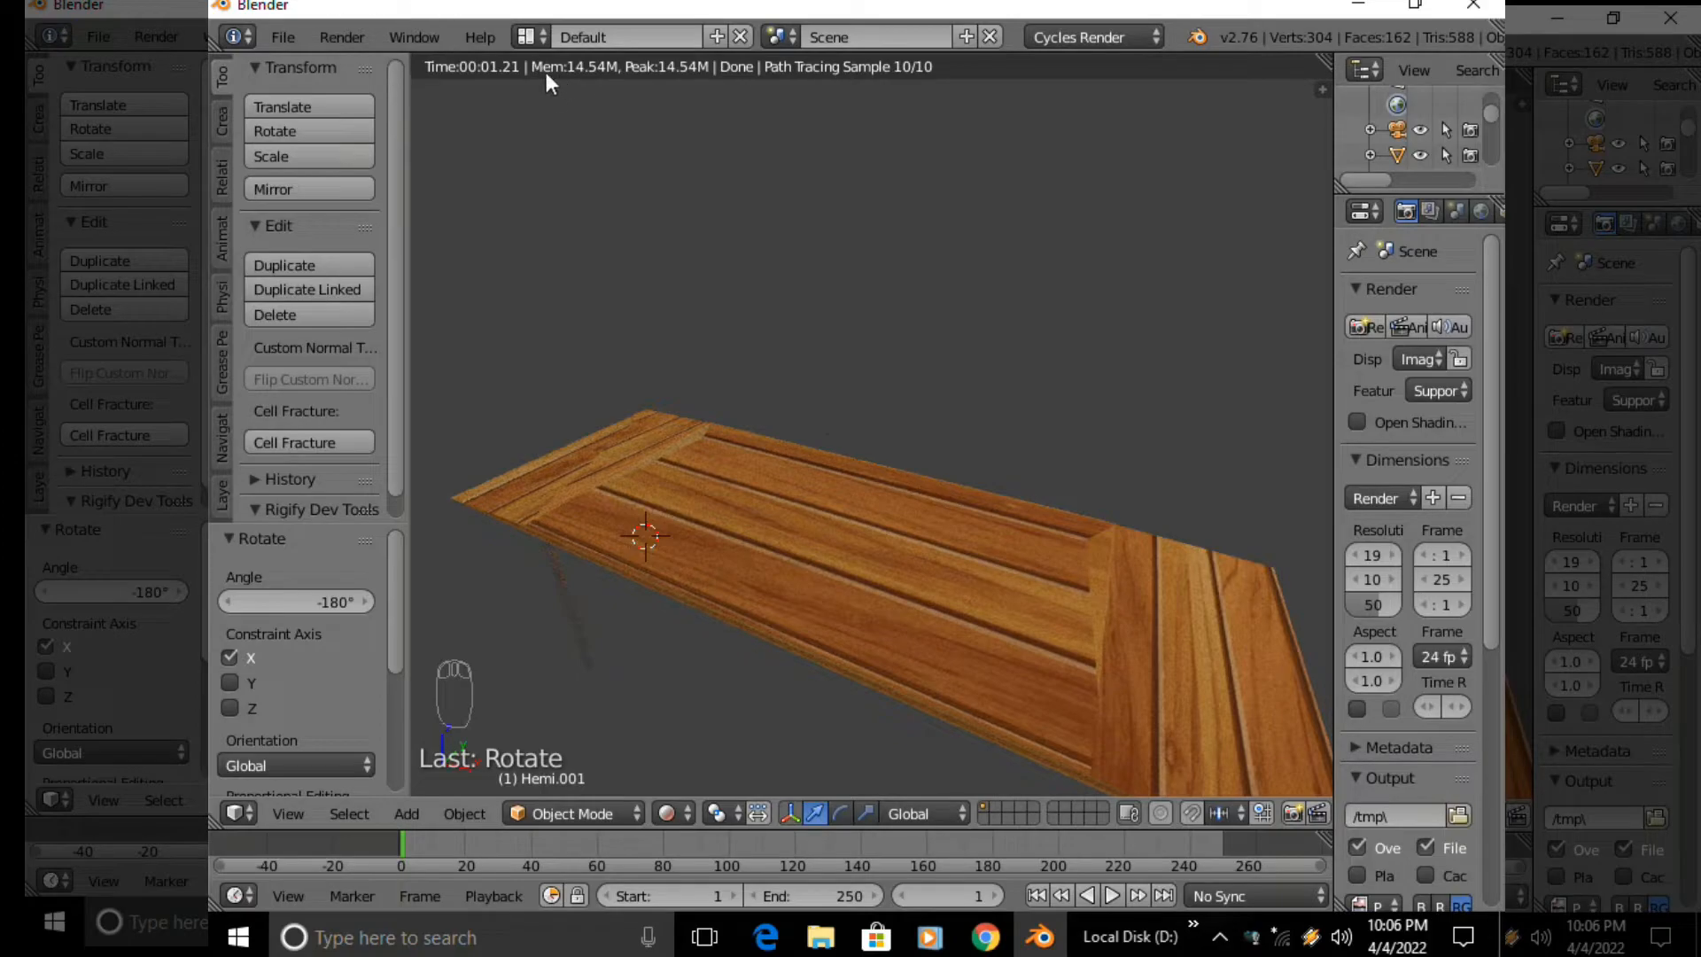
Return the viewport to solid shading and switch to the Compositing screen layout
key(z)
click(1026, 494)
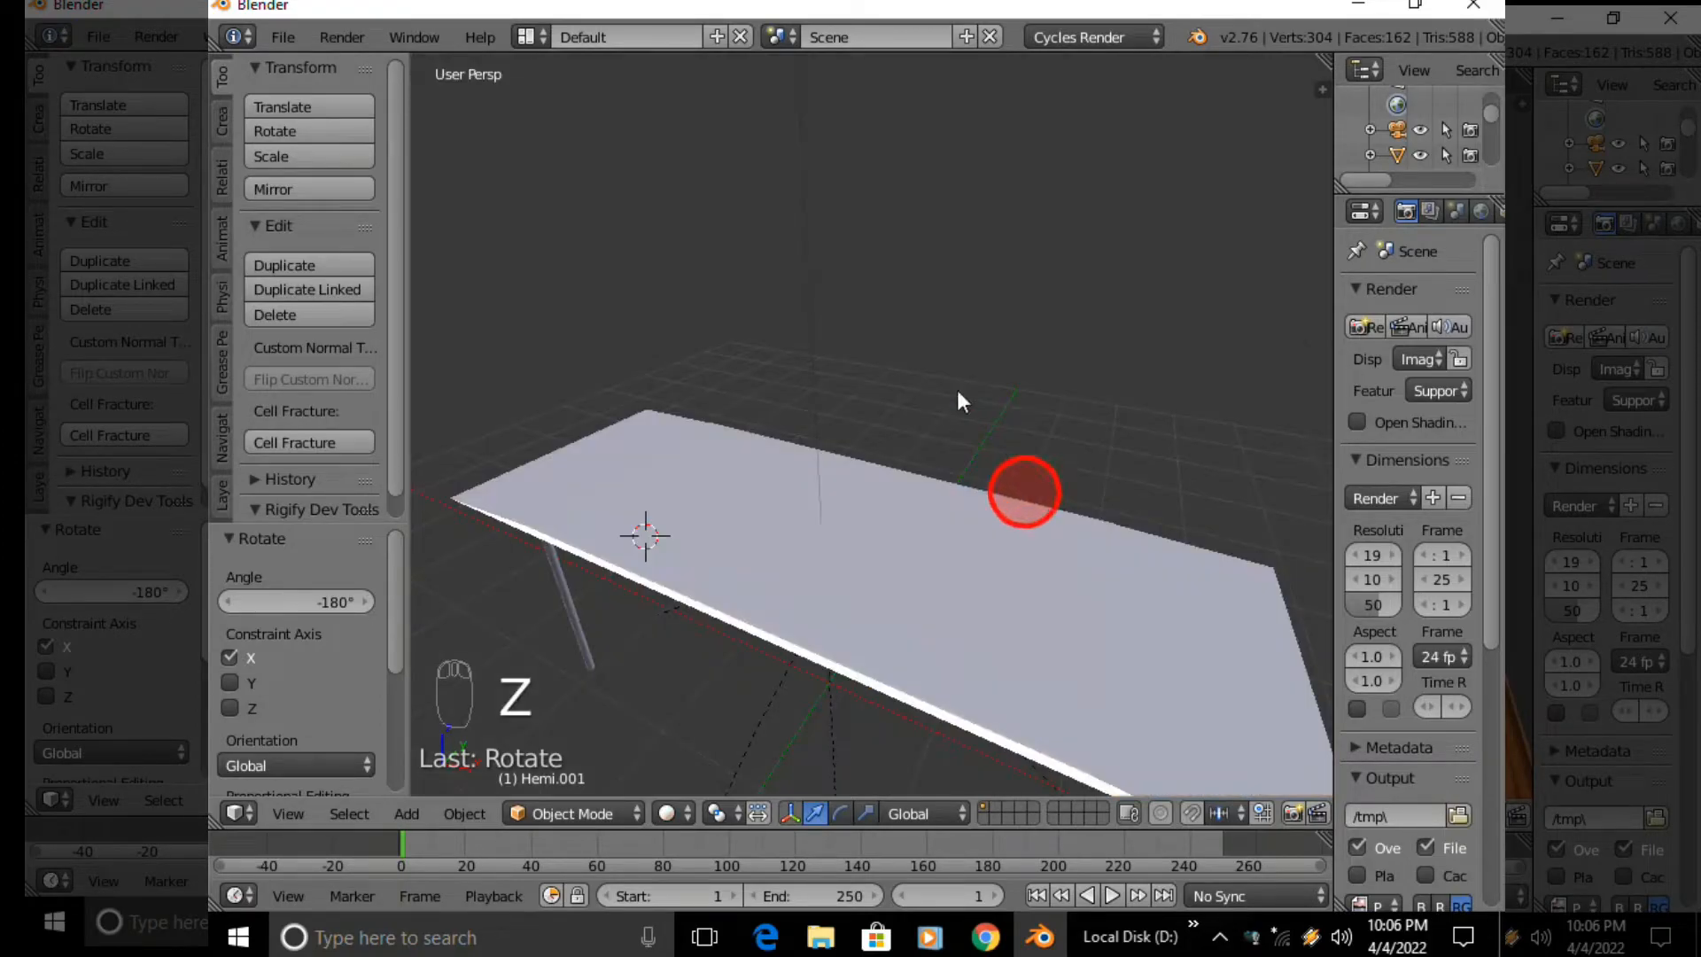
click(531, 34)
click(576, 125)
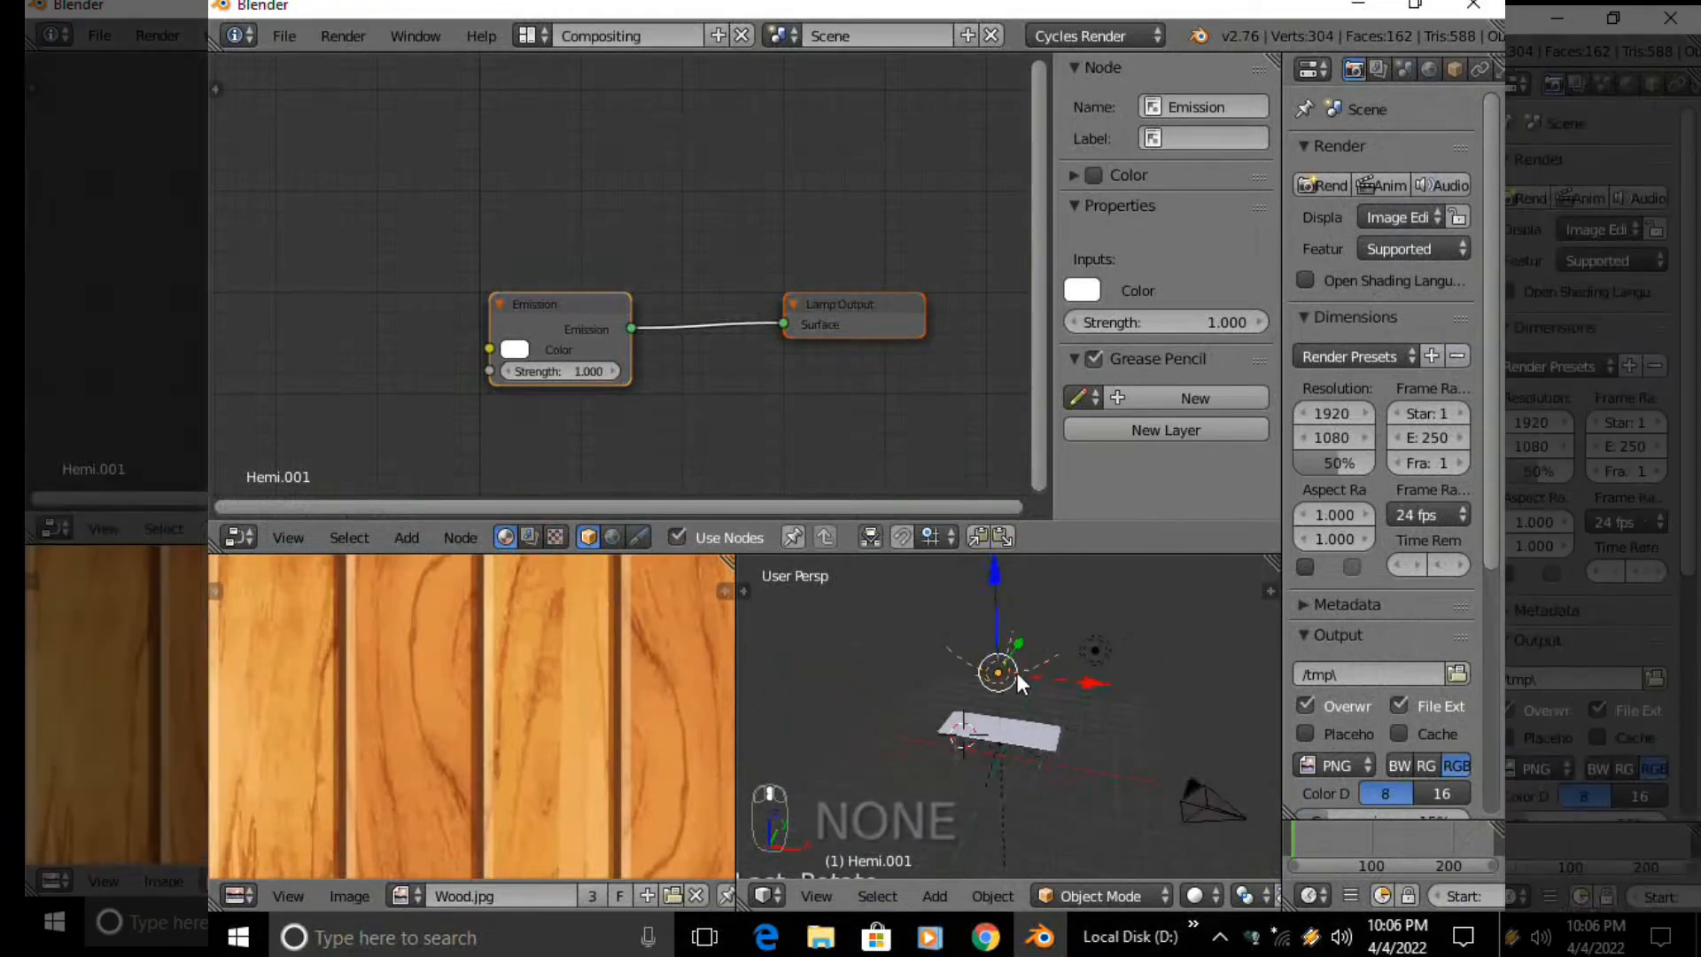
Check the table under a different viewport shading and return to solid shading
key(z)
click(1040, 597)
mouse_move(1027, 711)
middle_down()
mouse_move(1001, 752)
mouse_move(1079, 778)
middle_up()
right_click(1079, 778)
key(z)
click(908, 700)
Try to select the four table legs together and join them into one object
middle_drag(911, 684, 865, 709)
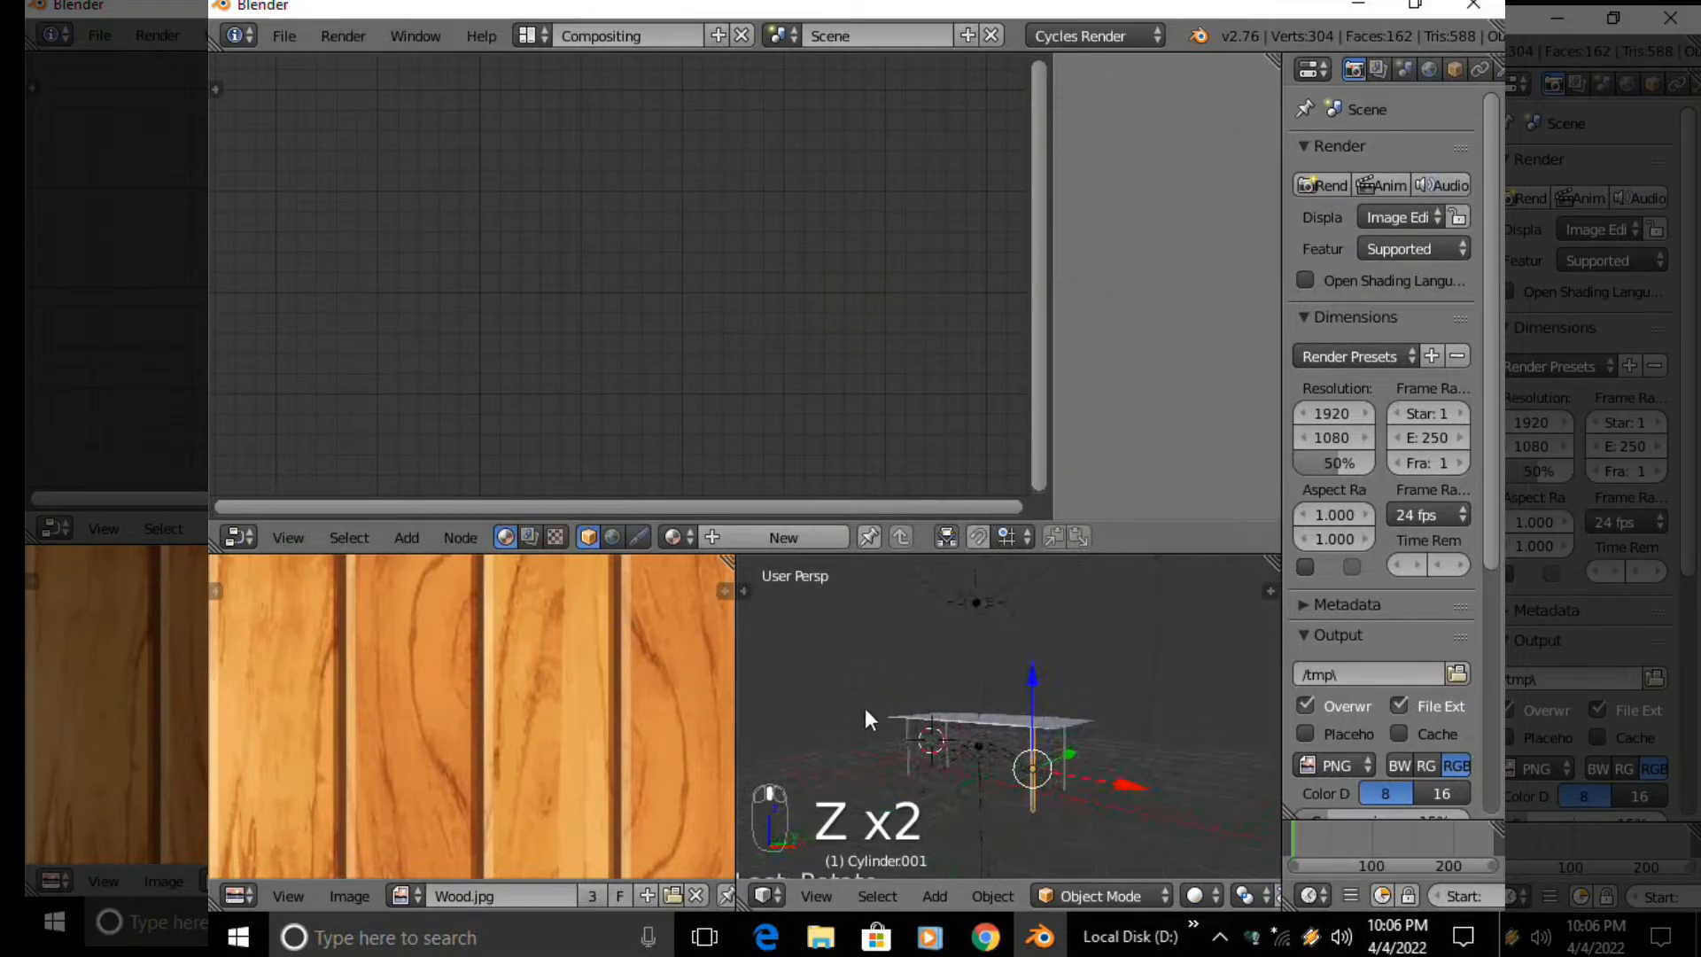
right_click(914, 749)
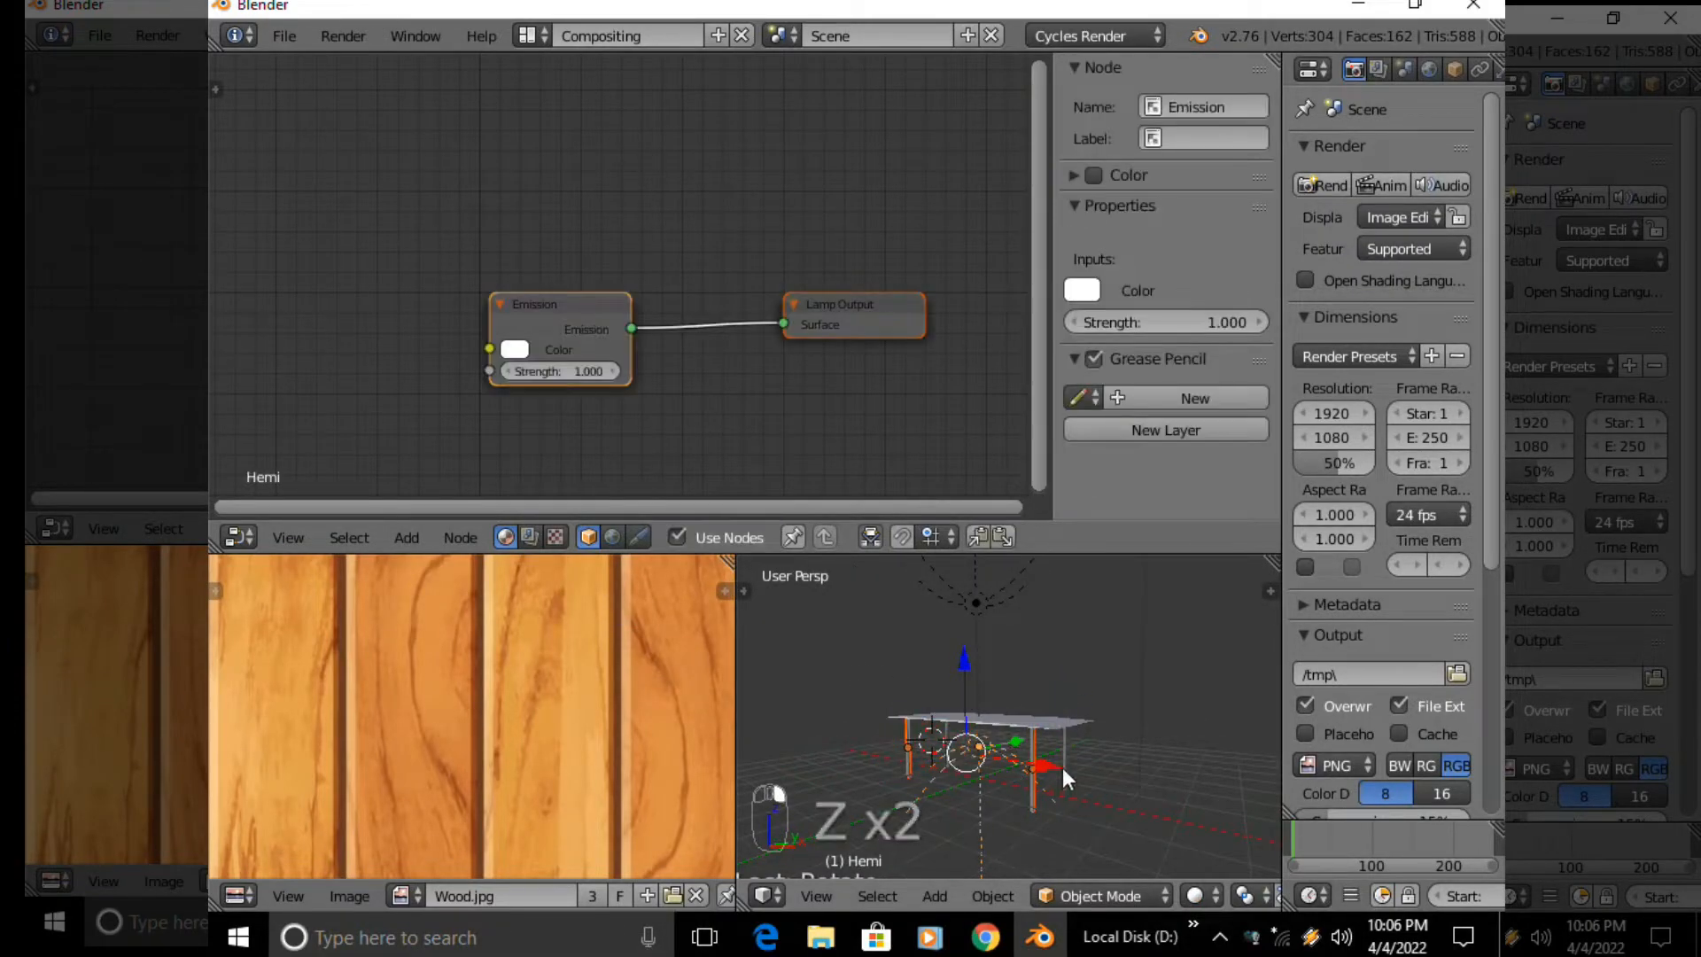
scroll(943, 780, up, 6)
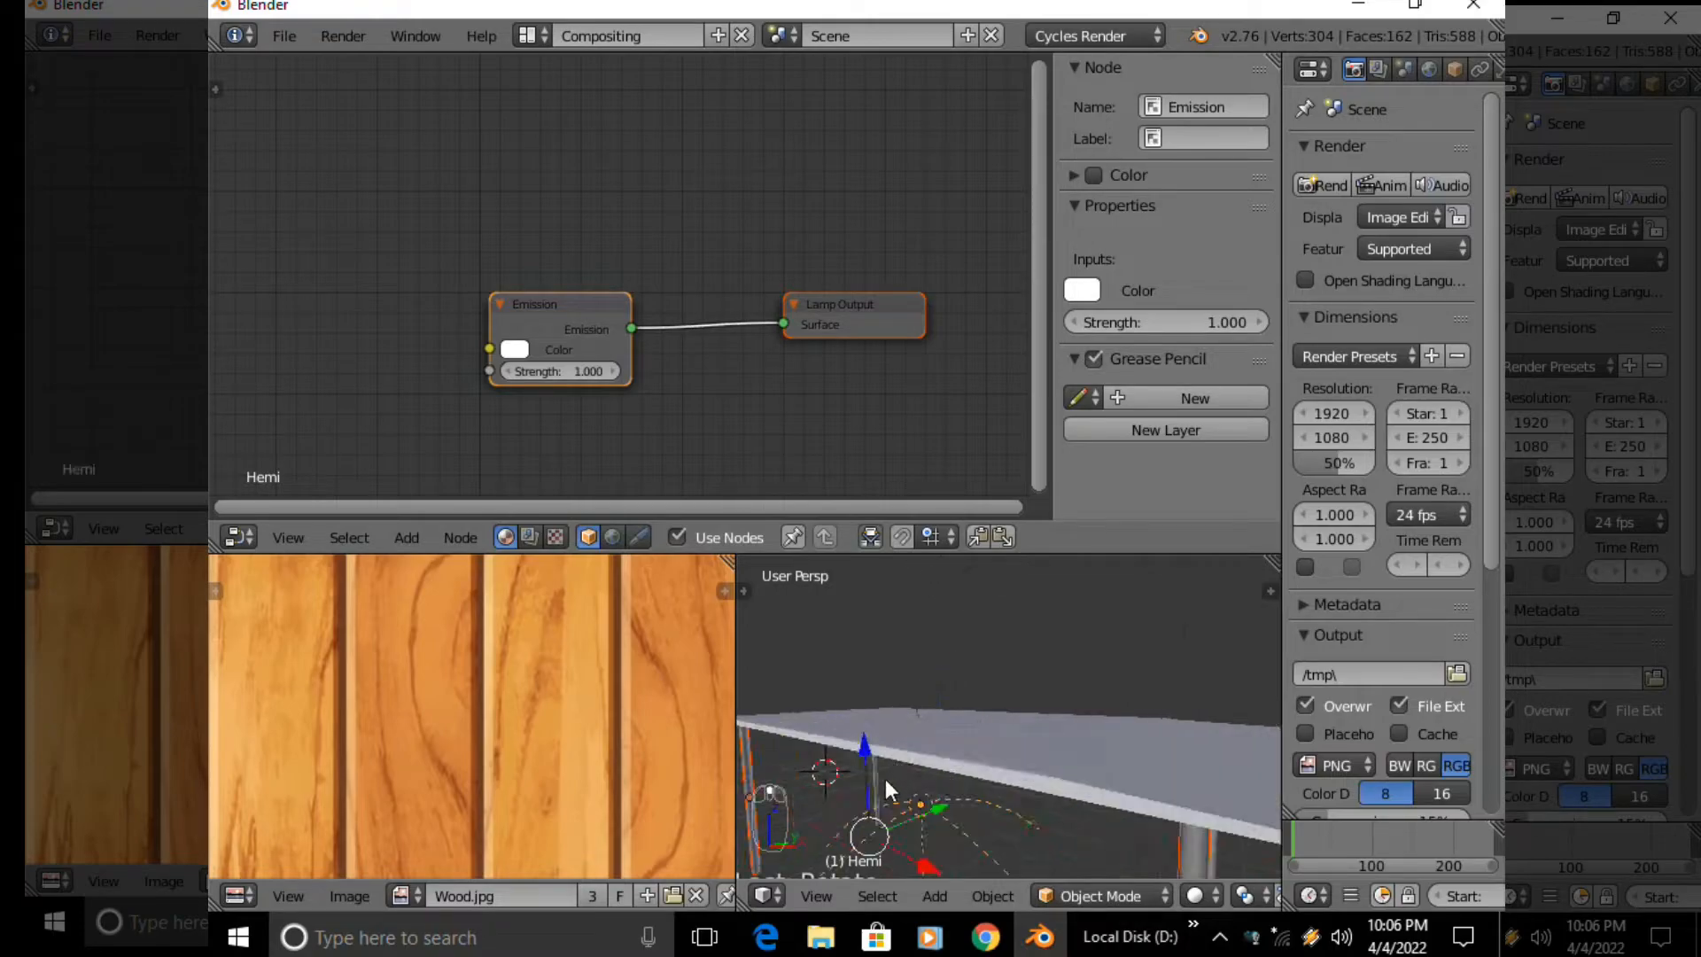
right_click(880, 767)
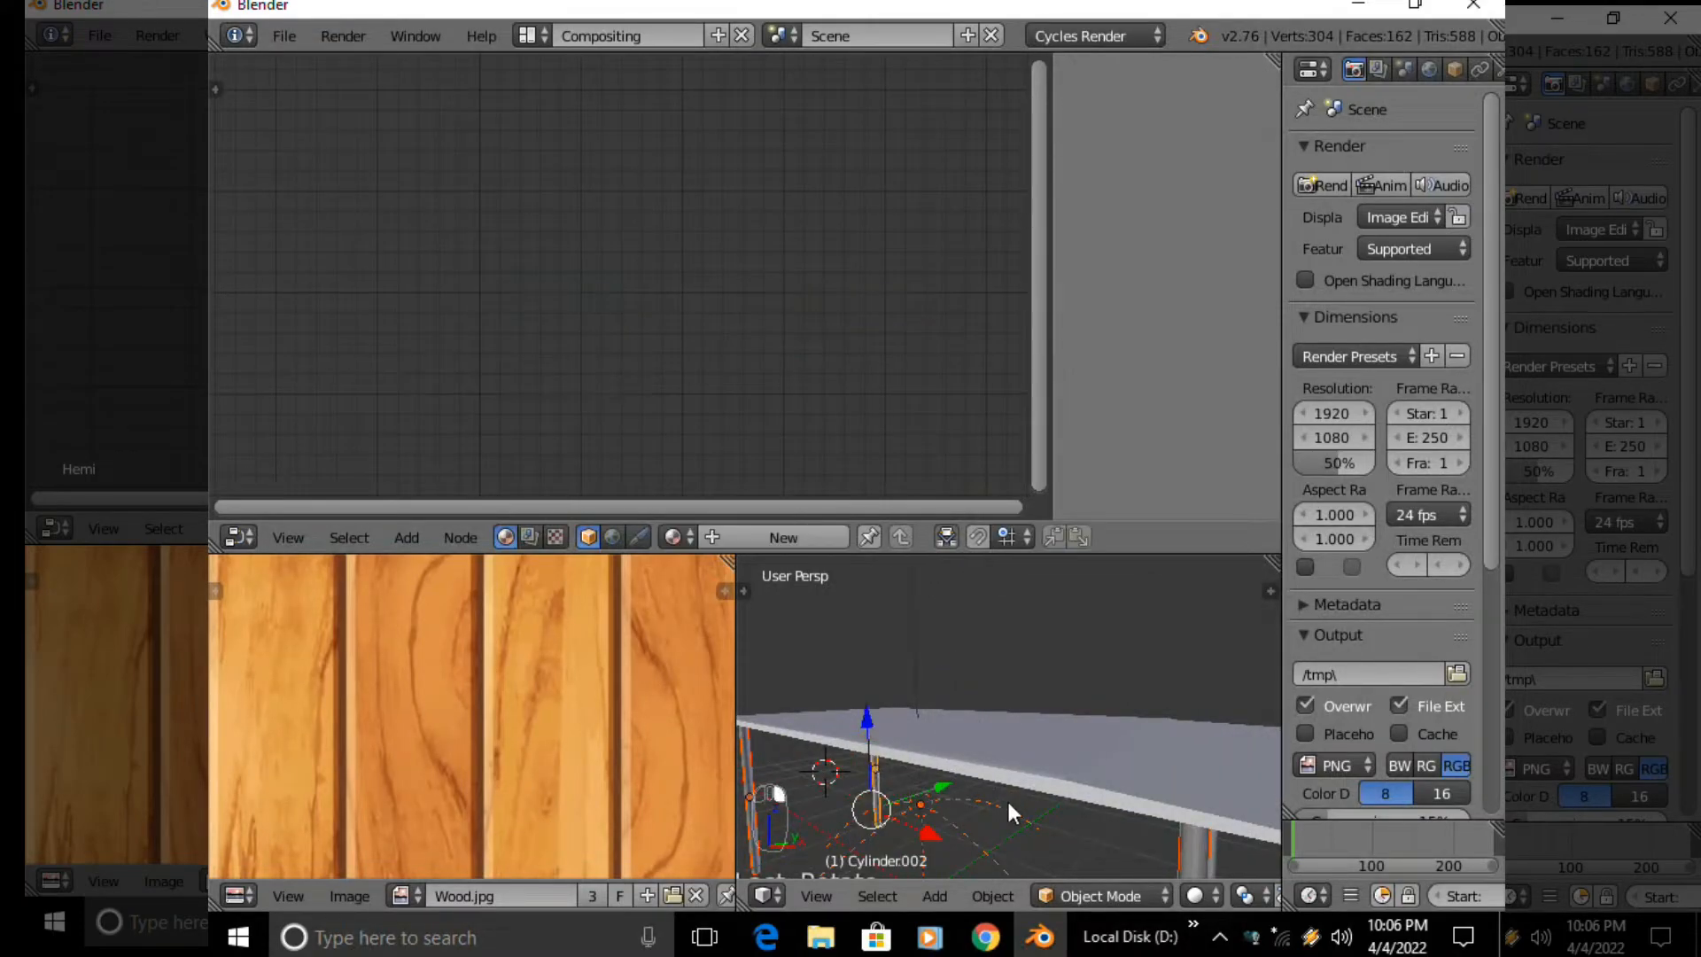
scroll(1007, 801, down, 5)
middle_drag(1009, 803, 997, 741)
shift+right_click(986, 700)
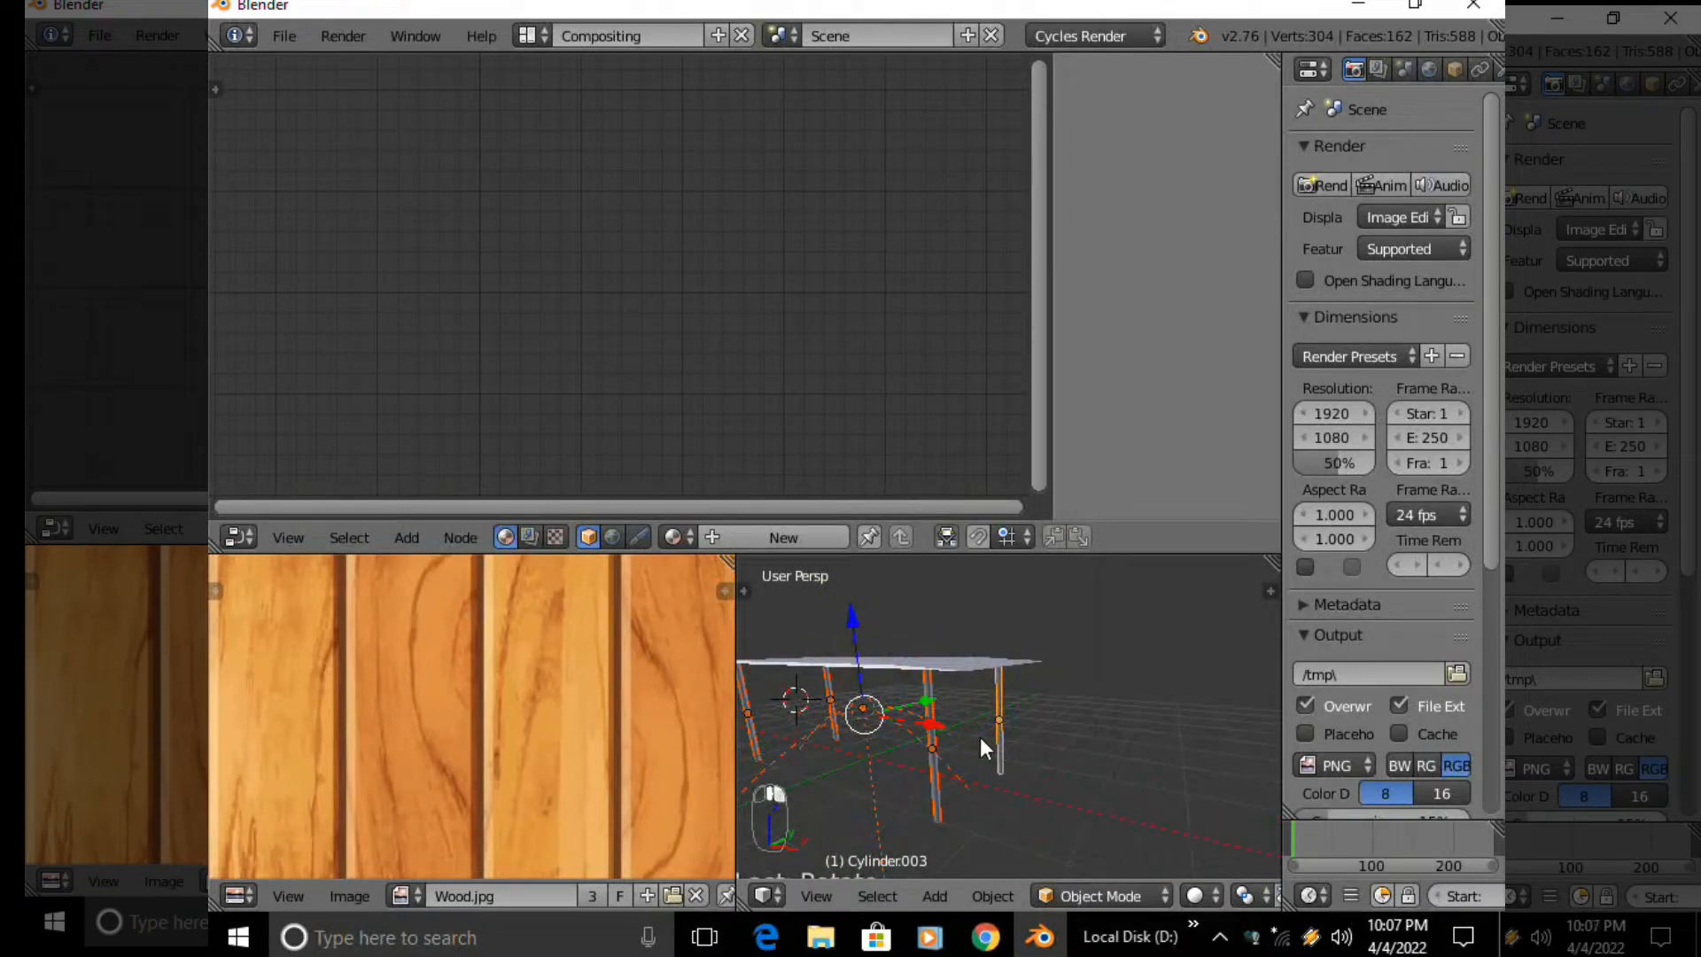
key(ctrl+j)
Undo the join and the last leg selection
middle_drag(971, 736, 1166, 702)
key(ctrl+z)
key(ctrl+z)
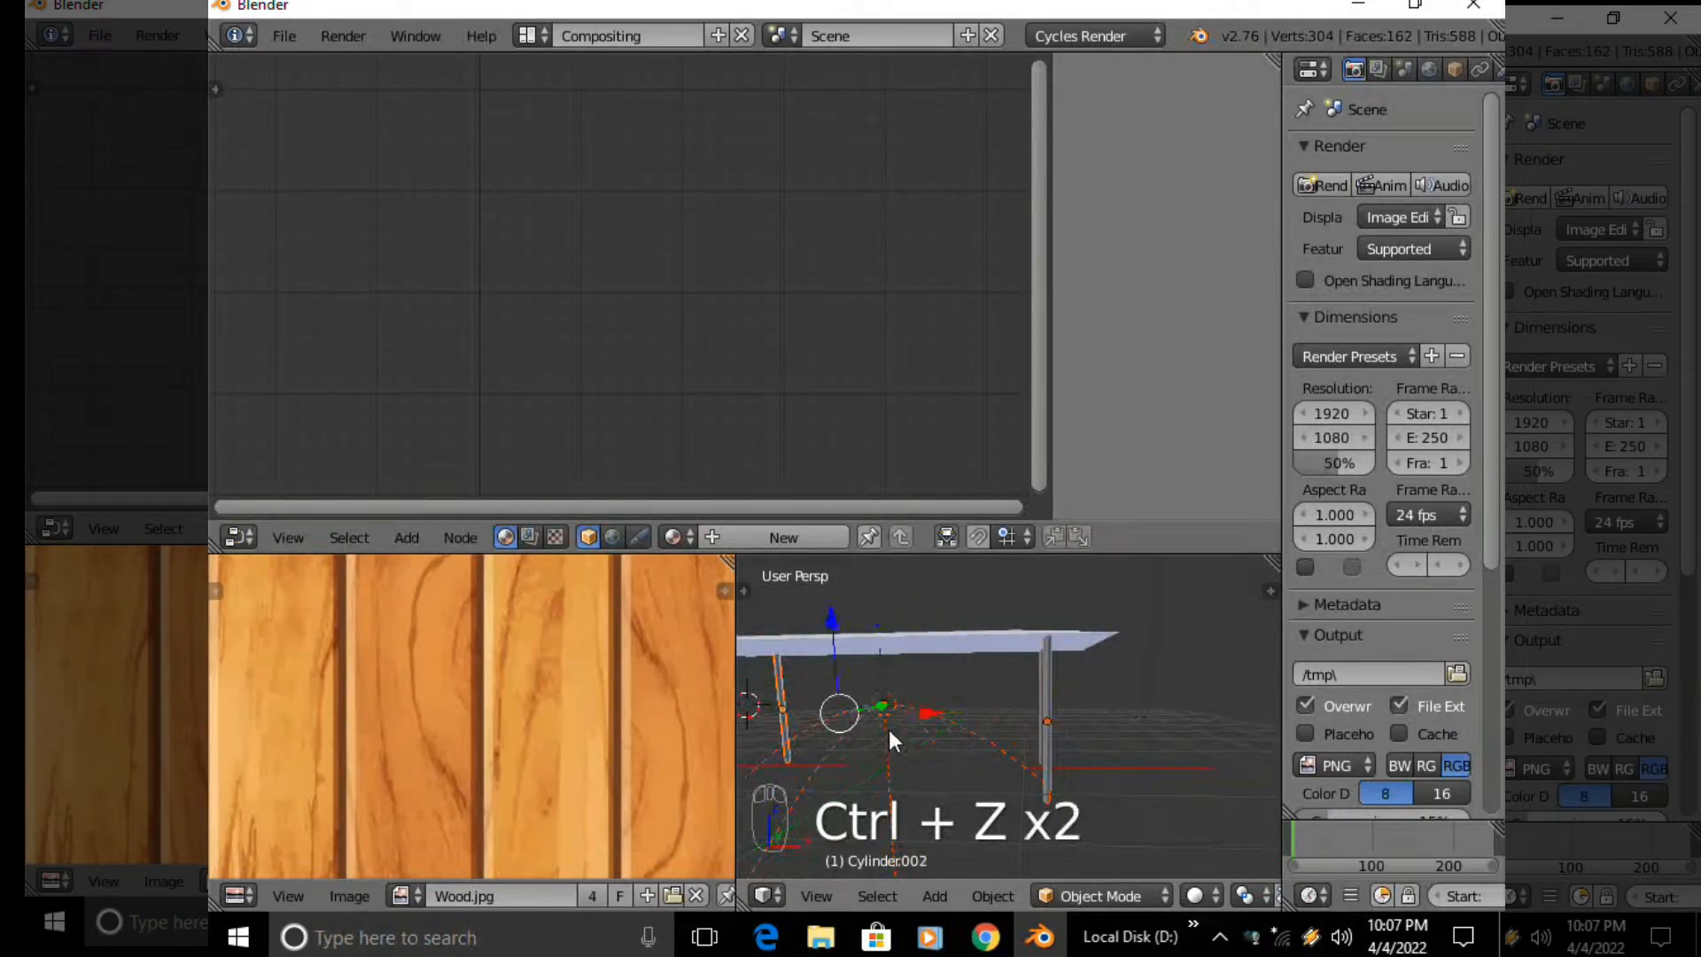
Select all four cylinder legs without the lamps and join them into a single object
right_click(1037, 705)
mouse_move(1042, 700)
middle_down()
mouse_move(1093, 737)
mouse_move(974, 727)
mouse_move(1088, 707)
middle_up()
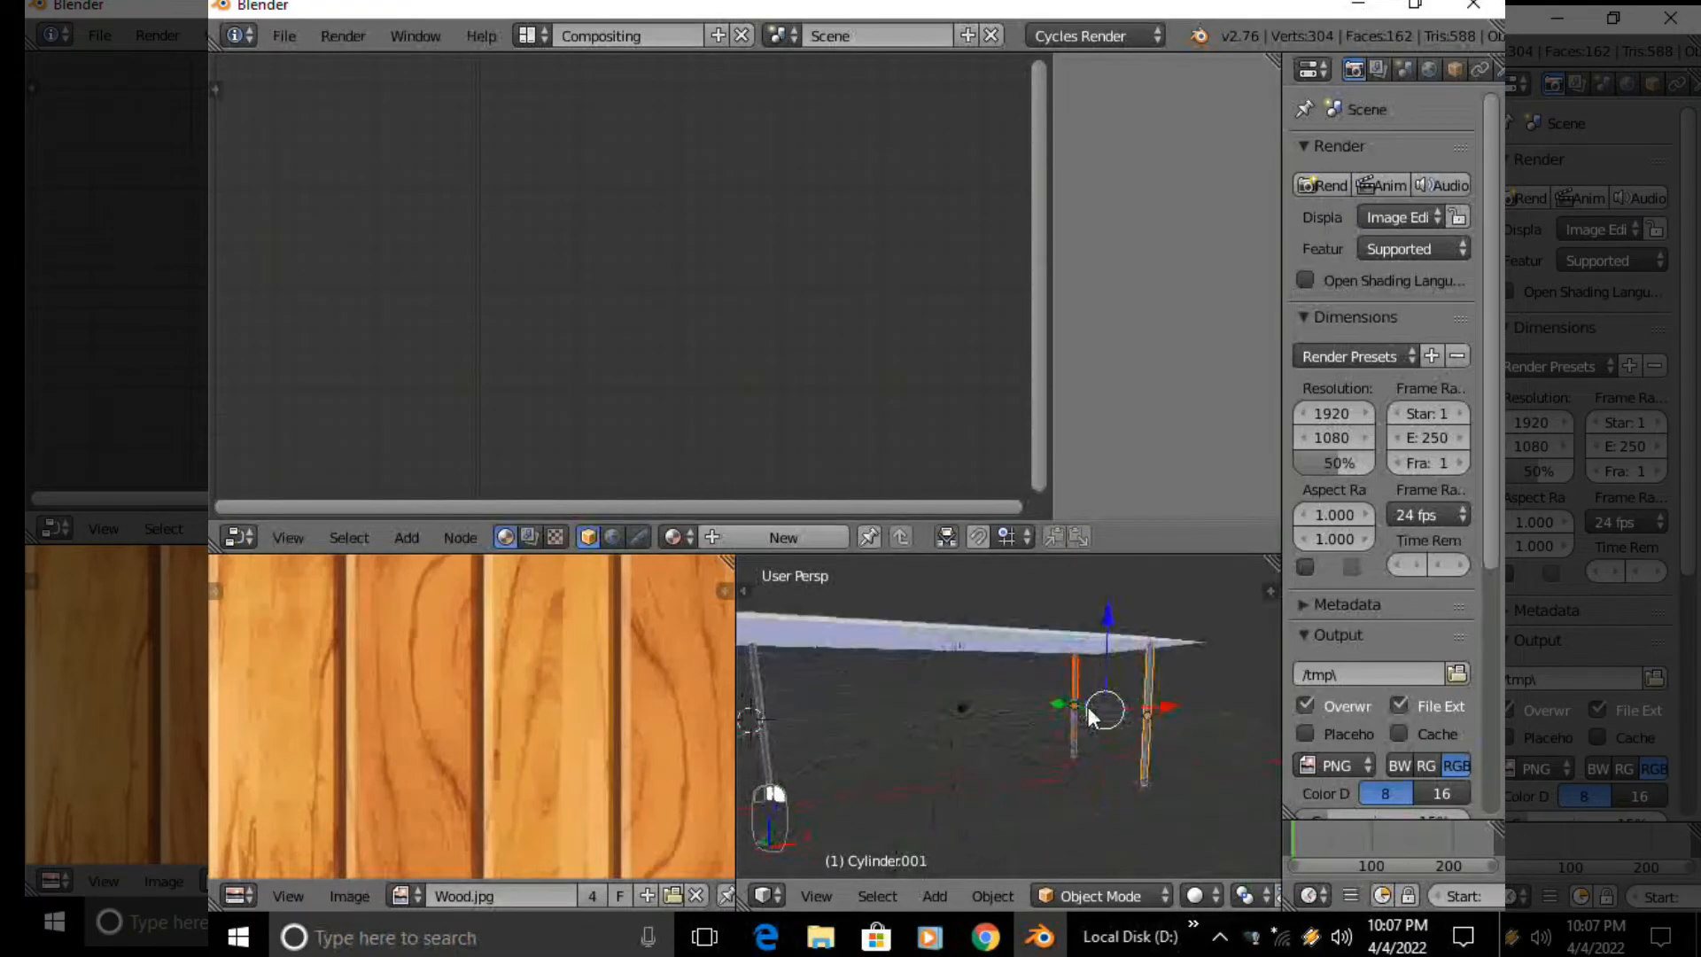
right_click(762, 694)
middle_drag(761, 694, 838, 700)
shift+right_click(901, 723)
mouse_move(944, 714)
middle_down()
mouse_move(871, 735)
mouse_move(959, 689)
mouse_move(969, 705)
middle_up()
key(ctrl+j)
mouse_move(969, 705)
mouse_down()
mouse_move(962, 732)
mouse_move(1059, 742)
mouse_move(989, 720)
mouse_up()
middle_drag(837, 625, 798, 725)
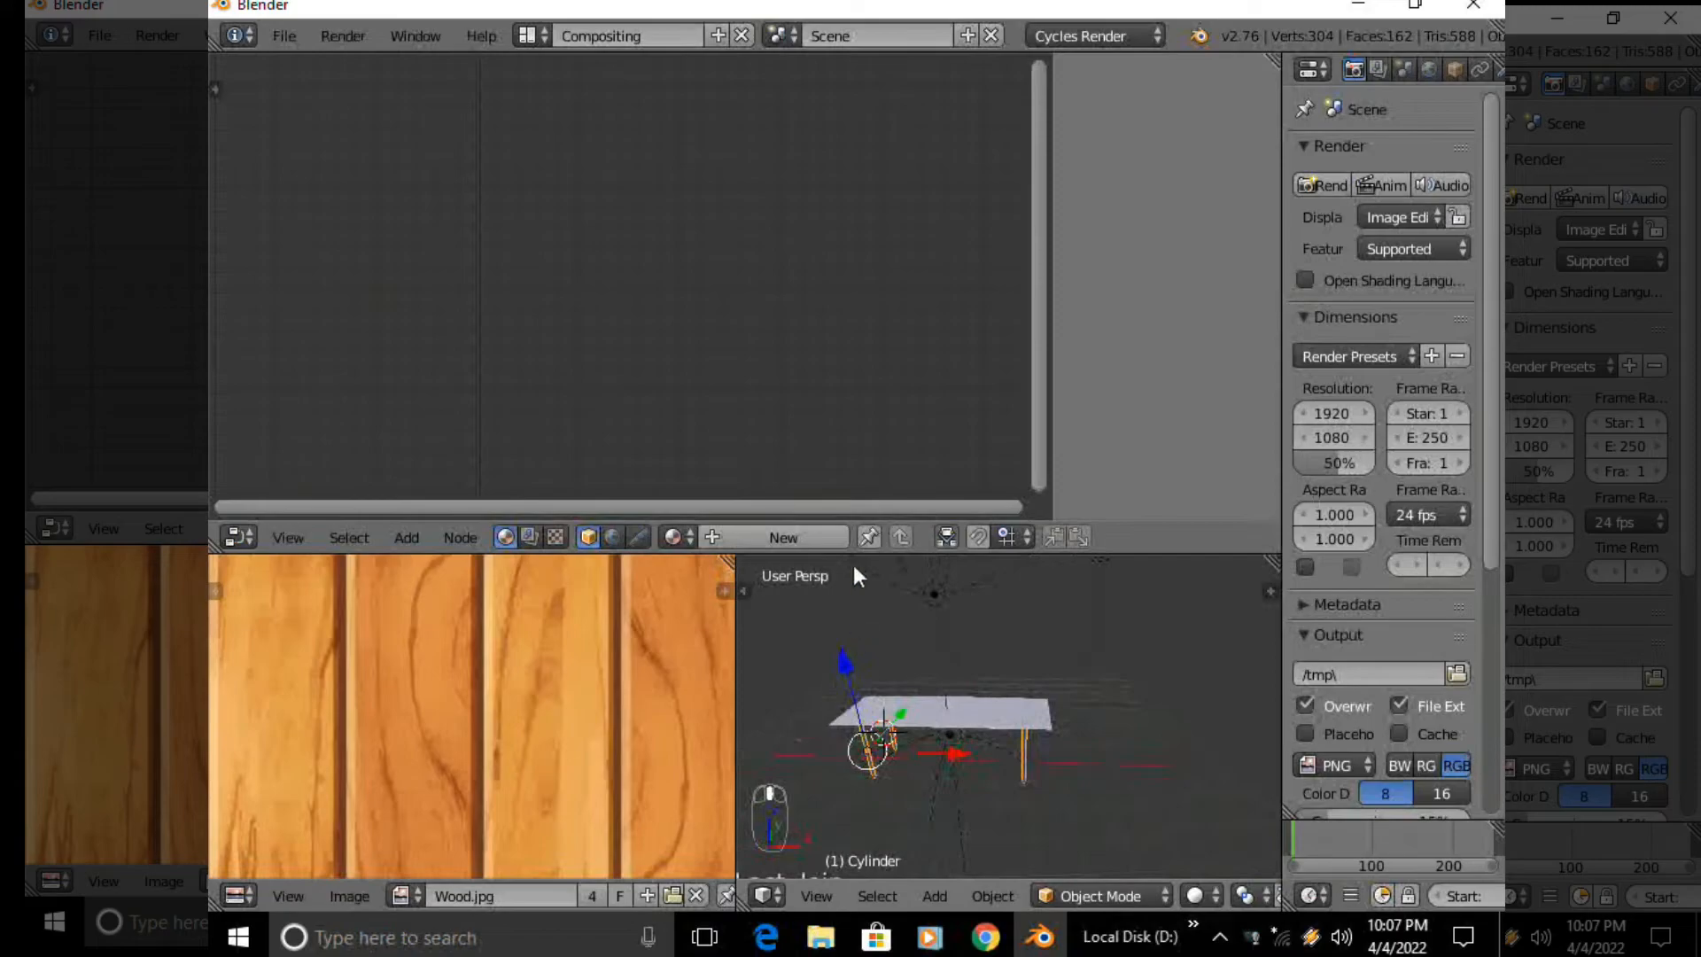
Create a new node material for the joined table legs, keeping the viewport in solid shading
click(729, 540)
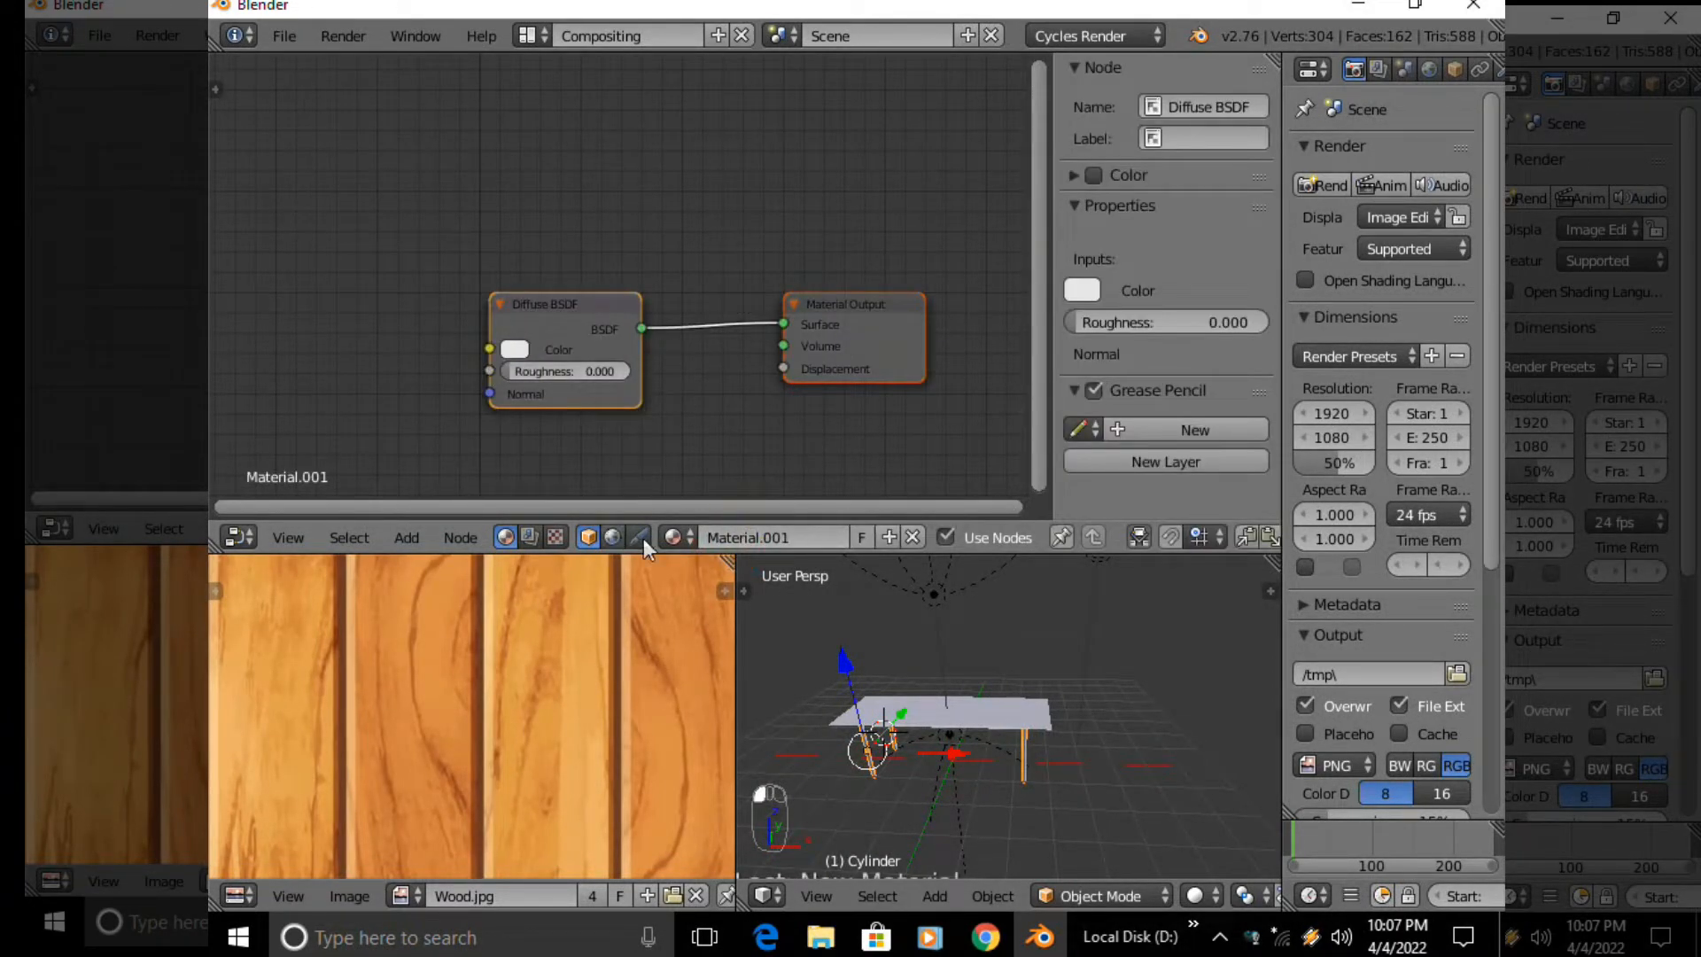
key(z)
click(1049, 514)
key(z)
click(1038, 724)
Replace the leg material's Diffuse BSDF with a Glossy BSDF connected to the Surface input of the Material Output
click(571, 320)
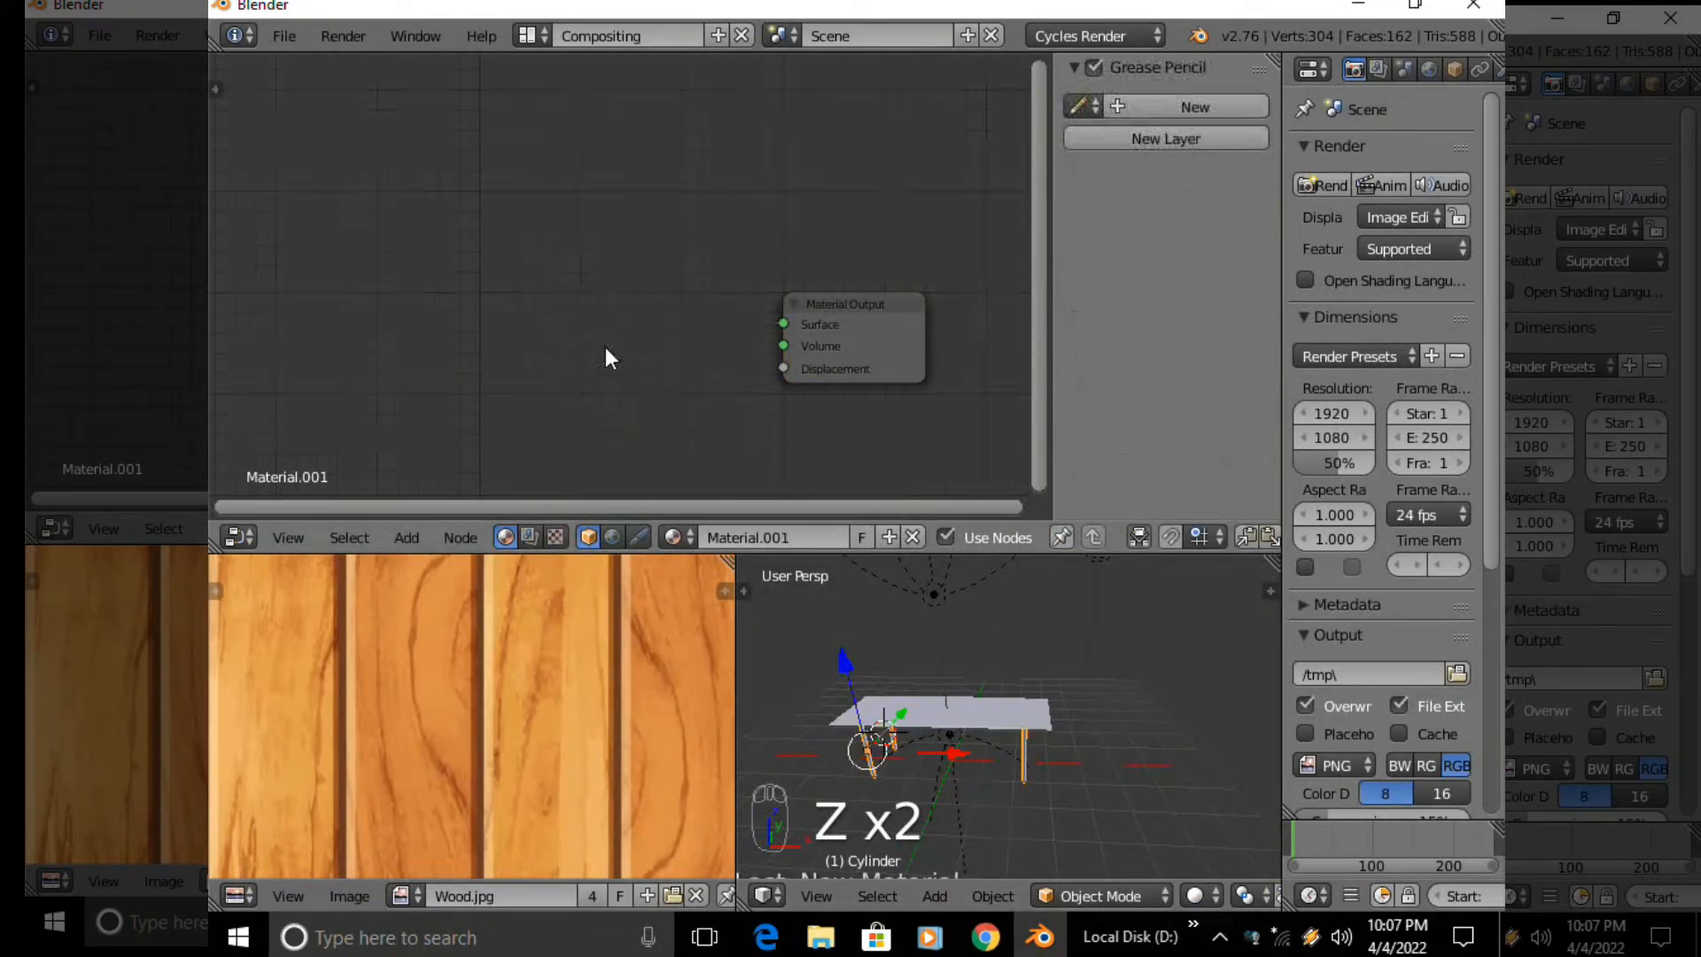
key(shift+a)
mouse_move(588, 434)
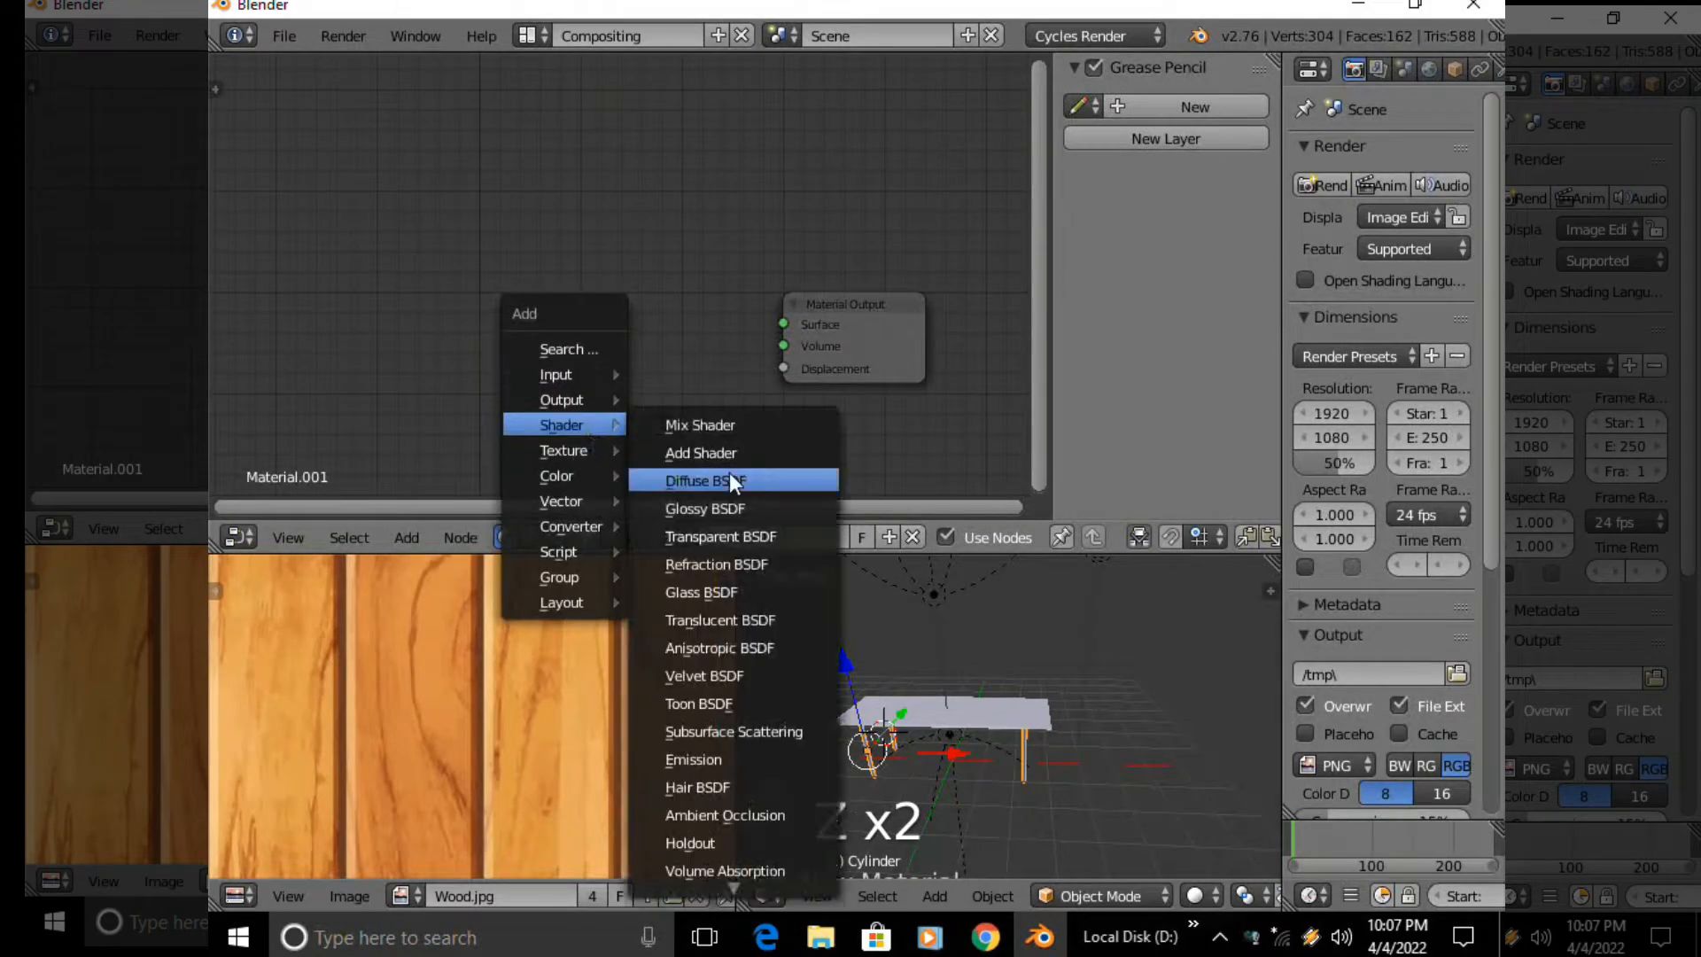
click(713, 512)
click(503, 305)
drag(657, 338, 785, 328)
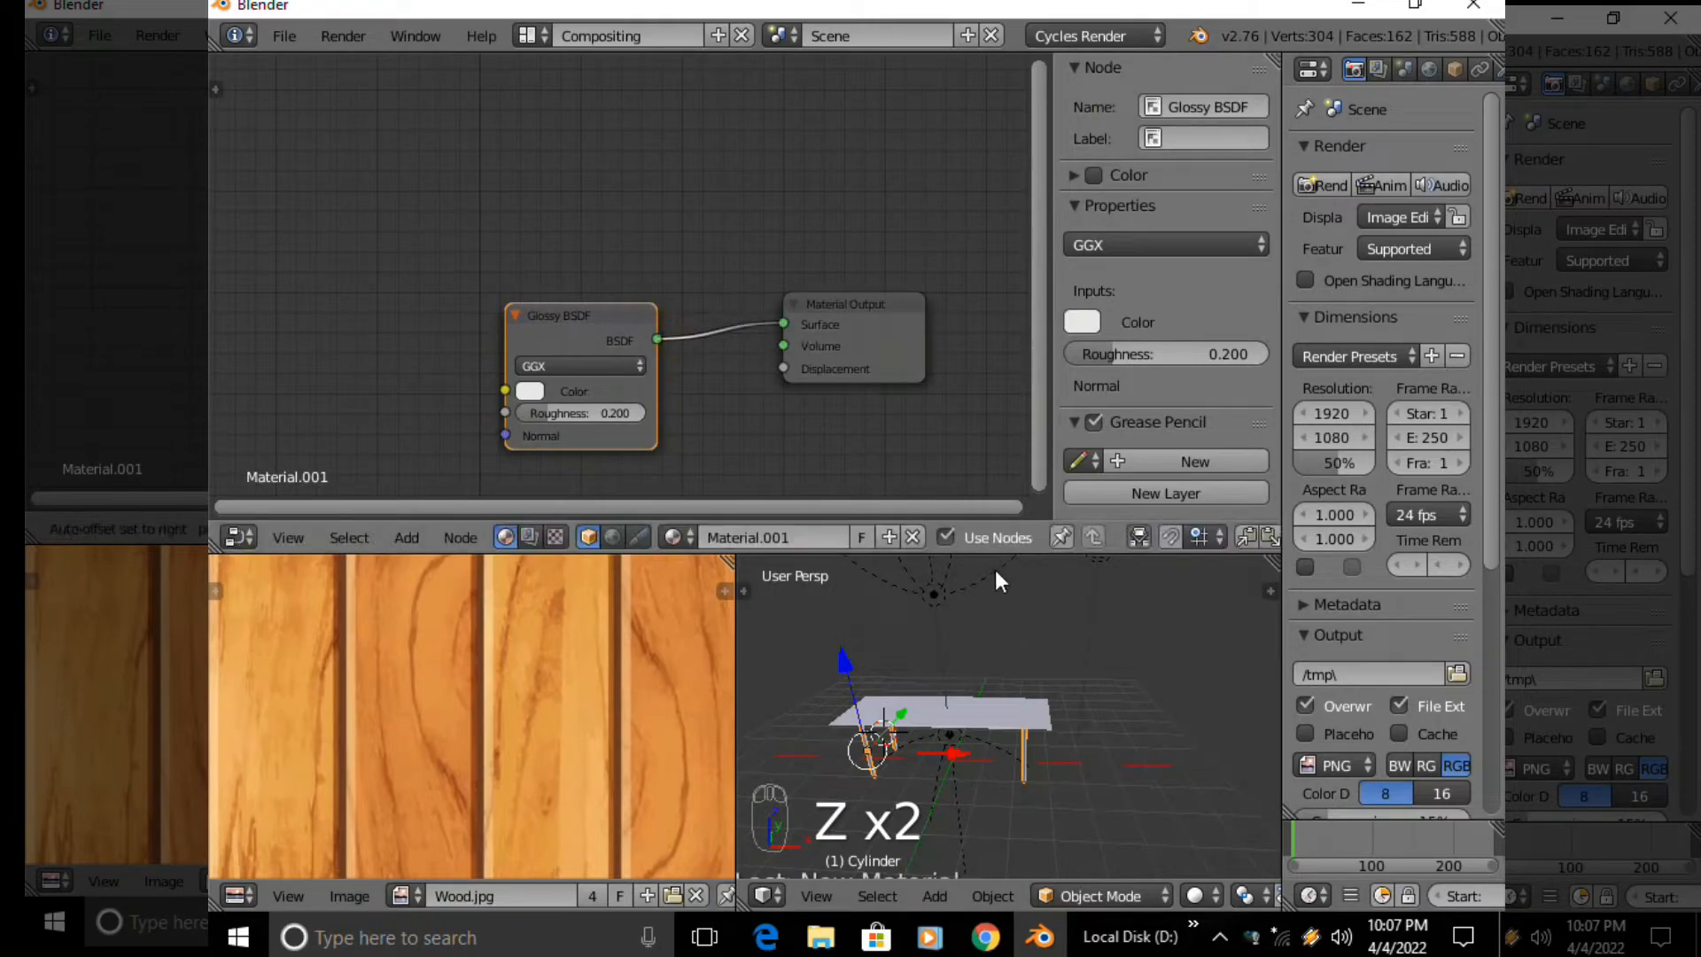
Display the underside of the table and its legs in rendered shading
scroll(962, 687, up, 7)
scroll(950, 680, down, 4)
middle_drag(950, 681, 999, 615)
key(z)
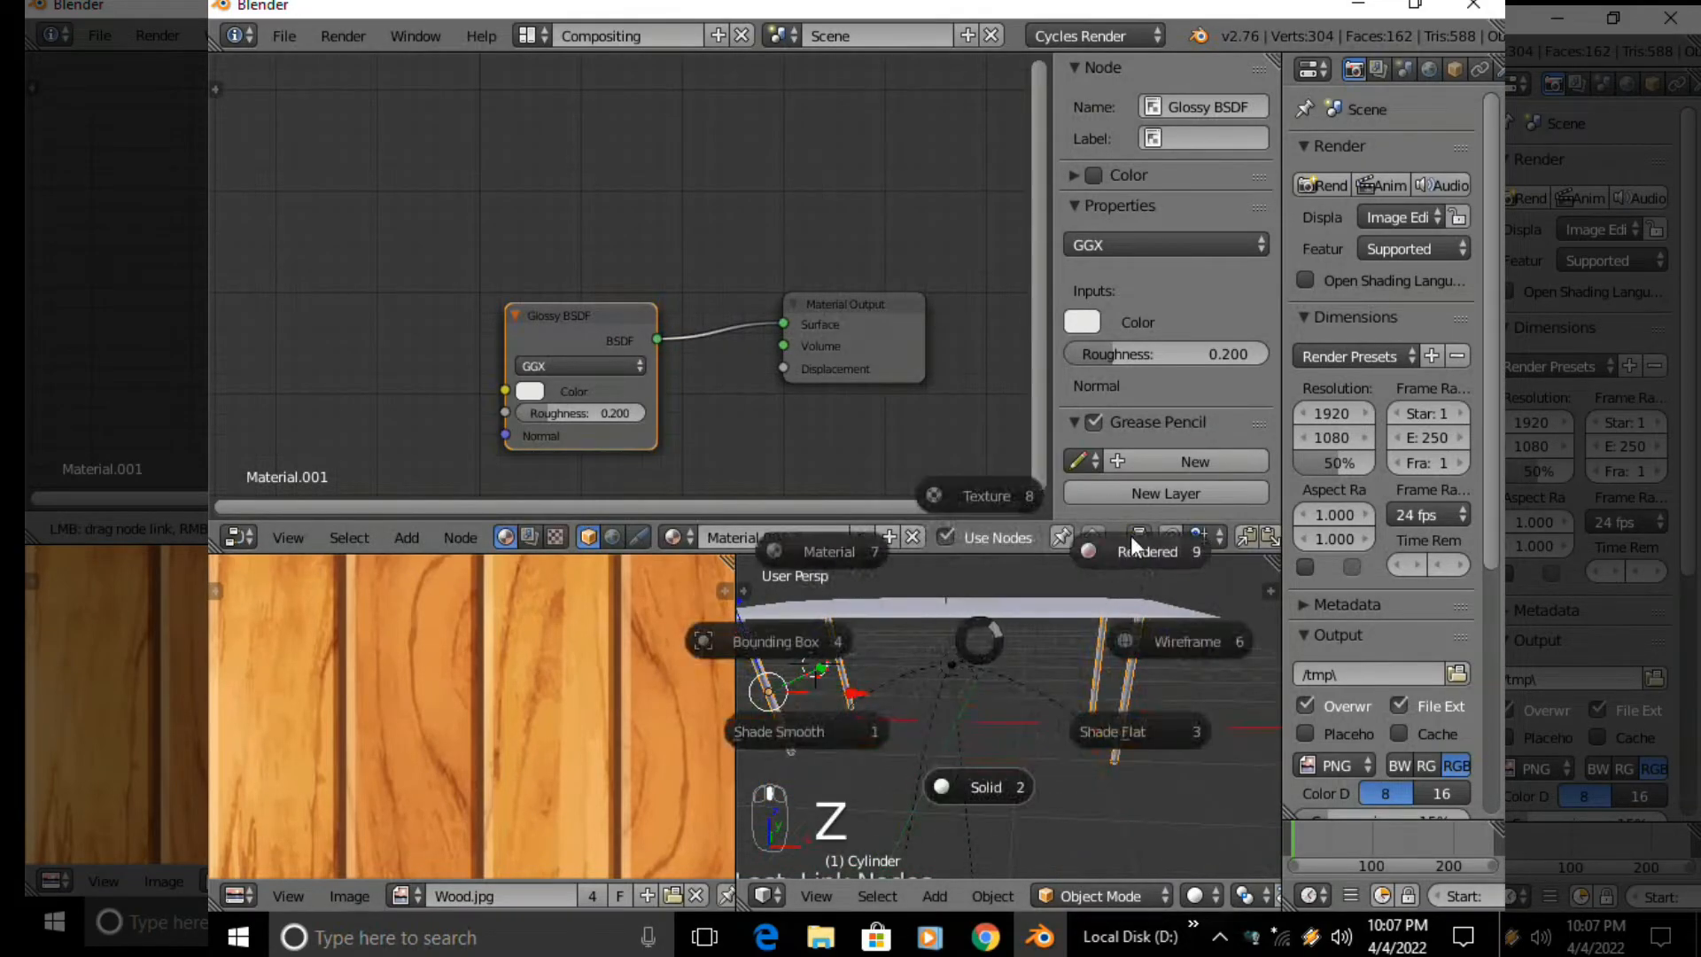
click(1123, 542)
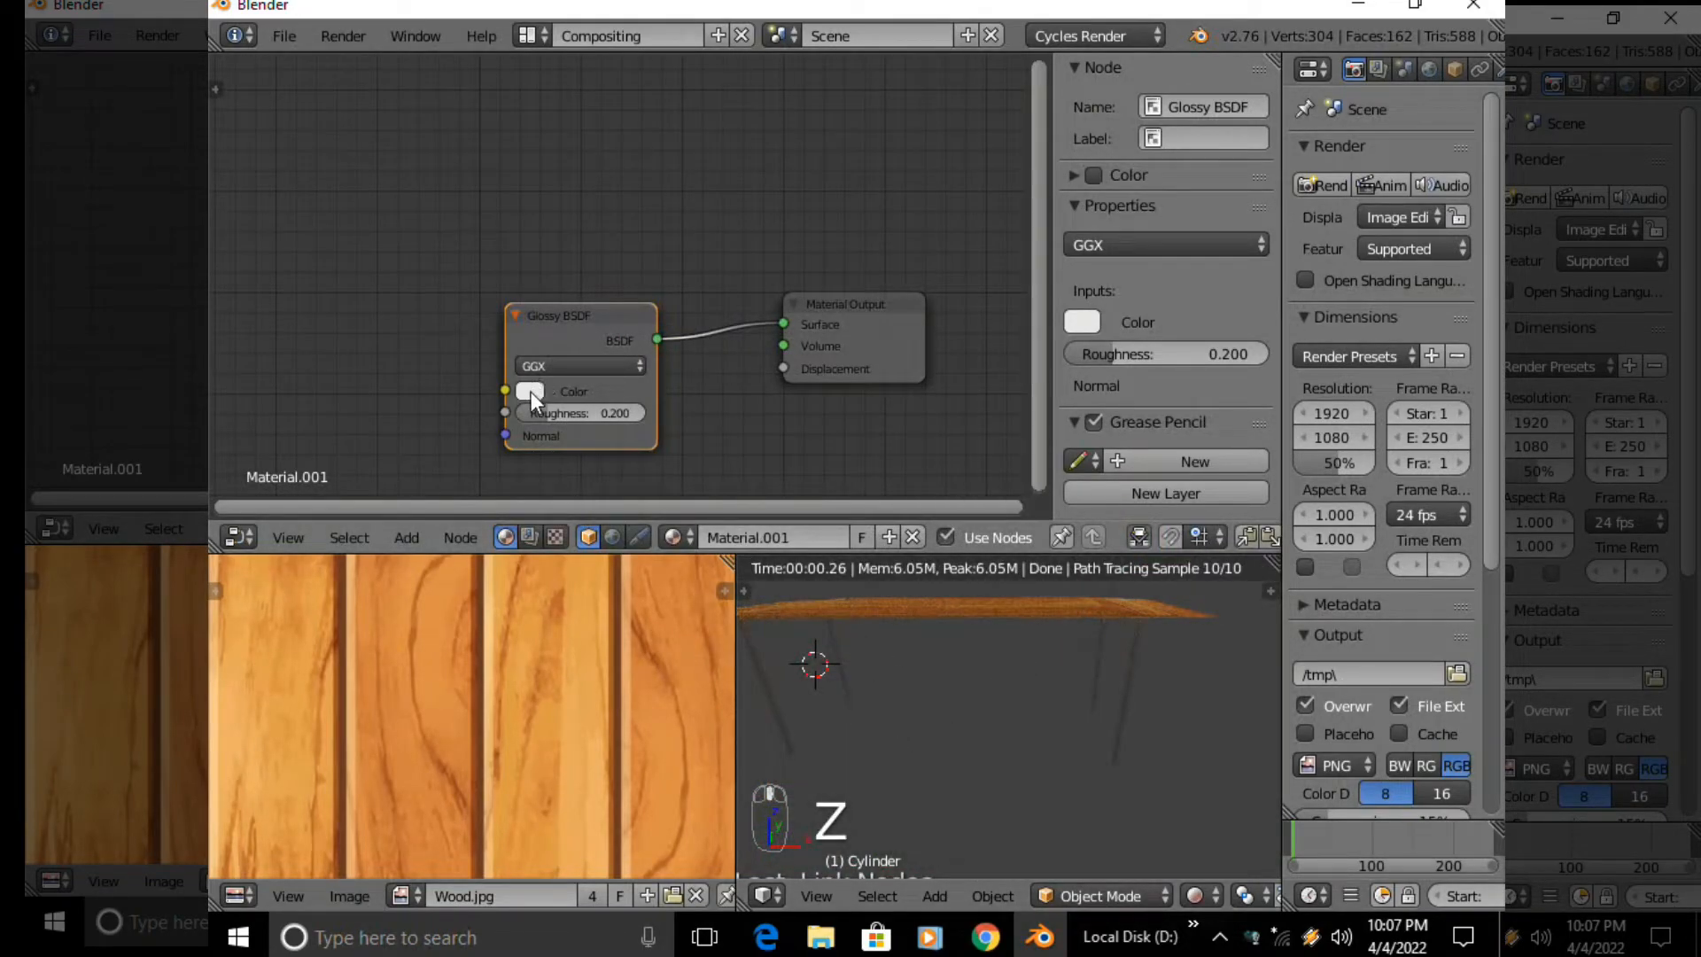
Set the Glossy BSDF's roughness to 0.142 with the GGX distribution
drag(565, 417, 625, 415)
scroll(821, 638, up, 2)
click(611, 366)
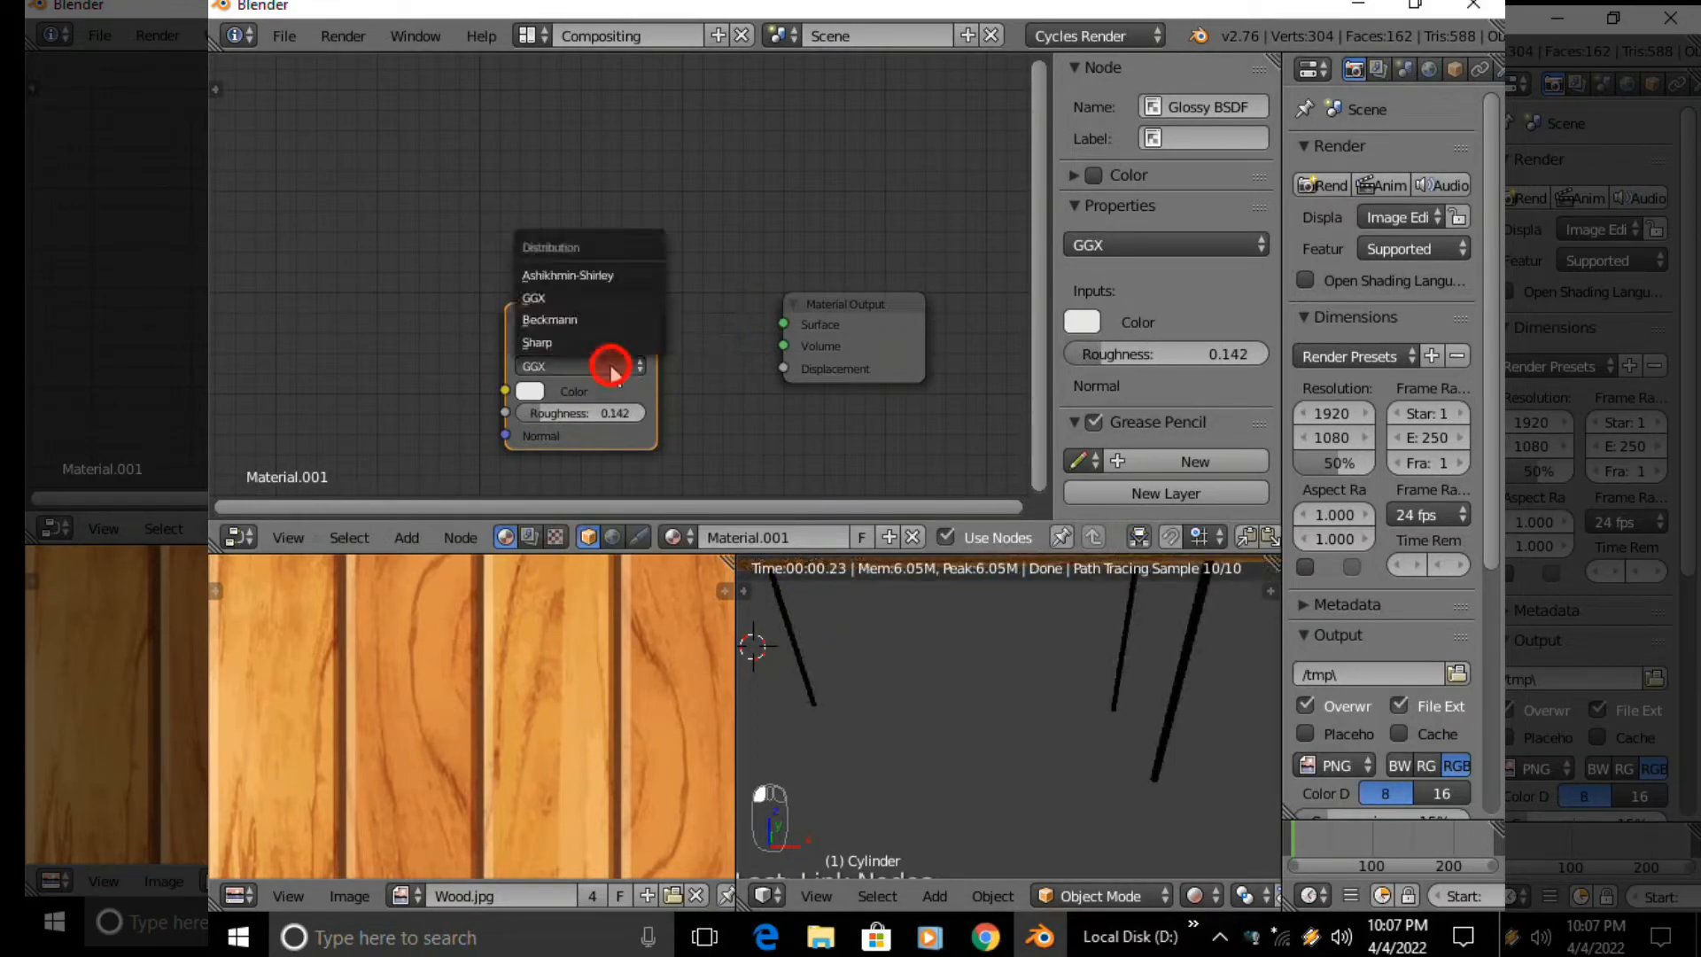
click(567, 300)
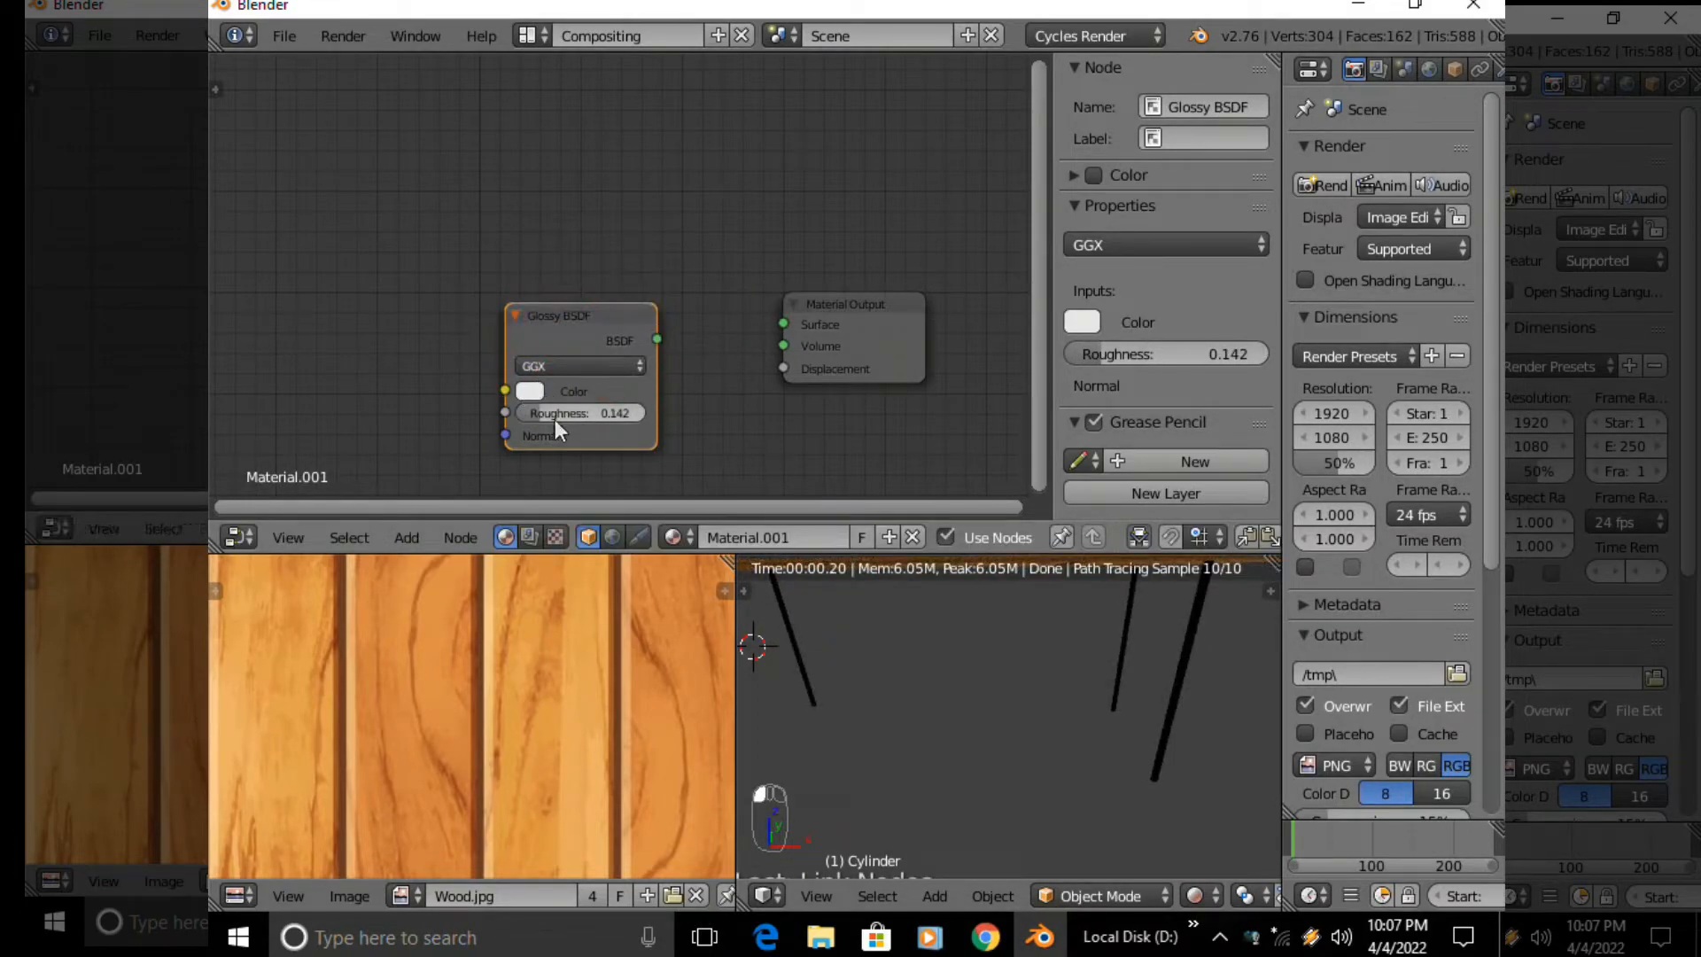
Give the Glossy BSDF a reddish-brown color and reconnect it to the Surface input of the Material Output
click(528, 392)
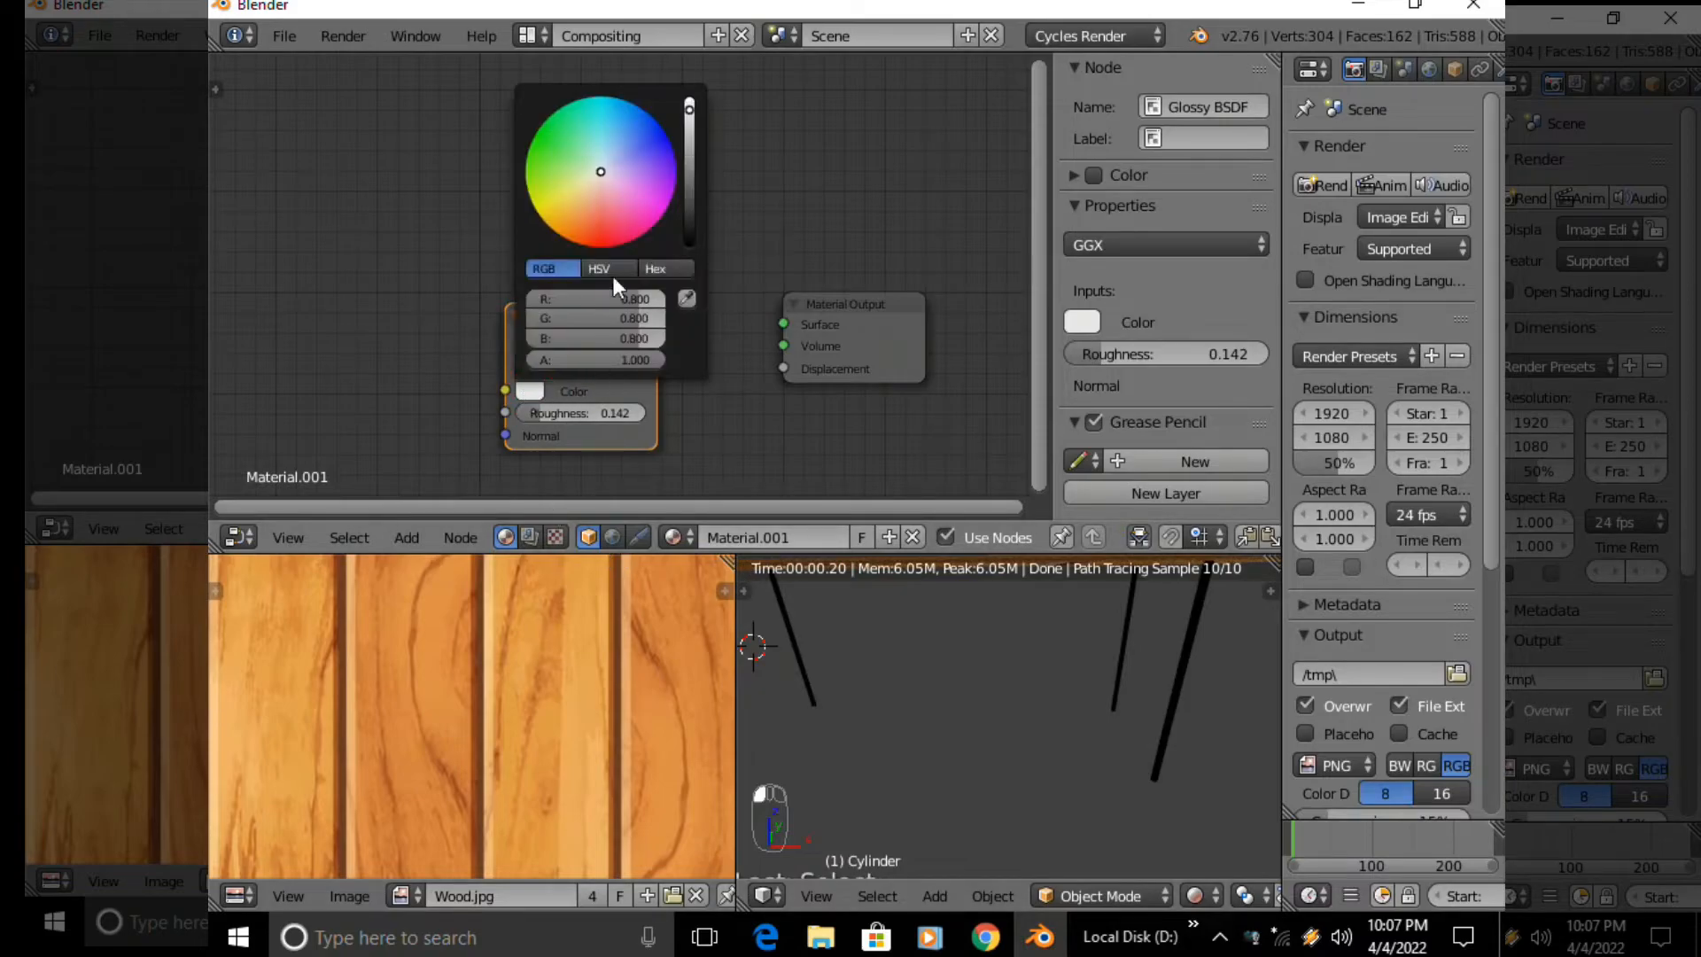
click(591, 215)
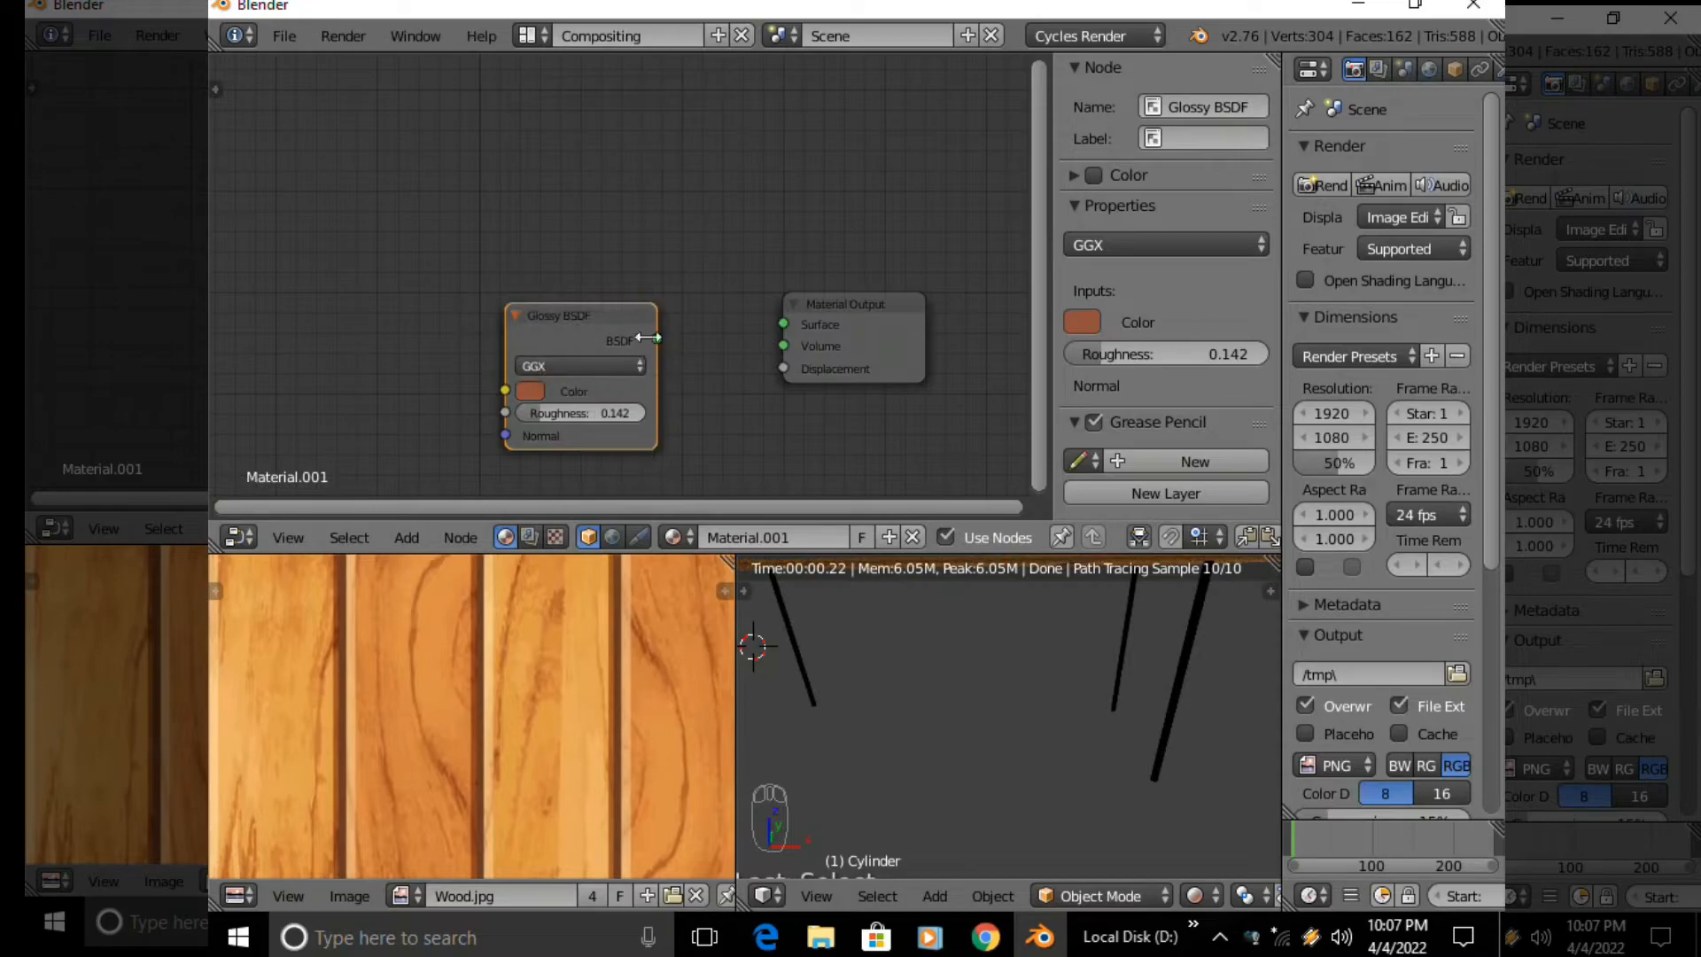
drag(656, 340, 783, 324)
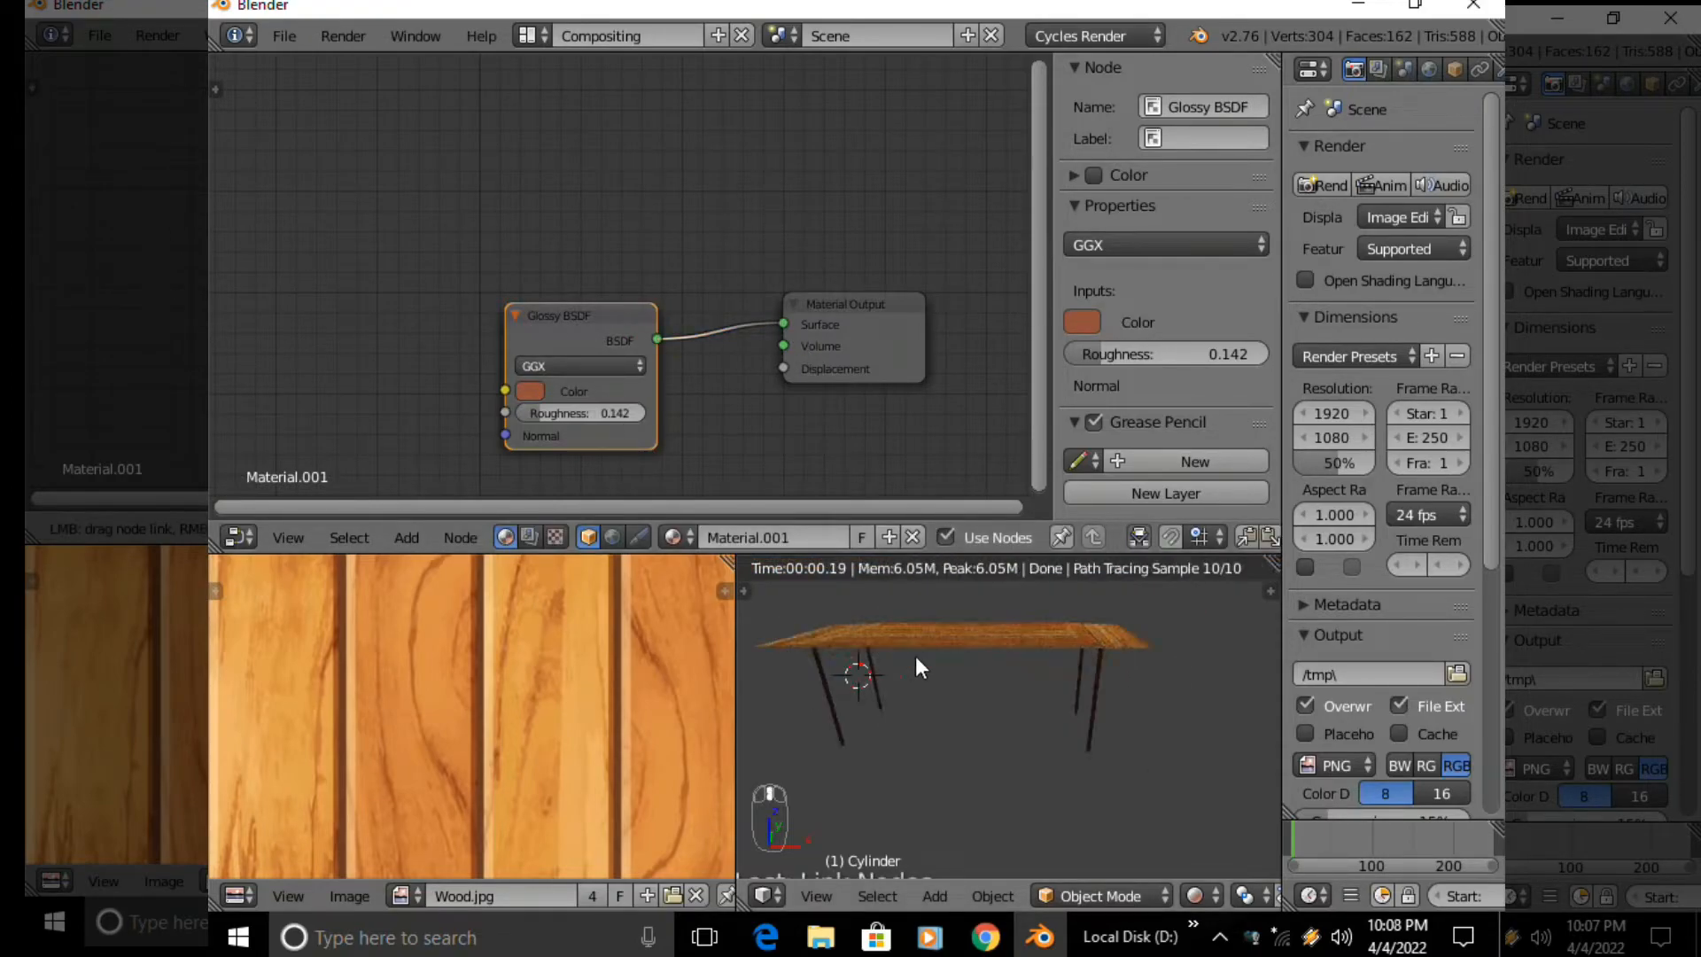
scroll(916, 655, up, 4)
Replace the Glossy BSDF with a Glass BSDF connected to the Surface input of the Material Output
key(Delete)
key(Return)
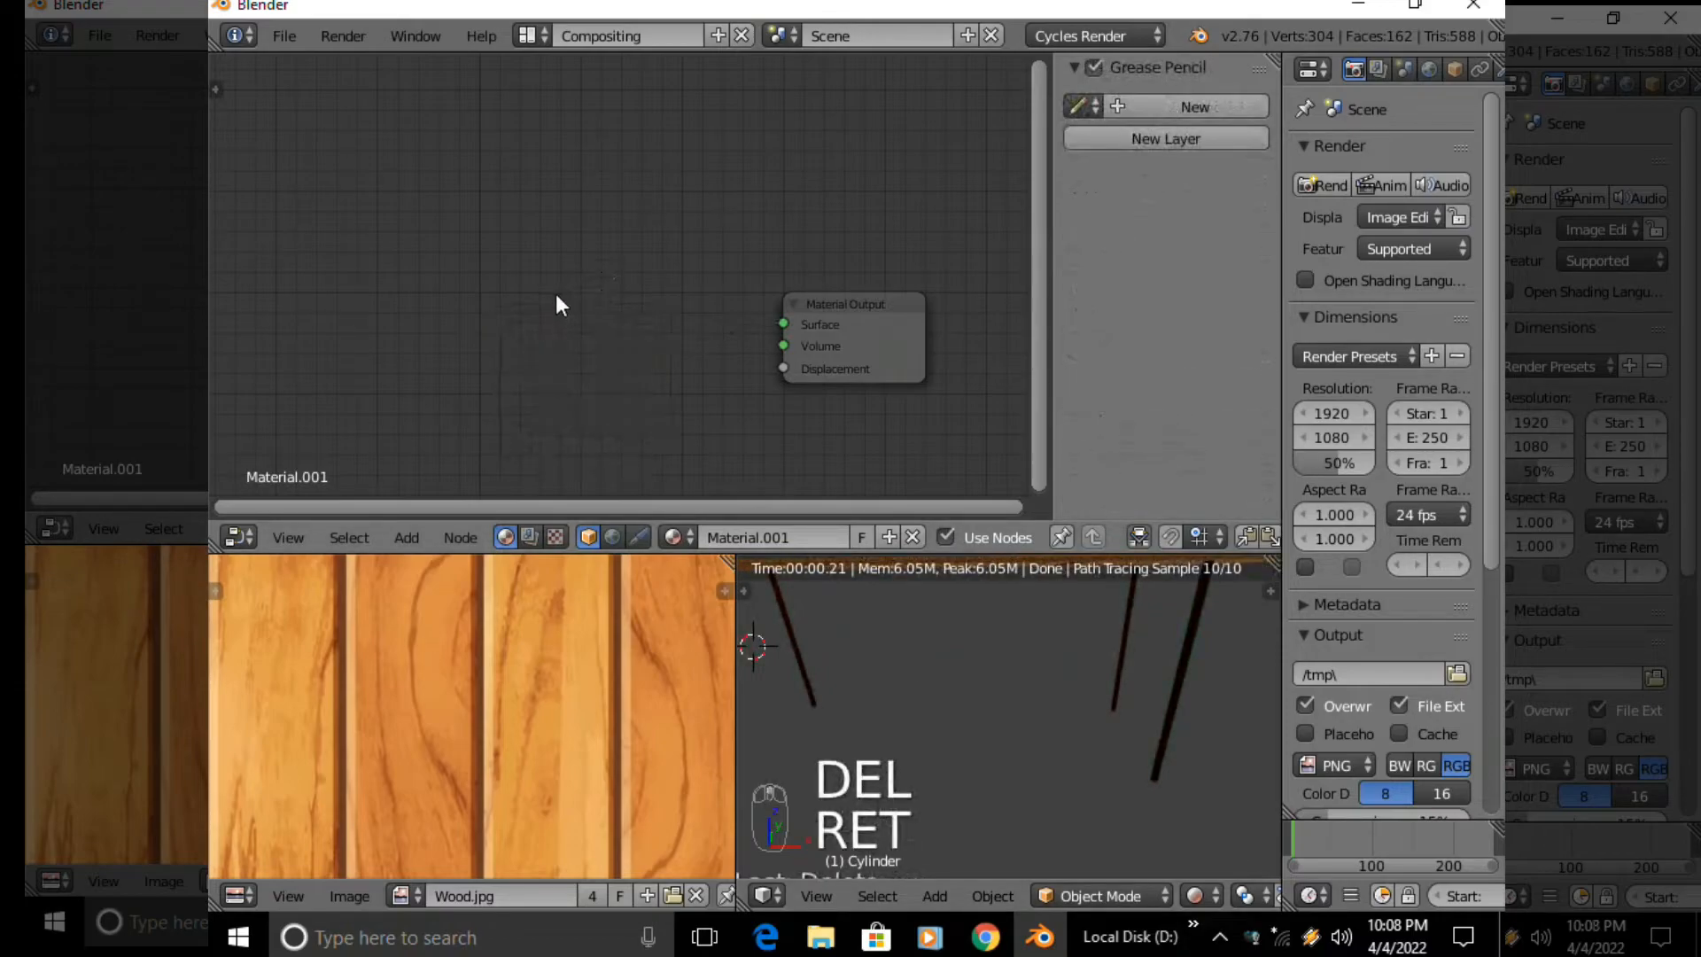
key(shift+a)
mouse_move(557, 296)
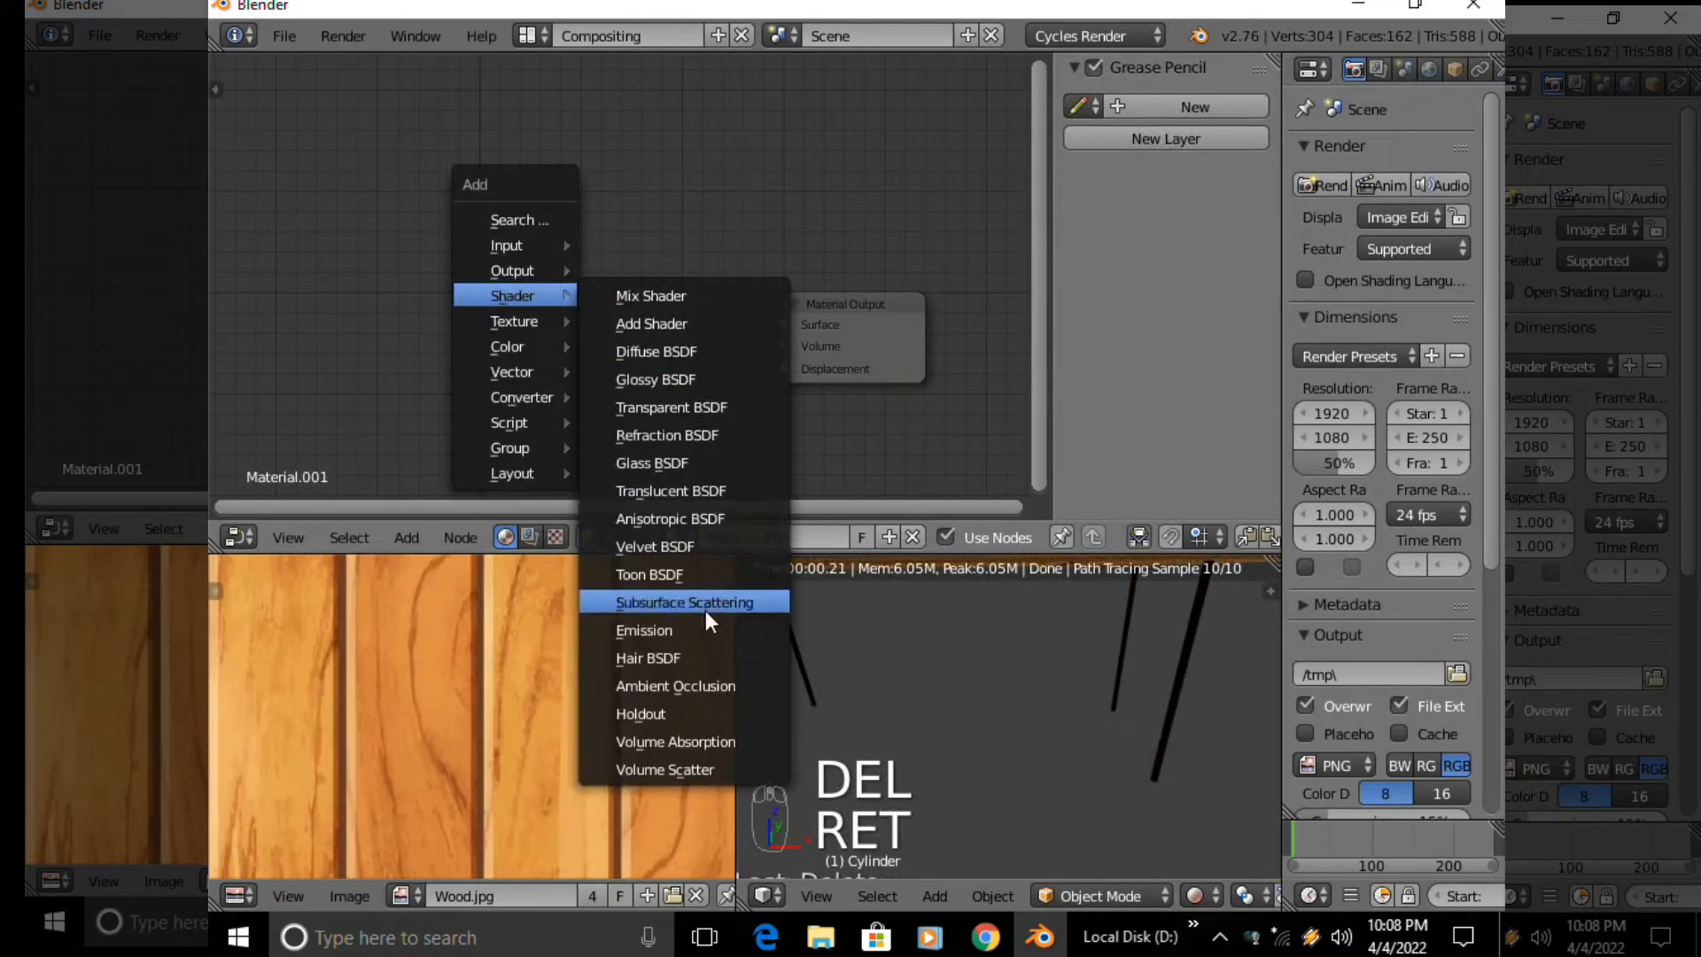
click(719, 459)
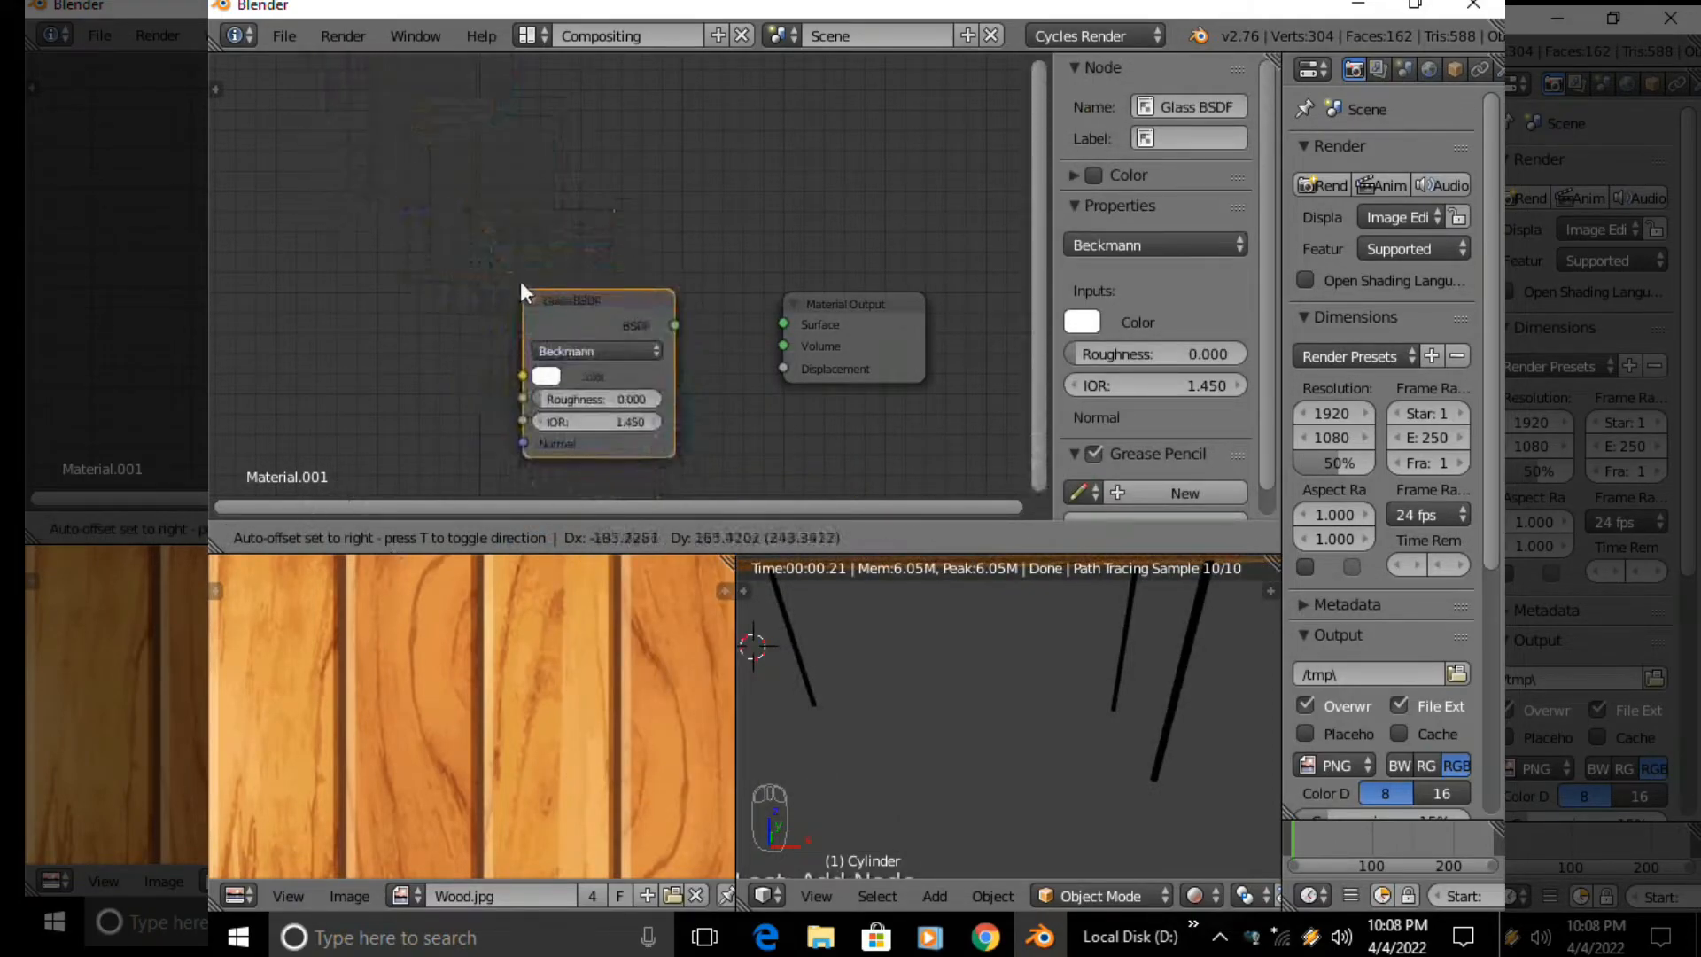
click(666, 305)
drag(649, 285, 783, 324)
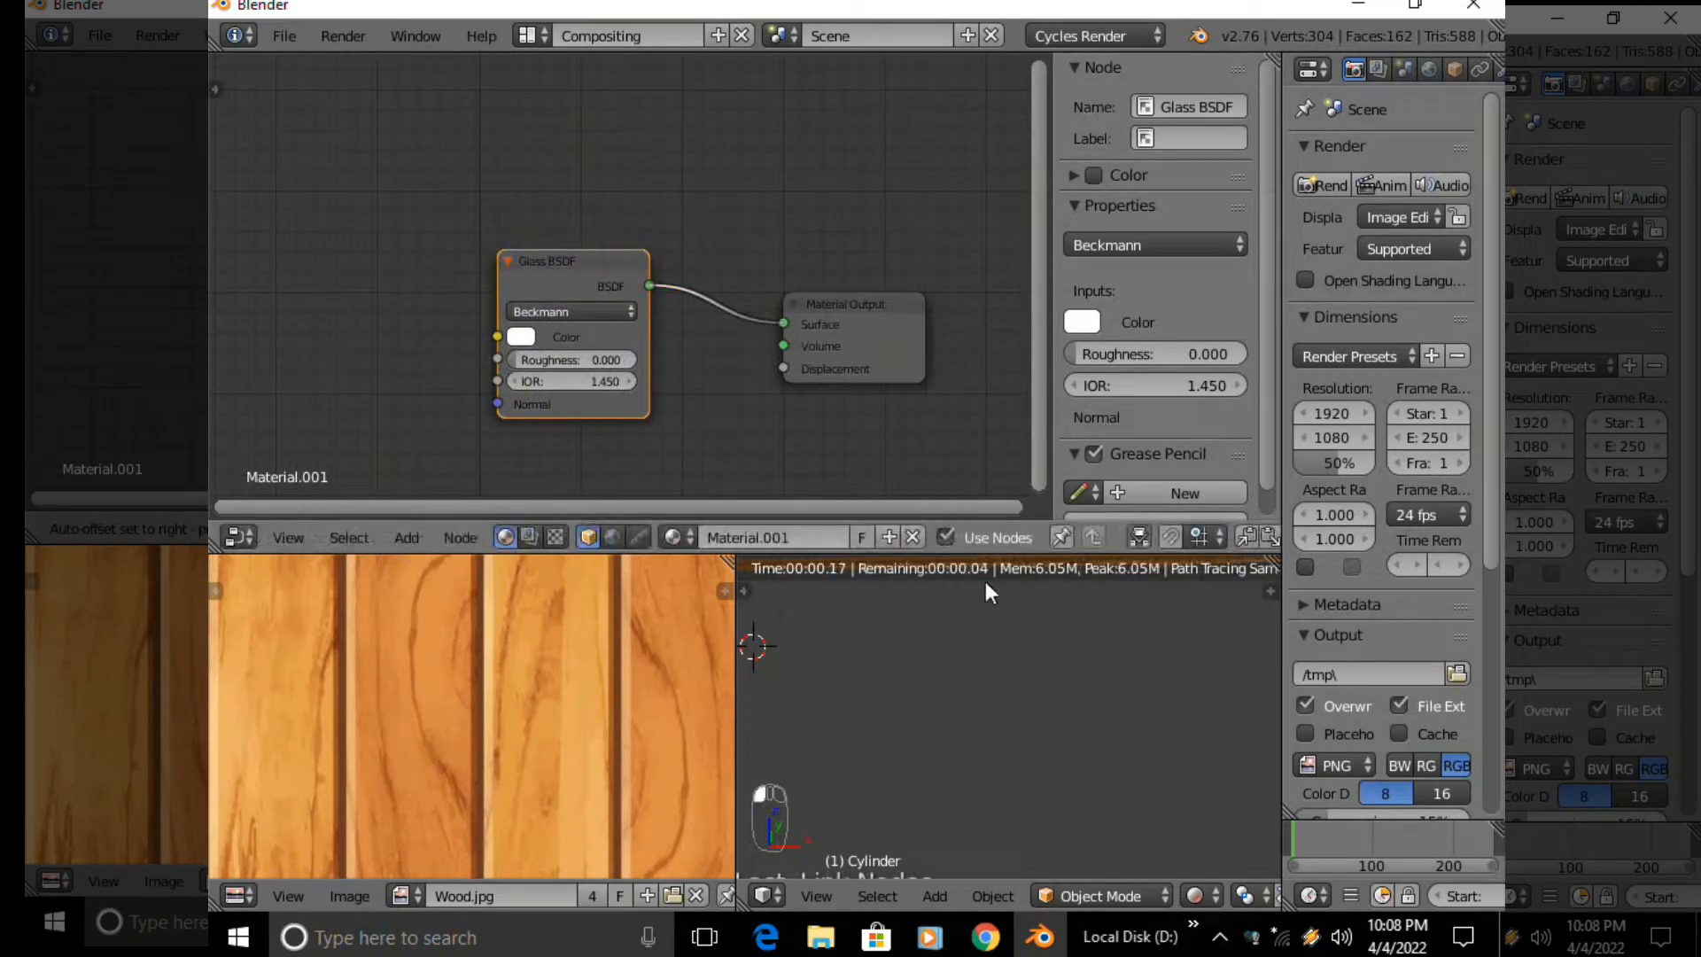
Set the Glass BSDF to GGX with roughness 0.183, IOR 4.050 and a reddish-brown color (R 0.257, G 0.071, B 0.038)
drag(580, 360, 650, 387)
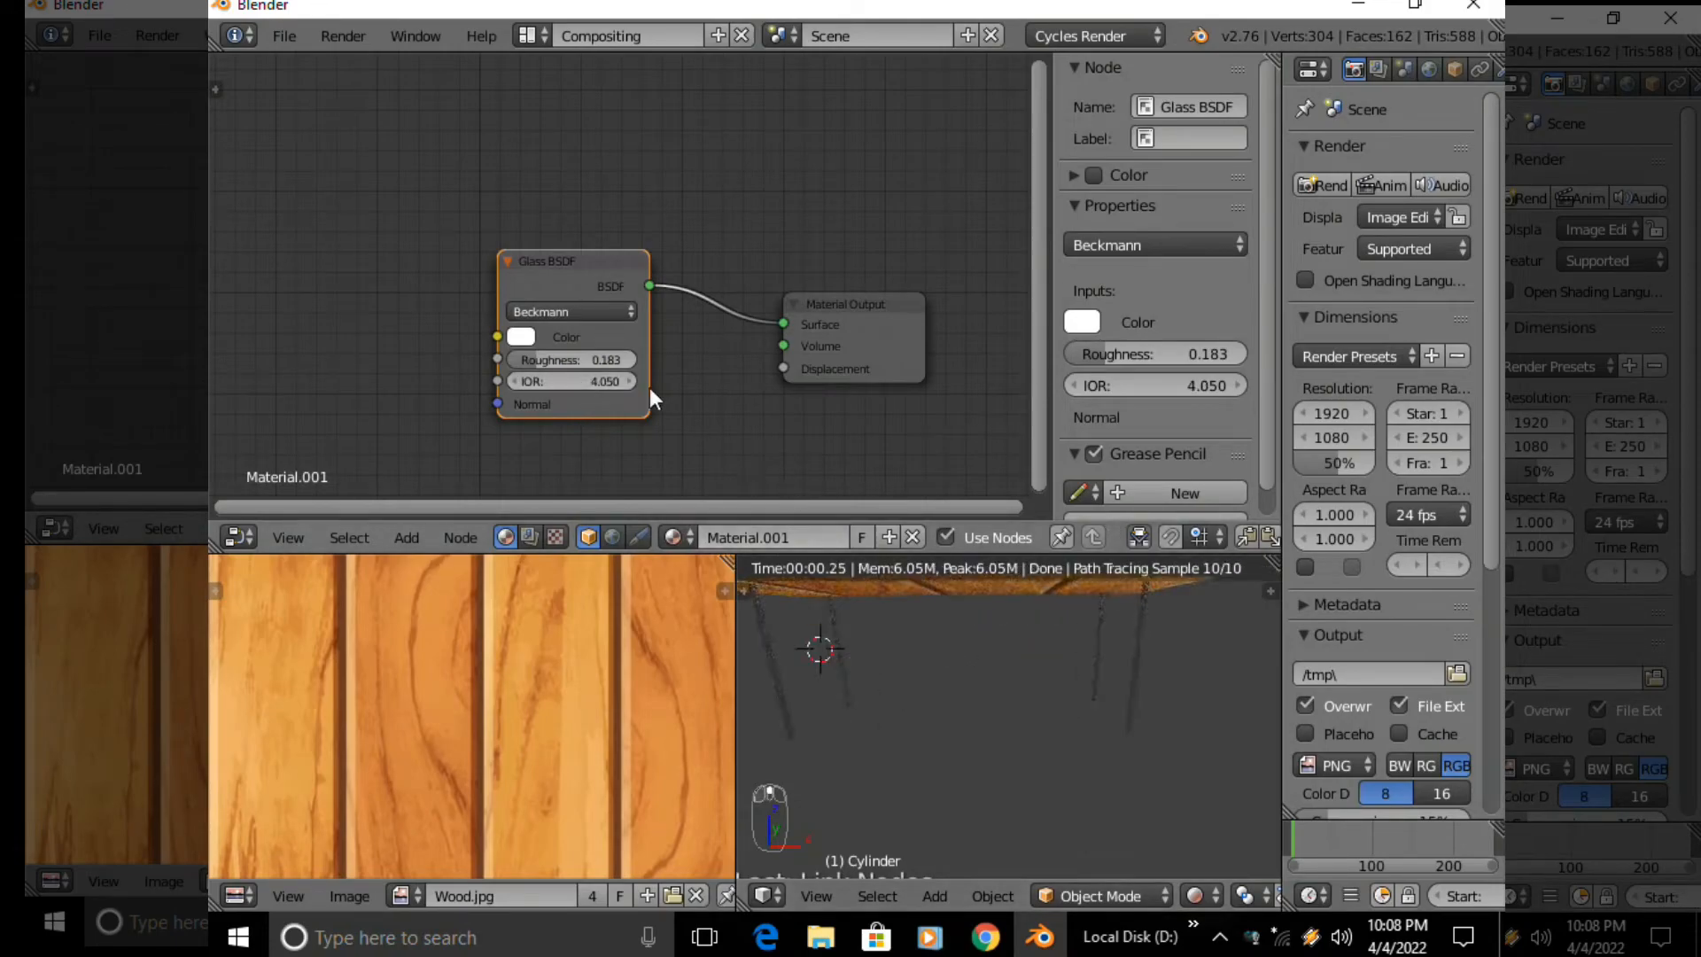
click(589, 312)
click(592, 244)
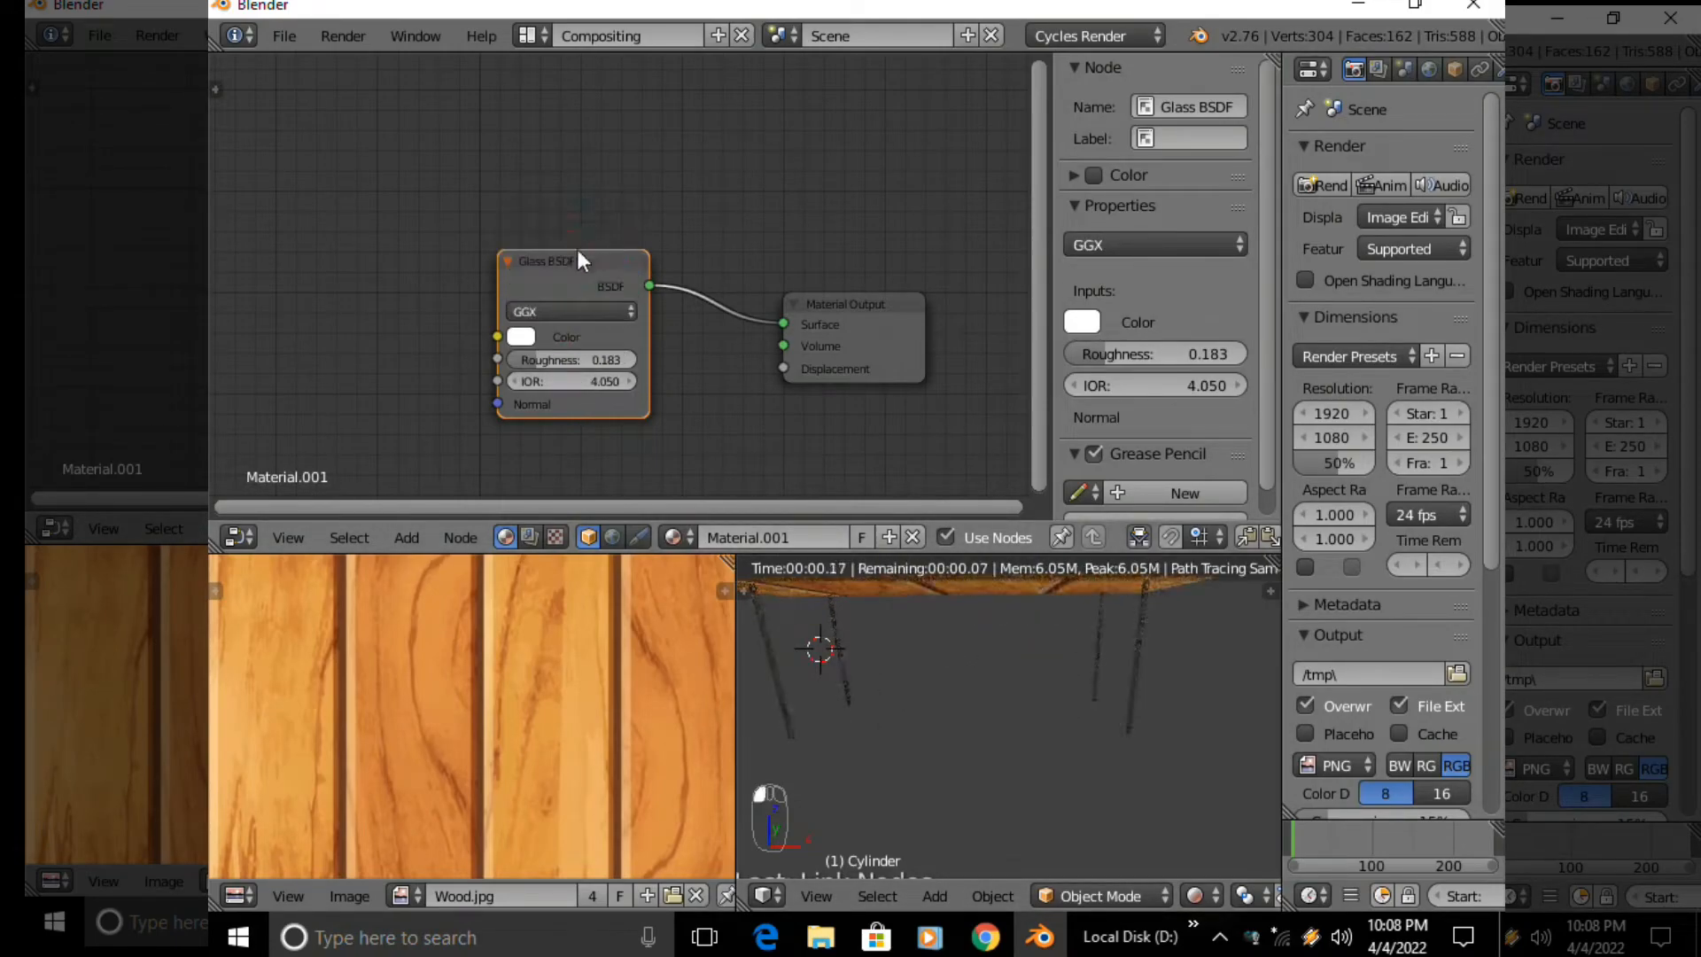
click(523, 339)
click(585, 175)
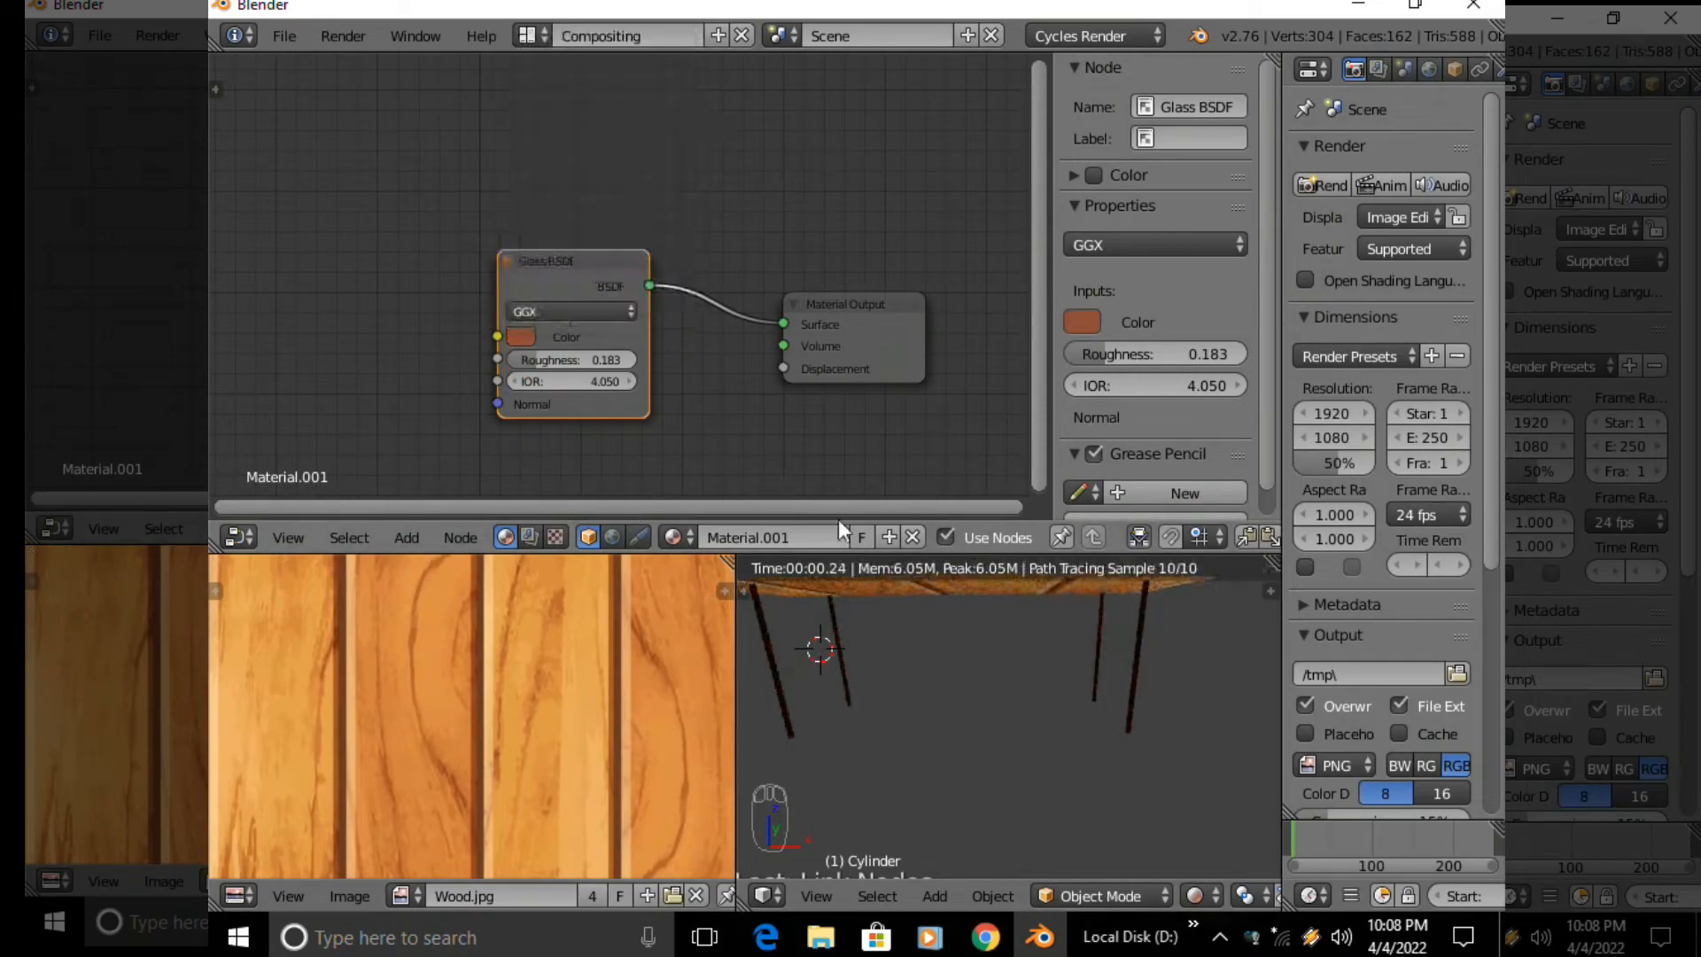
Set the Glass BSDF's IOR to 16.800 and its roughness to 0.450
drag(581, 362, 700, 388)
click(563, 401)
scroll(911, 750, up, 1)
scroll(912, 749, down, 3)
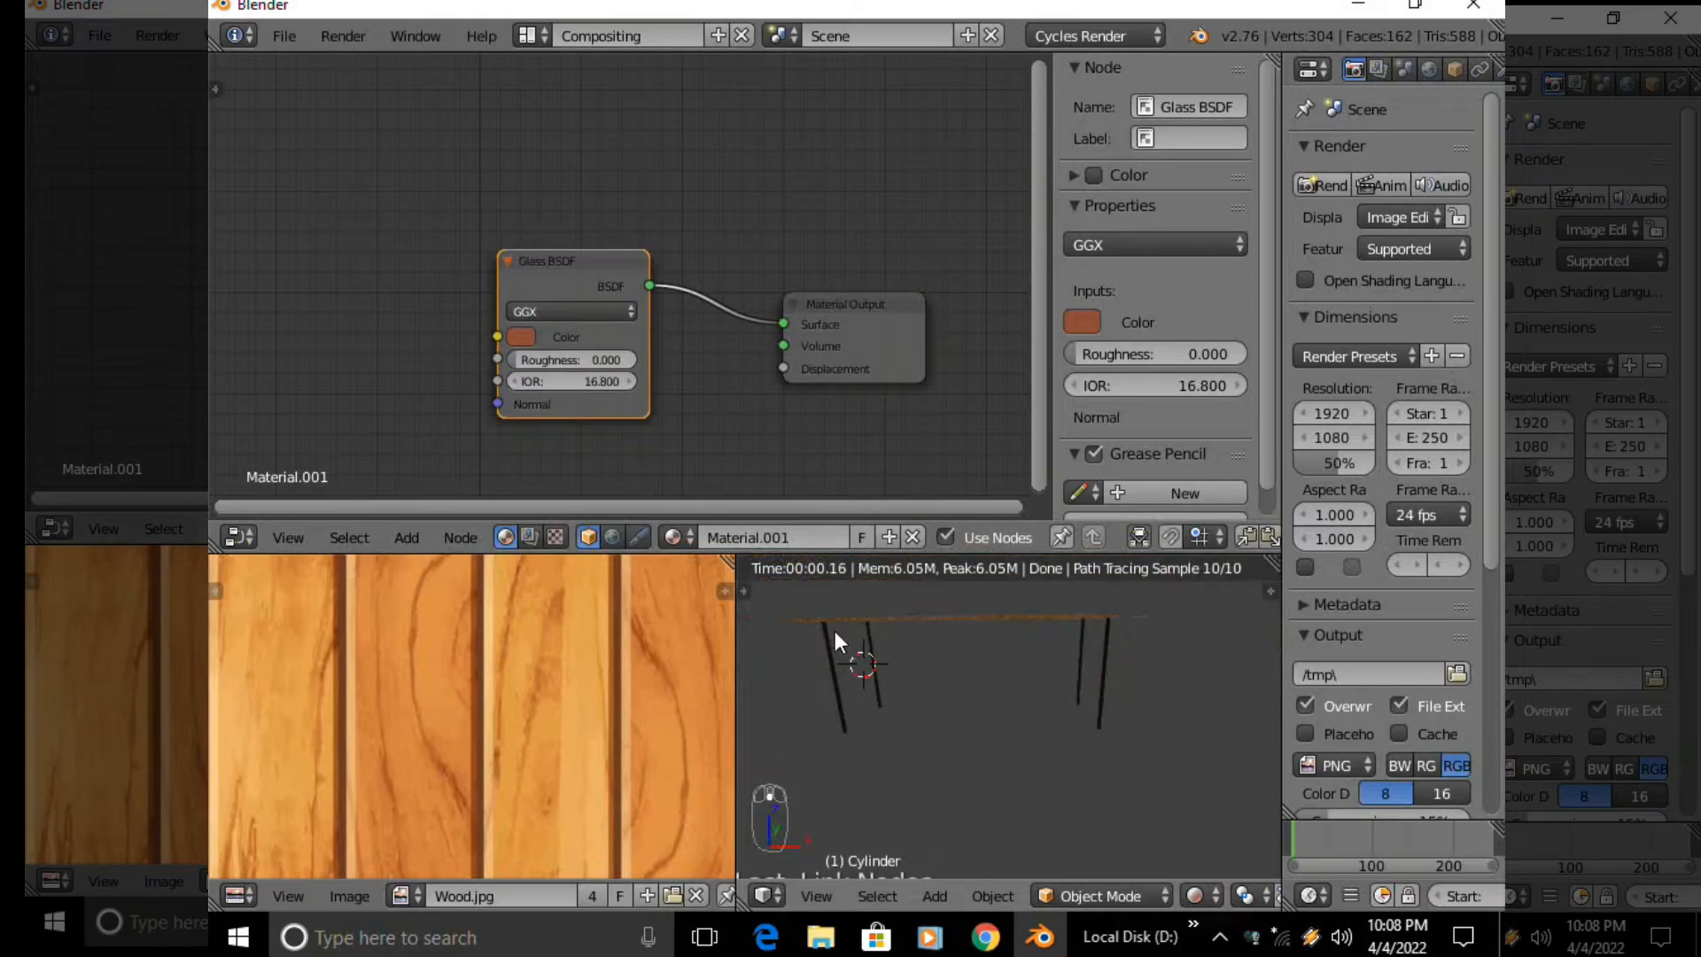
drag(545, 360, 580, 364)
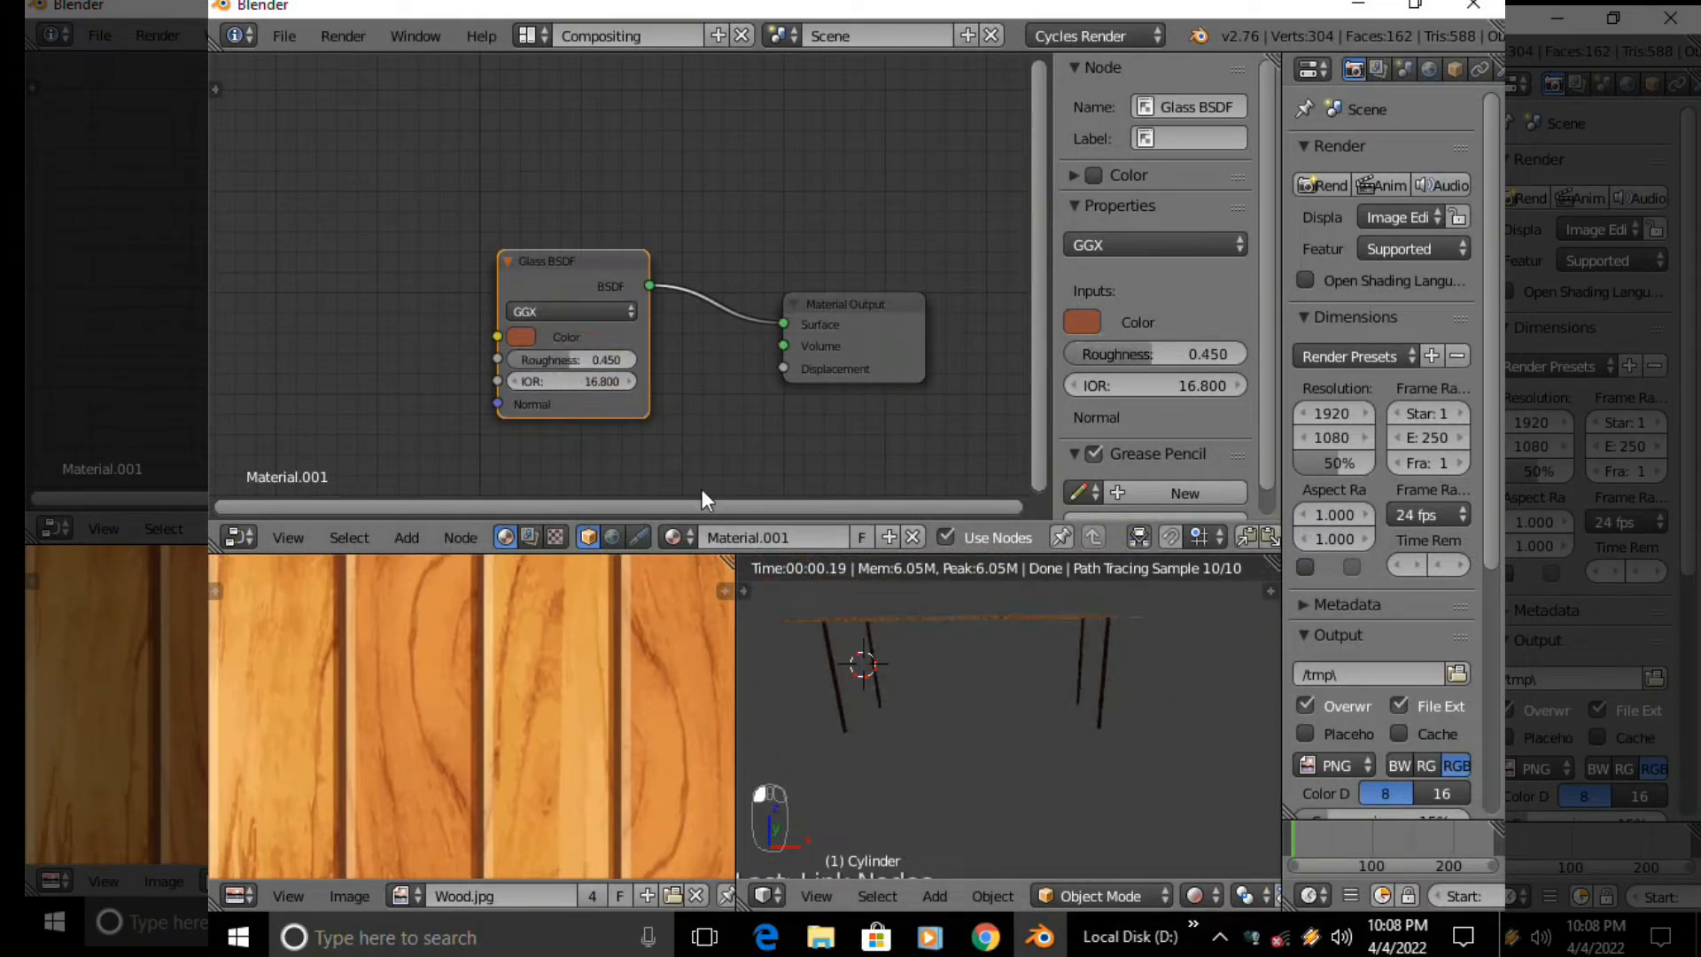
Change the Glass BSDF's color to a near-white tint with R 0.977, G 0.884 and B 1.000
click(521, 337)
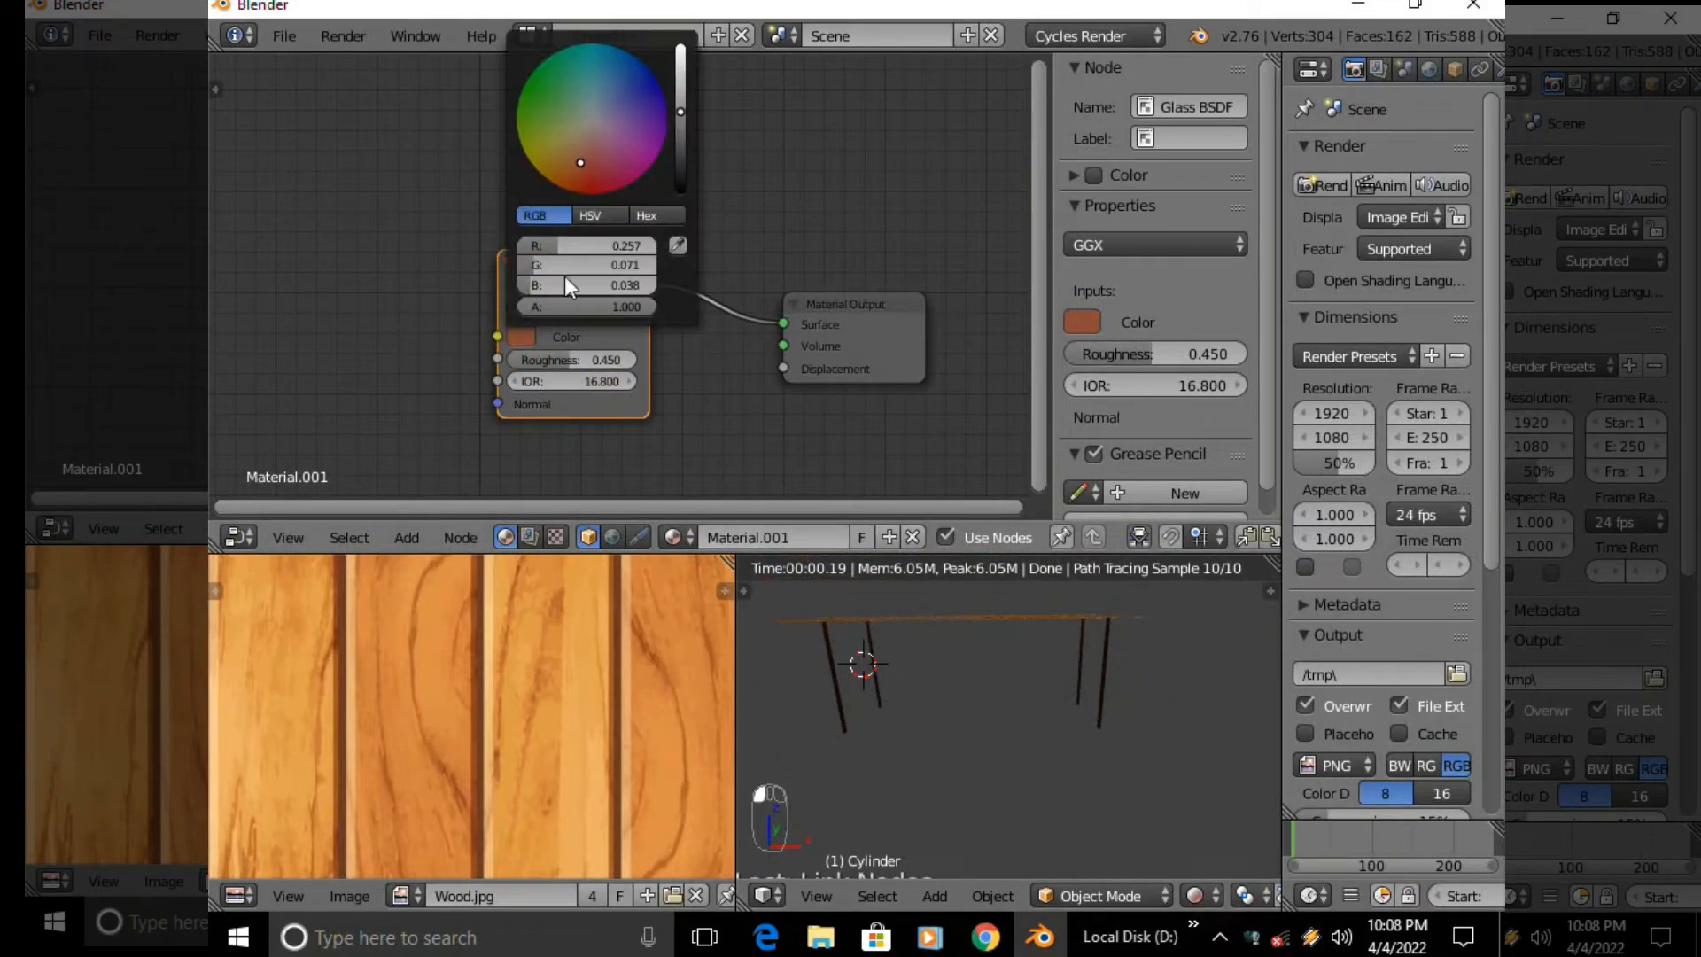
click(587, 123)
click(596, 119)
drag(678, 60, 679, 43)
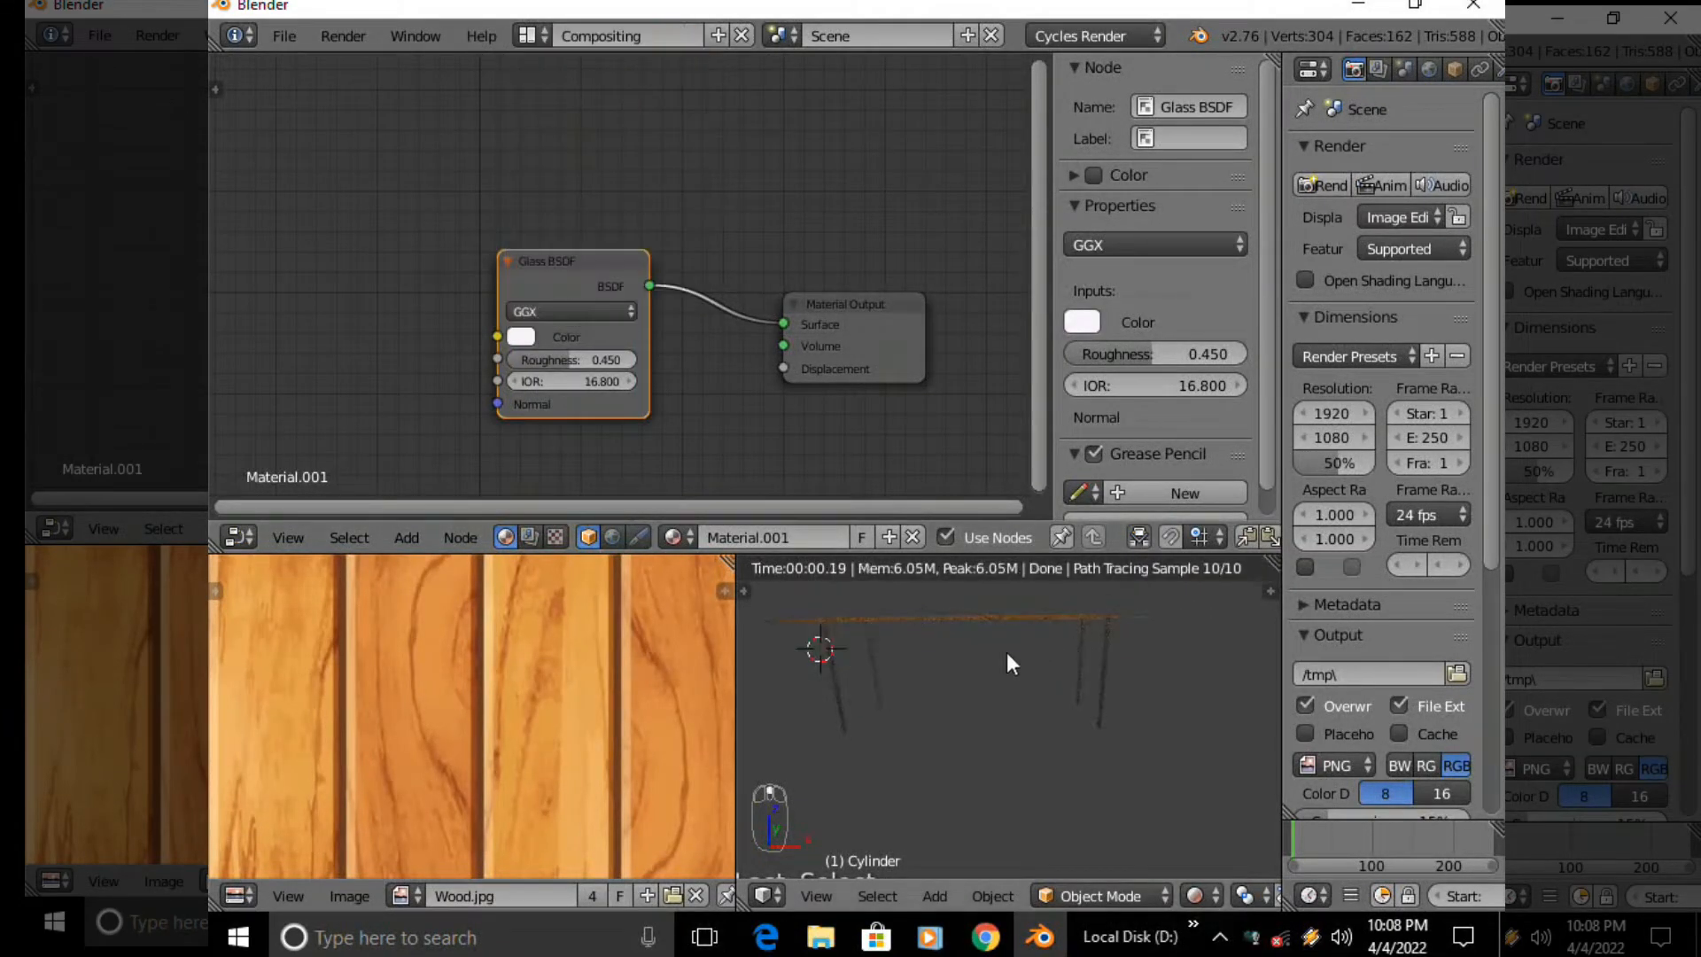
scroll(977, 636, up, 2)
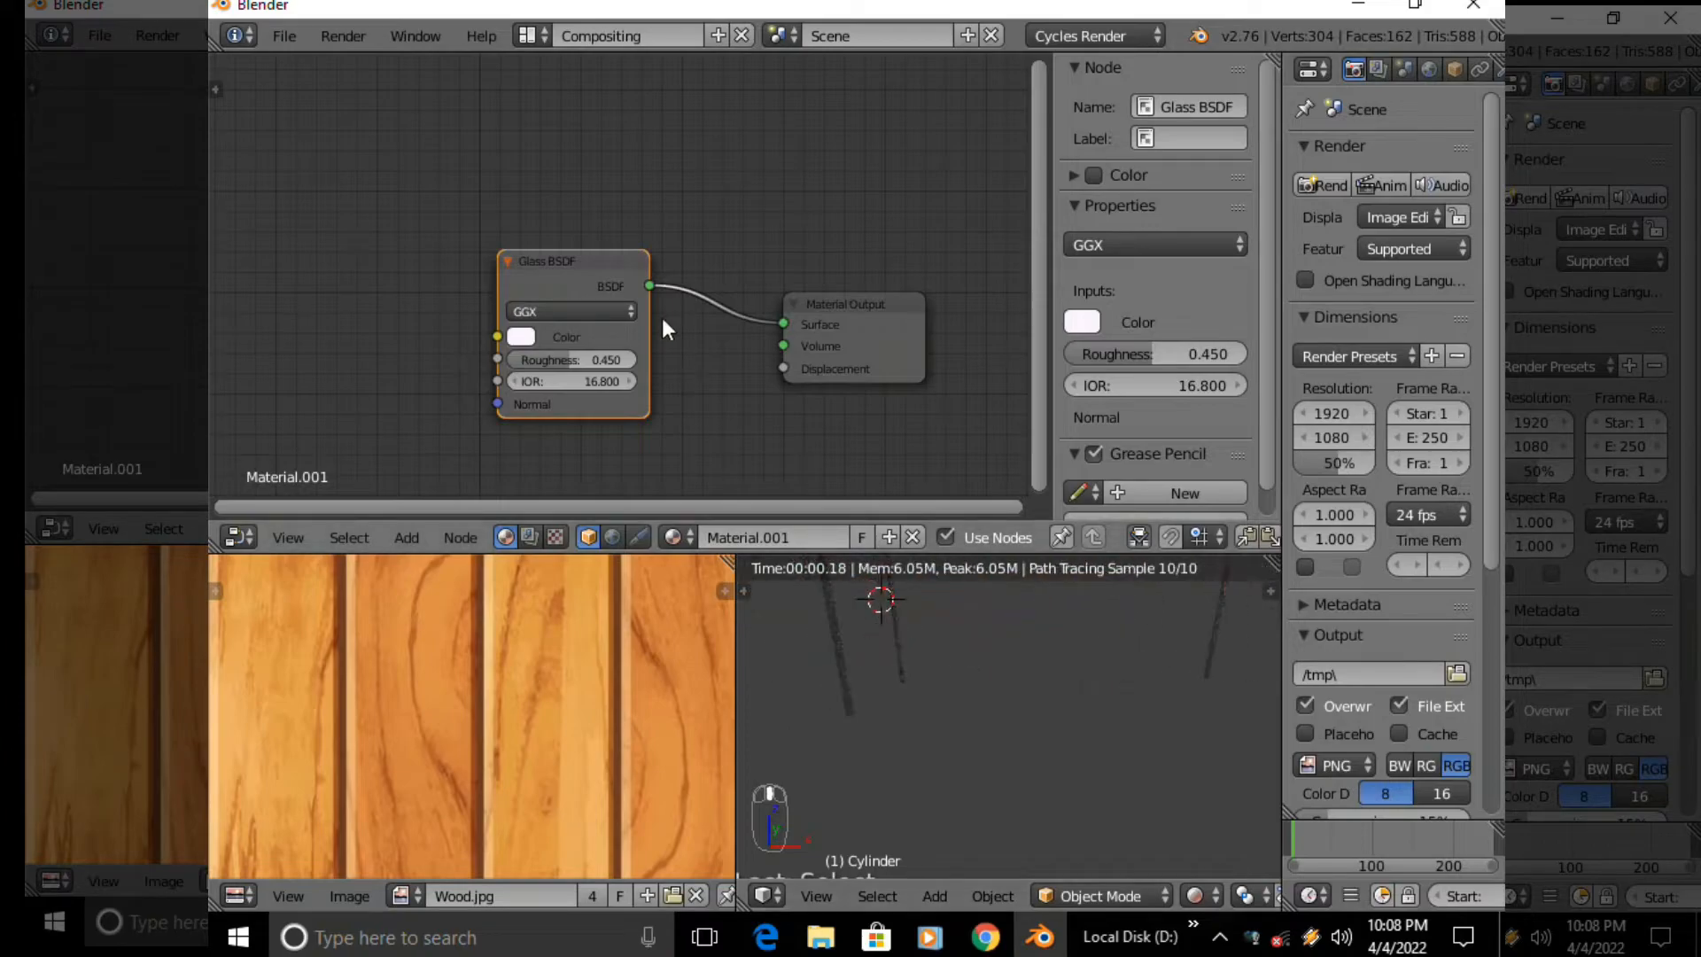
Set the Glass BSDF's roughness to 0.275 and IOR to 12.600, and change its color to a reddish brown
drag(586, 379, 514, 387)
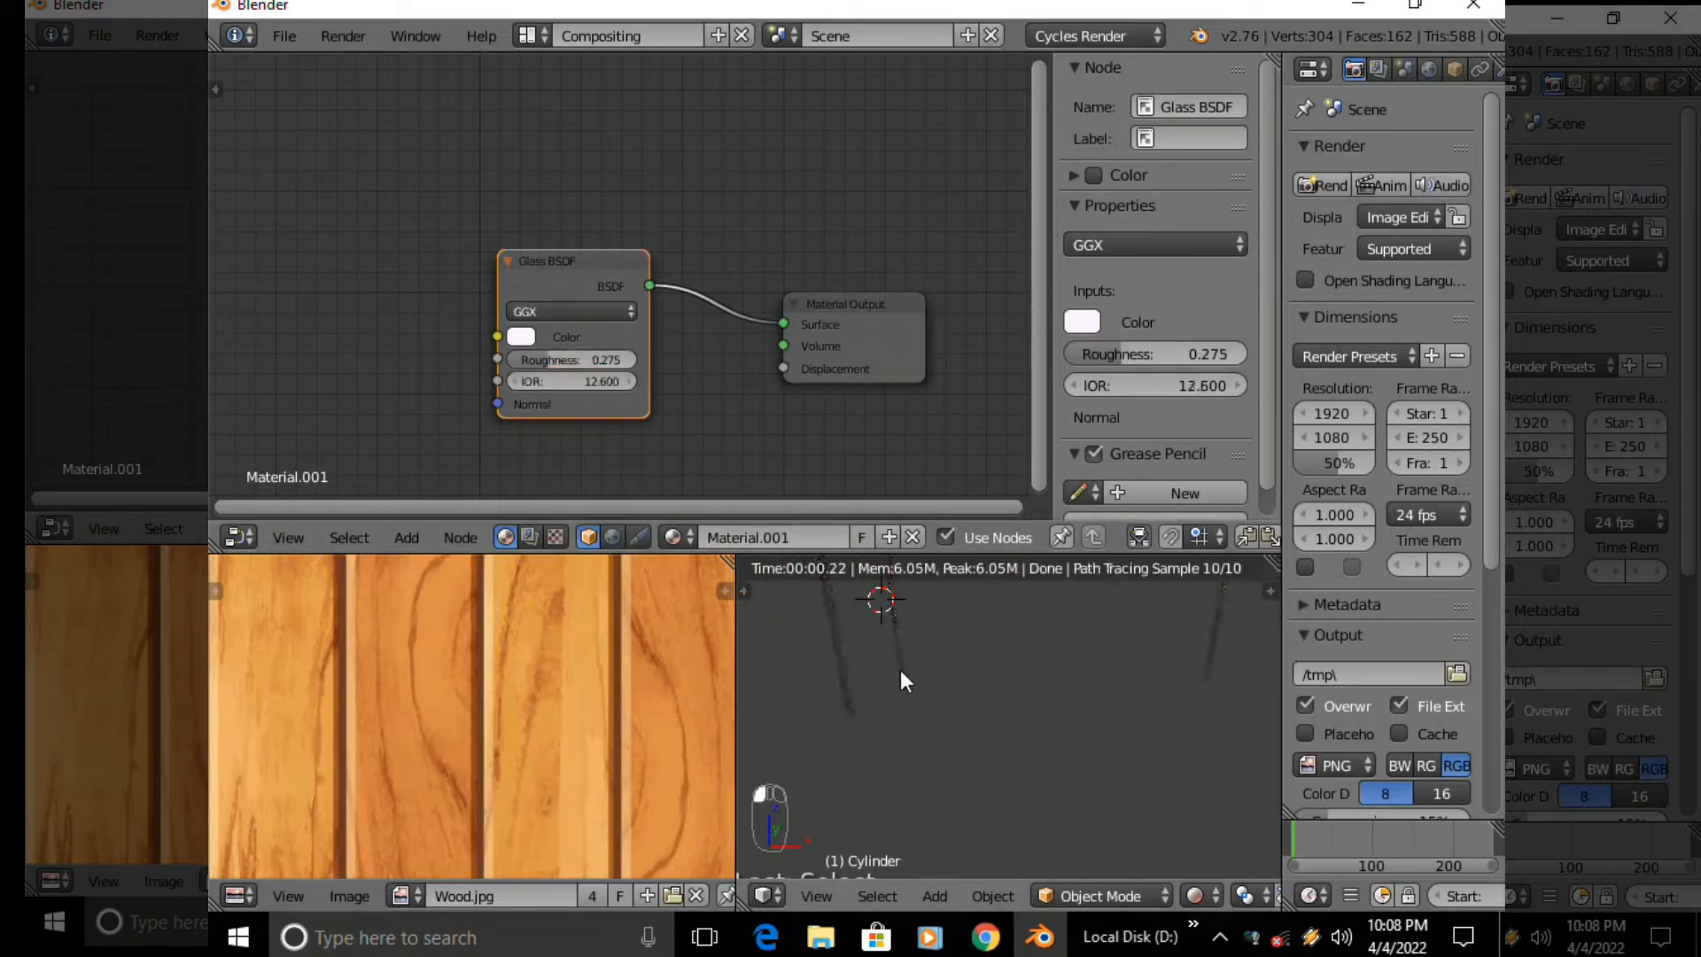
click(524, 337)
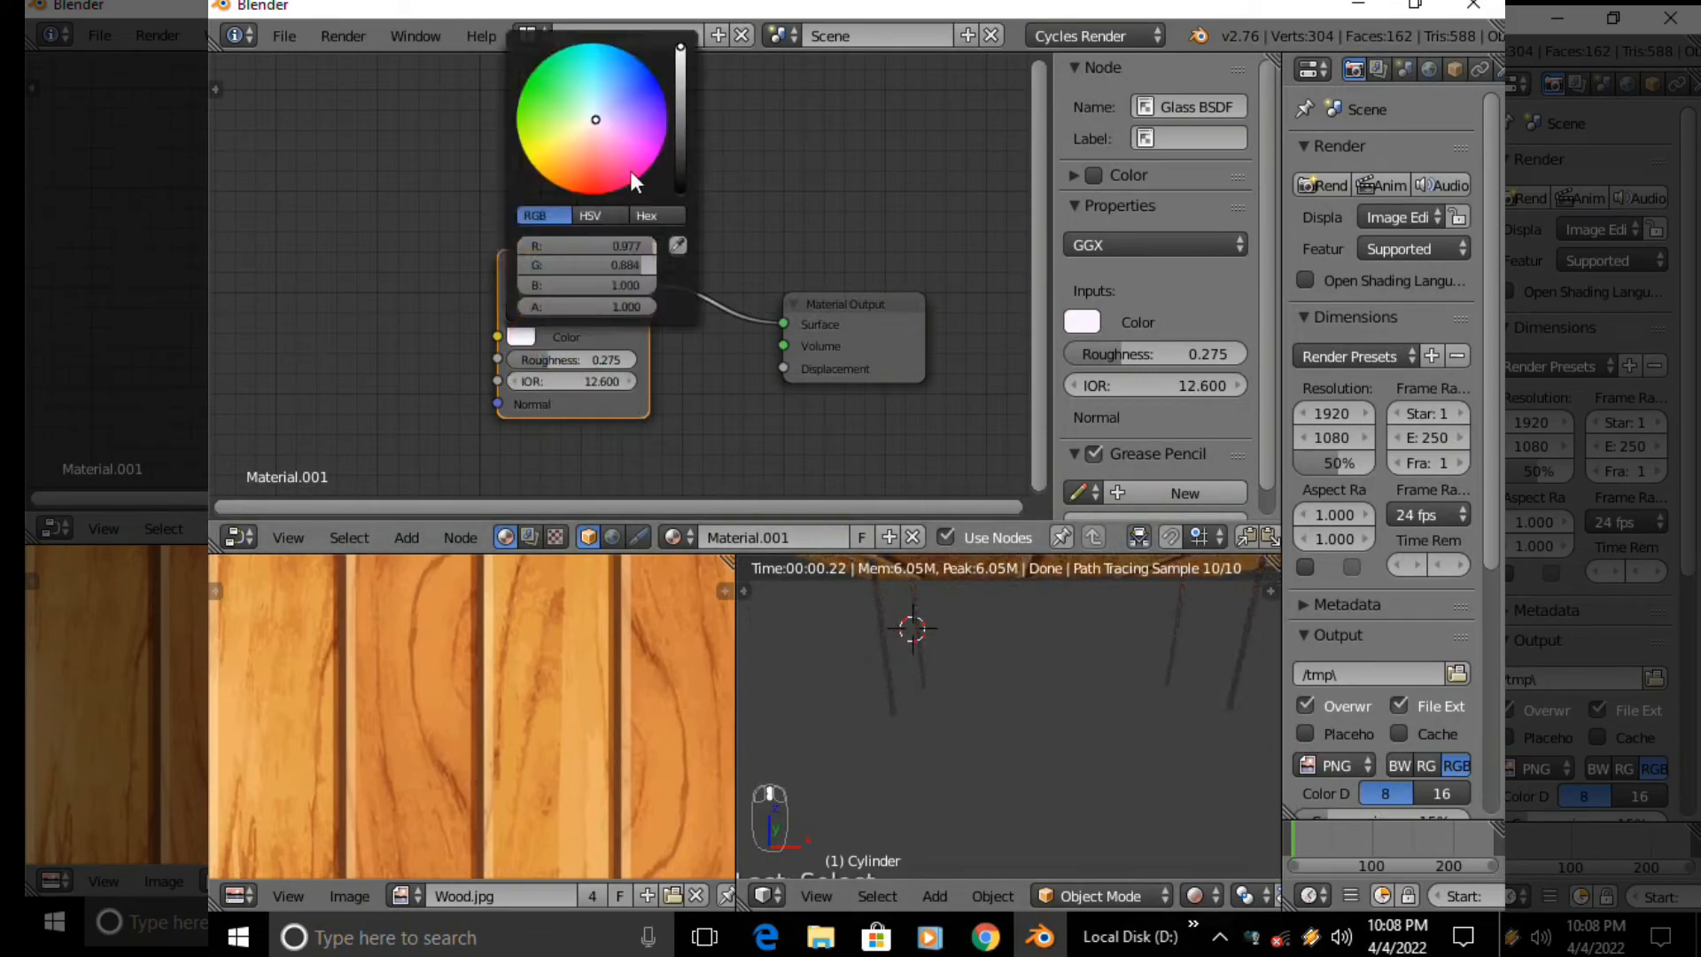
click(588, 155)
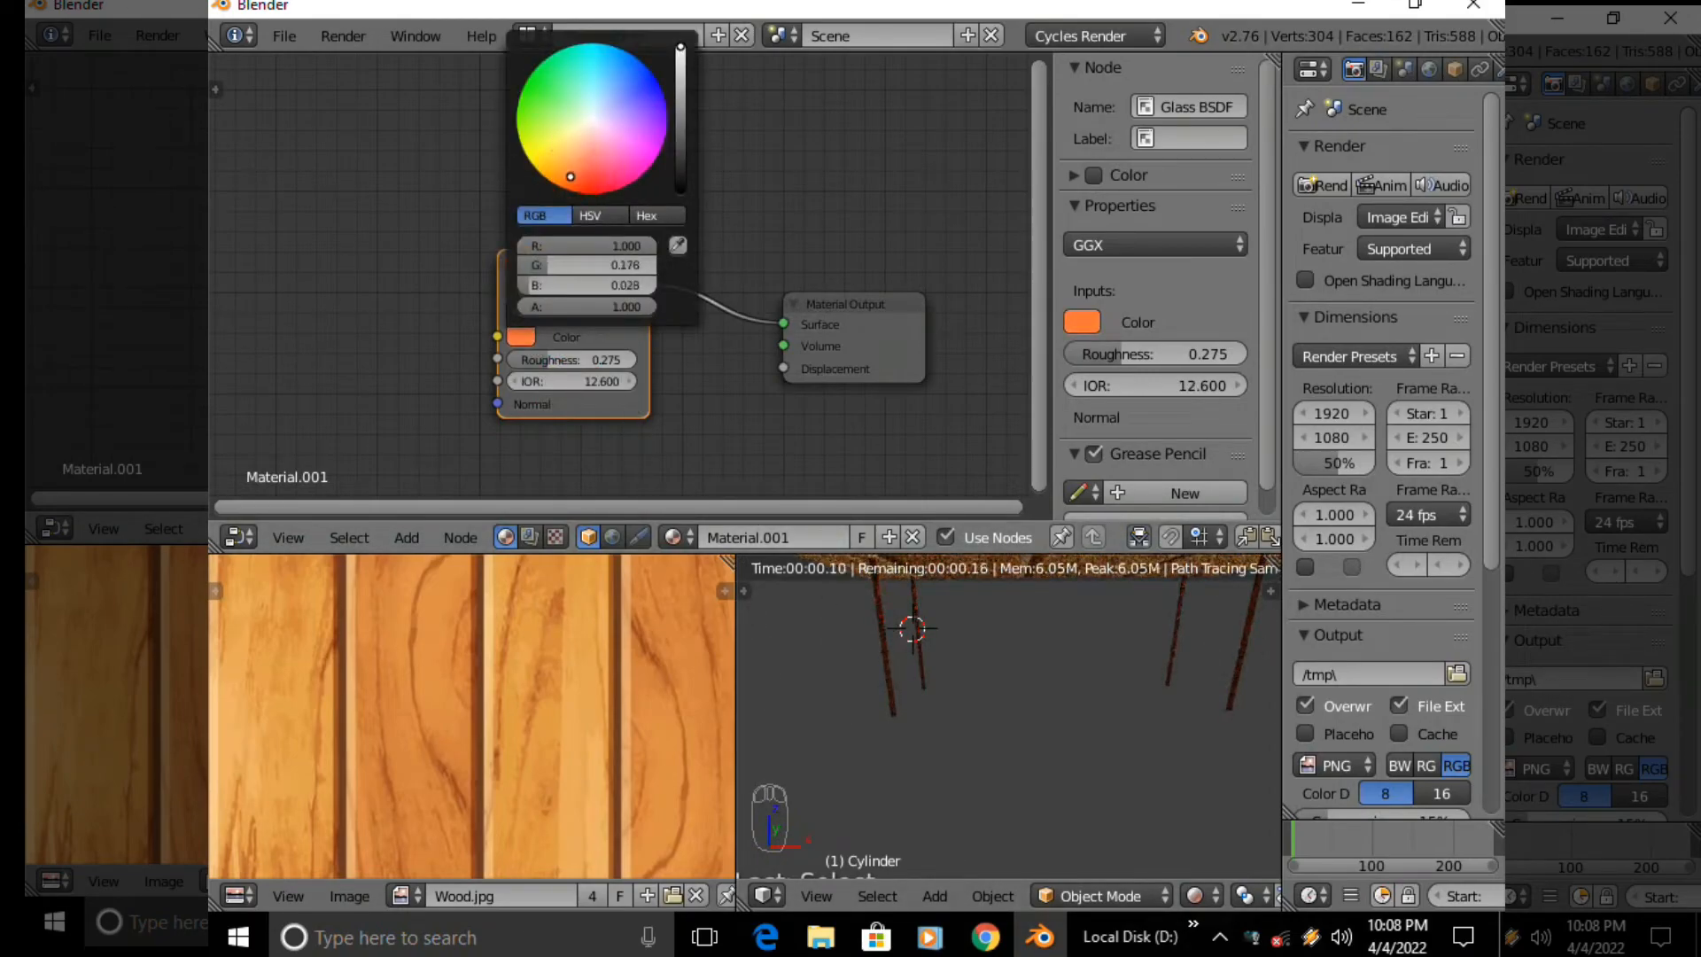
drag(587, 168, 613, 160)
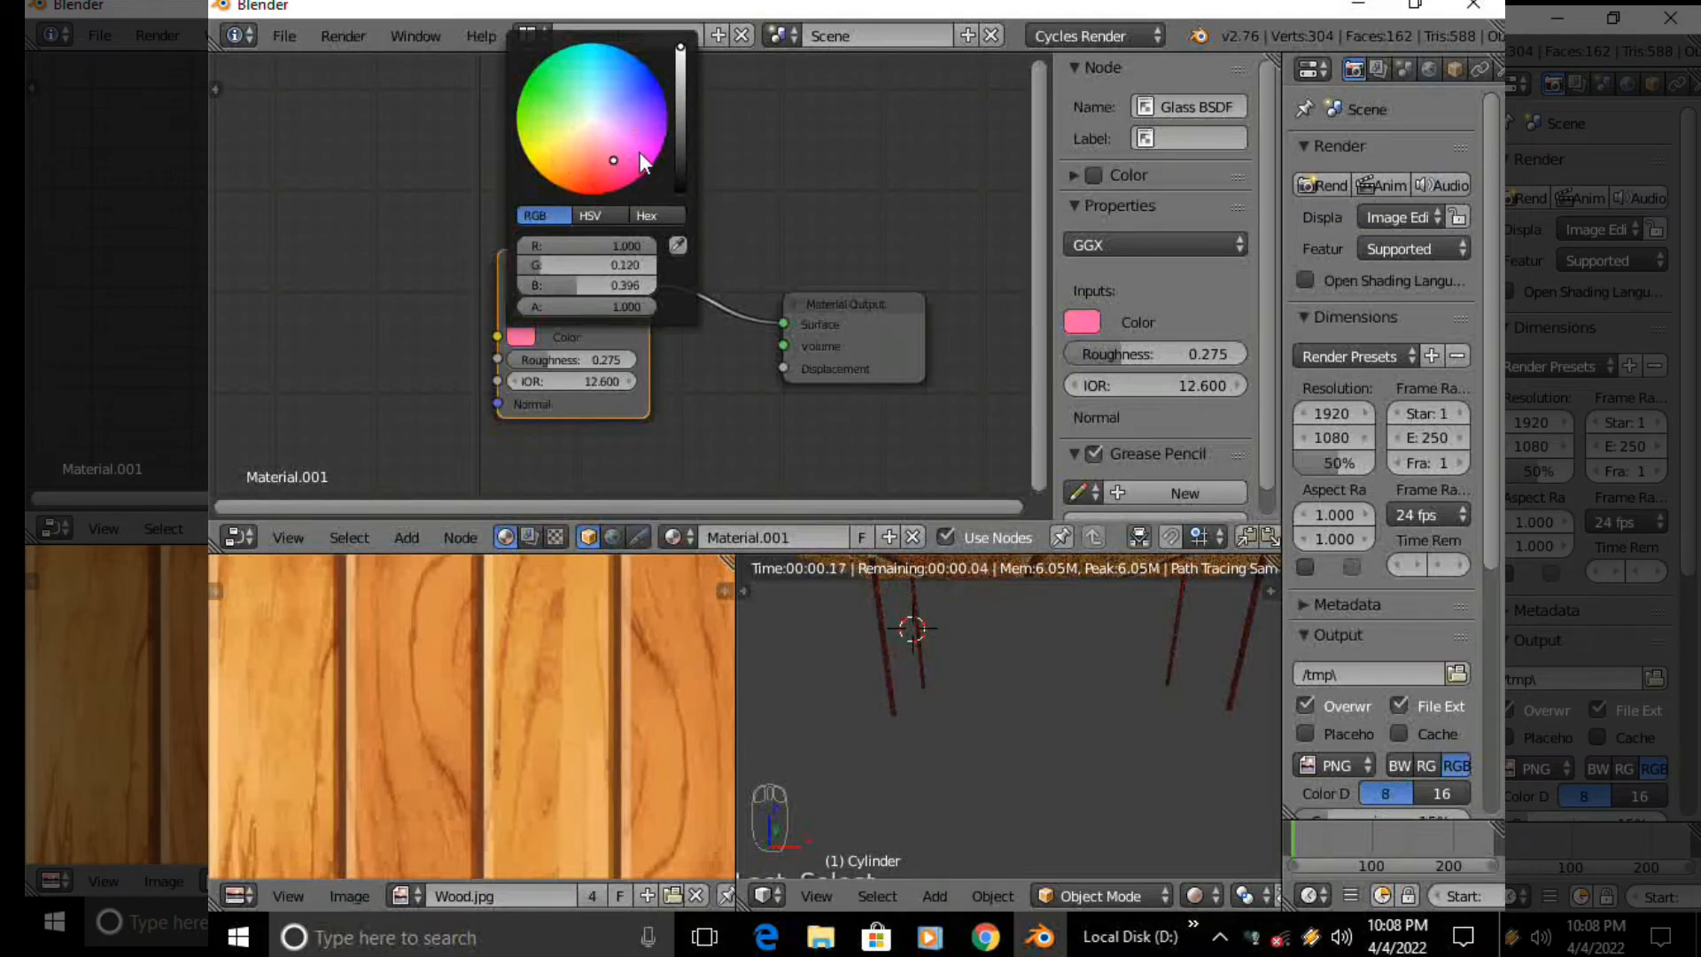
click(682, 169)
click(581, 164)
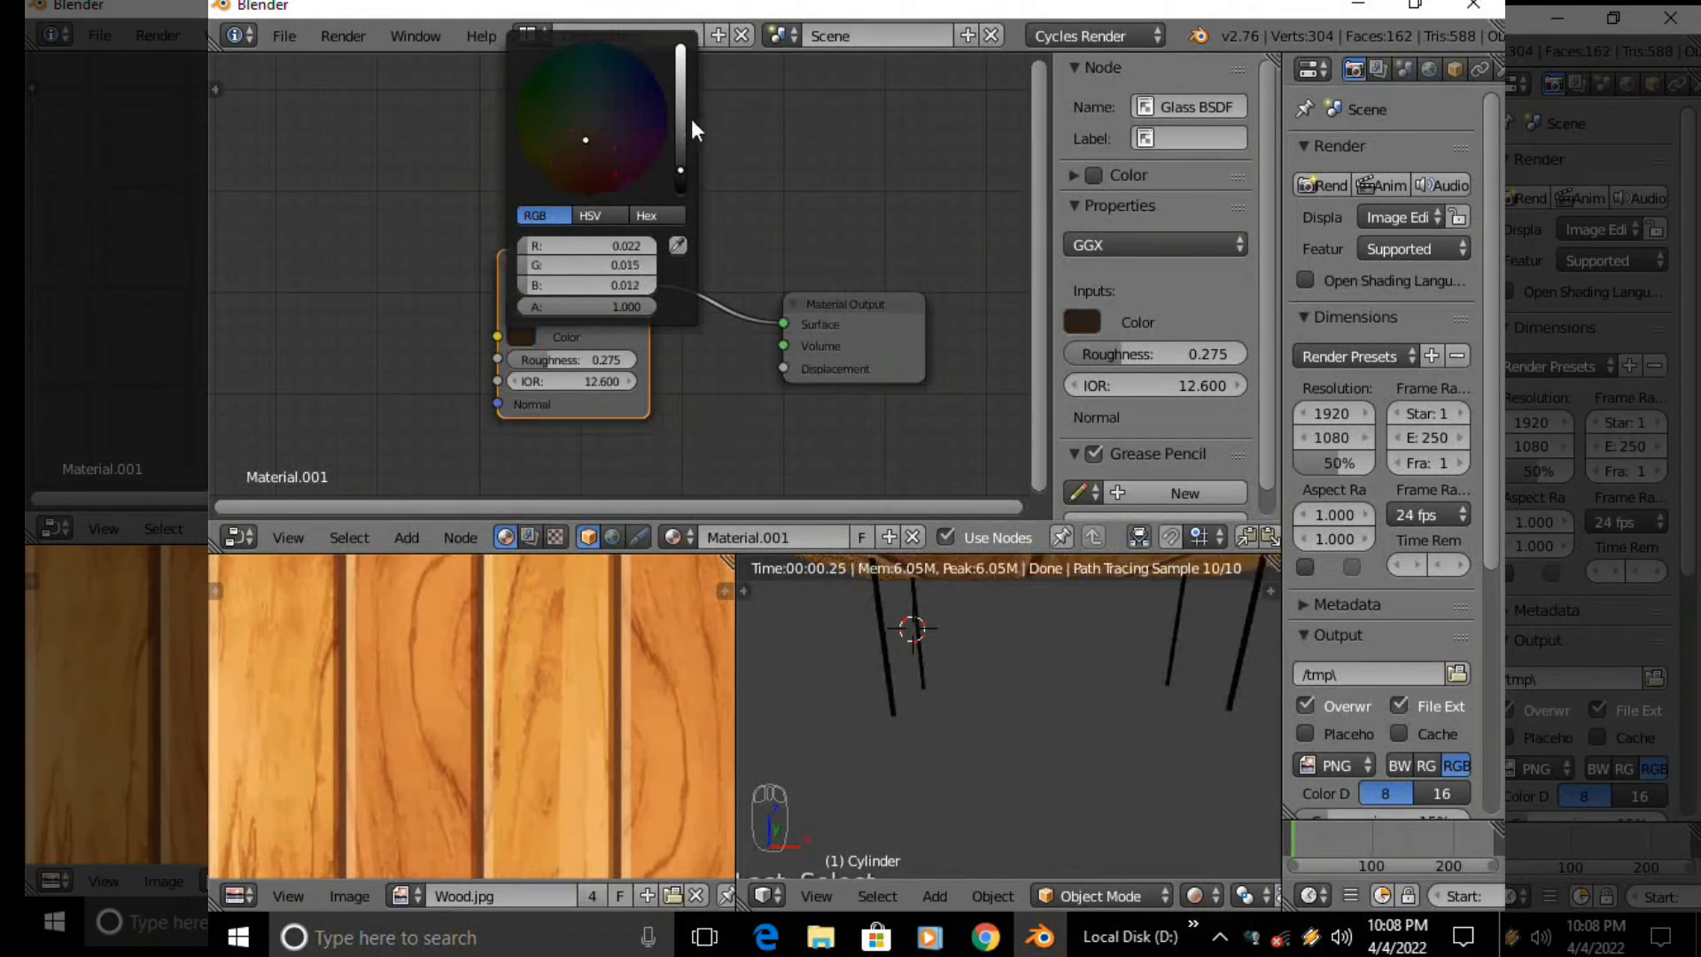
click(680, 129)
click(579, 171)
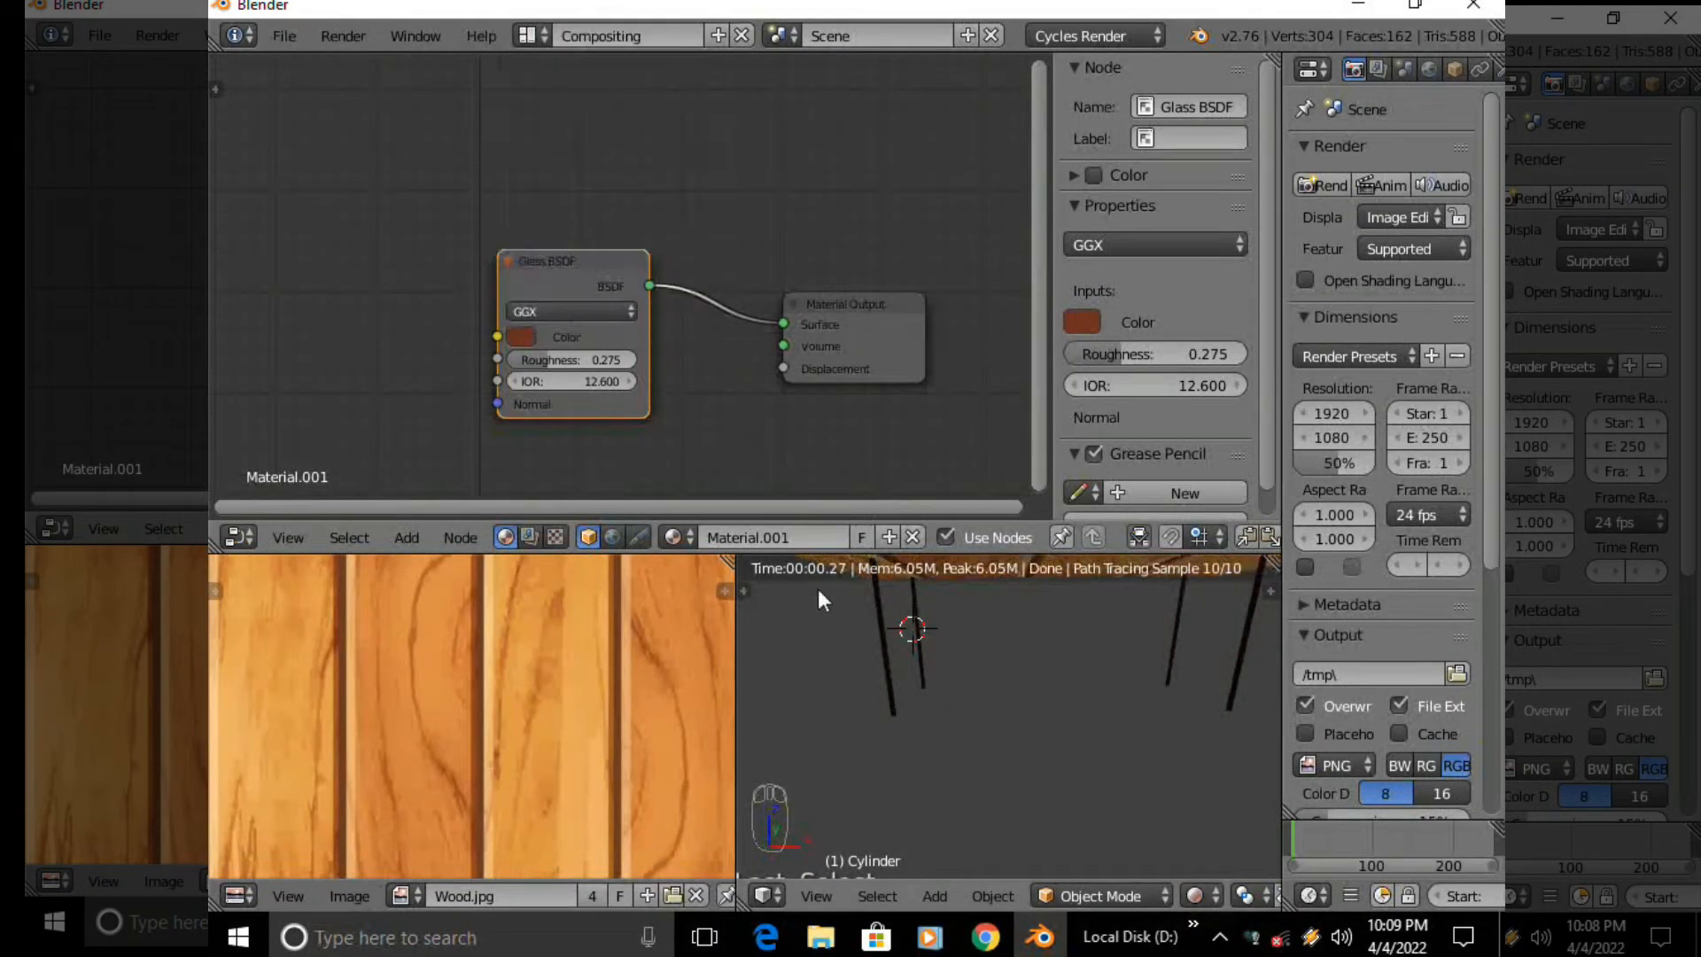
middle_drag(939, 714, 856, 664)
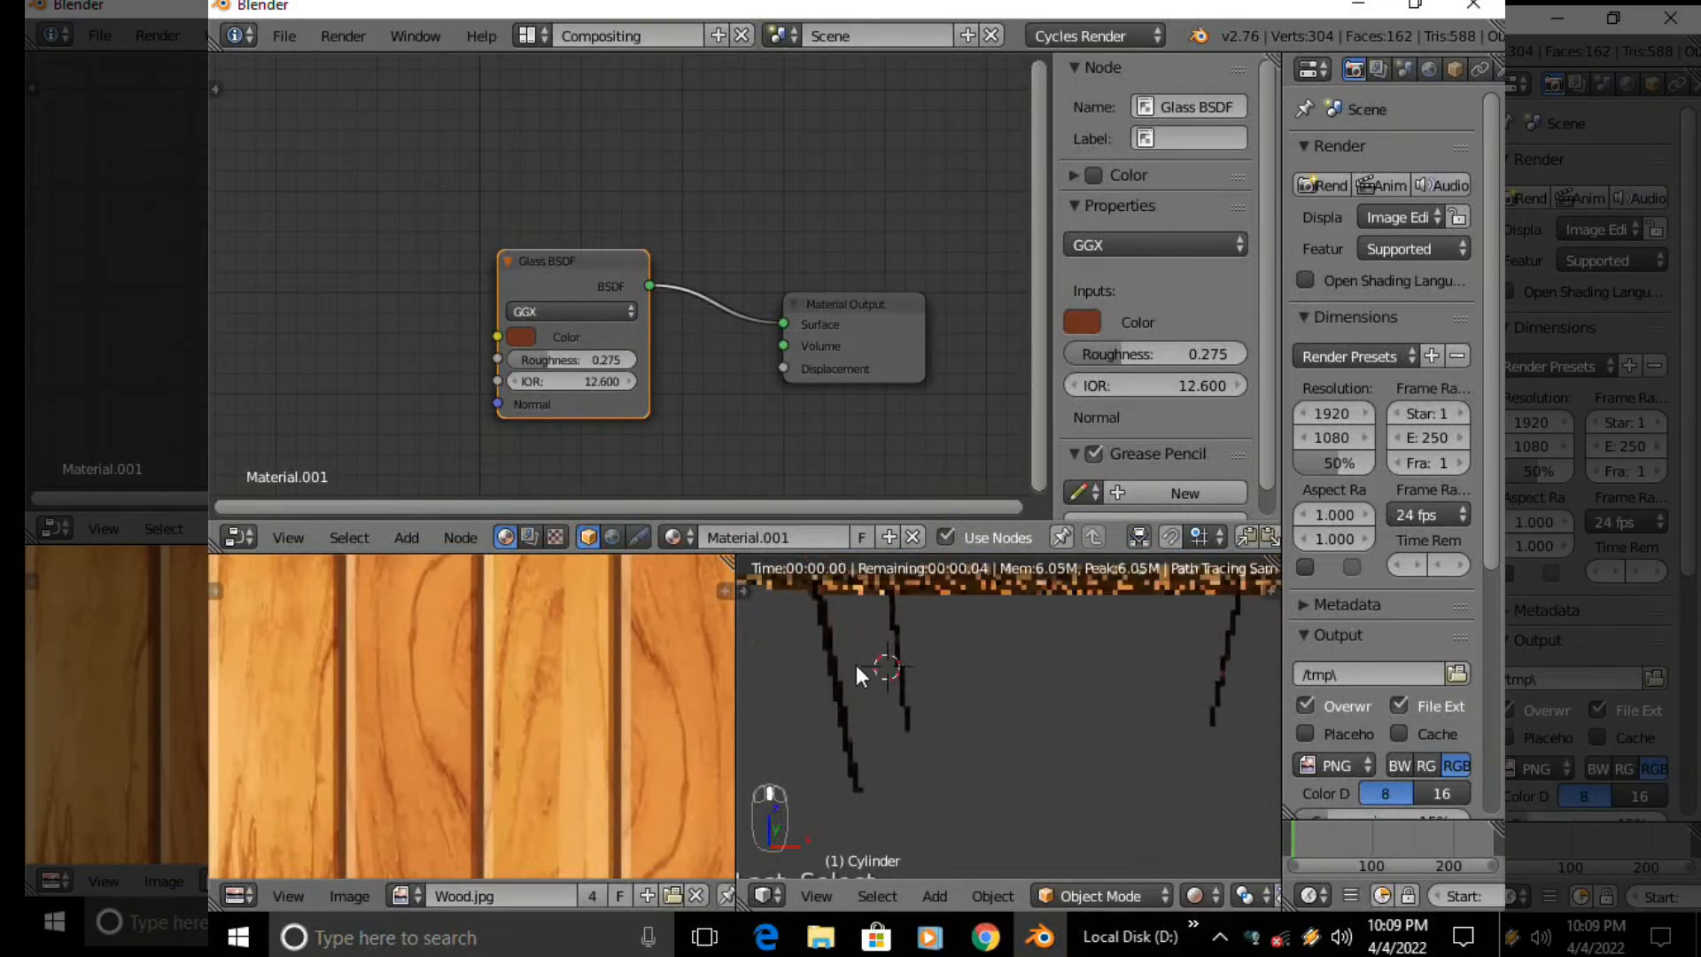
Reset the Glass BSDF's roughness to 0.000 and set its IOR to 1.700
key(BackSpace)
key(BackSpace)
scroll(859, 682, up, 4)
scroll(859, 683, down, 3)
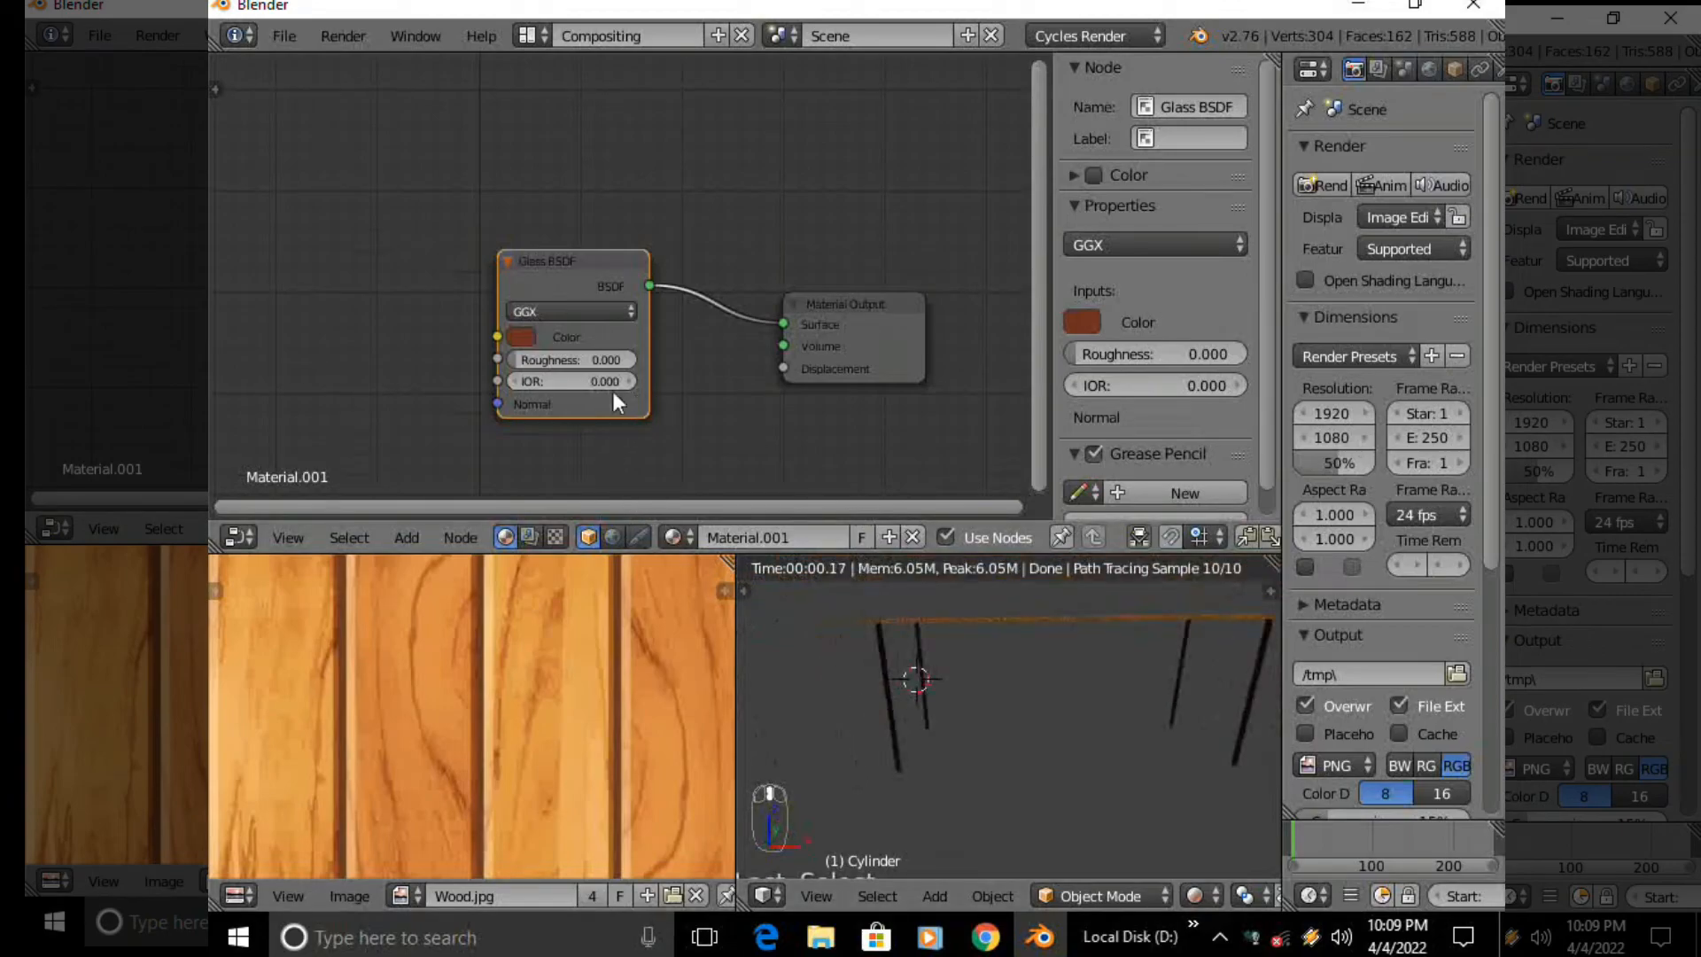
scroll(1119, 719, down, 1)
shift+middle_drag(1119, 719, 1050, 718)
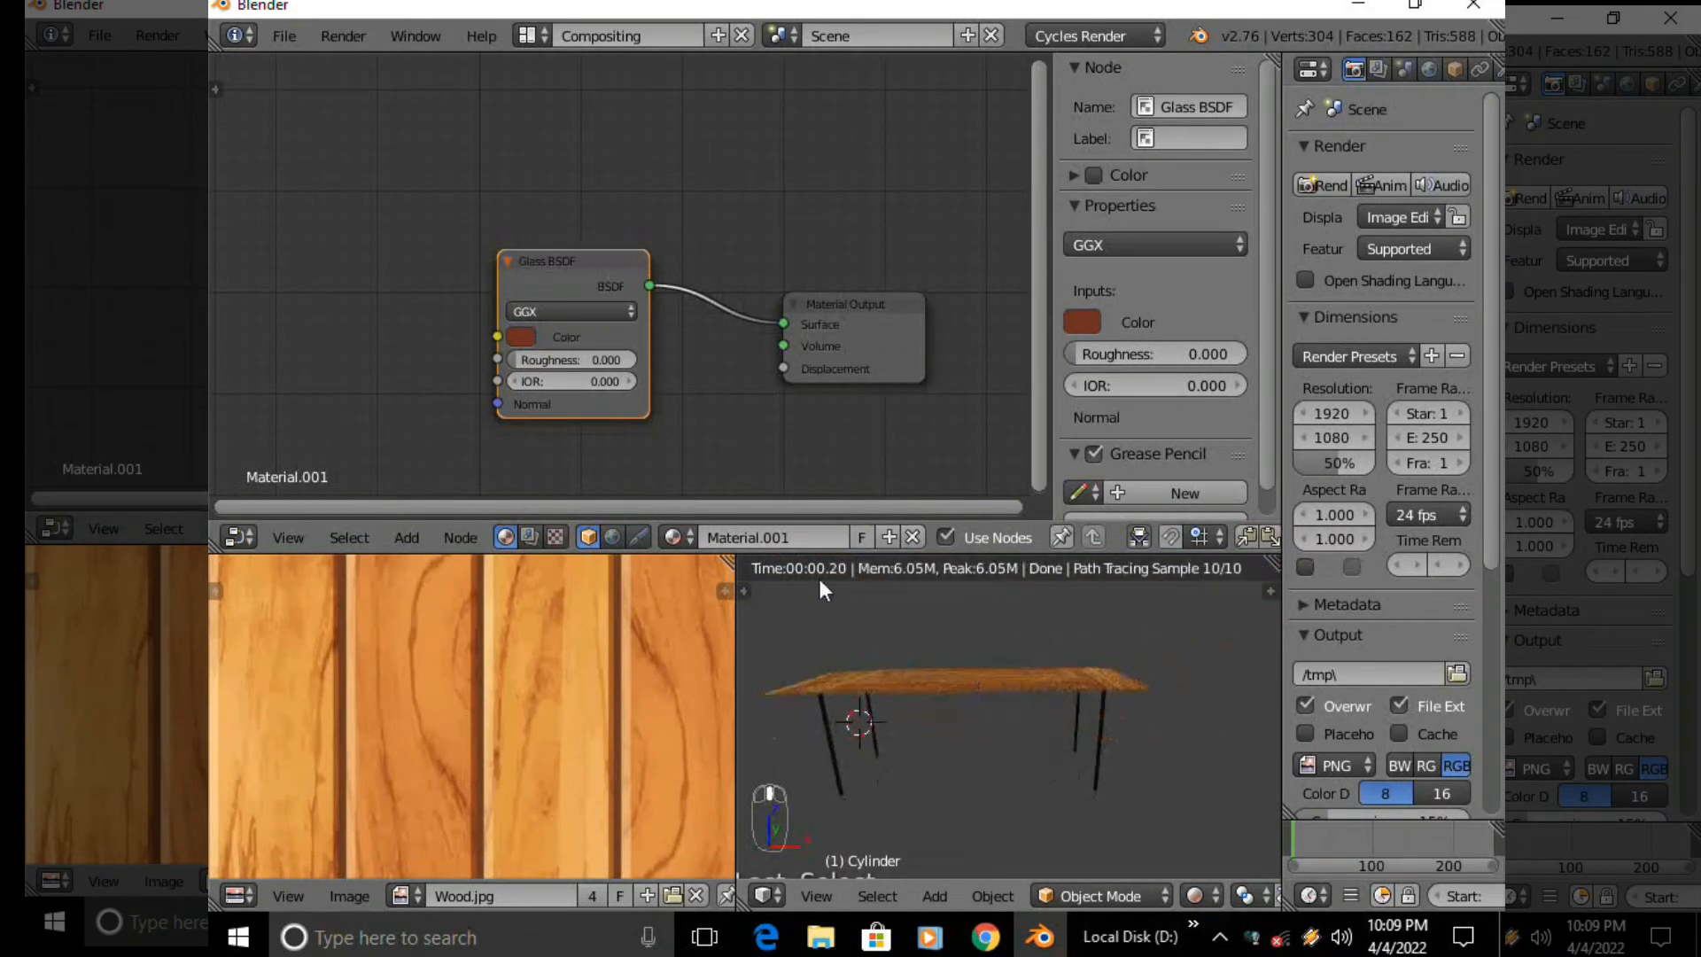
drag(567, 382, 621, 381)
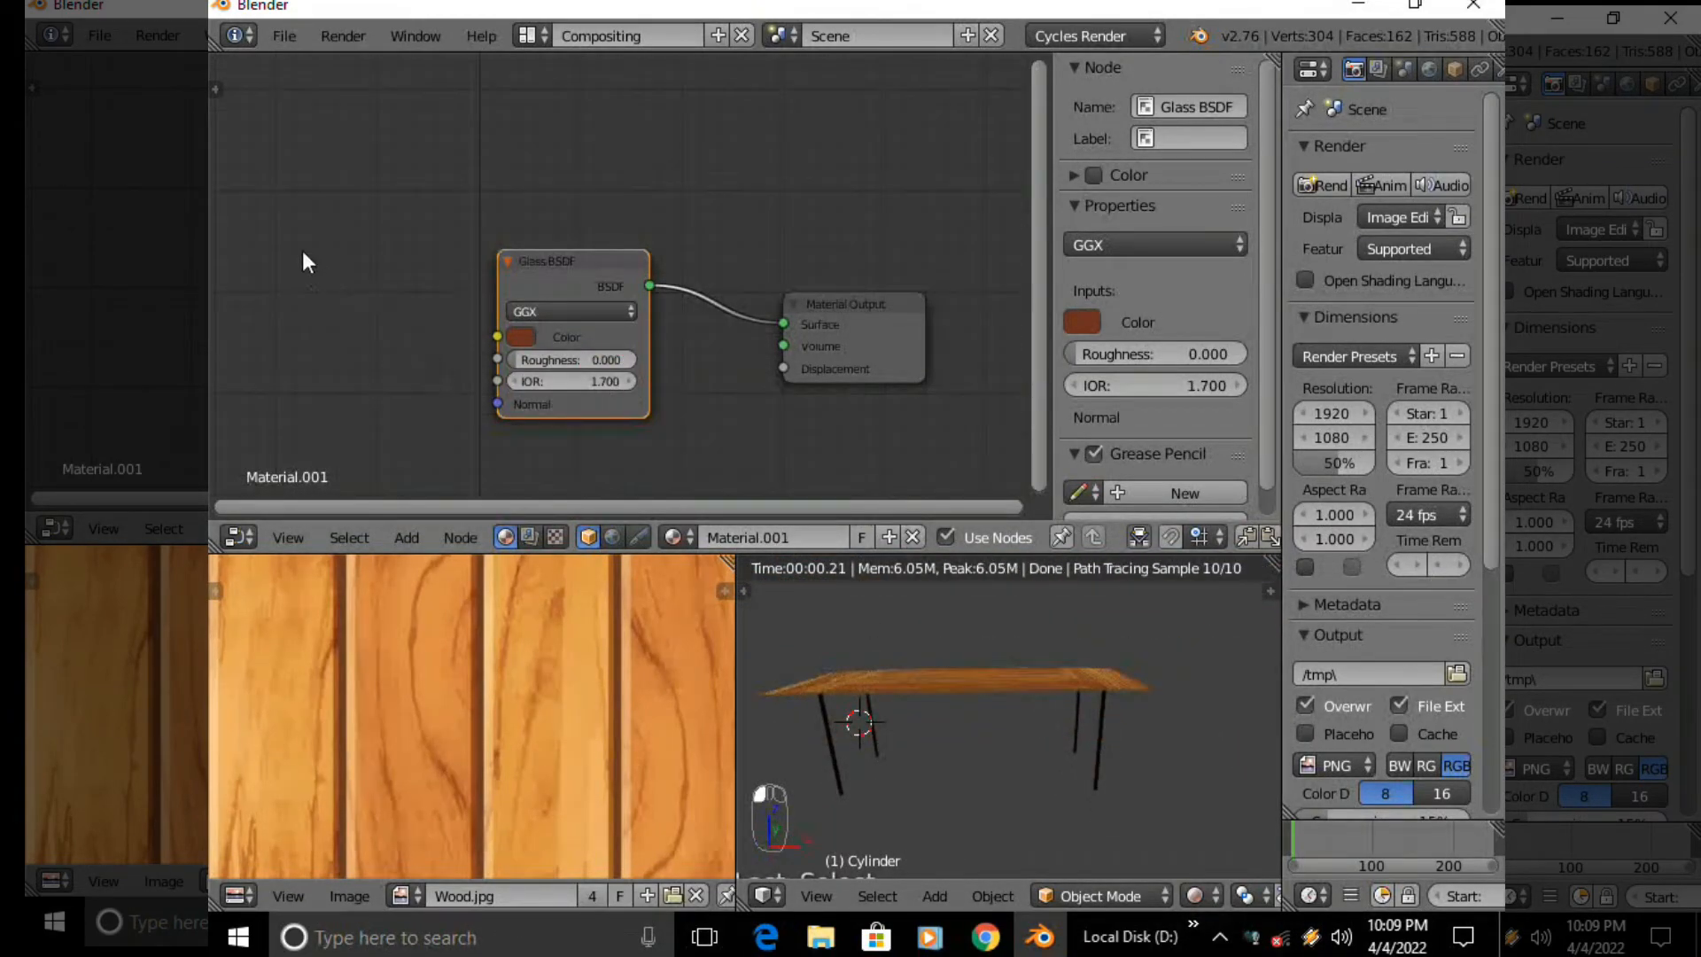
Add a Texture Coordinate node before the Glass BSDF and connect its Reflection output to the Color input
key(shift+a)
mouse_move(311, 200)
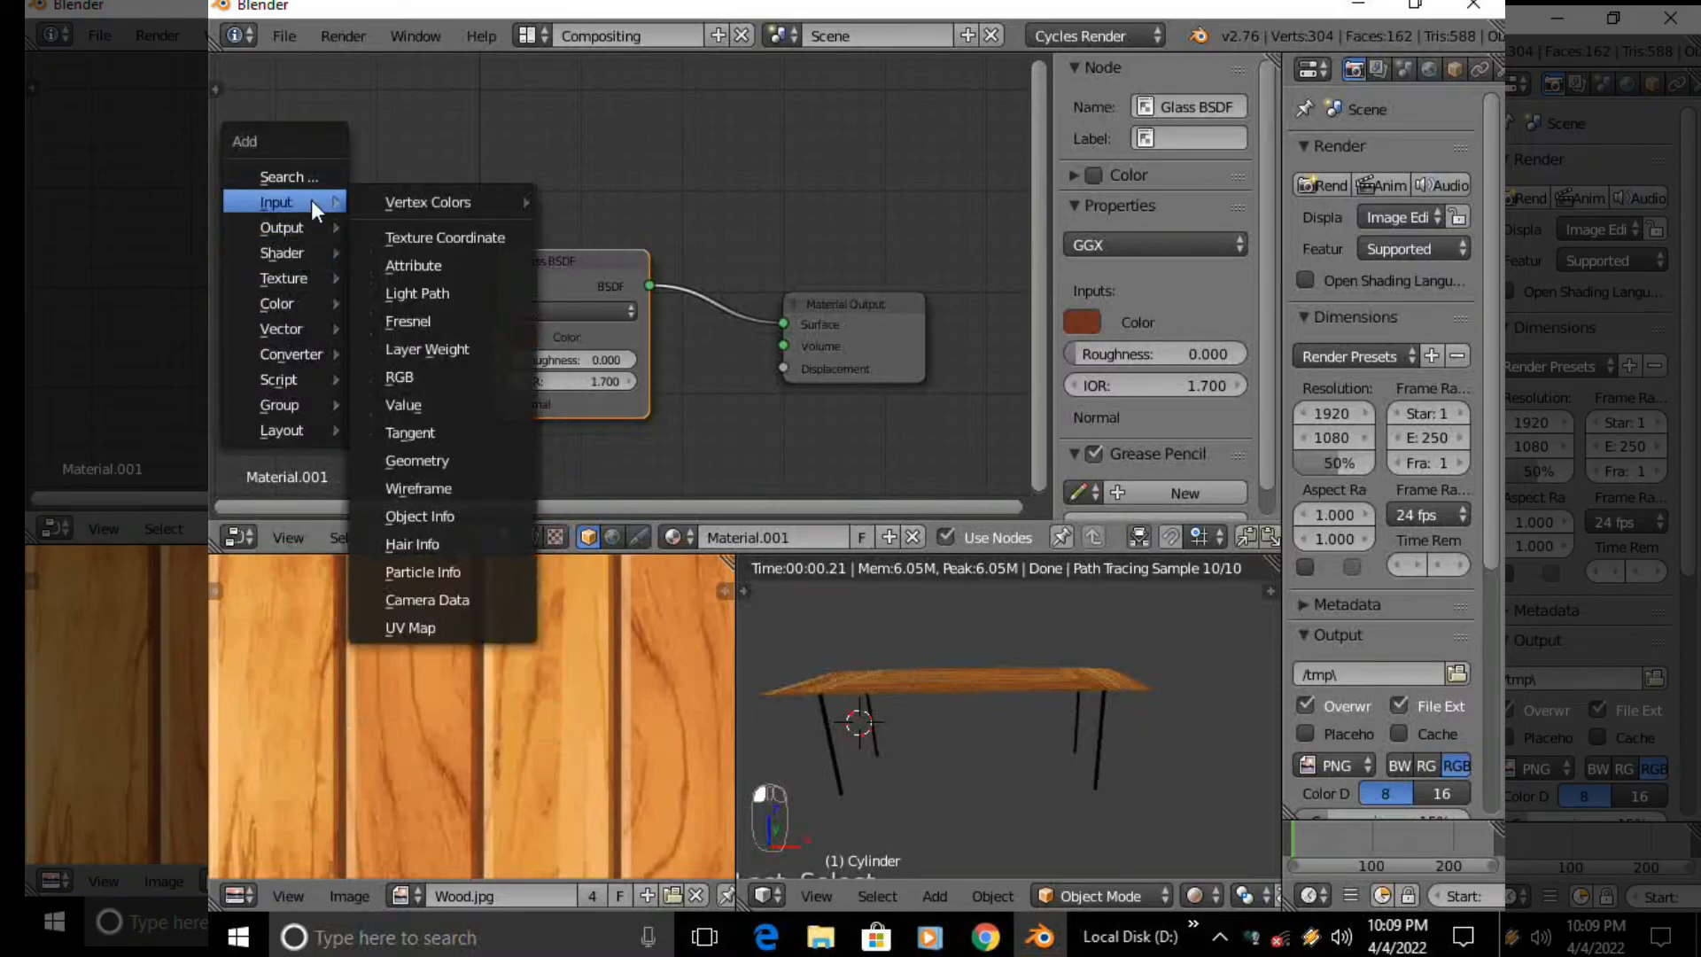
click(434, 235)
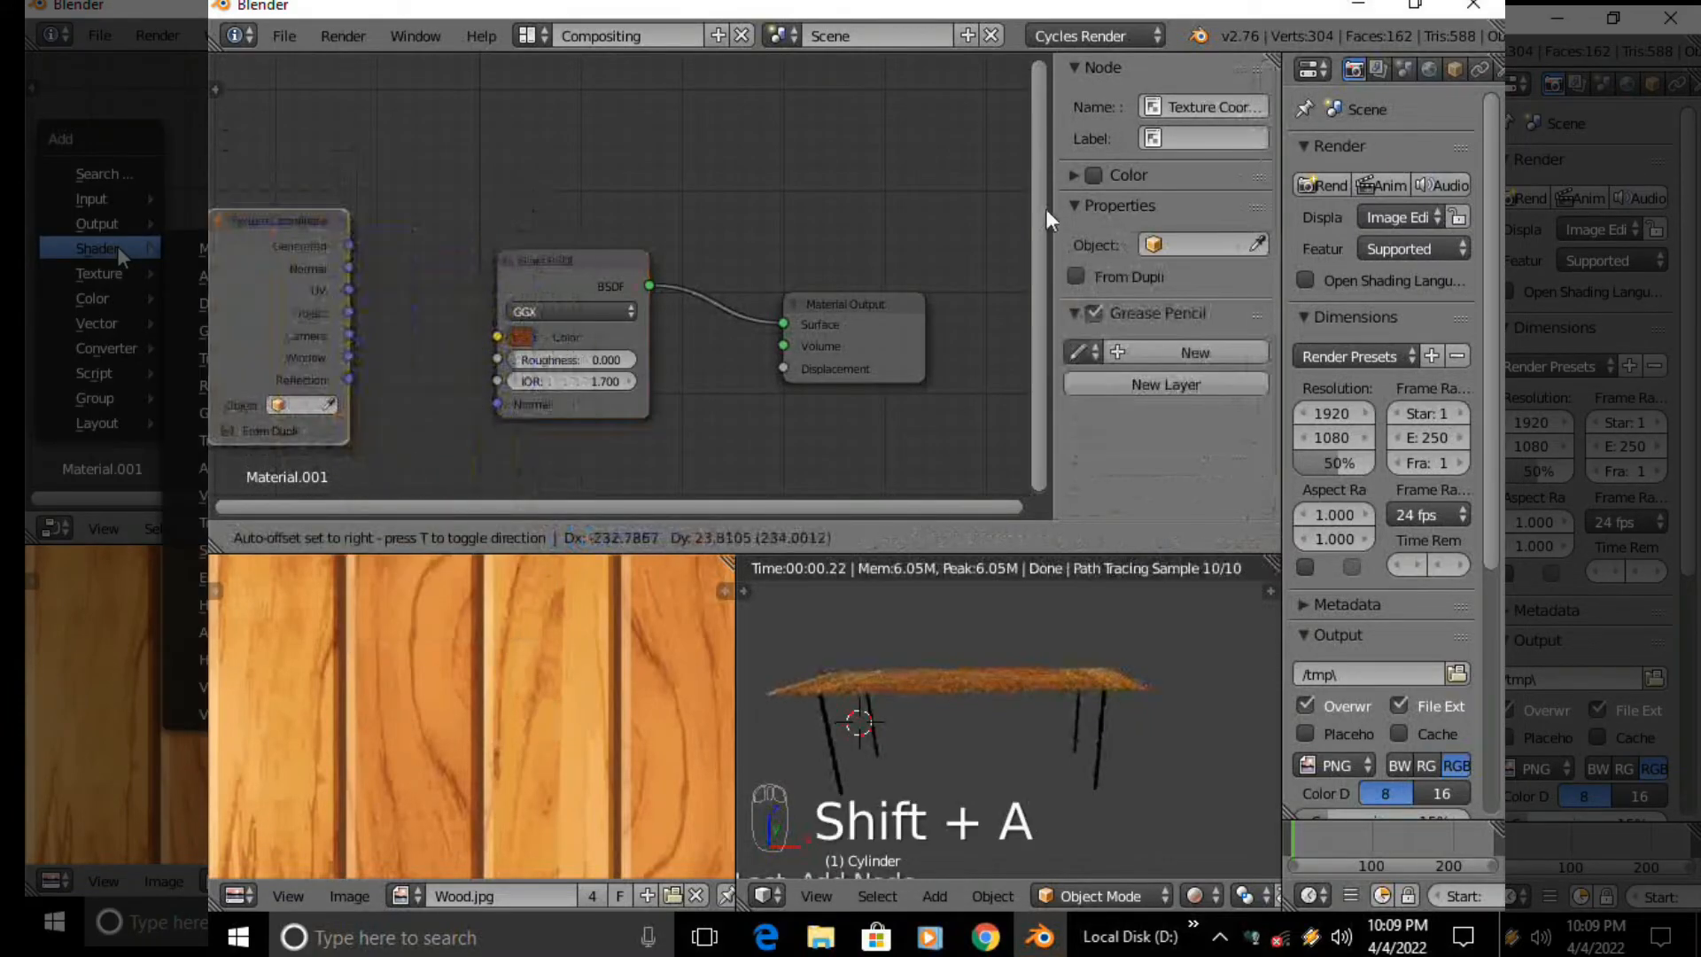
click(269, 227)
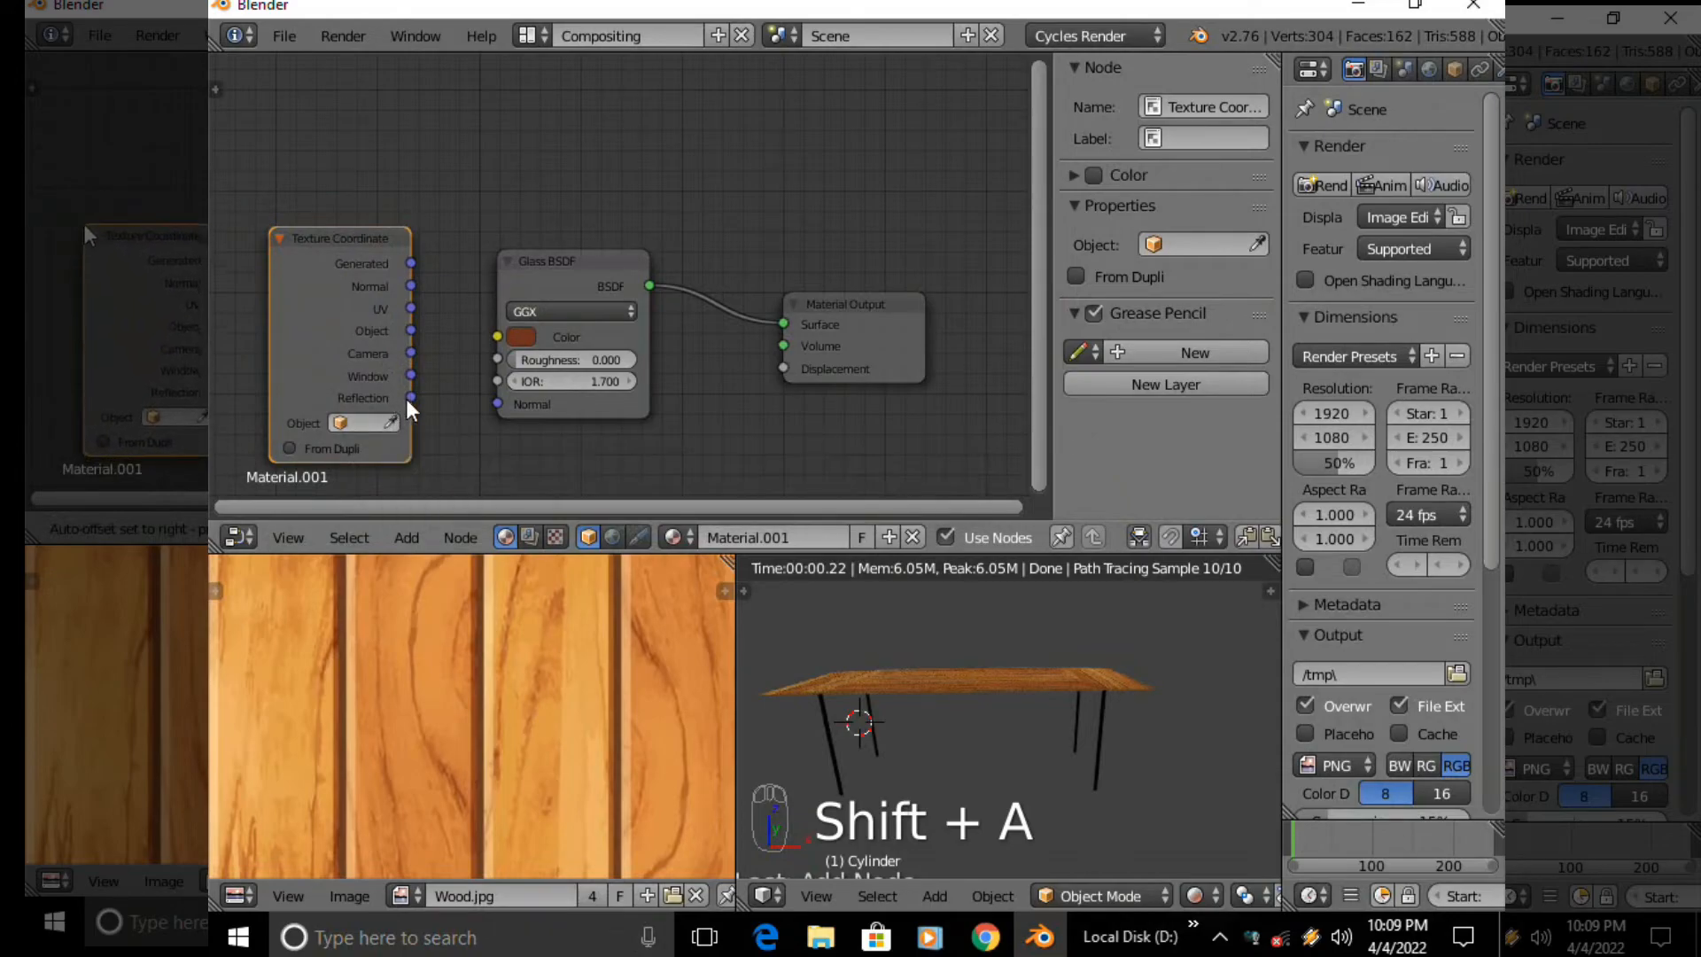
drag(411, 398, 497, 337)
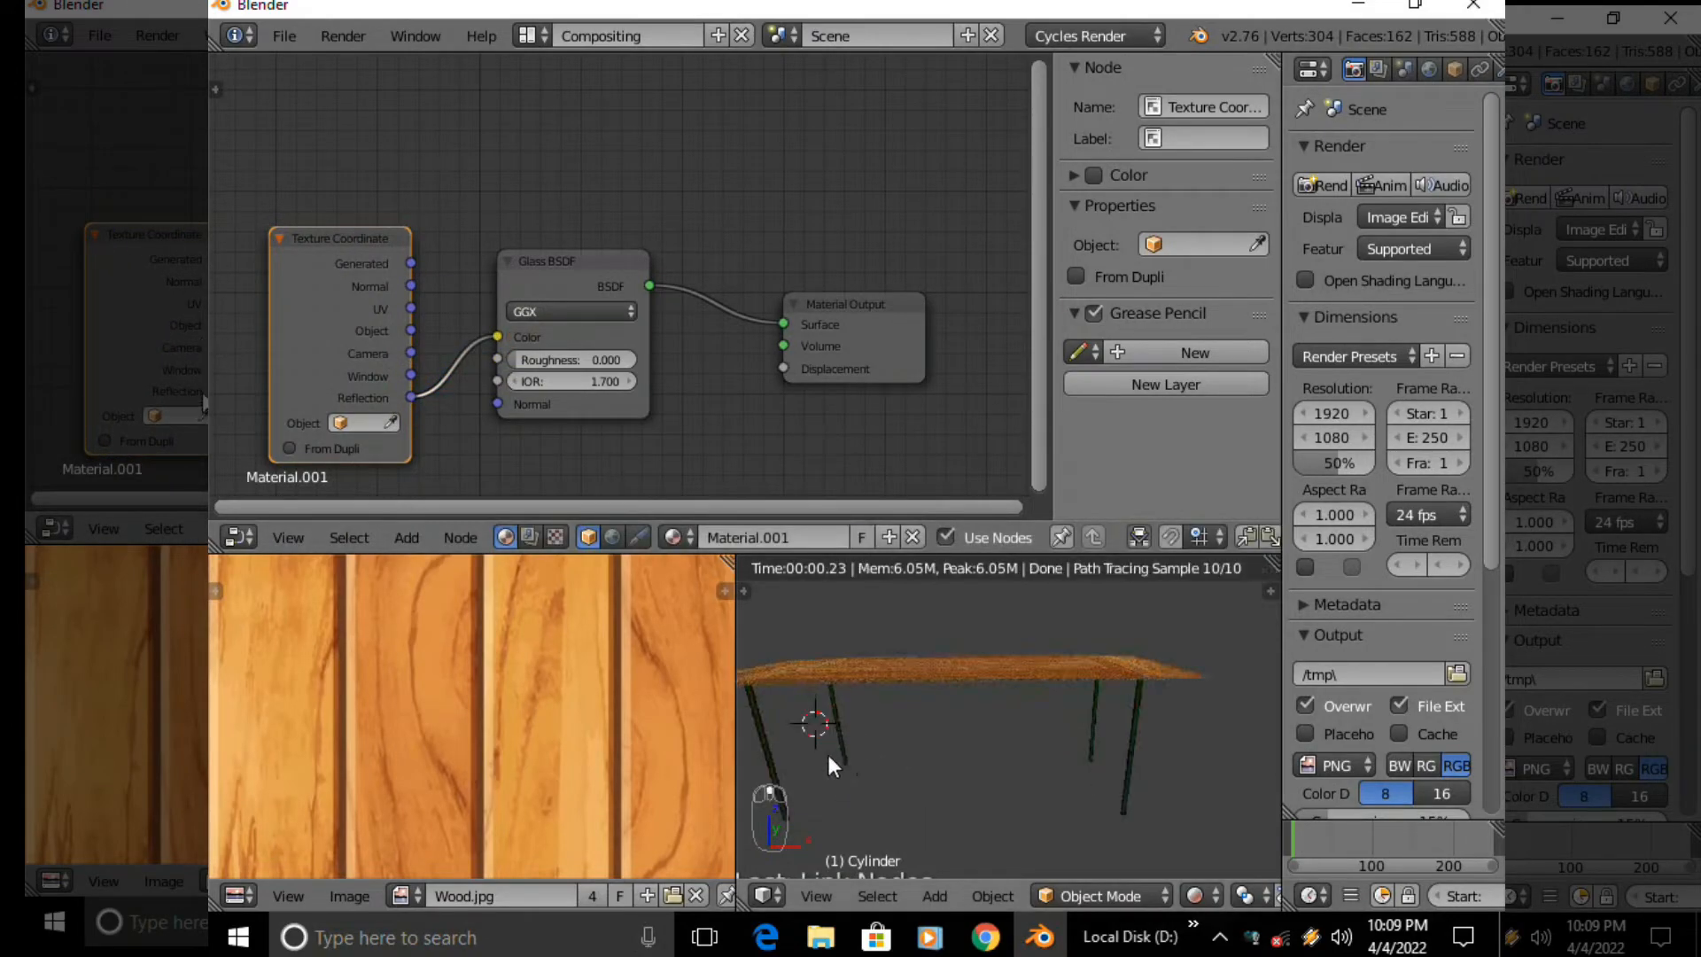
Choose the table legs' Cylinder as the reference object of the Texture Coordinate node, leaving From Dupli disabled
scroll(827, 738, up, 5)
shift+middle_drag(842, 711, 930, 718)
scroll(944, 711, up, 4)
scroll(898, 685, down, 2)
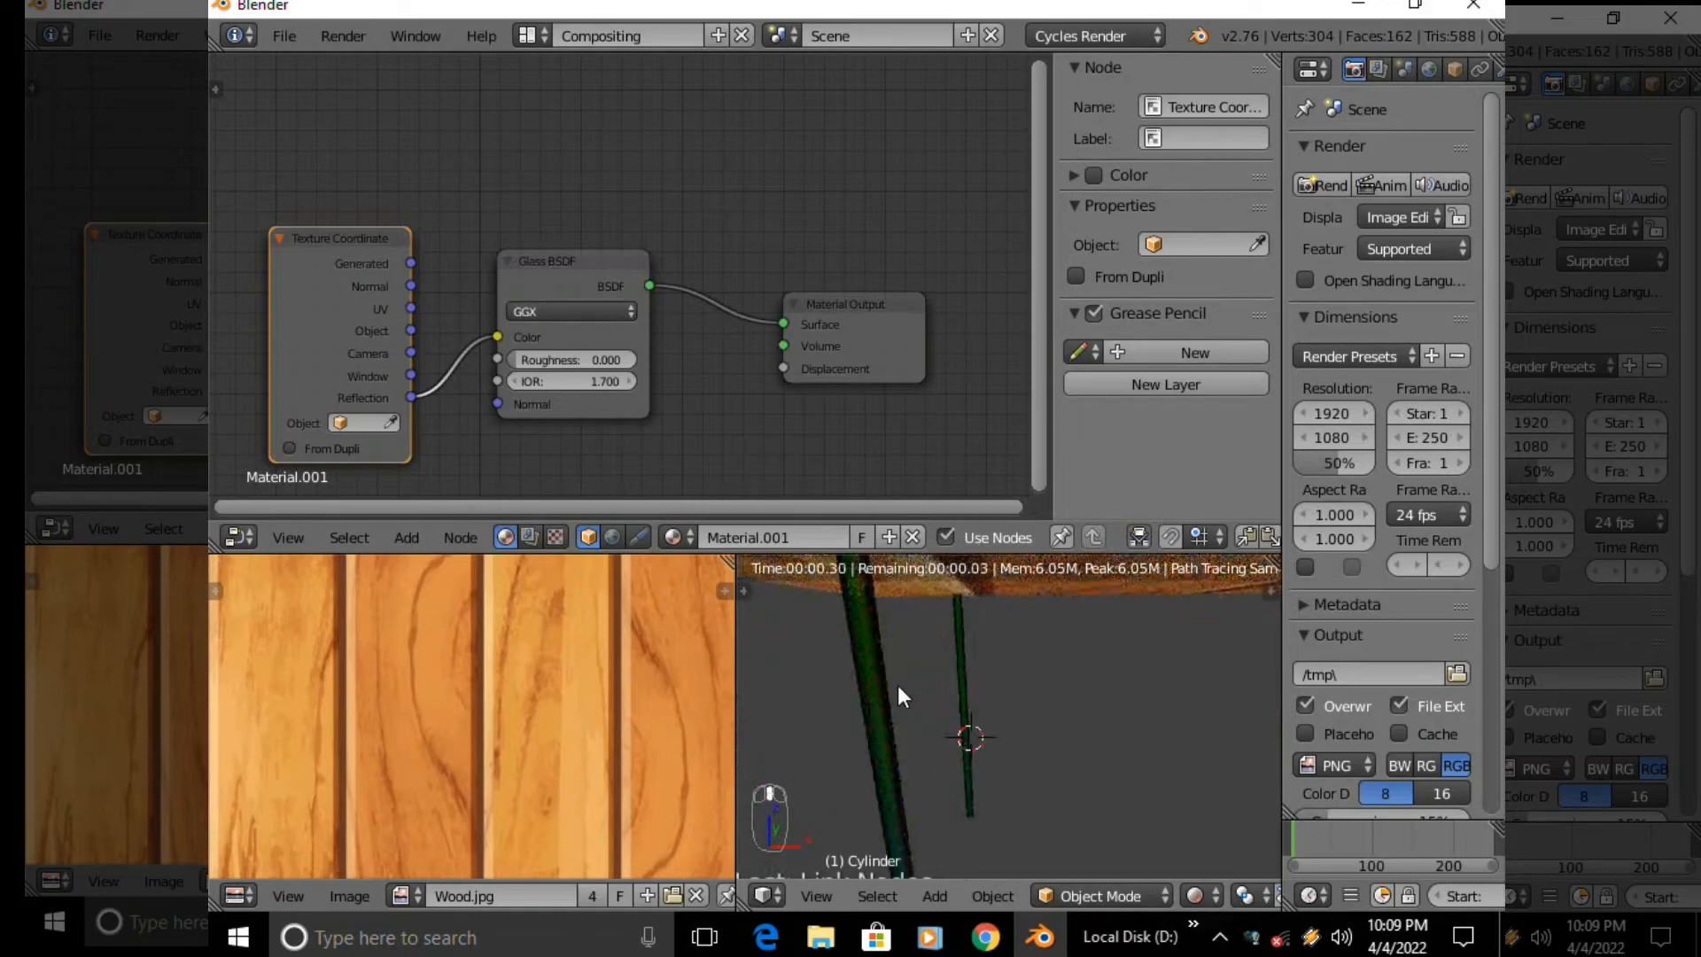
scroll(886, 660, down, 4)
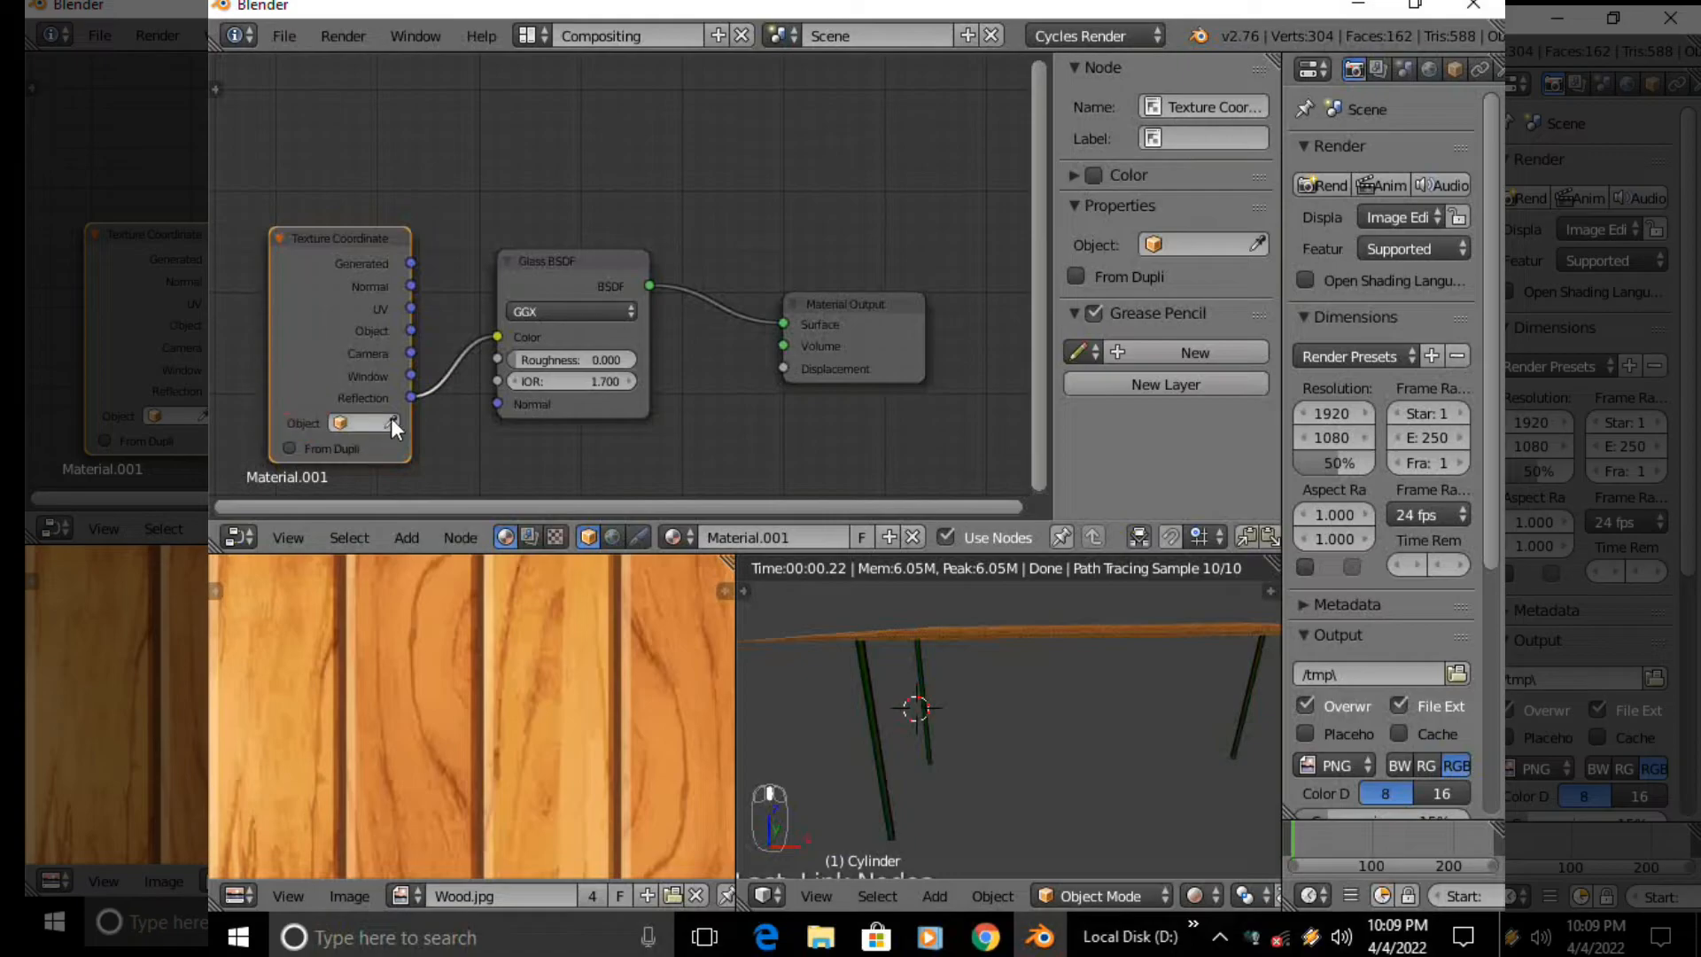
click(872, 683)
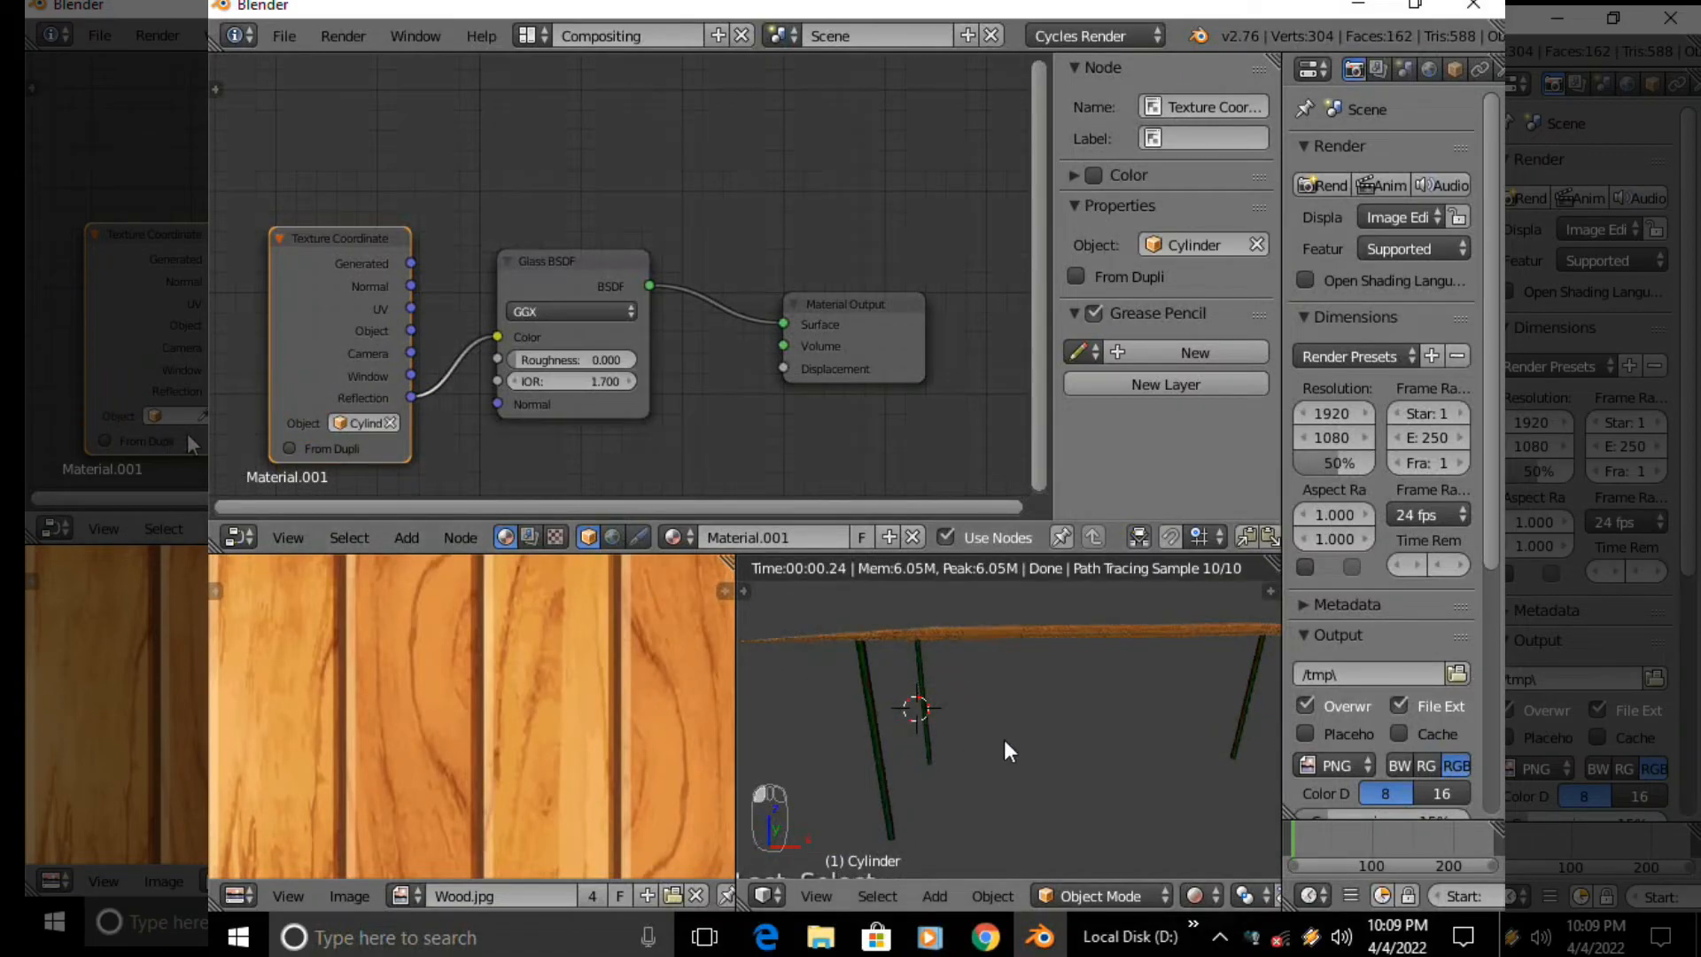
scroll(1018, 713, down, 2)
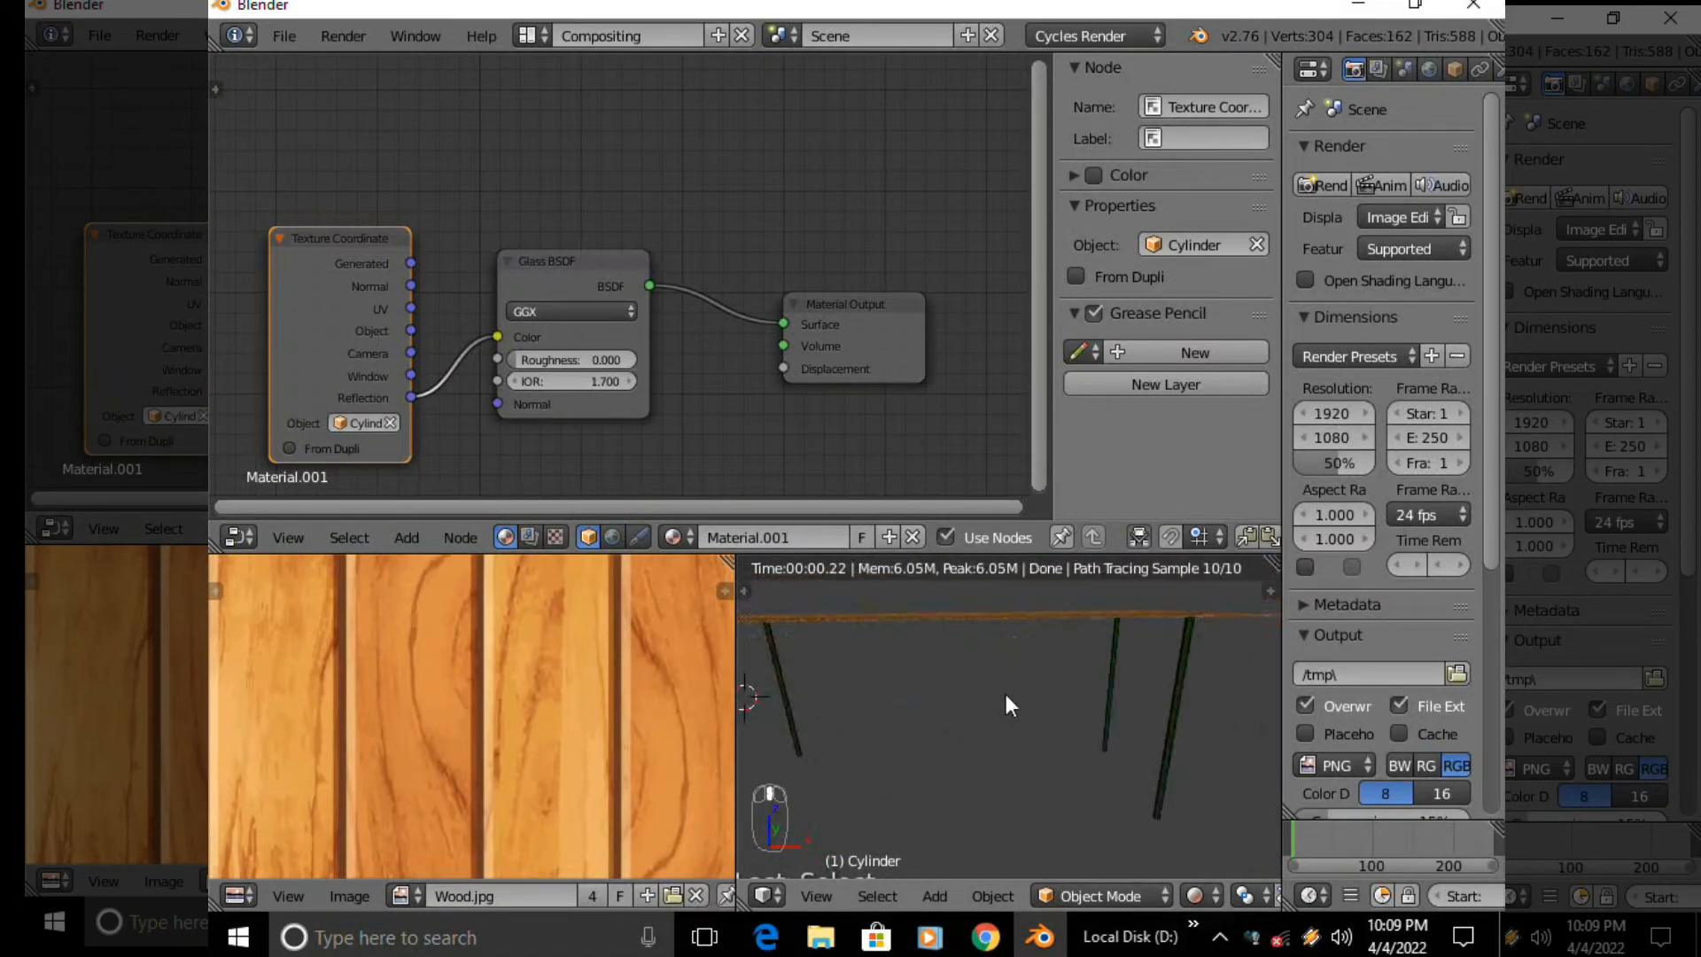
click(321, 445)
click(320, 445)
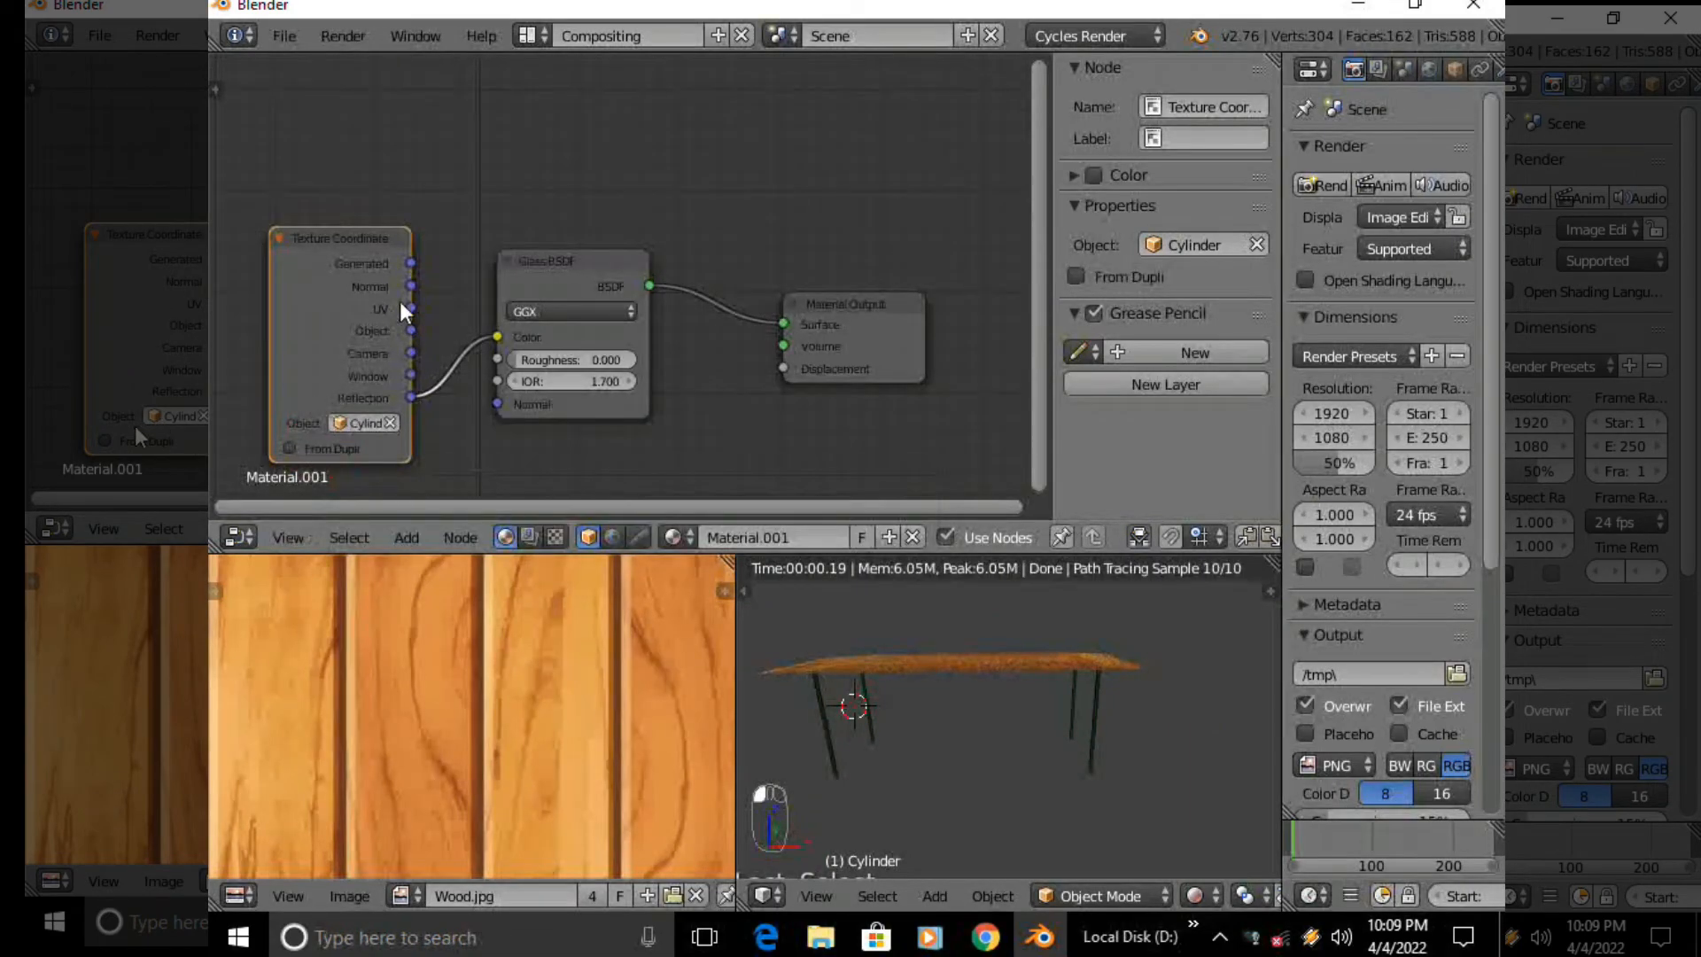
Connect the Texture Coordinate's Generated output to the Glass BSDF's IOR input, after trying it on Roughness
drag(412, 263, 443, 290)
drag(496, 380, 498, 381)
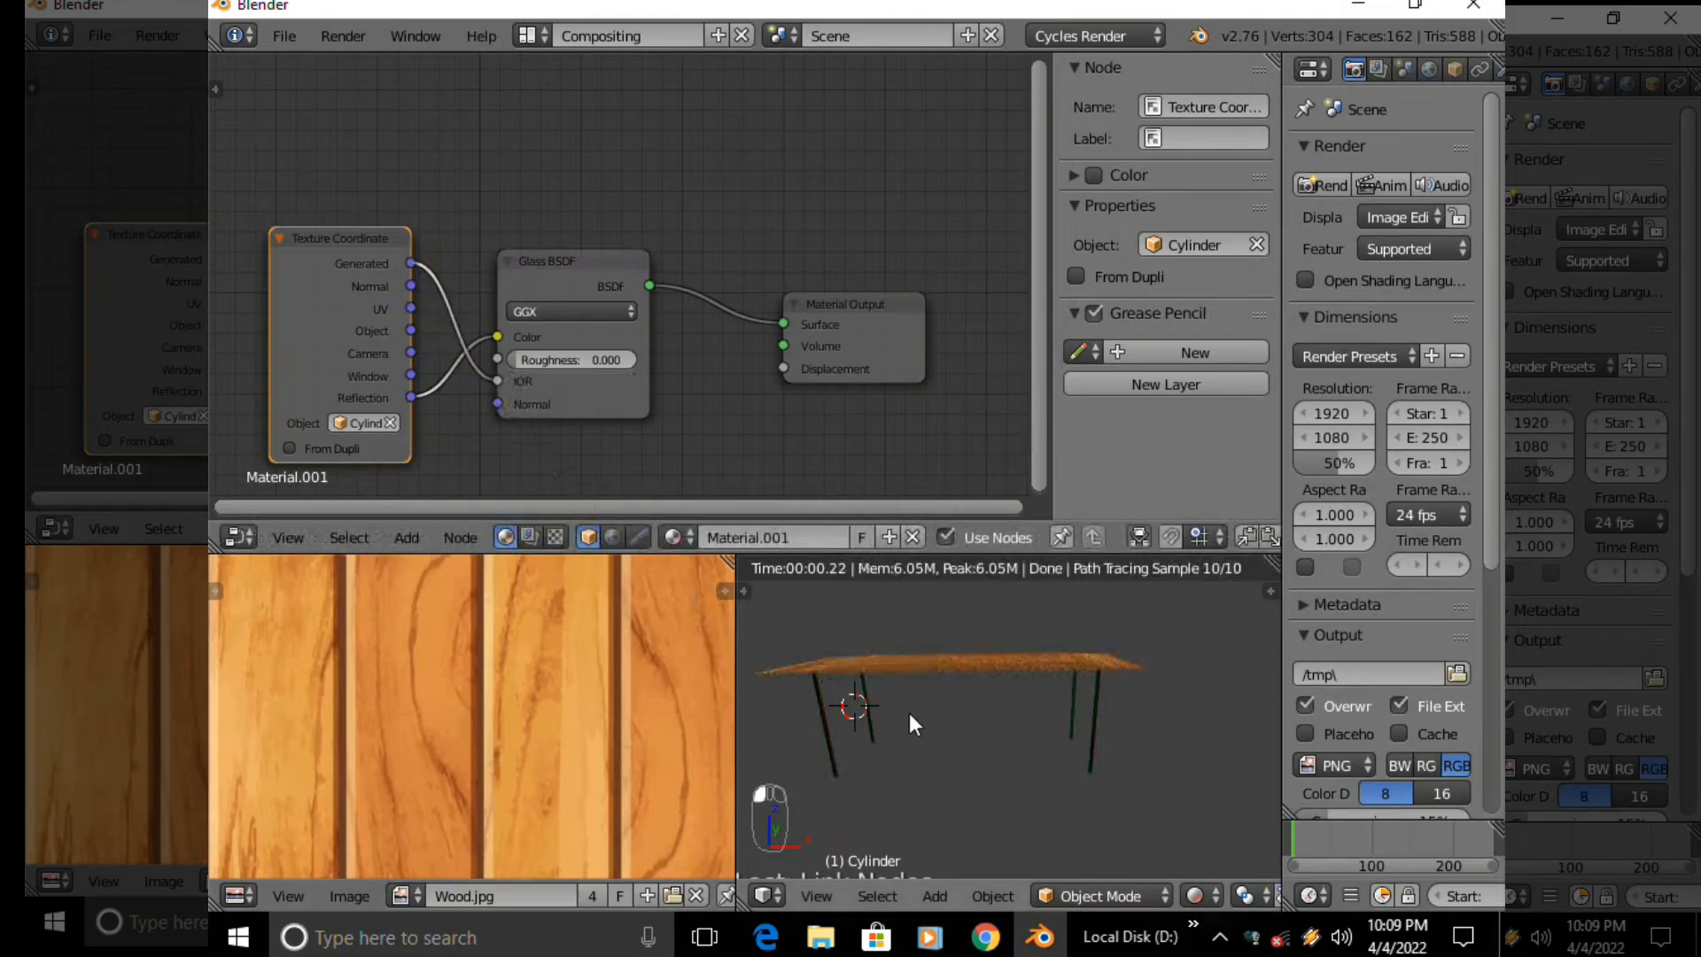
scroll(909, 714, up, 2)
drag(497, 381, 498, 359)
scroll(795, 647, up, 4)
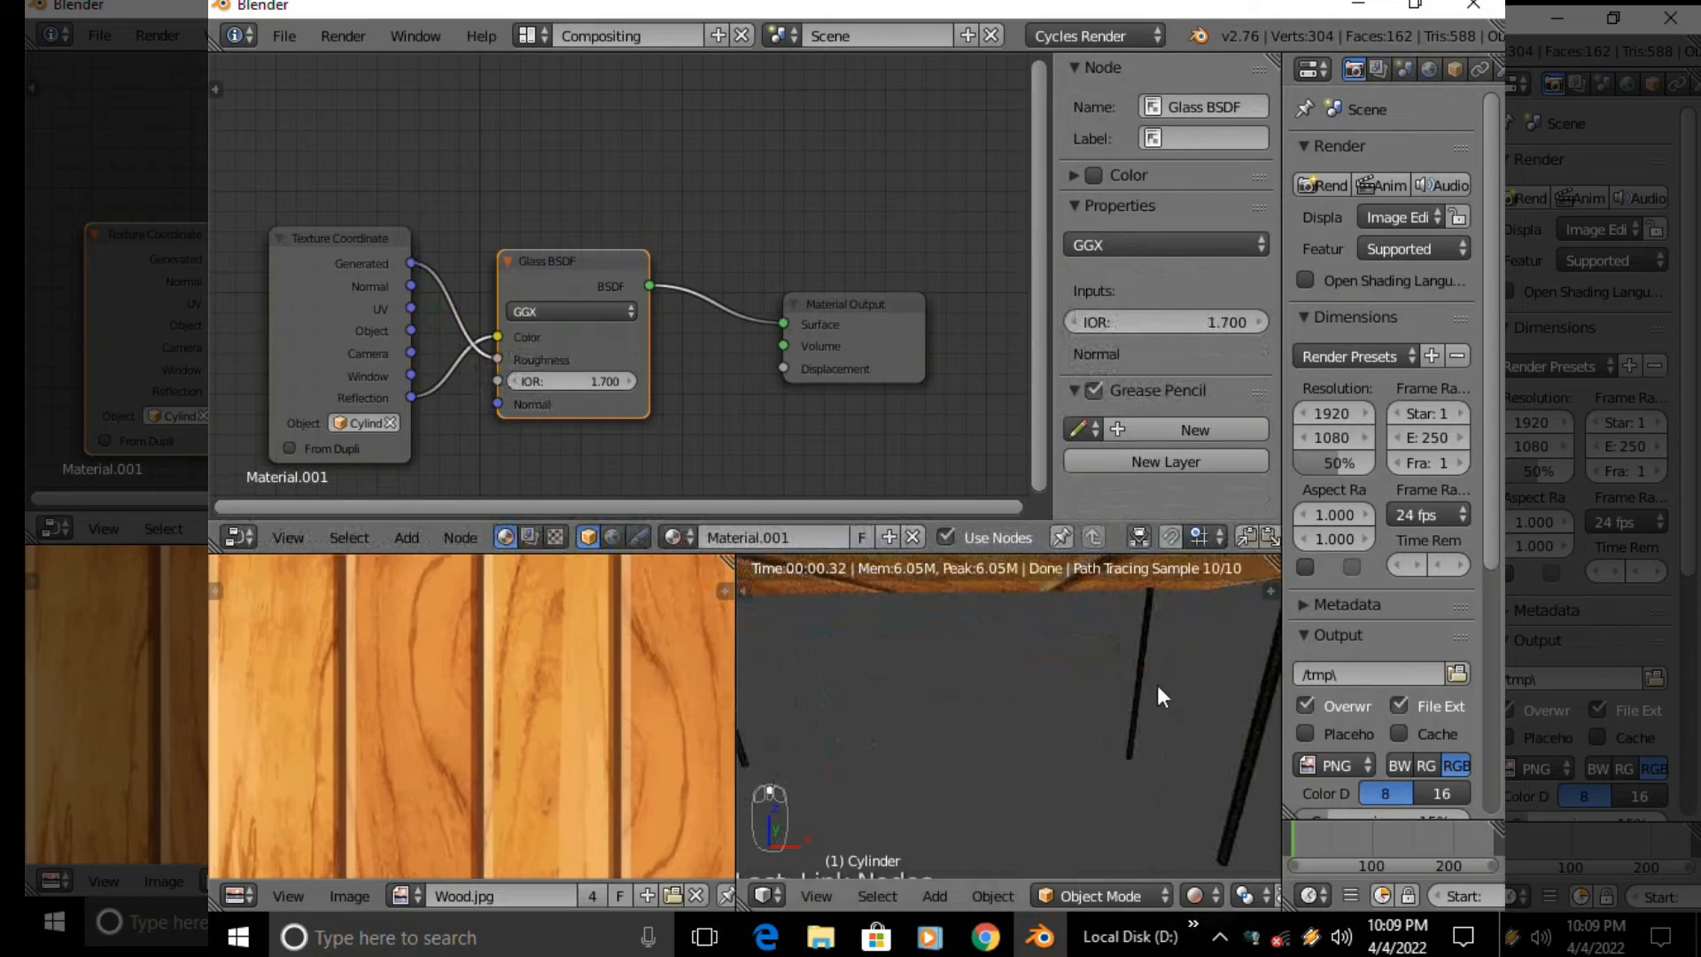
shift+middle_drag(1187, 686, 1077, 687)
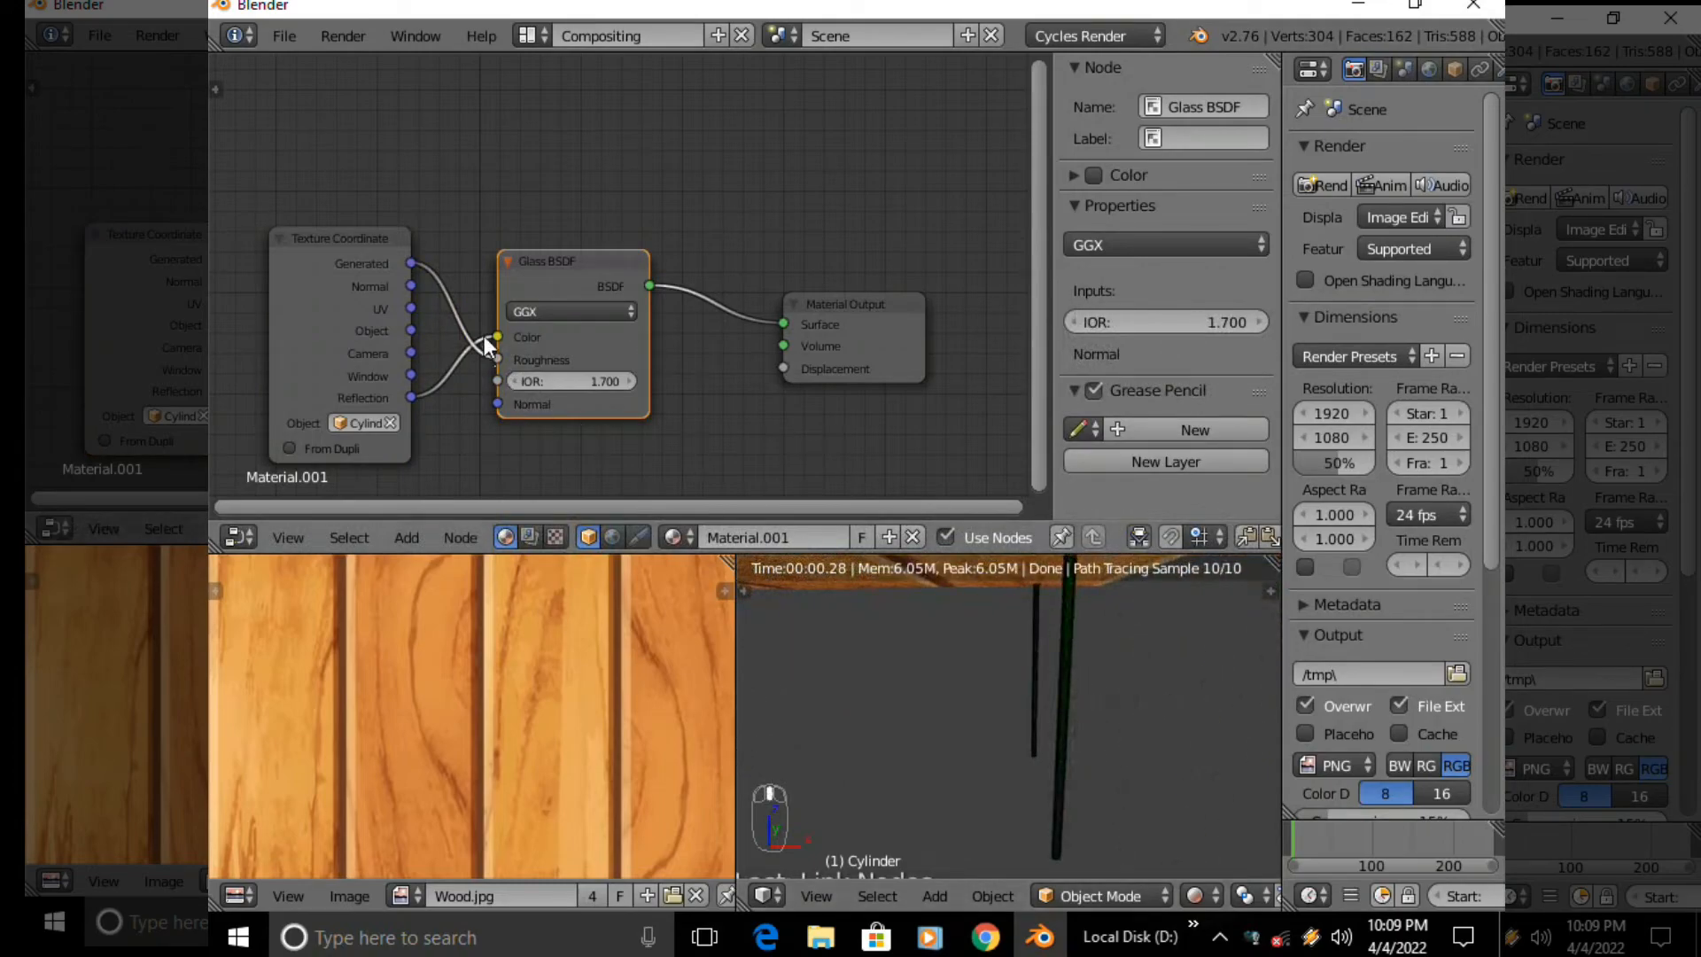
drag(498, 360, 498, 381)
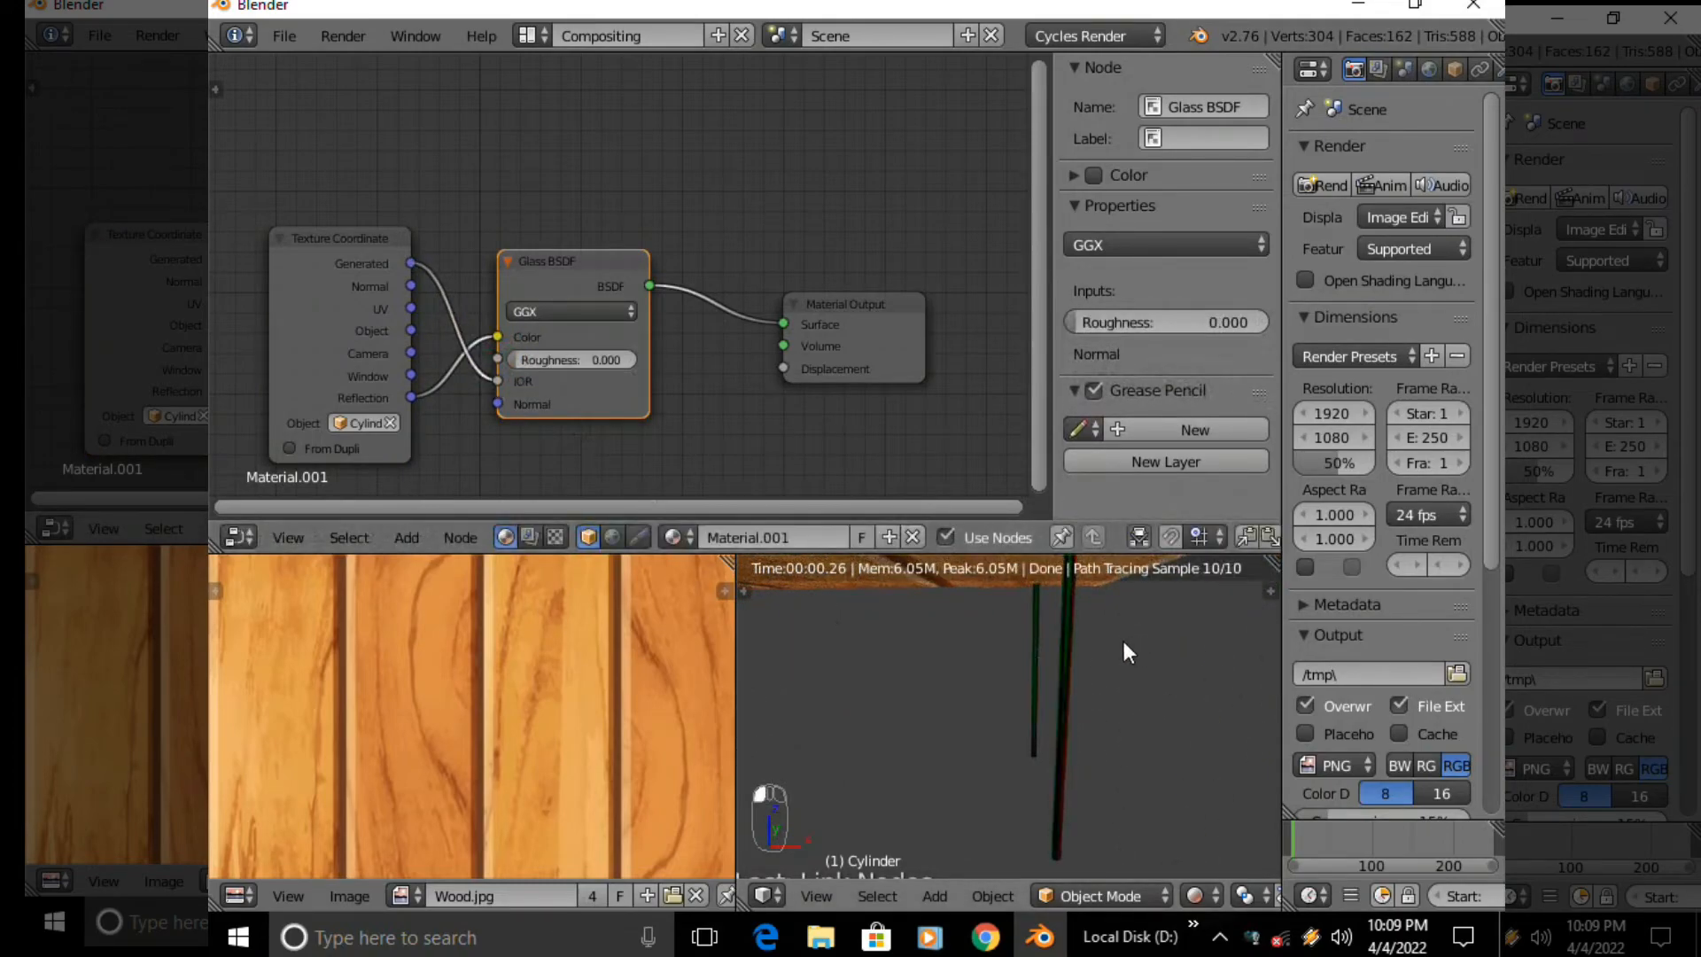
Switch to the Default screen layout and display the table in the 3D view with Rendered shading
scroll(1083, 661, down, 4)
middle_drag(1083, 661, 1014, 755)
click(529, 36)
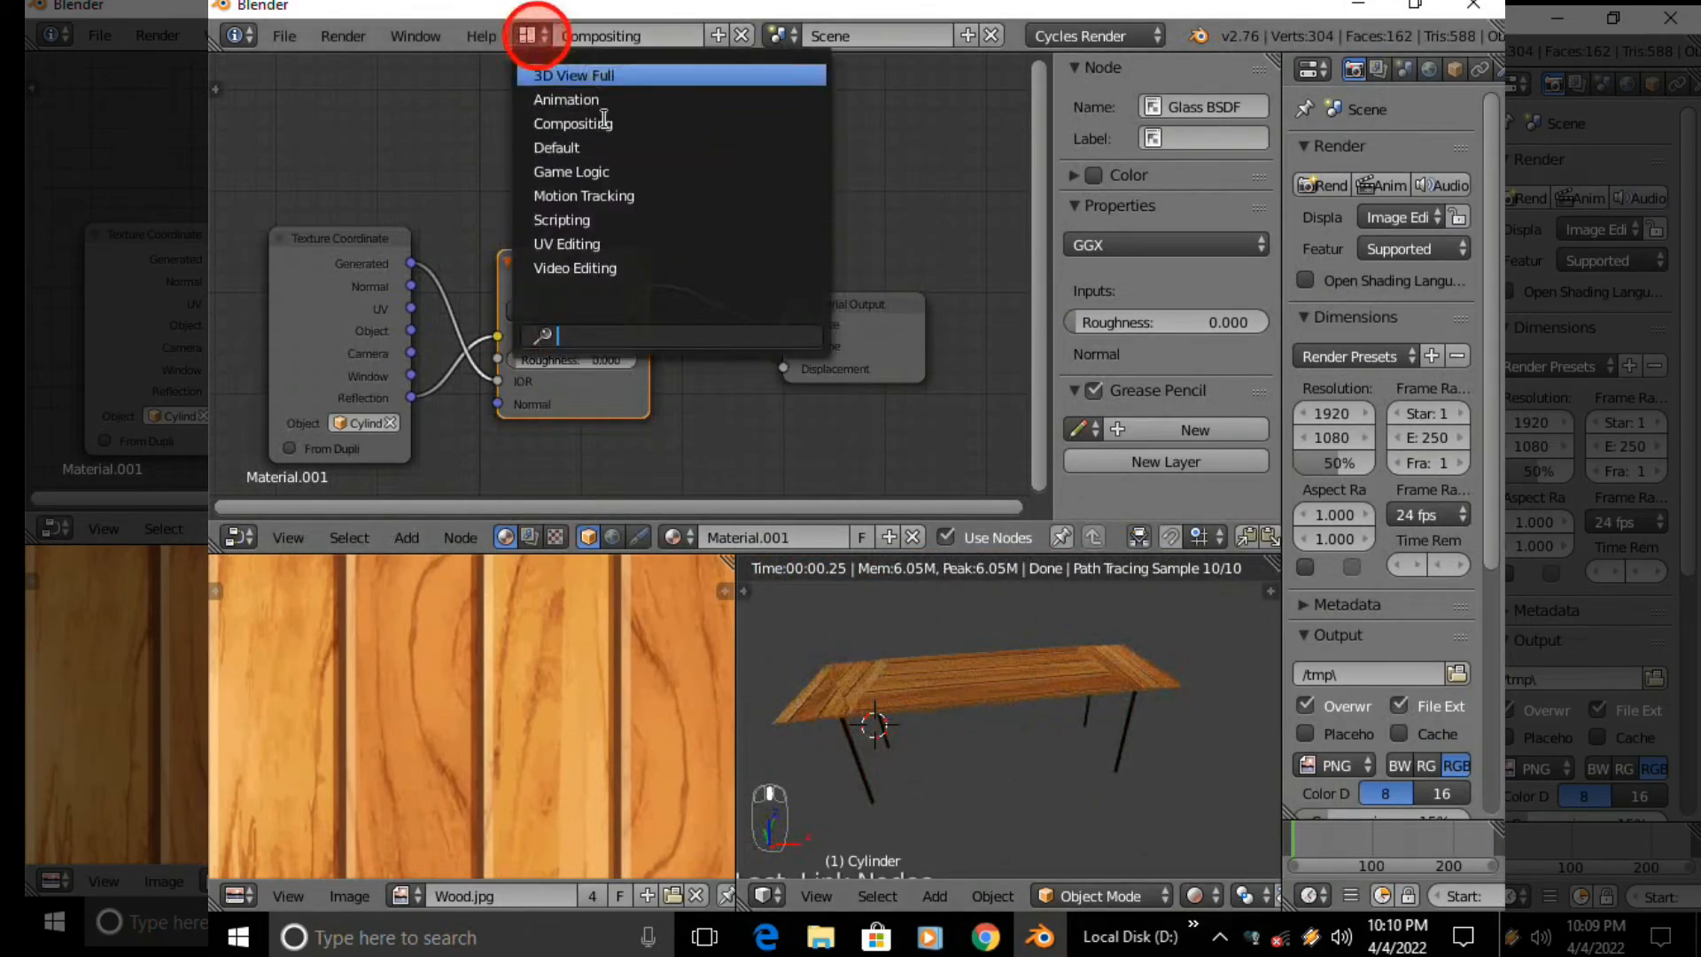
click(617, 154)
middle_drag(847, 610, 893, 521)
key(z)
click(989, 468)
Align the camera to the current view of the table and move it by X -0.303 and Z -0.889
key(KP_0)
key(KP_0)
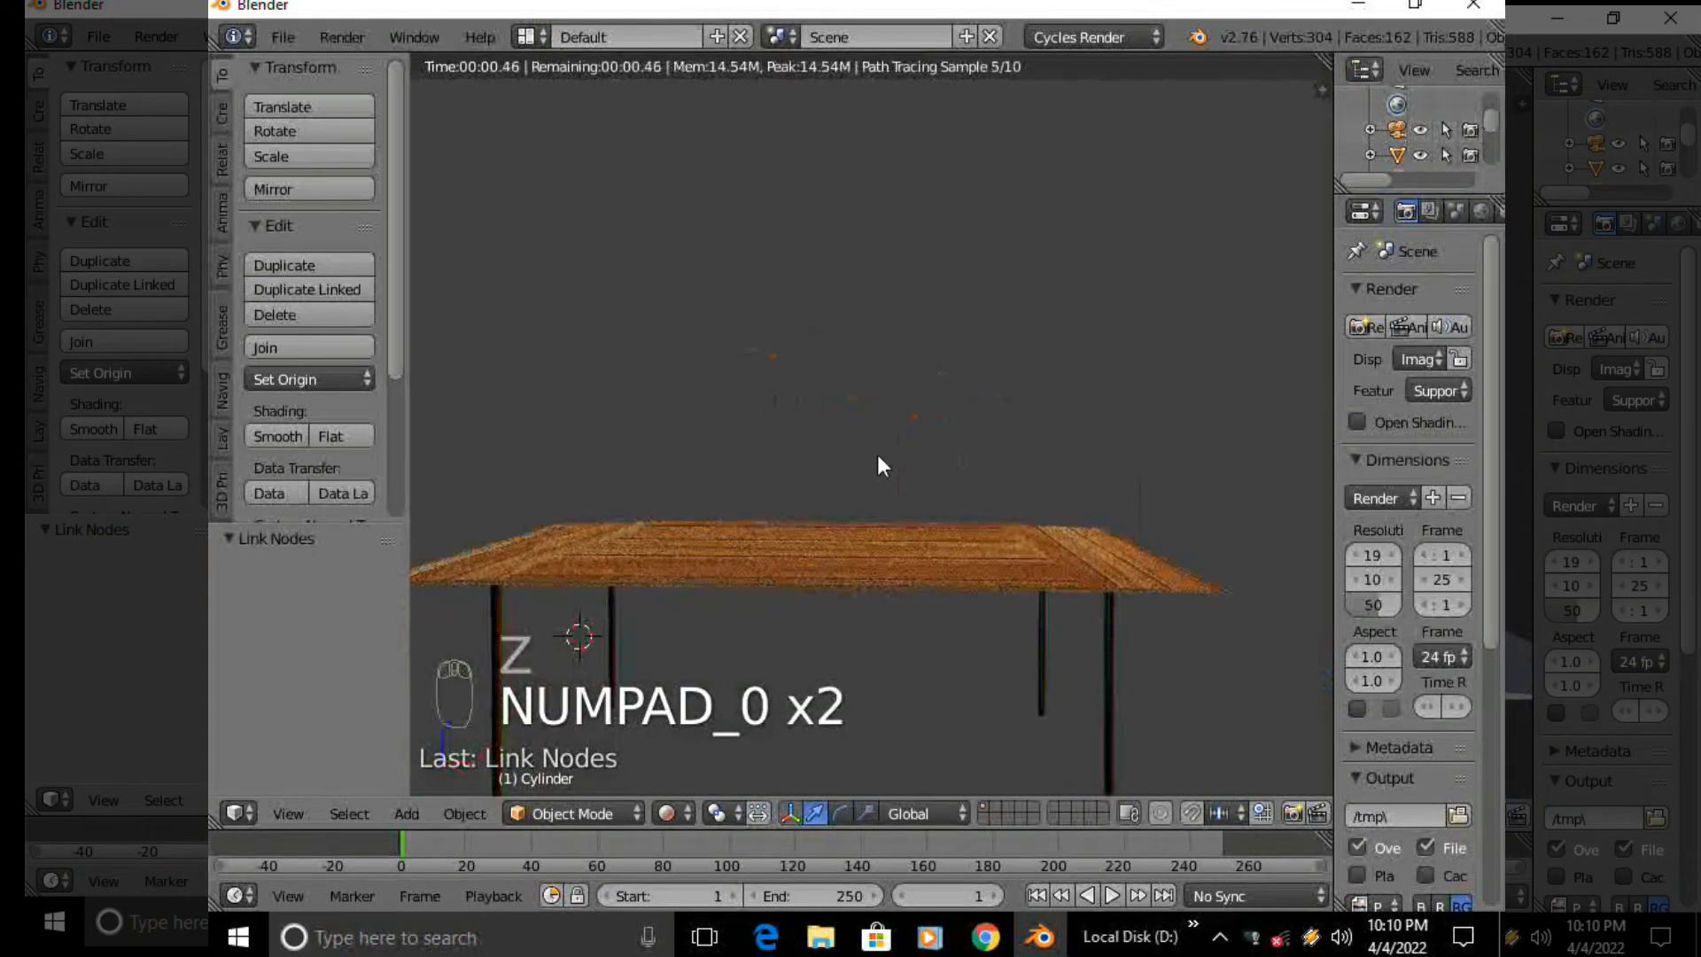
key(KP_1)
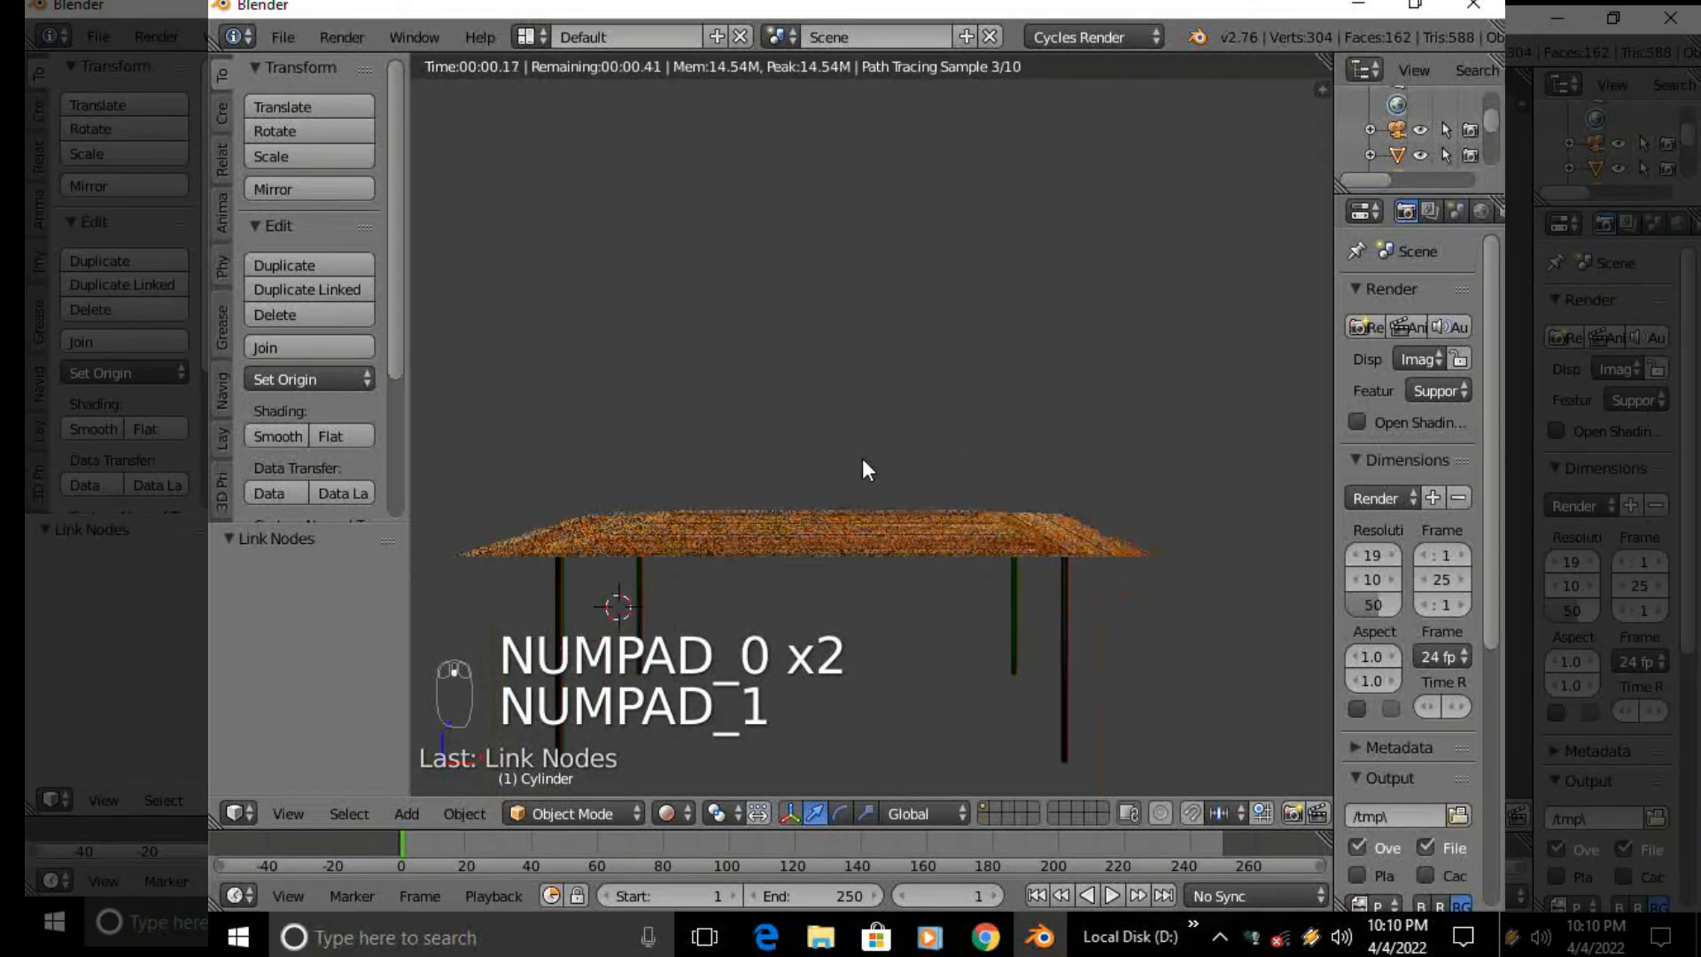
key(q)
click(1022, 546)
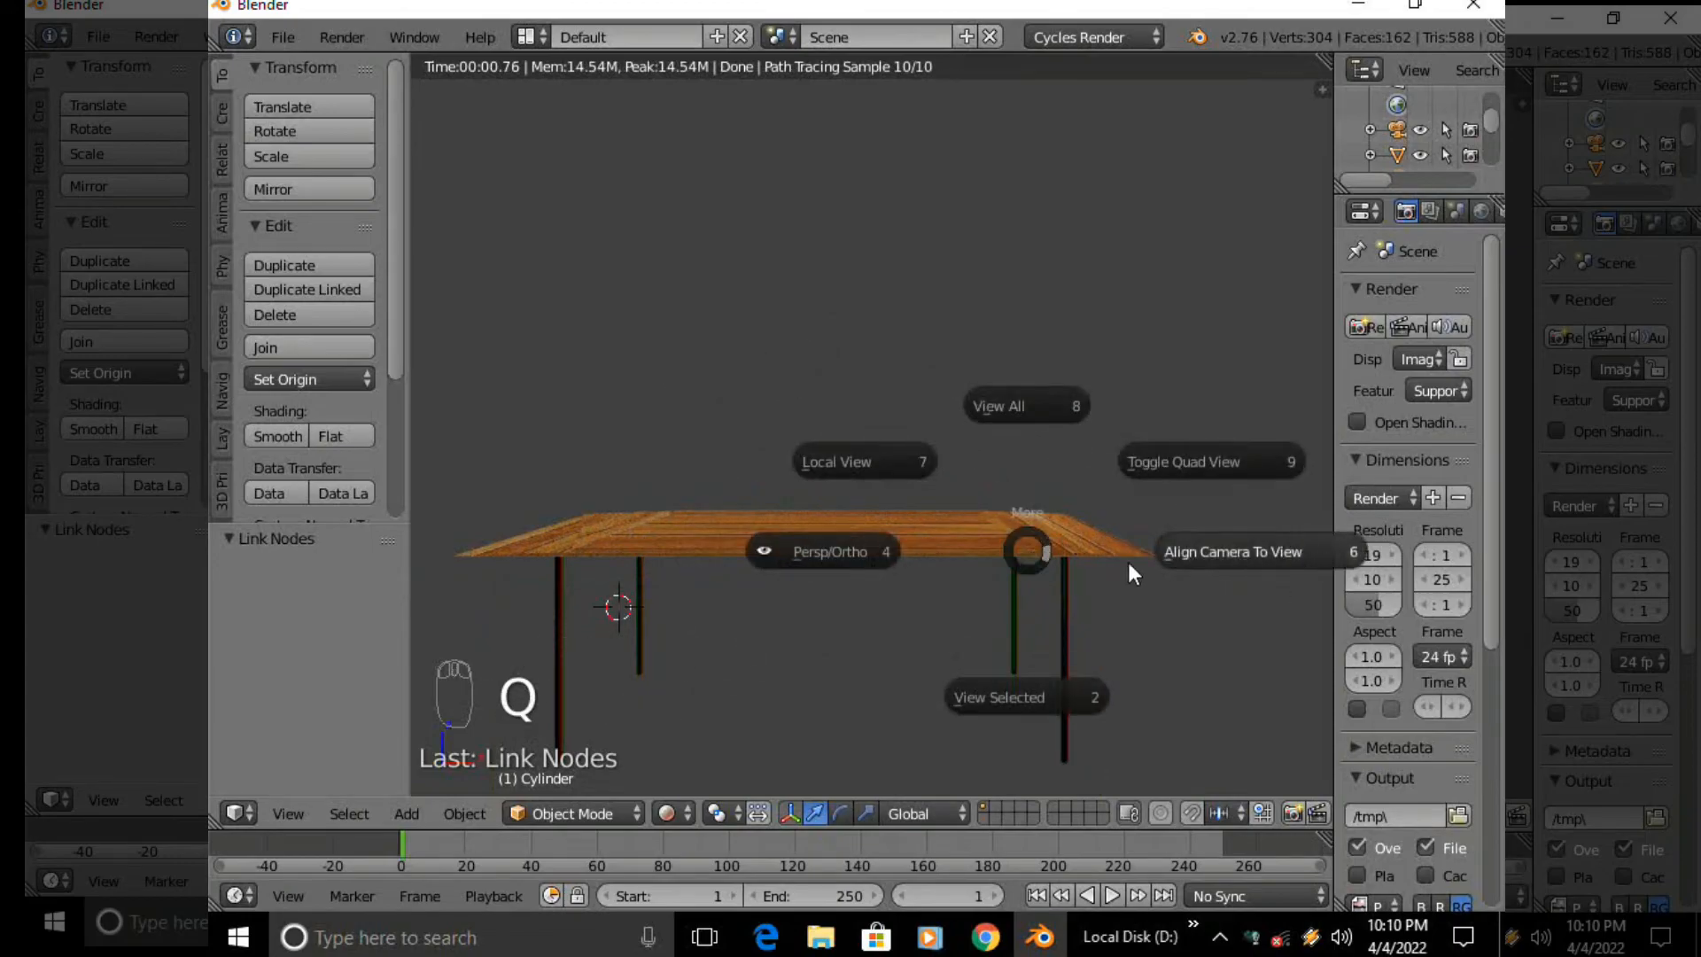
click(1272, 551)
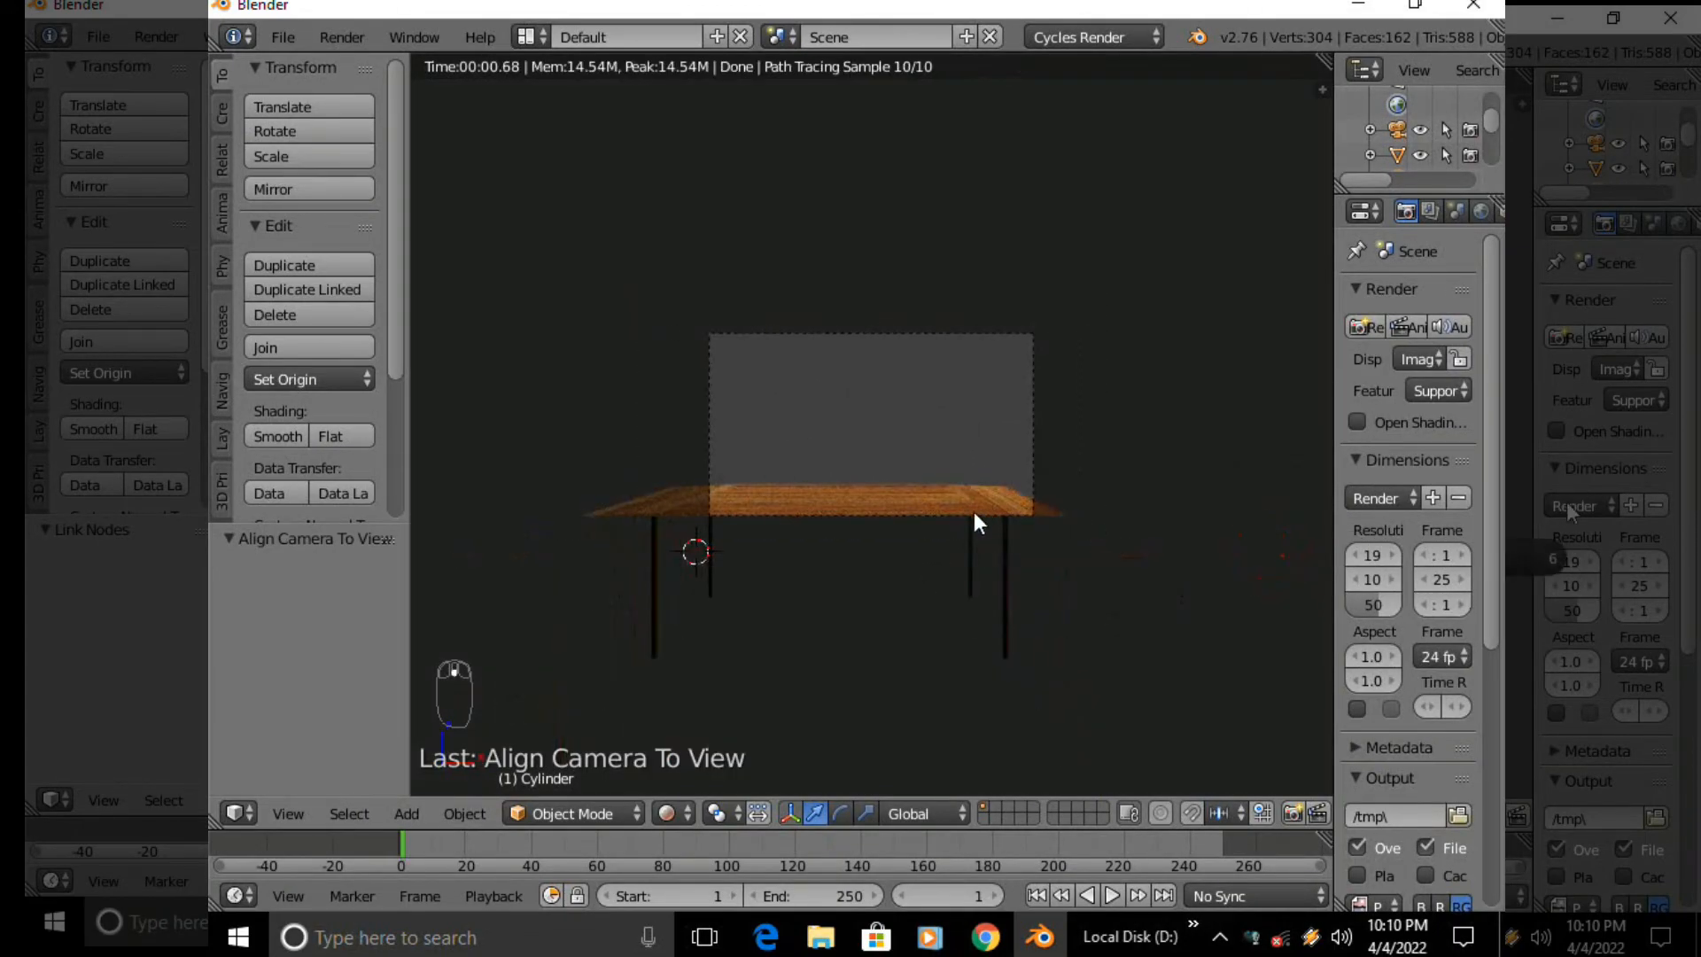
key(g)
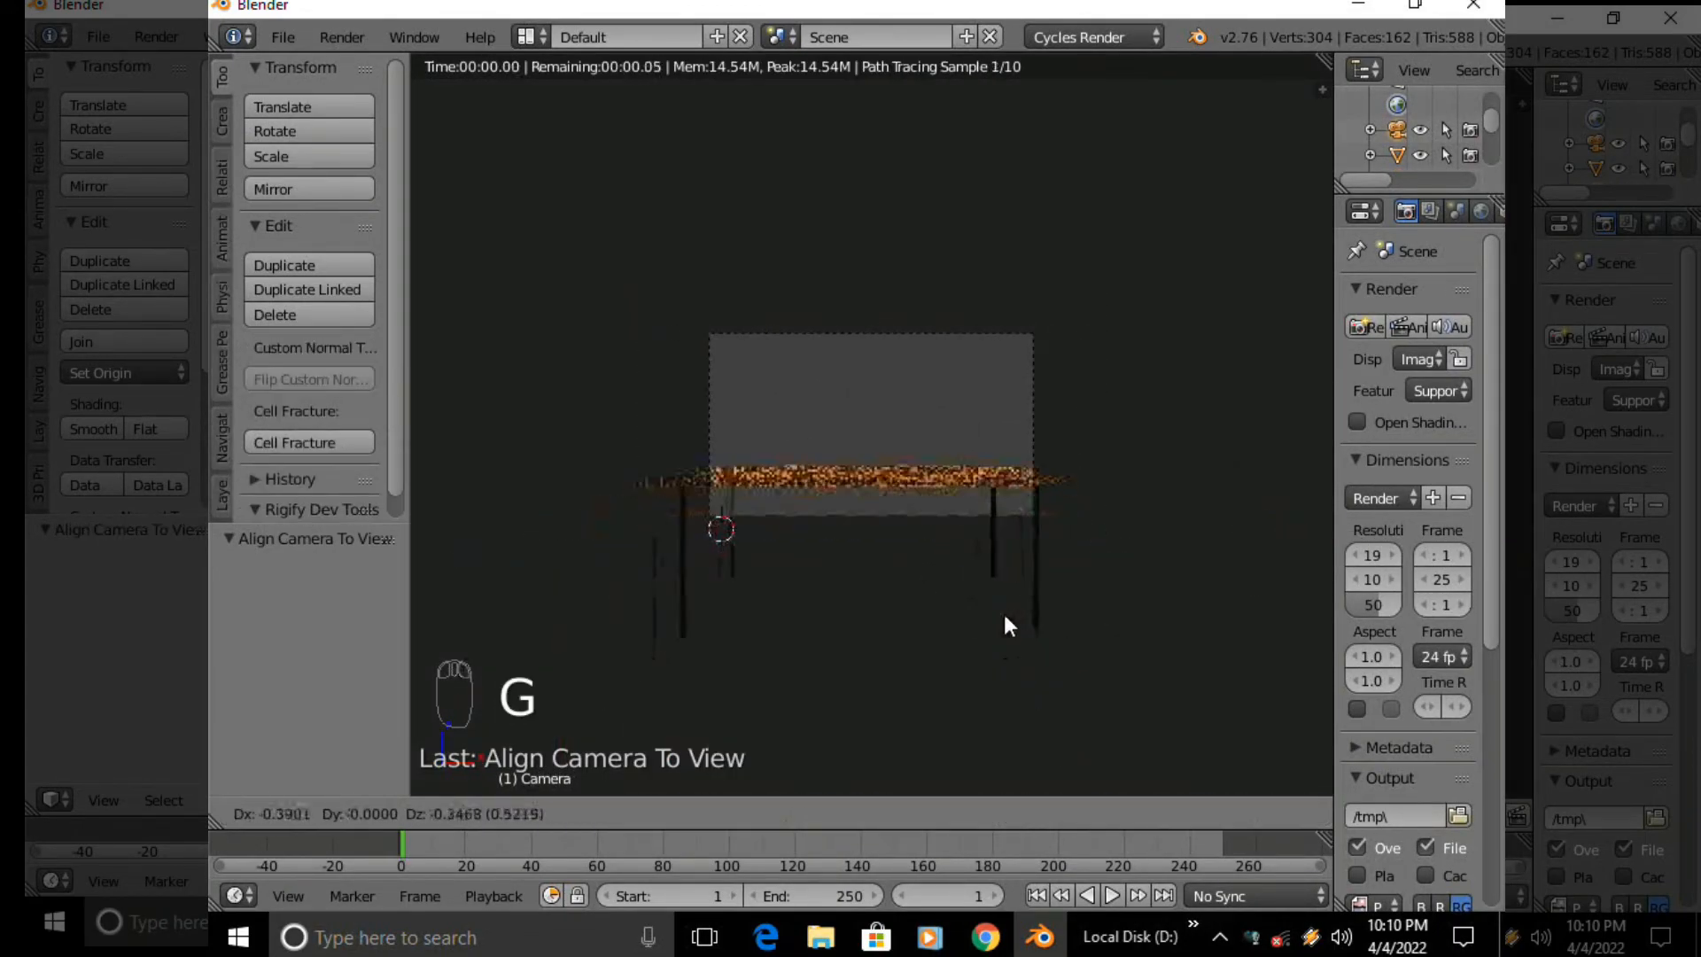
click(1015, 645)
Set the camera's focal length to 19.38 mm and move the camera up by 0.644 along Z
scroll(1435, 216, down, 3)
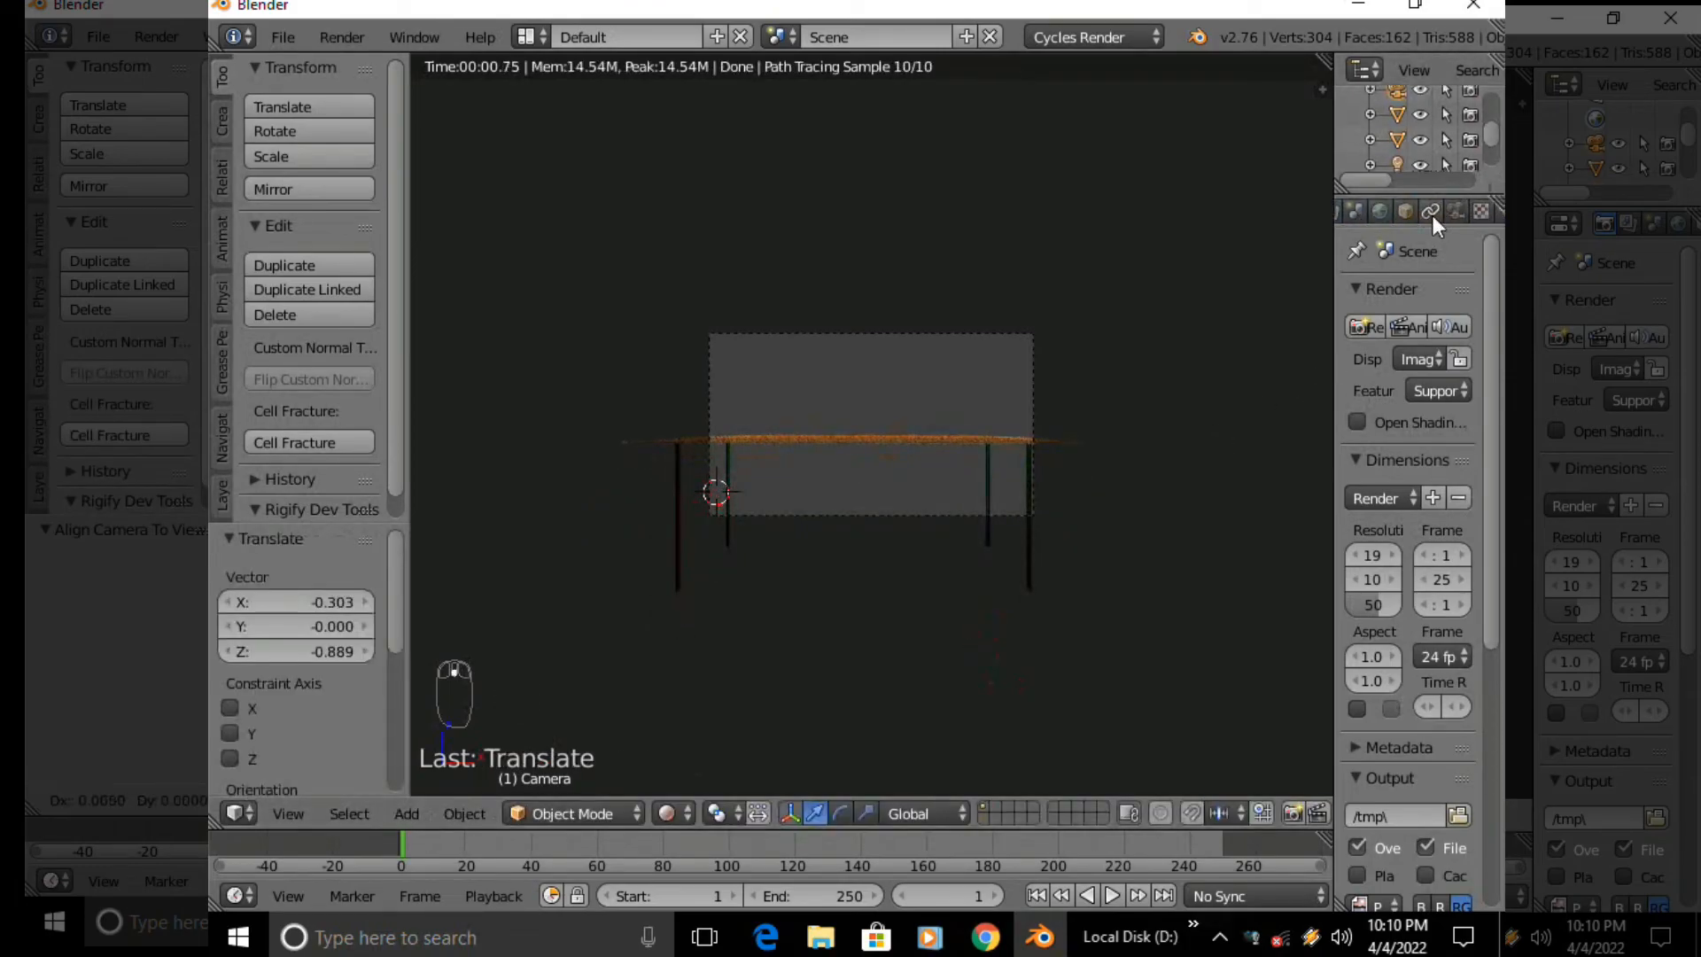
click(1381, 212)
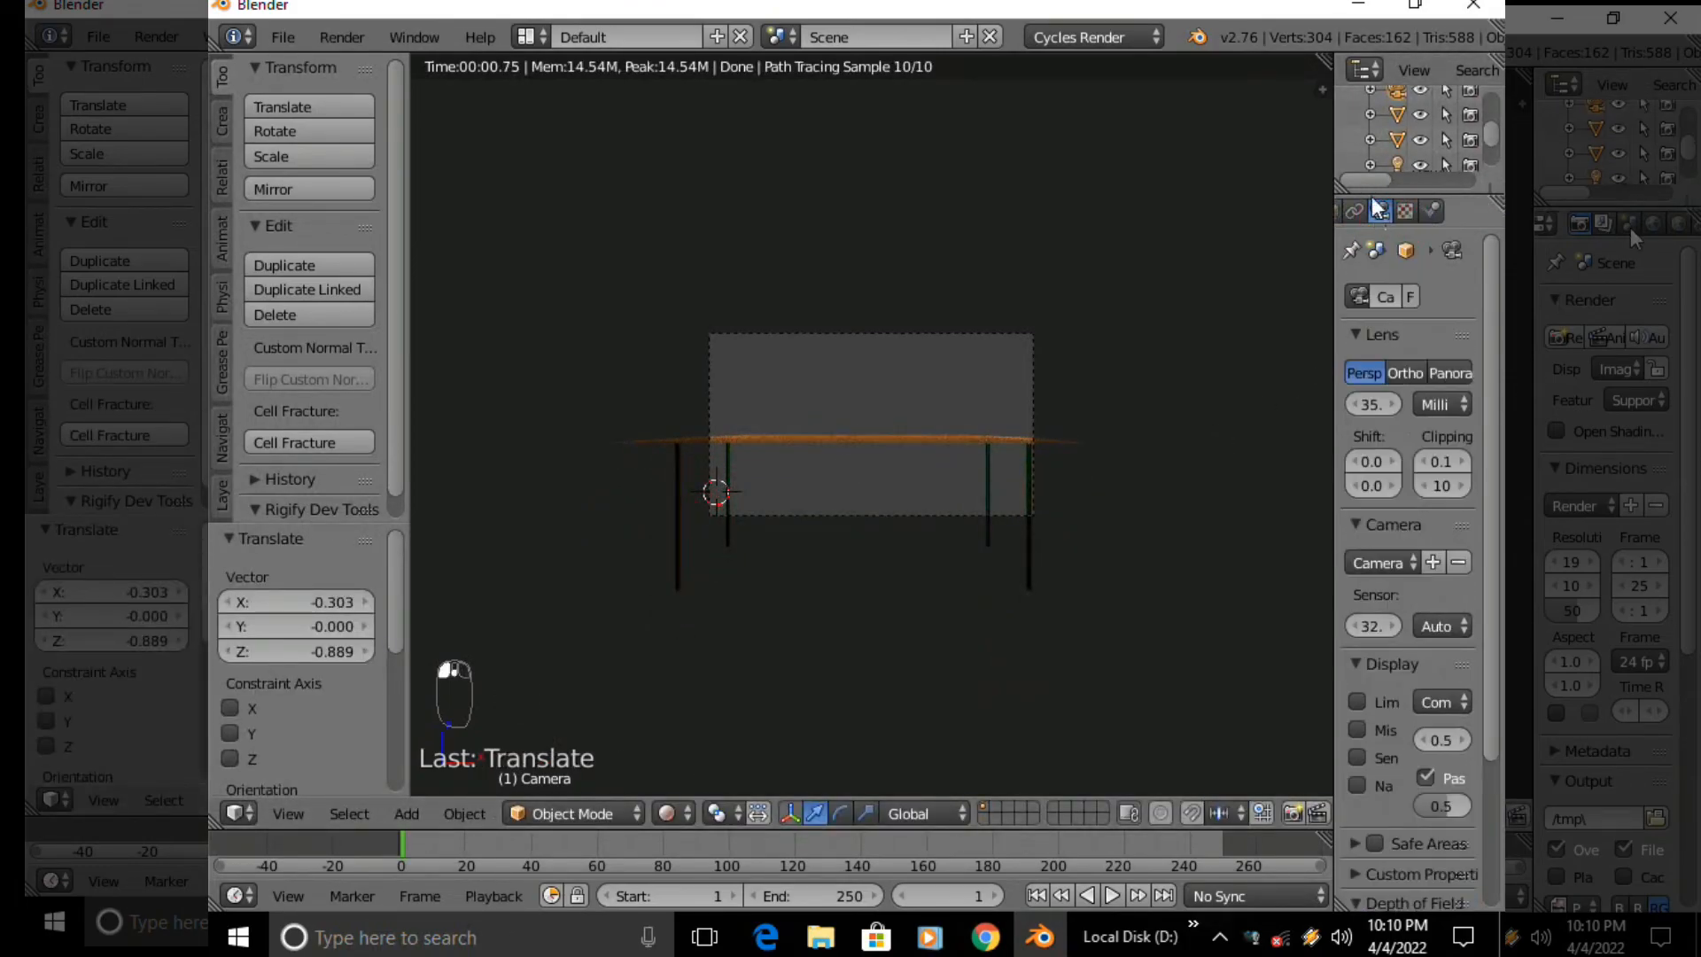
drag(1334, 131, 1178, 131)
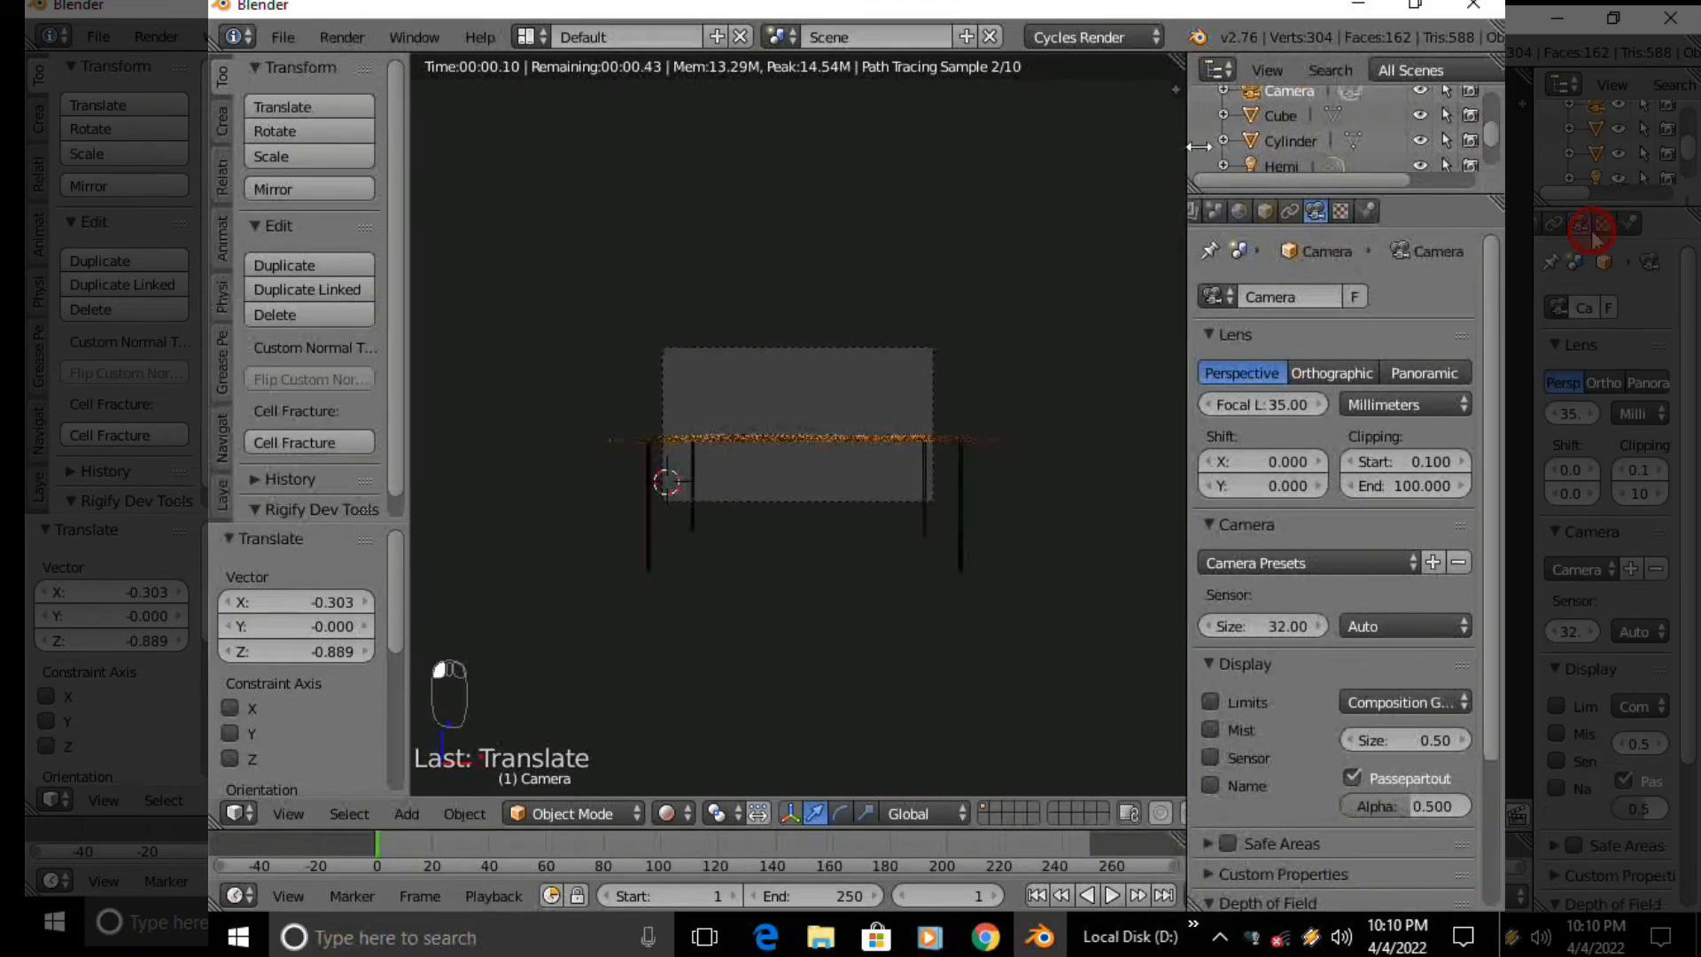
drag(1288, 405, 1243, 405)
scroll(901, 460, up, 5)
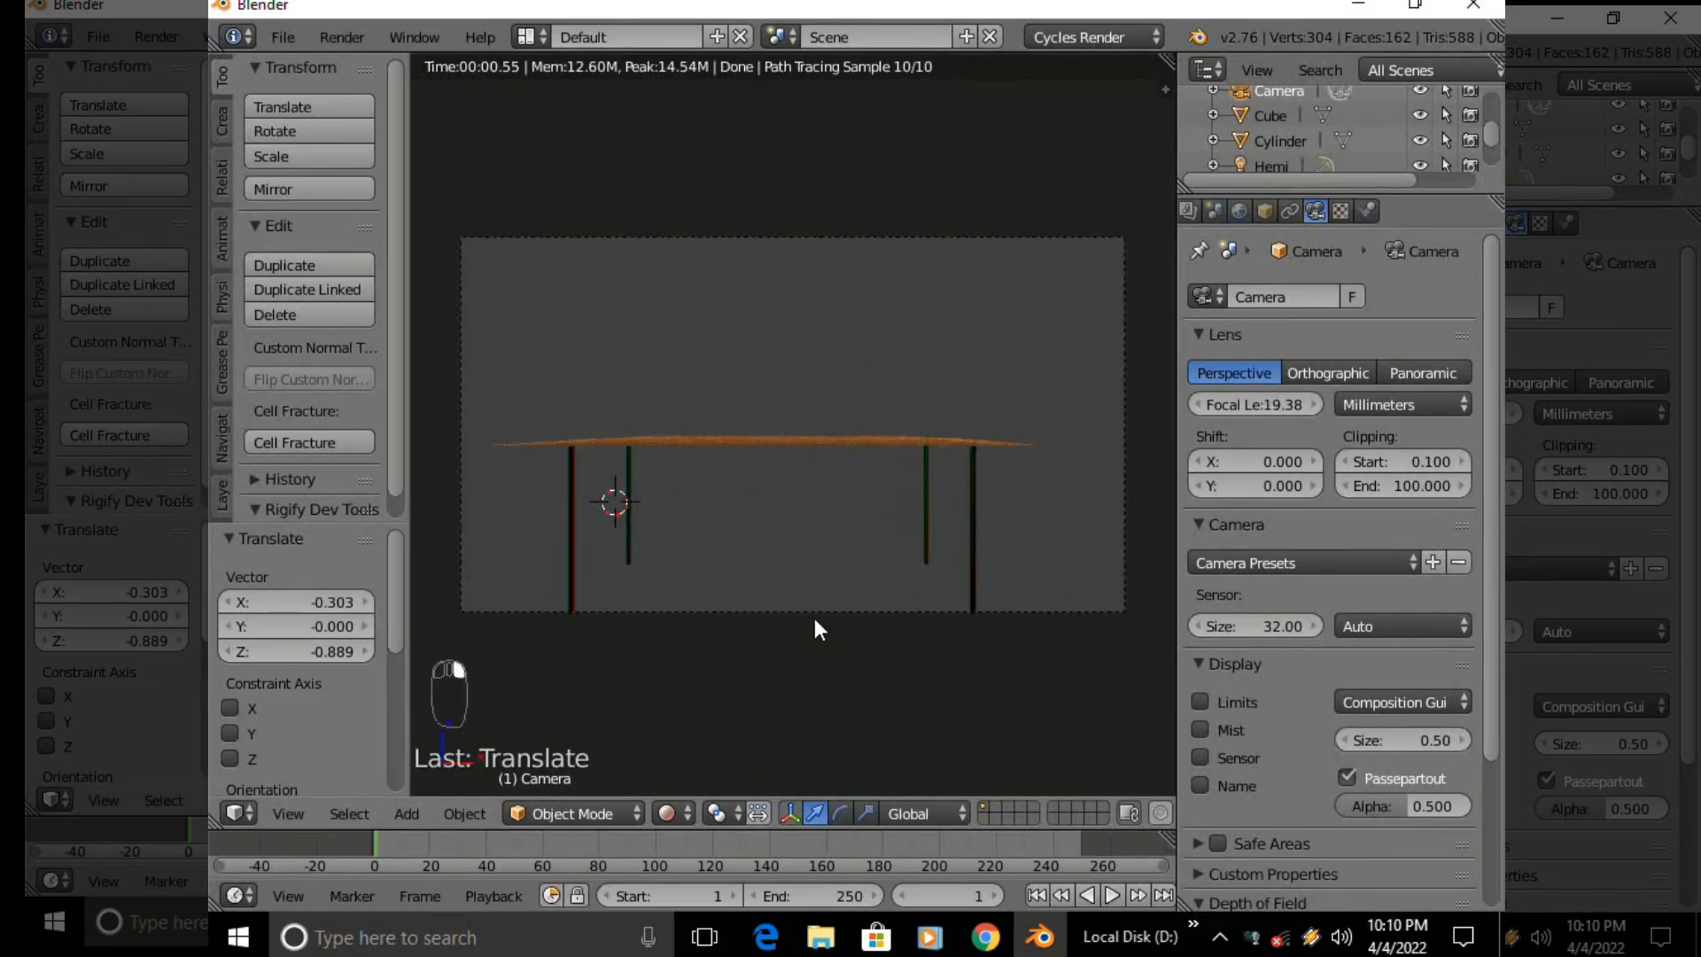
key(g)
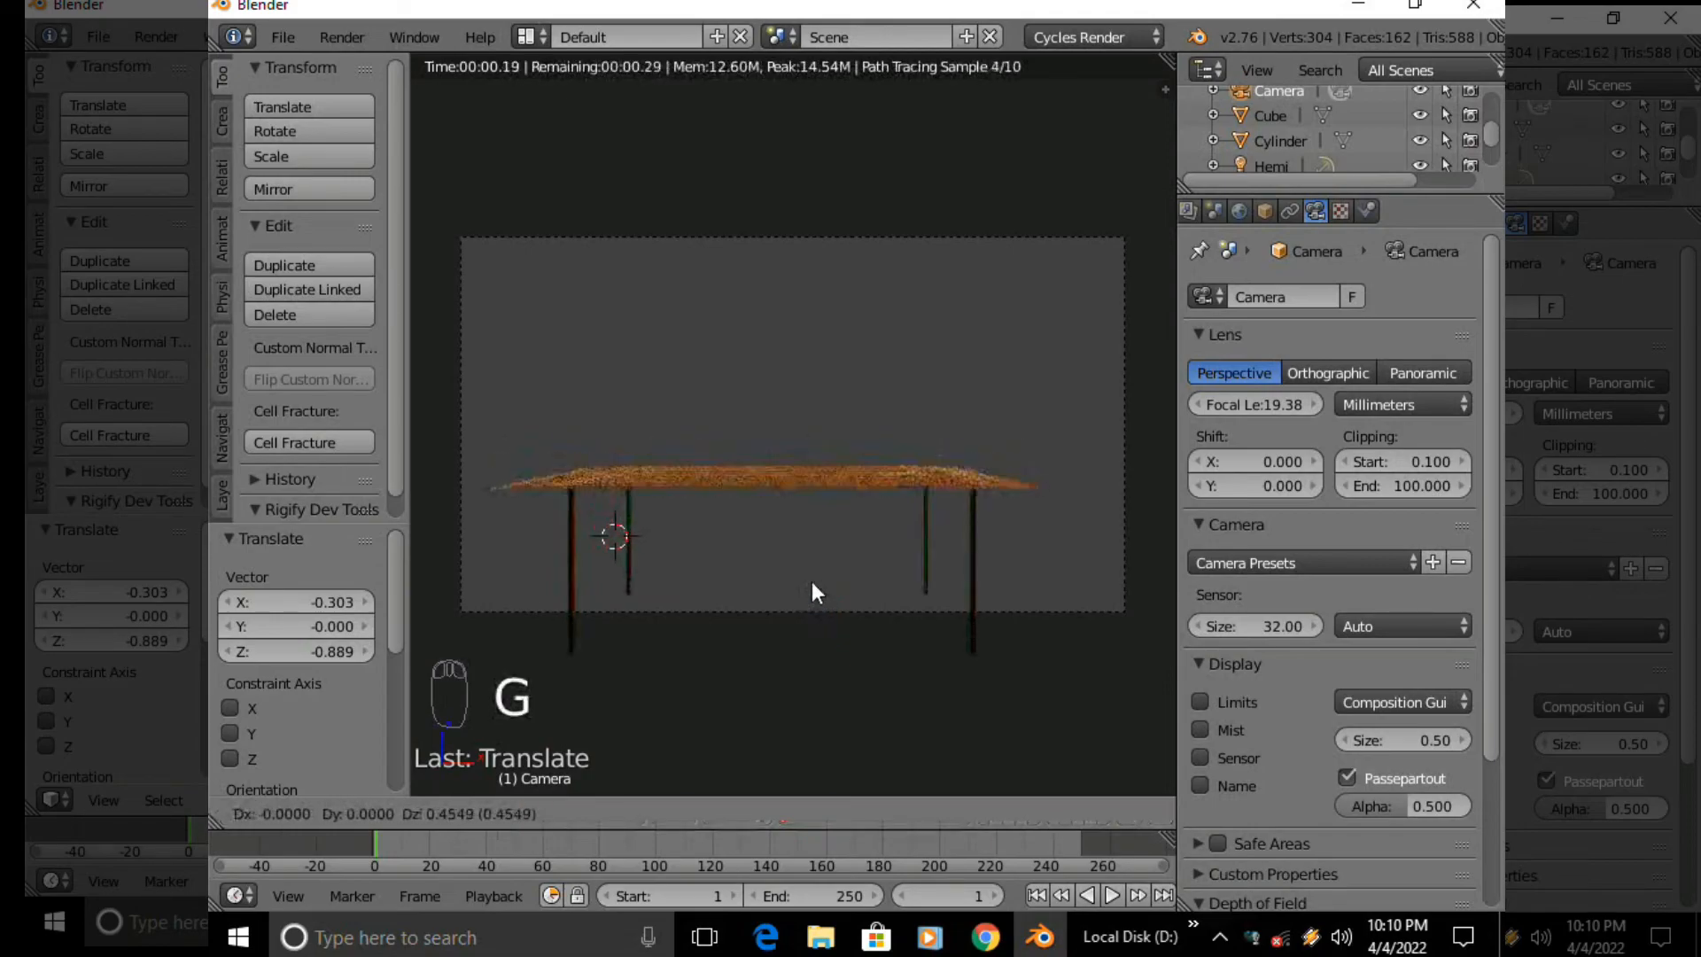
click(811, 581)
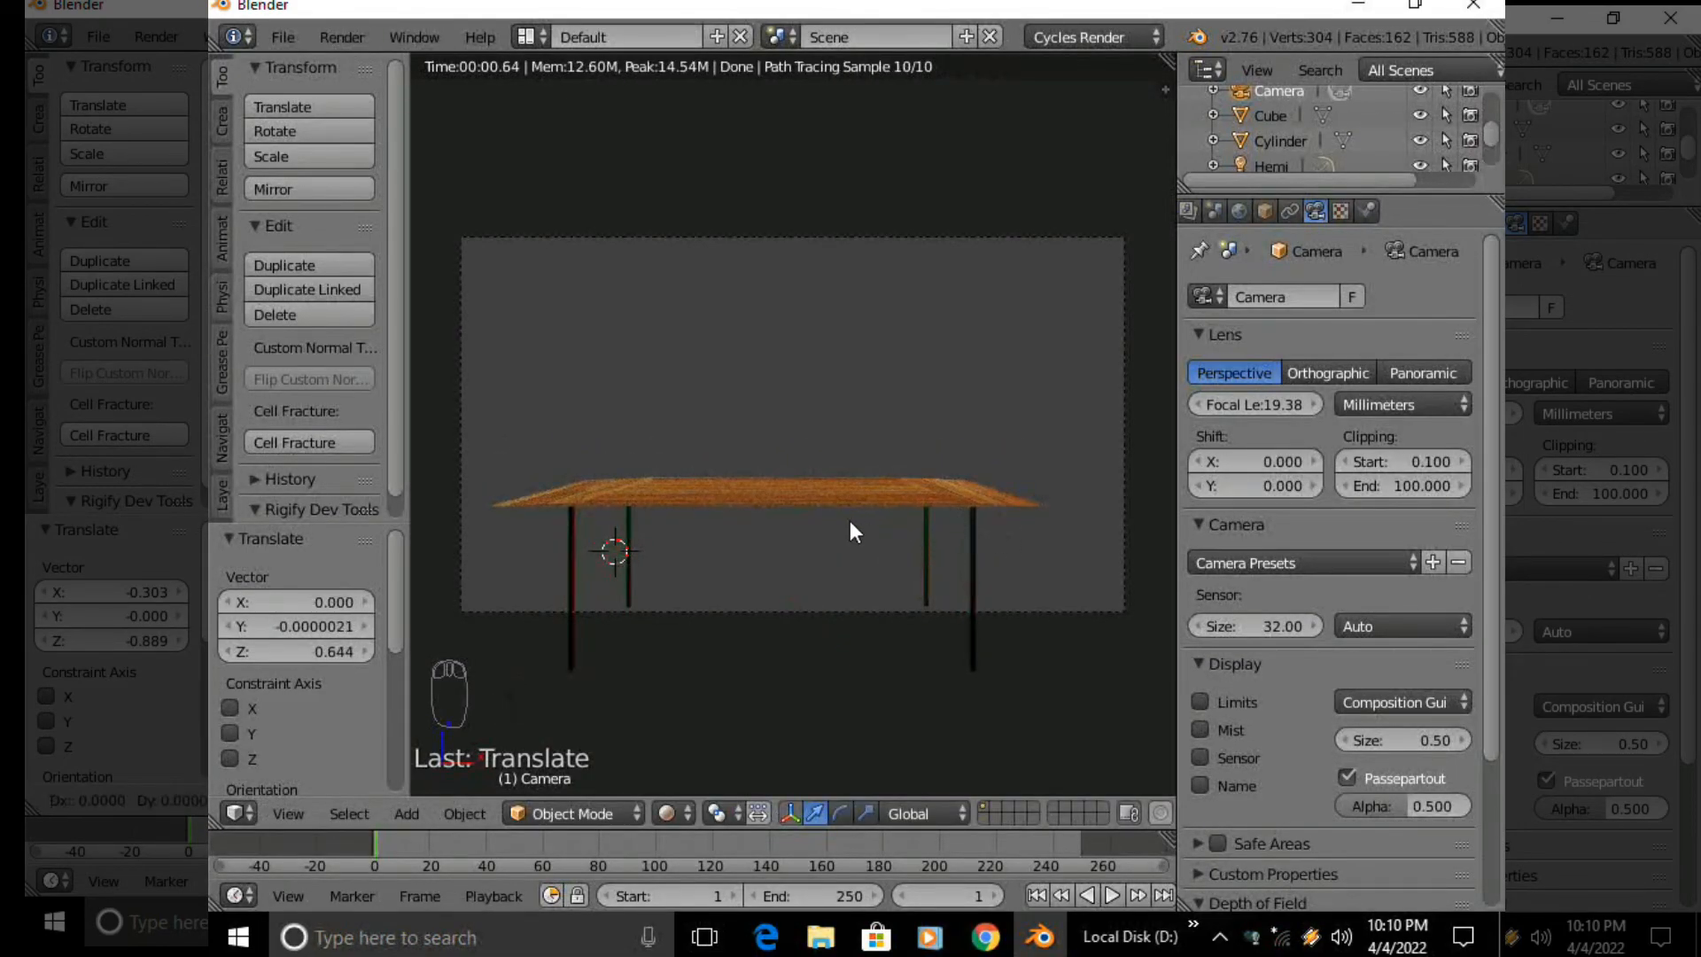
In Solid shading, move the tabletop, legs and both hemi lamps up together by 0.953 along Z, and return to Rendered shading
key(Tab)
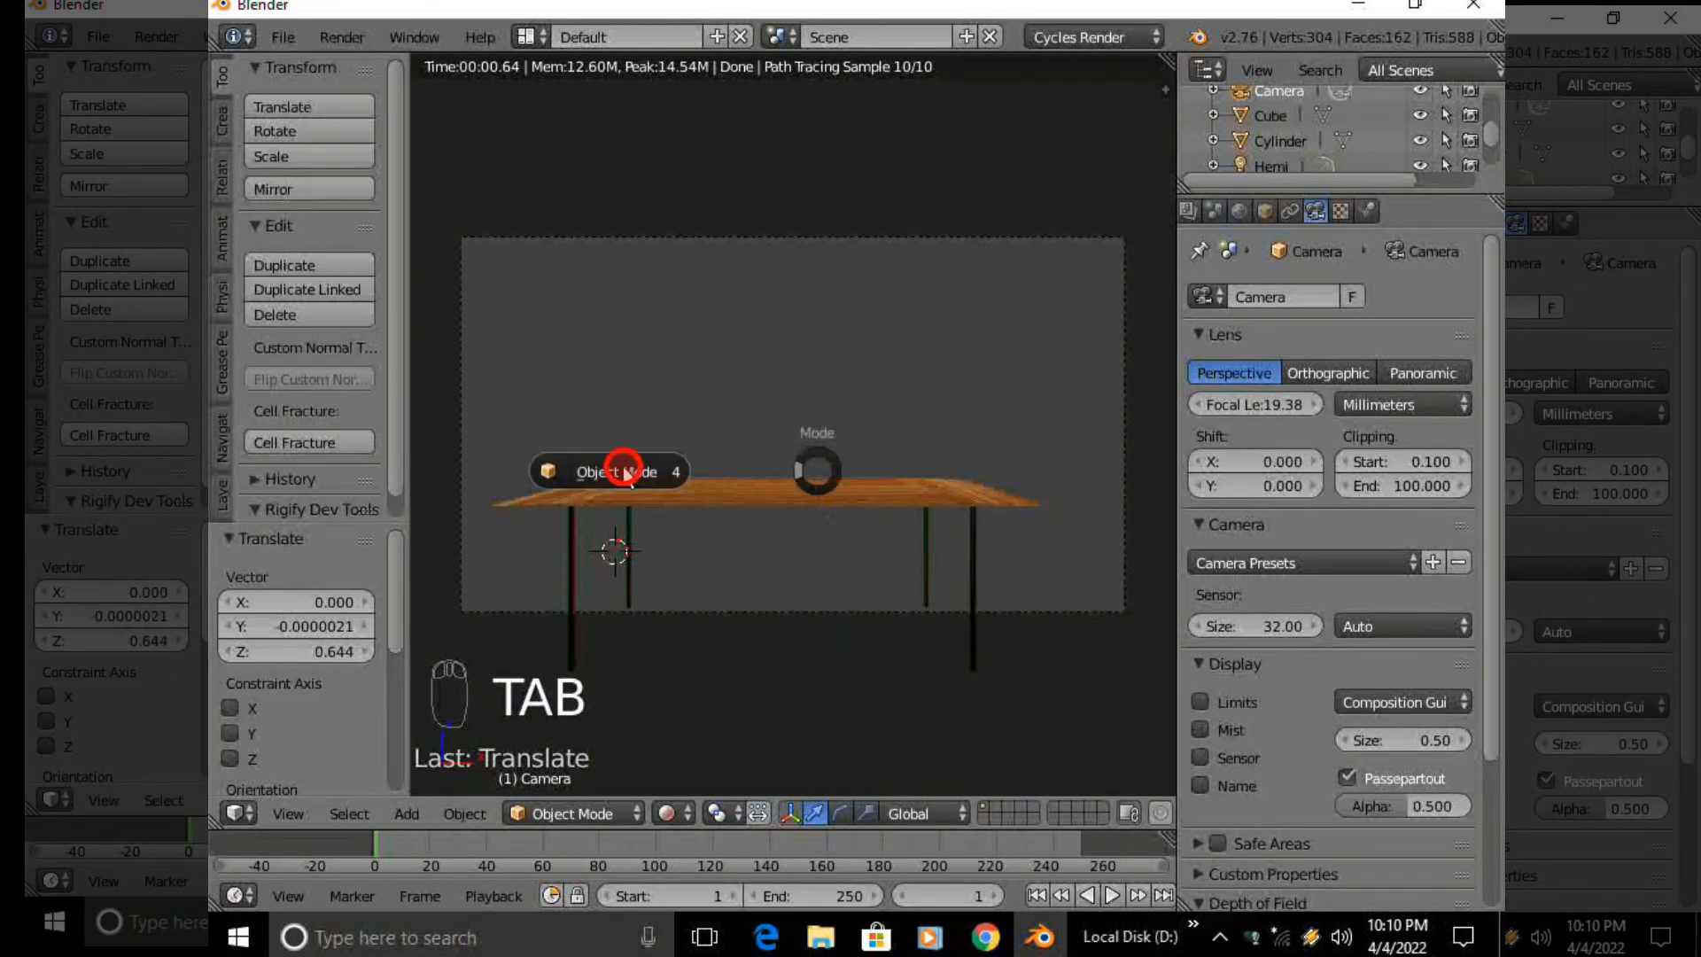
key(z)
click(790, 621)
right_click(774, 485)
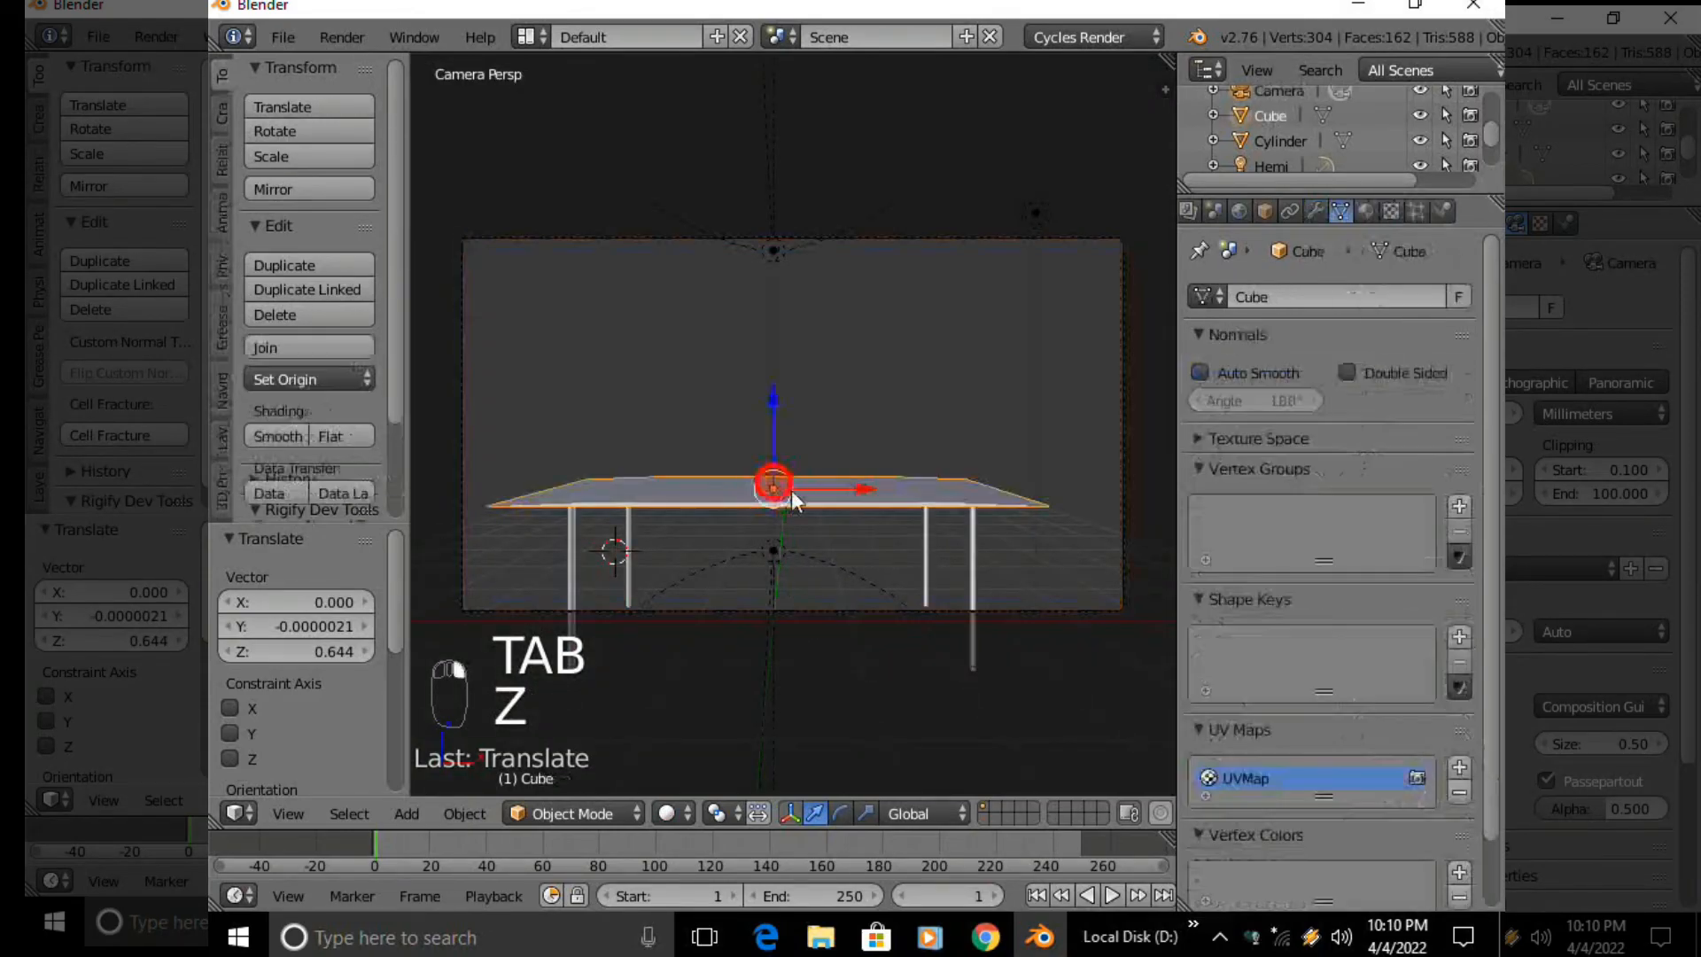
shift+right_click(566, 528)
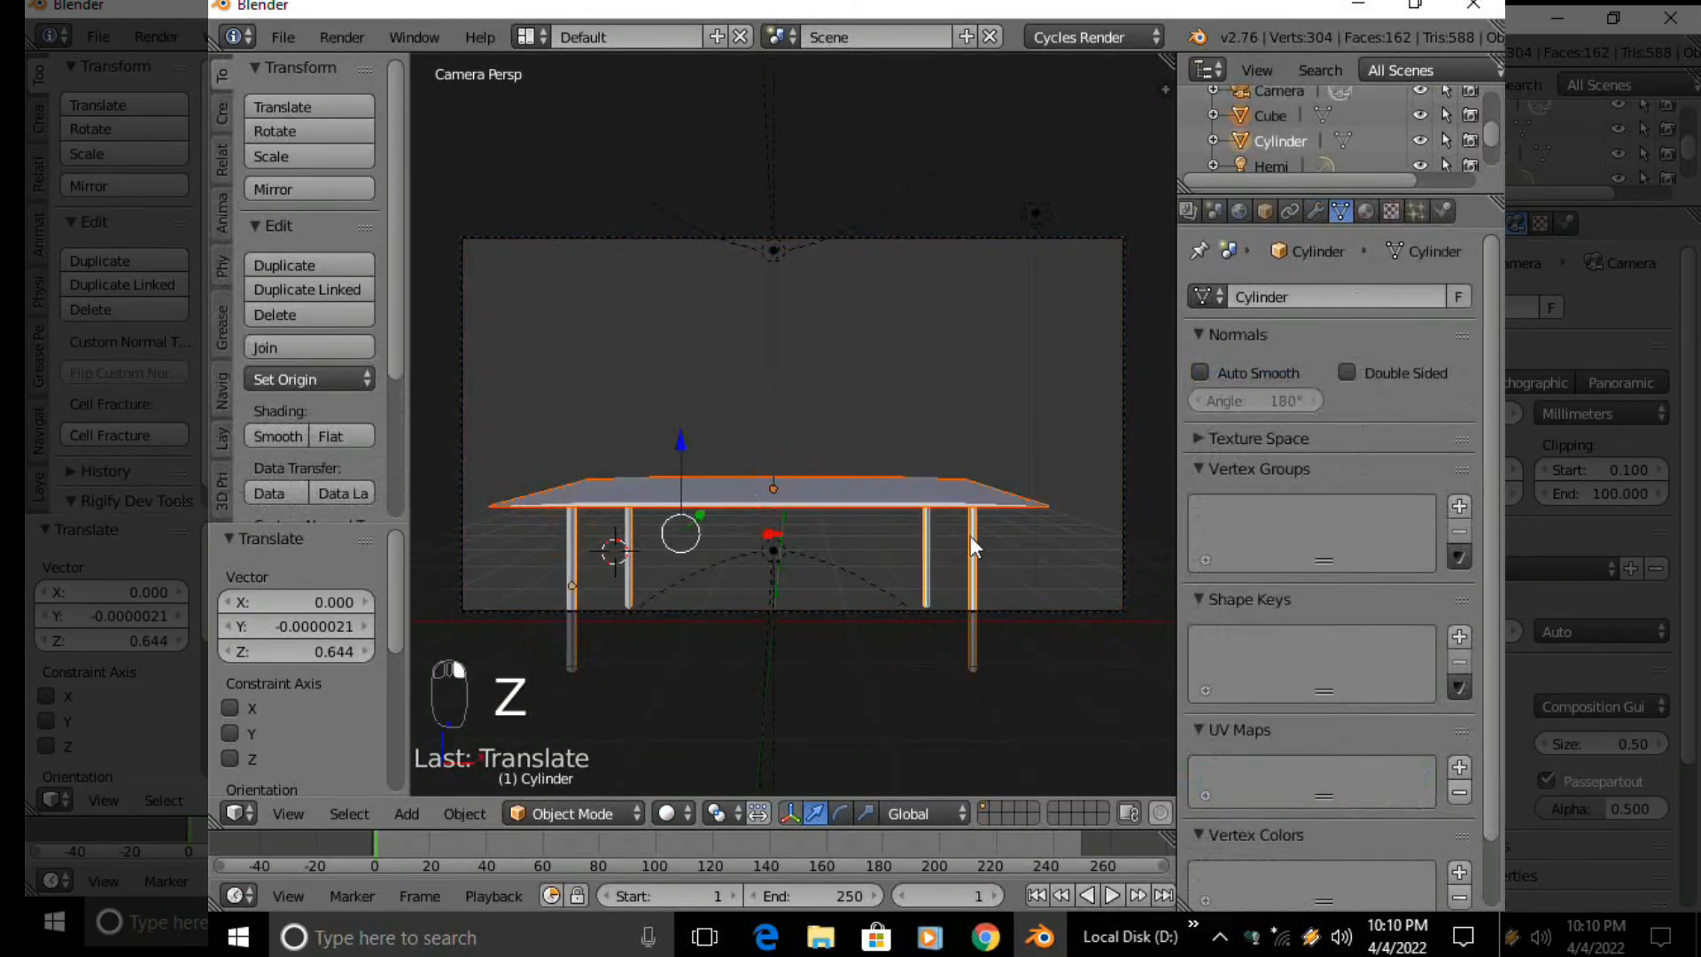
shift+right_click(781, 564)
shift+right_click(778, 257)
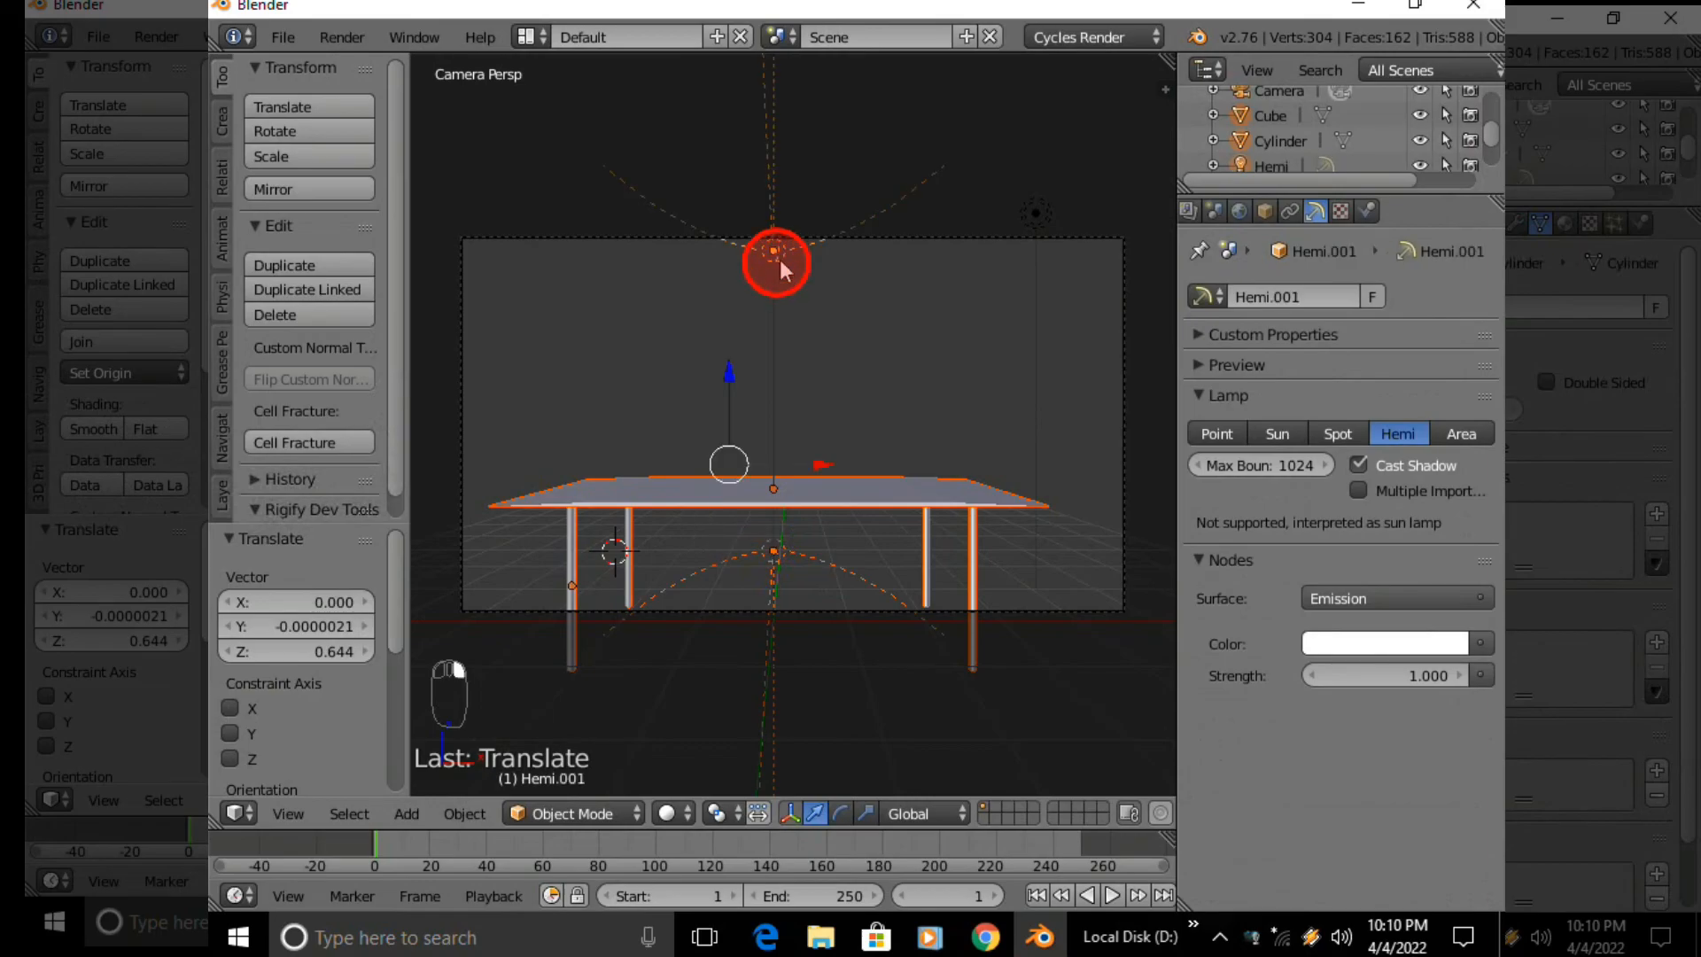
drag(735, 379, 753, 310)
key(z)
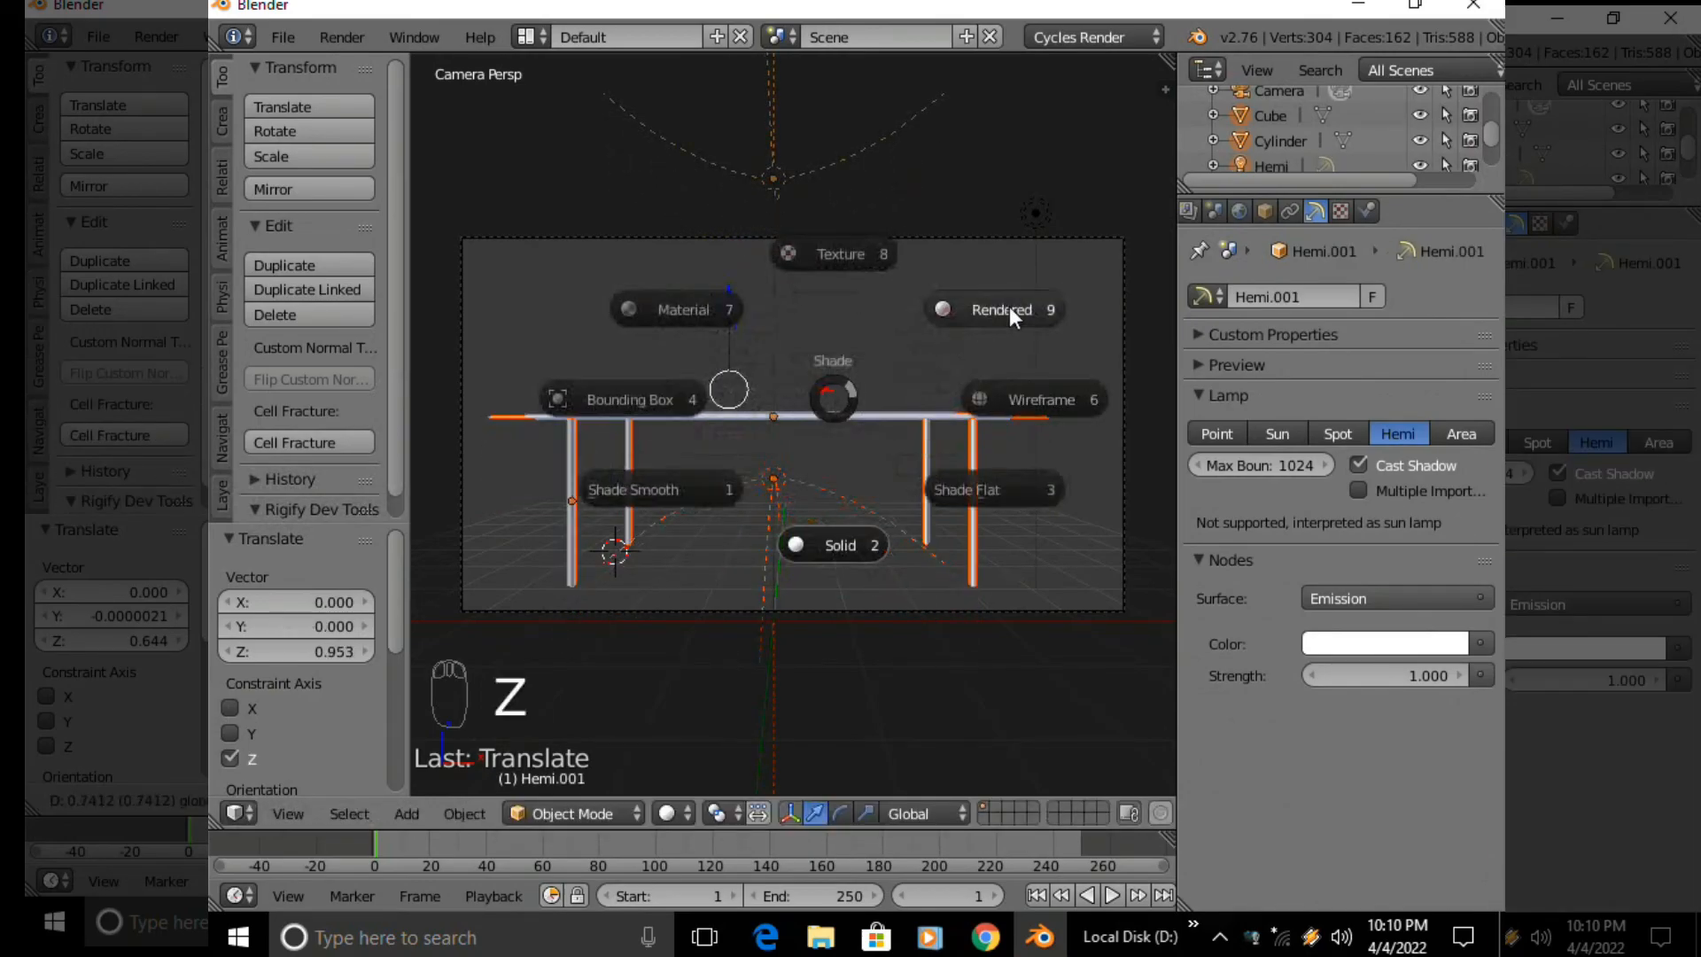
click(1008, 309)
Rotate the camera by -9.331° about the global X axis and move it up by 1.297 along Z
right_click(843, 610)
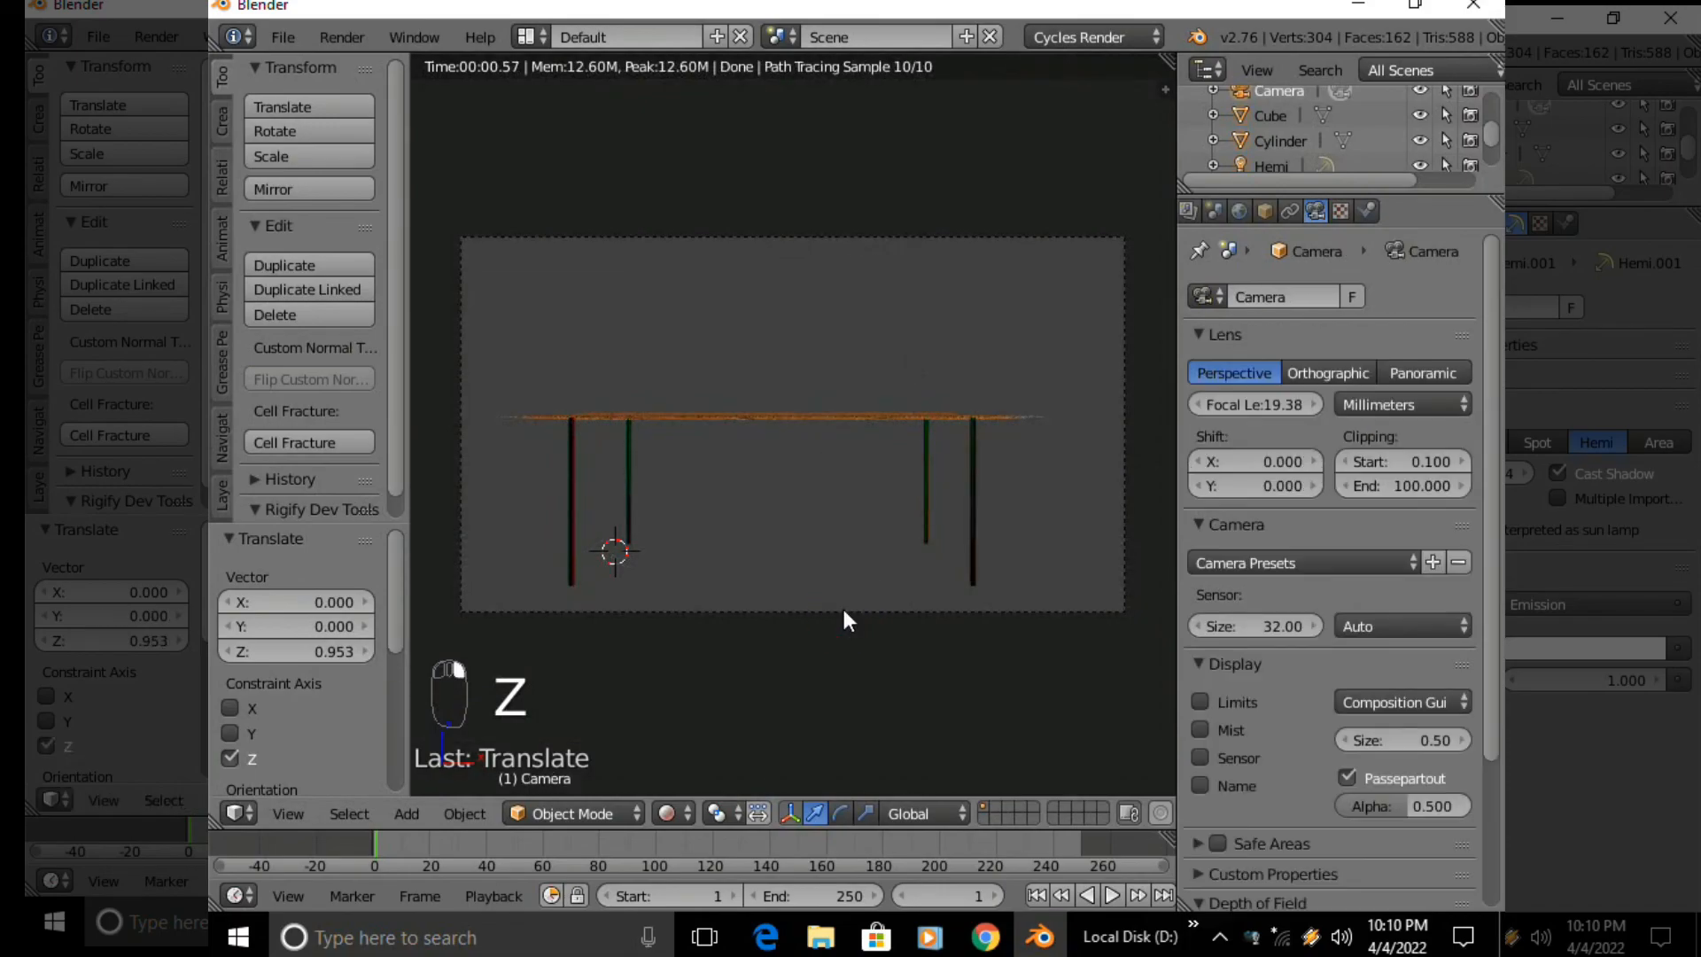
key(r)
key(r)
key(x)
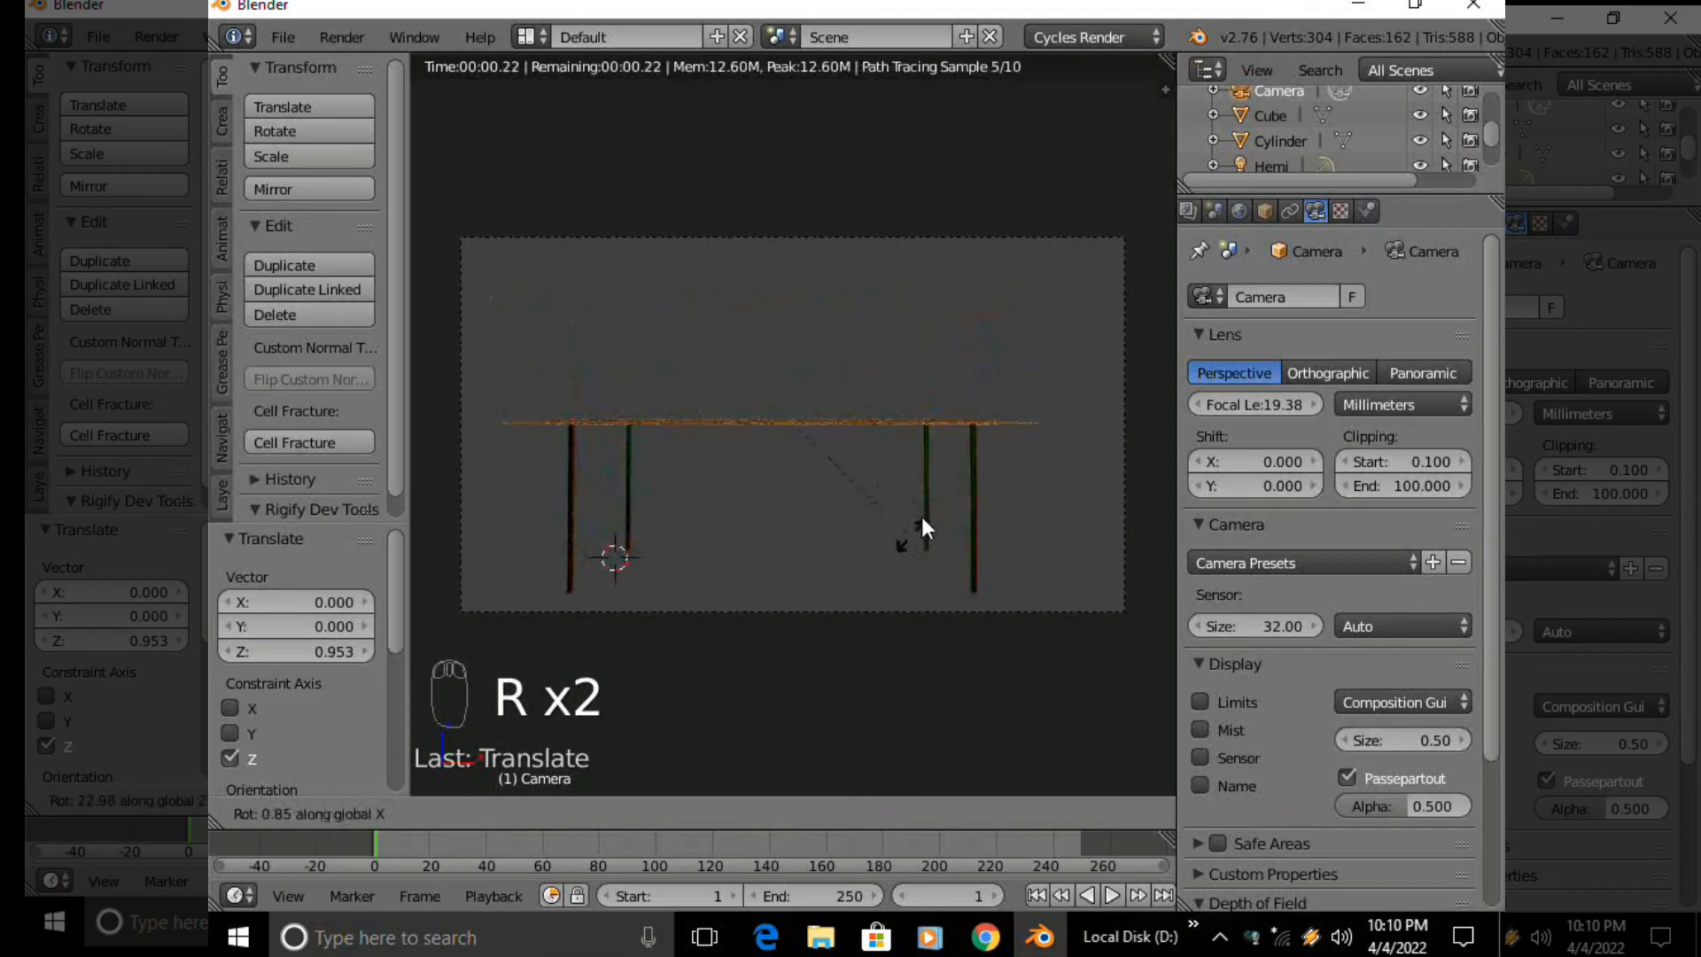
click(927, 510)
key(g)
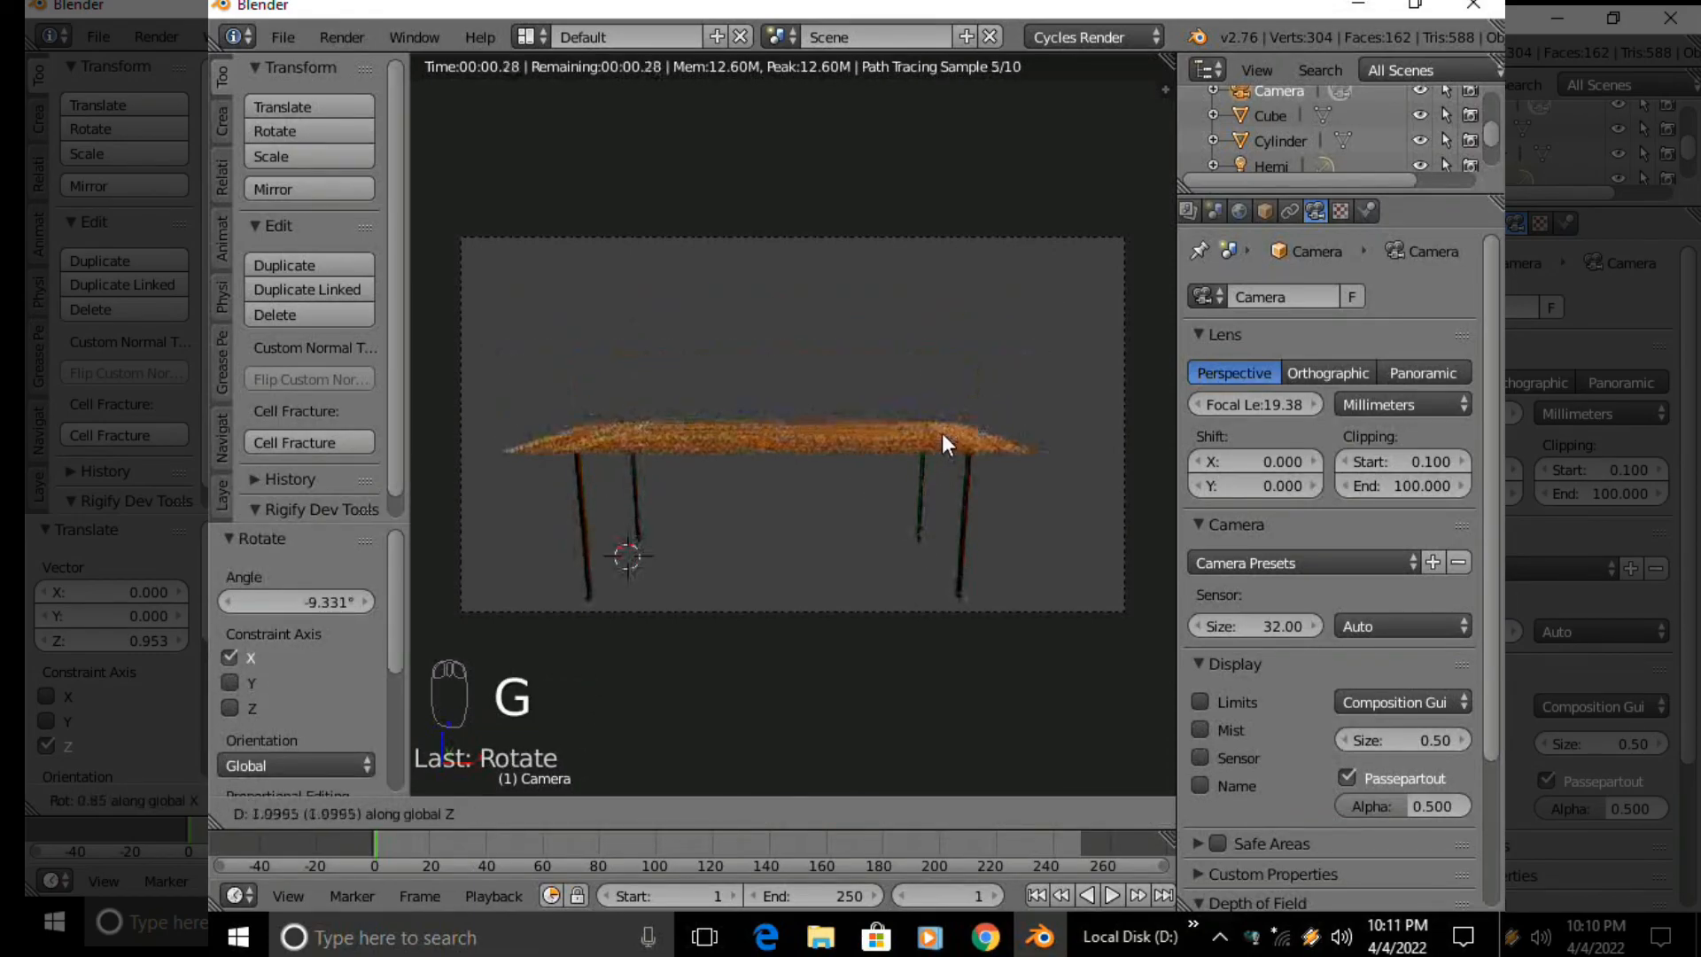
click(944, 417)
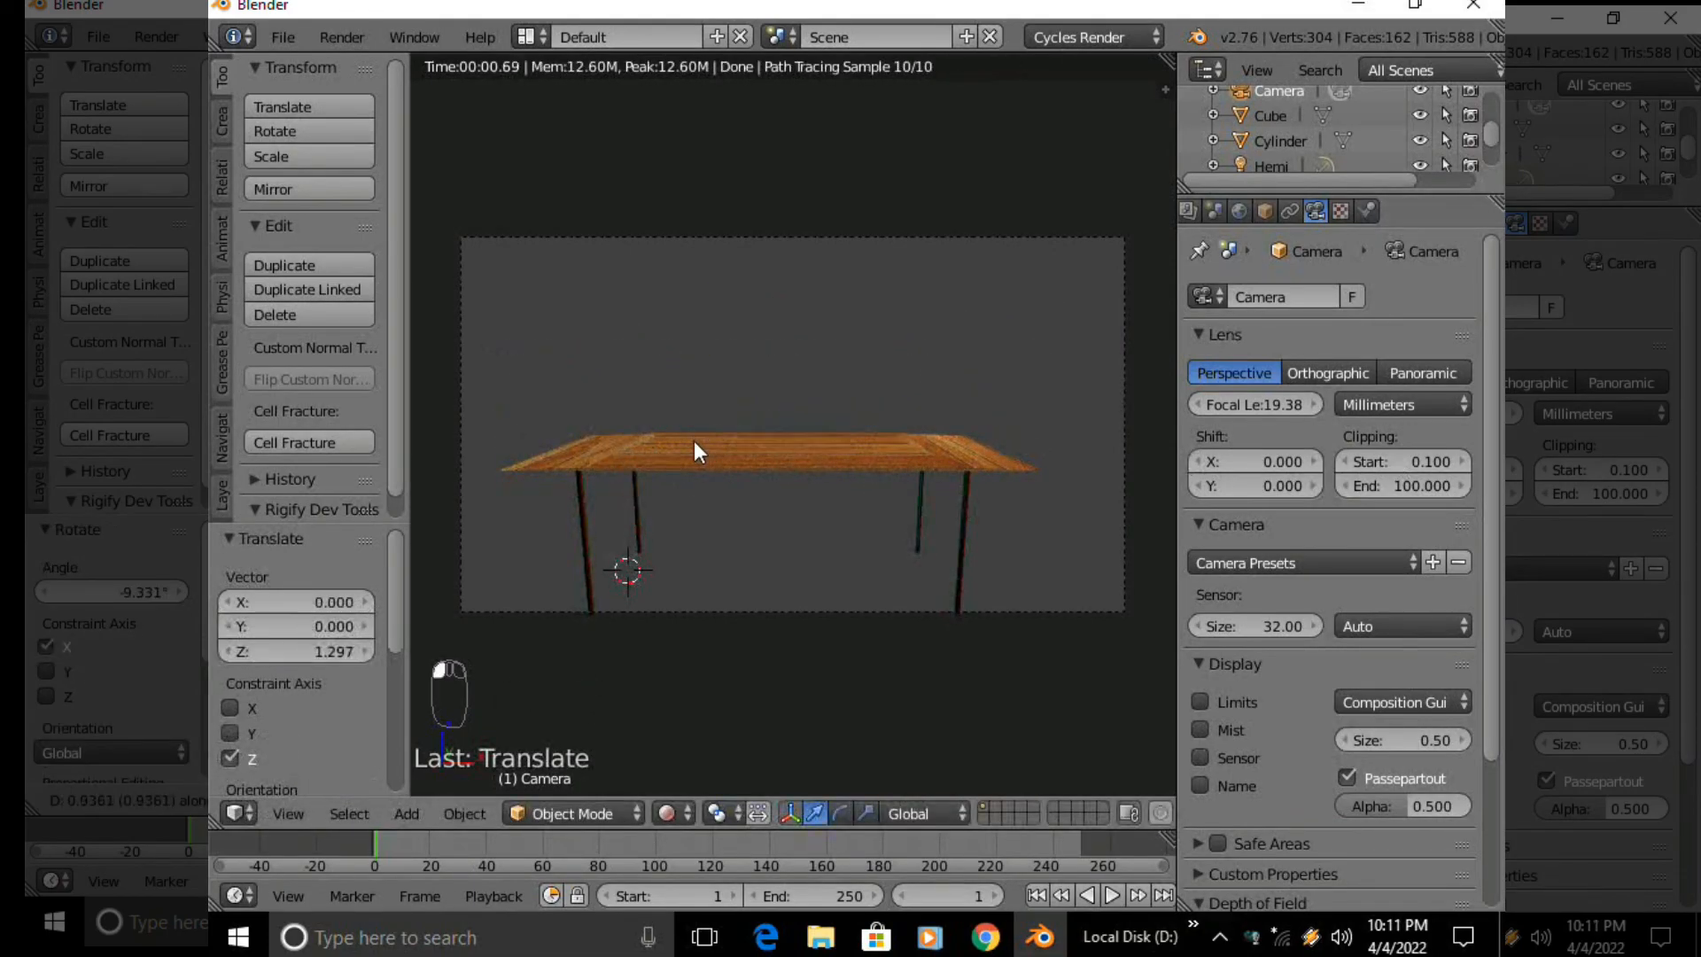
Render the camera view of the table and save the image as untitled.png in D:\YOTUBE\PHOTOS
key(F12)
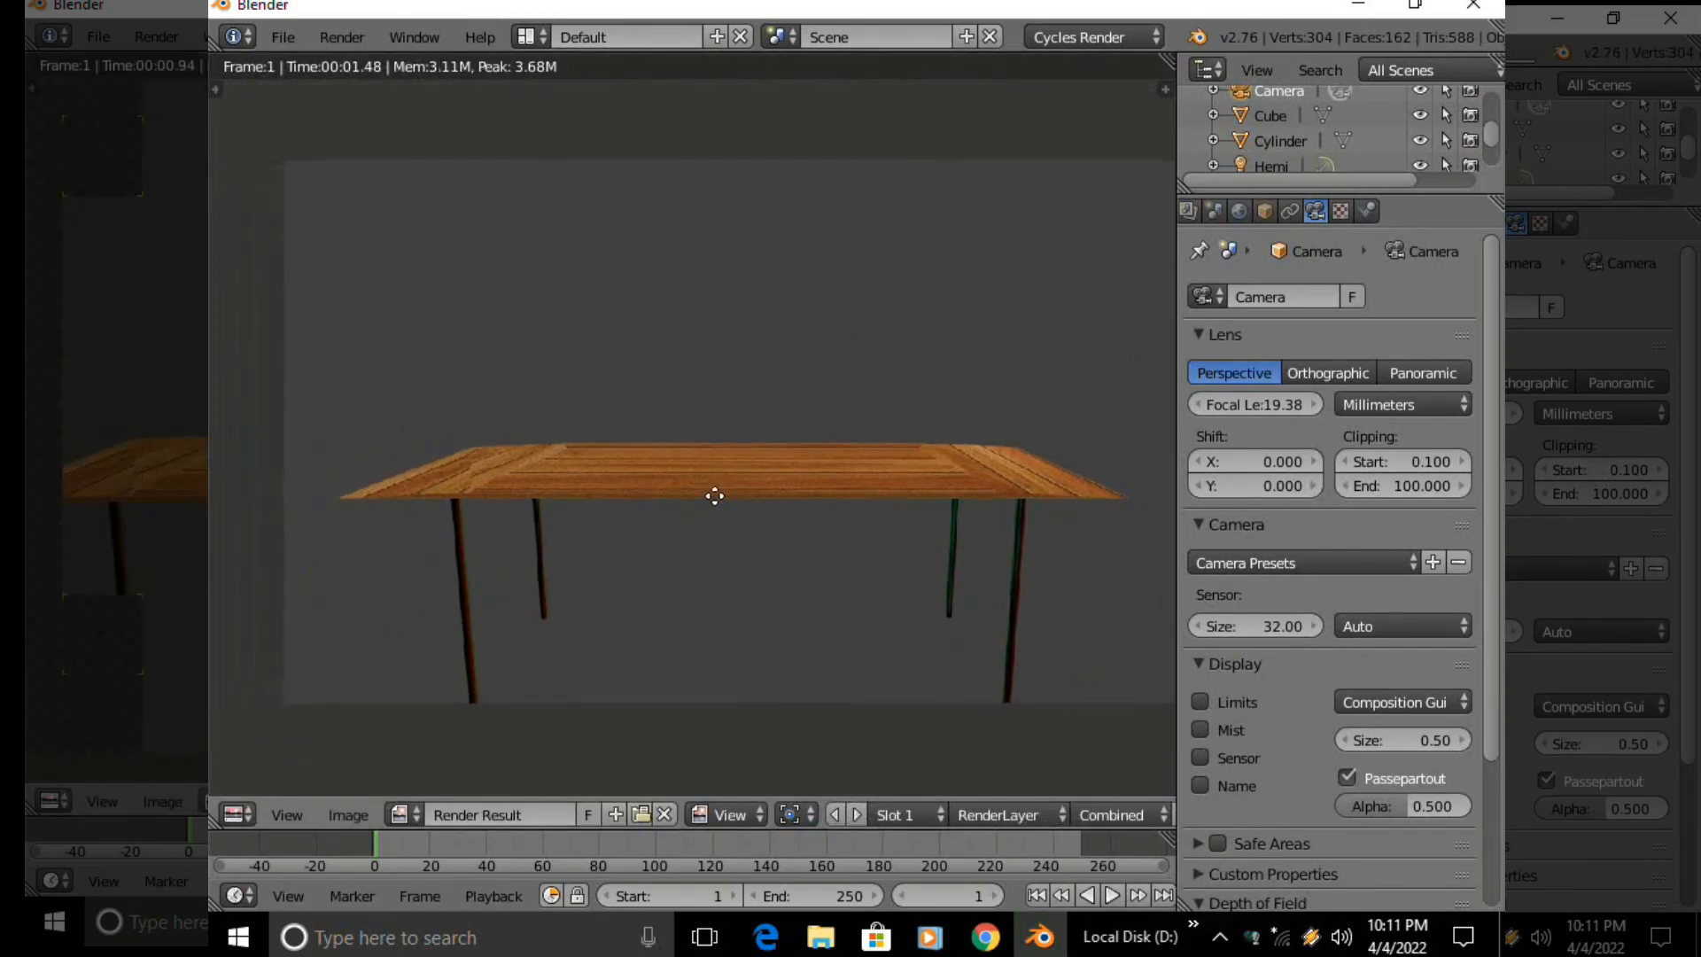
click(348, 815)
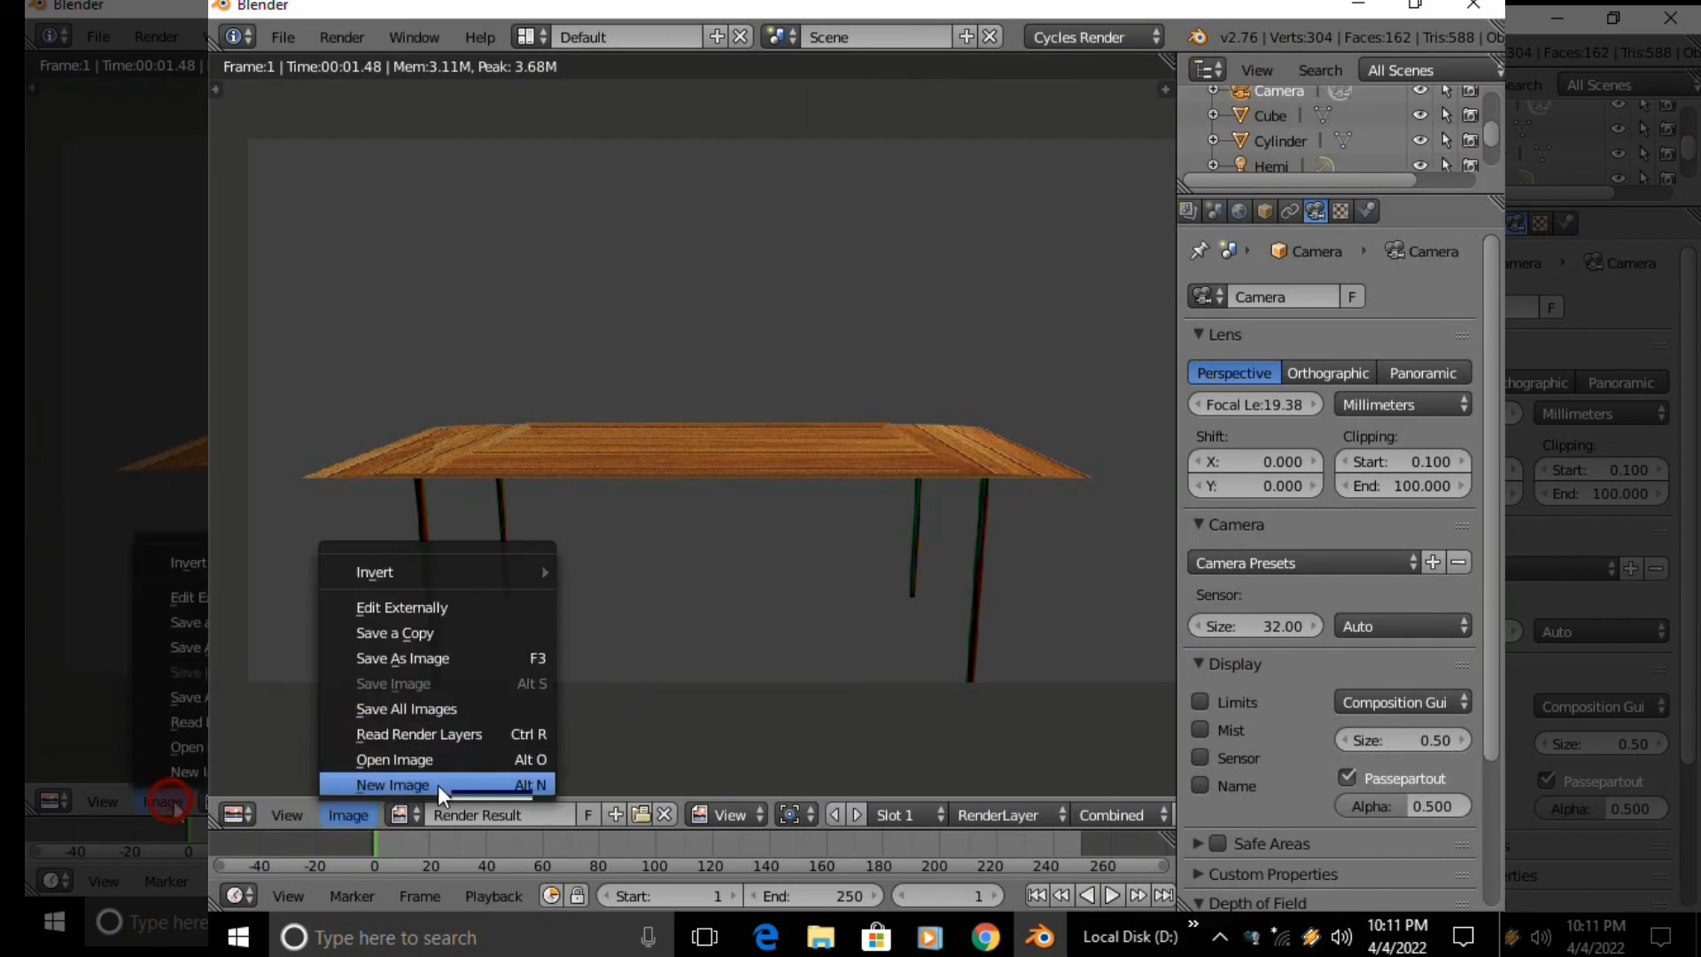
click(428, 651)
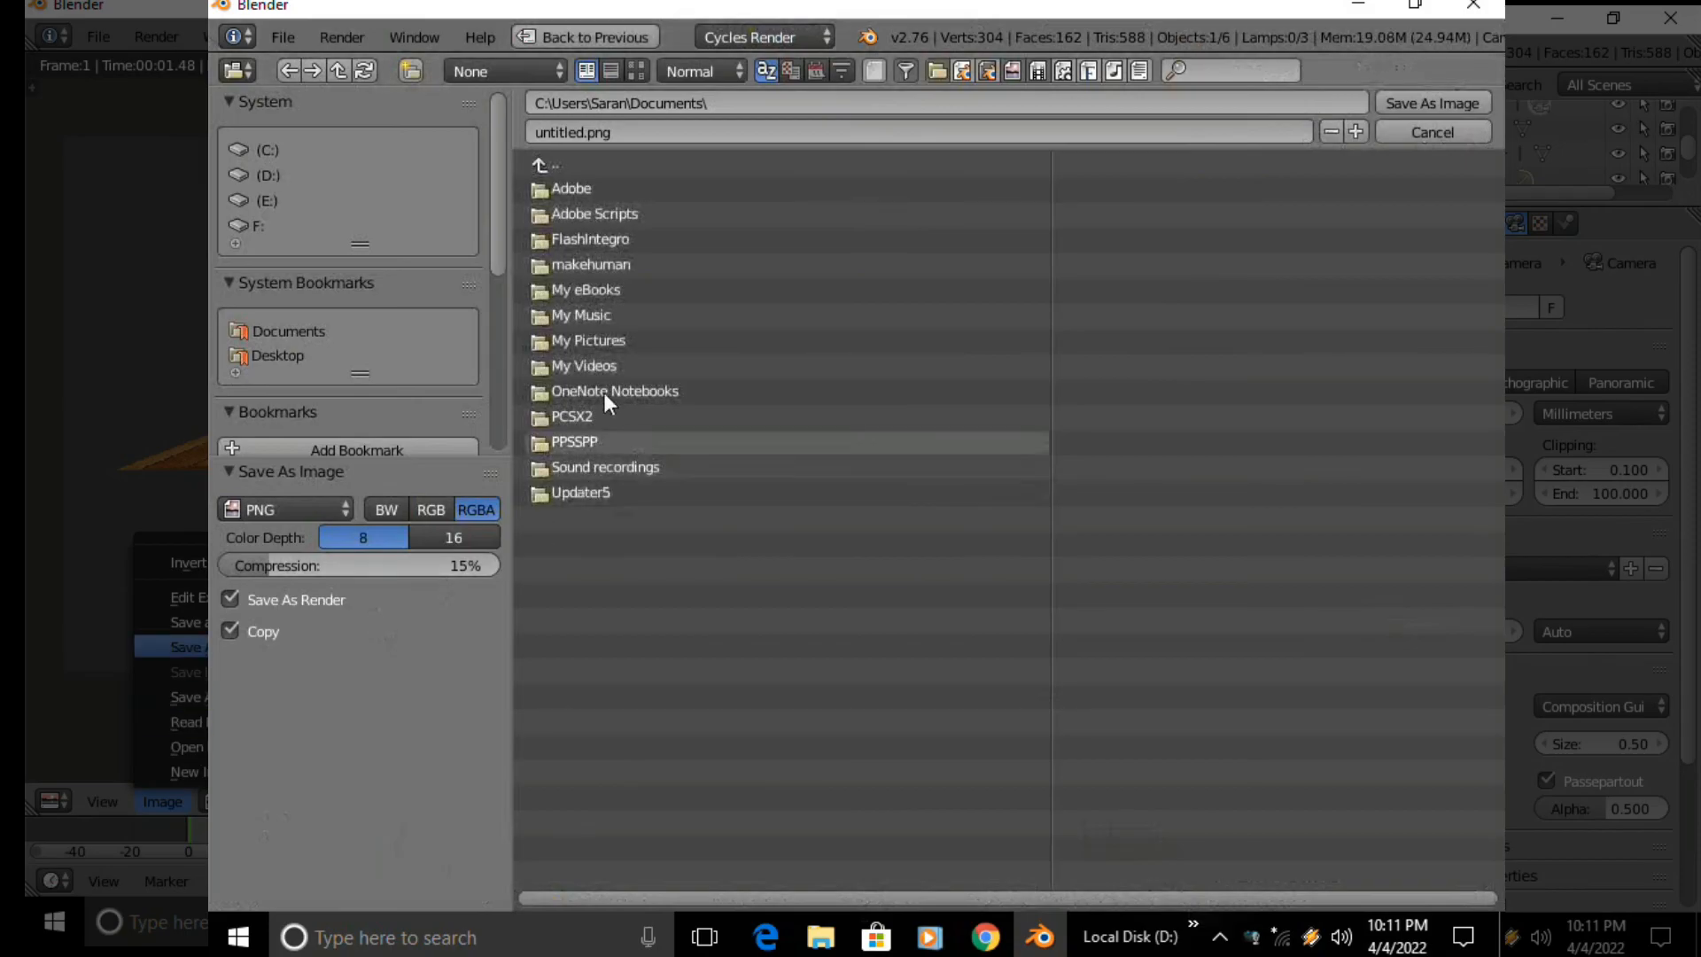
click(268, 176)
click(589, 567)
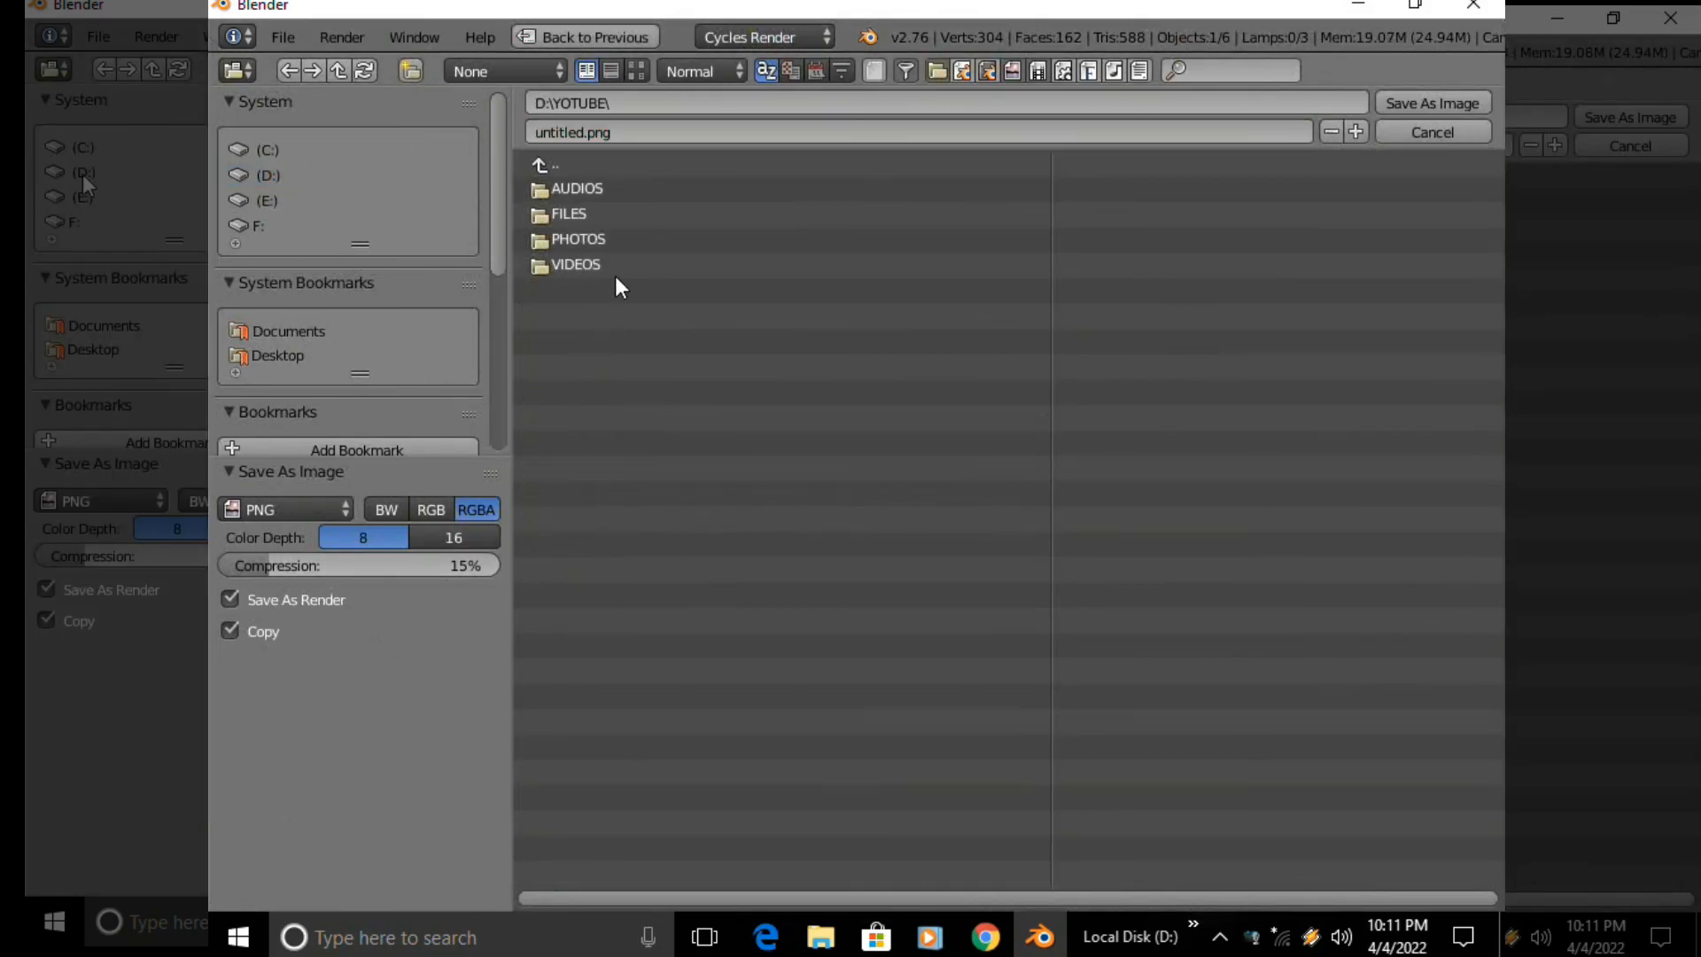
click(592, 237)
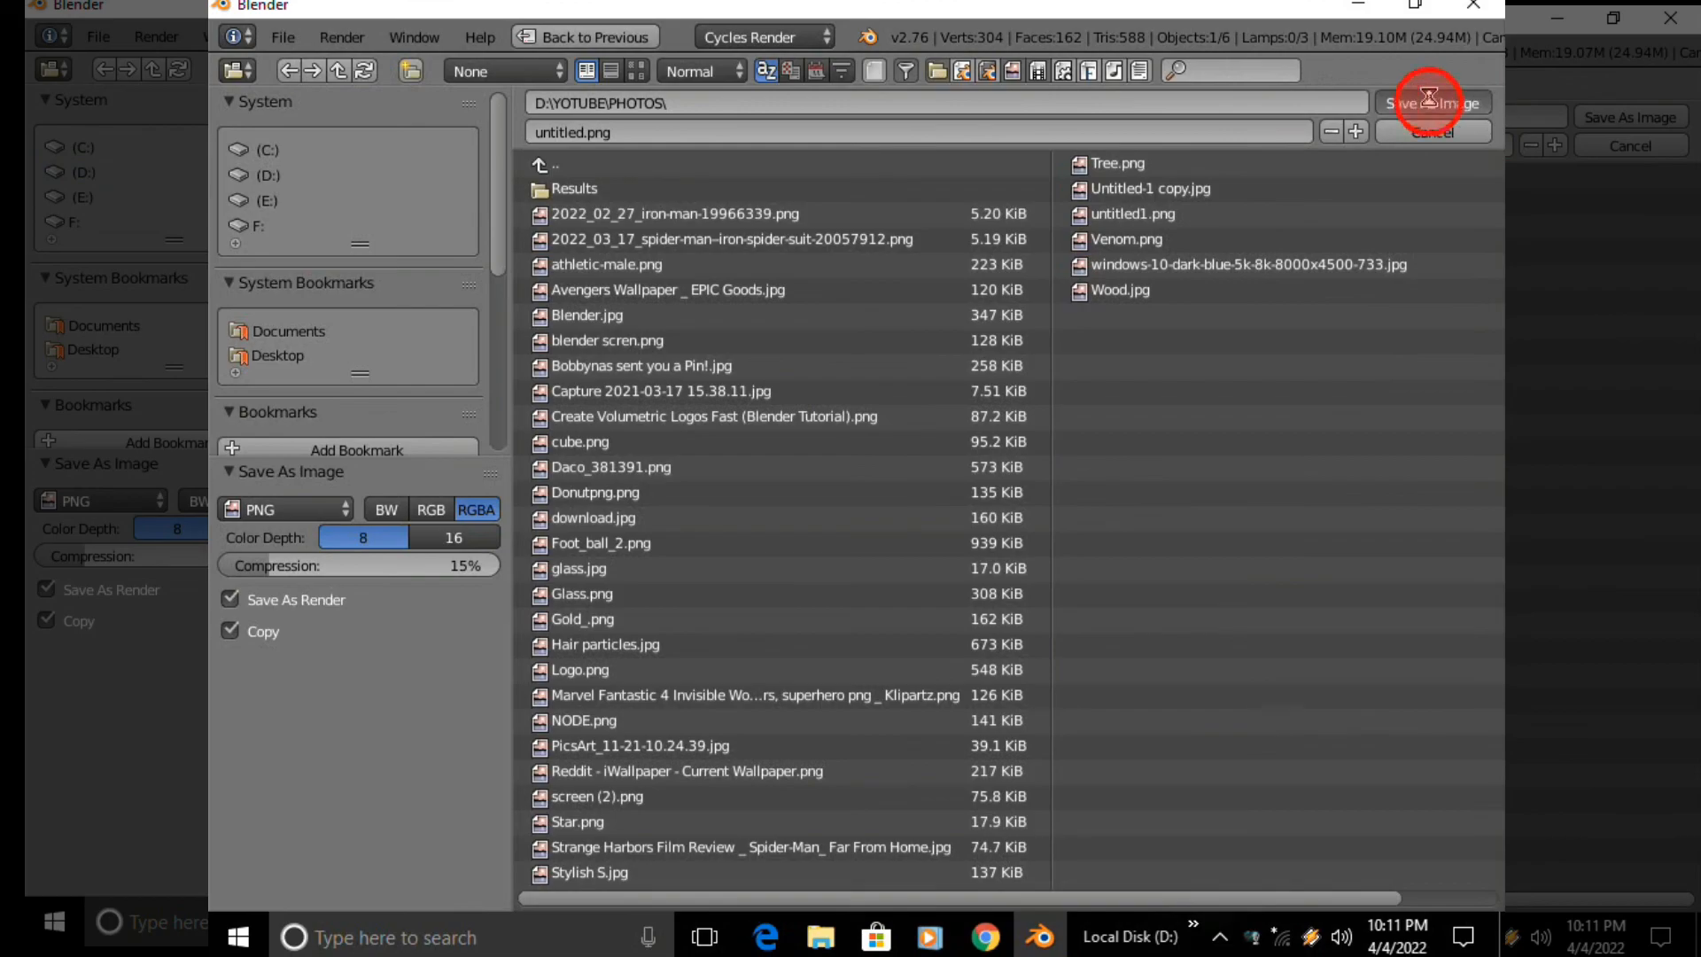